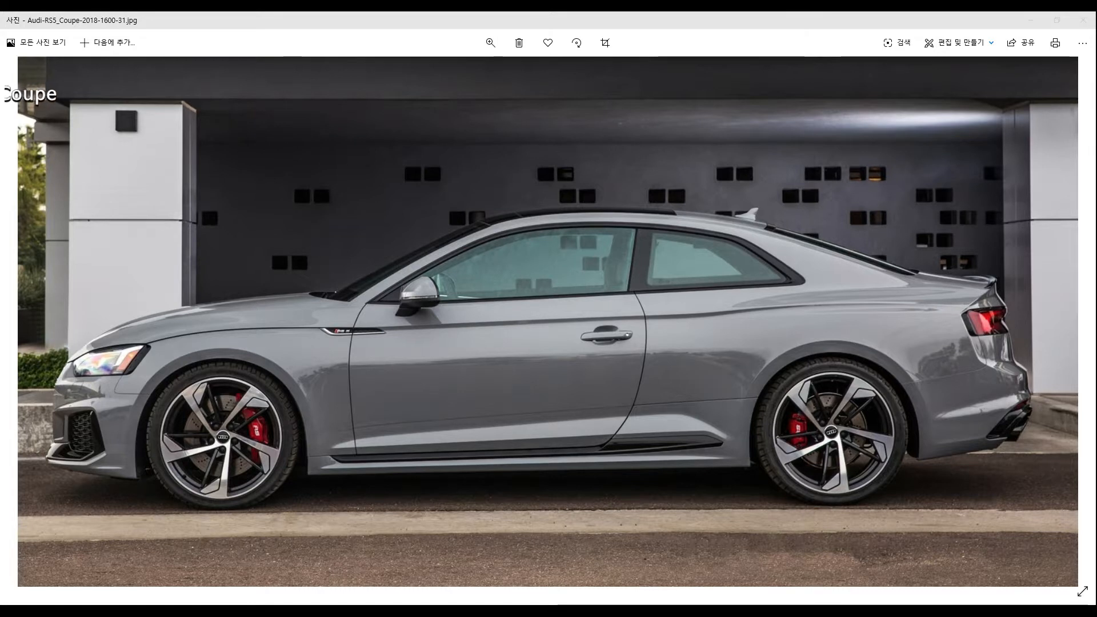
Step: Enlarge the car photo to a zoom value of 45 and frame the side windows
left_click(489, 42)
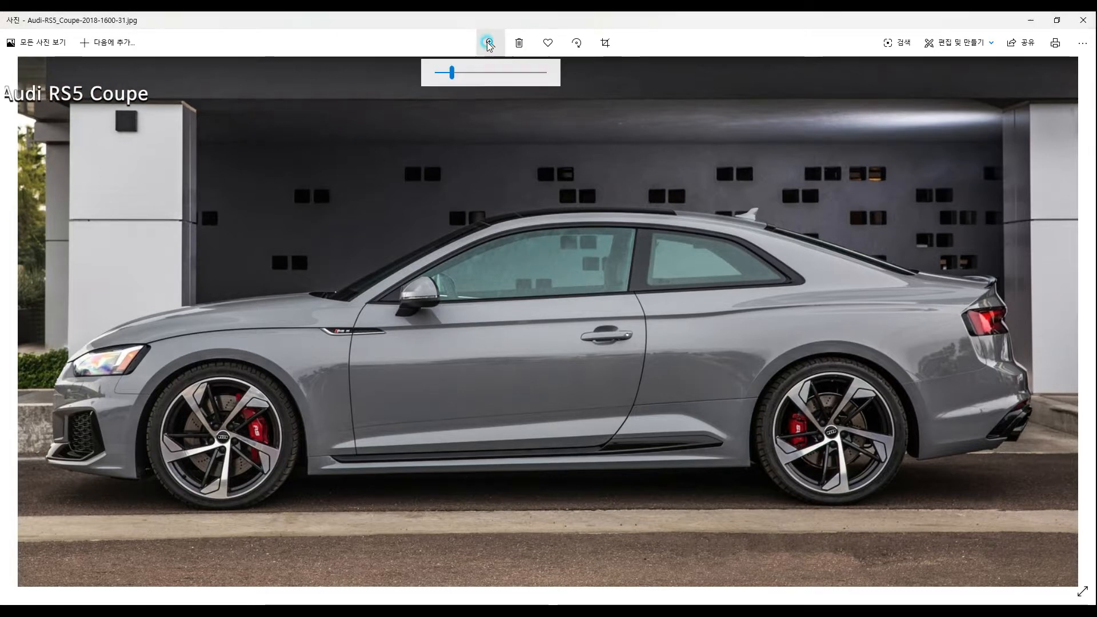
left_click_drag(459, 74, 485, 73)
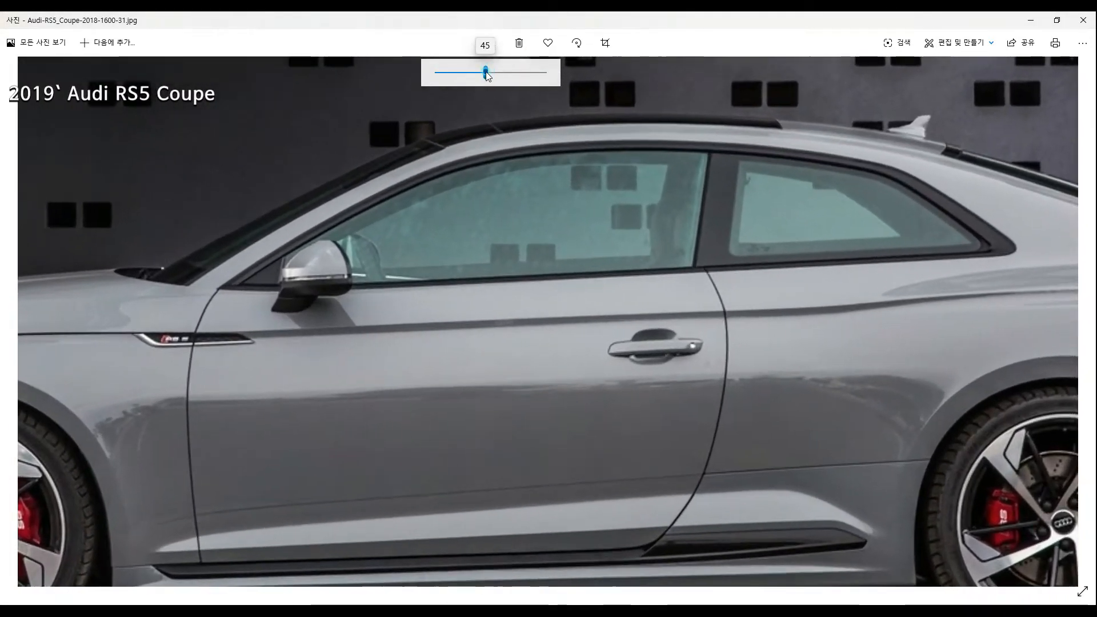
left_click_drag(589, 286, 517, 373)
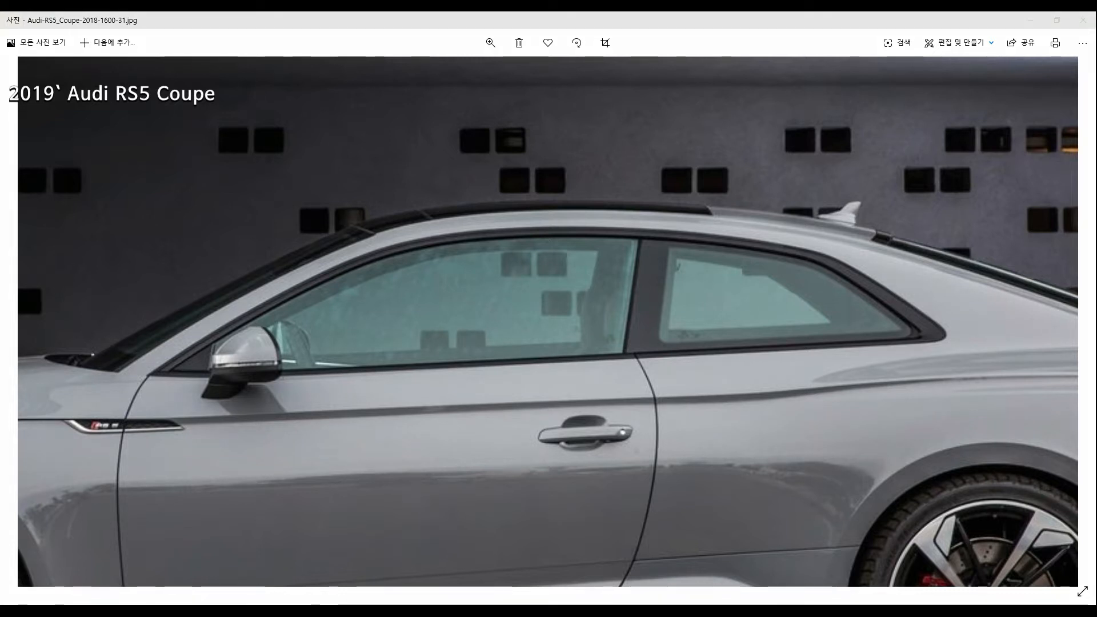
Step: Trace the complete side window outline in cyan and mark a red vertical double arrow on the front glass
mouse_move(174, 369)
left_mouse_down()
mouse_move(303, 289)
mouse_move(400, 248)
mouse_move(545, 236)
mouse_move(770, 248)
mouse_move(937, 329)
mouse_move(916, 342)
mouse_move(183, 379)
mouse_move(205, 332)
left_mouse_up()
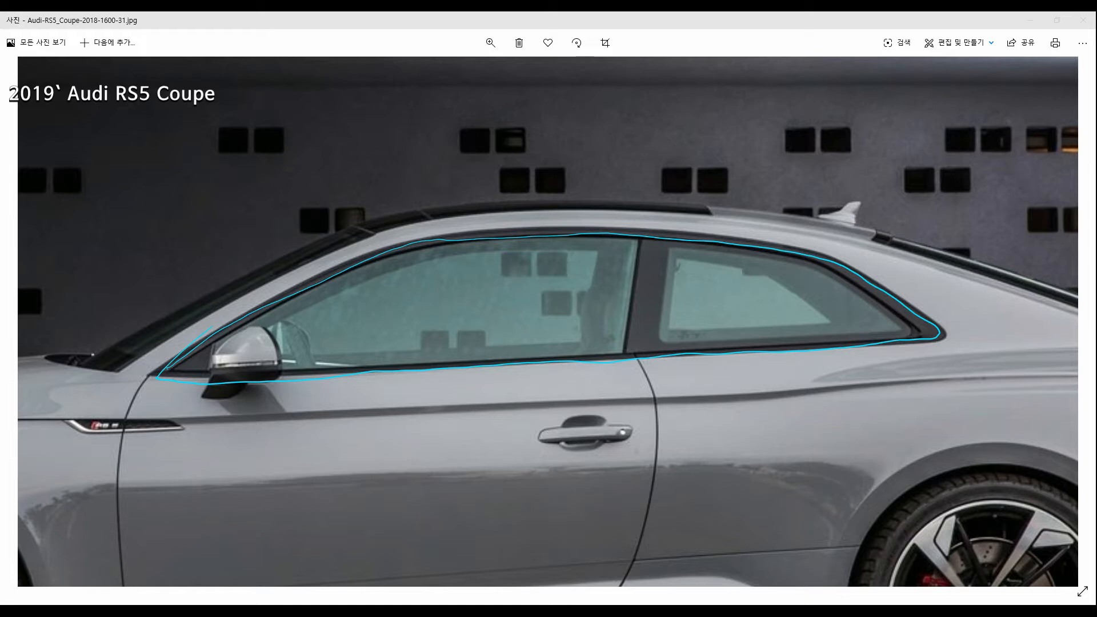
left_click_drag(486, 274, 488, 272)
left_click_drag(473, 335, 482, 355)
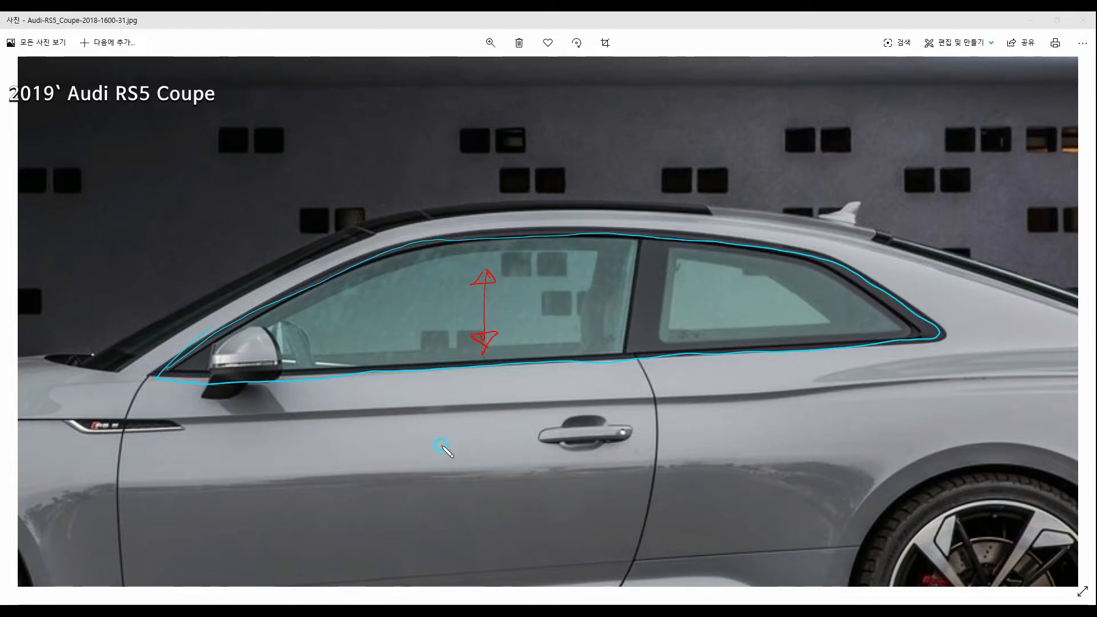
Step: Outline the front door glass and the rear quarter window separately in red on the photo
mouse_move(167, 373)
left_mouse_down()
mouse_move(254, 321)
mouse_move(442, 247)
mouse_move(632, 249)
mouse_move(640, 233)
mouse_move(624, 362)
mouse_move(267, 372)
left_mouse_up()
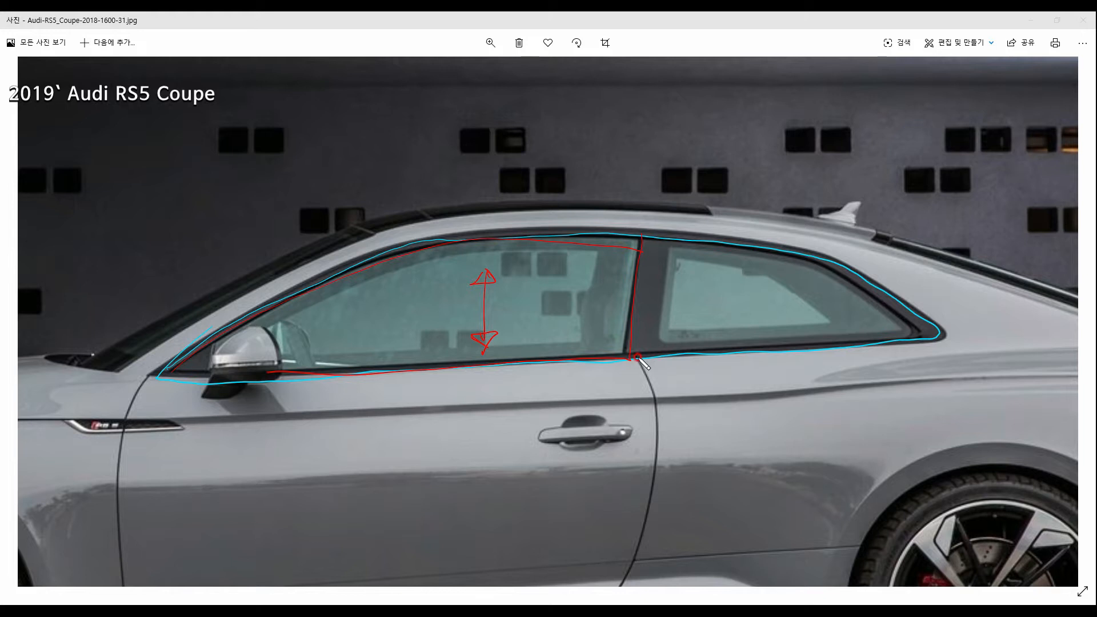
mouse_move(642, 232)
left_mouse_down()
mouse_move(632, 350)
mouse_move(885, 331)
left_mouse_up()
mouse_move(645, 235)
left_mouse_down()
mouse_move(800, 249)
mouse_move(914, 334)
left_mouse_up()
mouse_move(634, 359)
left_mouse_down()
mouse_move(912, 333)
mouse_move(713, 248)
mouse_move(617, 340)
left_mouse_up()
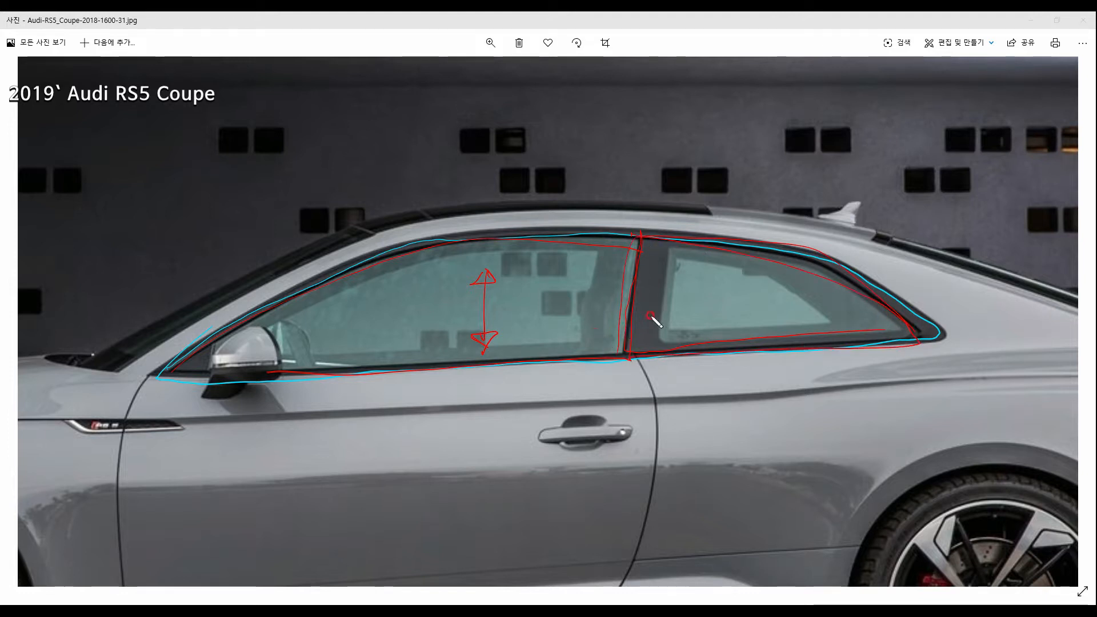
Step: Outline the clear area of the rear quarter glass in red and hatch the black band in front of it
mouse_move(670, 248)
left_mouse_down()
mouse_move(666, 343)
mouse_move(885, 329)
left_mouse_up()
left_click_drag(673, 252, 747, 265)
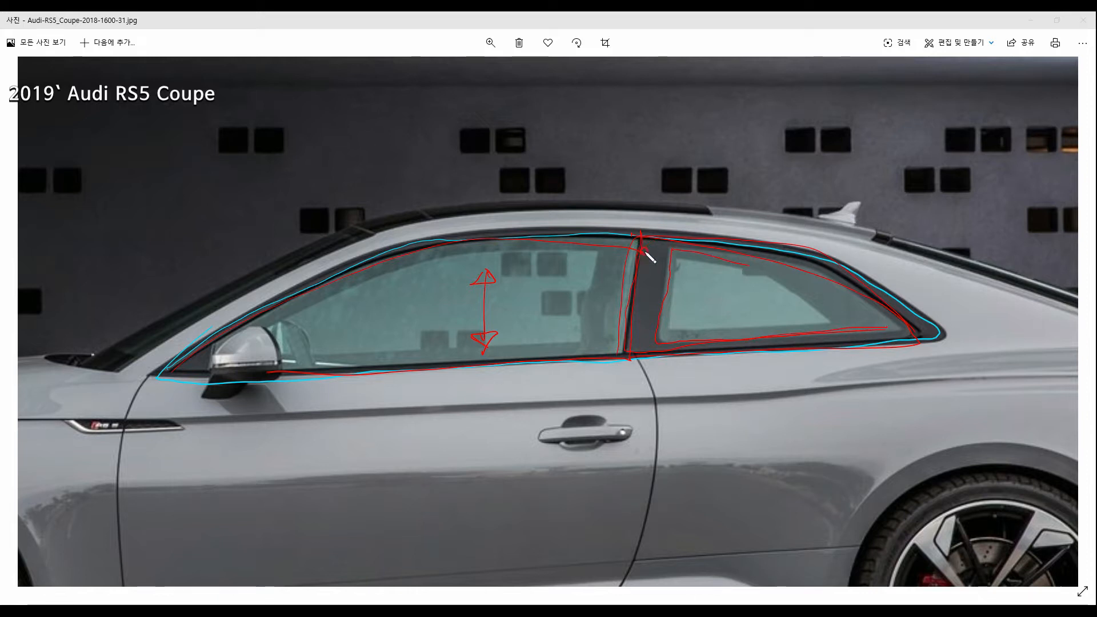
mouse_move(665, 246)
left_mouse_down()
mouse_move(657, 320)
mouse_move(674, 341)
left_mouse_up()
Step: Add a red leader arrow to the hatched black band and handwrite the label "세라믹라인" beside it
left_click_drag(643, 255, 781, 179)
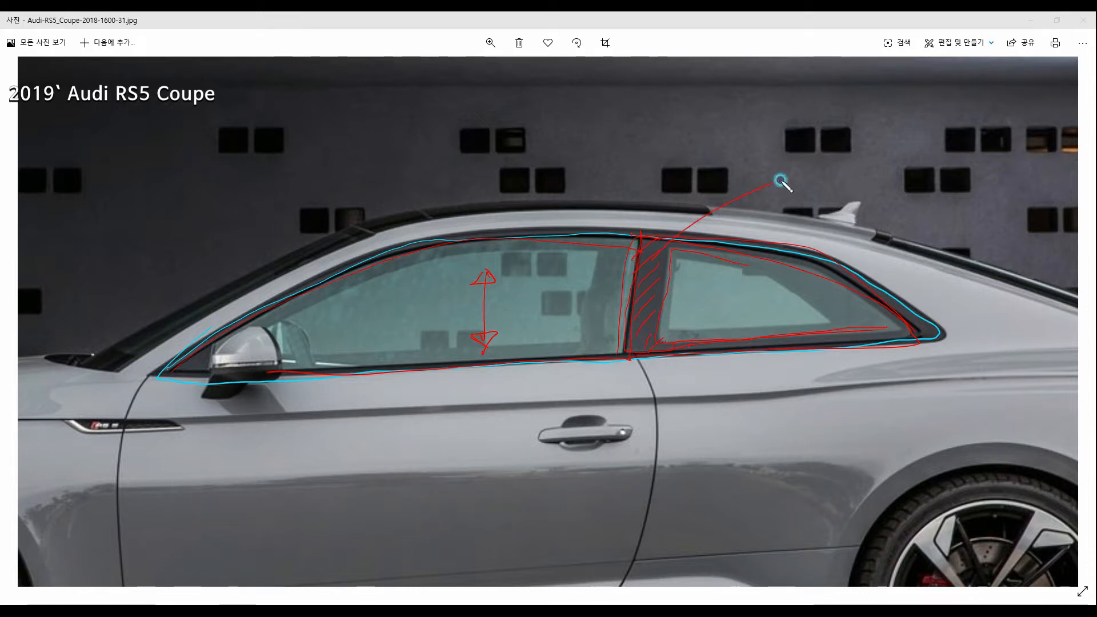
left_click_drag(658, 252, 665, 261)
mouse_move(788, 190)
left_mouse_down()
mouse_move(833, 173)
mouse_move(908, 192)
mouse_move(884, 193)
left_mouse_up()
left_click(872, 212)
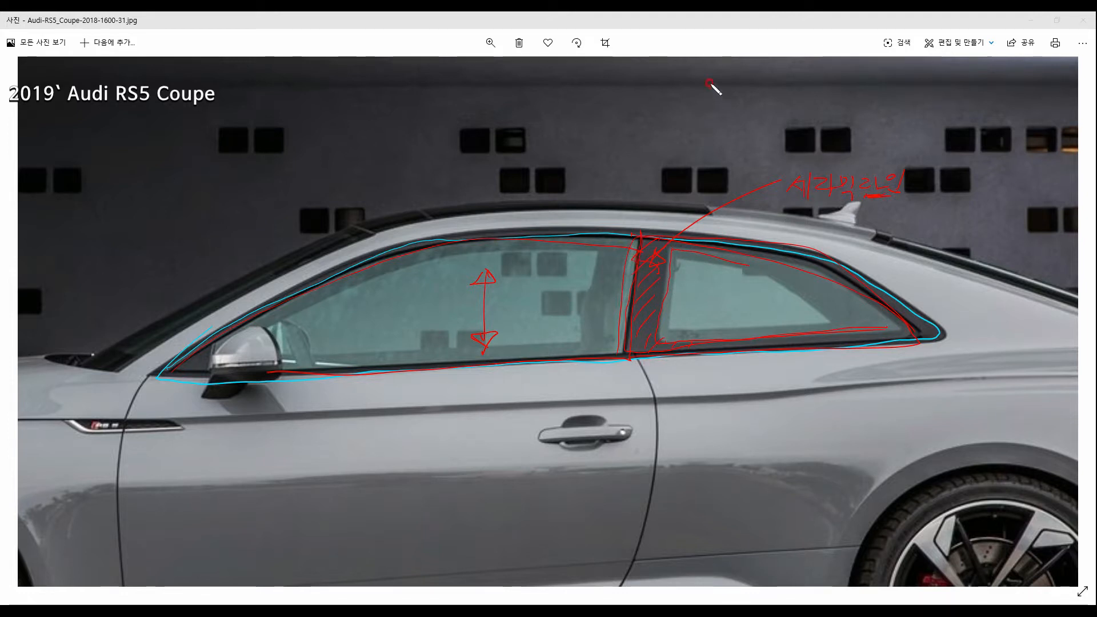
Step: Sketch a red cross-section of the pillar area above the roof, with the outer panel, glass, seals and inner structure
mouse_move(667, 177)
left_mouse_down()
mouse_move(711, 106)
mouse_move(697, 82)
mouse_move(742, 88)
left_mouse_up()
mouse_move(668, 176)
left_mouse_down()
mouse_move(664, 188)
mouse_move(694, 192)
left_mouse_up()
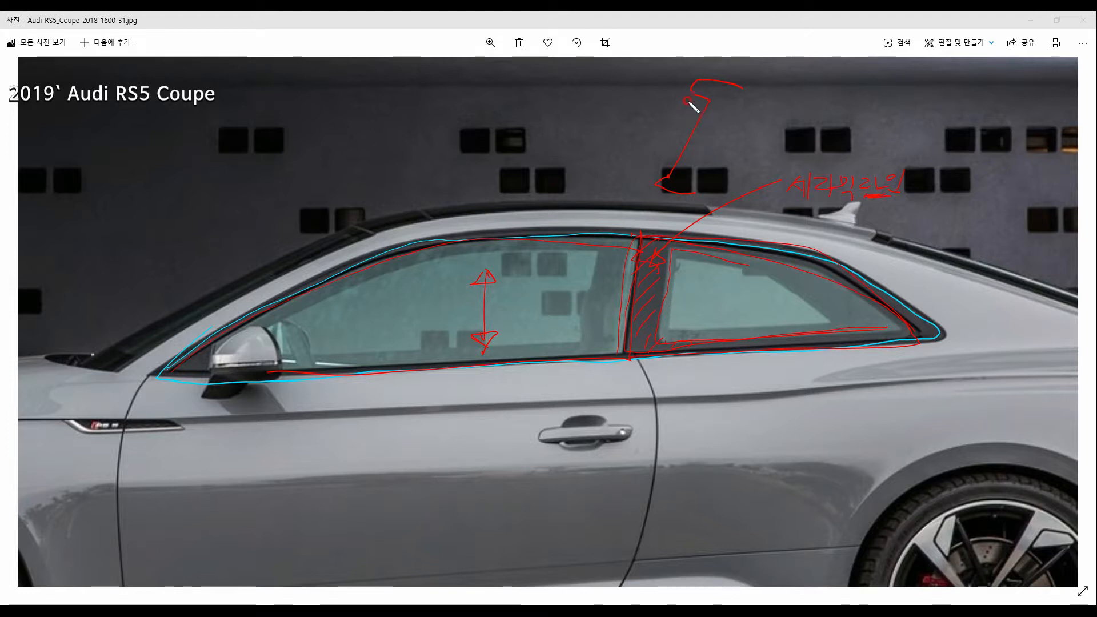
mouse_move(711, 108)
left_mouse_down()
mouse_move(666, 171)
mouse_move(702, 103)
mouse_move(683, 179)
mouse_move(712, 104)
mouse_move(717, 122)
left_mouse_up()
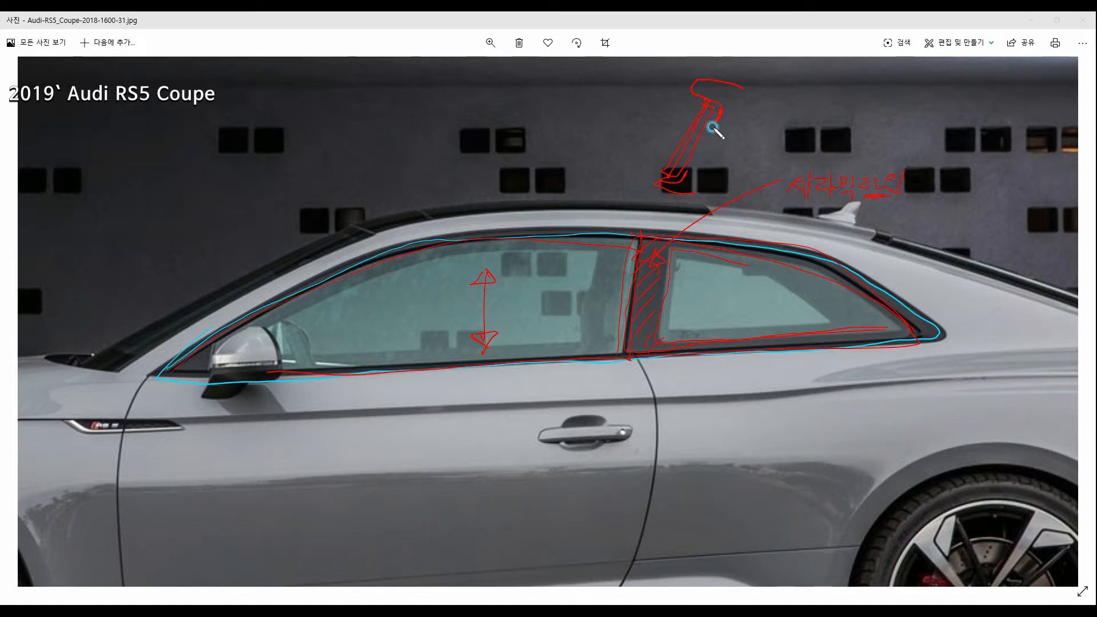
left_click_drag(718, 123, 798, 129)
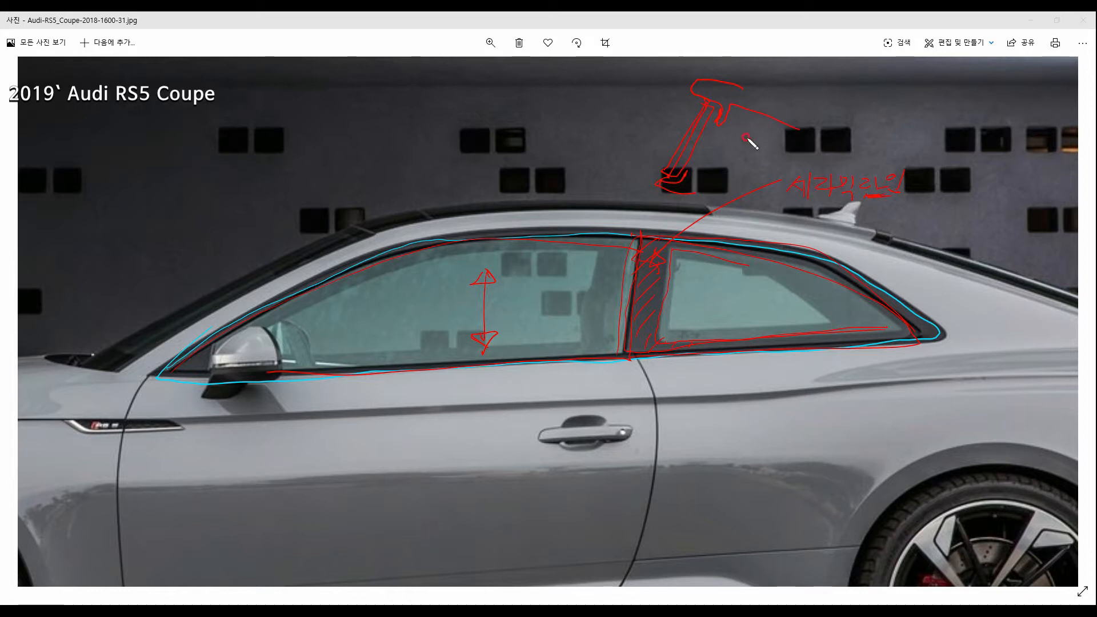
mouse_move(732, 114)
left_mouse_down()
mouse_move(745, 156)
mouse_move(712, 194)
mouse_move(688, 179)
mouse_move(725, 178)
mouse_move(732, 126)
left_mouse_up()
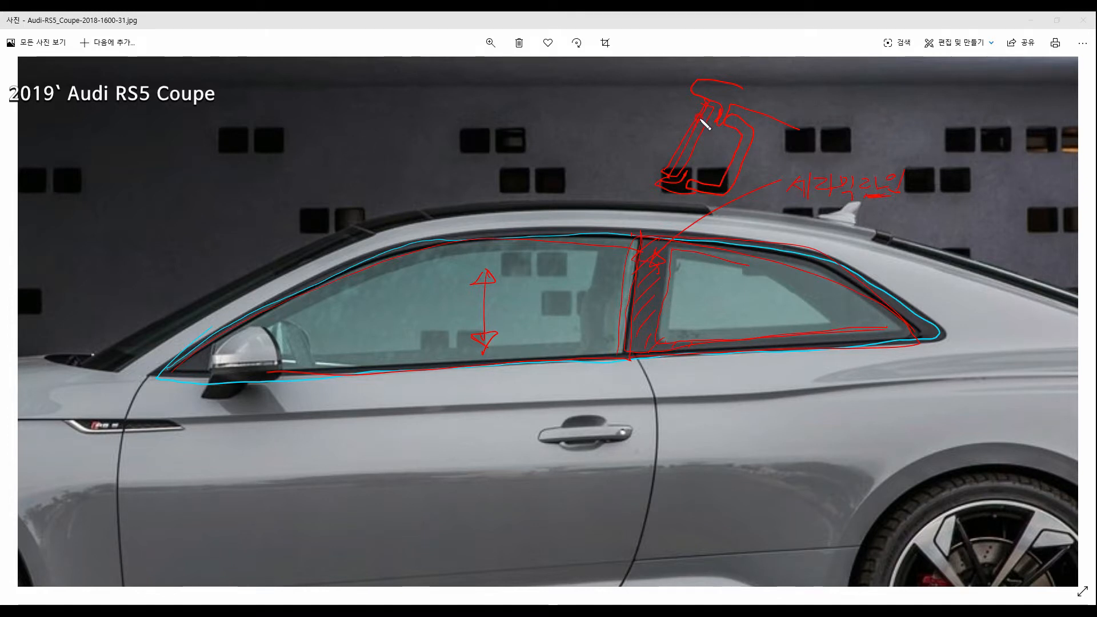
left_click_drag(726, 115, 722, 128)
left_click_drag(686, 173, 681, 186)
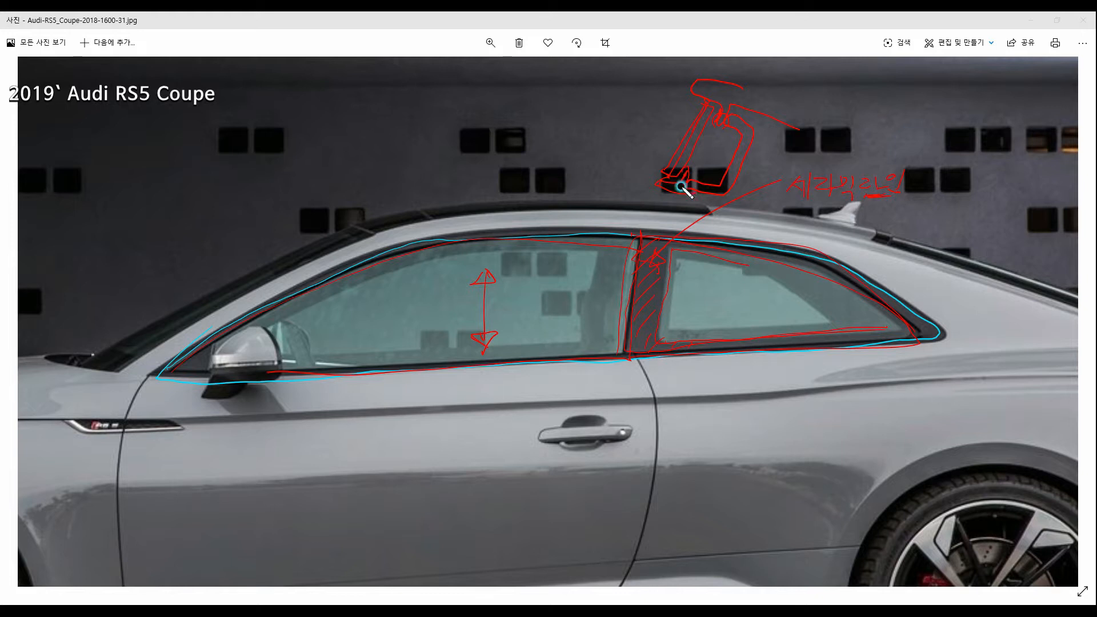
left_click_drag(710, 149, 724, 156)
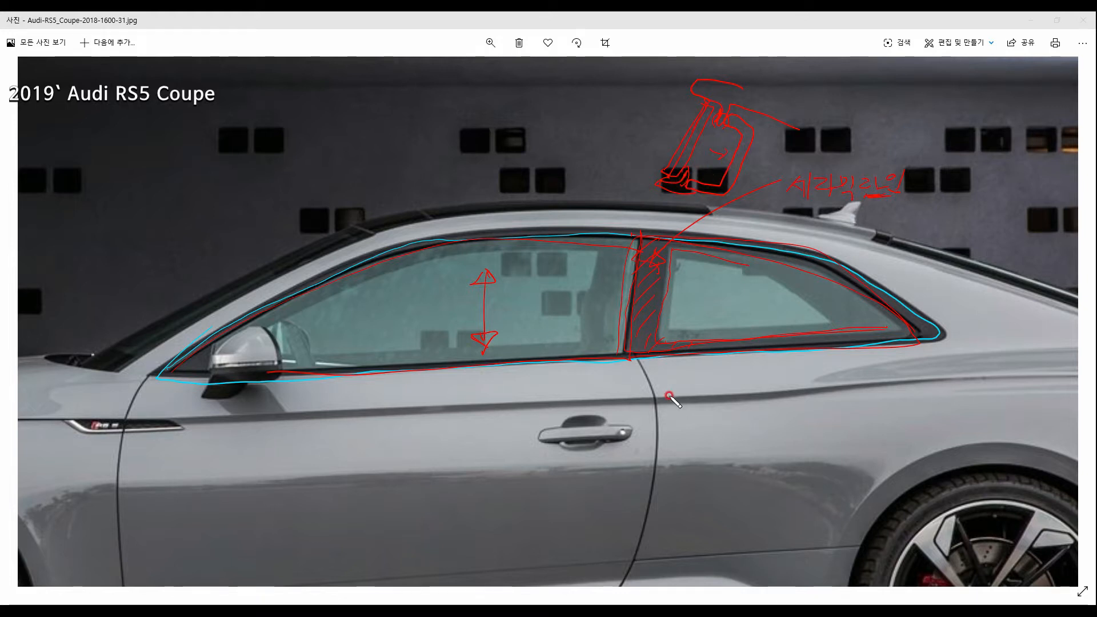
Step: Draw long parallel red lines along the sketched glass section, extending them down to the car's roof
left_click_drag(647, 195, 661, 177)
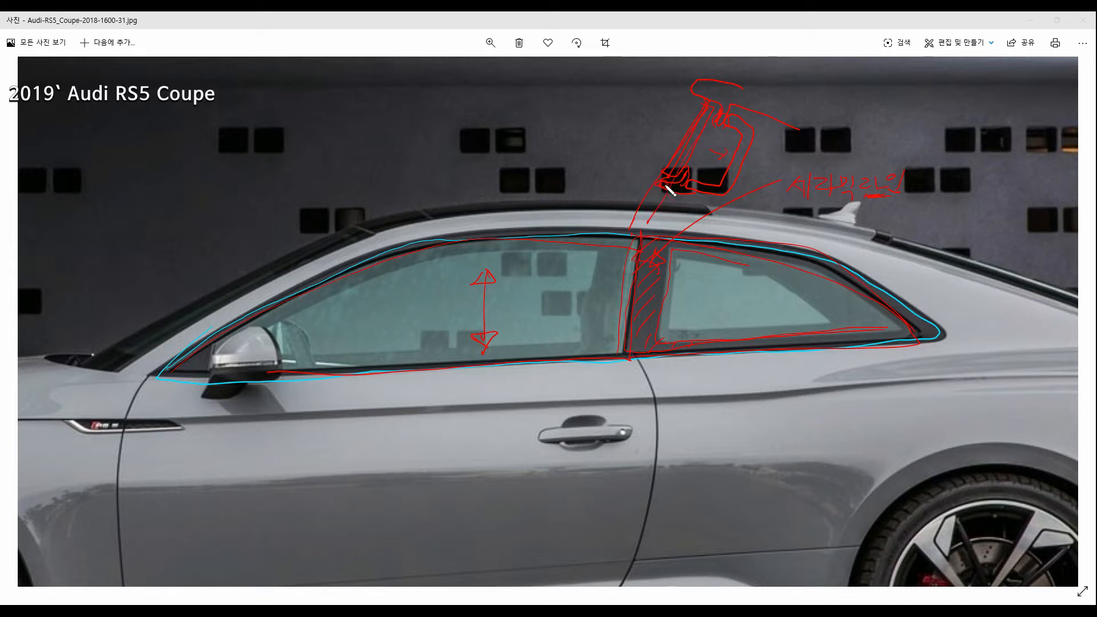
left_click_drag(695, 106, 630, 221)
left_click_drag(707, 107, 645, 231)
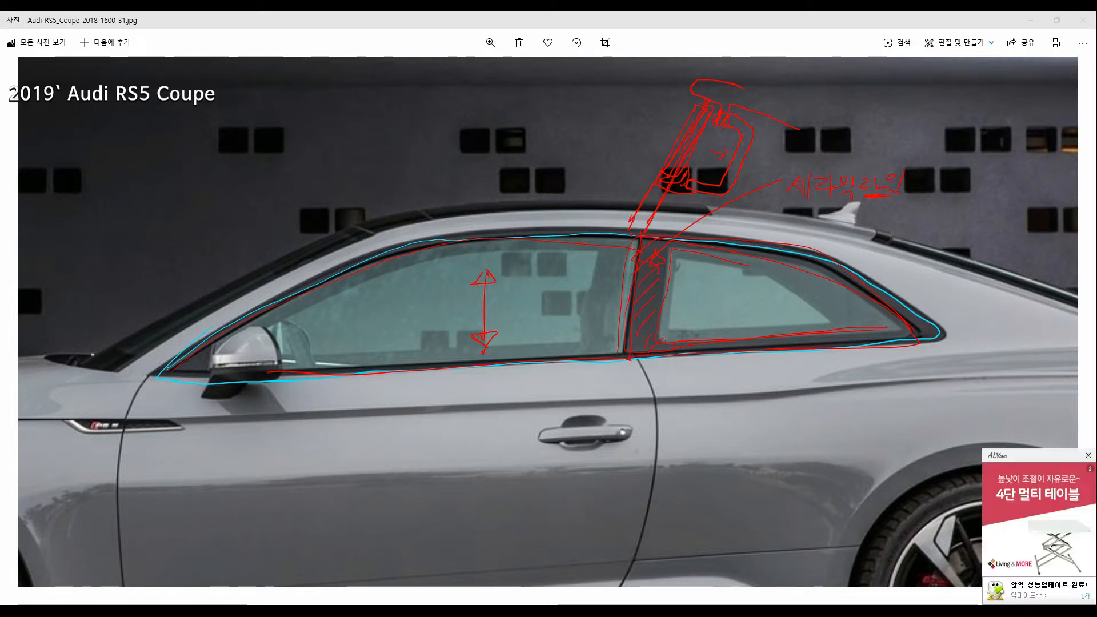
Step: Highlight the band behind the sketched glass in cyan, add a pointing arrow and an inner curve, and clear all markings
left_click_drag(704, 117, 674, 191)
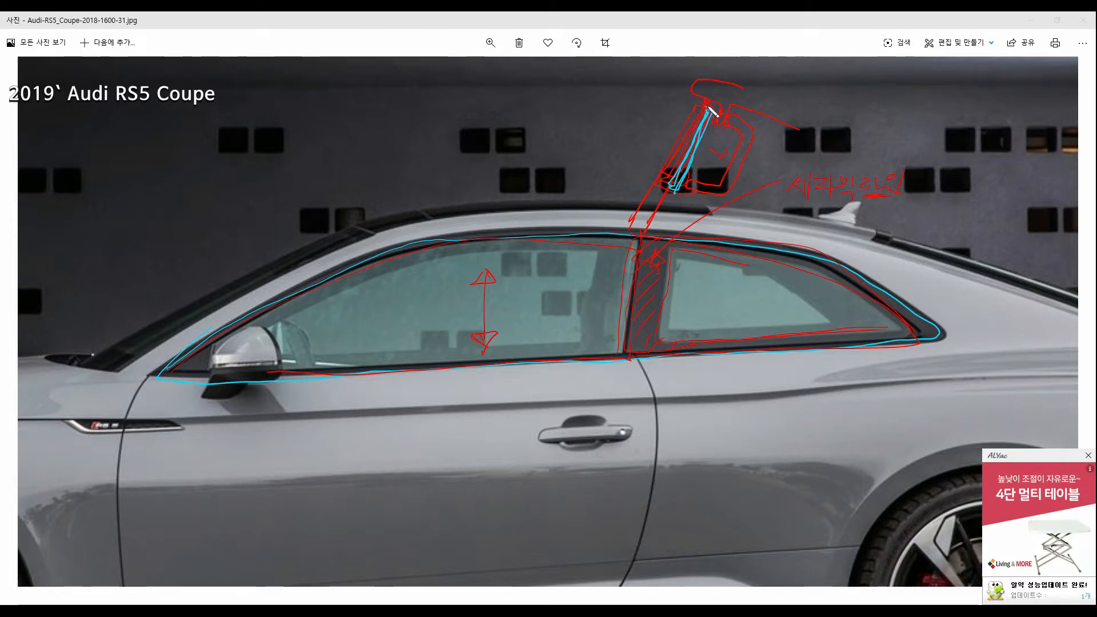
mouse_move(715, 117)
left_mouse_down()
mouse_move(677, 185)
mouse_move(711, 115)
mouse_move(692, 174)
left_mouse_up()
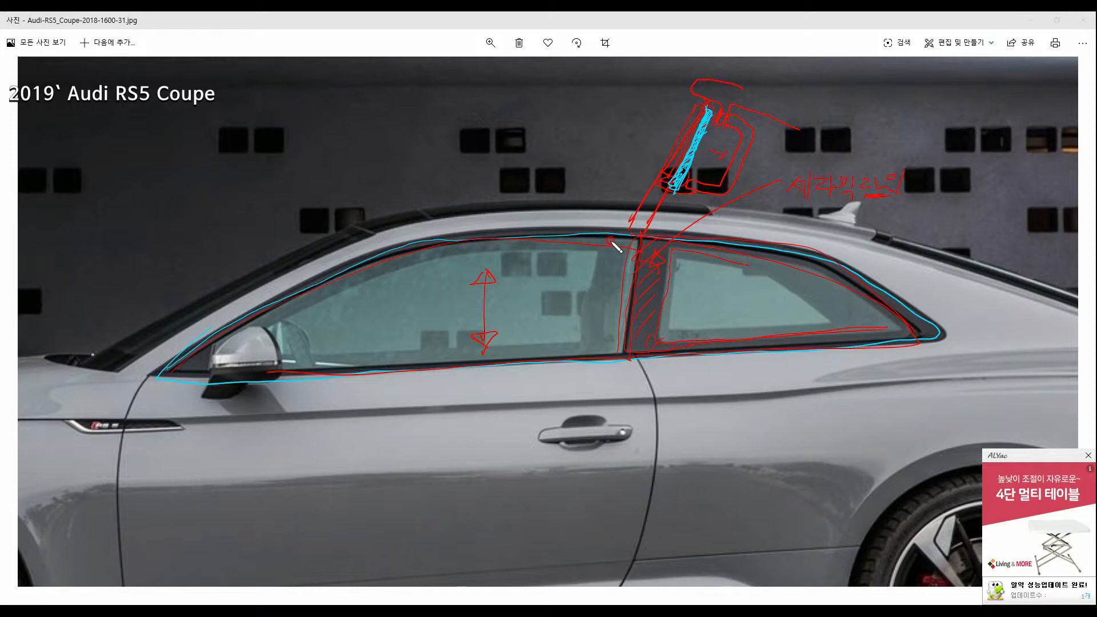
mouse_move(540, 106)
left_mouse_down()
mouse_move(667, 135)
mouse_move(644, 150)
left_mouse_up()
mouse_move(680, 185)
left_mouse_down()
mouse_move(729, 181)
mouse_move(715, 120)
left_mouse_up()
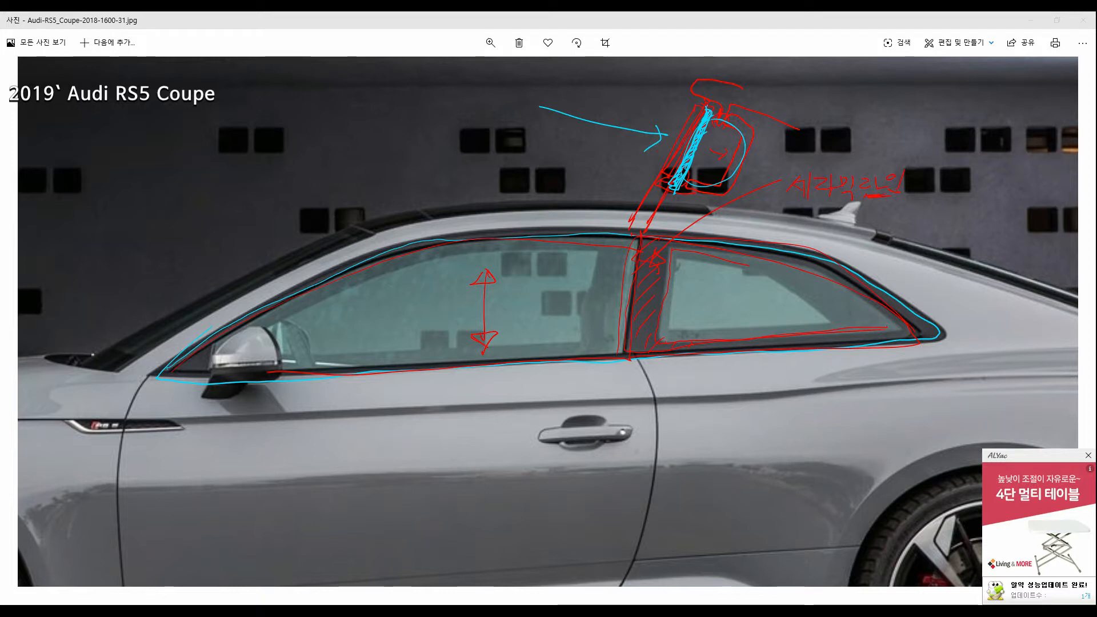
key("Escape")
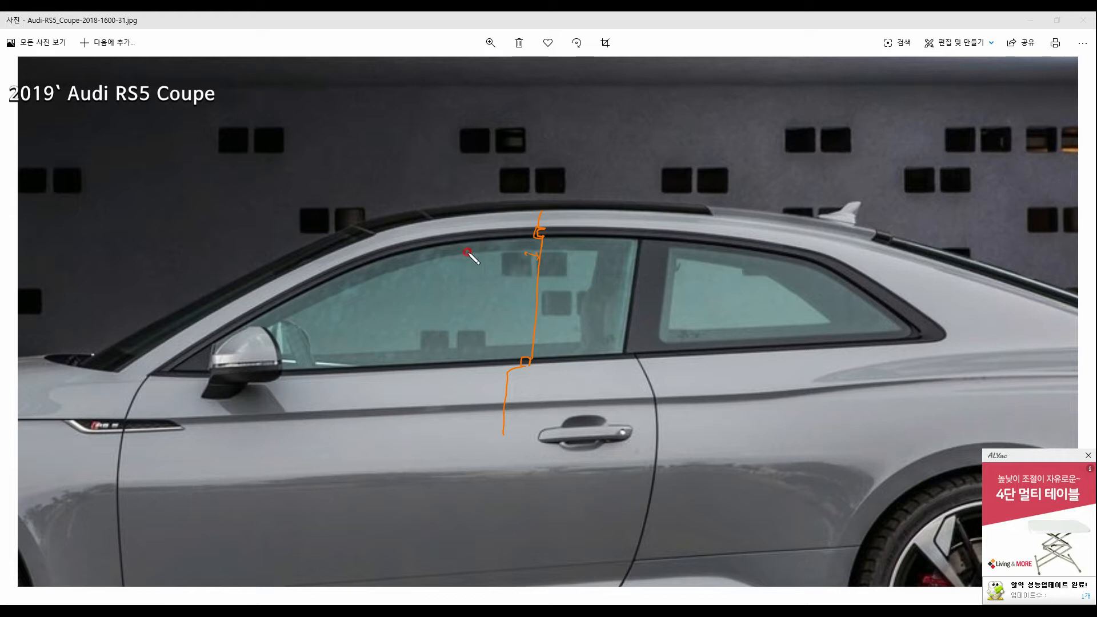
Step: Handwrite "5mm ~ 8mm" in orange beside the door glass section line and underline it
left_click_drag(476, 254, 502, 256)
left_click_drag(381, 244, 375, 270)
mouse_move(378, 251)
left_mouse_down()
mouse_move(413, 261)
mouse_move(451, 252)
left_mouse_up()
left_click_drag(369, 273, 517, 266)
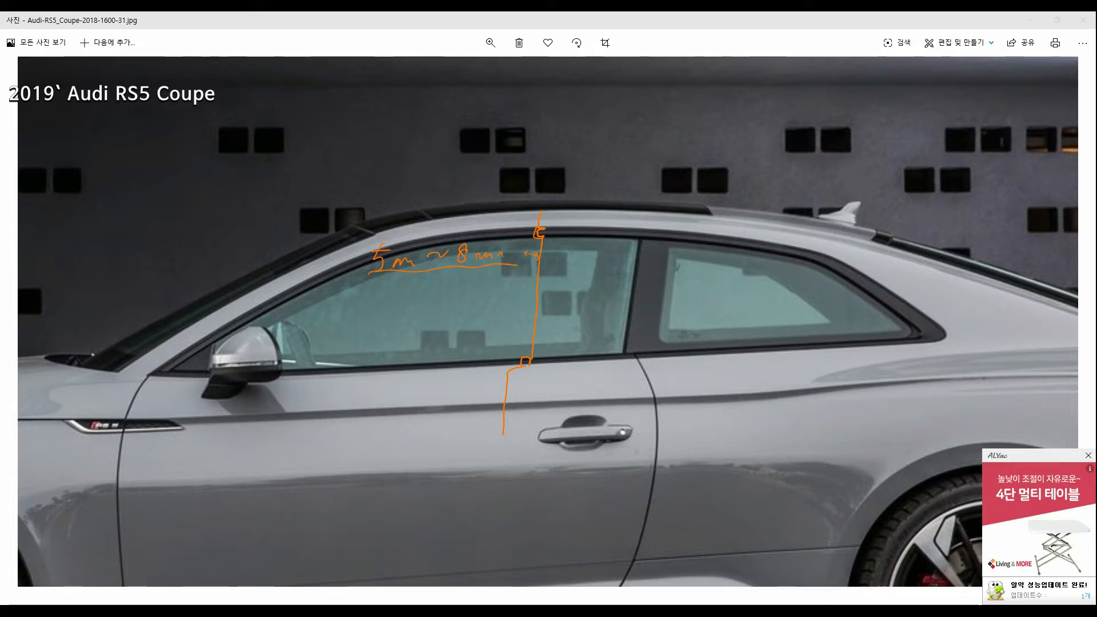
Step: Draw a continuous cyan section line from the roof edge through the glass to the beltline, and clear the markings
left_click_drag(542, 205, 543, 231)
left_click_drag(518, 367, 527, 359)
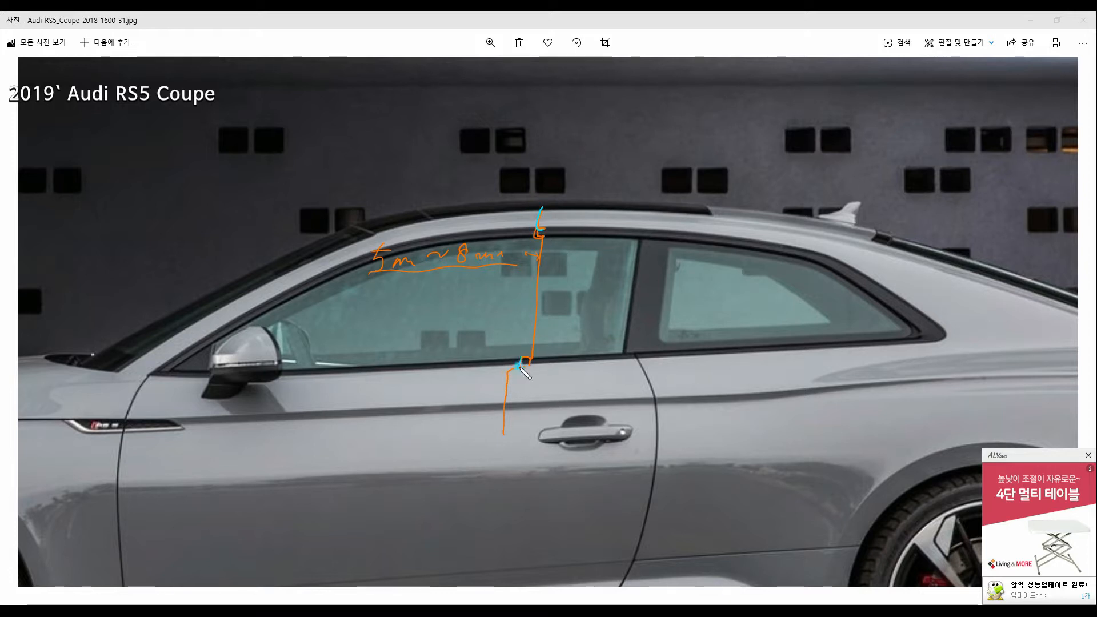
left_click_drag(538, 232, 514, 374)
left_click_drag(539, 213, 530, 321)
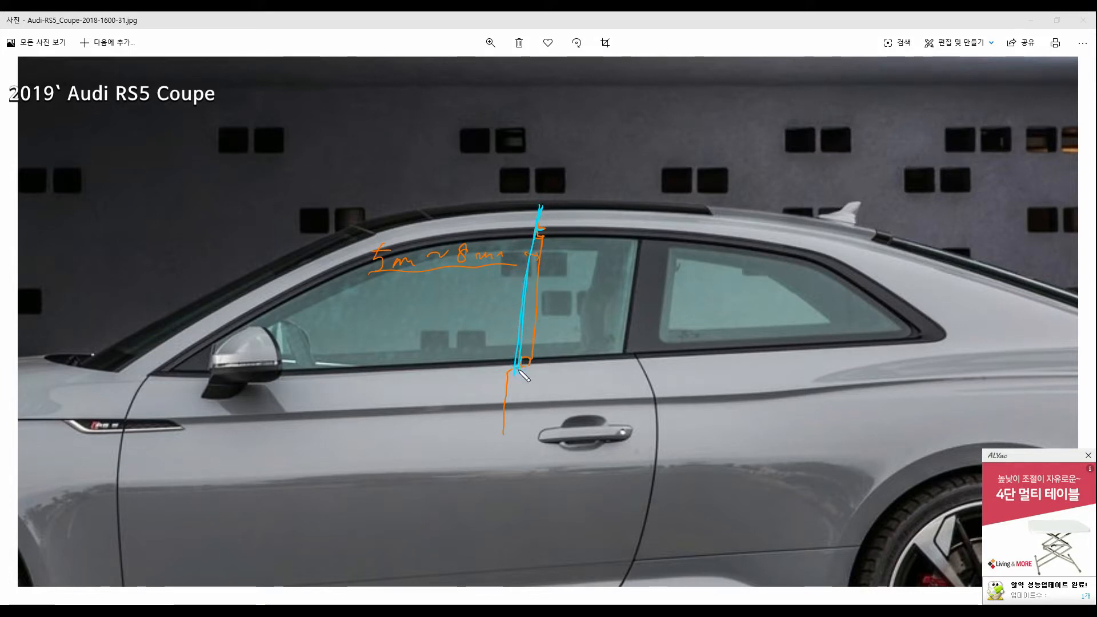
left_click_drag(541, 203, 518, 367)
left_click_drag(538, 204, 547, 205)
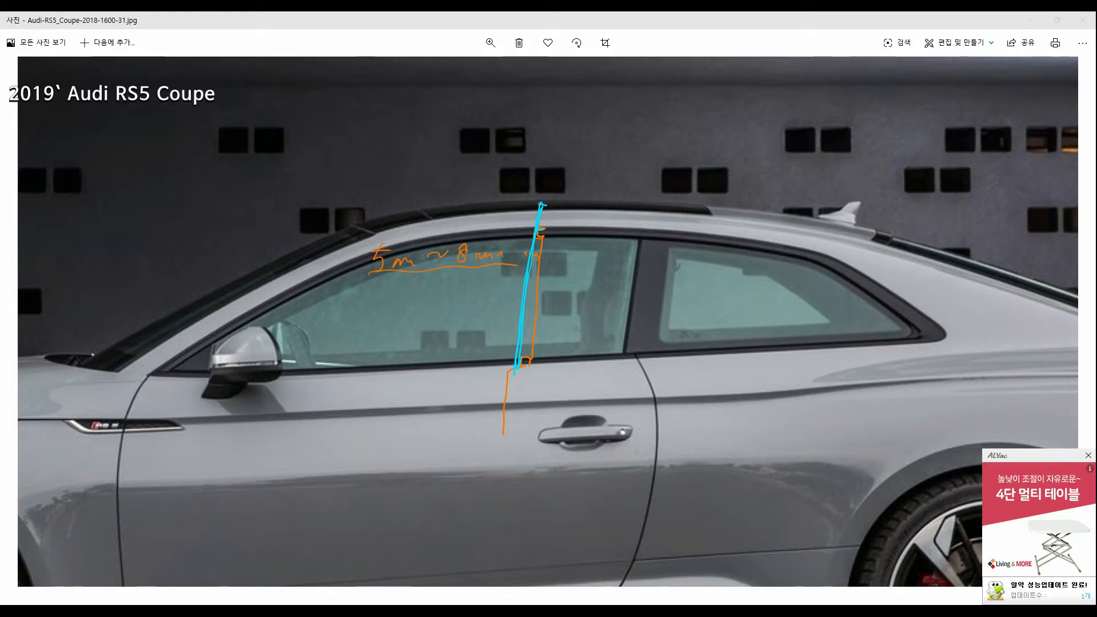
key("Escape")
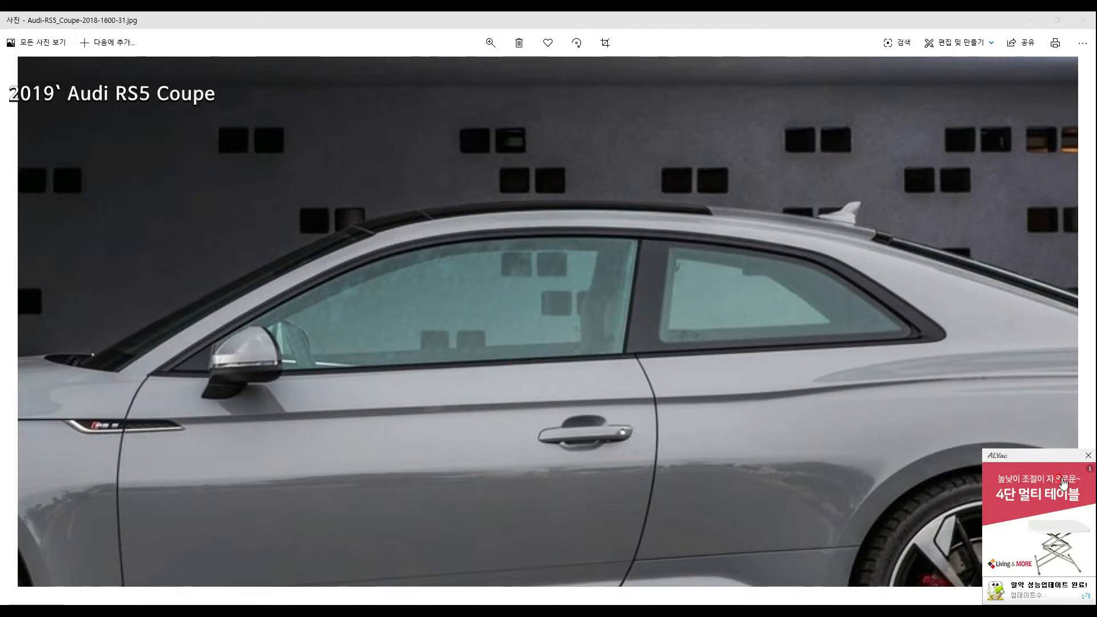
Step: Close the advertisement pop-up and switch to the car model in Alias AutoStudio
left_click(1087, 455)
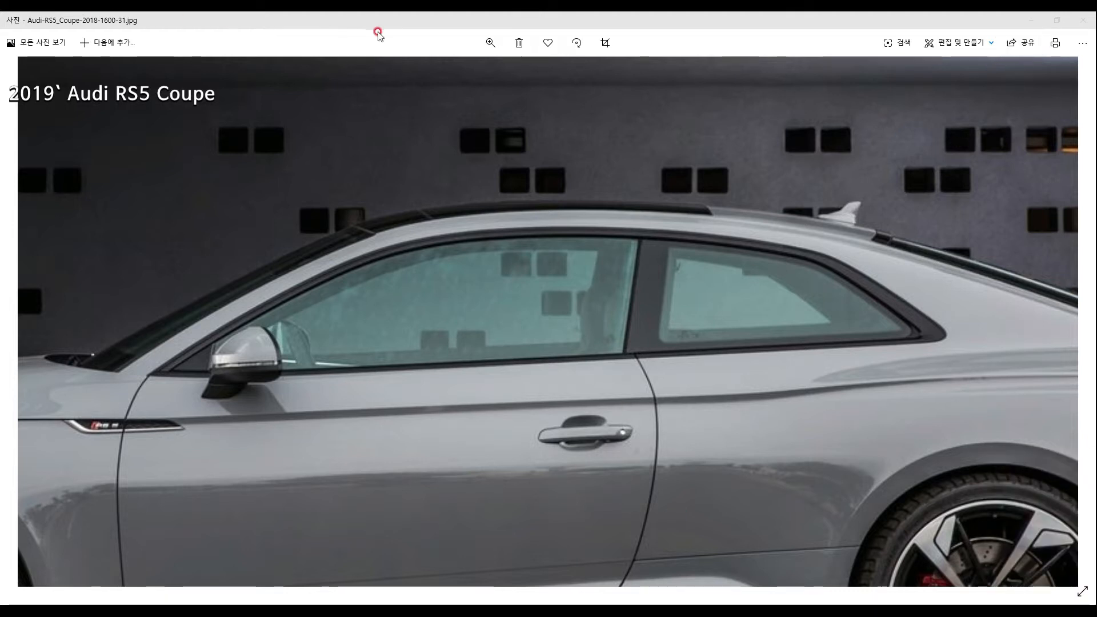
left_click(234, 609)
left_click(235, 609)
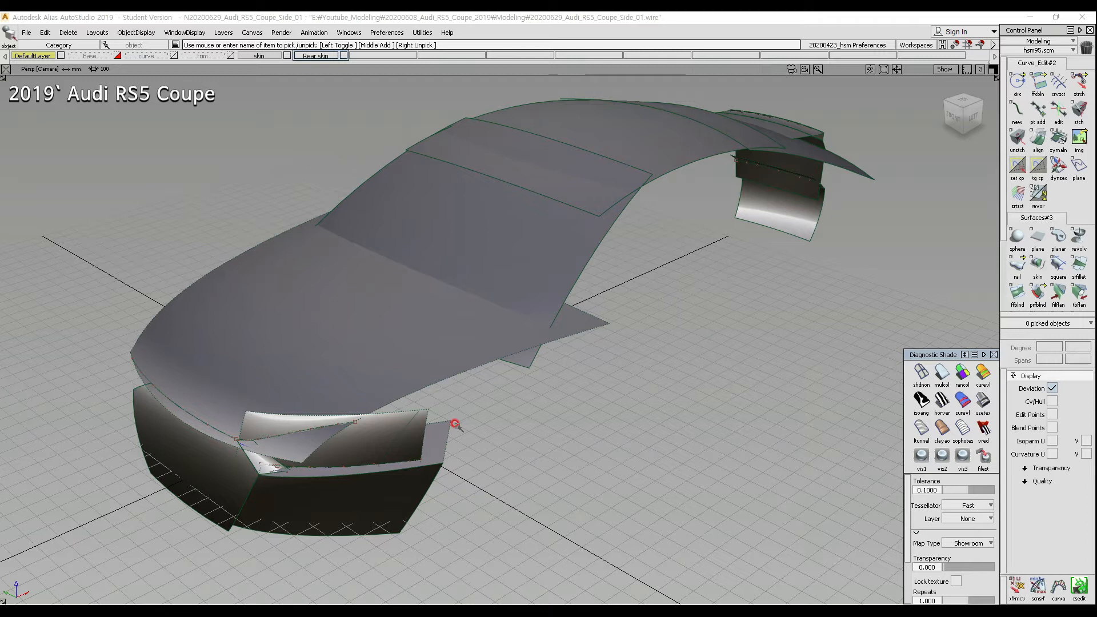
Step: Hide the skin and Rear skin layers of the car model
left_click(421, 223)
left_click(440, 227, "alt+shift")
right_click_drag(440, 228, 478, 311, "alt+shift")
left_click_drag(477, 311, 289, 247, "alt+shift")
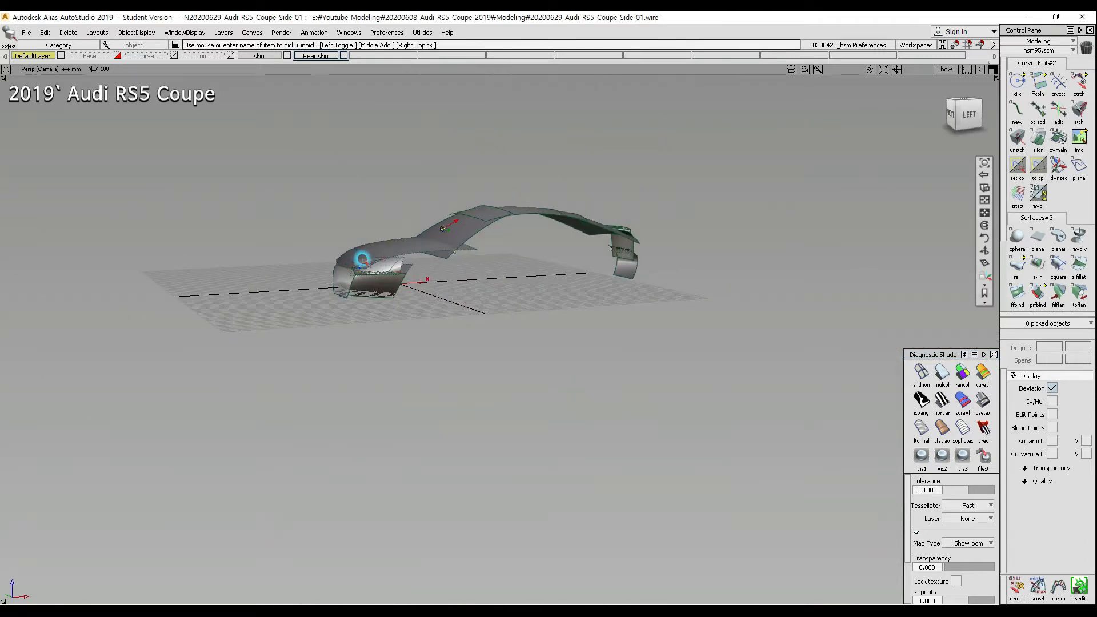
left_click(286, 56)
left_click(339, 57)
Step: Pick all the rear surfaces still showing and assign them to the Rear skin layer
left_click_drag(547, 171, 679, 309, "ctrl+shift")
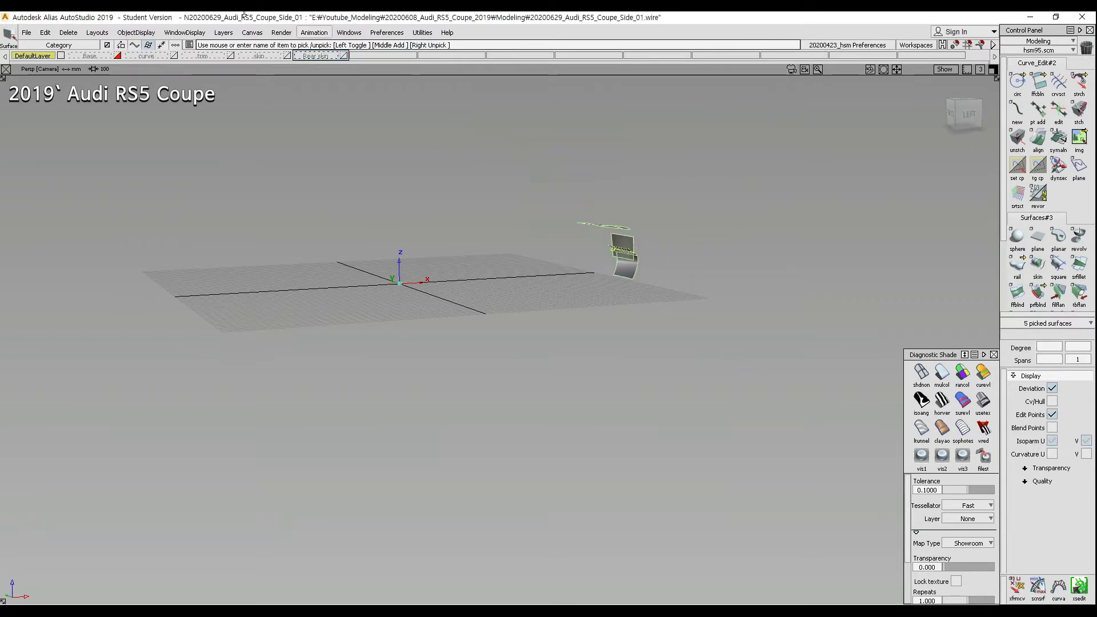
right_click(344, 56)
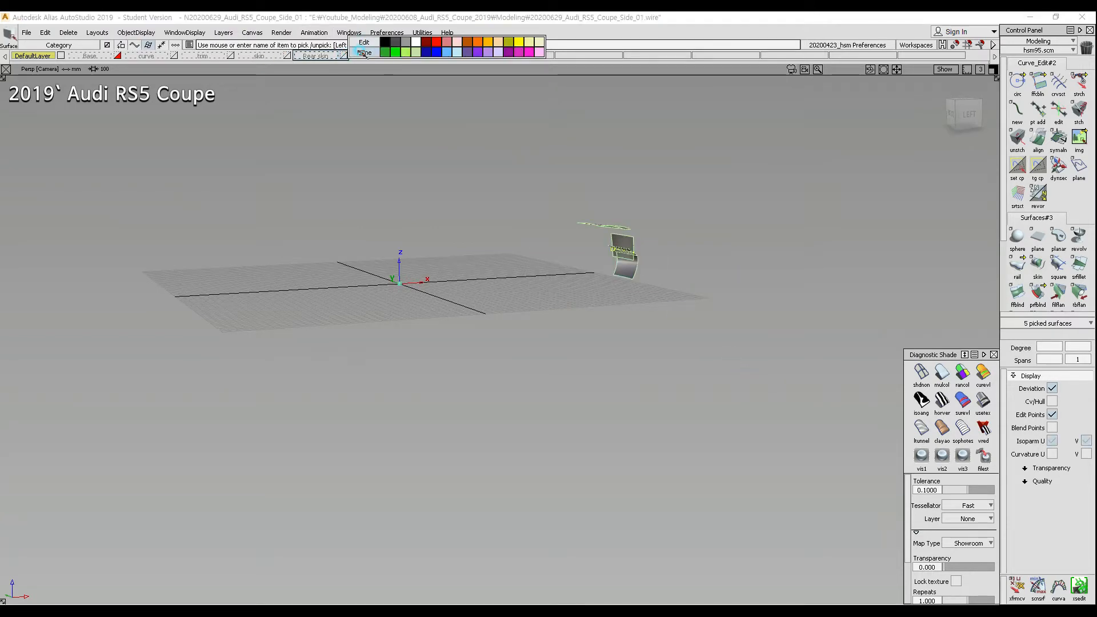
left_click(310, 56)
right_click(310, 56)
left_click(308, 63)
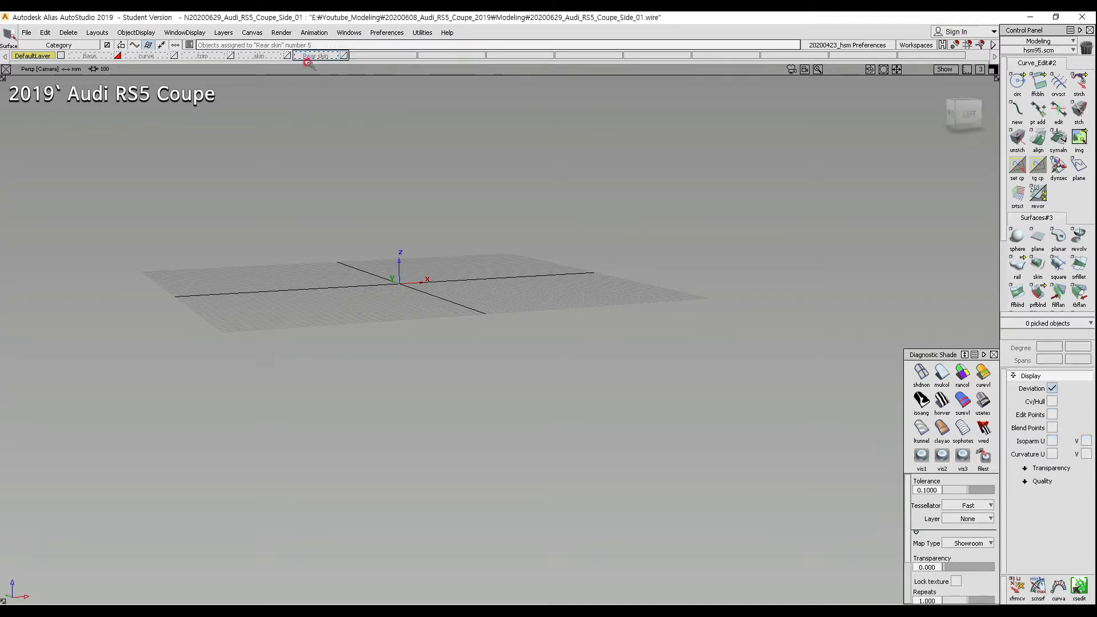
Step: Create a new layer named curve#2 with the front view of the car blueprint showing
left_click_drag(412, 264, 407, 291, "alt+shift")
mouse_move(412, 308)
right_mouse_down("alt+shift")
mouse_move(421, 289)
mouse_move(418, 301)
right_mouse_up("alt+shift")
right_click(370, 248, "ctrl+shift")
right_click_drag(369, 249, 410, 262, "ctrl+shift")
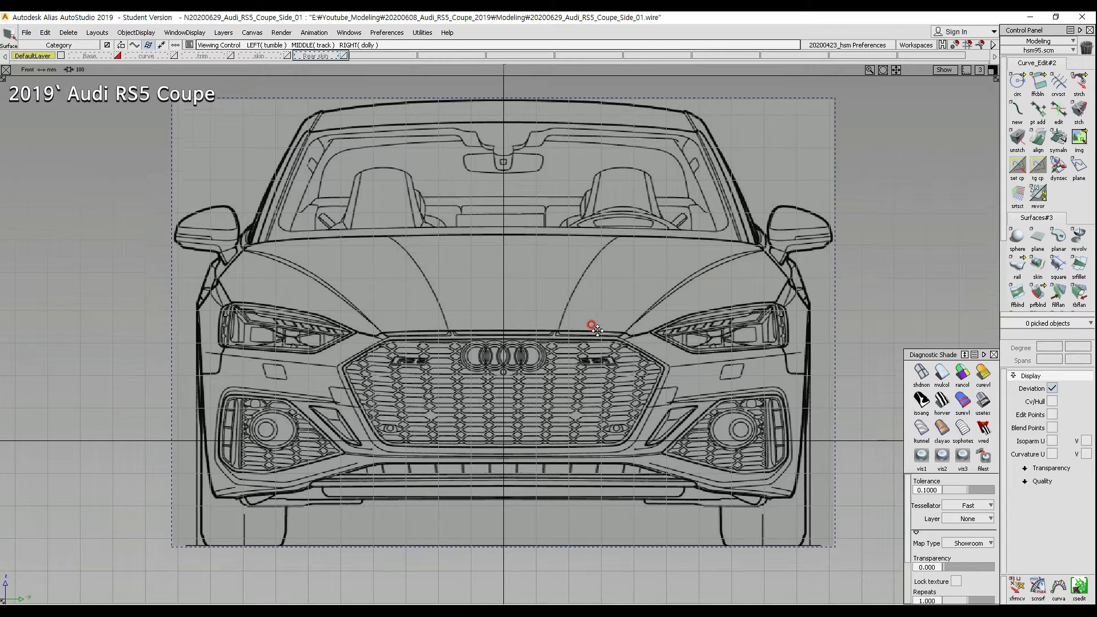
left_click(232, 31)
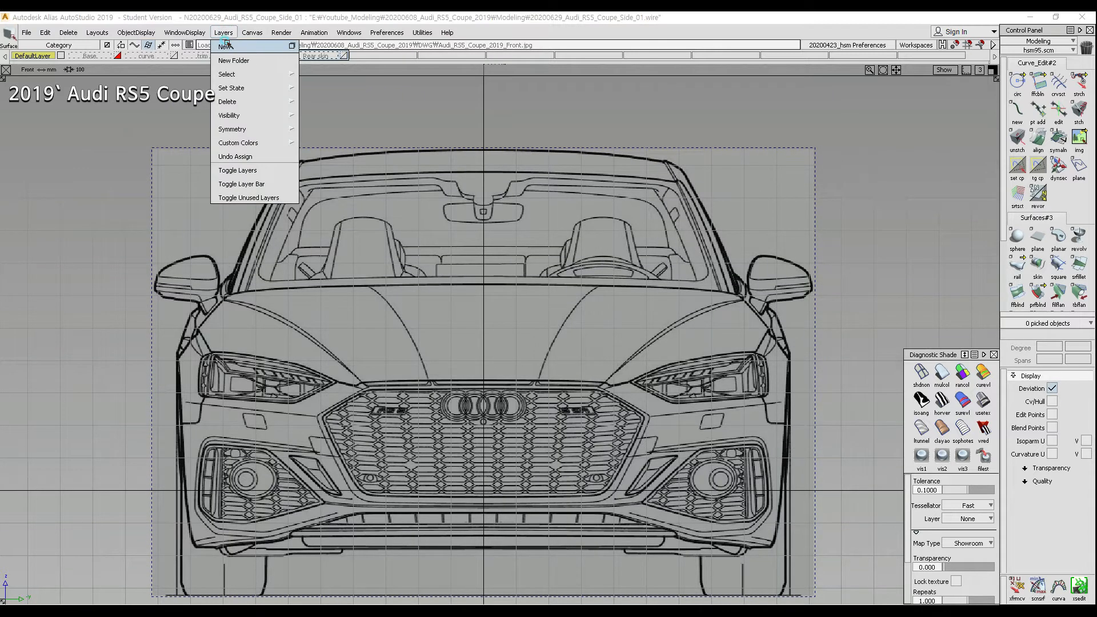
left_click(227, 49)
double_click(391, 54)
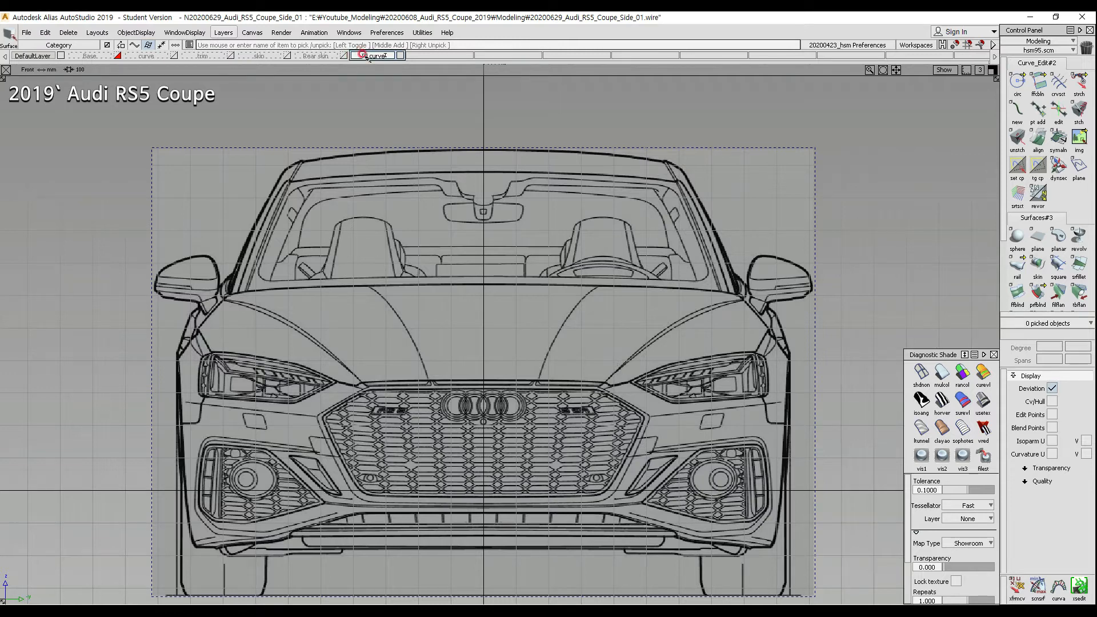
key("Return")
Step: Add another new layer and name it trim#2
left_click(232, 33)
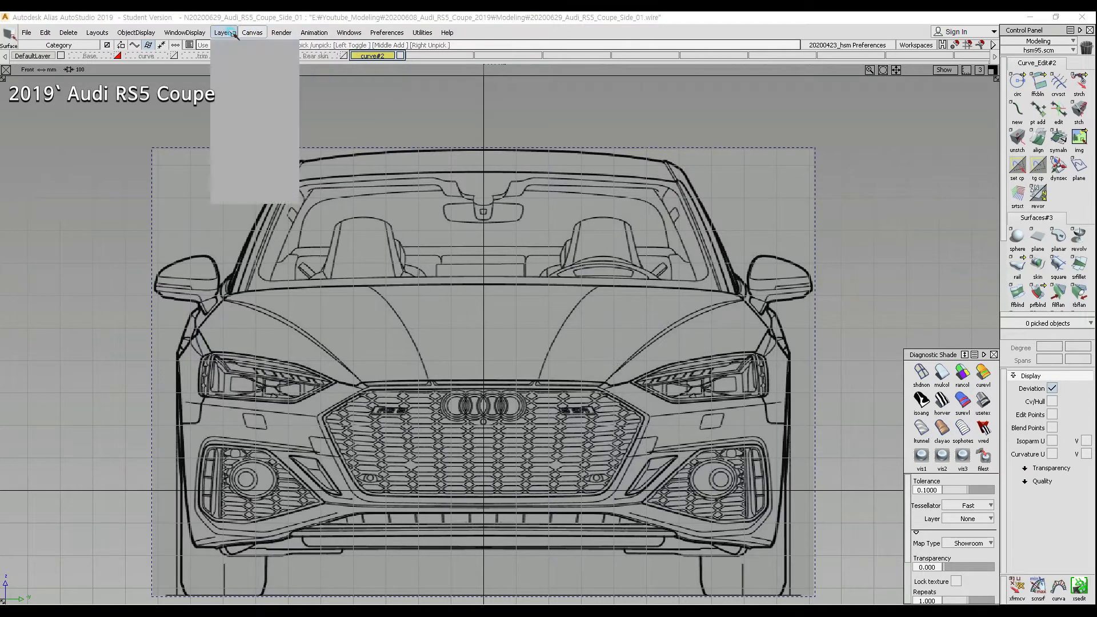
left_click(240, 54)
double_click(421, 56)
left_click(440, 55)
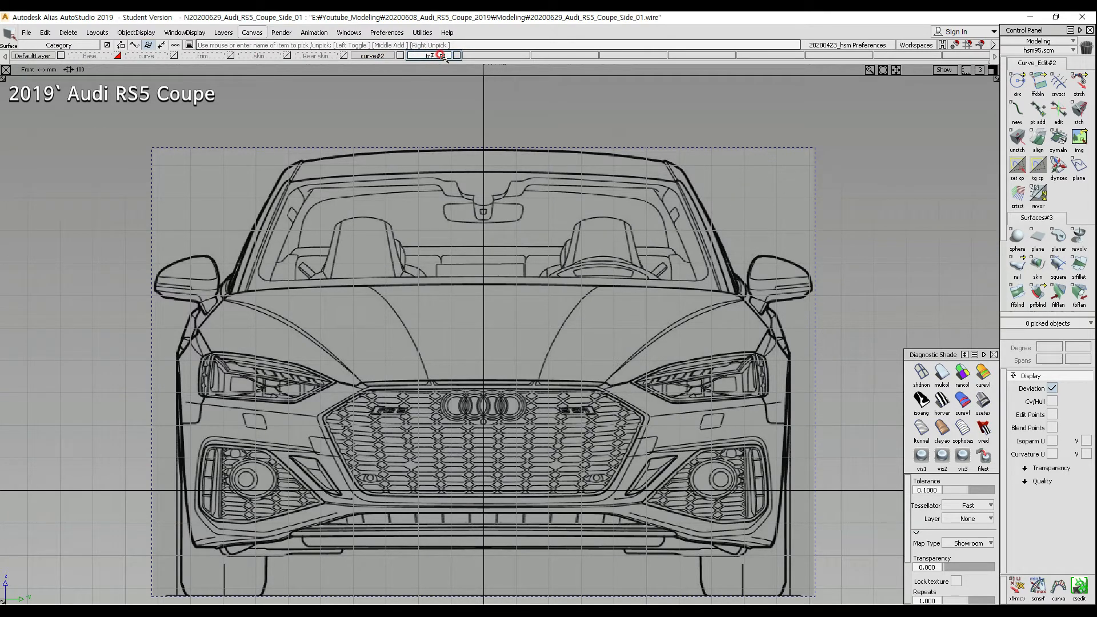
key("Return")
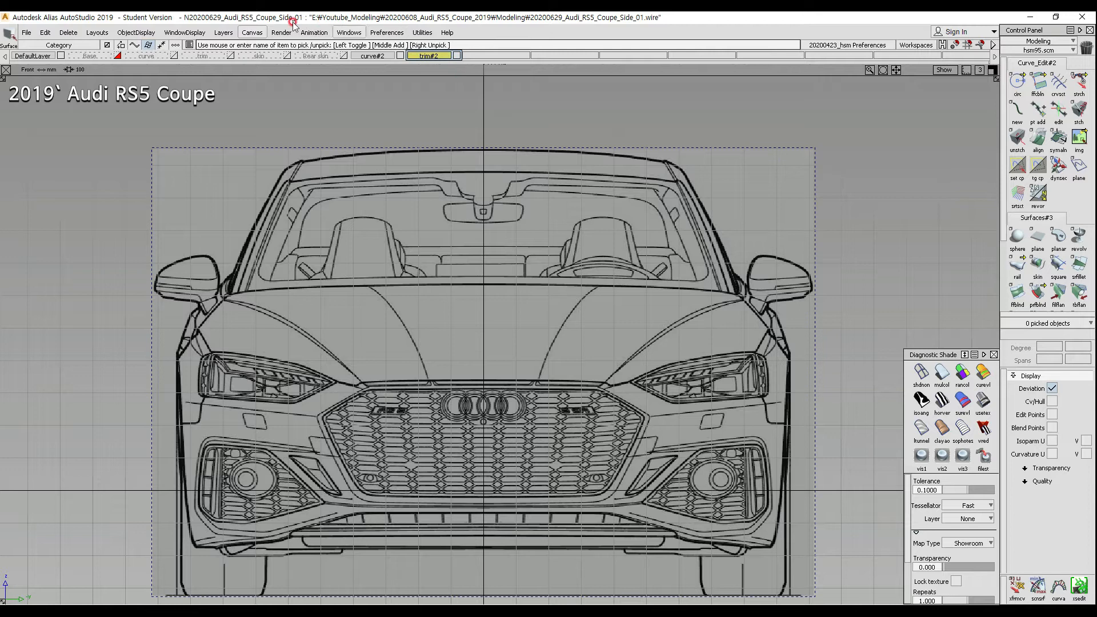
Step: Add a third new layer and name it side skin
left_click(252, 32)
mouse_move(223, 33)
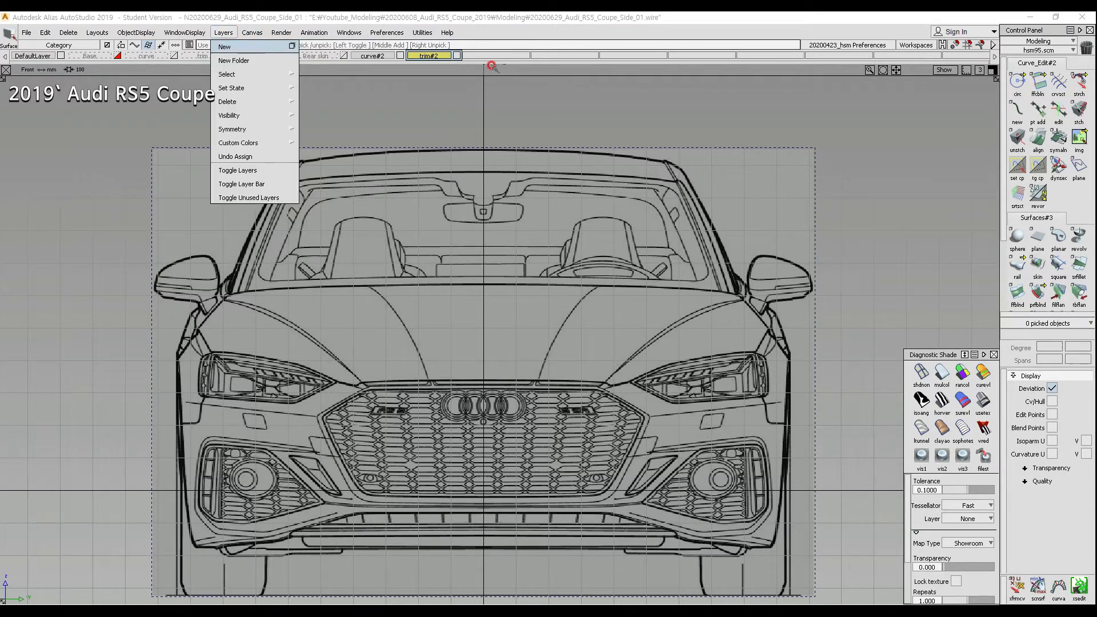
left_click(252, 46)
left_click(495, 55)
double_click(496, 55)
left_click_drag(496, 55, 462, 54)
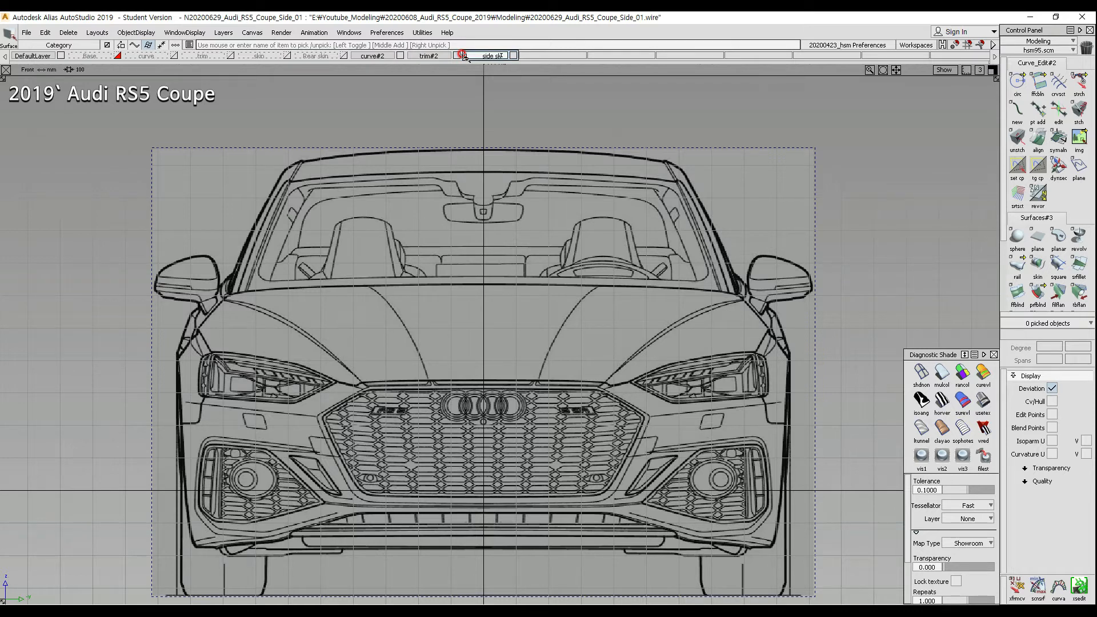
left_click(483, 81)
left_click(552, 110)
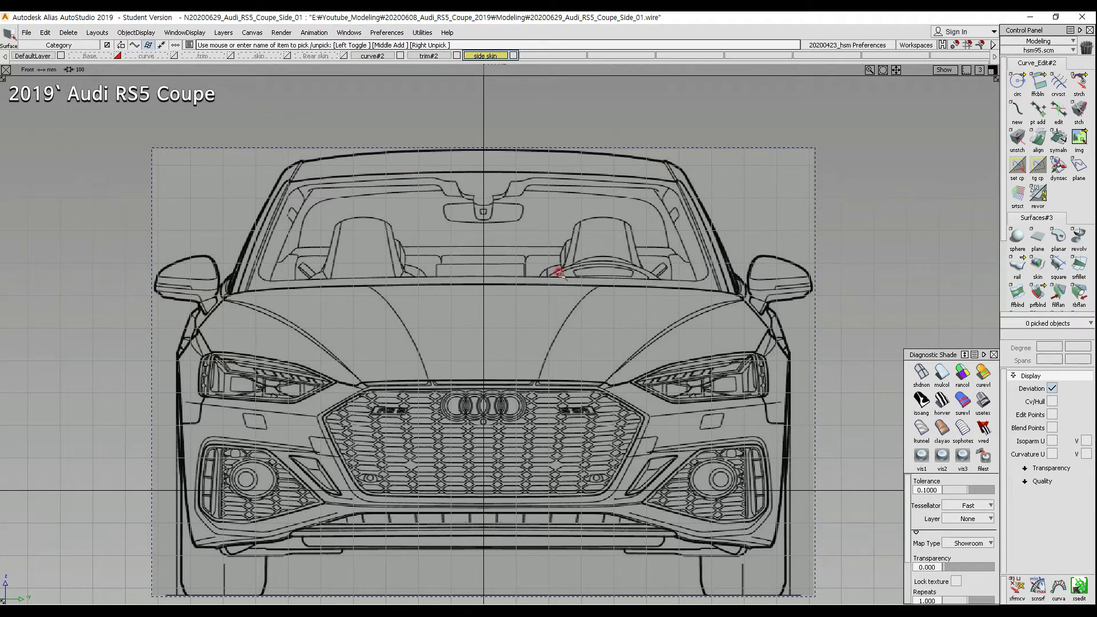
Step: Show the Rear skin and skin layers, inspect their surfaces in the perspective view, and hide both layers again
right_click_drag(559, 272, 655, 185, "ctrl+shift")
left_click_drag(652, 206, 621, 320, "alt+shift")
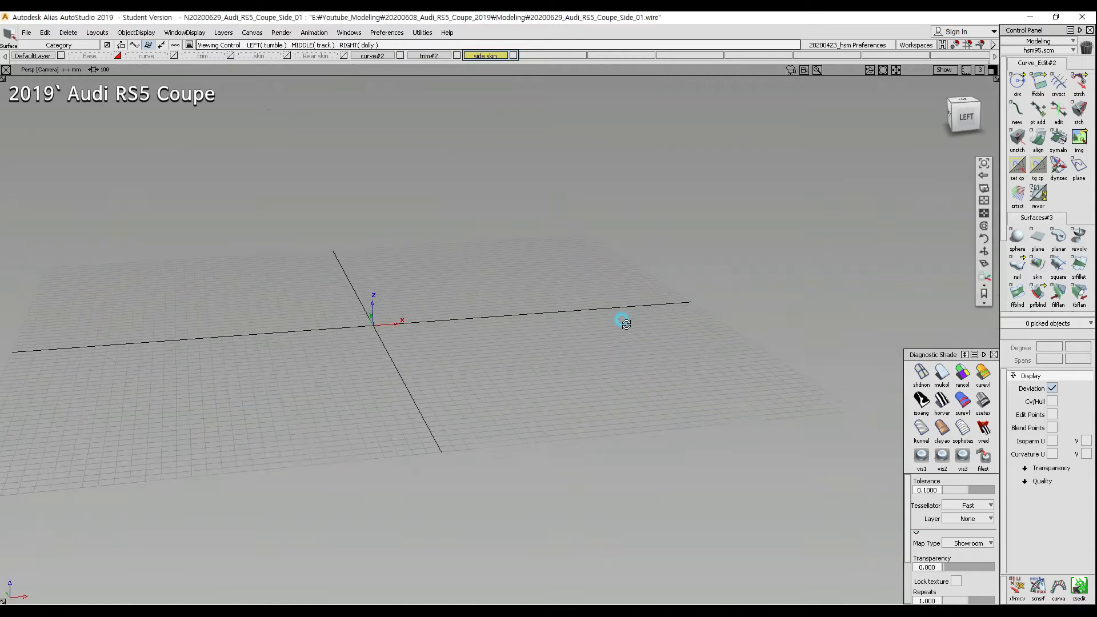
left_click(345, 55)
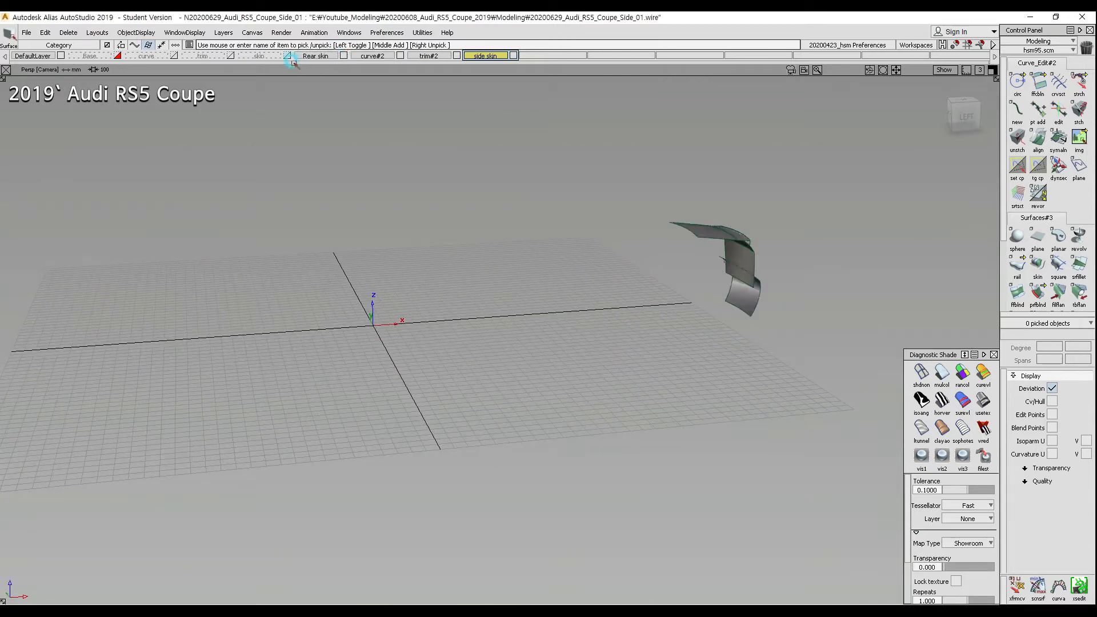
left_click(287, 55)
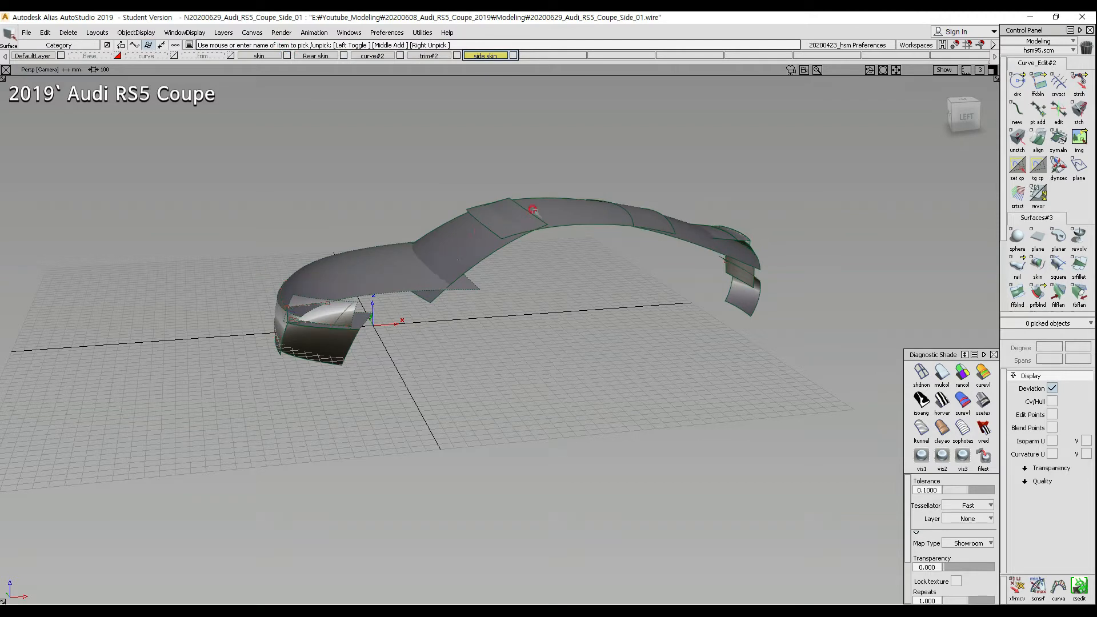
left_click_drag(704, 292, 645, 296, "alt+shift")
left_click_drag(797, 303, 761, 316, "alt+shift")
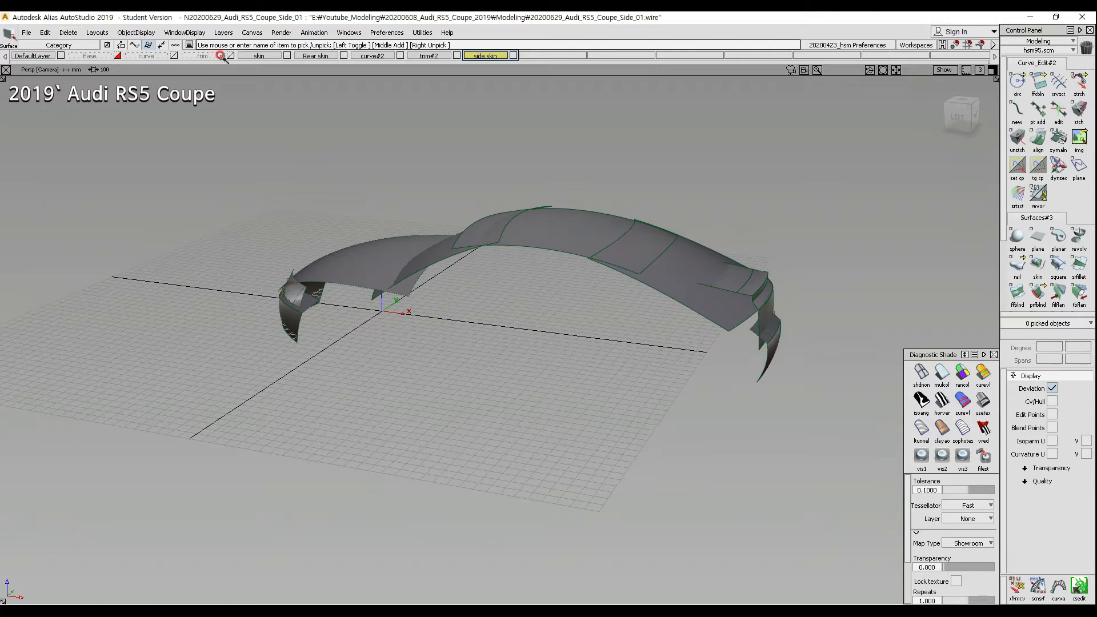
left_click(286, 55)
left_click(343, 55)
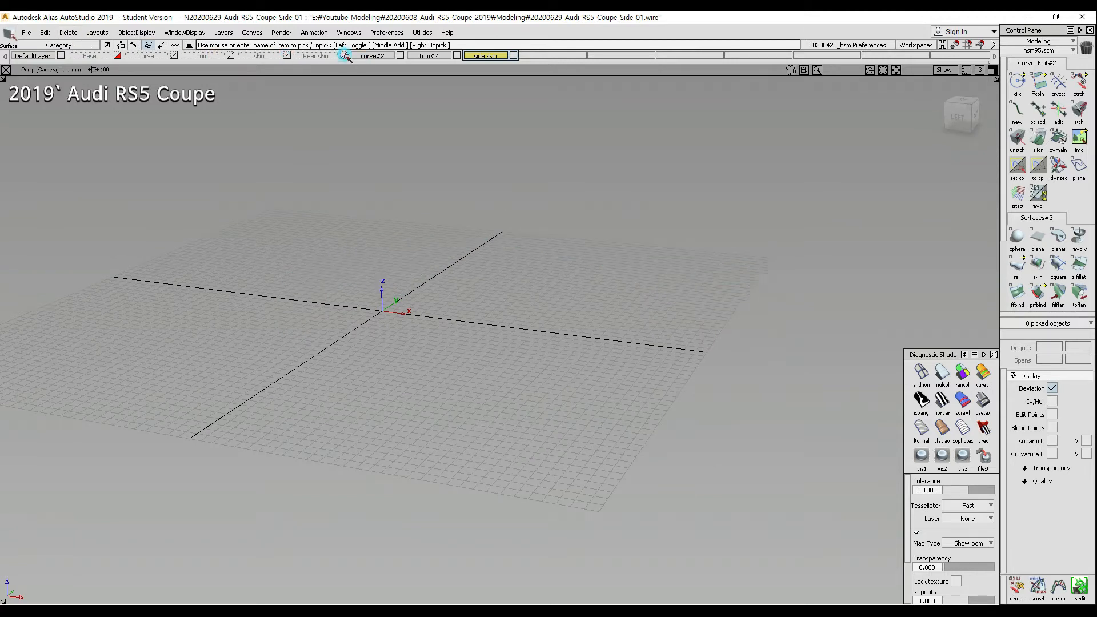
Step: In the front view, draw a curve from above the roof edge down past the side window to the headlight
left_click_drag(350, 128, 555, 219, "alt+shift")
mouse_move(399, 248)
right_mouse_down("ctrl+shift")
mouse_move(450, 299)
mouse_move(469, 296)
right_mouse_up("ctrl+shift")
middle_click_drag(382, 238, 374, 174, "alt+shift")
right_click_drag(514, 254, 493, 260, "alt+shift")
middle_click_drag(556, 282, 541, 293, "alt+shift")
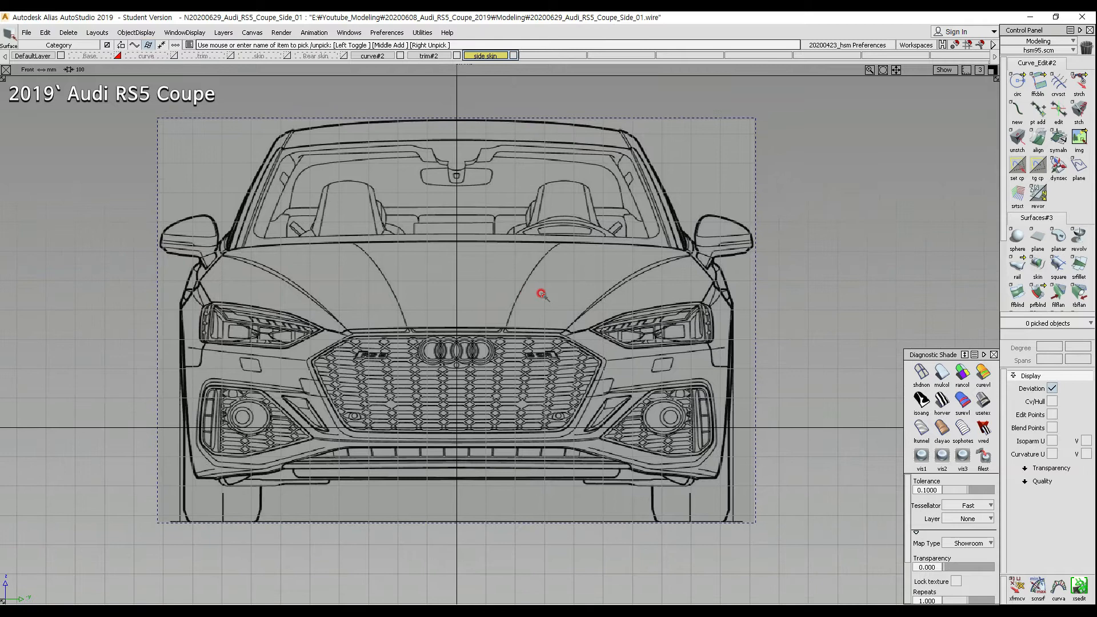
middle_click_drag(643, 220, 627, 240, "alt+shift")
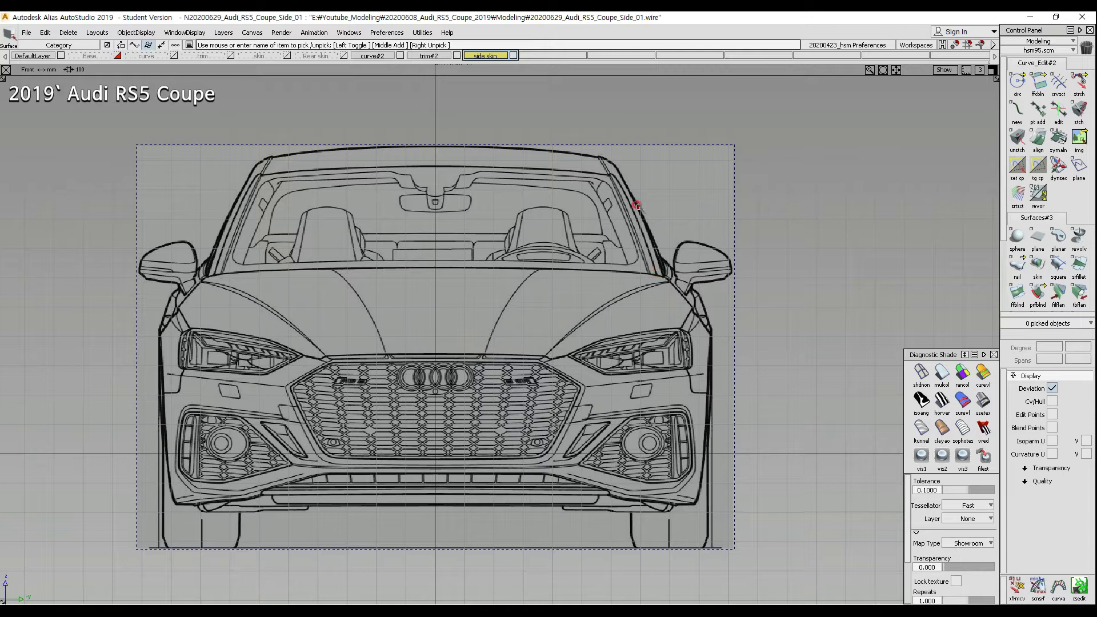
left_click_drag(592, 142, 621, 347, "ctrl+shift")
left_click(554, 109)
left_click(682, 334)
Step: Shift the curve's control points so it follows the side glass outline from the roof edge to the beltline
right_click_drag(608, 302, 604, 269, "ctrl+shift")
left_click_drag(601, 262, 617, 235)
left_click_drag(635, 367, 604, 170, "ctrl+shift")
left_click_drag(565, 125, 597, 163, "ctrl+shift")
left_click(607, 184)
right_click_drag(506, 226, 506, 189, "ctrl+shift")
mouse_move(555, 233)
middle_mouse_down()
mouse_move(574, 232)
mouse_move(564, 233)
middle_mouse_up()
left_click_drag(565, 234, 560, 183, "ctrl+shift")
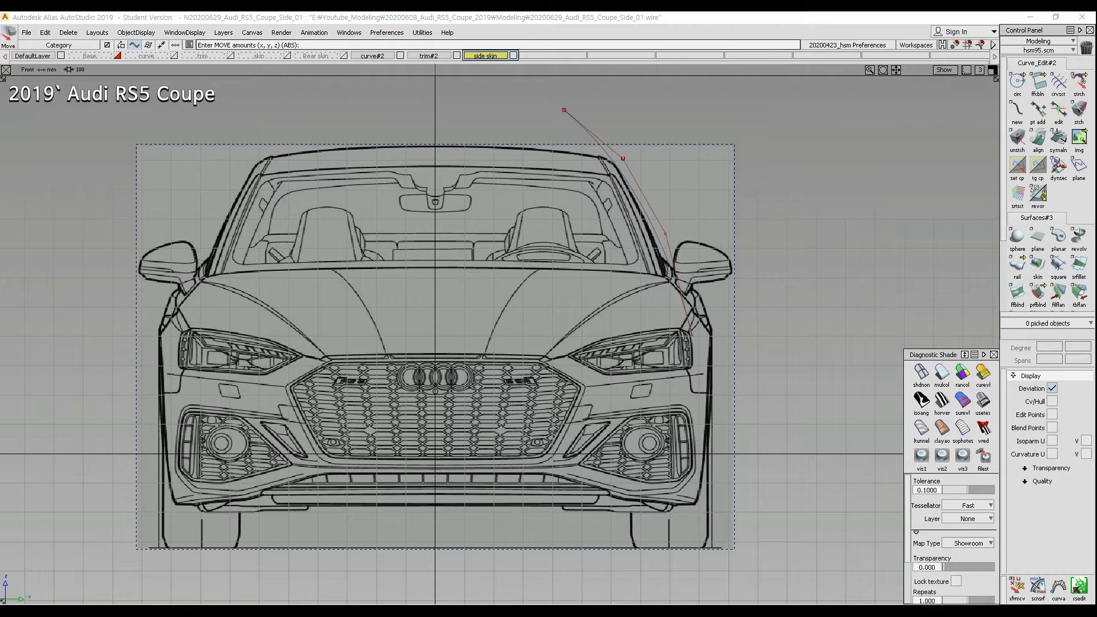
Step: Mark the side window line in cyan from roof edge to beltline, extend it down the body side, and circle the fog lamp area
left_click_drag(620, 171, 661, 269)
left_click_drag(622, 173, 668, 303)
mouse_move(659, 303)
left_mouse_down()
mouse_move(671, 308)
mouse_move(670, 297)
left_mouse_up()
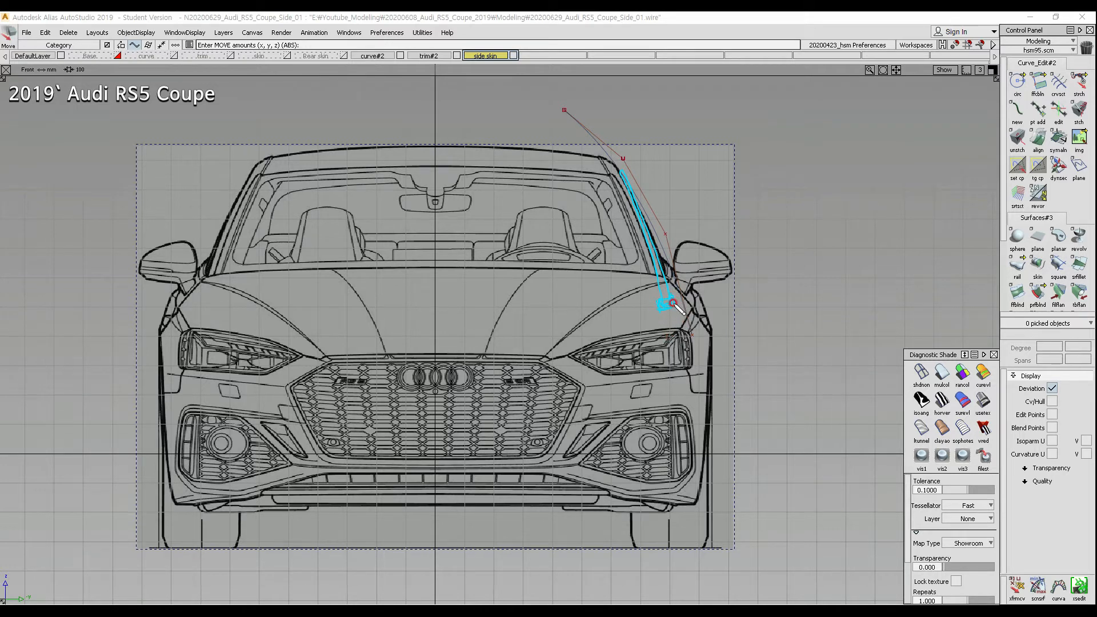
left_click_drag(674, 299, 693, 451)
mouse_move(682, 430)
left_mouse_down()
mouse_move(675, 292)
mouse_move(684, 422)
mouse_move(655, 407)
mouse_move(673, 397)
mouse_move(658, 428)
mouse_move(688, 418)
mouse_move(658, 405)
mouse_move(685, 424)
mouse_move(658, 425)
mouse_move(671, 403)
mouse_move(674, 411)
left_mouse_up()
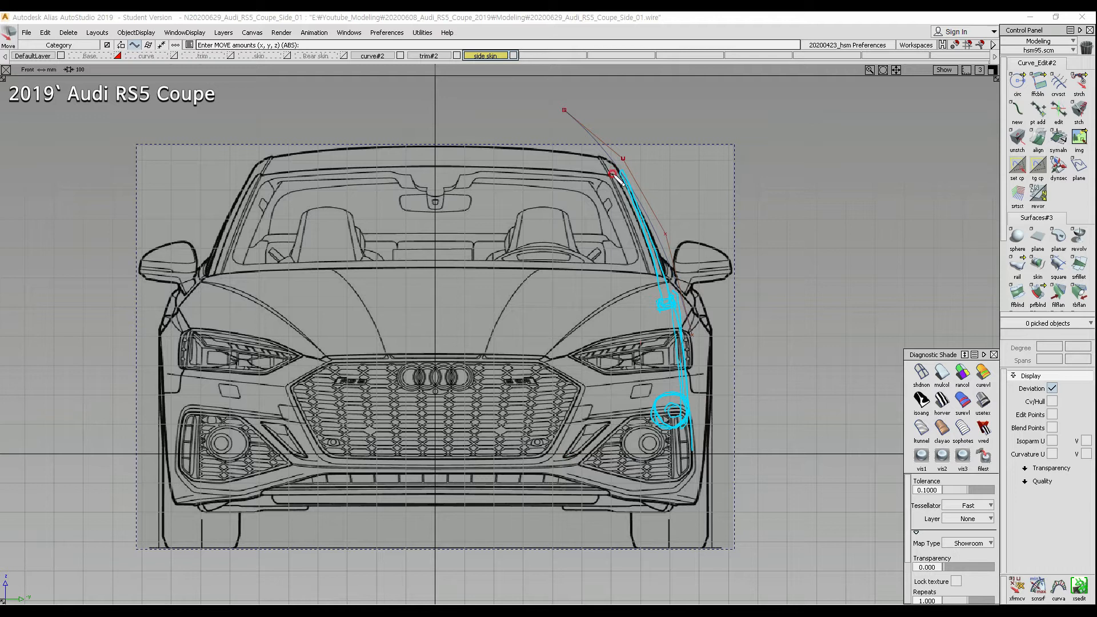
Step: Draw cyan direction arrows beside the windshield pillar and the mirror, and add strokes on the body side near the headlight and fog lamp
mouse_move(605, 176)
left_mouse_down()
mouse_move(652, 375)
mouse_move(663, 366)
mouse_move(647, 402)
mouse_move(610, 228)
mouse_move(605, 240)
mouse_move(610, 213)
left_mouse_up()
left_click_drag(745, 157, 753, 294)
left_click_drag(613, 174, 615, 173)
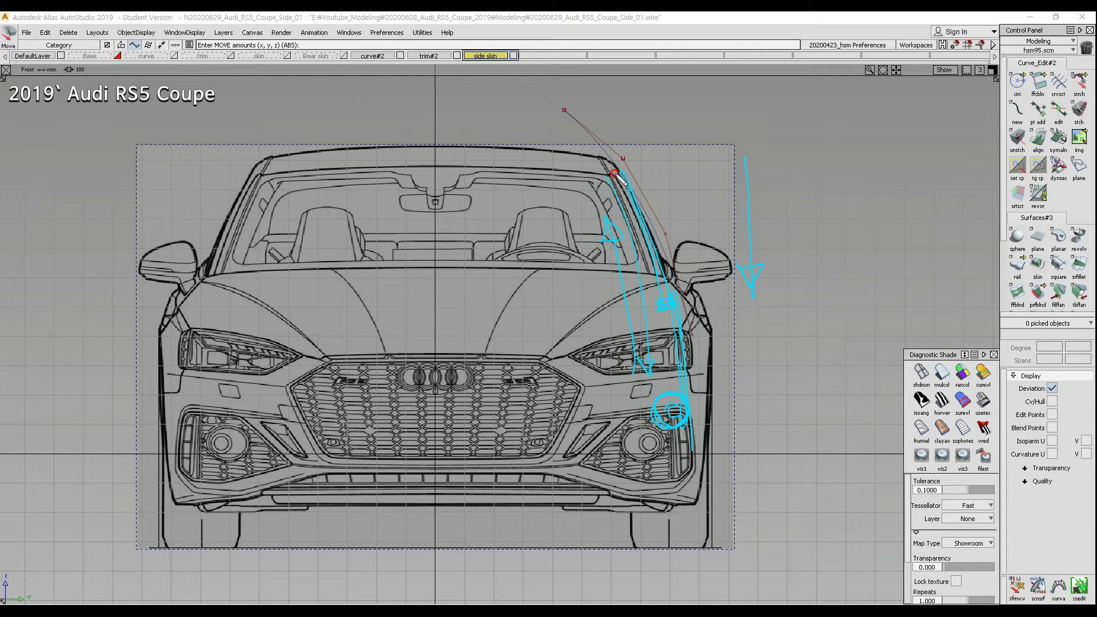
left_click_drag(745, 157, 744, 285)
mouse_move(743, 291)
left_mouse_down()
mouse_move(733, 273)
mouse_move(763, 270)
mouse_move(746, 293)
left_mouse_up()
mouse_move(670, 438)
left_mouse_down()
mouse_move(657, 393)
mouse_move(667, 402)
mouse_move(670, 392)
left_mouse_up()
left_click_drag(678, 328, 691, 328)
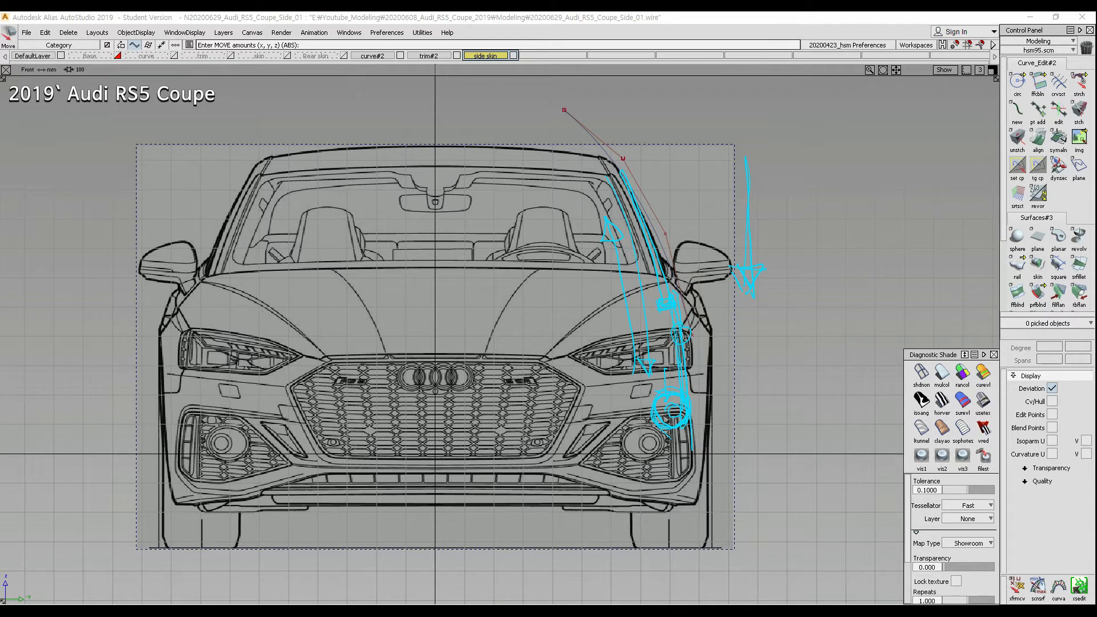
Step: Sketch a large red arc beside the car and annotate it with purple arrows along and across the curve
mouse_move(763, 140)
left_mouse_down()
mouse_move(790, 176)
mouse_move(832, 331)
mouse_move(770, 439)
left_mouse_up()
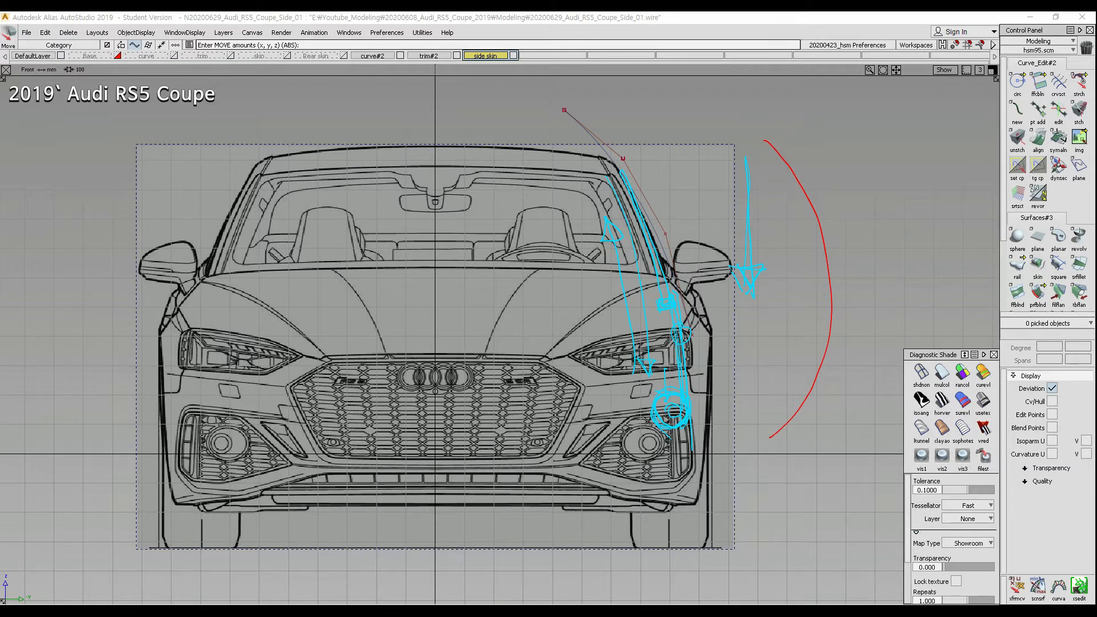
mouse_move(758, 141)
left_mouse_down()
mouse_move(821, 271)
mouse_move(823, 306)
left_mouse_up()
left_click_drag(759, 142, 769, 157)
left_click_drag(789, 215, 820, 209)
mouse_move(808, 280)
left_mouse_down()
mouse_move(837, 282)
mouse_move(829, 304)
left_mouse_up()
mouse_move(827, 262)
left_mouse_down()
mouse_move(827, 363)
mouse_move(786, 438)
left_mouse_up()
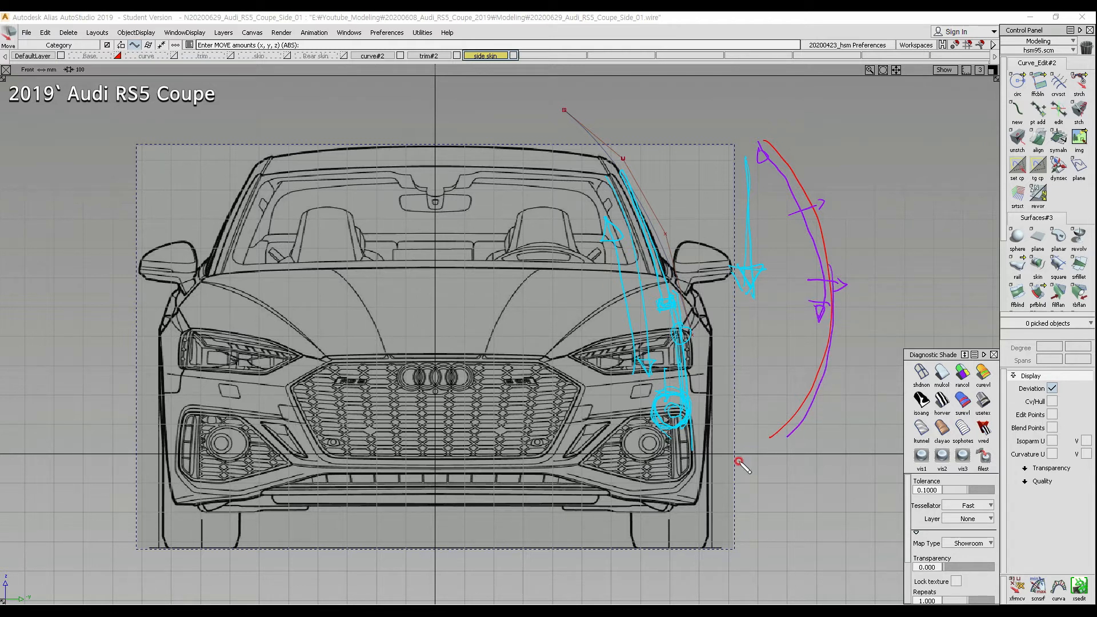
mouse_move(820, 292)
left_mouse_down()
mouse_move(834, 291)
mouse_move(823, 296)
left_mouse_up()
Step: Sketch a purple round arch over the windshield with radial ticks, emphasize one descending side, and clear all the markings
mouse_move(381, 337)
left_mouse_down()
mouse_move(471, 162)
mouse_move(537, 327)
mouse_move(528, 342)
left_mouse_up()
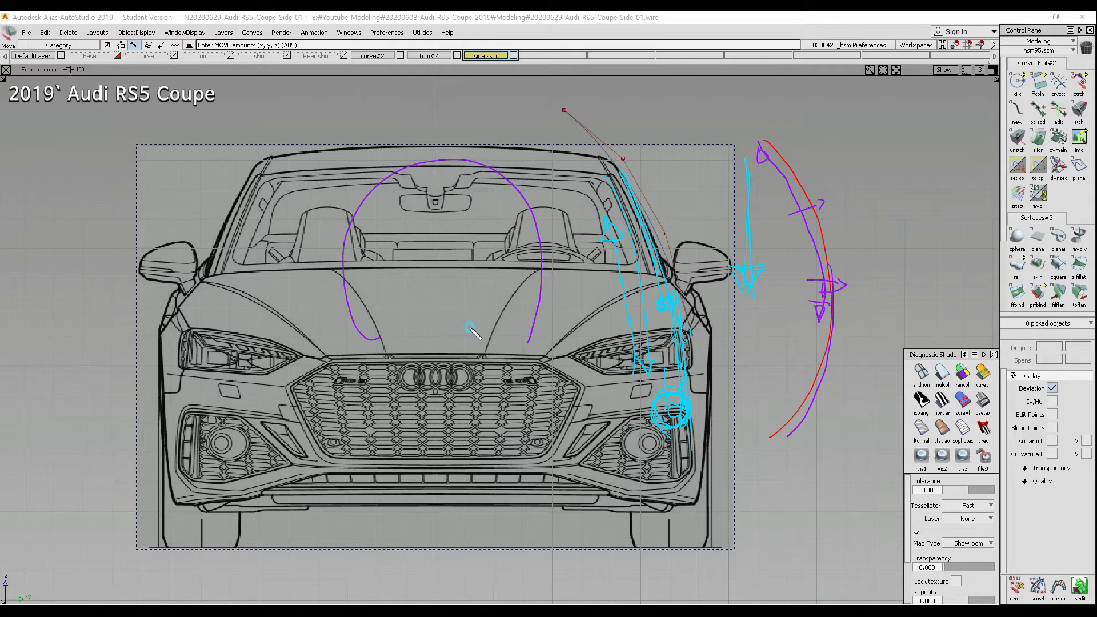
left_click_drag(260, 307, 348, 314)
left_click_drag(302, 214, 328, 247)
left_click_drag(329, 161, 350, 198)
left_click_drag(373, 125, 387, 159)
left_click_drag(430, 107, 438, 150)
mouse_move(484, 111)
left_mouse_down()
mouse_move(487, 146)
mouse_move(518, 162)
left_mouse_up()
mouse_move(540, 153)
left_mouse_down()
mouse_move(529, 193)
mouse_move(542, 240)
mouse_move(535, 309)
mouse_move(517, 345)
left_mouse_up()
mouse_move(533, 307)
left_mouse_down()
mouse_move(526, 208)
mouse_move(520, 330)
left_mouse_up()
mouse_move(527, 271)
left_mouse_down()
mouse_move(567, 271)
mouse_move(527, 315)
mouse_move(536, 293)
mouse_move(521, 343)
mouse_move(557, 303)
mouse_move(563, 327)
mouse_move(557, 290)
mouse_move(539, 332)
mouse_move(538, 266)
mouse_move(520, 333)
mouse_move(538, 246)
mouse_move(515, 338)
left_mouse_up()
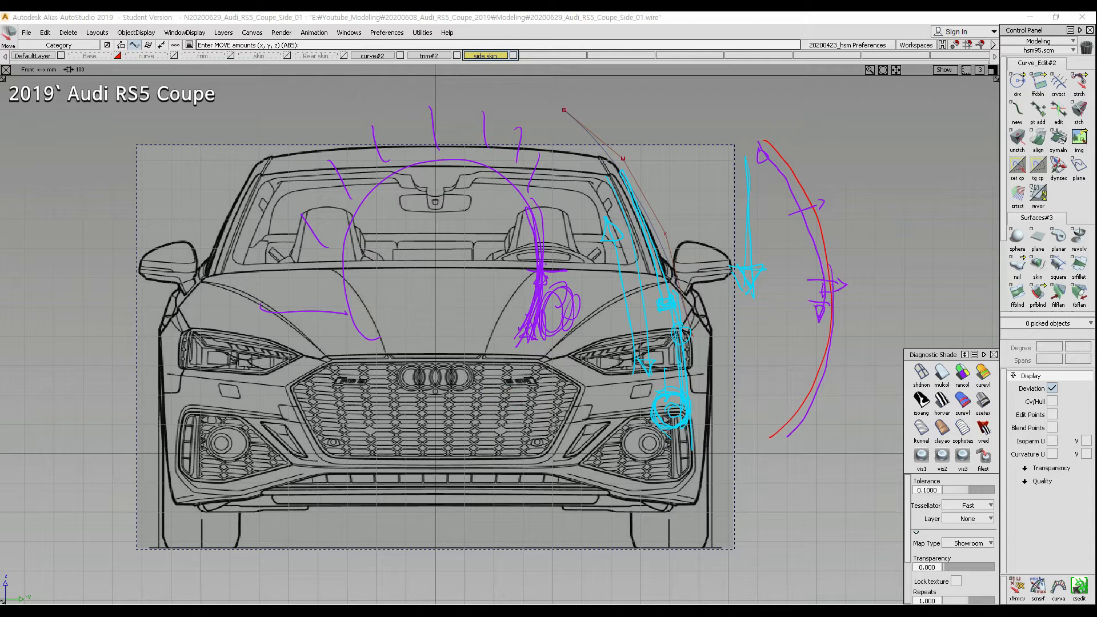
key("Escape")
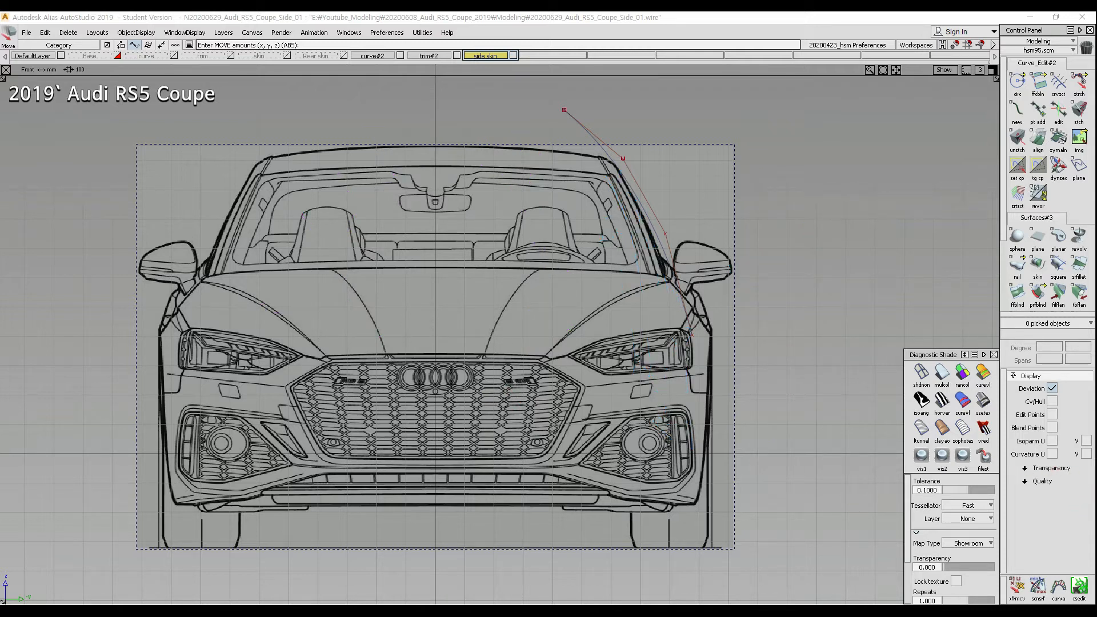
Step: Sketch a red side section arc with arrows beside the car from roof height to the tyre, and clear the markings
mouse_move(692, 128)
left_mouse_down()
mouse_move(754, 189)
mouse_move(780, 450)
mouse_move(717, 541)
mouse_move(744, 531)
left_mouse_up()
mouse_move(708, 164)
left_mouse_down()
mouse_move(728, 196)
mouse_move(763, 357)
mouse_move(726, 173)
mouse_move(765, 366)
mouse_move(775, 366)
left_mouse_up()
mouse_move(780, 312)
left_mouse_down()
mouse_move(784, 377)
mouse_move(728, 517)
mouse_move(776, 307)
mouse_move(784, 375)
left_mouse_up()
mouse_move(762, 432)
left_mouse_down()
mouse_move(756, 394)
mouse_move(775, 390)
mouse_move(775, 317)
left_mouse_up()
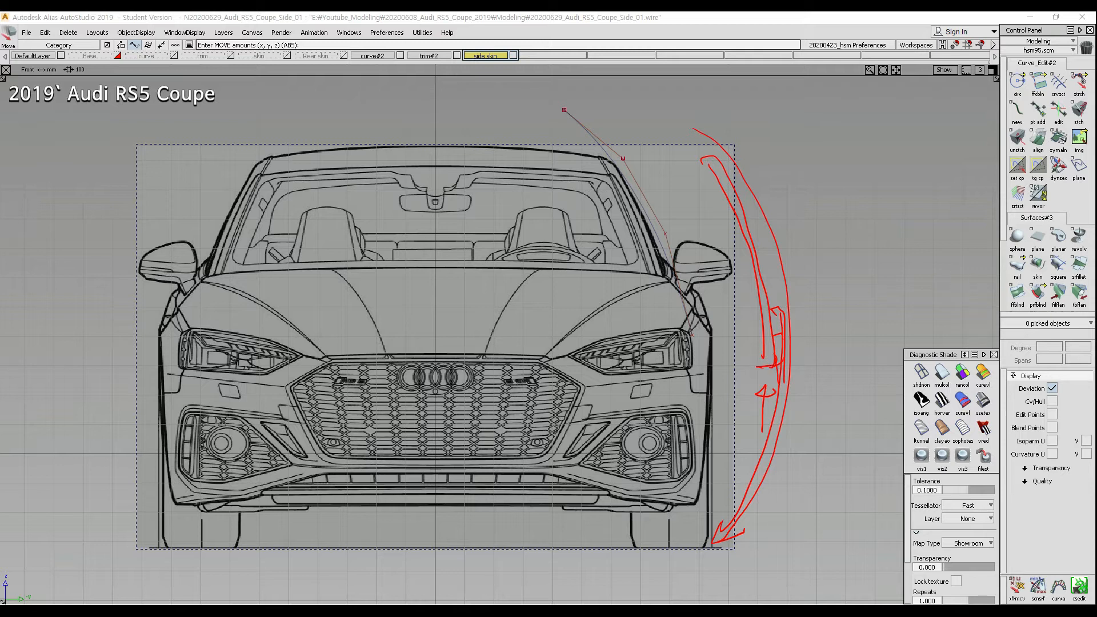
key("Escape")
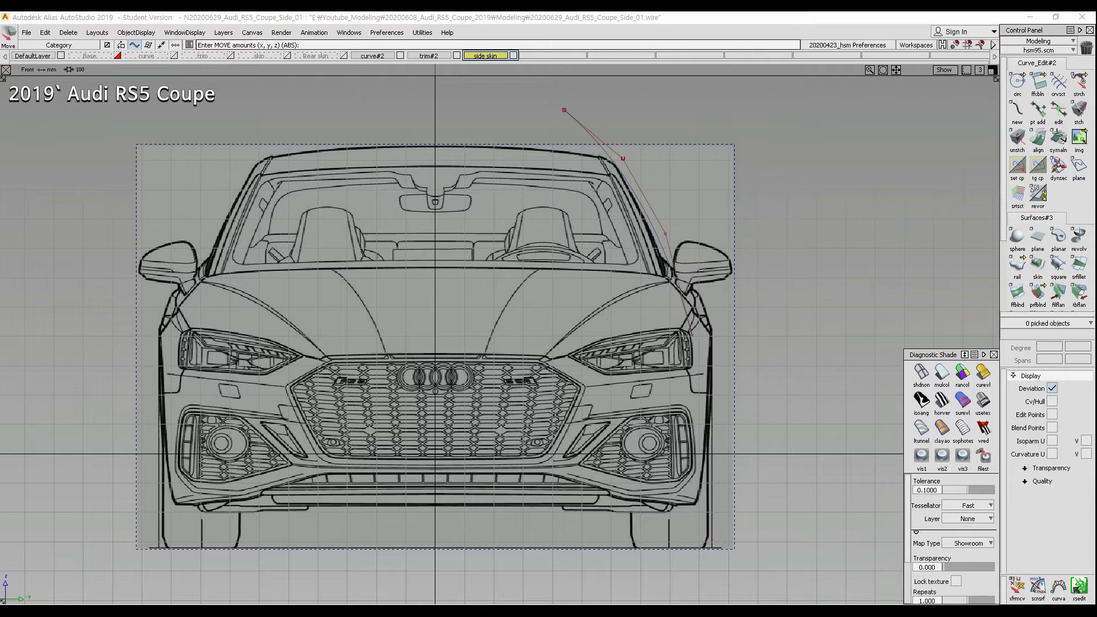
Step: Undo the stray move and delete the trial curve along the side window
left_click_drag(502, 240, 503, 160)
key("ctrl+z")
left_click_drag(443, 340, 741, 268, "ctrl+shift")
key("Delete")
key("Return")
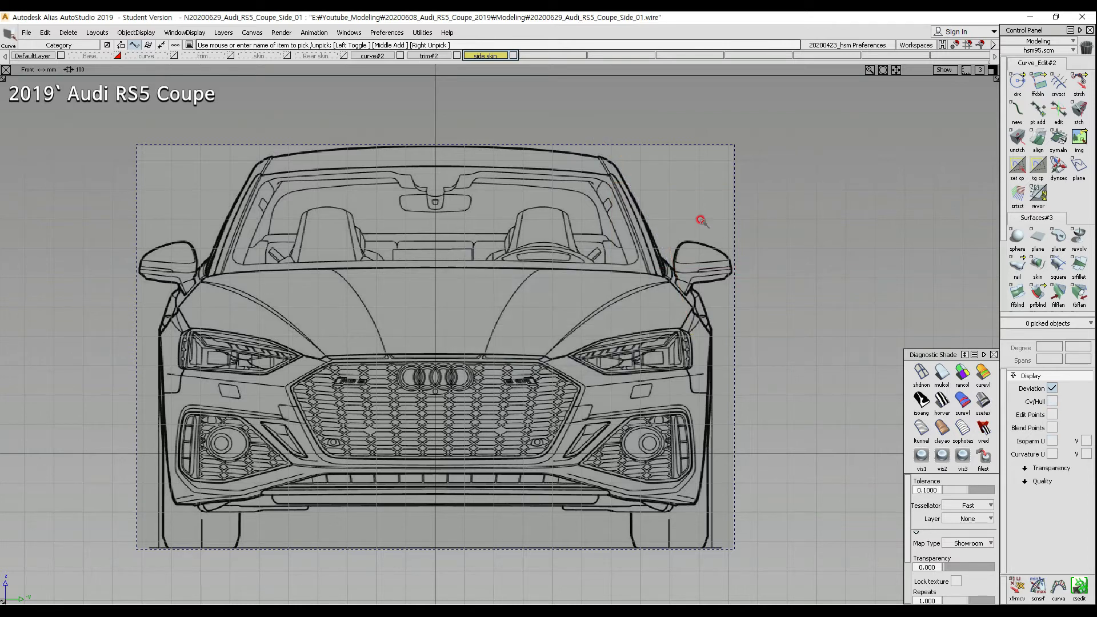
Step: Draw a circle around the car in the front view with an arc length of about 10048 mm
left_click(1018, 82)
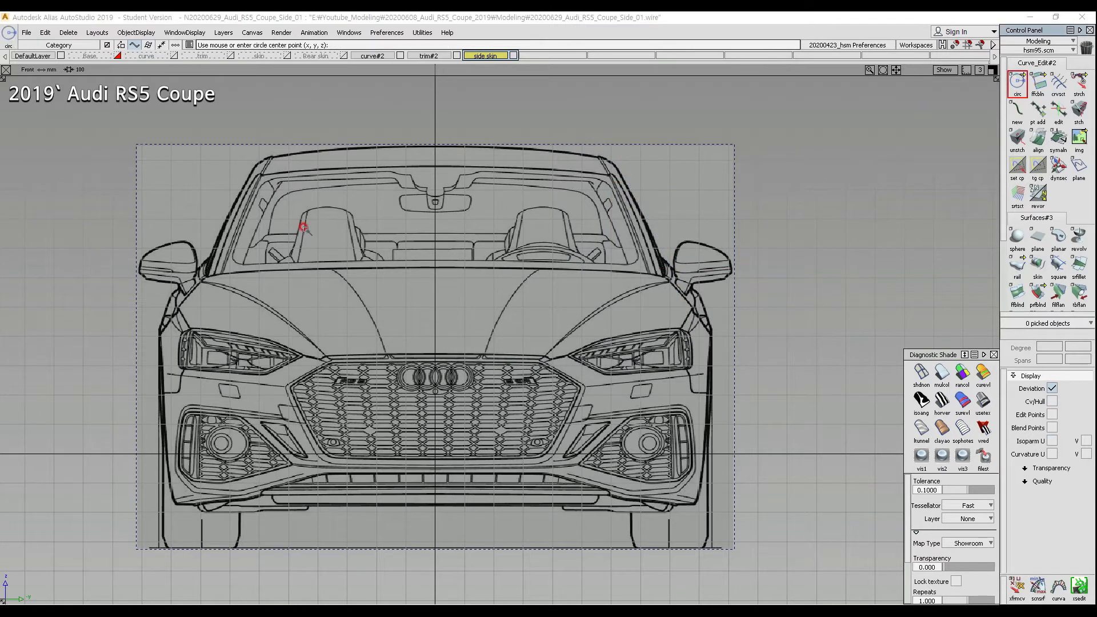
right_click_drag(371, 233, 340, 298, "alt+shift")
left_click_drag(430, 363, 671, 230)
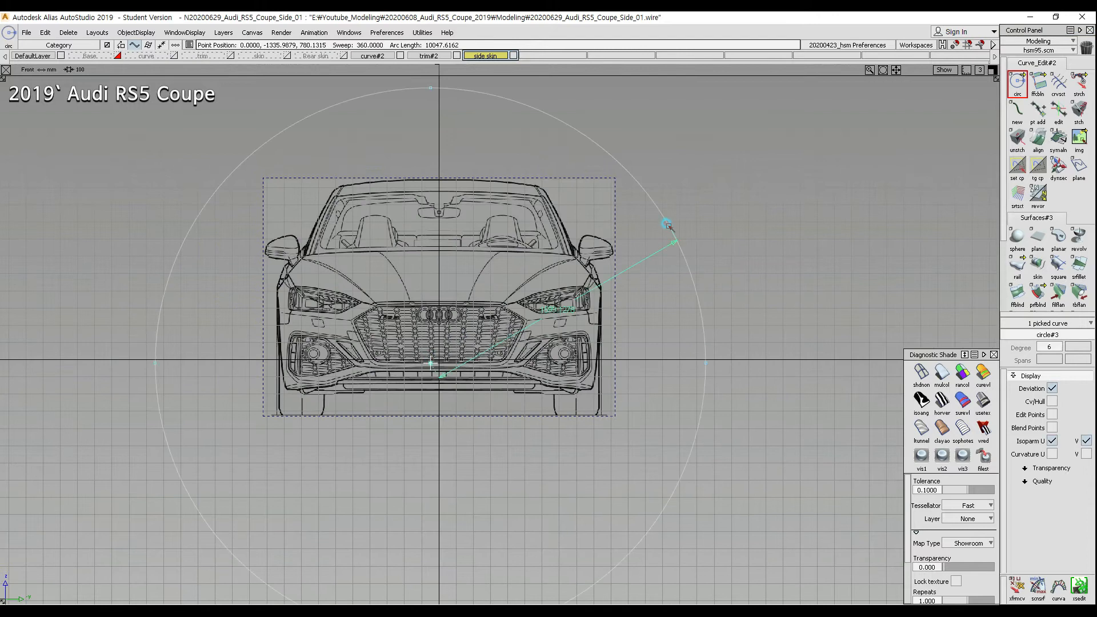
Step: Move the circle across the front view so its side runs along the car's side window outline
right_click_drag(555, 391, 491, 382, "alt+shift")
middle_click_drag(526, 382, 507, 281, "ctrl+shift")
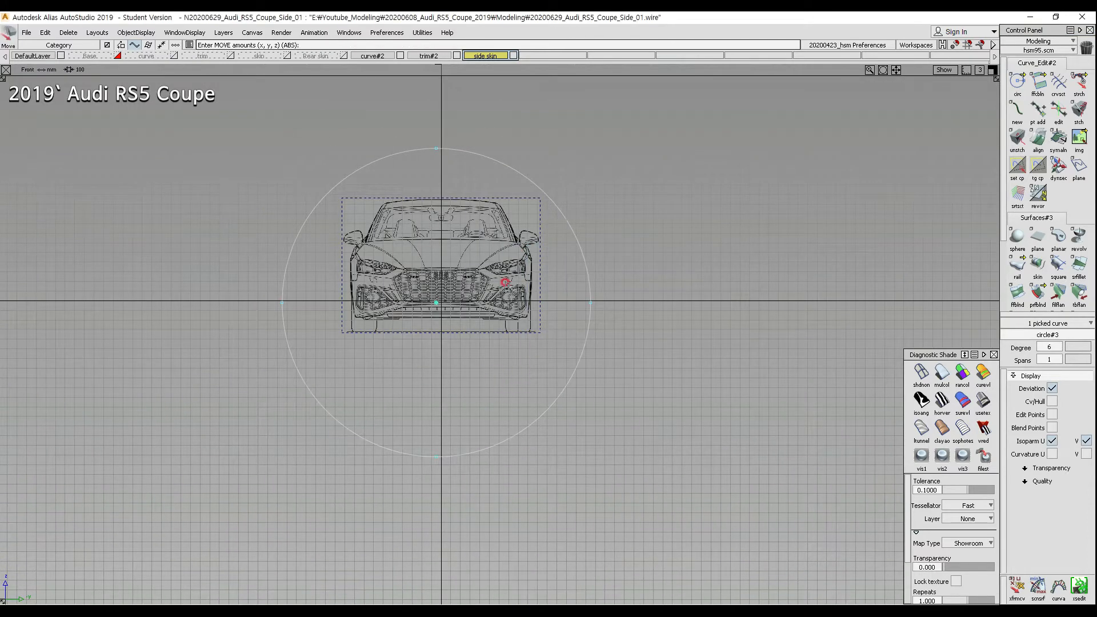
left_click_drag(507, 292, 442, 276)
middle_click_drag(563, 323, 599, 394, "alt+shift")
right_click_drag(600, 394, 637, 196, "alt+shift")
middle_click_drag(636, 196, 606, 229, "alt+shift")
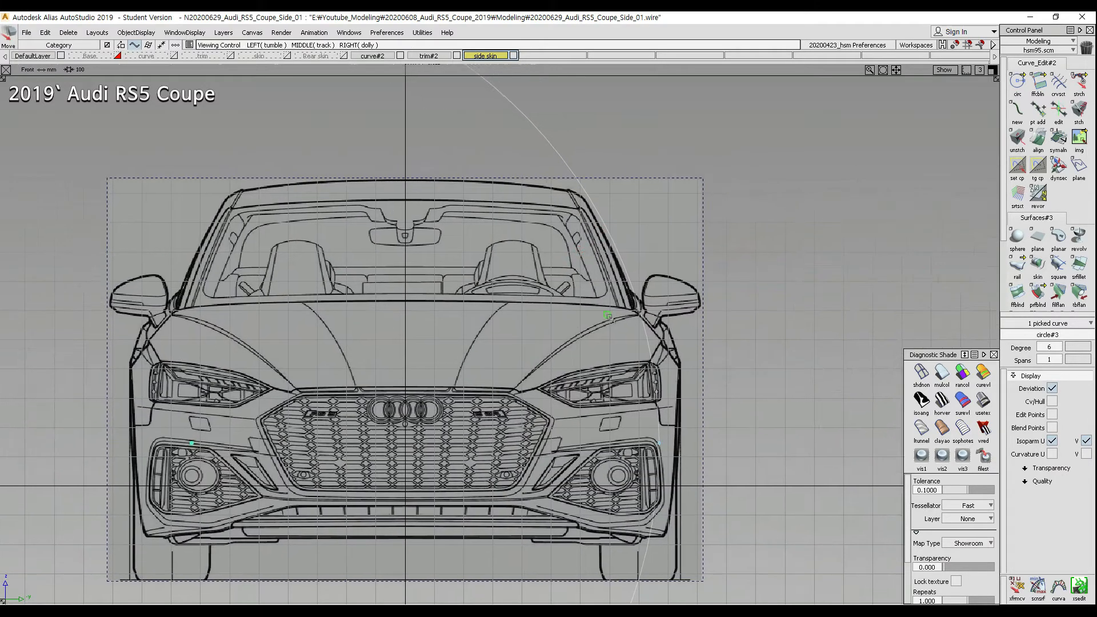
right_click_drag(526, 343, 549, 352, "alt+shift")
left_click_drag(546, 322, 545, 327)
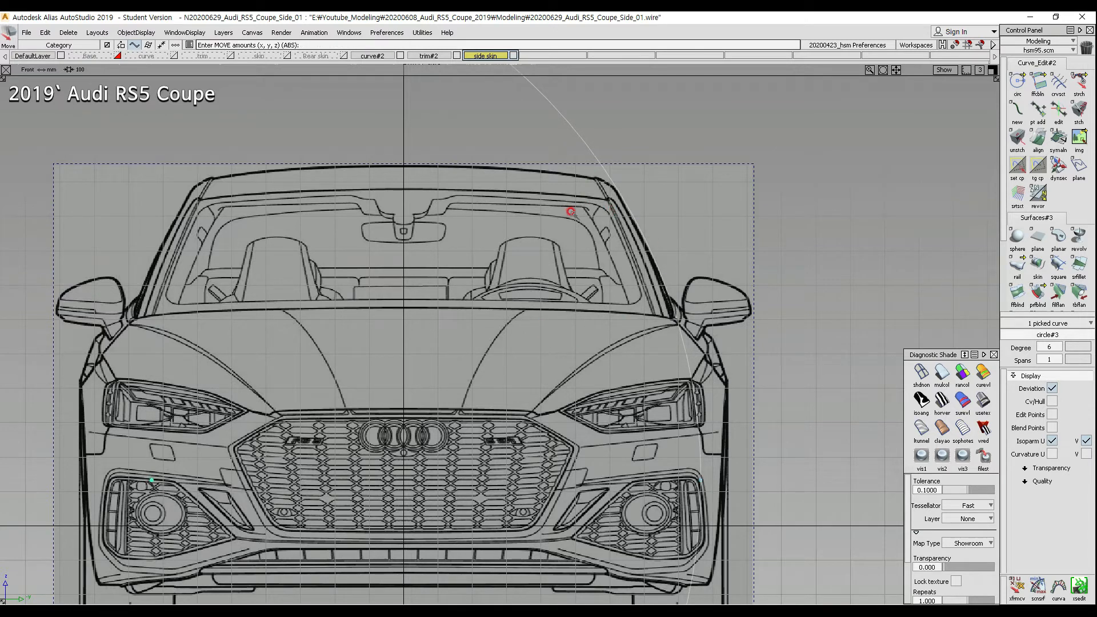
Step: Set the circle's radius to 1600 mm and inspect its pivot information
left_click(350, 32)
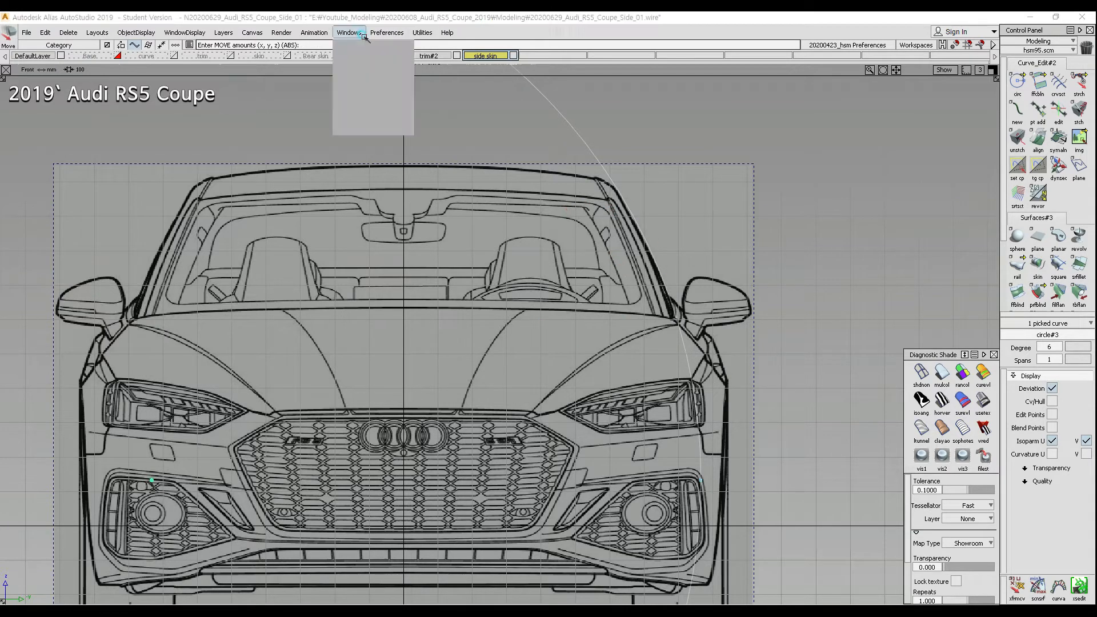
mouse_move(374, 89)
left_click(452, 88)
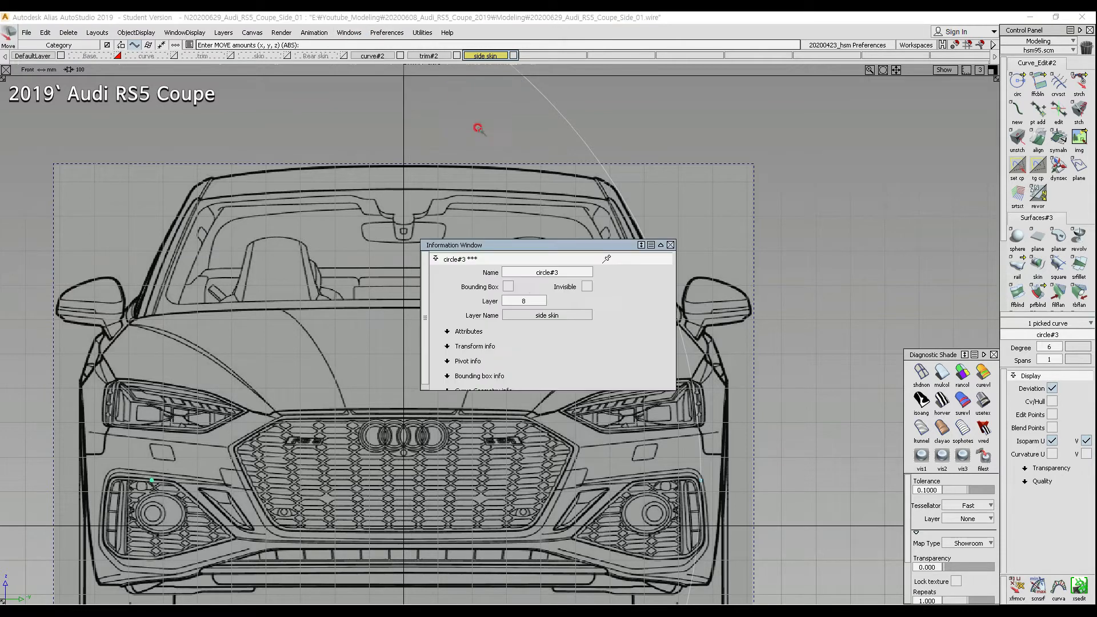
left_click_drag(536, 245, 377, 82)
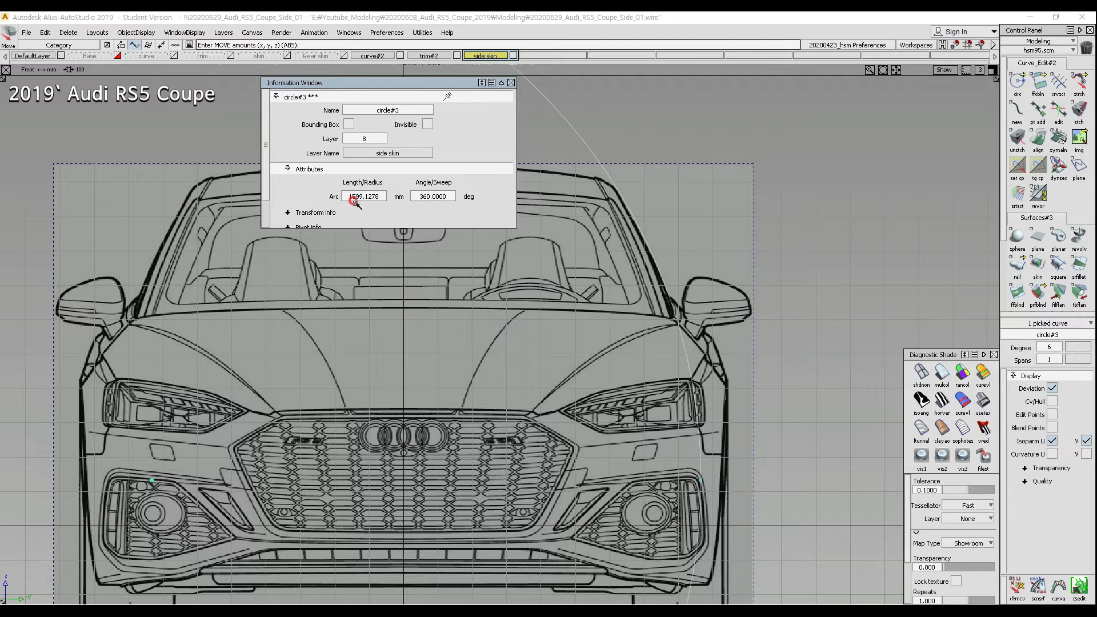
left_click_drag(379, 199, 332, 197)
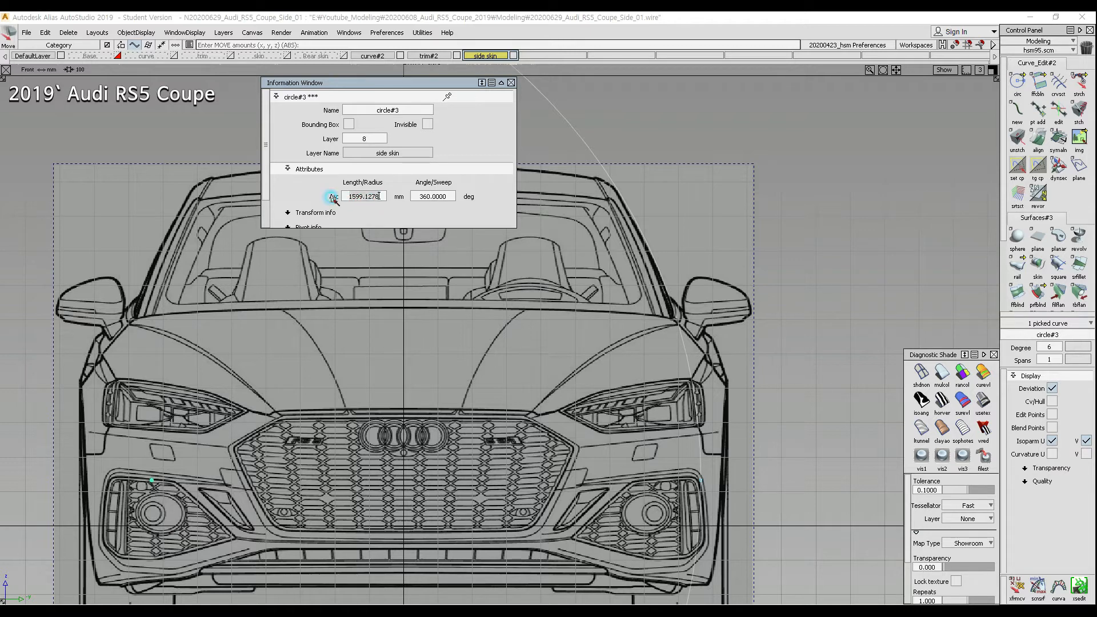
type("1600")
key("Return")
scroll(372, 222, "down", 3)
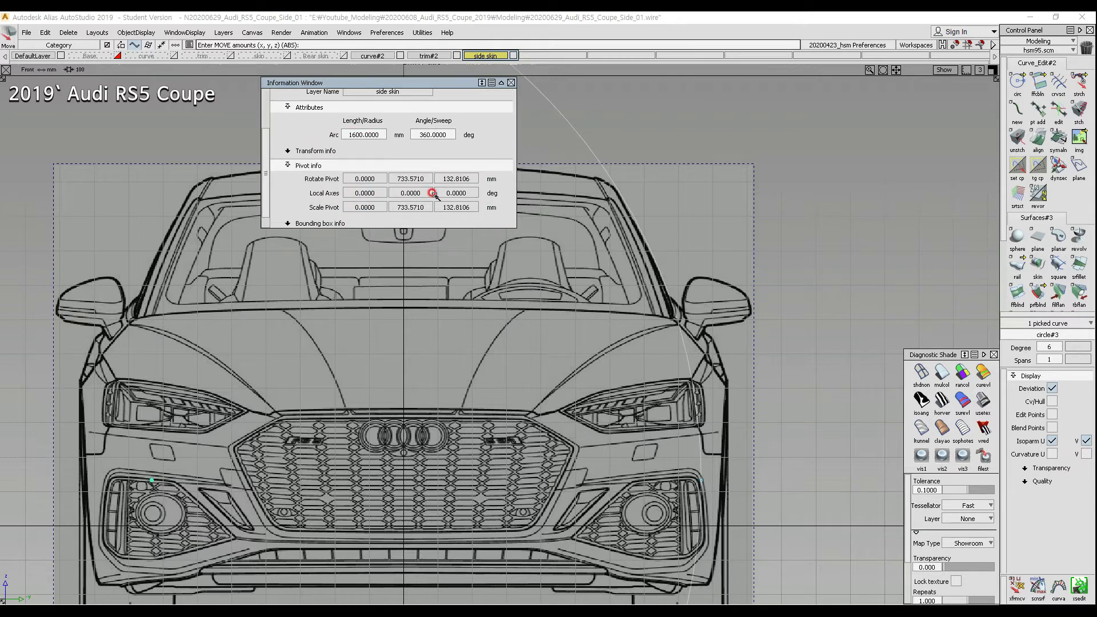
left_click(510, 82)
Step: Reposition the resized circle in small moves so its edge follows the side window line from roof to mirror
right_click_drag(575, 206, 656, 333, "alt+shift")
middle_click_drag(655, 334, 604, 269, "alt+shift")
middle_click_drag(705, 303, 705, 241, "ctrl+shift")
left_click_drag(703, 239, 705, 243)
middle_click_drag(706, 243, 241, 271, "alt+shift")
right_click_drag(241, 271, 700, 362, "alt+shift")
middle_click_drag(115, 353, 483, 363, "alt+shift")
right_click_drag(483, 364, 659, 100, "alt+shift")
middle_click_drag(658, 100, 514, 319, "alt+shift")
right_click_drag(514, 319, 520, 282, "alt+shift")
middle_click_drag(658, 318, 363, 292, "alt+shift")
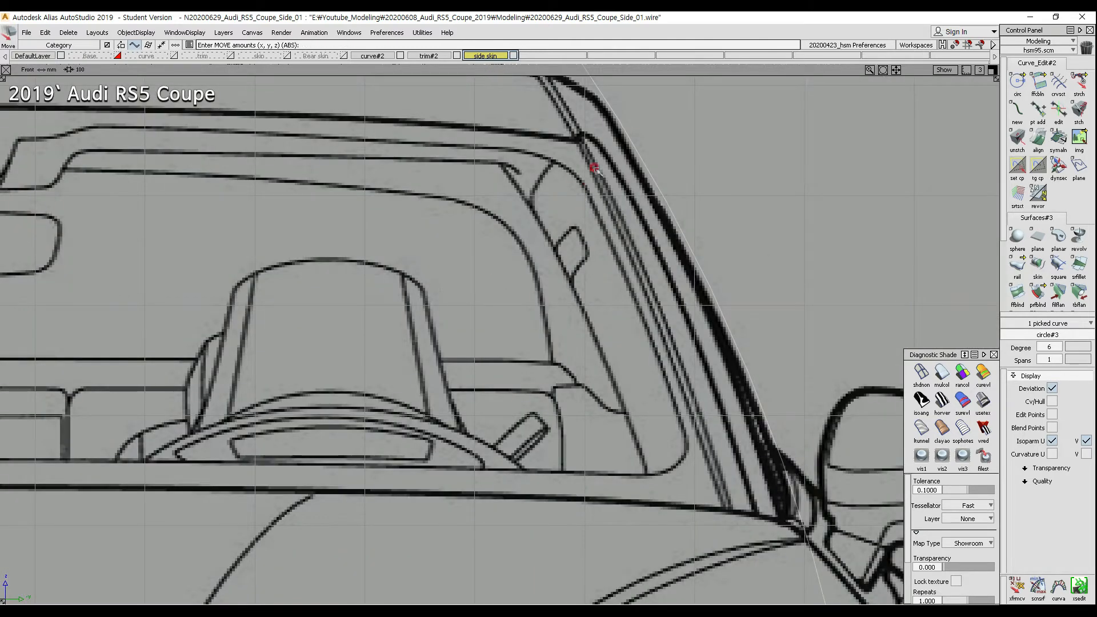
middle_click_drag(795, 248, 796, 252)
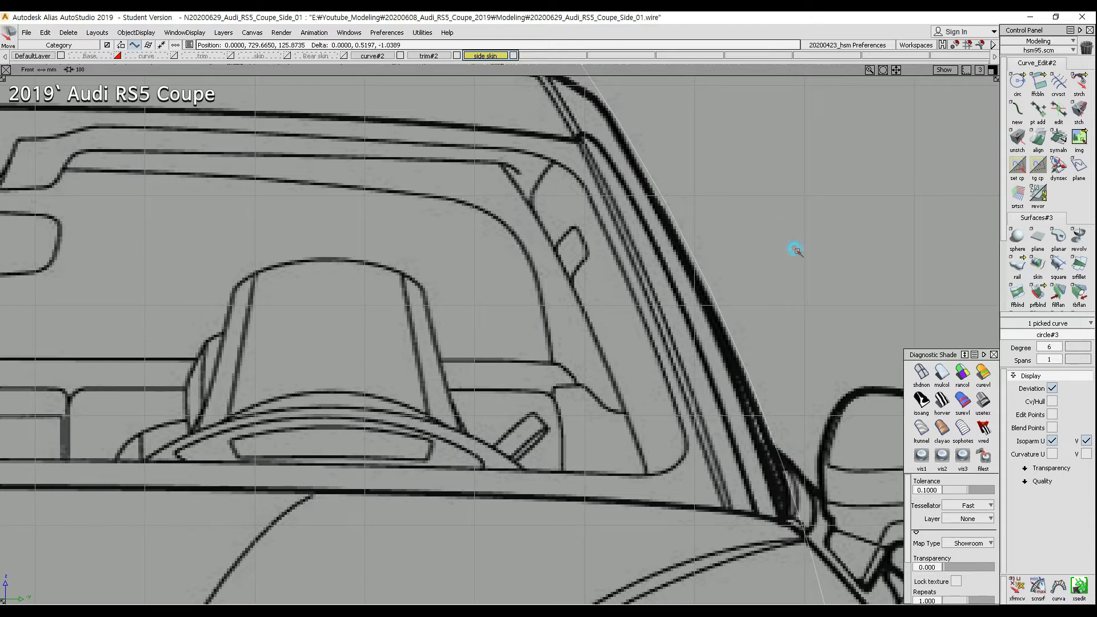
left_click(763, 228)
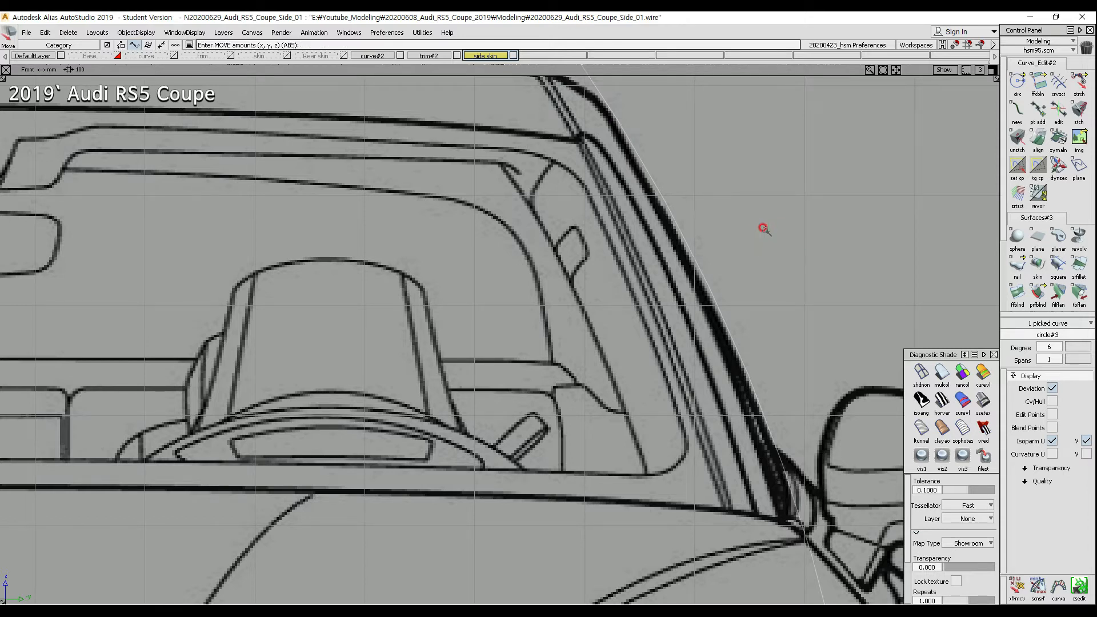
Step: Nudge the circle slightly outward from the A-pillar outline and compare its fit along the side window
right_click_drag(770, 237, 766, 214, "alt+shift")
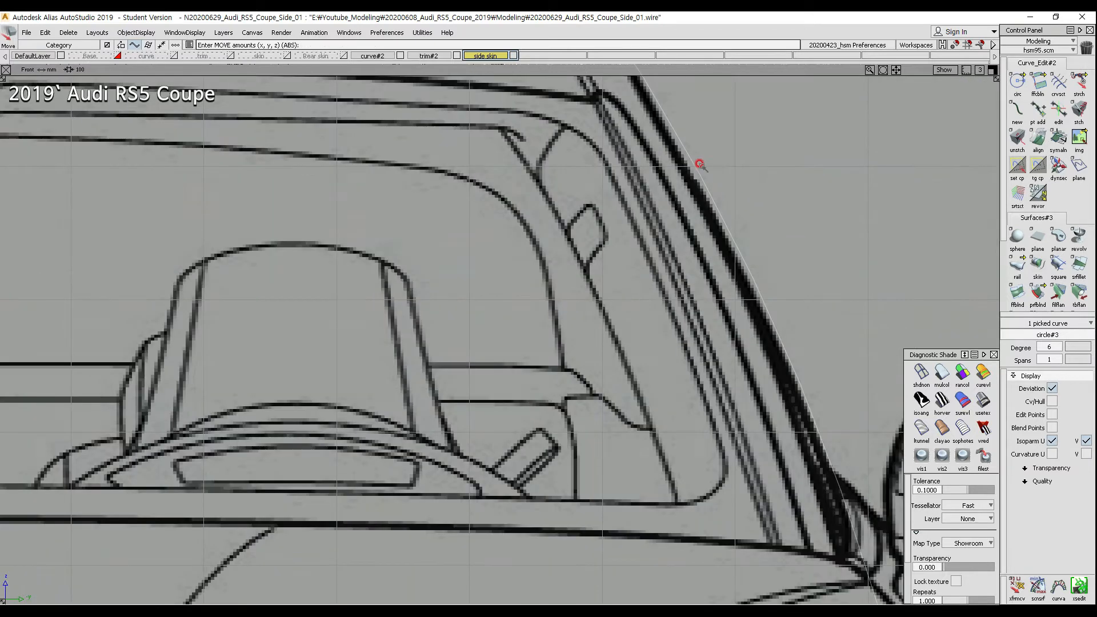
middle_click_drag(670, 184, 612, 232, "alt+shift")
right_click_drag(611, 233, 608, 236, "alt+shift")
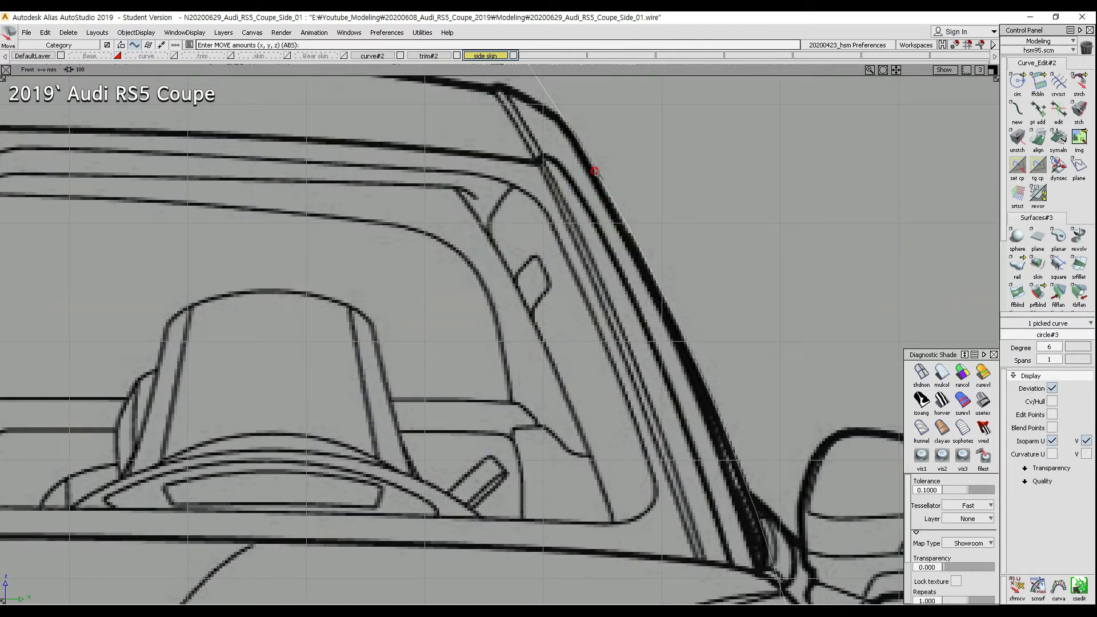
right_click_drag(667, 213, 620, 197, "alt+shift")
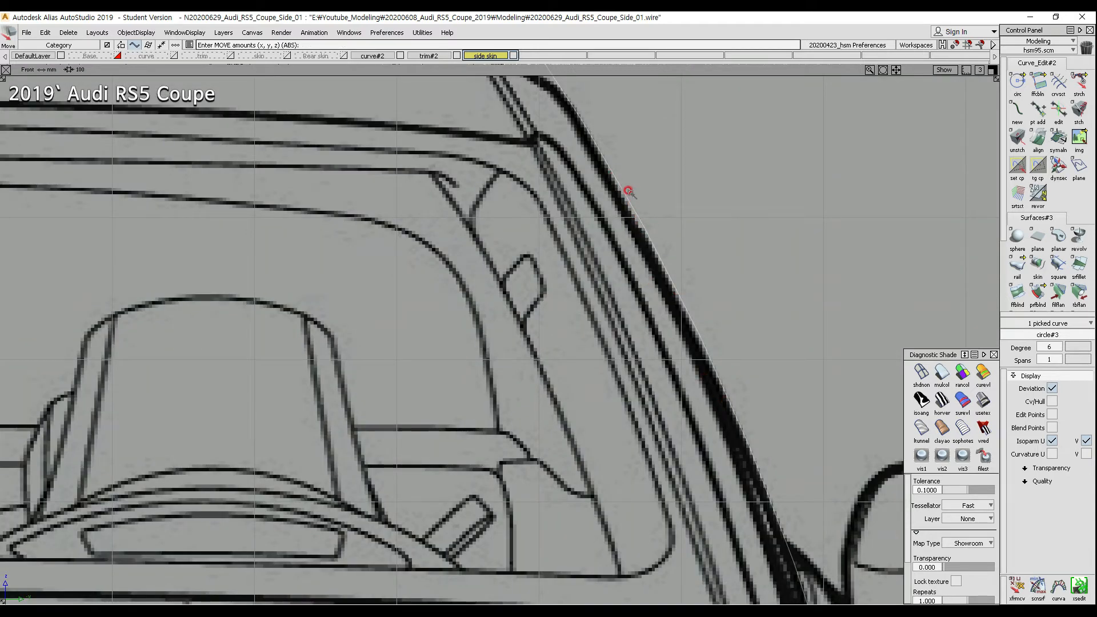
middle_click_drag(713, 369, 604, 267, "alt+shift")
middle_click_drag(710, 303, 714, 301)
middle_click_drag(653, 233, 688, 330, "alt+shift")
right_click_drag(688, 316, 686, 316)
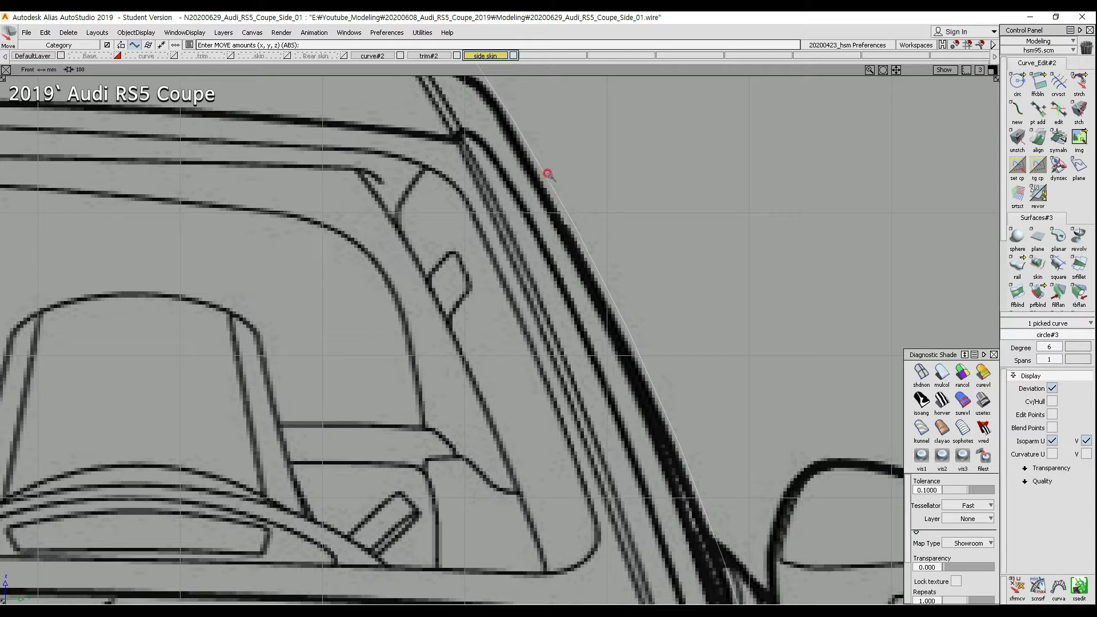
right_click_drag(504, 115, 505, 160, "alt+shift")
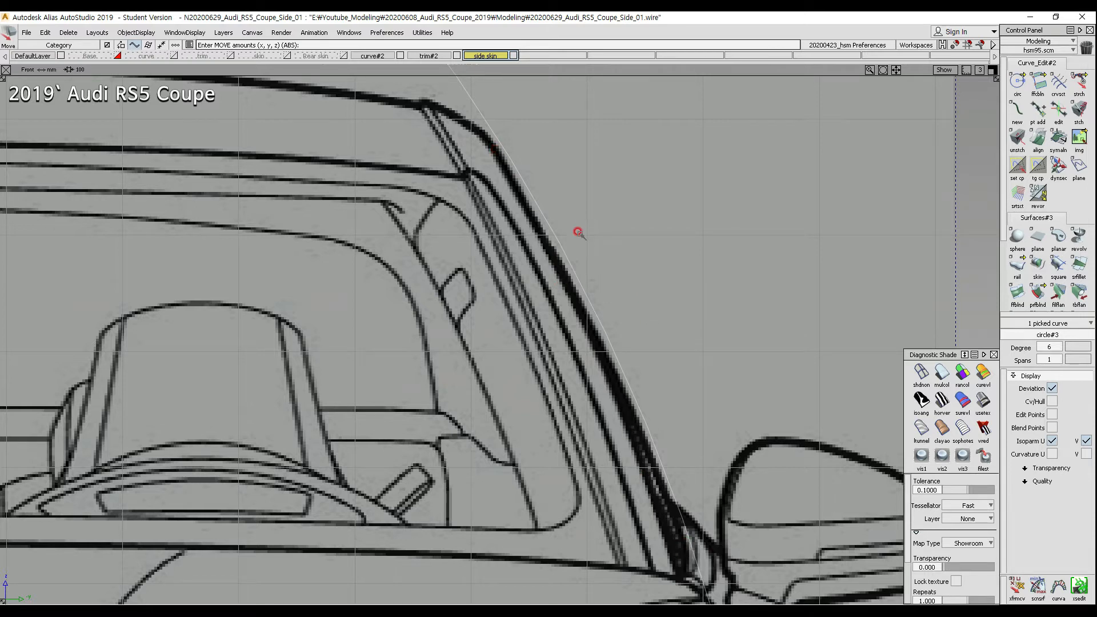
Step: Draw two straight lines from the circle's centre, one crossing it above the roof edge and one crossing it below the mirror
right_click_drag(631, 210, 503, 321, "alt+shift")
middle_click_drag(503, 320, 371, 167, "alt+shift")
right_click_drag(426, 219, 403, 344, "alt+shift")
middle_click_drag(403, 344, 576, 302, "alt+shift")
left_click_drag(507, 298, 480, 313, "ctrl+shift")
left_click(482, 328, "ctrl")
left_click(664, 178)
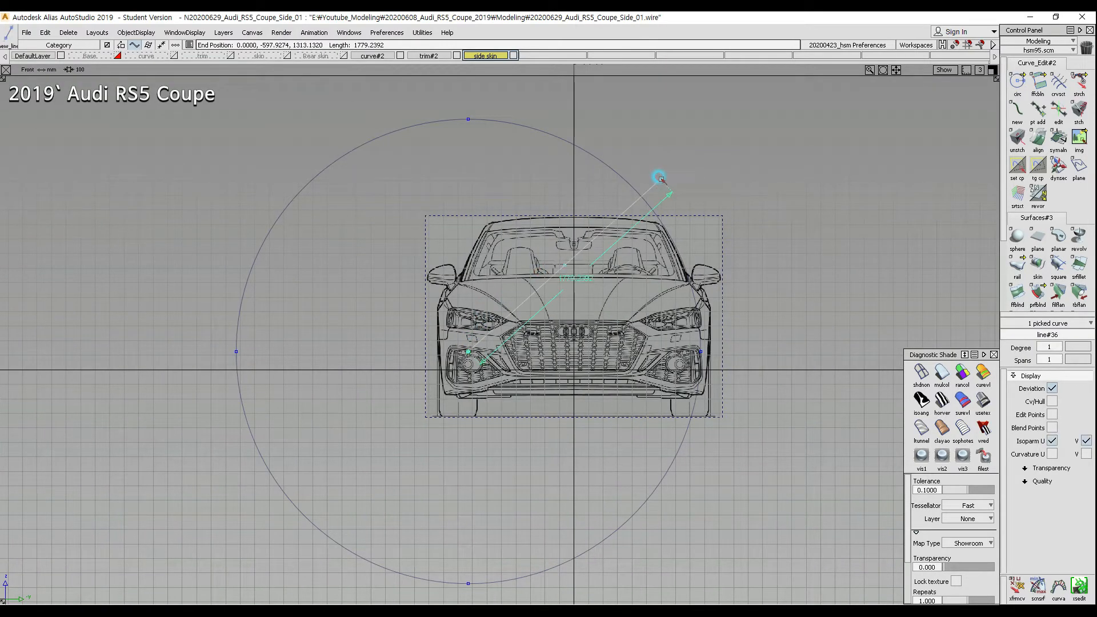
left_click_drag(779, 342, 775, 283)
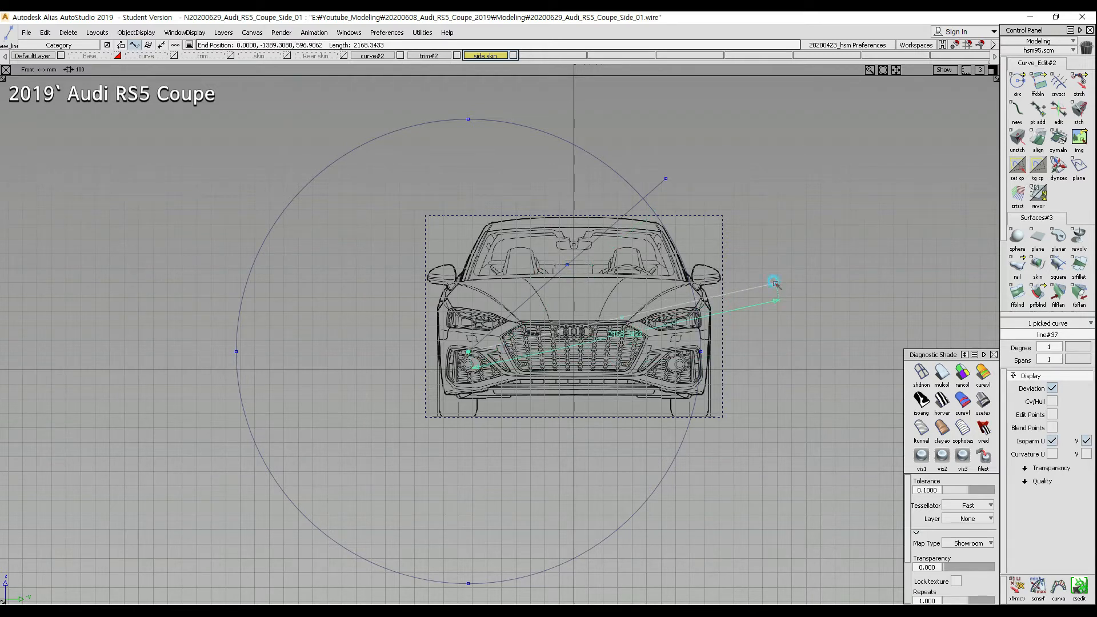
left_click_drag(772, 283, 726, 293)
Step: Trim the circle with the two lines, keeping only the arc beside the side window
left_click_drag(599, 425, 600, 311, "ctrl+shift")
left_click_drag(663, 184, 660, 263, "ctrl+shift")
left_click(669, 232)
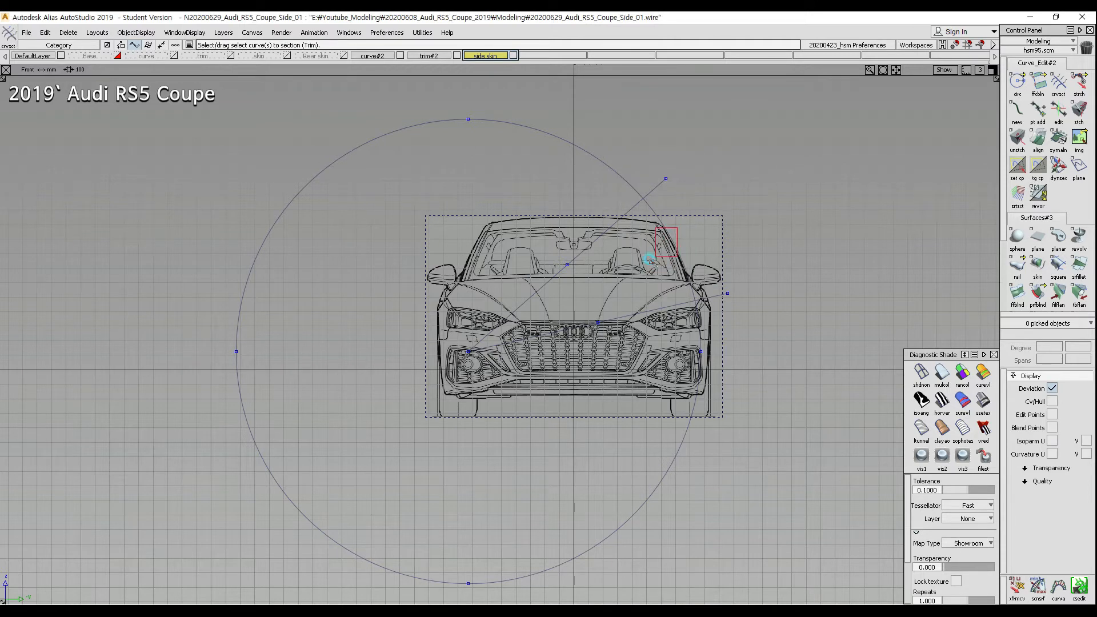
key("space")
left_click(606, 229)
left_click(626, 317)
left_click_drag(657, 329, 655, 214, "ctrl+shift")
left_click_drag(653, 198, 669, 241, "ctrl+shift")
left_click(675, 248)
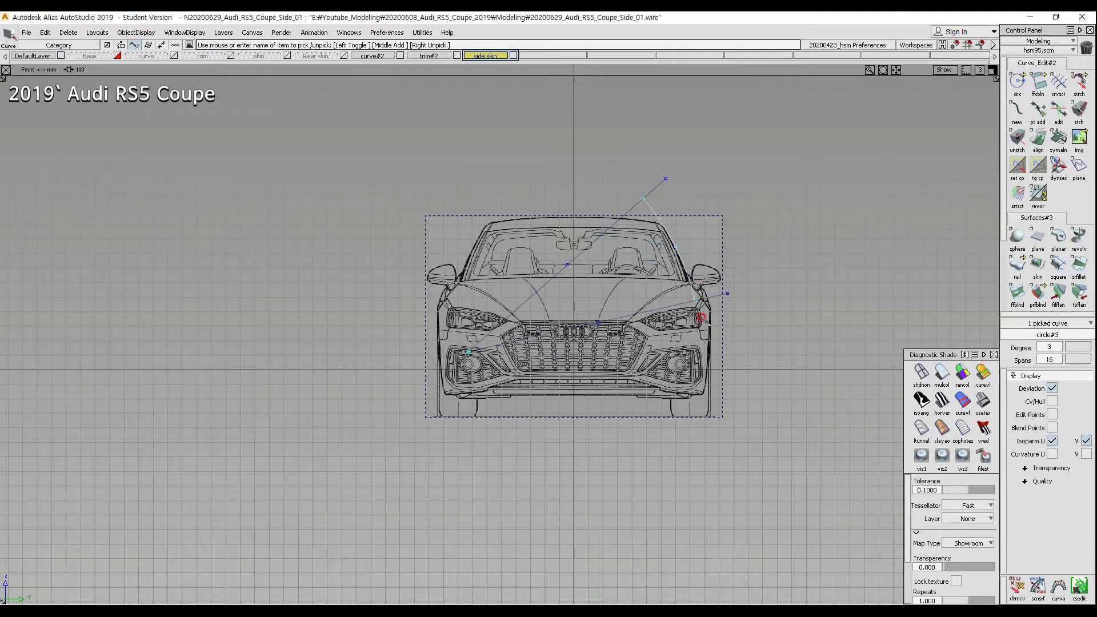
scroll(701, 291, "up", 2)
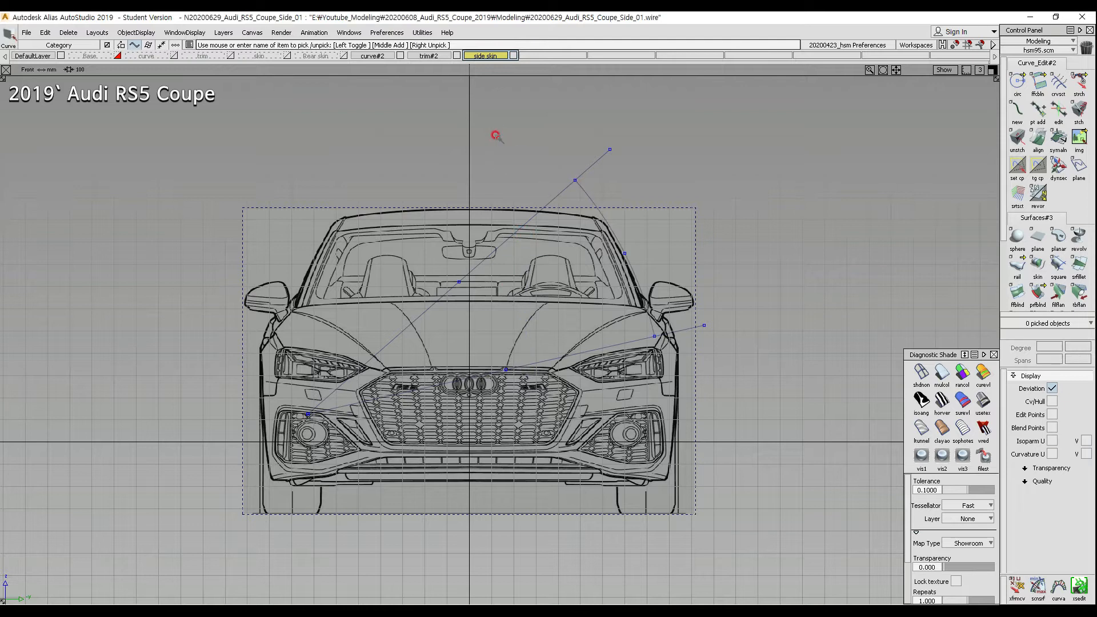
Step: Assign the arc and the two construction lines to the curve#2 layer
left_click_drag(497, 135, 709, 435)
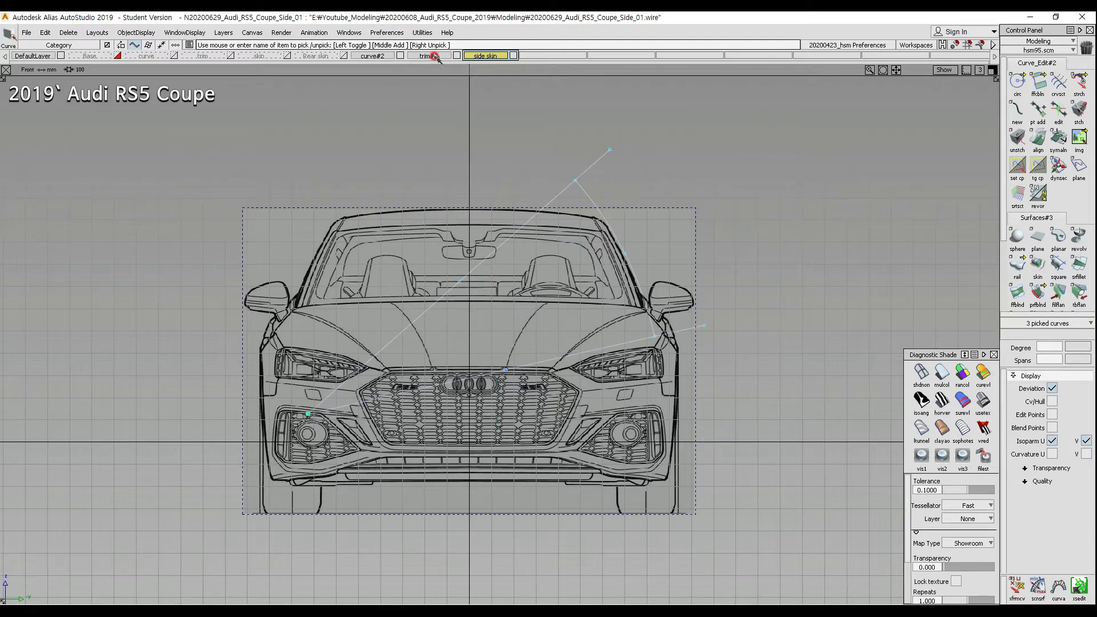
right_click(378, 56)
left_click(364, 66)
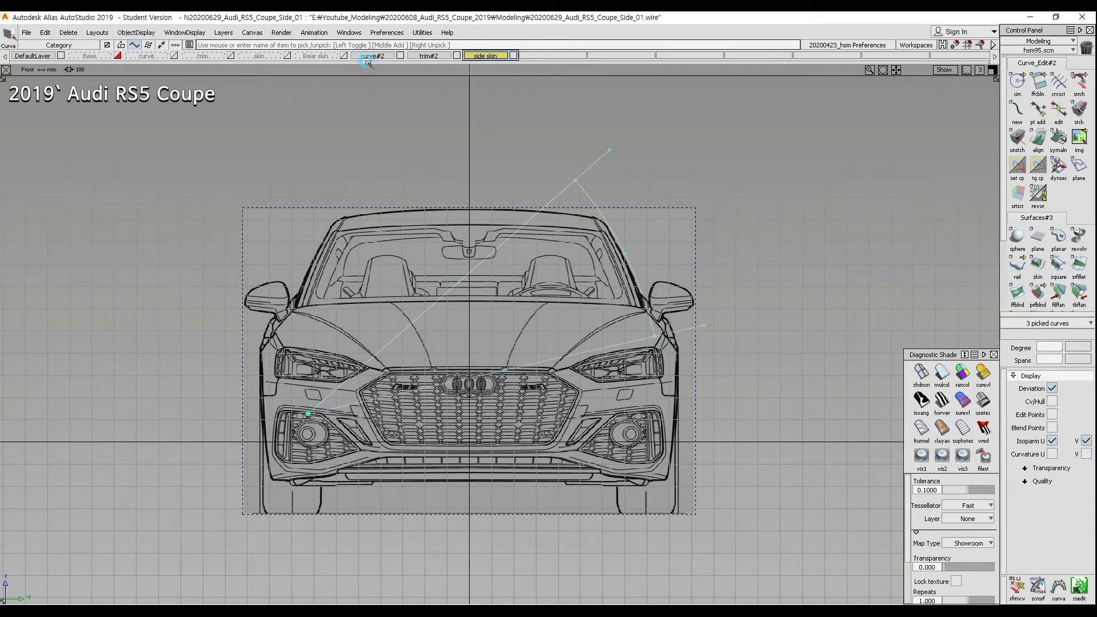
left_click(401, 56)
left_click_drag(594, 366, 591, 266, "ctrl+shift")
right_click_drag(556, 323, 683, 187, "ctrl+shift")
left_click(401, 55)
Step: Copy the arc and, in the side view, move the copy from the front axle to just behind the front wheel
left_click_drag(403, 238, 523, 230, "alt+shift")
left_click_drag(407, 320, 464, 266, "ctrl+shift")
key("ctrl+c")
key("ctrl+v")
mouse_move(393, 255)
right_mouse_down("ctrl+shift")
mouse_move(587, 252)
mouse_move(445, 297)
right_mouse_up("ctrl+shift")
mouse_move(445, 297)
middle_mouse_down("alt+shift")
mouse_move(546, 286)
mouse_move(823, 293)
middle_mouse_up("alt+shift")
right_click_drag(577, 311, 663, 278, "alt+shift")
middle_click_drag(663, 278, 517, 292, "alt+shift")
middle_click_drag(505, 345, 502, 319, "ctrl+shift")
middle_click_drag(514, 317, 592, 327)
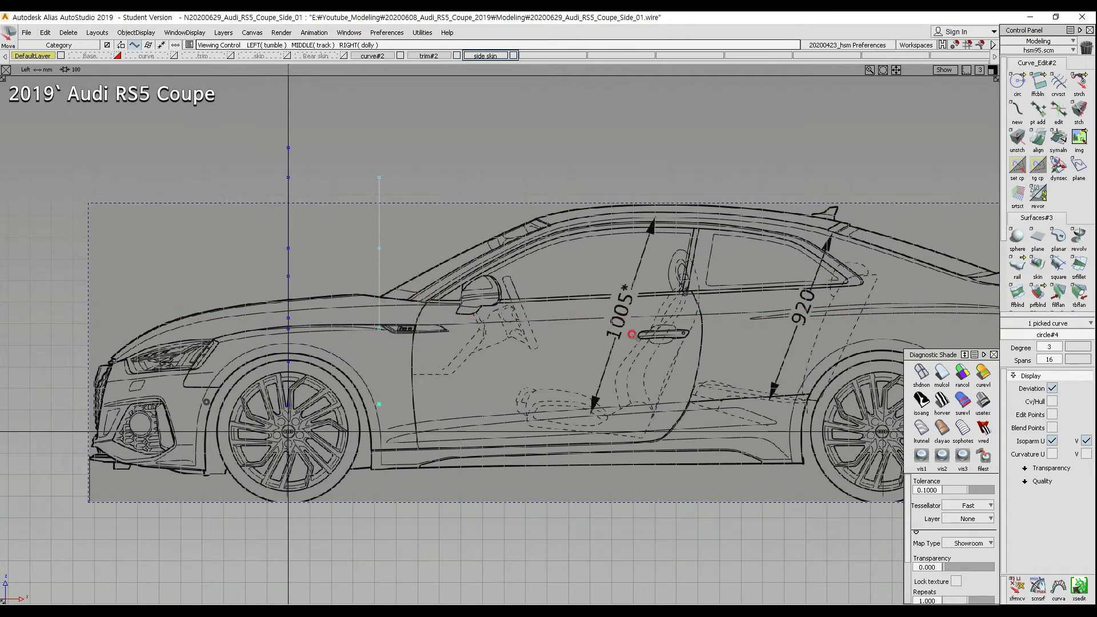
middle_click_drag(634, 336, 573, 327, "alt+shift")
Step: Assign the original arc and lines at the front axle to the trim#2 layer and hide that layer
left_click_drag(319, 193, 319, 185, "ctrl+shift")
left_click_drag(201, 168, 184, 150, "ctrl+shift")
left_click_drag(181, 144, 238, 385)
left_click_drag(436, 57, 428, 66)
left_click(442, 62)
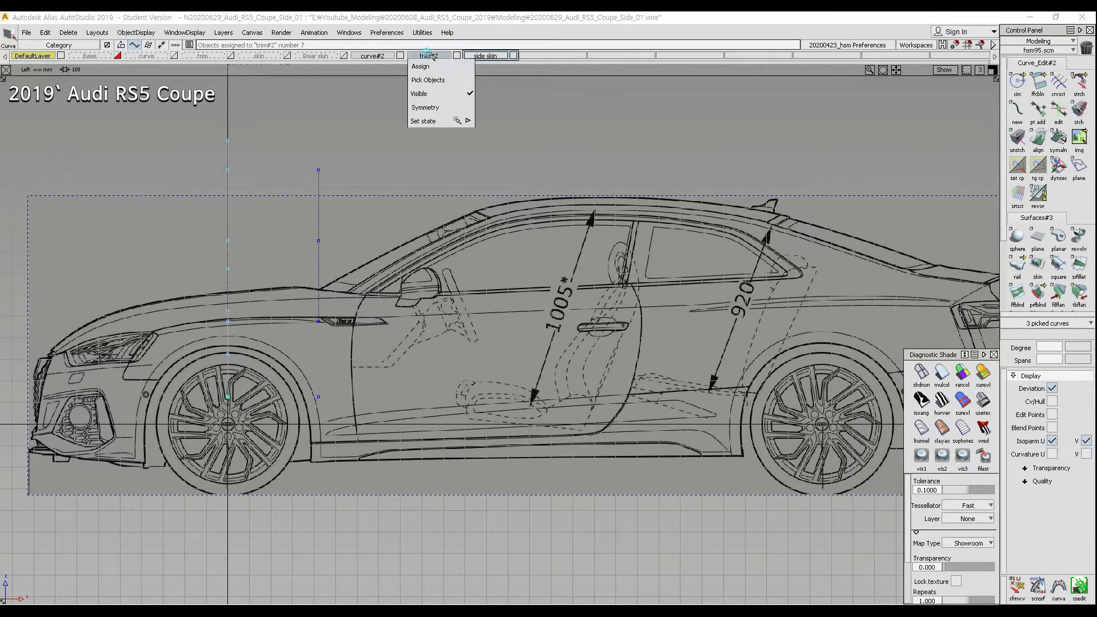
middle_click(457, 56)
Step: Copy the arc behind the front wheel and move the duplicate to the rear end of the car
middle_click_drag(323, 322, 323, 252, "ctrl+shift")
left_click_drag(322, 252, 321, 240, "ctrl+shift")
left_click_drag(306, 193, 332, 217)
middle_click_drag(467, 269, 377, 243, "alt+shift")
right_click_drag(376, 242, 491, 326, "alt+shift")
middle_click_drag(493, 329, 468, 343, "alt+shift")
key("ctrl+c")
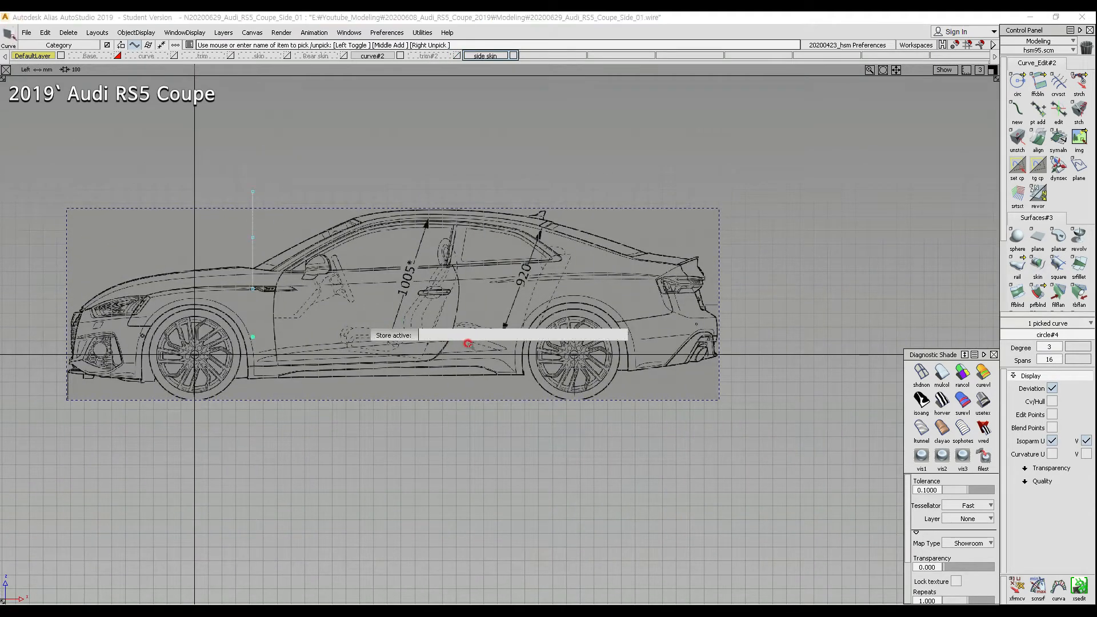
key("ctrl+v")
middle_click_drag(424, 176, 885, 186)
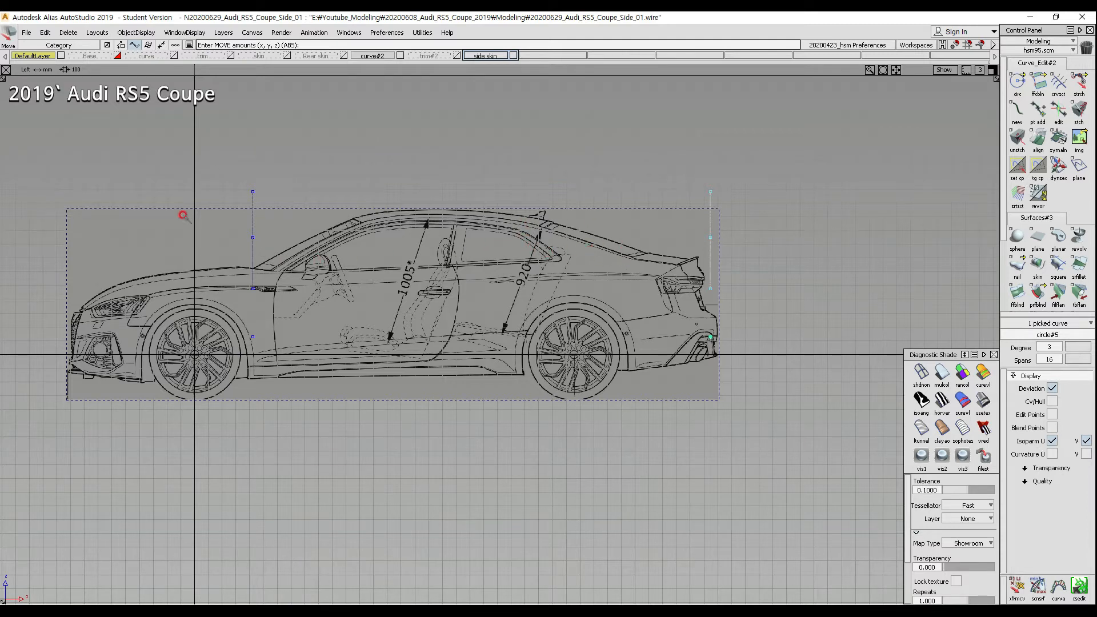
Step: Draw two straight edit-point curves joining the upper ends and the lower ends of the front and rear arcs
left_click_drag(264, 296, 254, 161, "ctrl+shift")
left_click(246, 169)
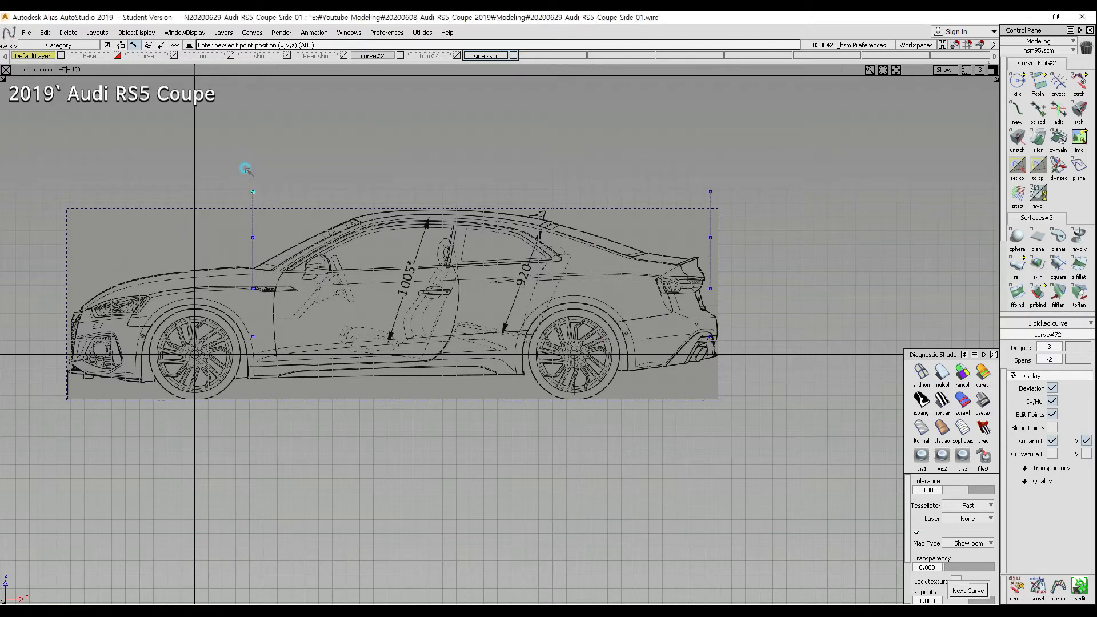
left_click(695, 161)
left_click_drag(343, 300, 279, 328, "ctrl+shift")
left_click(274, 305)
left_click_drag(744, 344, 743, 296)
left_click_drag(582, 333, 514, 332, "ctrl+shift")
right_click_drag(377, 226, 393, 176, "ctrl+shift")
mouse_move(509, 280)
left_mouse_down("alt+shift")
mouse_move(531, 299)
mouse_move(687, 272)
mouse_move(234, 299)
left_mouse_up("alt+shift")
right_click_drag(543, 169, 580, 167, "ctrl+shift")
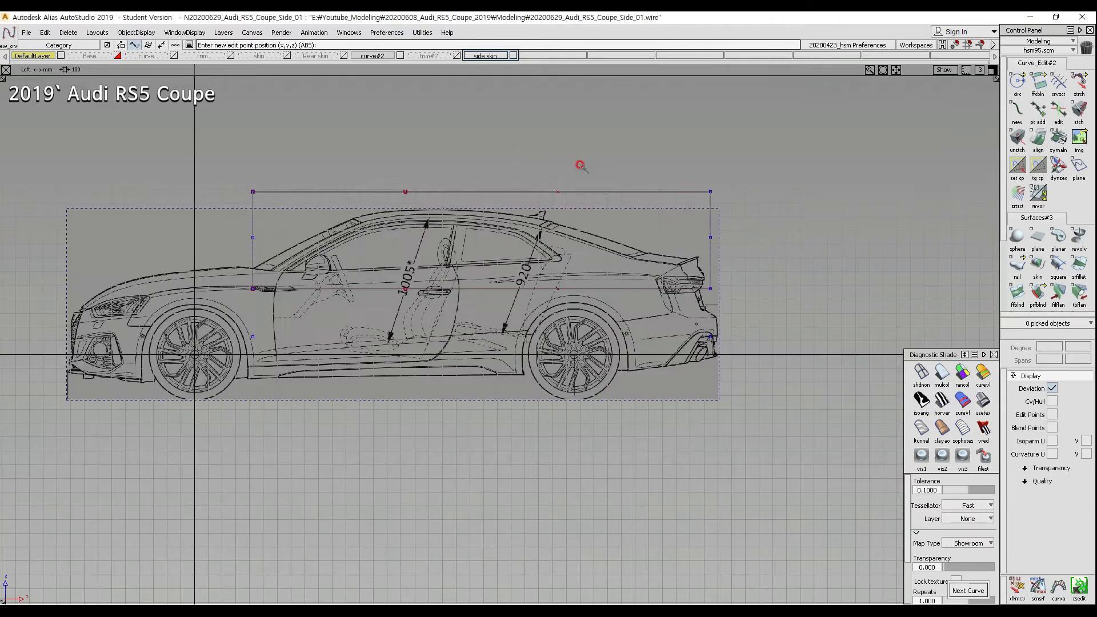
Step: Sketch a yellow arrow along the beltline rising towards the rear, with a short upward arrow beneath it
right_click_drag(342, 237, 560, 232, "alt+shift")
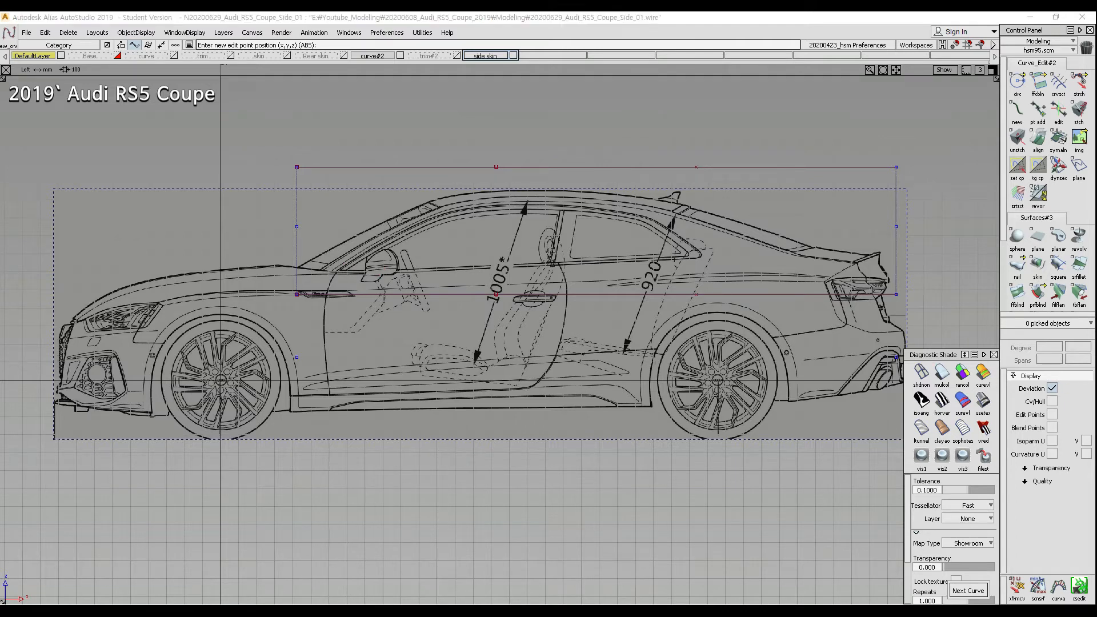
left_click_drag(210, 280, 422, 277)
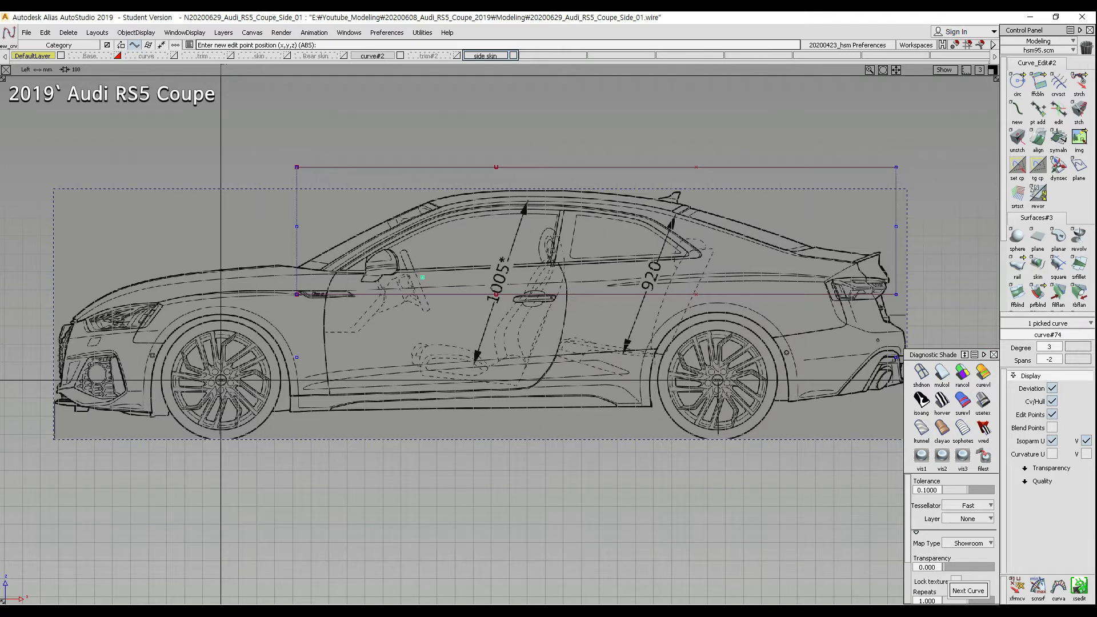
mouse_move(251, 278)
left_mouse_down()
mouse_move(720, 258)
mouse_move(865, 239)
mouse_move(845, 229)
mouse_move(867, 245)
left_mouse_up()
left_click_drag(759, 297, 761, 260)
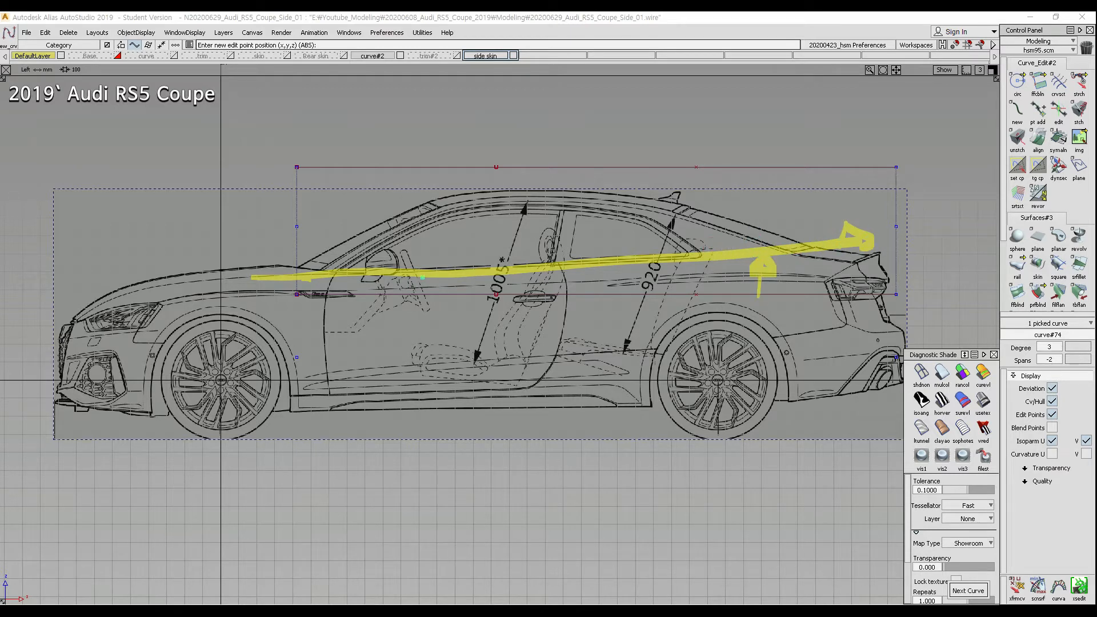
Step: Set the five curves' pivot at the front arc's lower end, rotate them -1.9 degrees about Y, and clear the yellow markings
left_click_drag(195, 372, 205, 229, "ctrl+shift")
left_click_drag(242, 114, 914, 363, "ctrl+shift")
middle_click_drag(296, 307, 303, 303, "ctrl+shift")
left_click(296, 301, "ctrl")
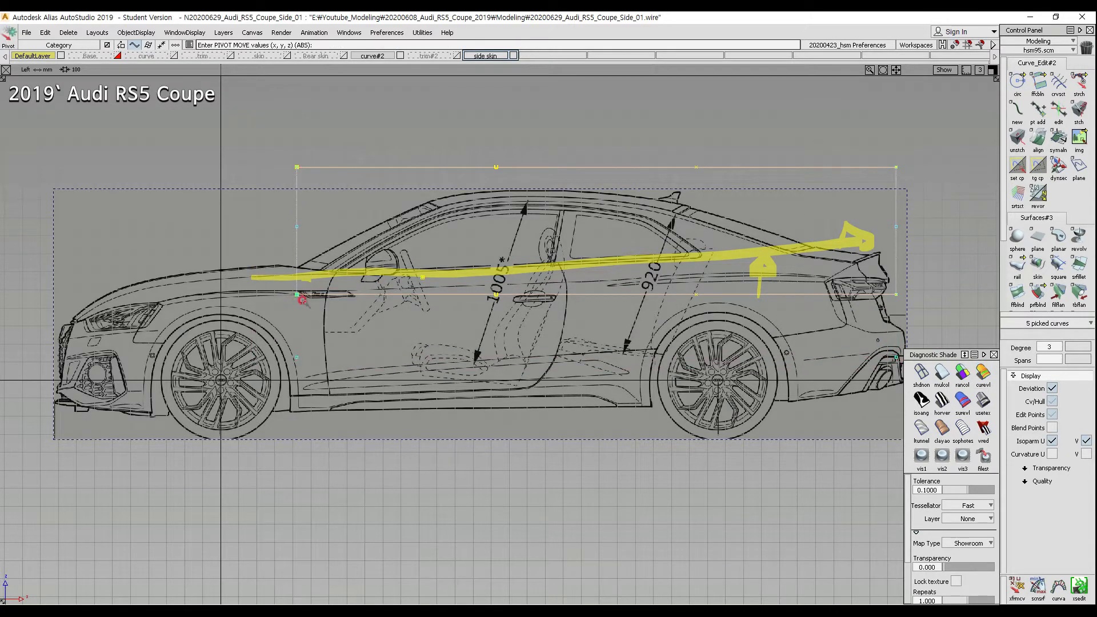
middle_click_drag(472, 350, 472, 377, "ctrl+shift")
middle_click_drag(599, 352, 617, 369)
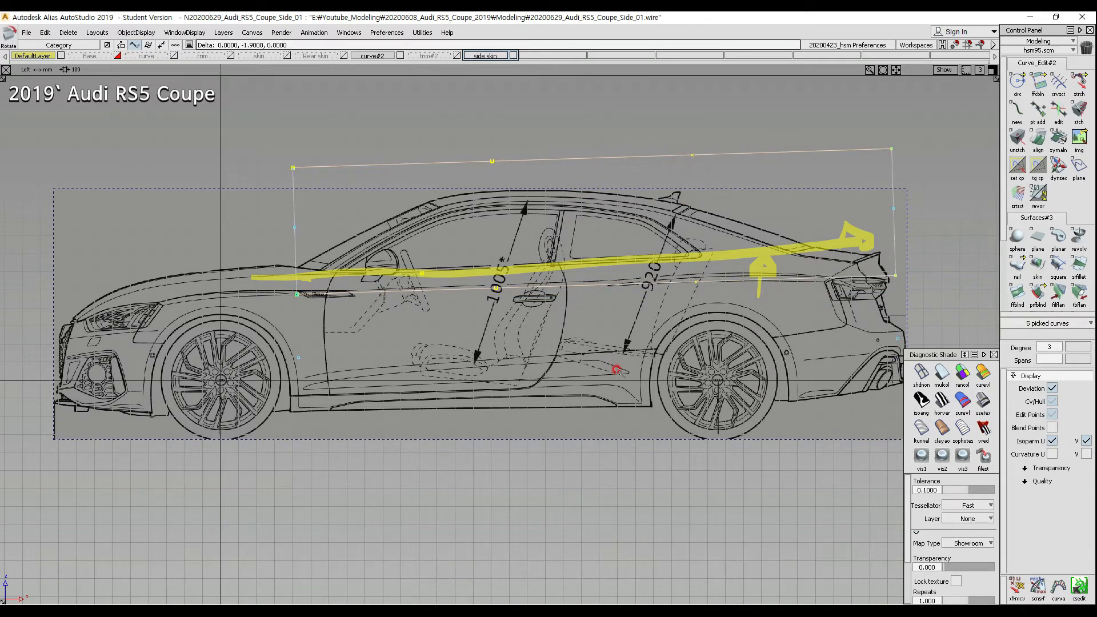
middle_click_drag(616, 369, 617, 369)
key("Escape")
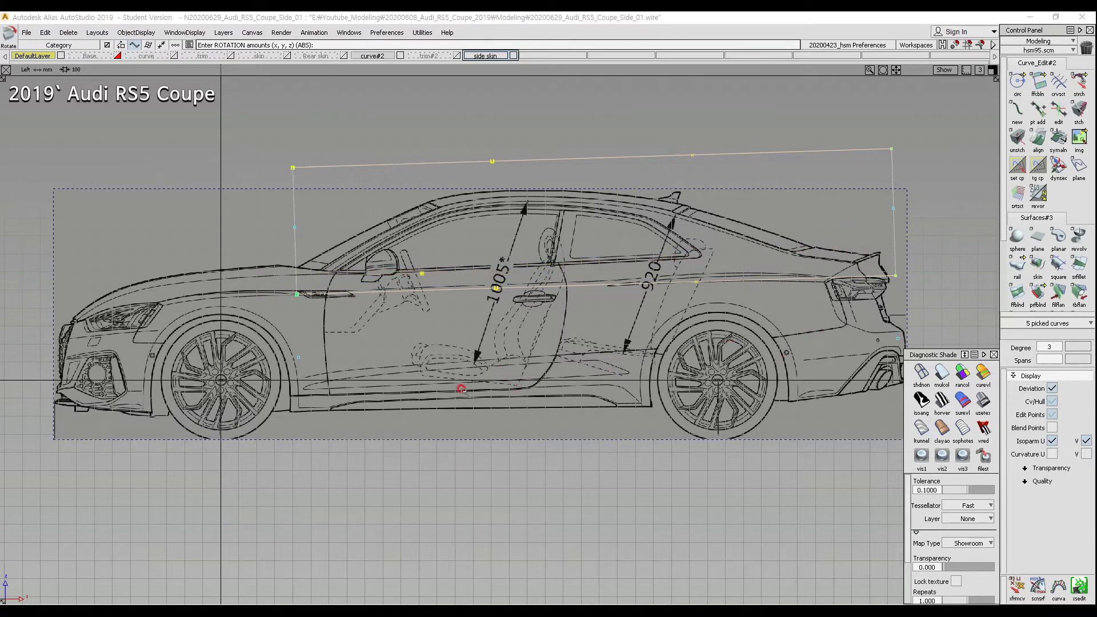
Step: Undo the tilt of the side window curves so they can be turned separately in each view
key("w")
right_click_drag(474, 327, 473, 335)
key("ctrl+z")
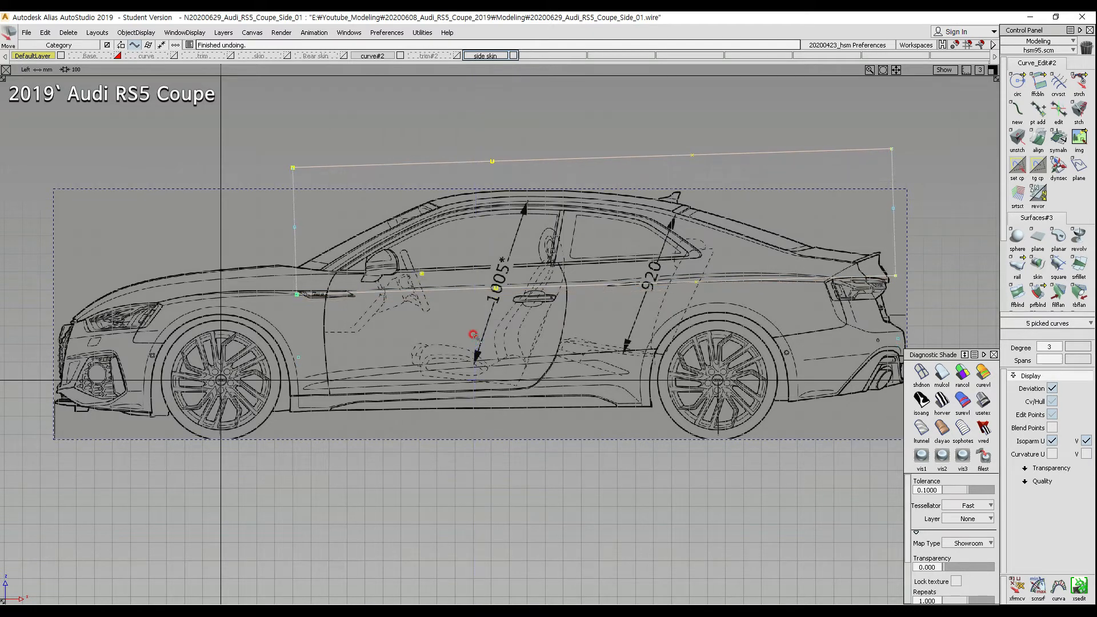
key("ctrl+z")
middle_click_drag(473, 365, 474, 328, "ctrl+shift")
right_click_drag(474, 328, 472, 334)
Step: Delete the spare curve above the front door, keeping the two arcs and the two straight joining curves
left_click_drag(479, 378, 487, 298, "ctrl+shift")
left_click_drag(461, 257, 502, 253, "ctrl+shift")
left_click_drag(397, 264, 466, 297)
key("Delete")
key("Return")
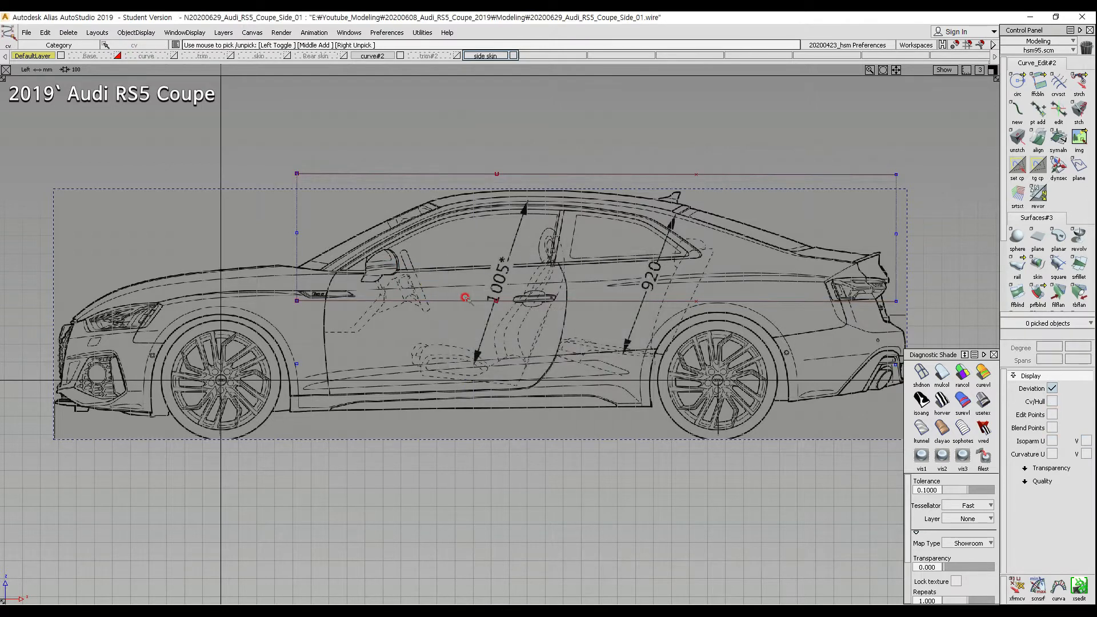
Step: In the top view, sketch two yellow arrows running rearward, one along the body side and one along the roof edge
right_click_drag(485, 155, 482, 209, "ctrl+shift")
middle_click_drag(478, 385, 455, 335, "alt+shift")
left_click_drag(154, 277, 197, 323, "ctrl+shift")
left_click_drag(173, 295, 906, 514)
middle_click_drag(570, 452, 515, 426, "alt+shift")
left_click_drag(585, 494, 553, 359, "ctrl+shift")
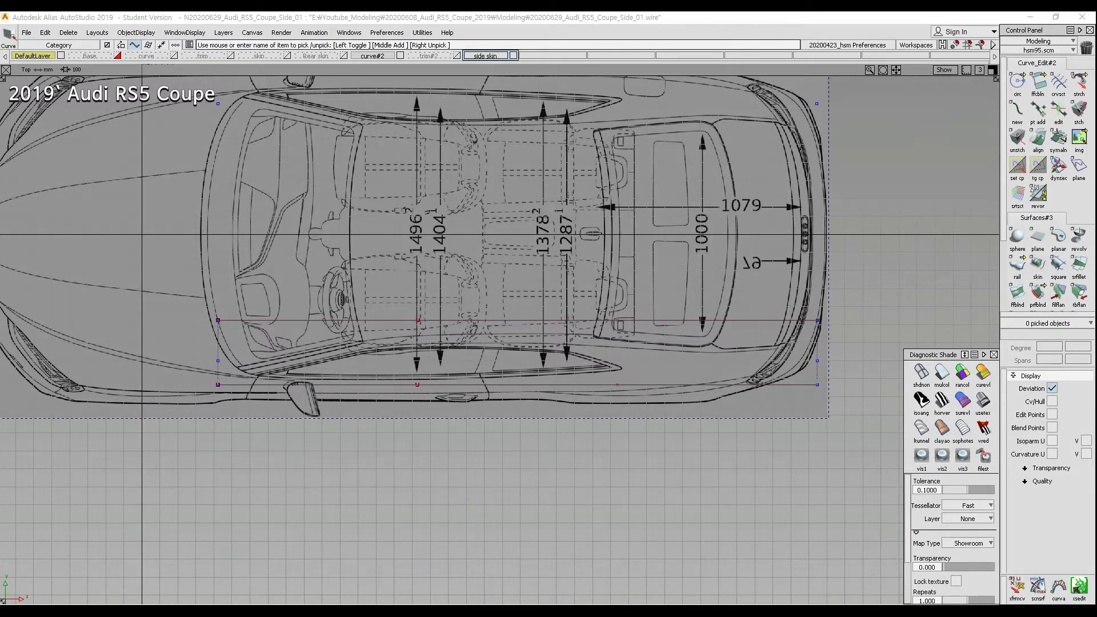
mouse_move(230, 372)
left_mouse_down()
mouse_move(302, 382)
mouse_move(589, 378)
mouse_move(784, 345)
mouse_move(760, 360)
left_mouse_up()
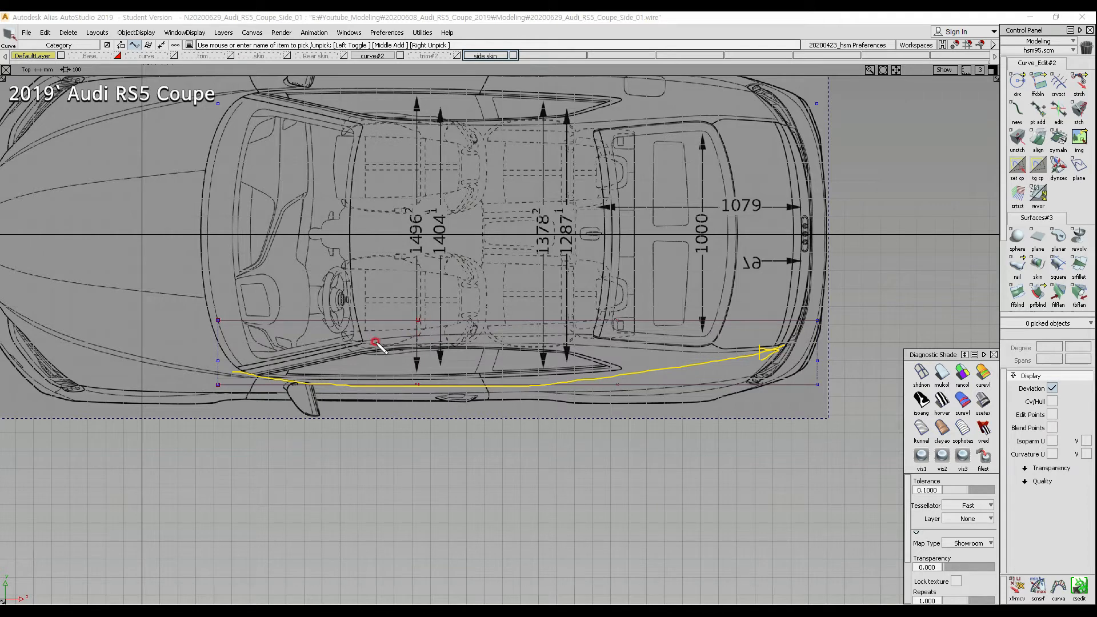
left_click_drag(330, 335, 447, 332)
left_click_drag(556, 332, 771, 323)
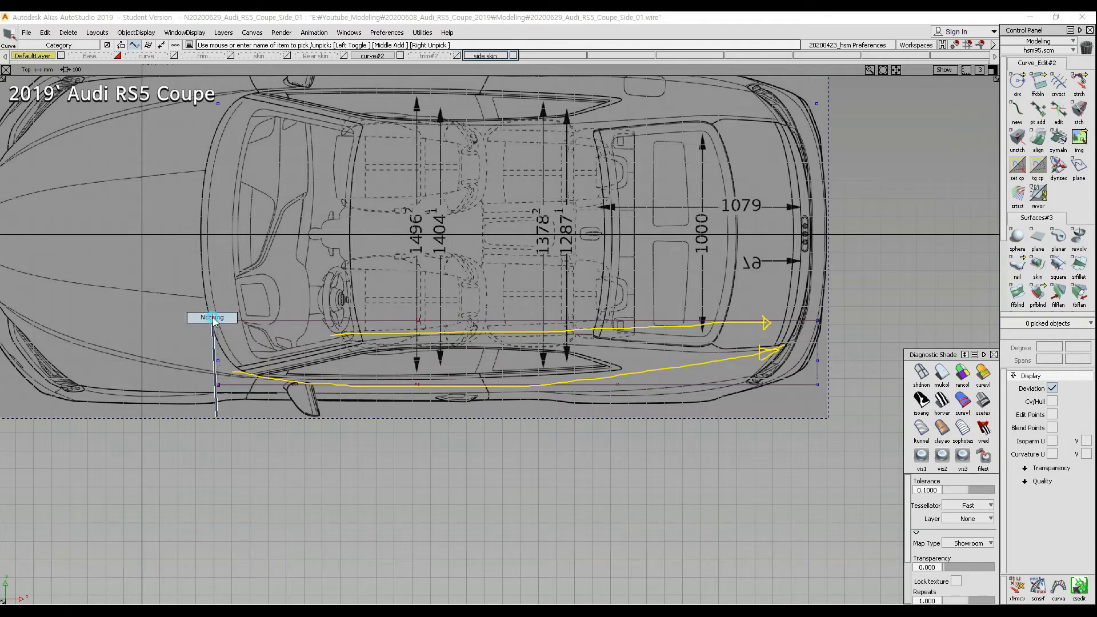
Step: Rotate the four curves 1.4 degrees about Z in the top view and clear the yellow markings
left_click_drag(172, 275, 857, 484)
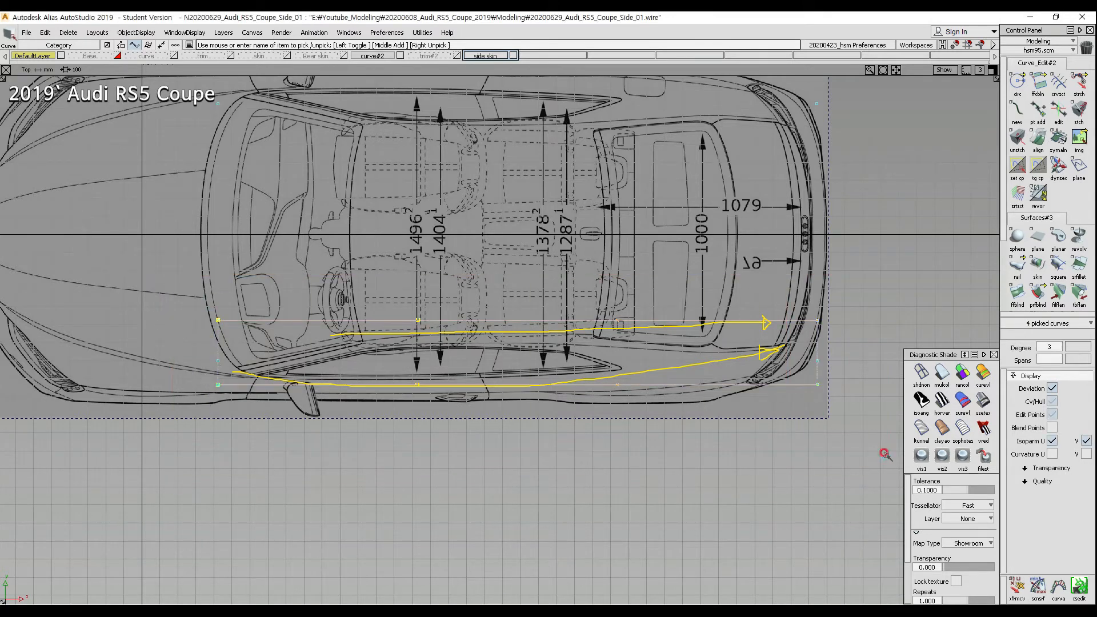
middle_click_drag(450, 440, 453, 467, "ctrl+shift")
right_click_drag(578, 485, 578, 476)
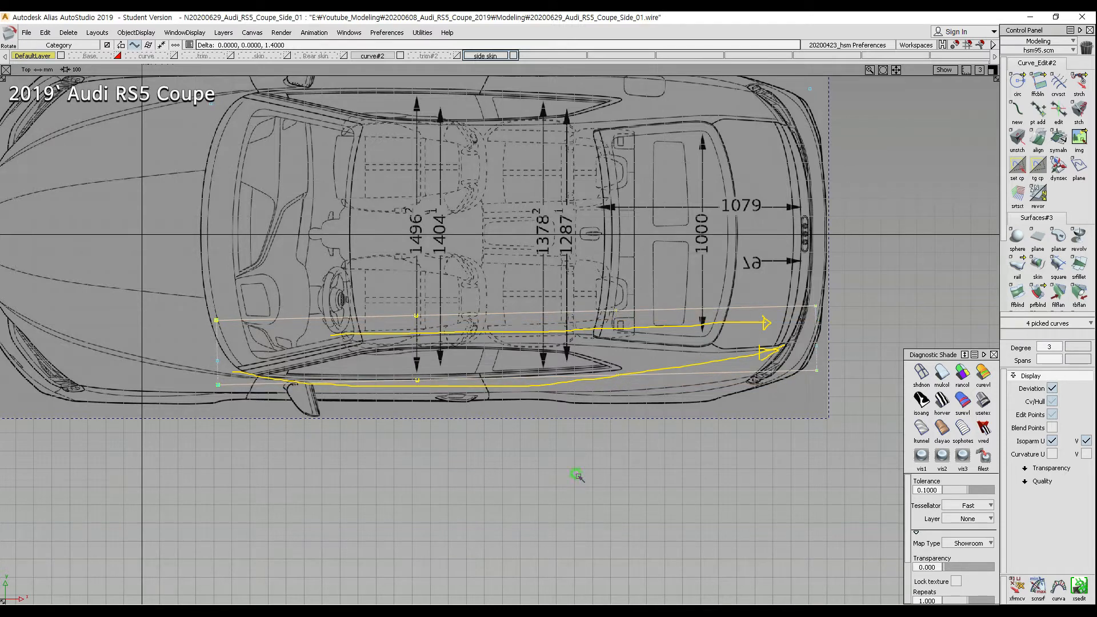
left_click_drag(519, 498, 515, 394, "ctrl+shift")
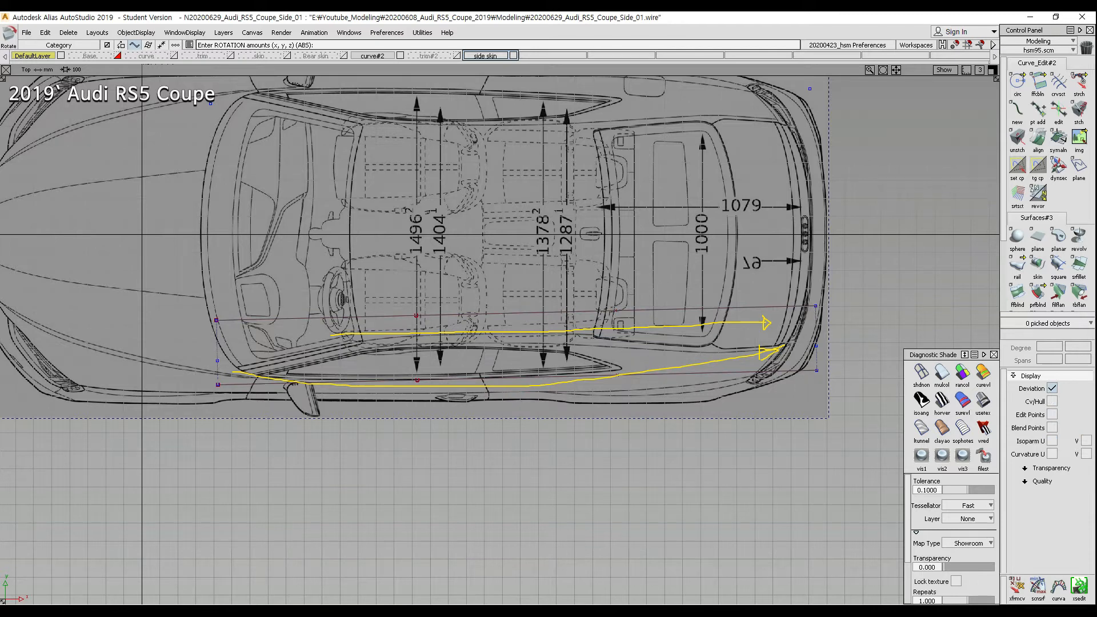
key("Escape")
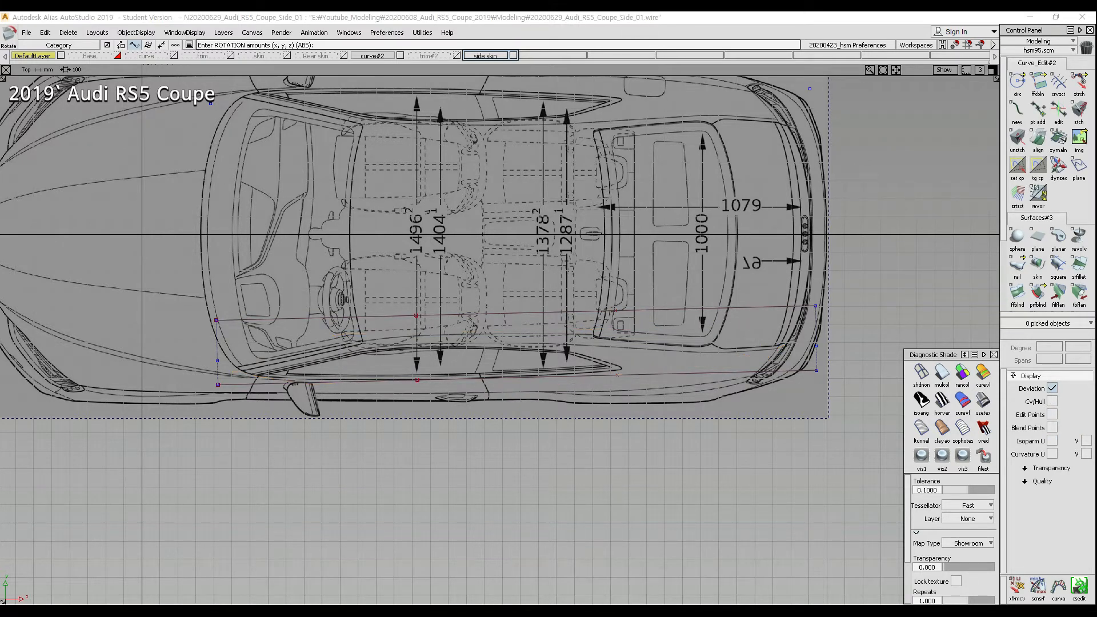
Step: Set up a rail surface with two generation curves, two rail curves, rebuild off and G0 Position continuity throughout
left_click_drag(406, 389, 498, 305, "alt+shift")
right_click_drag(533, 367, 495, 343, "alt+shift")
middle_click_drag(496, 342, 438, 353, "alt+shift")
left_click_drag(439, 352, 478, 360, "alt+shift")
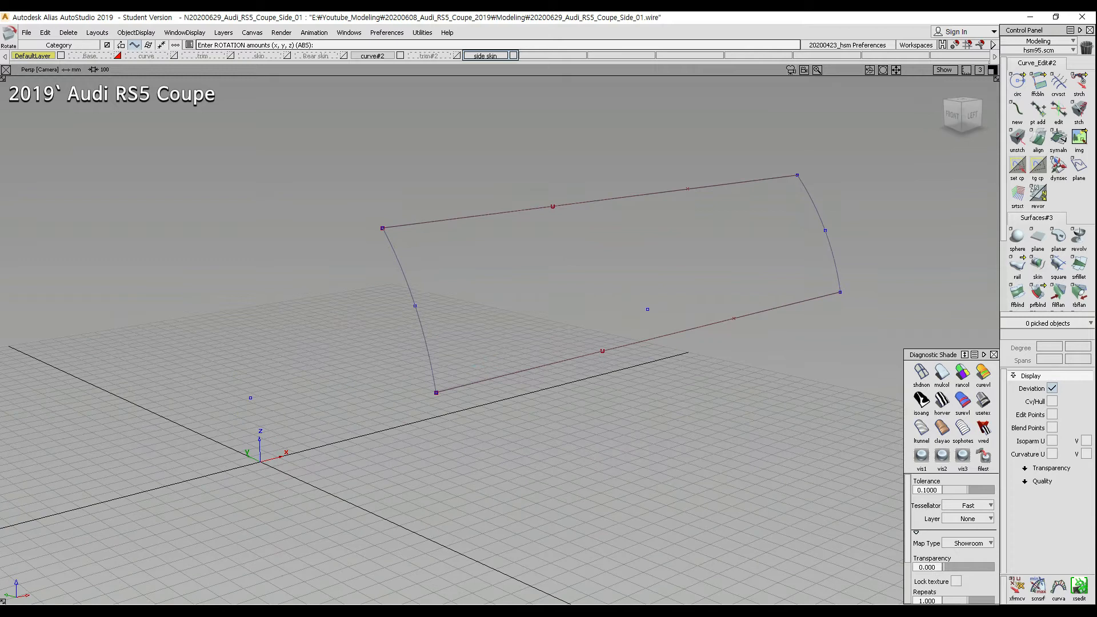
left_click(1016, 265)
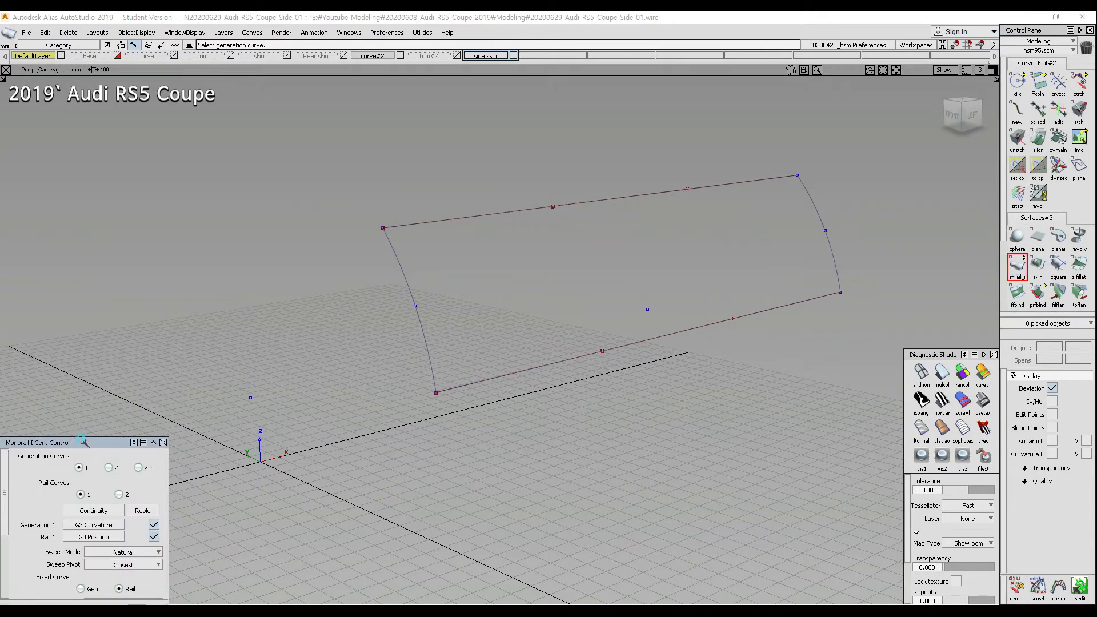
left_click_drag(82, 442, 245, 132)
left_click(272, 159)
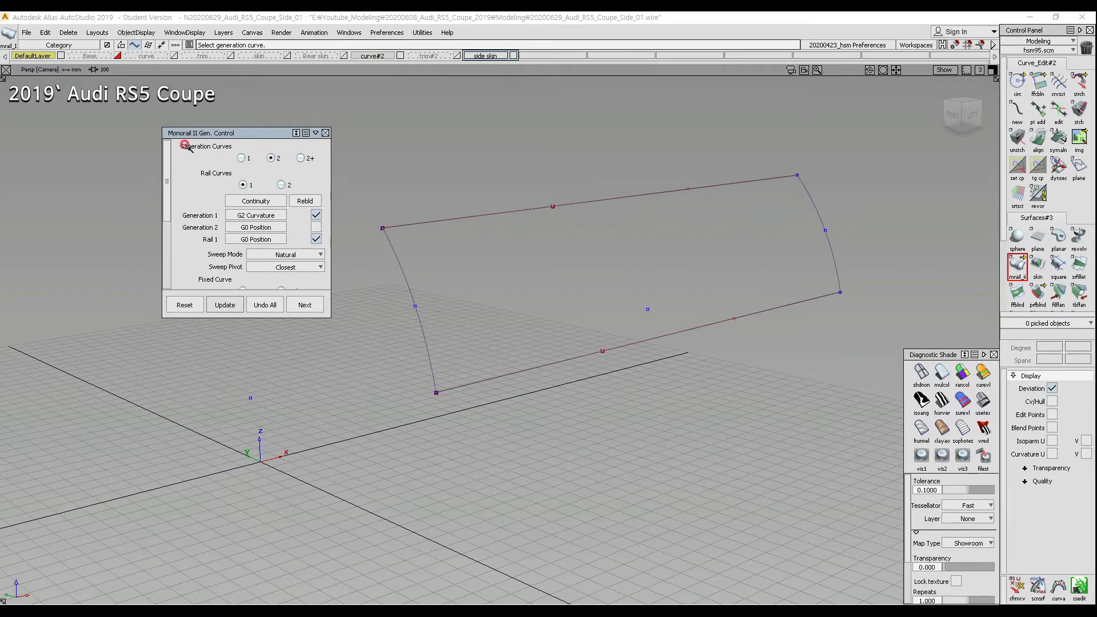
left_click(284, 184)
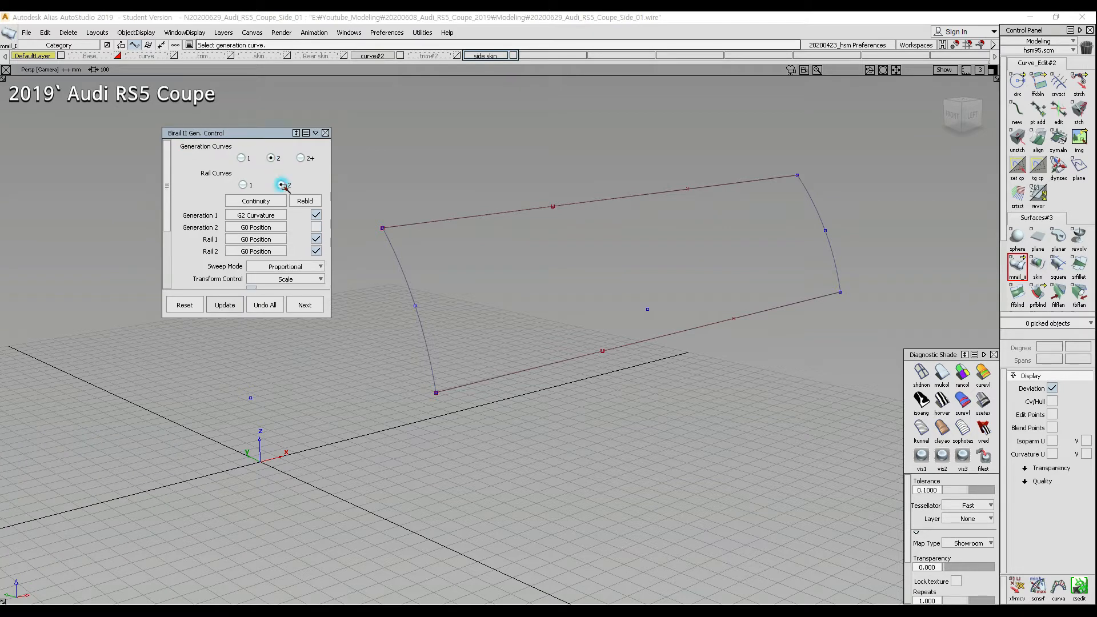
left_click(313, 203)
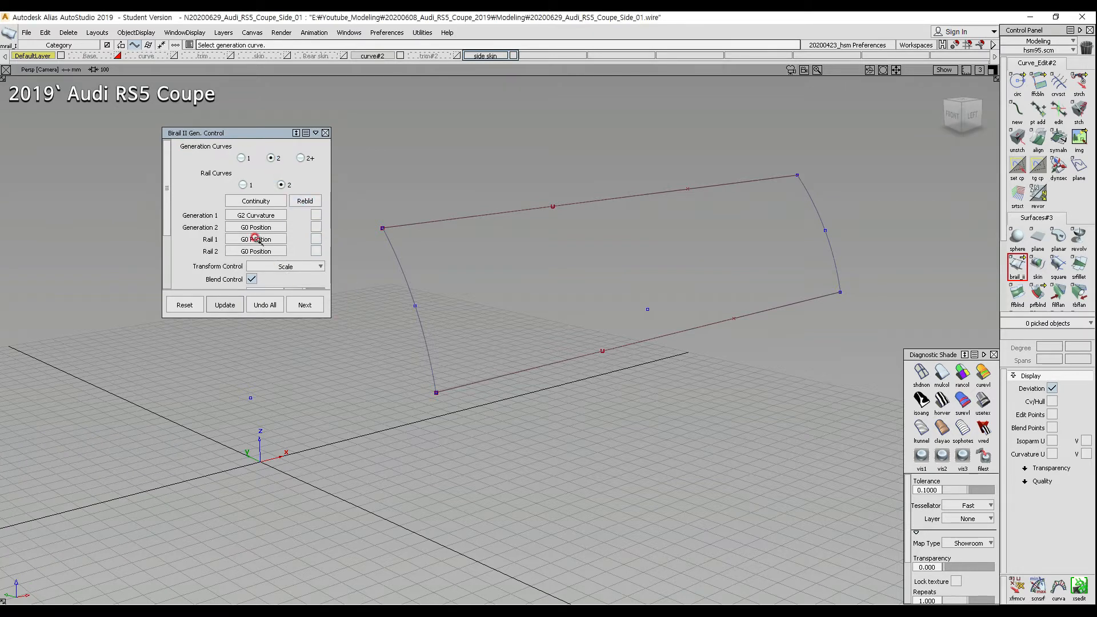
left_click(257, 200)
left_click(257, 199)
Step: Build the rail surface from the front and rear arcs with the upper and lower straight curves as rails
left_click(397, 279)
left_click(815, 214)
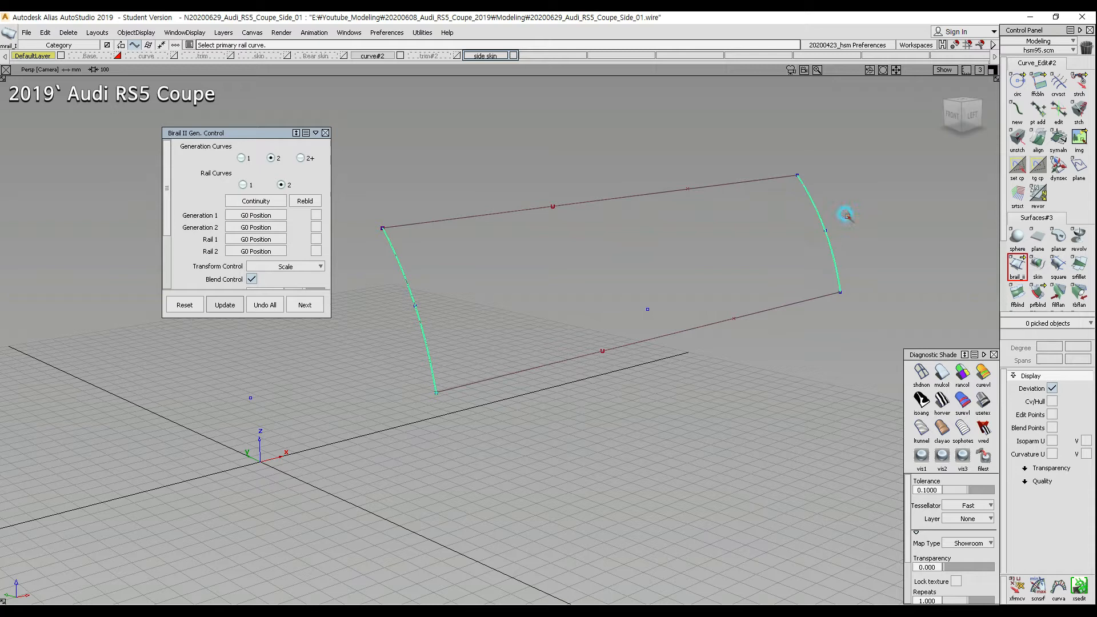
left_click(595, 201)
left_click(678, 332)
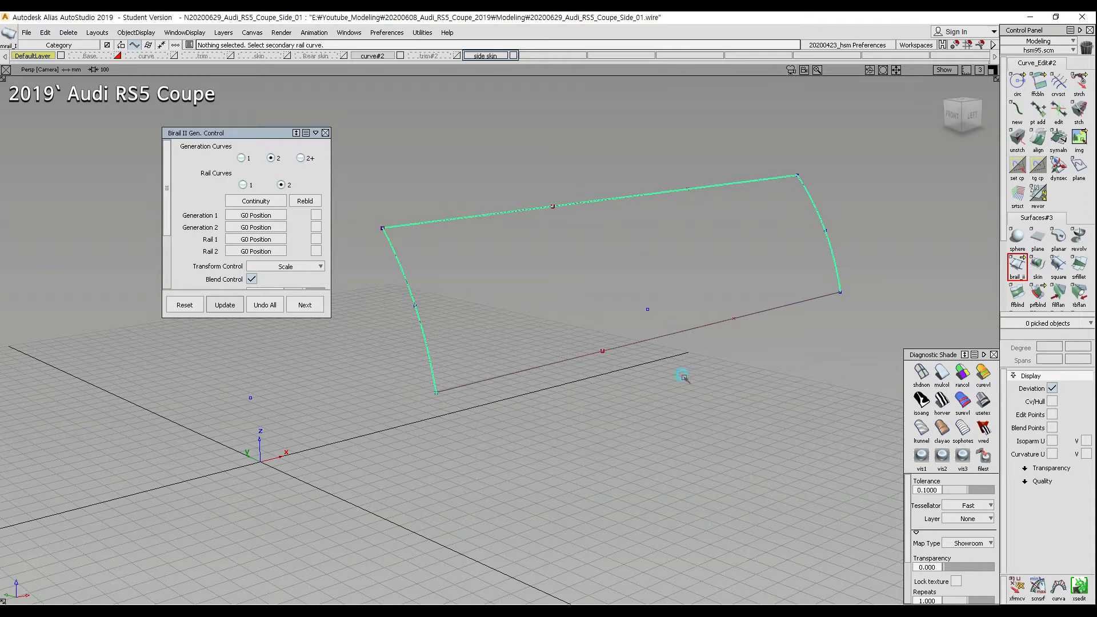
left_click(325, 132)
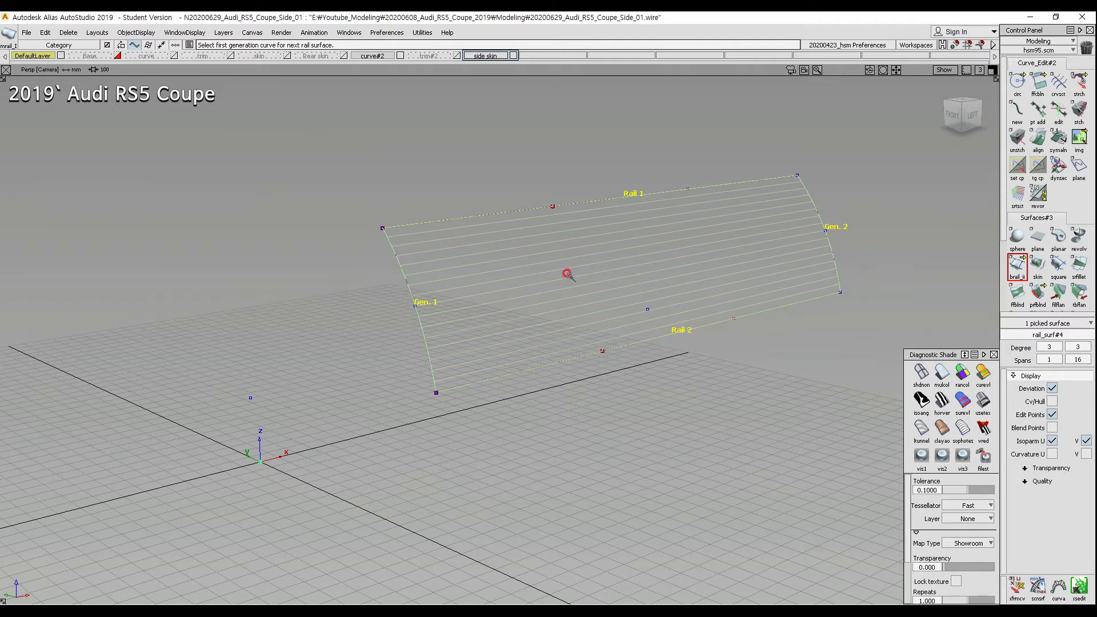
Step: In the side view, rotate the four boundary curves about the front arc's lower end to tilt the surface up rearward along the beltline
middle_click_drag(567, 274, 647, 263, "ctrl+shift")
middle_click_drag(445, 293, 513, 298, "alt+shift")
left_click_drag(513, 298, 512, 262, "ctrl+shift")
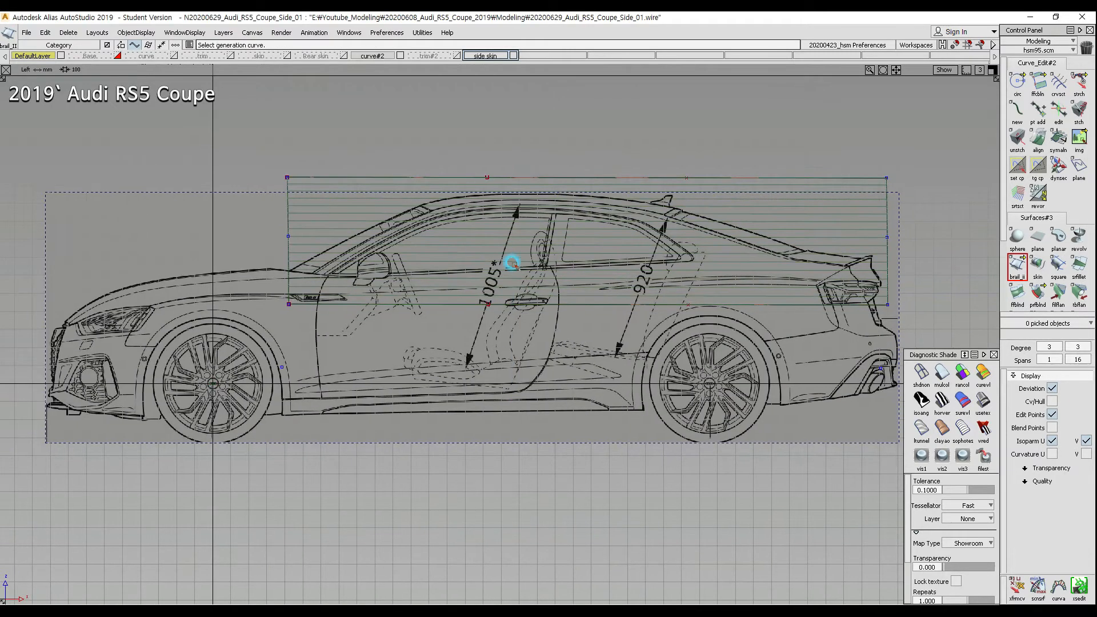
right_click_drag(512, 262, 526, 281, "alt+shift")
middle_click_drag(526, 281, 453, 286, "alt+shift")
left_click_drag(203, 144, 1021, 381, "ctrl+shift")
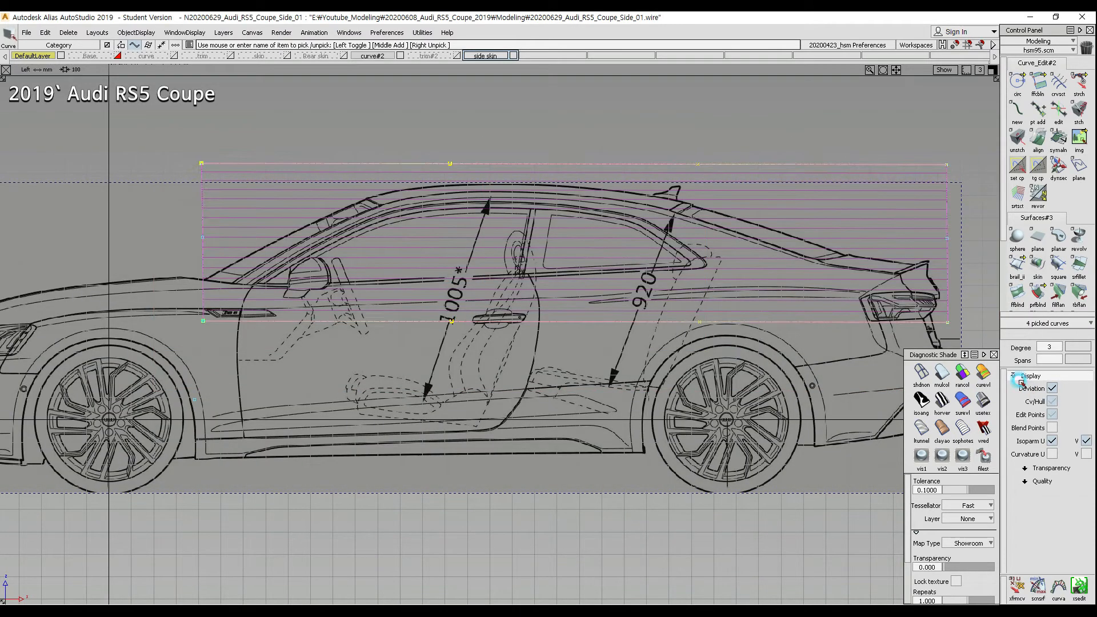
right_click_drag(487, 311, 495, 331, "ctrl+shift")
middle_click_drag(600, 386, 600, 397)
left_click_drag(581, 452, 588, 330, "ctrl+shift")
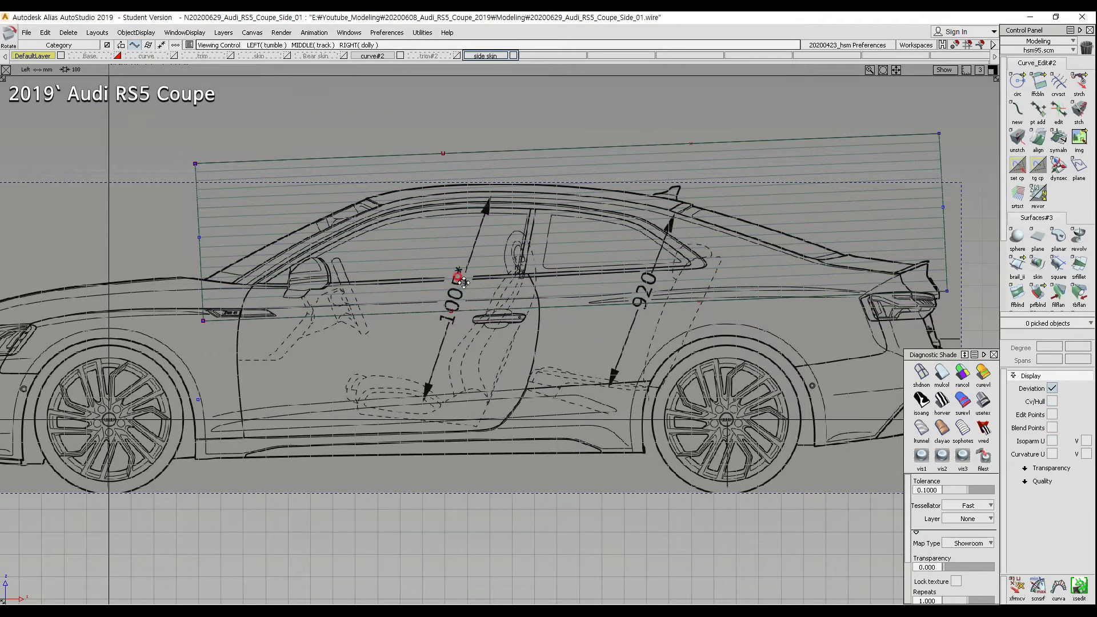
middle_click_drag(457, 276, 475, 284, "alt+shift")
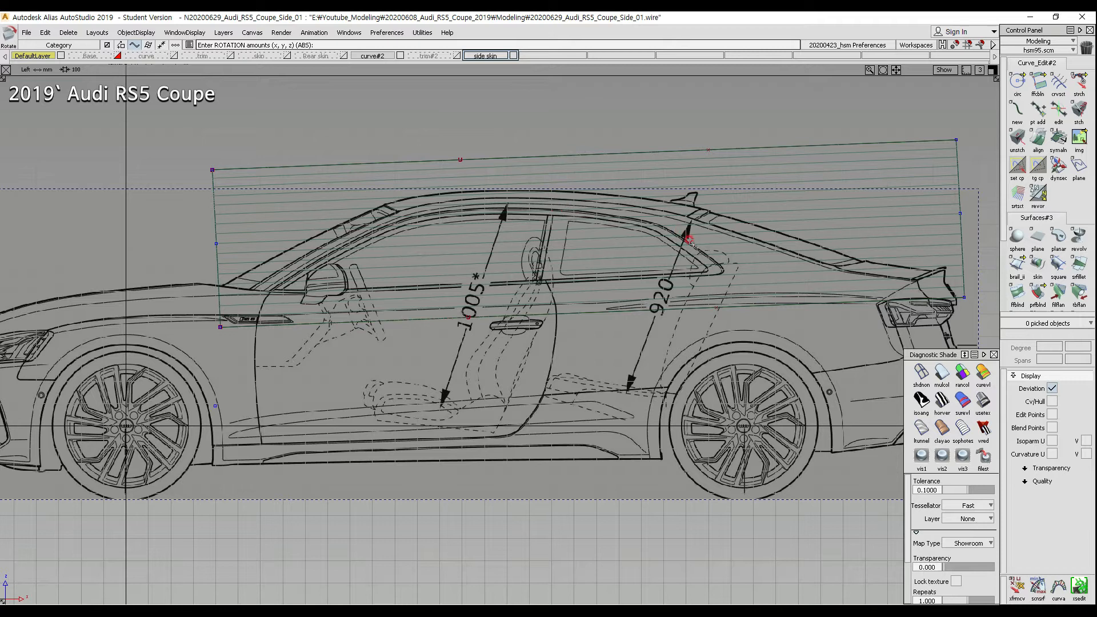
Step: Draw a degree 3 edit-point curve over the side window's upper outline, from the front wheel to above the rear wheel
left_click_drag(290, 300, 235, 324, "ctrl+shift")
left_click(178, 379)
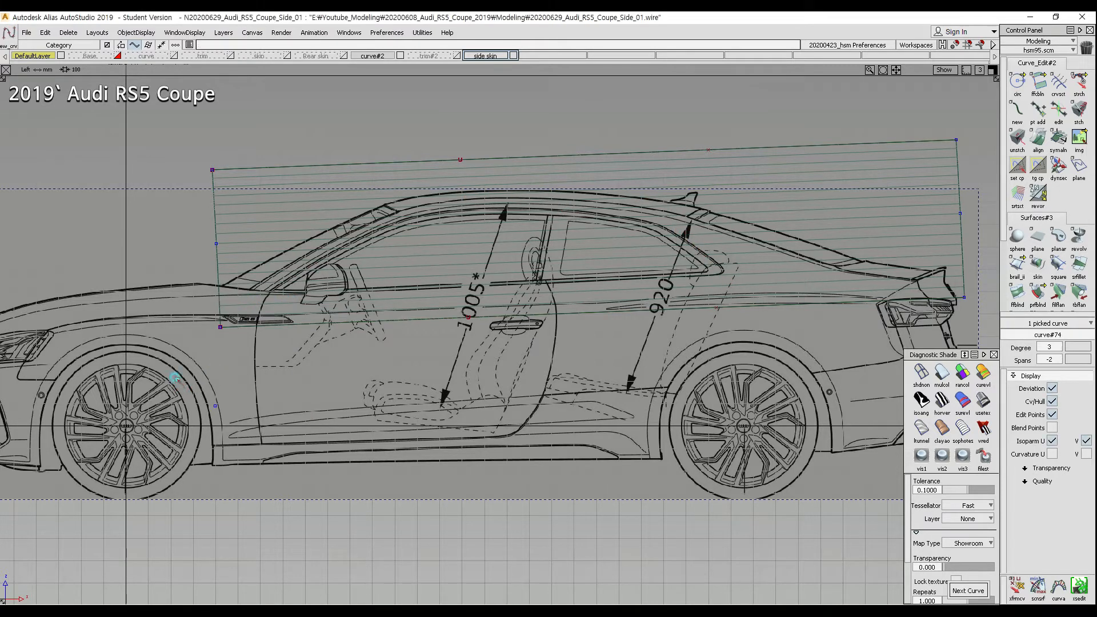
left_click(364, 235)
left_click(451, 211)
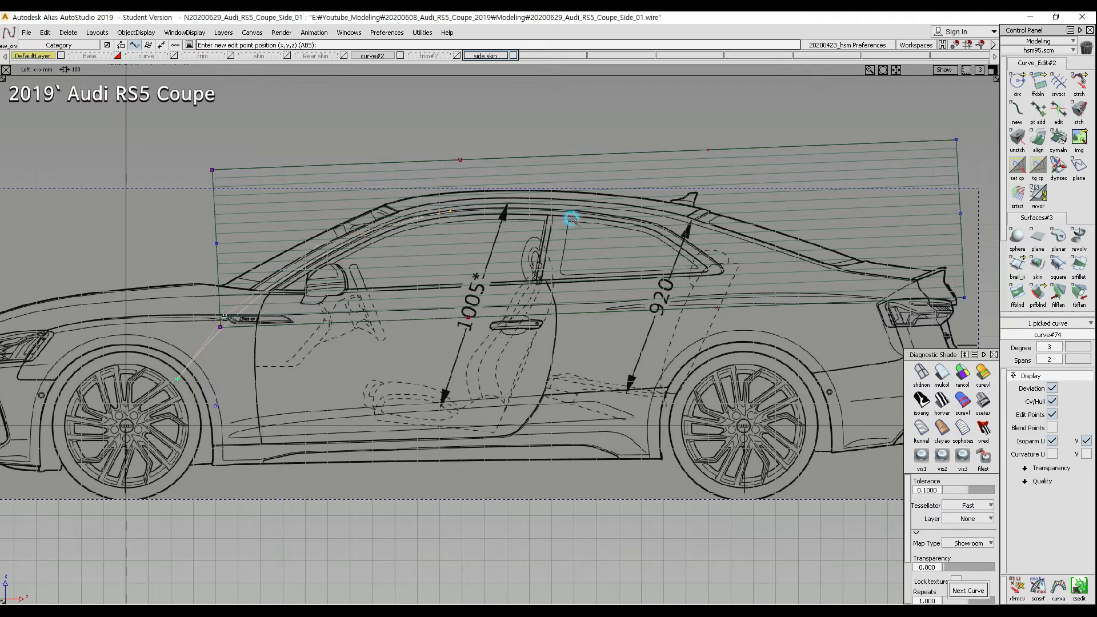
left_click(538, 208)
left_click(621, 219)
left_click(681, 240)
left_click(821, 345)
Step: Hide the rail surface's isoparms to leave the window outline clear
left_click_drag(543, 232, 554, 259, "ctrl+shift")
right_click_drag(279, 255, 791, 245, "alt+shift")
middle_click_drag(542, 220, 512, 224, "alt+shift")
left_click_drag(502, 215, 503, 294, "ctrl+shift")
left_click(494, 262)
Step: Move the window curve's CVs near the A-pillar to bring the curve closer to the window outline
left_click_drag(172, 283, 149, 306, "ctrl+shift")
left_click_drag(117, 329, 205, 354)
left_click_drag(270, 212, 387, 289)
right_click_drag(337, 274, 366, 280, "alt+shift")
middle_click_drag(365, 280, 426, 279, "alt+shift")
right_click_drag(426, 281, 438, 296, "ctrl+shift")
mouse_move(447, 294)
left_mouse_down()
mouse_move(487, 262)
mouse_move(524, 253)
left_mouse_up()
left_click_drag(409, 276, 371, 241, "ctrl+shift")
Step: Shift the window curve's first two CVs up and forward, and adjust the next CV along the A-pillar
left_click_drag(160, 318, 220, 309, "ctrl+shift")
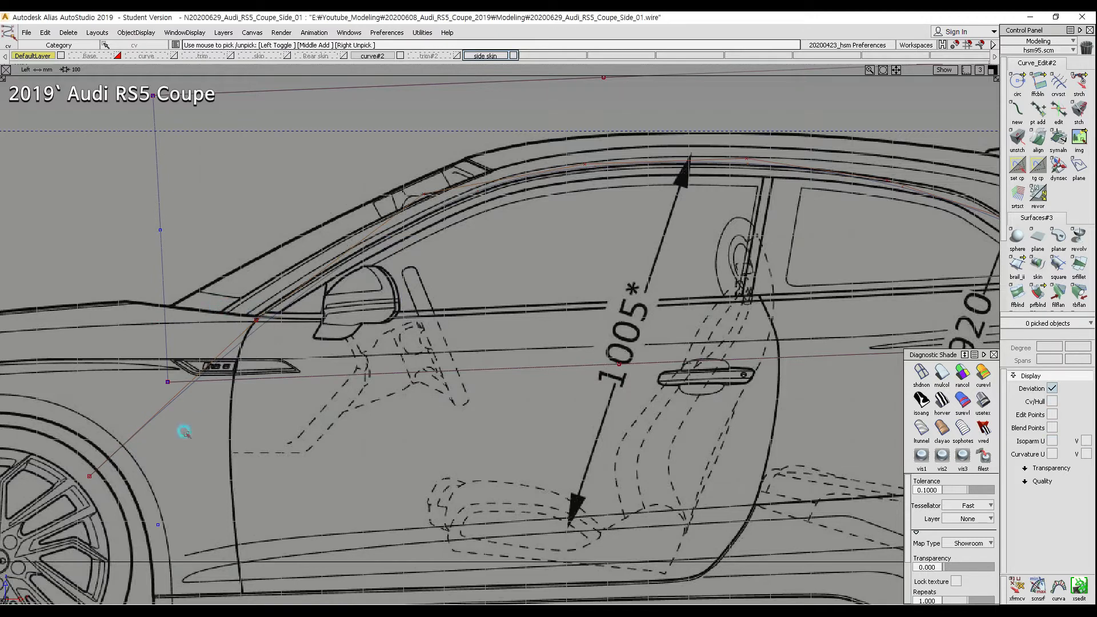
left_click(136, 450)
mouse_move(200, 537)
left_mouse_down("ctrl+shift")
mouse_move(298, 487)
mouse_move(291, 473)
left_mouse_up("ctrl+shift")
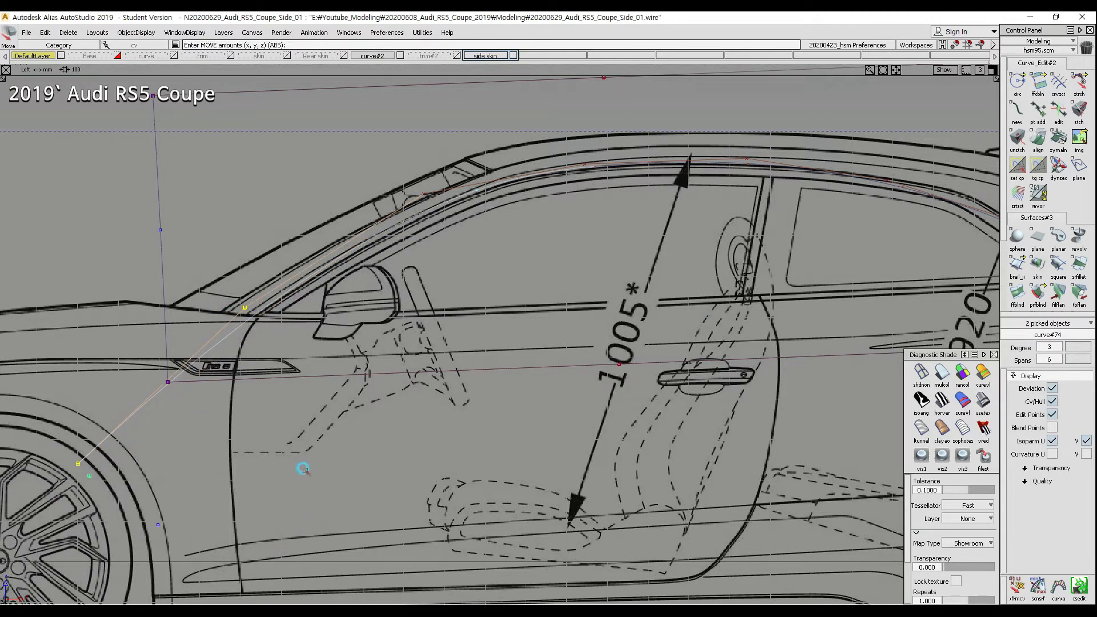
right_click_drag(304, 465, 392, 413, "alt+shift")
mouse_move(390, 410)
left_mouse_down("ctrl+shift")
mouse_move(300, 205)
mouse_move(355, 200)
left_mouse_up("ctrl+shift")
left_click(456, 183)
left_click_drag(514, 329, 504, 273, "ctrl+shift")
left_click_drag(252, 400, 215, 290, "ctrl+shift")
middle_click_drag(198, 345, 387, 308, "alt+shift")
Step: Reposition the curve's end CV over the front wheel and its second CV at the base of the A-pillar
left_click_drag(222, 466, 274, 464, "ctrl+shift")
left_click(225, 475)
left_click_drag(408, 535, 399, 489, "ctrl+shift")
left_click_drag(498, 290, 476, 240, "ctrl+shift")
left_click_drag(436, 260, 493, 259, "ctrl+shift")
left_click_drag(408, 267, 436, 297)
left_click_drag(507, 328, 509, 286, "ctrl+shift")
left_click_drag(509, 284, 476, 308)
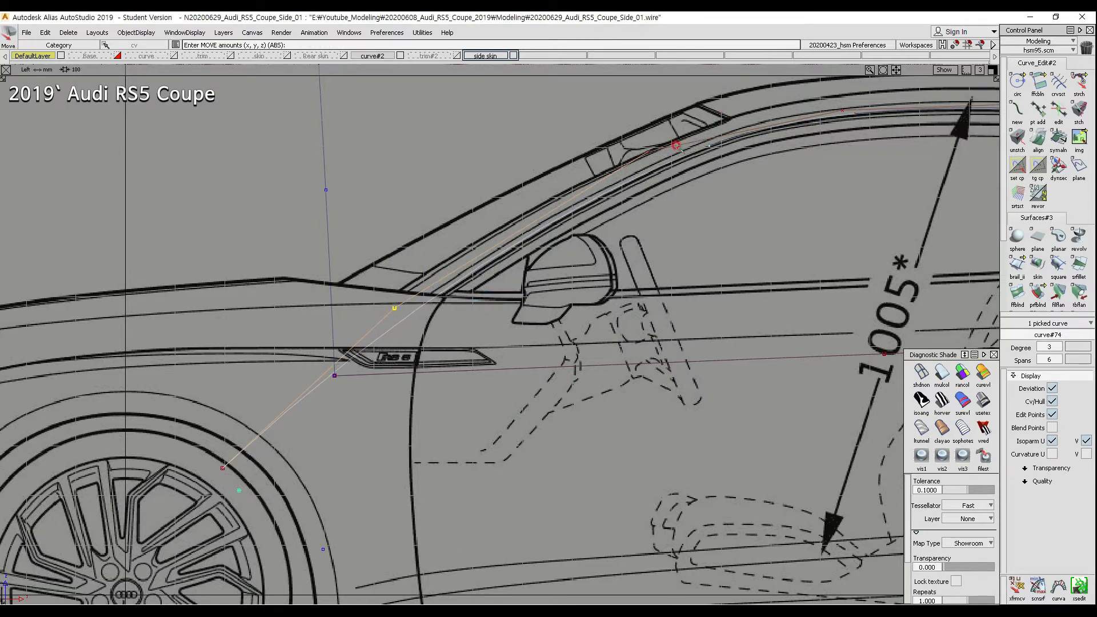
Step: Adjust the window curve's CV above the front door glass to follow the roof-side edge of the window
left_click_drag(630, 221, 629, 169, "ctrl+shift")
middle_click_drag(652, 237, 381, 347, "alt+shift")
left_click_drag(458, 248, 462, 224, "ctrl+shift")
left_click_drag(472, 224, 552, 254)
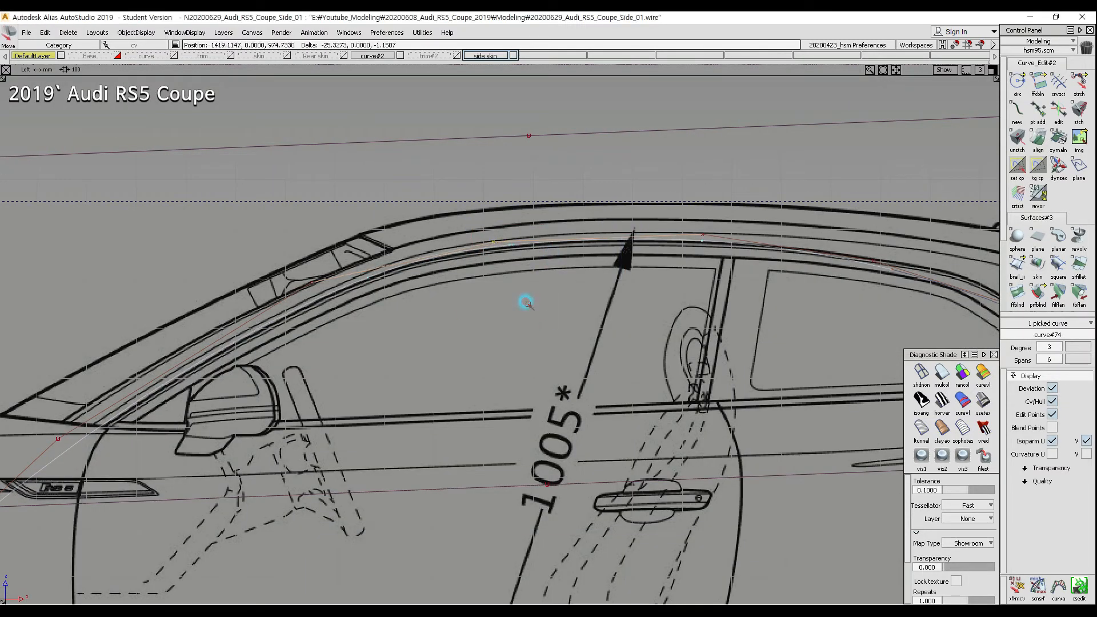
left_click_drag(526, 303, 525, 303)
Step: Move the window curve's CV above the rear quarter glass to follow the upper window line
middle_click_drag(741, 354, 443, 341, "alt+shift")
mouse_move(447, 304)
left_mouse_down("ctrl+shift")
mouse_move(448, 251)
mouse_move(484, 234)
left_mouse_up("ctrl+shift")
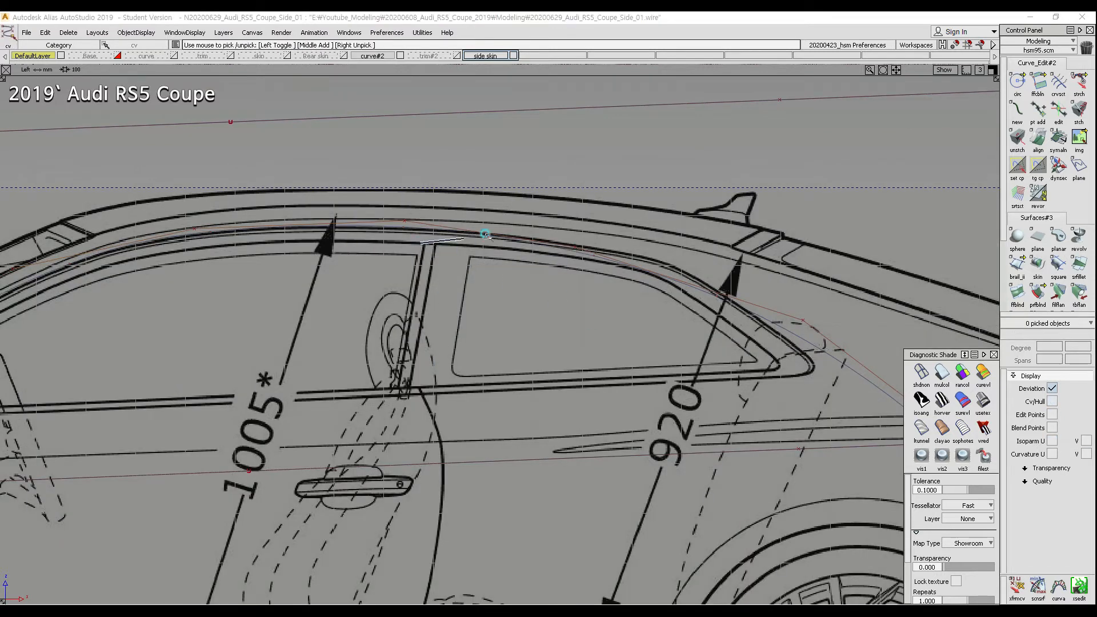
left_click_drag(563, 216, 634, 266)
left_click_drag(567, 314, 641, 316)
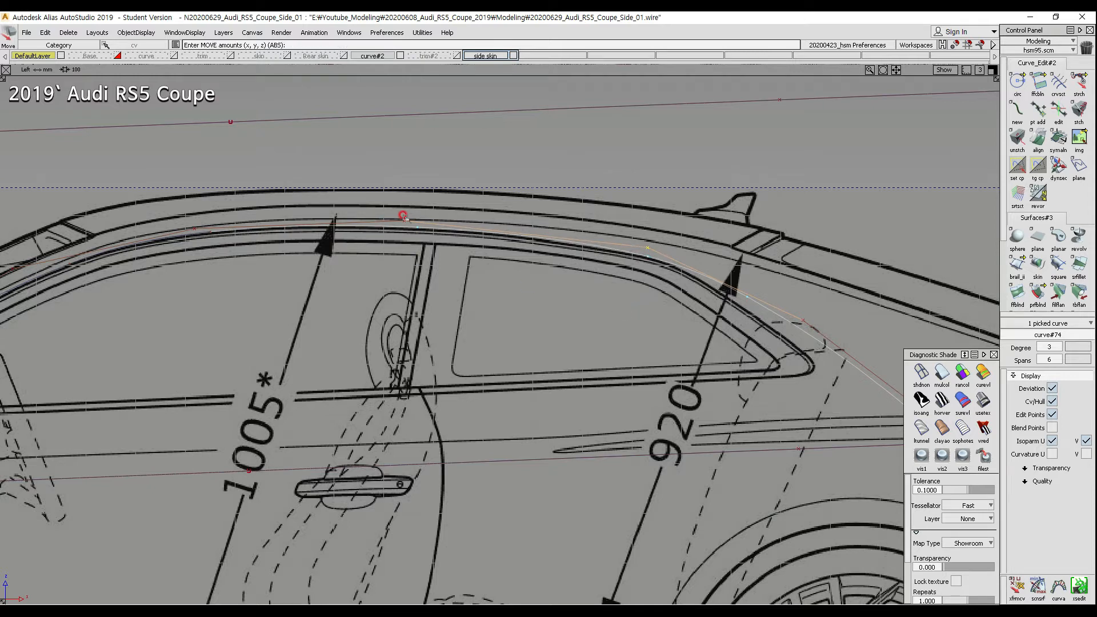
left_click_drag(402, 219, 399, 219)
Step: Reposition the window curve's rear CVs to follow the quarter window's sloping rear edge
middle_click_drag(712, 293, 497, 257, "alt+shift")
left_click_drag(496, 257, 555, 260, "ctrl+shift")
left_click_drag(557, 258, 762, 403)
right_click_drag(734, 419, 731, 342, "ctrl+shift")
left_click_drag(728, 323, 615, 289)
left_click_drag(618, 377, 640, 379, "ctrl+shift")
left_click_drag(652, 359, 697, 389)
right_click_drag(696, 389, 692, 323, "ctrl+shift")
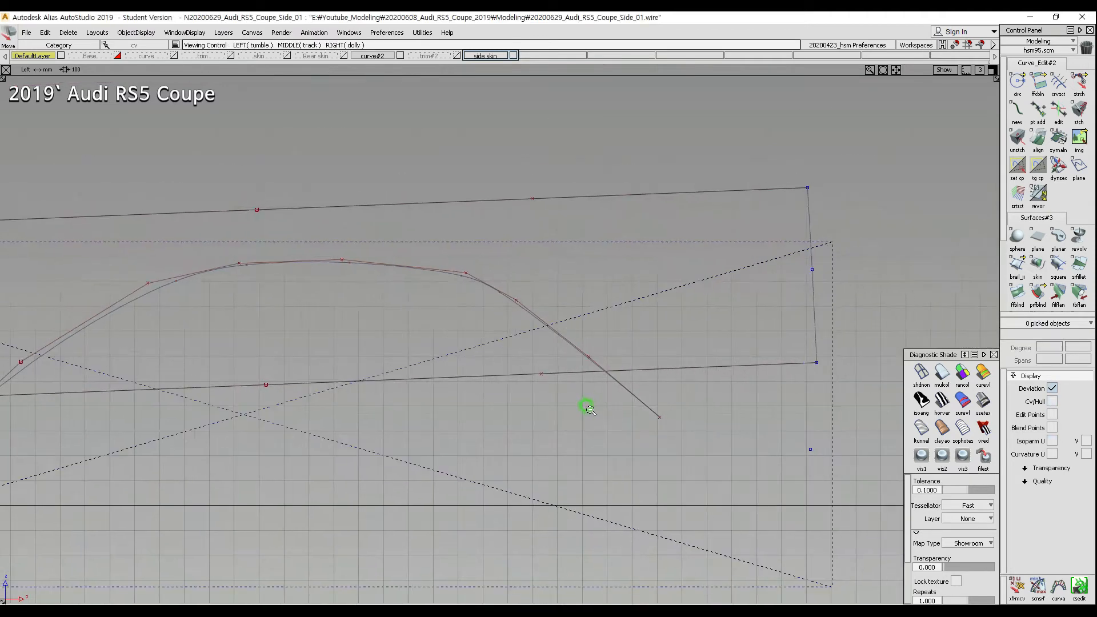
right_click_drag(588, 403, 680, 326, "alt+shift")
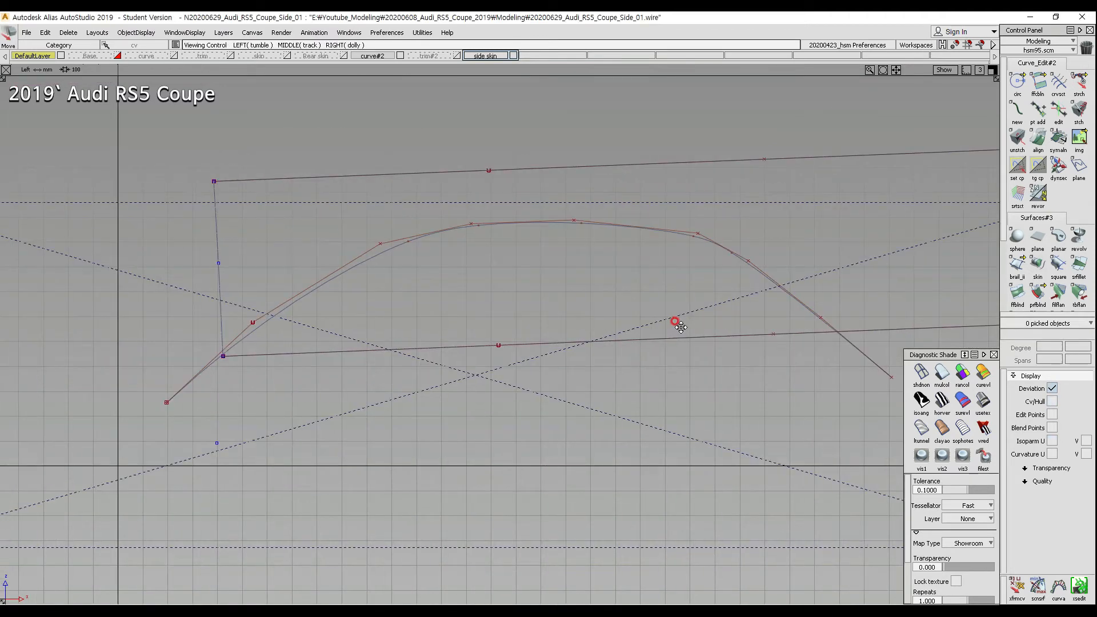
Step: Pick the rail surface and display its isoparms over the side view
middle_click_drag(453, 314, 326, 296, "alt+shift")
left_click_drag(325, 295, 321, 137, "ctrl+shift")
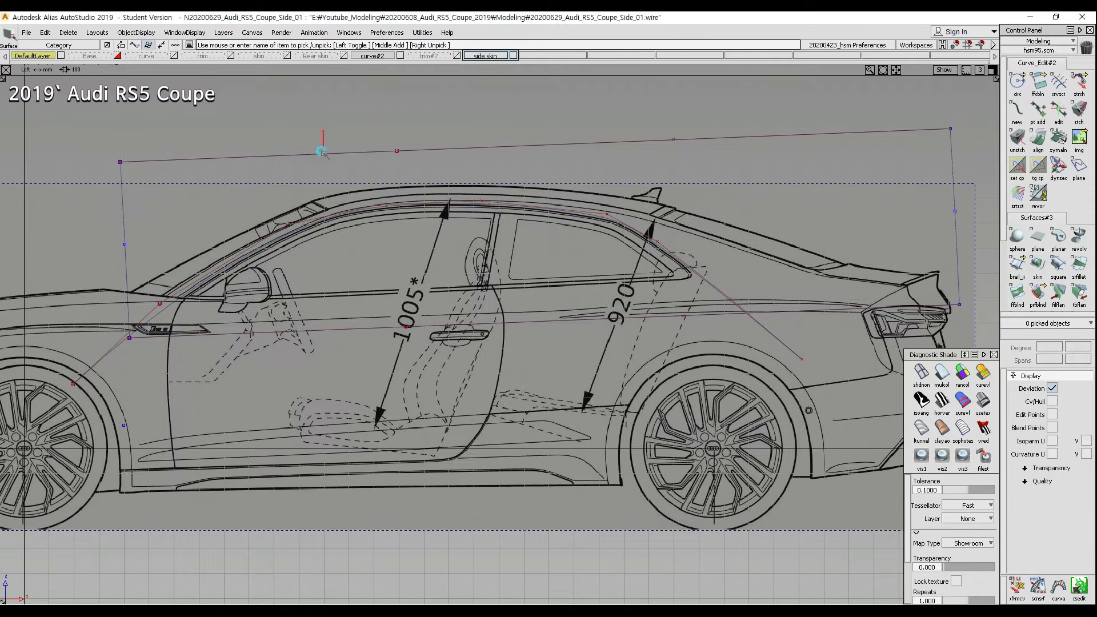
left_click(175, 302)
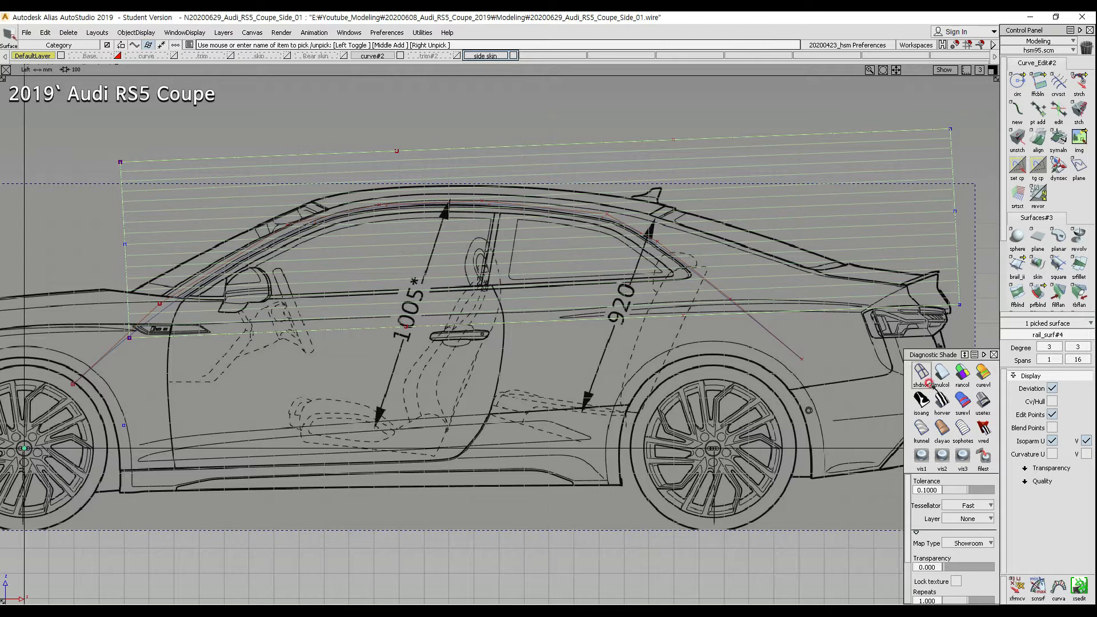
left_click_drag(228, 307, 161, 359, "ctrl+shift")
Step: Draw a straight edit-point curve along the beltline from ahead of the windscreen base to the boot lid
right_click_drag(268, 313, 290, 262, "alt+shift")
middle_click_drag(290, 261, 177, 151, "alt+shift")
right_click_drag(177, 151, 250, 269, "alt+shift")
right_click_drag(451, 245, 590, 308, "alt+shift")
middle_click_drag(590, 309, 602, 323, "alt+shift")
middle_click_drag(344, 211, 263, 221, "ctrl+shift")
left_click(99, 250)
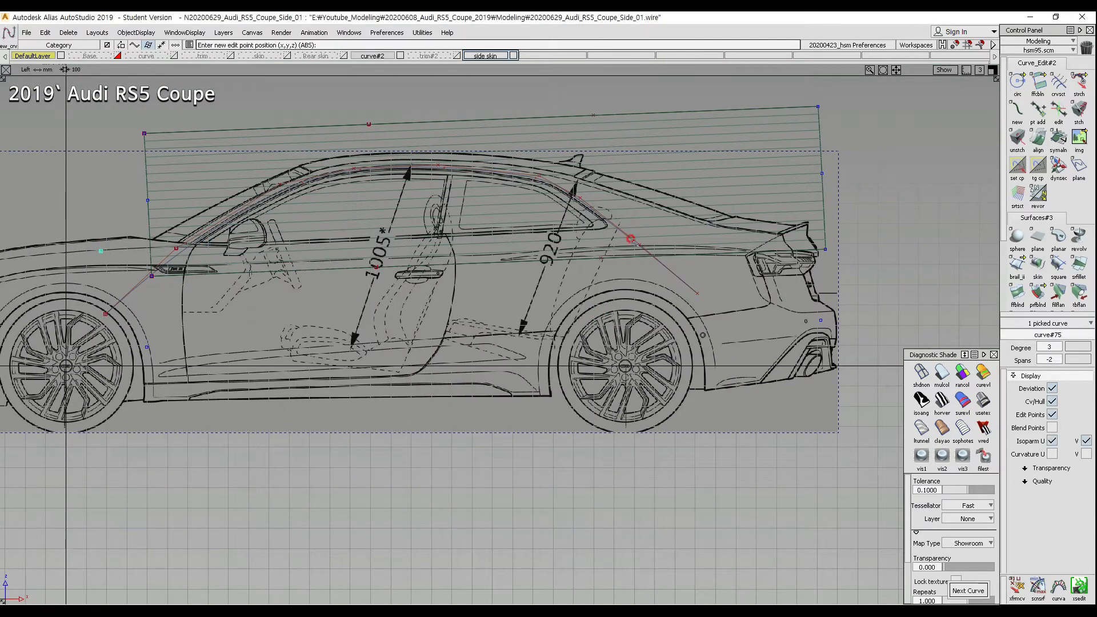
left_click(726, 221)
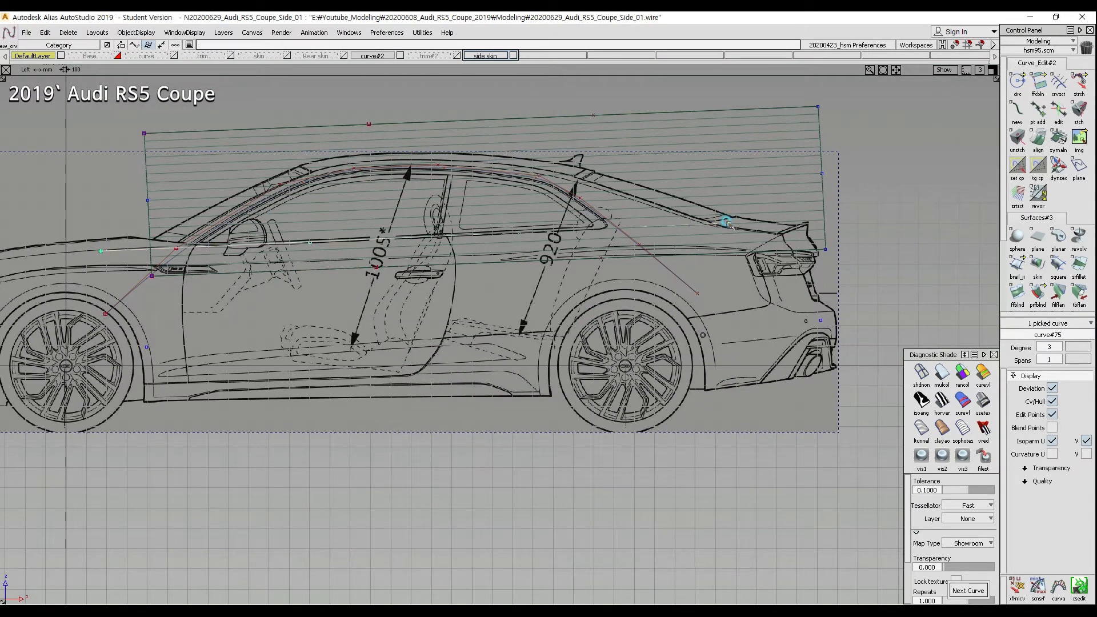
Step: Pick the beltline curve's CVs and reposition them along the lower window line
right_click_drag(465, 282, 425, 260, "alt+shift")
left_click_drag(200, 208, 196, 228, "ctrl+shift")
left_click_drag(380, 243, 412, 245, "ctrl+shift")
left_click_drag(289, 223, 585, 255)
right_click_drag(582, 276, 593, 248, "alt+shift")
left_click_drag(691, 231, 855, 269)
middle_click_drag(705, 285, 705, 255, "ctrl+shift")
left_click_drag(654, 265, 634, 270)
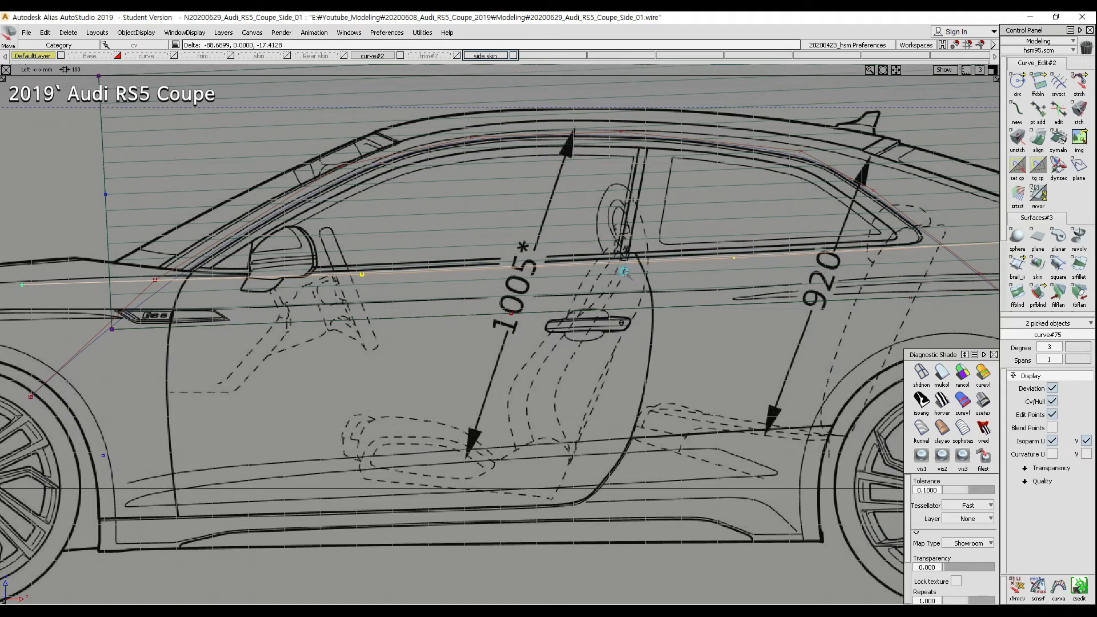
Step: Raise the beltline curve's front-end CV slightly ahead of the windscreen base
middle_click_drag(259, 263, 436, 270, "alt+shift")
left_click_drag(209, 295, 221, 266, "ctrl+shift")
mouse_move(165, 270)
left_mouse_down("ctrl+shift")
mouse_move(220, 268)
mouse_move(258, 319)
left_mouse_up("ctrl+shift")
right_click_drag(311, 315, 394, 303, "alt+shift")
middle_click_drag(385, 295, 406, 257, "alt+shift")
middle_click_drag(470, 424, 470, 399, "ctrl+shift")
right_click_drag(484, 429, 608, 440)
middle_click_drag(607, 441, 438, 483, "alt+shift")
Step: Pick the beltline curve and set its degree to 5
left_click_drag(662, 274, 753, 288, "ctrl+shift")
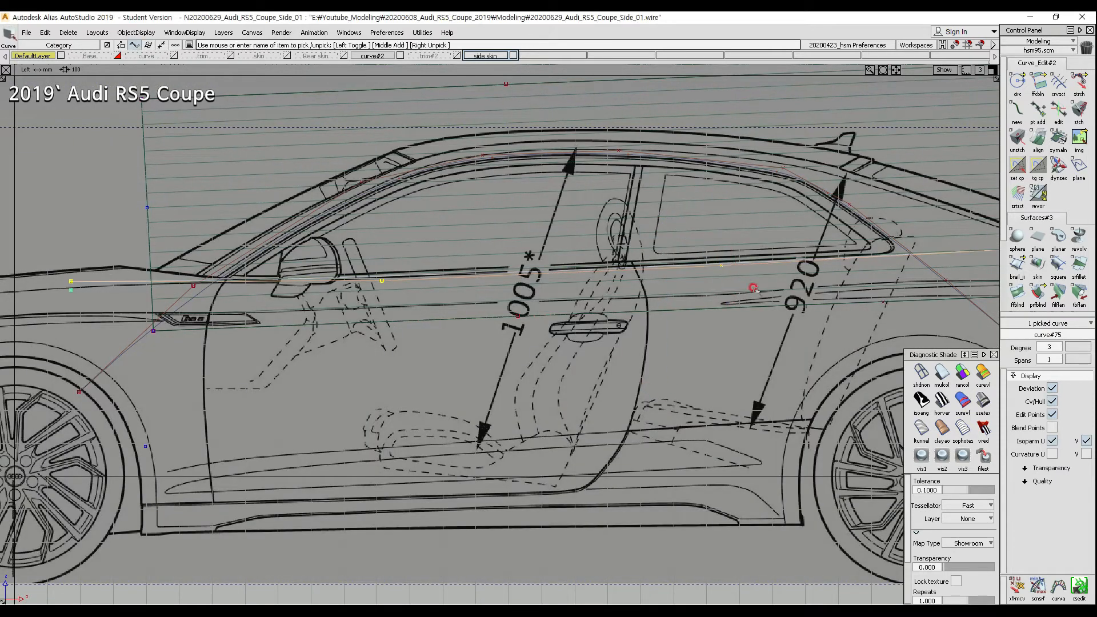
left_click(1049, 347)
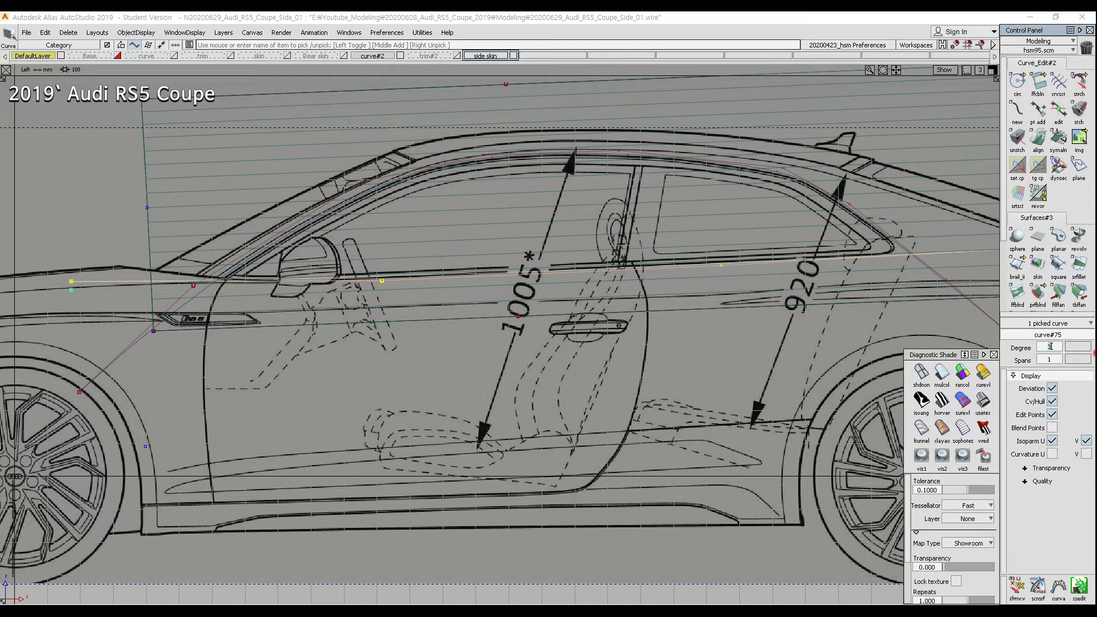
key("Return")
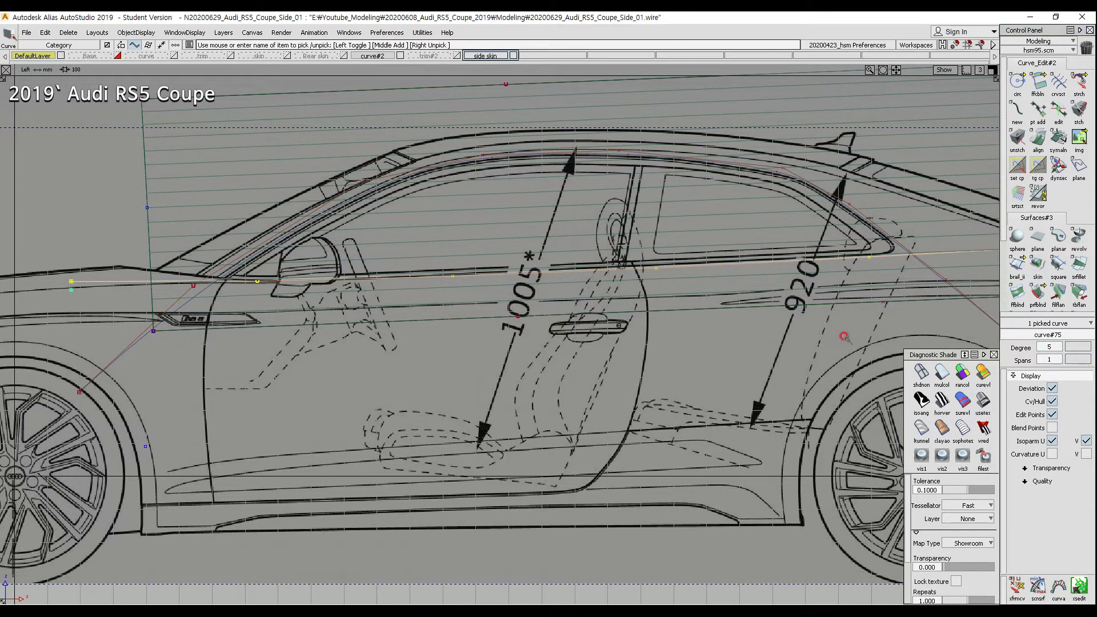
Step: Pick the beltline curve's middle CVs and shift them to follow the lower window line
left_click(247, 250)
right_click_drag(236, 222, 252, 265, "alt+shift")
left_click_drag(252, 276, 290, 278, "ctrl+shift")
left_click_drag(243, 309, 373, 283)
left_click_drag(446, 265, 581, 303)
left_click_drag(682, 232, 777, 281)
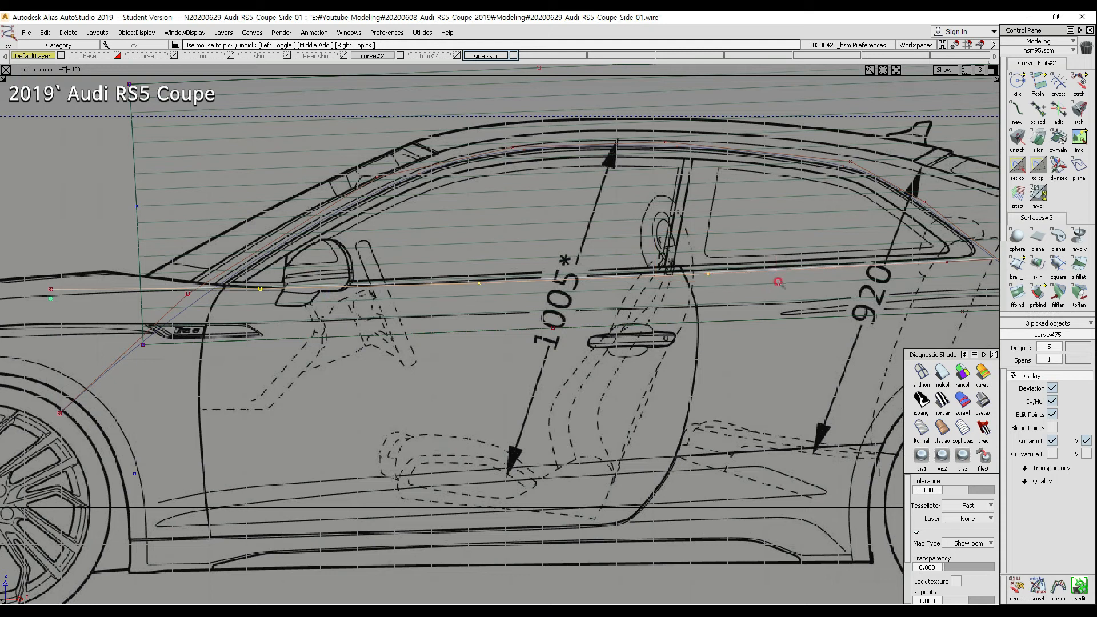
middle_click_drag(850, 286, 755, 280, "ctrl+shift")
left_click_drag(677, 305, 677, 309)
Step: Move the beltline curve's front-end CV above the bonnet line and pull its second CV toward the windscreen base
right_click_drag(286, 293, 232, 269, "alt+shift")
middle_click_drag(233, 269, 250, 228, "alt+shift")
mouse_move(137, 337)
left_mouse_down("ctrl+shift")
mouse_move(137, 299)
mouse_move(53, 267)
left_mouse_up("ctrl+shift")
left_click(112, 285)
right_click_drag(162, 341, 162, 302, "ctrl+shift")
left_click_drag(163, 302, 235, 272)
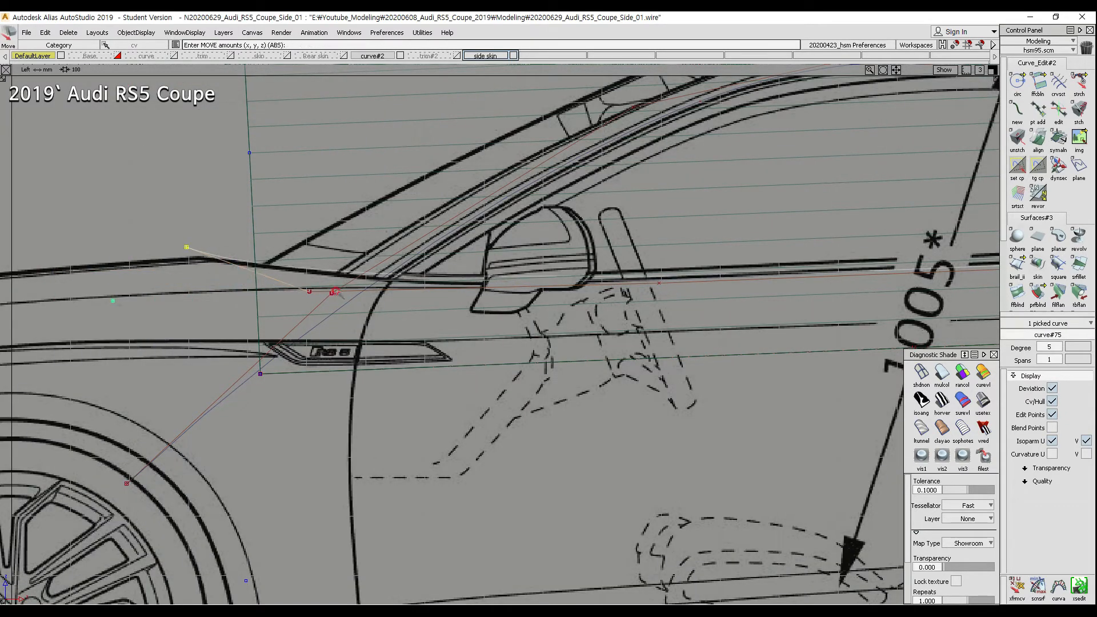
left_click_drag(306, 289, 290, 283)
Step: Lower the beltline curve's third CV beneath the door mirror and nudge the second CV near the windscreen base
left_click_drag(635, 281, 712, 348, "ctrl+shift")
middle_click_drag(712, 343, 692, 320, "ctrl+shift")
middle_click_drag(686, 315, 672, 315)
left_click_drag(672, 315, 559, 341)
left_click_drag(285, 284, 292, 278)
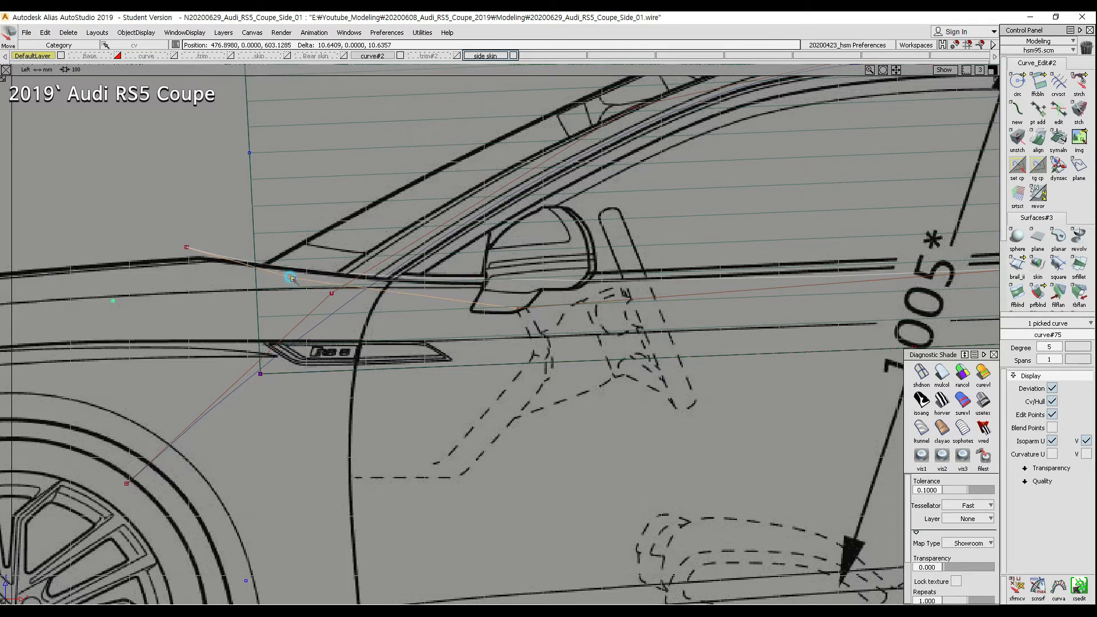
Step: Move the beltline curve's CV behind the door mirror forward along the lower window line
middle_click_drag(786, 295, 466, 296, "alt+shift")
left_click_drag(515, 263, 515, 206, "ctrl+shift")
left_click_drag(580, 251, 503, 252, "ctrl+shift")
left_click_drag(568, 243, 771, 307)
middle_click_drag(787, 292, 780, 314, "ctrl+shift")
left_click_drag(771, 320, 472, 327)
Step: Fine-tune the beltline curve's first two CVs to follow the bonnet edge at the windscreen base
left_click_drag(196, 309, 169, 313)
middle_click_drag(153, 281, 360, 311, "ctrl+shift")
left_click(167, 310)
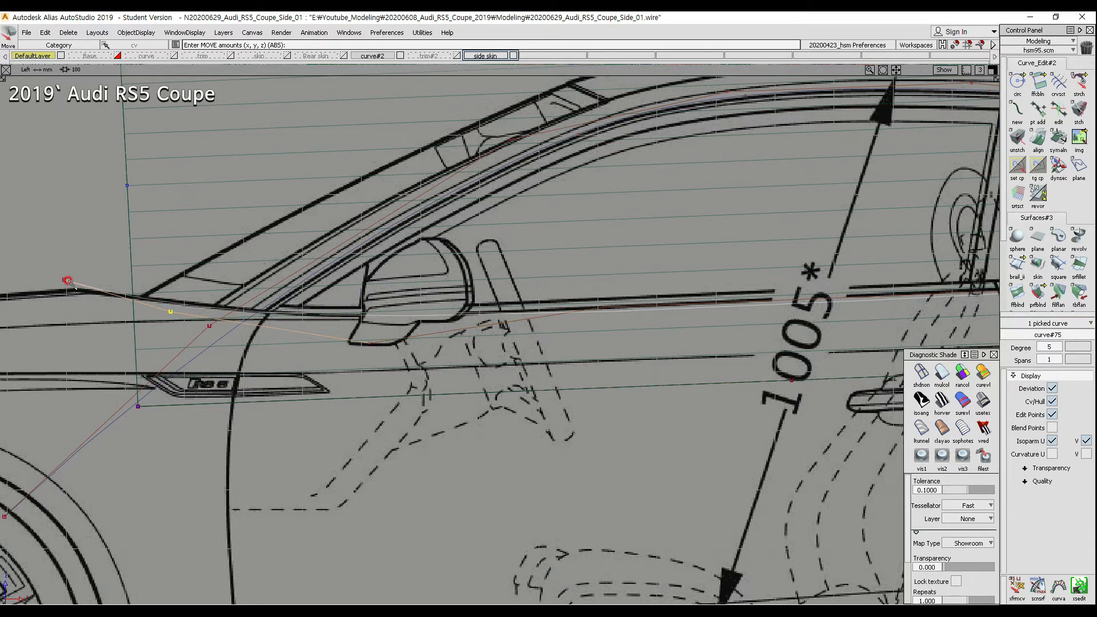
left_click_drag(63, 278, 51, 283)
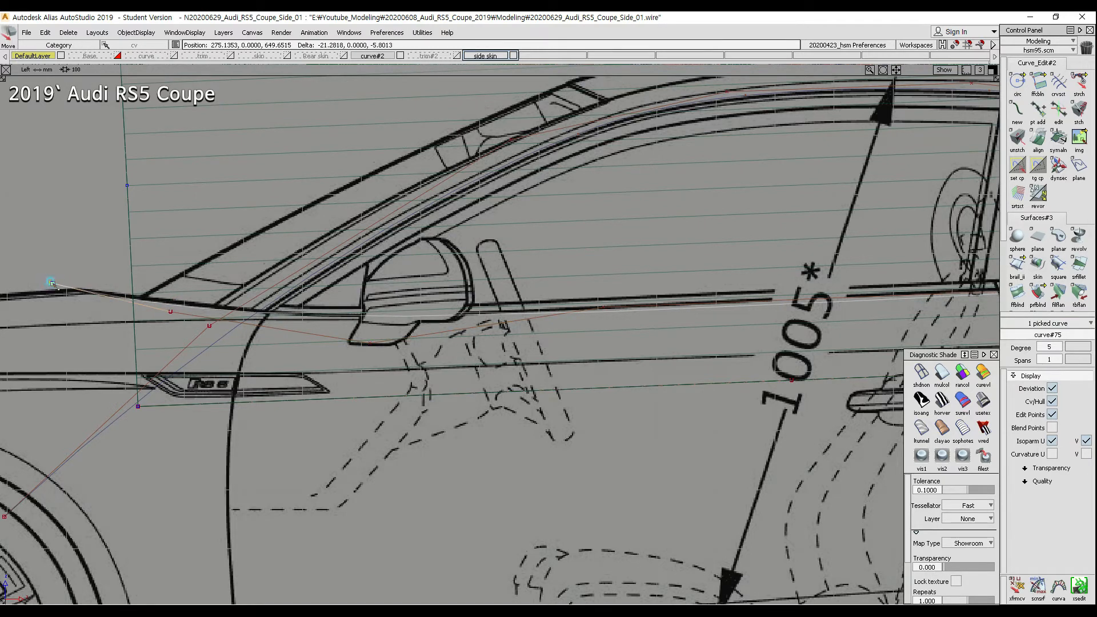
Step: Shift the beltline curve's second and third CVs rearward and the fourth forward to smooth the bend around the door mirror
middle_click_drag(488, 350, 354, 333, "alt+shift")
left_click_drag(384, 340, 368, 283, "ctrl+shift")
left_click_drag(366, 280, 501, 275, "ctrl+shift")
left_click_drag(297, 363, 301, 315, "ctrl+shift")
left_click_drag(233, 350, 235, 324, "ctrl+shift")
left_click(236, 327)
middle_click_drag(347, 384, 327, 357, "ctrl+shift")
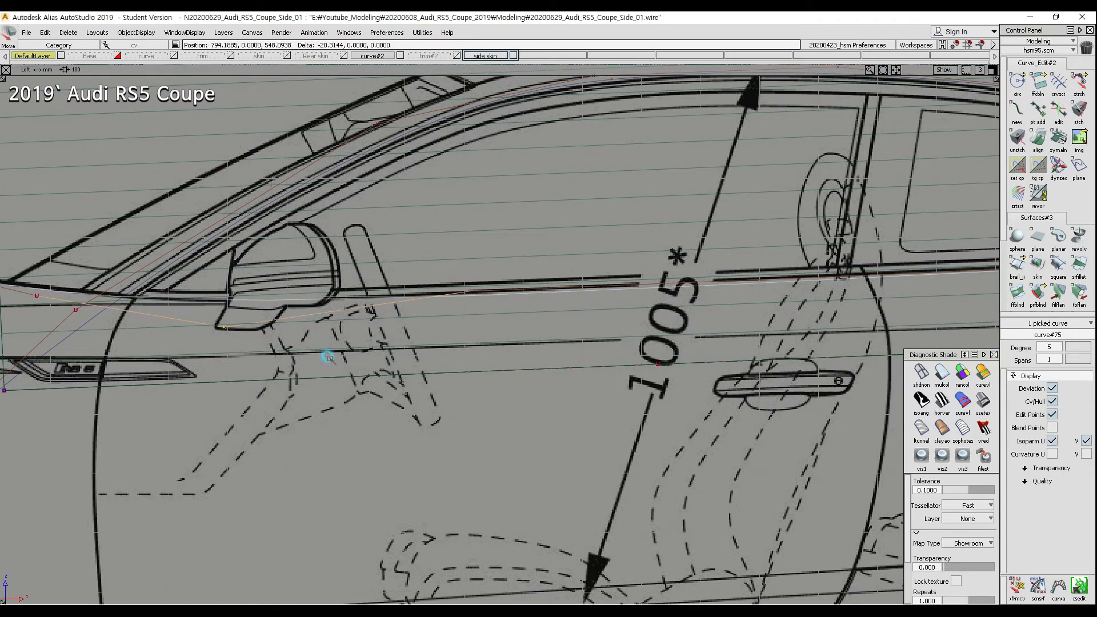
left_click_drag(36, 293, 95, 301)
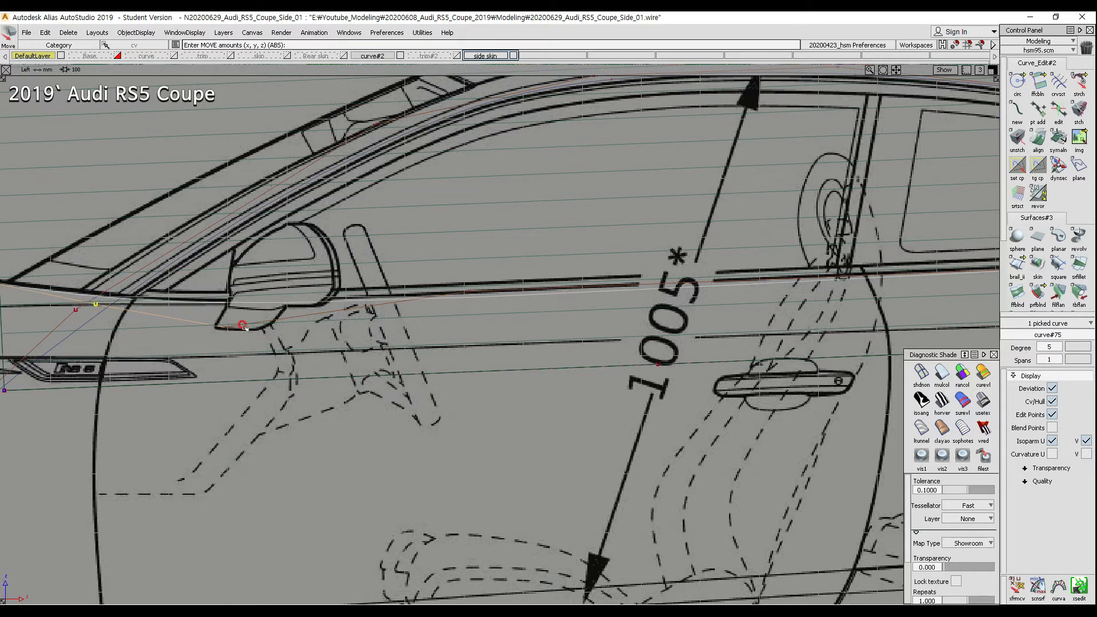
left_click_drag(222, 325, 275, 322)
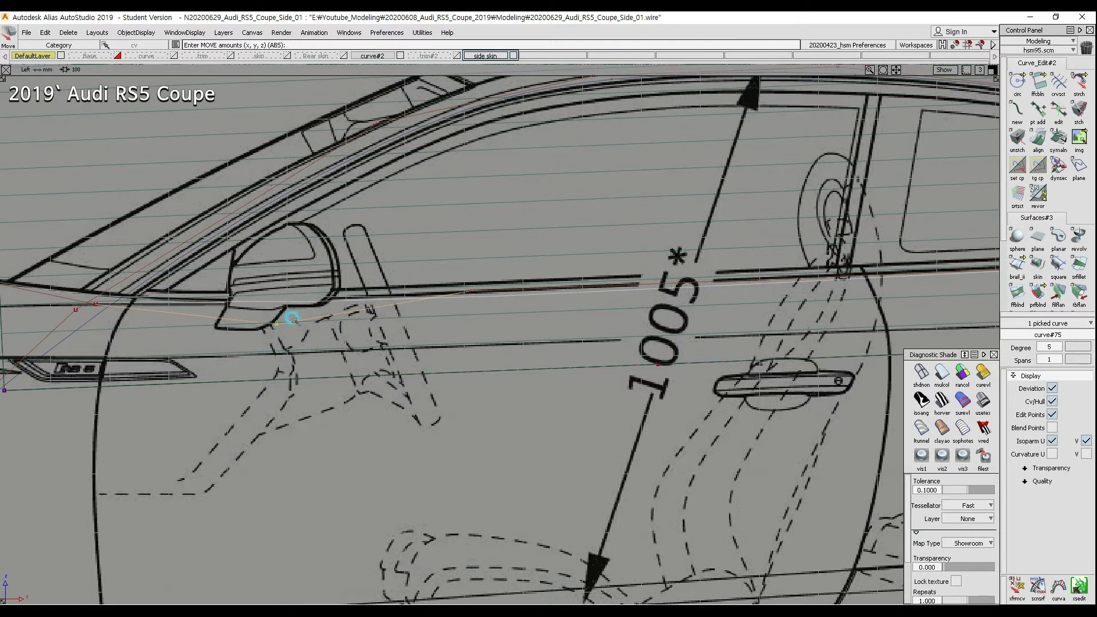
left_click_drag(470, 289, 386, 291)
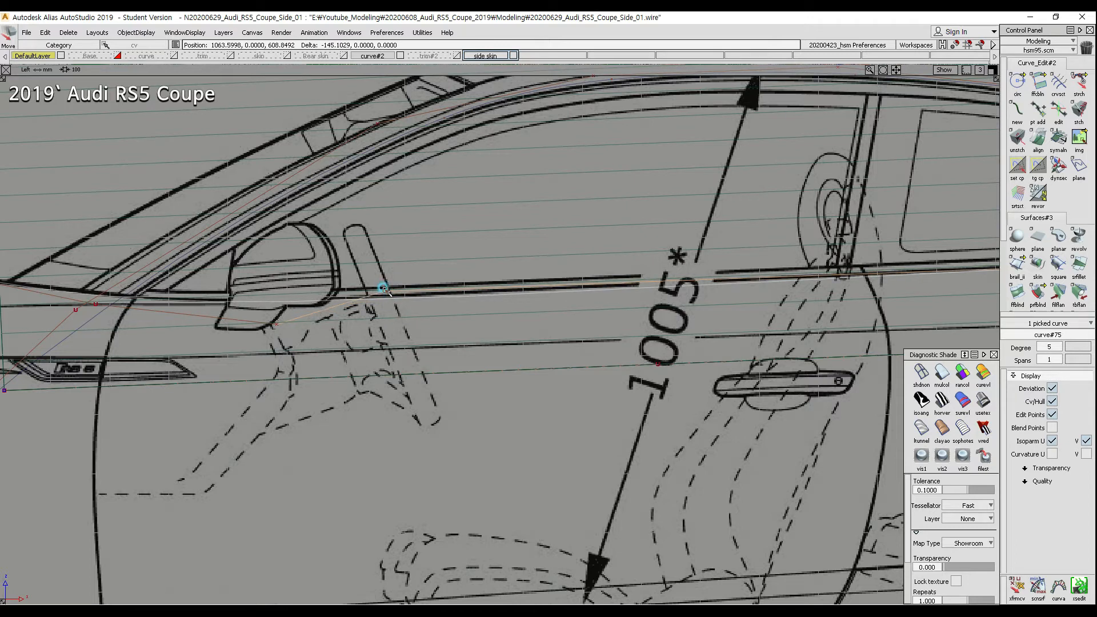
Step: Adjust the beltline curve's rear CVs along the lower edge of the quarter window
middle_click_drag(823, 295, 414, 292, "alt+shift")
mouse_move(497, 302)
left_mouse_down("ctrl+shift")
mouse_move(495, 260)
mouse_move(315, 251)
left_mouse_up("ctrl+shift")
left_click_drag(362, 234, 628, 349)
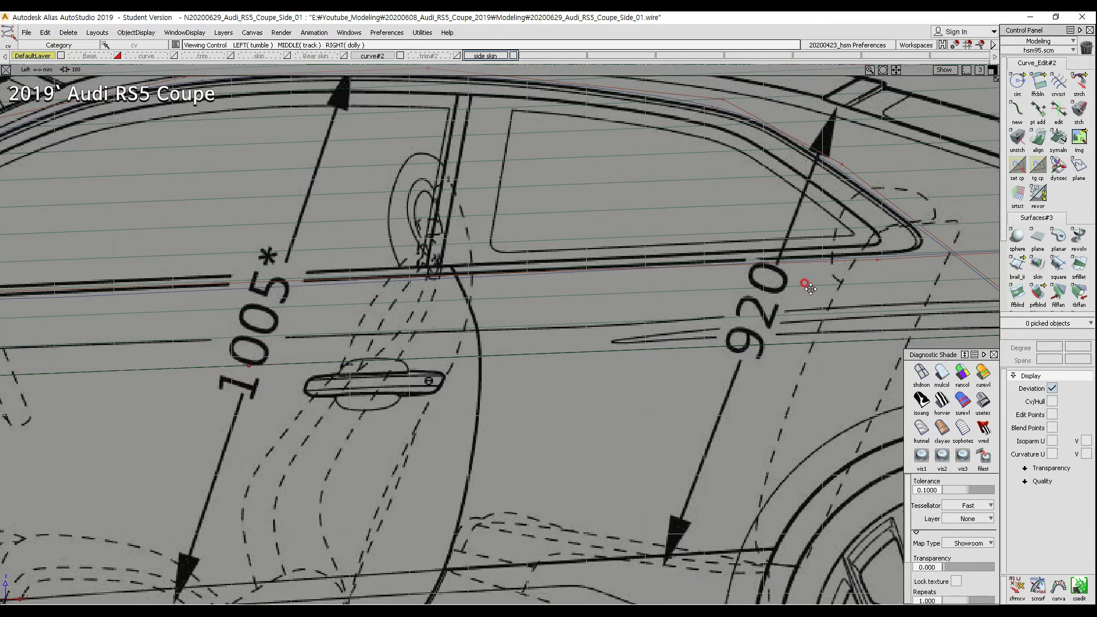
middle_click_drag(804, 283, 516, 292, "alt+shift")
middle_click_drag(879, 243, 747, 259, "alt+shift")
left_click_drag(822, 239, 892, 289)
middle_click_drag(367, 301, 627, 333, "alt+shift")
left_click_drag(570, 385, 568, 346, "ctrl+shift")
right_click_drag(570, 353, 570, 351)
Step: Move the beltline curve's CV behind the door mirror forward and slightly upward
middle_click_drag(299, 321, 742, 311, "alt+shift")
left_click_drag(333, 367, 344, 313, "ctrl+shift")
left_click_drag(211, 309, 281, 365)
left_click_drag(426, 397, 437, 363, "ctrl+shift")
right_click_drag(439, 373, 440, 374)
left_click_drag(435, 360, 379, 356)
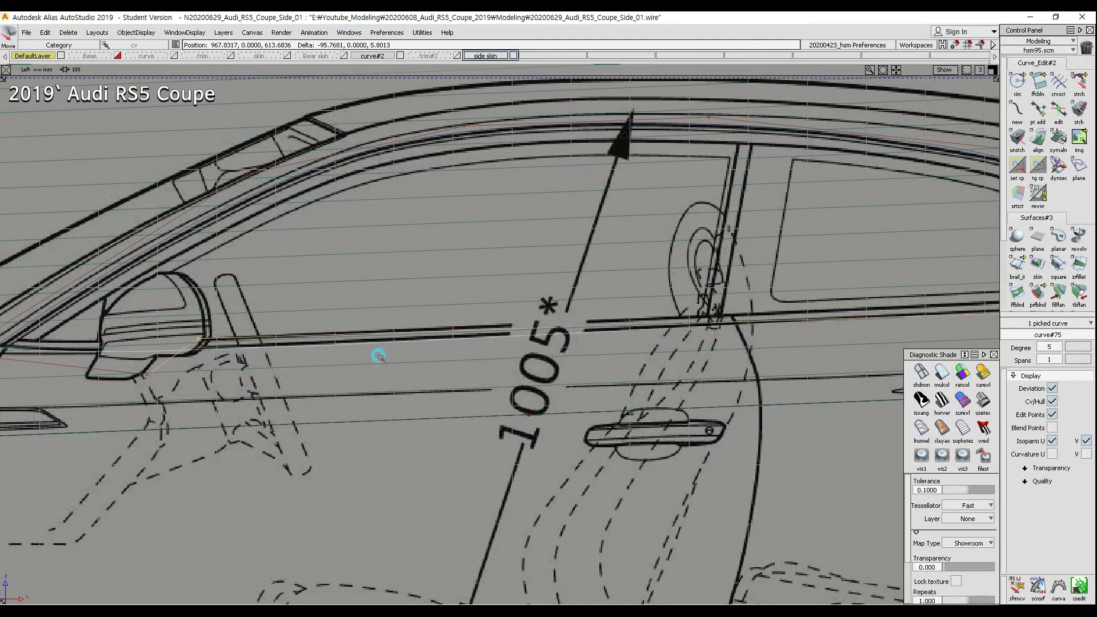
Step: Draw a straight line along the B-pillar from above the roof to below the door handle
right_click_drag(443, 348, 400, 371, "alt+shift")
middle_click_drag(588, 434, 611, 406, "alt+shift")
left_click_drag(490, 321, 543, 310, "ctrl+shift")
middle_click_drag(595, 289, 582, 301, "alt+shift")
left_click_drag(776, 296, 817, 297, "ctrl+shift")
right_click_drag(575, 283, 621, 235, "alt+shift")
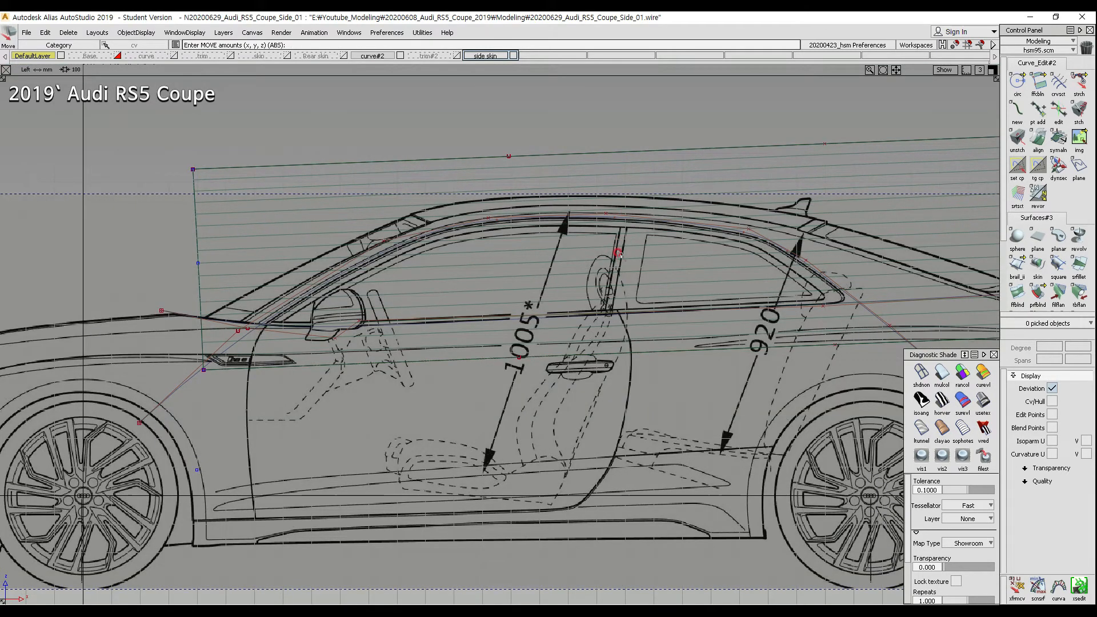
left_click_drag(630, 182, 611, 193, "ctrl+shift")
left_click(629, 190)
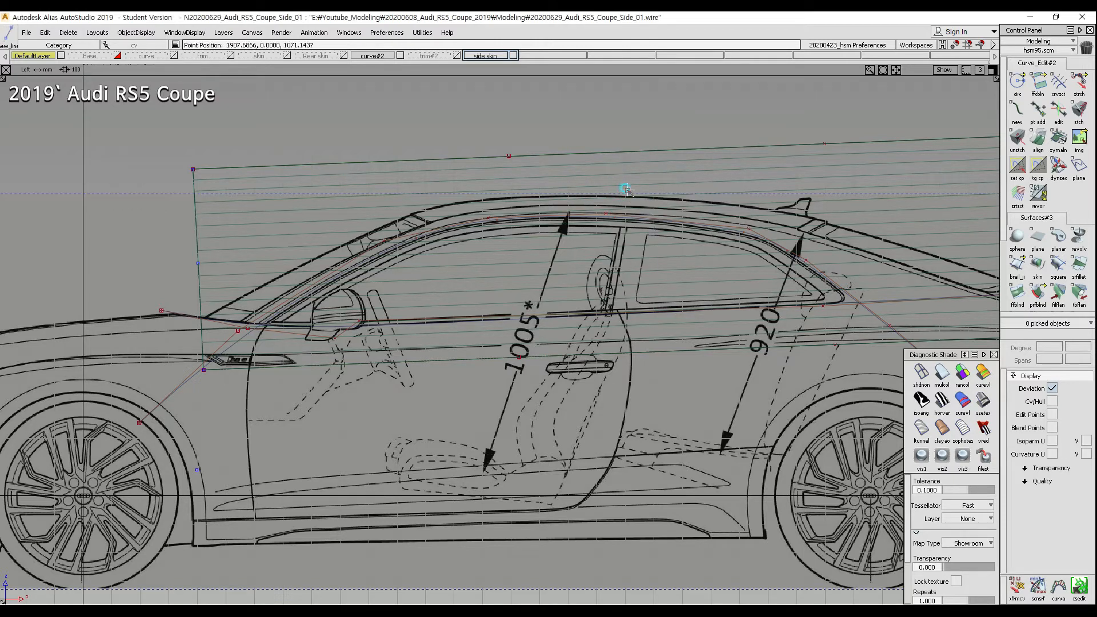
left_click(589, 405)
Step: Move and rotate the B-pillar line to match the tilt and position of the pillar between the side windows
left_click_drag(594, 409, 630, 366, "ctrl+shift")
middle_click_drag(633, 363, 639, 363)
right_click_drag(275, 275, 678, 269, "alt+shift")
middle_click_drag(678, 269, 186, 297, "alt+shift")
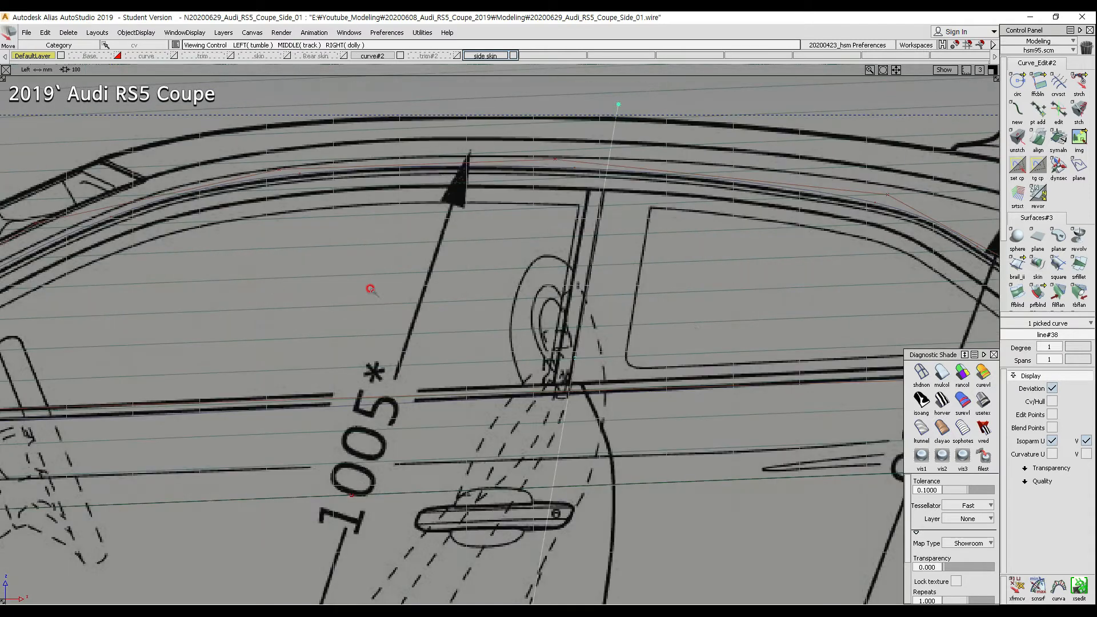
middle_click_drag(681, 284, 683, 284)
left_click_drag(681, 278, 678, 291, "ctrl+shift")
middle_click_drag(678, 291, 679, 290)
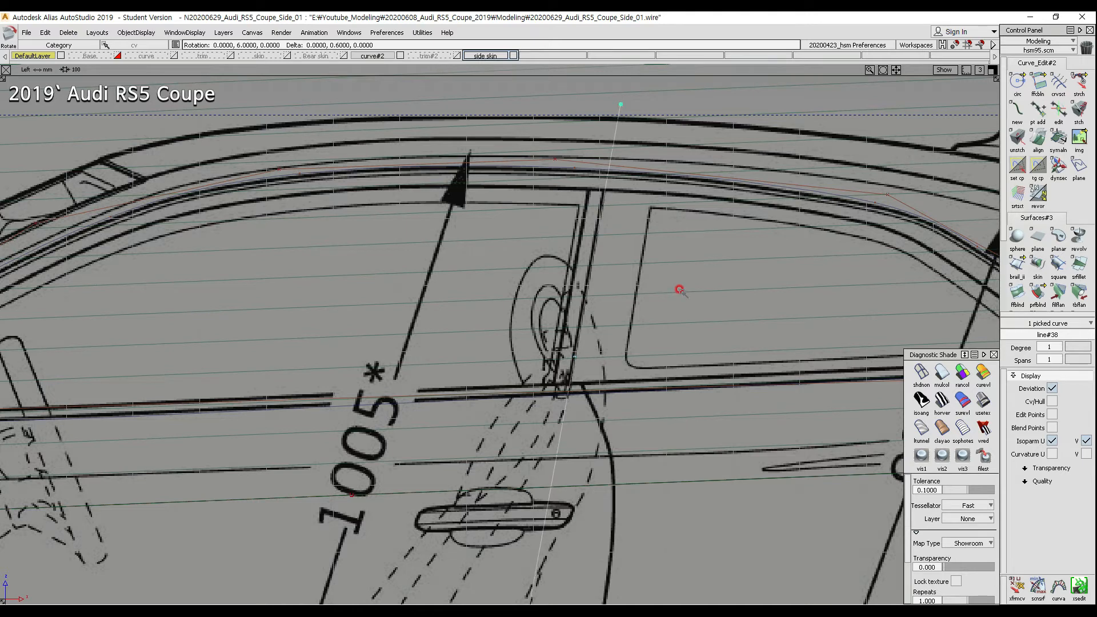
left_click_drag(679, 290, 680, 296, "ctrl+shift")
middle_click_drag(679, 296, 682, 296)
right_click_drag(682, 296, 470, 337, "alt+shift")
middle_click_drag(470, 338, 570, 325, "alt+shift")
Step: Project the window outline, beltline and B-pillar curves onto the rail surface as curves on surface along the side view
left_click_drag(571, 394, 526, 340, "ctrl+shift")
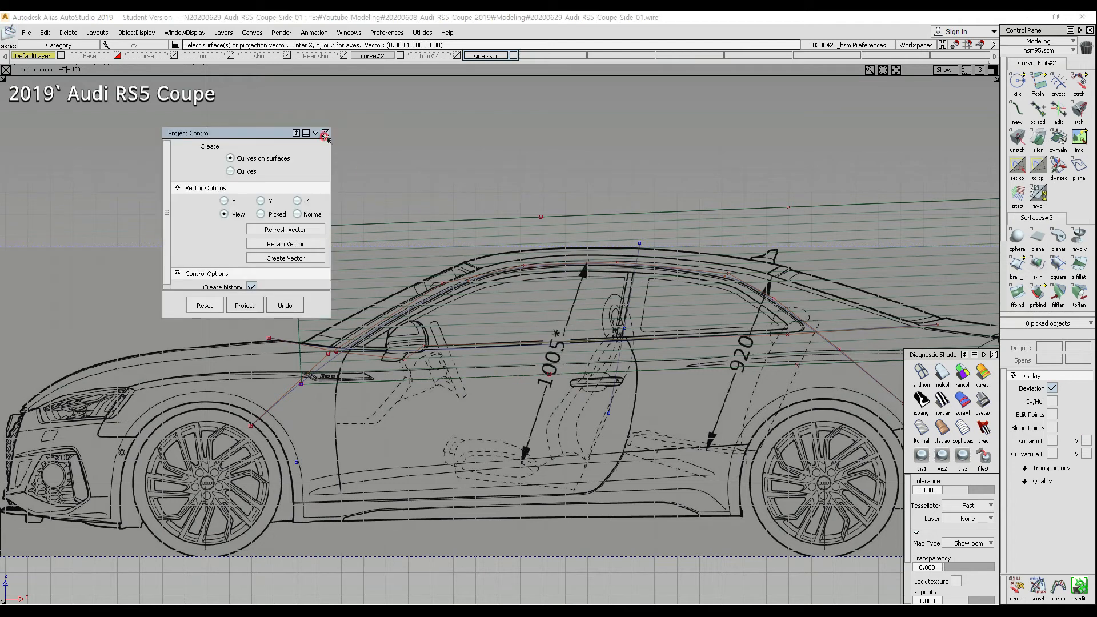
left_click(324, 133)
left_click_drag(466, 260, 409, 257, "ctrl+shift")
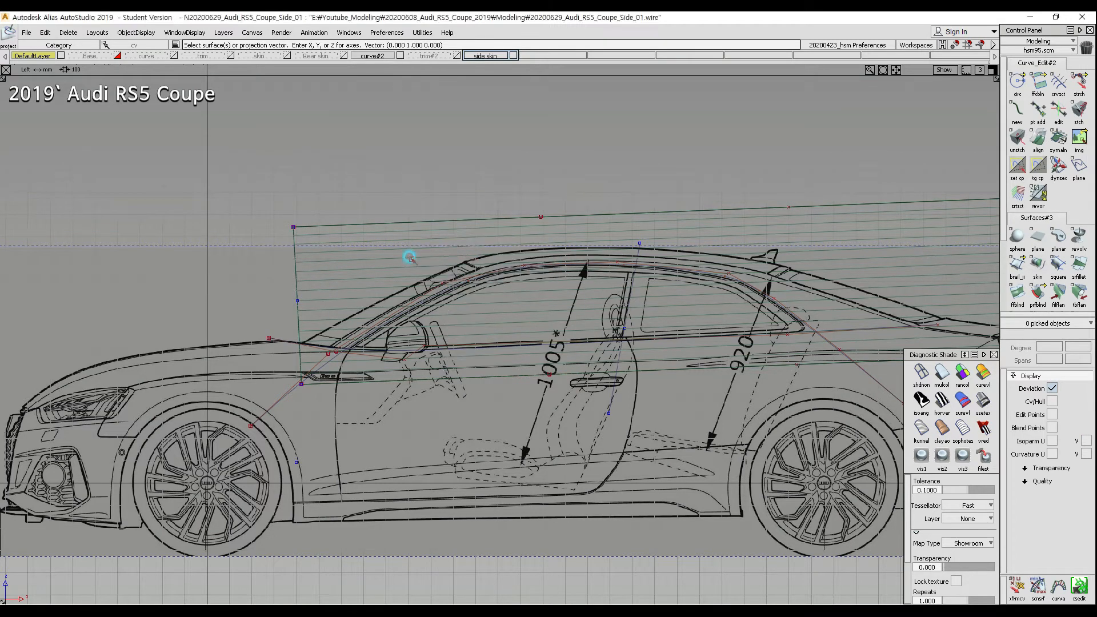
left_click(410, 258)
left_click_drag(594, 294, 574, 283, "ctrl+shift")
left_click(556, 279)
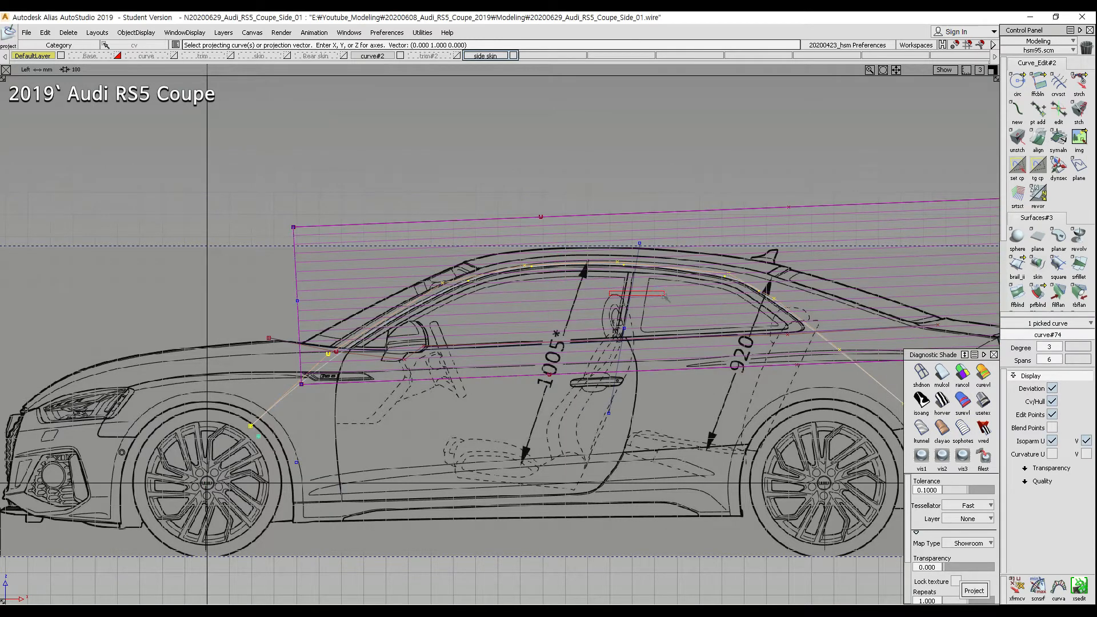
left_click(631, 290)
left_click(678, 333)
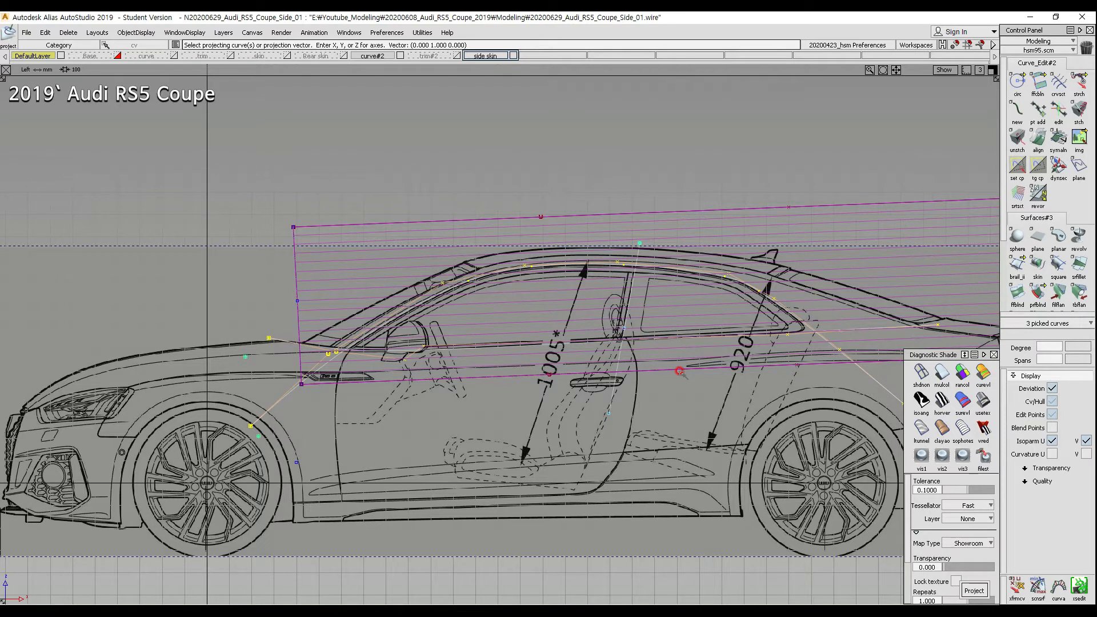
key("space")
Step: Pick the three projected curves on the rail surface to check them
left_click_drag(520, 263, 489, 249, "ctrl+shift")
left_click(497, 272)
left_click(538, 344)
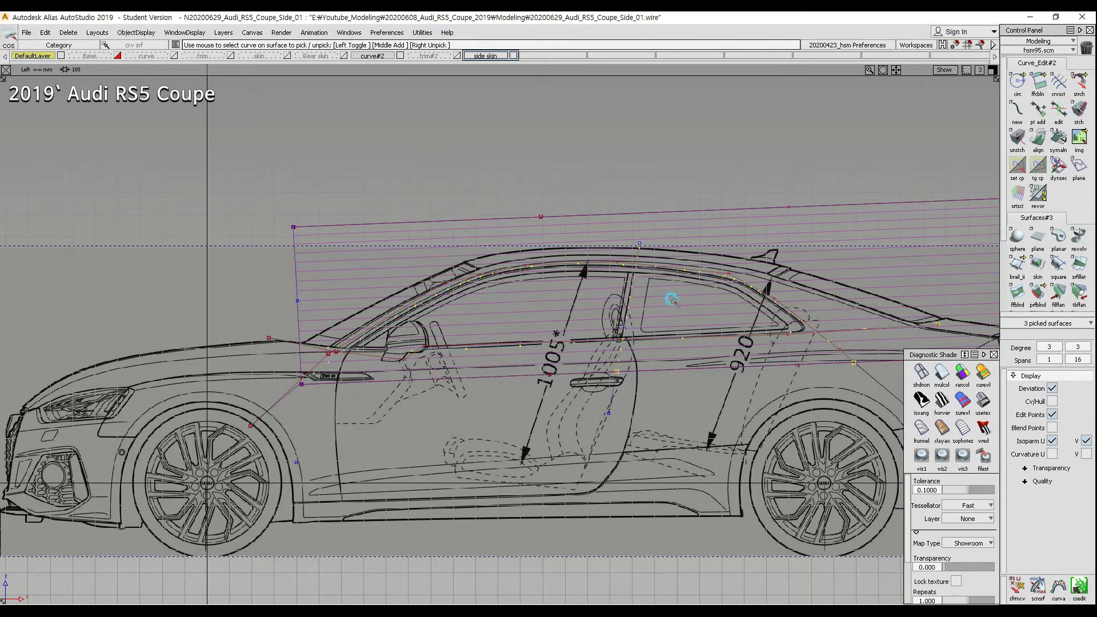
Step: Move the three source curves sideways clear of the car in the top view and assign them to the trim#2 layer
middle_click_drag(646, 287, 617, 269, "alt+shift")
left_click_drag(406, 321, 433, 370, "ctrl+shift")
left_click_drag(202, 277, 224, 307, "ctrl+shift")
left_click(240, 338)
left_click(250, 383)
left_click_drag(562, 269, 646, 269)
mouse_move(618, 176)
right_mouse_down("ctrl+shift")
mouse_move(613, 224)
mouse_move(540, 348)
right_mouse_up("ctrl+shift")
mouse_move(615, 318)
middle_mouse_down("alt+shift")
mouse_move(742, 371)
mouse_move(765, 396)
mouse_move(772, 320)
middle_mouse_up("alt+shift")
right_click_drag(744, 201, 738, 433)
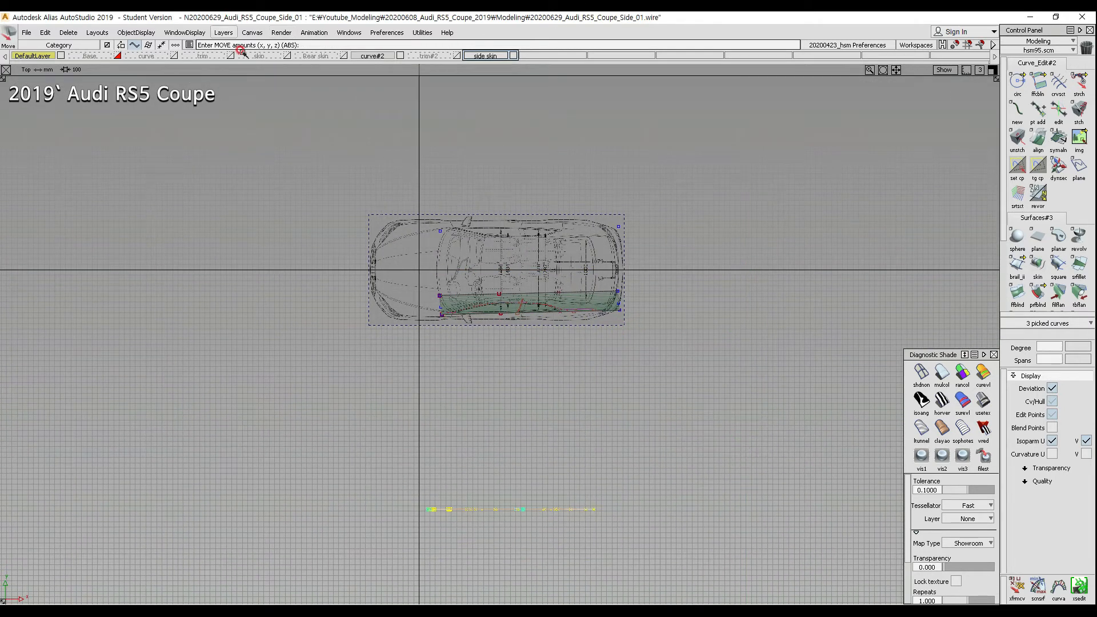
right_click_drag(439, 57, 423, 65)
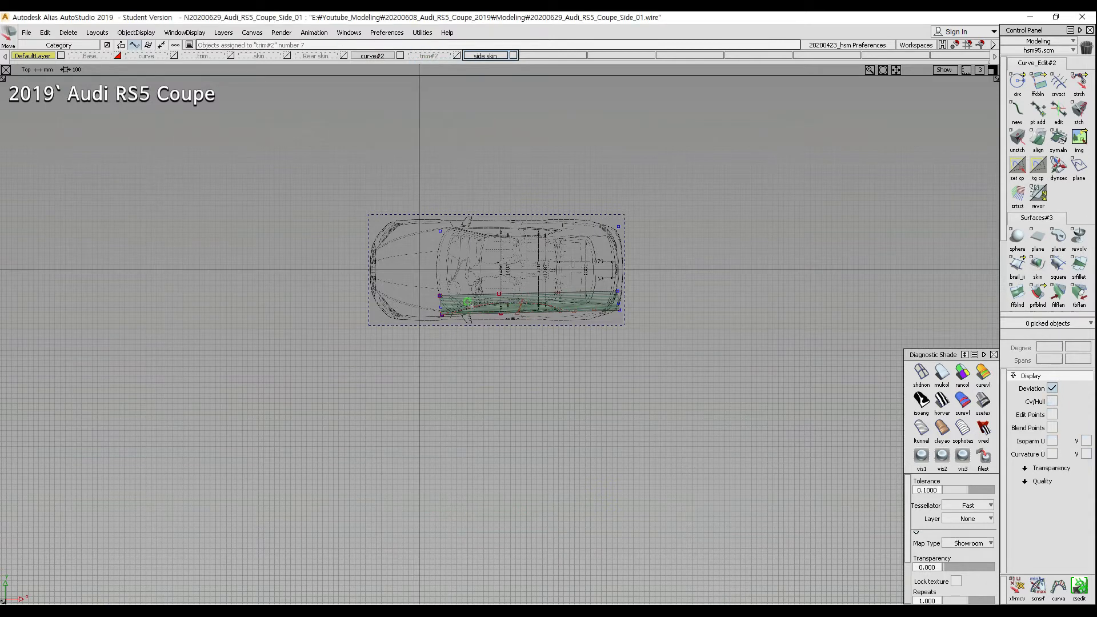
Step: Pick all three curves on surface on the rail surface
left_click_drag(467, 302, 529, 304, "ctrl+shift")
mouse_move(542, 344)
right_mouse_down("alt+shift")
mouse_move(588, 240)
mouse_move(560, 196)
right_mouse_up("alt+shift")
middle_click_drag(561, 196, 508, 165, "alt+shift")
right_click_drag(575, 245, 497, 194, "ctrl+shift")
mouse_move(496, 175)
left_mouse_down()
mouse_move(523, 214)
mouse_move(657, 226)
left_mouse_up()
left_click_drag(485, 247, 477, 297)
Step: Examine the projected window outline in perspective and against the top-view blueprint of the side window
right_click_drag(326, 228, 481, 208, "alt+shift")
middle_click_drag(731, 308, 395, 311, "alt+shift")
middle_click_drag(656, 227, 517, 252, "alt+shift")
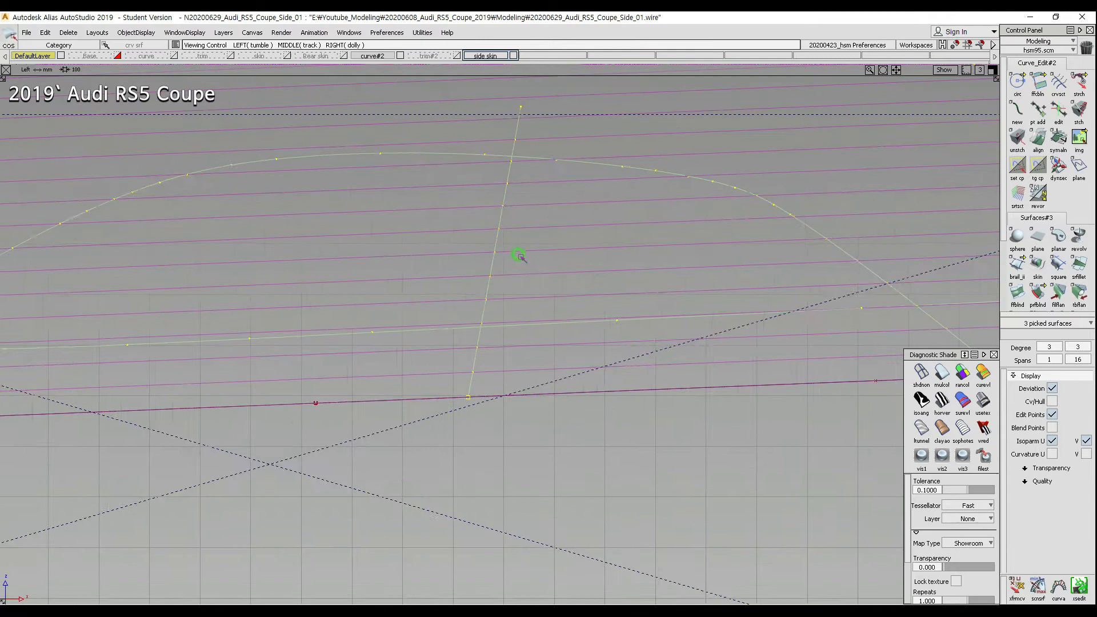
right_click_drag(612, 188, 614, 244, "ctrl+shift")
middle_click_drag(507, 196, 589, 402, "alt+shift")
right_click_drag(580, 346, 543, 360, "alt+shift")
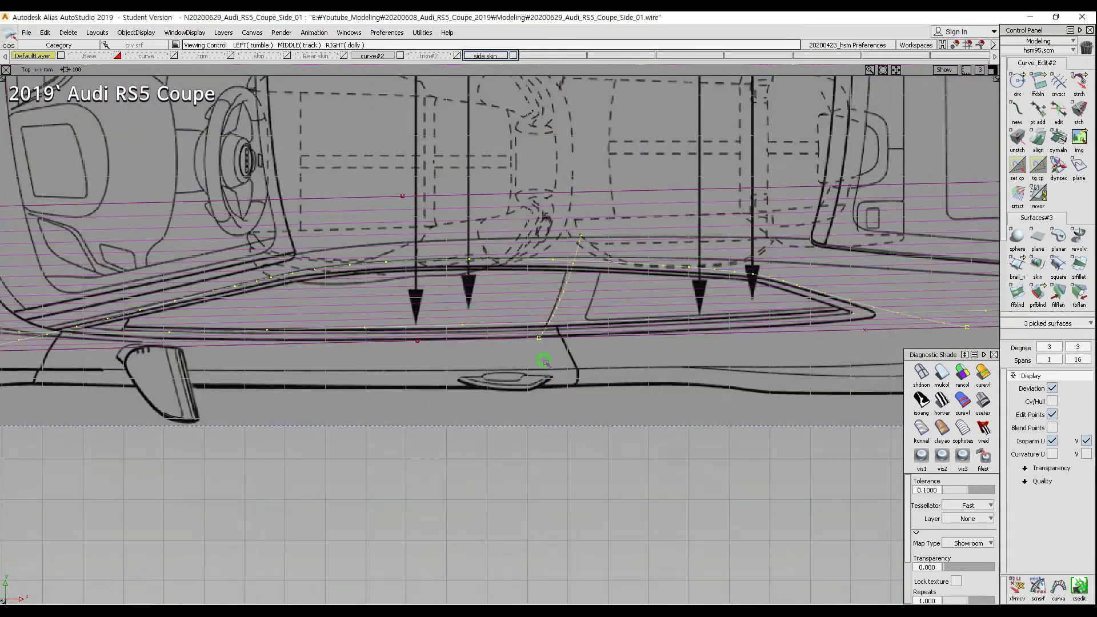
middle_click_drag(322, 398, 423, 382, "alt+shift")
left_click_drag(496, 254, 496, 304, "ctrl+shift")
left_click_drag(557, 347, 407, 271)
left_click_drag(406, 232, 410, 263)
right_click_drag(405, 318, 425, 316, "alt+shift")
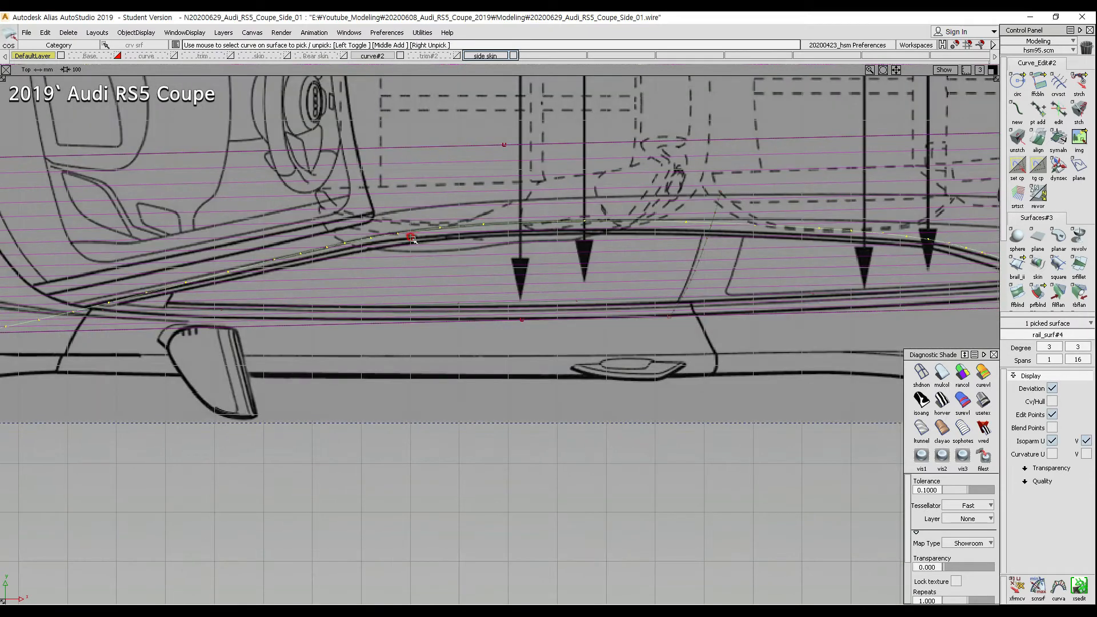
left_click(1051, 402)
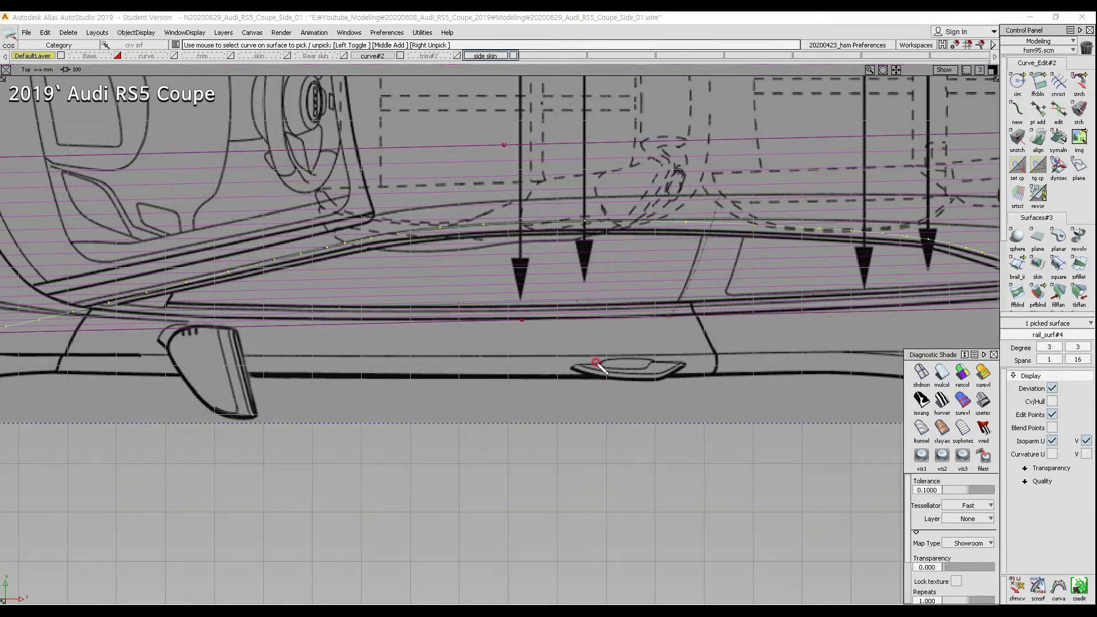
left_click_drag(393, 246, 980, 262)
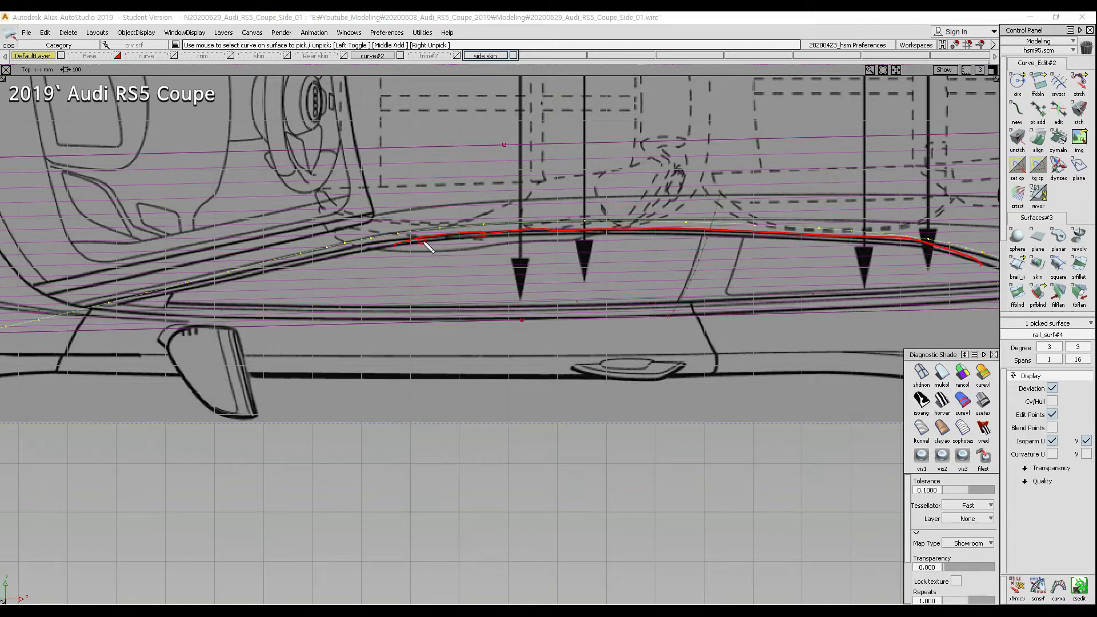
left_click_drag(388, 245, 179, 293)
left_click(326, 294)
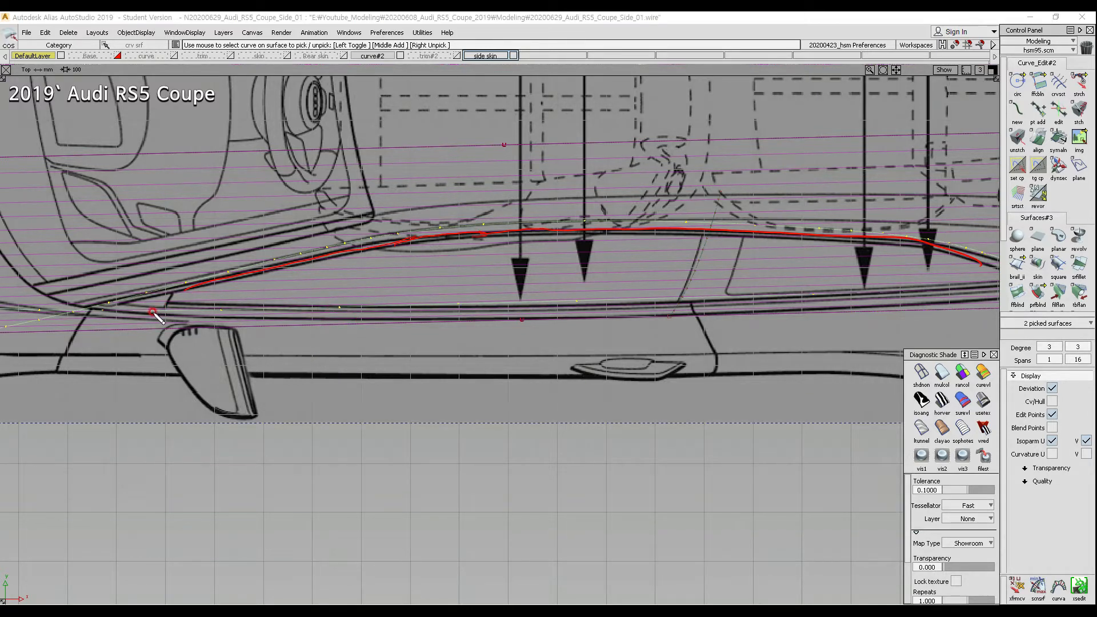
mouse_move(106, 310)
left_mouse_down()
mouse_move(368, 323)
mouse_move(957, 306)
left_mouse_up()
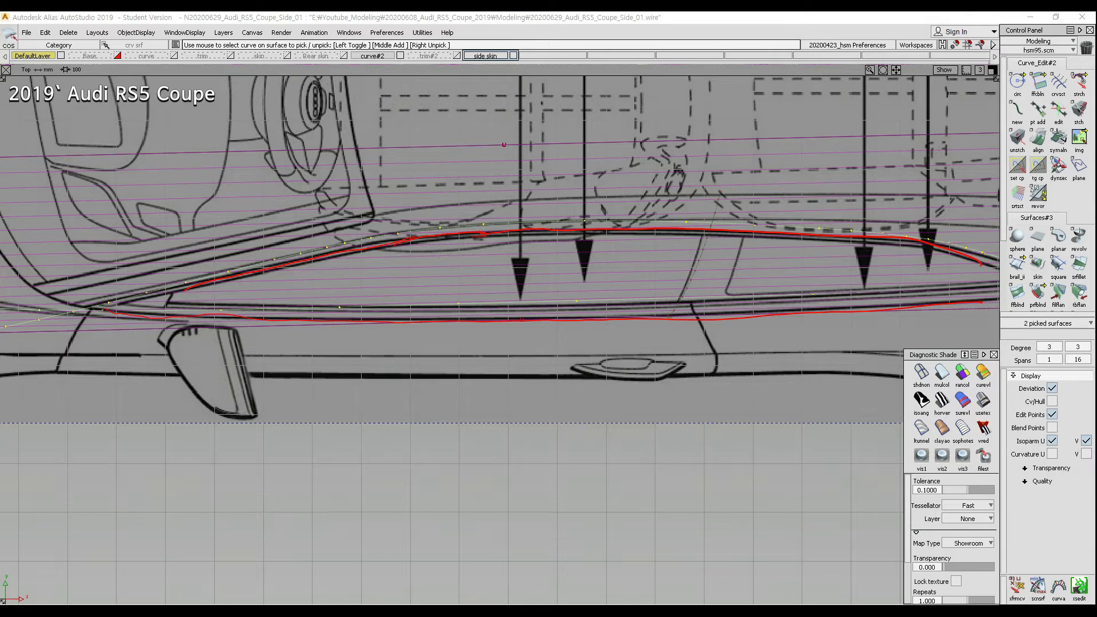
key("Escape")
Step: Compare the projected window curves with the top-view window drawing again and clear the selection
right_click_drag(316, 313, 281, 383, "alt+shift")
left_click_drag(422, 300, 396, 257, "ctrl+shift")
right_click_drag(366, 303, 492, 307, "alt+shift")
middle_click_drag(492, 308, 392, 225, "alt+shift")
left_click_drag(392, 225, 366, 217, "ctrl+shift")
left_click(374, 256)
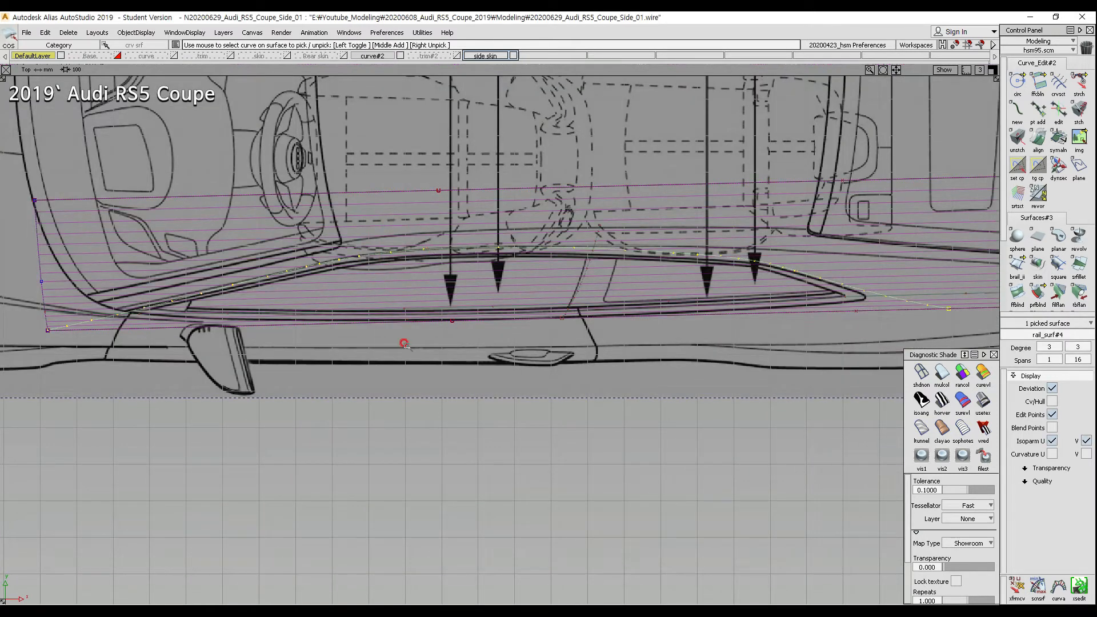
left_click_drag(416, 301, 389, 230, "ctrl+shift")
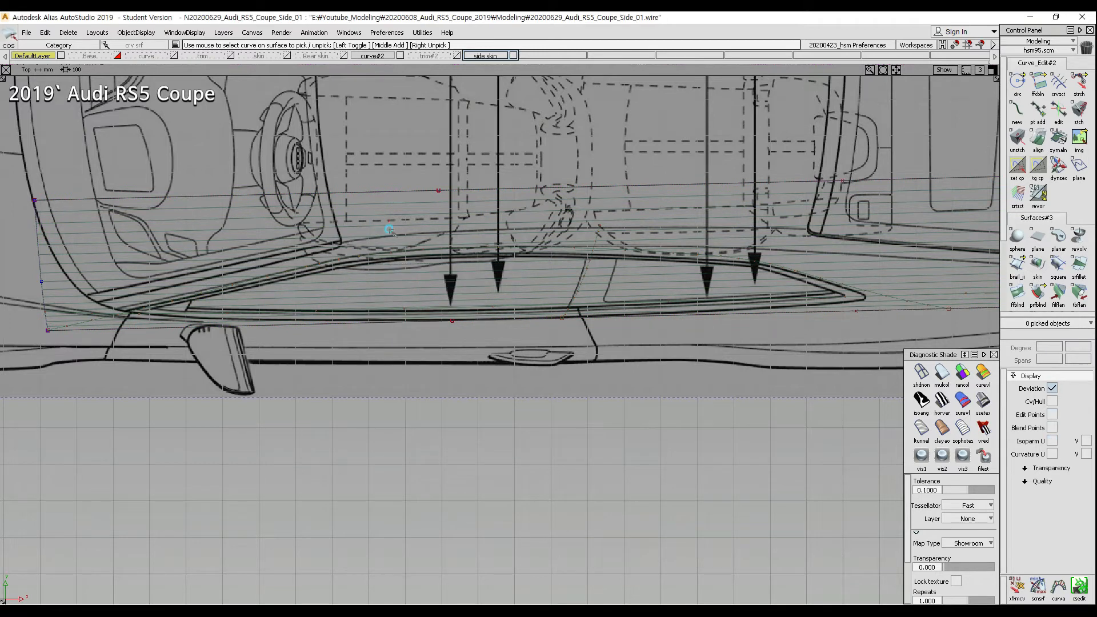
Step: Pick the projected upper window outline and beltline curves on the rail surface to check them against the top-view drawing
left_click(389, 230)
mouse_move(396, 298)
left_mouse_down("ctrl+shift")
mouse_move(392, 263)
mouse_move(419, 312)
mouse_move(391, 285)
left_mouse_up("ctrl+shift")
left_click(399, 311)
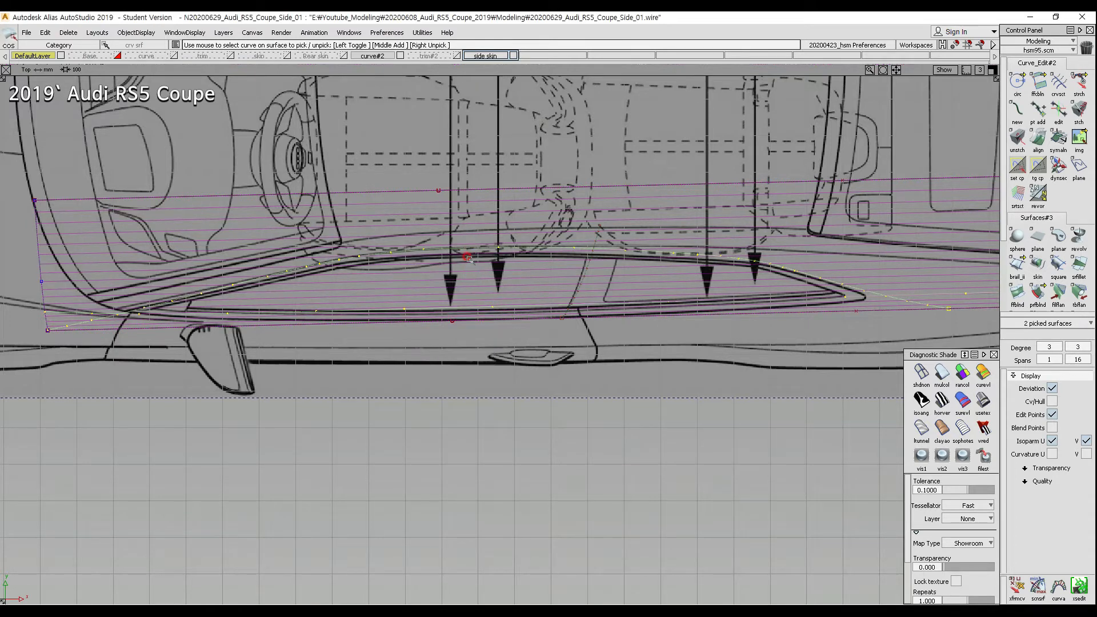
Step: Pick the curves that define the rail surface and move them slightly outward from the car's centreline in the top view
right_click_drag(443, 276, 482, 326, "alt+shift")
middle_click_drag(482, 326, 414, 331, "alt+shift")
left_click_drag(341, 372, 337, 285, "ctrl+shift")
left_click_drag(151, 240, 225, 372, "ctrl+shift")
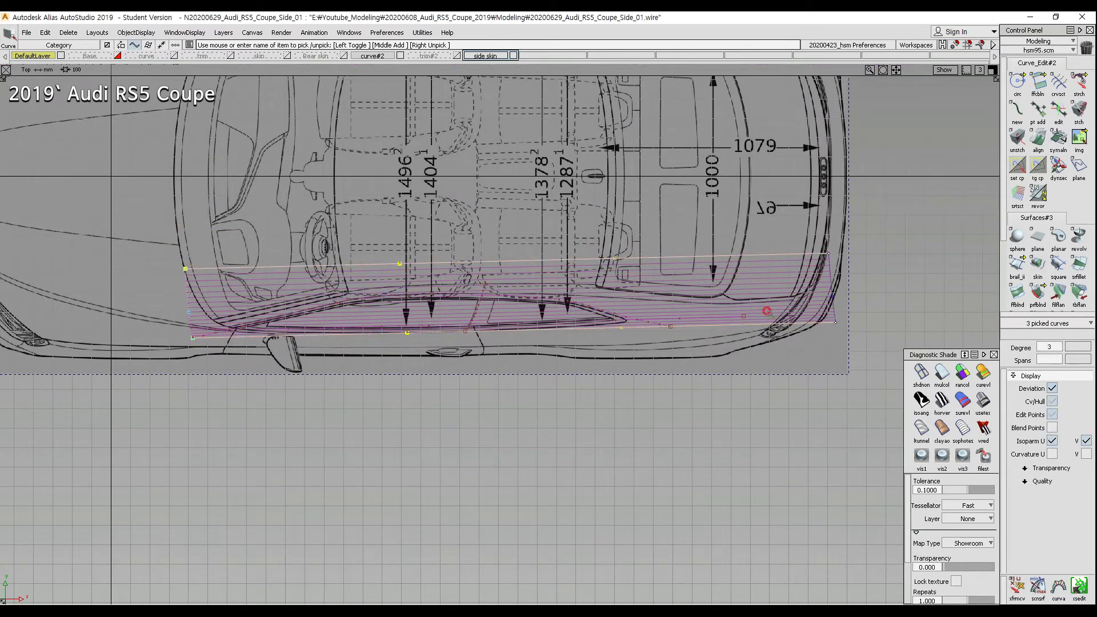
right_click_drag(510, 361, 544, 309, "alt+shift")
middle_click_drag(555, 329, 546, 259, "alt+shift")
right_click_drag(531, 316, 556, 295, "alt+shift")
middle_click_drag(552, 305, 494, 144, "alt+shift")
middle_click_drag(546, 389, 552, 369, "ctrl+shift")
right_click_drag(552, 367, 553, 378)
right_click(554, 376)
Step: Pick the upper window outline and the beltline curve in turn and compare each with the top-view window drawing
mouse_move(555, 384)
left_mouse_down("ctrl+shift")
mouse_move(554, 227)
mouse_move(529, 230)
mouse_move(530, 254)
left_mouse_up("ctrl+shift")
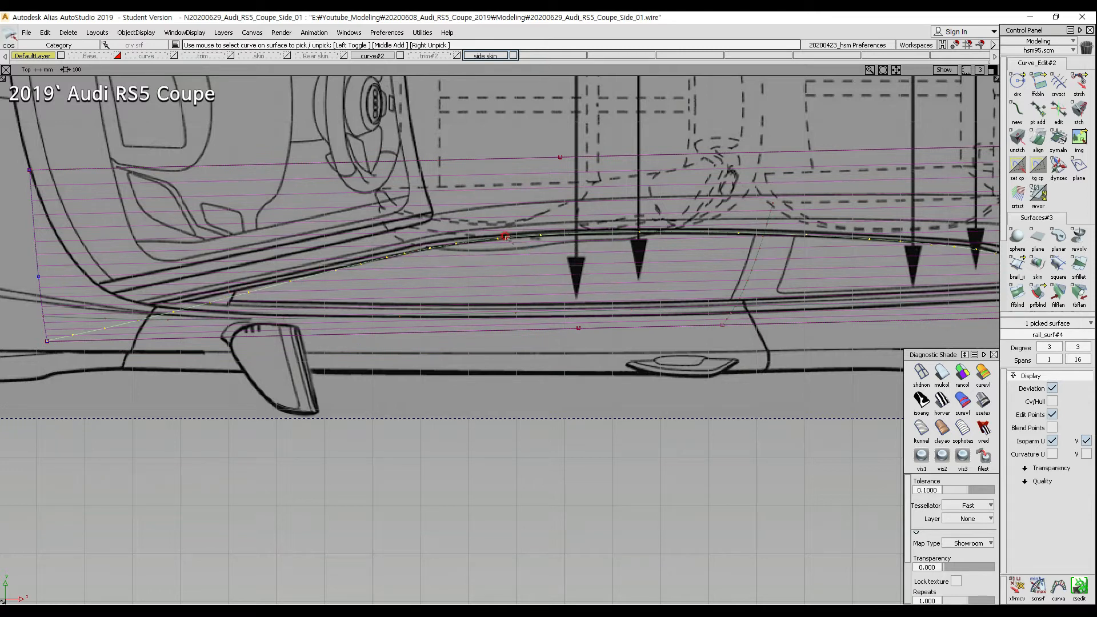
middle_click_drag(807, 243, 552, 242, "alt+shift")
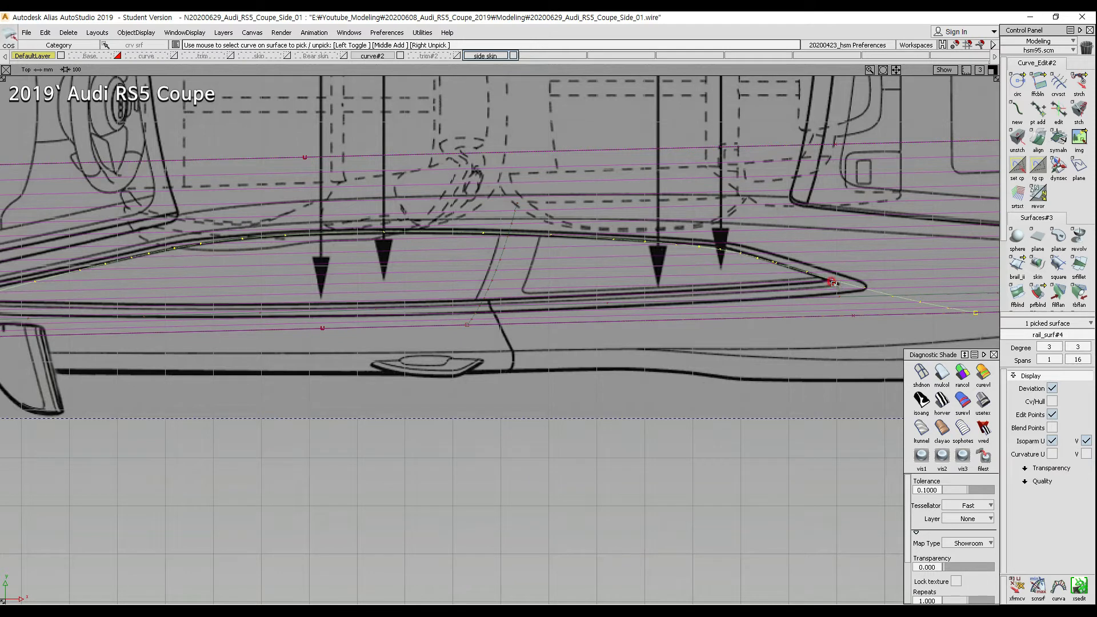
middle_click_drag(605, 267, 997, 284, "alt+shift")
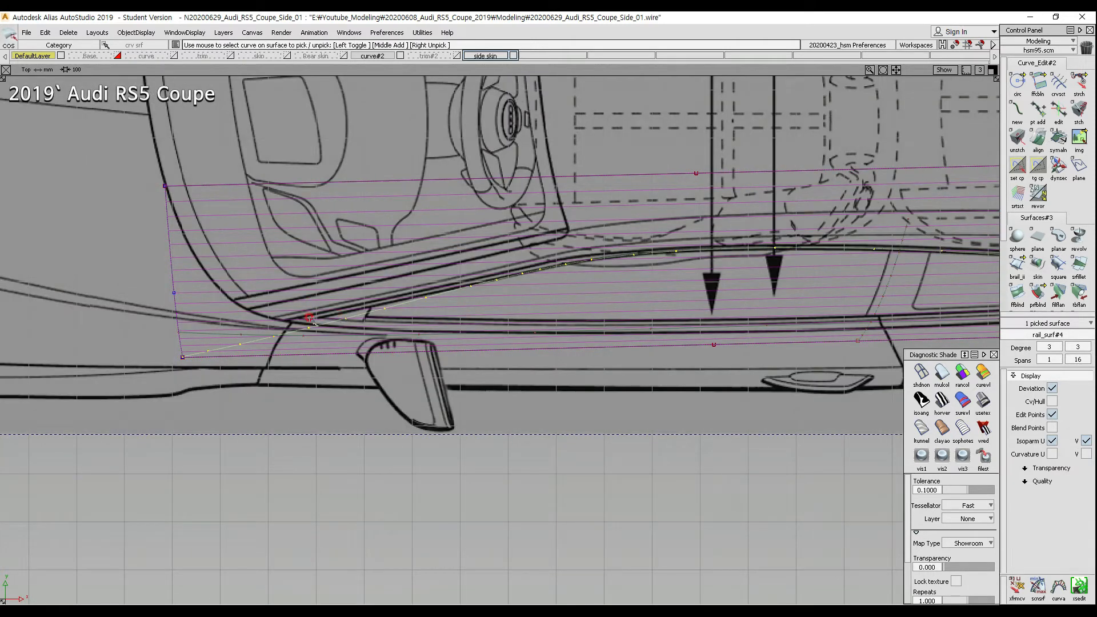
mouse_move(568, 365)
left_mouse_down("ctrl+shift")
mouse_move(565, 337)
mouse_move(532, 326)
left_mouse_up("ctrl+shift")
left_click(532, 331)
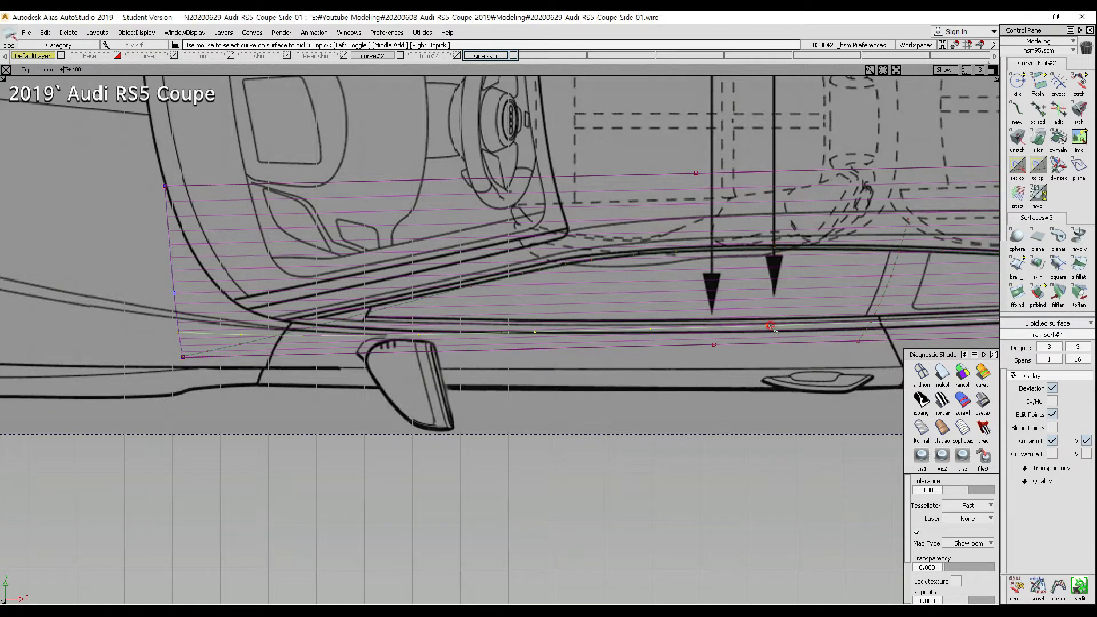
middle_click_drag(780, 335, 550, 331, "alt+shift")
right_click_drag(551, 332, 546, 375, "alt+shift")
Step: Pick the interior CVs of the upper and lower rail curves and move them outward to increase the side surface's bulge
left_click_drag(518, 438, 515, 342, "ctrl+shift")
left_click_drag(408, 164, 445, 163, "ctrl+shift")
left_click_drag(327, 142, 857, 444)
right_click_drag(679, 380, 584, 382, "alt+shift")
middle_click_drag(581, 382, 509, 374, "alt+shift")
left_click_drag(663, 238, 704, 240, "ctrl+shift")
left_click_drag(619, 175, 795, 423)
mouse_move(644, 369)
middle_mouse_down("alt+shift")
mouse_move(472, 387)
mouse_move(740, 363)
middle_mouse_up("alt+shift")
middle_click_drag(582, 402, 583, 372, "ctrl+shift")
right_click_drag(583, 372, 589, 385)
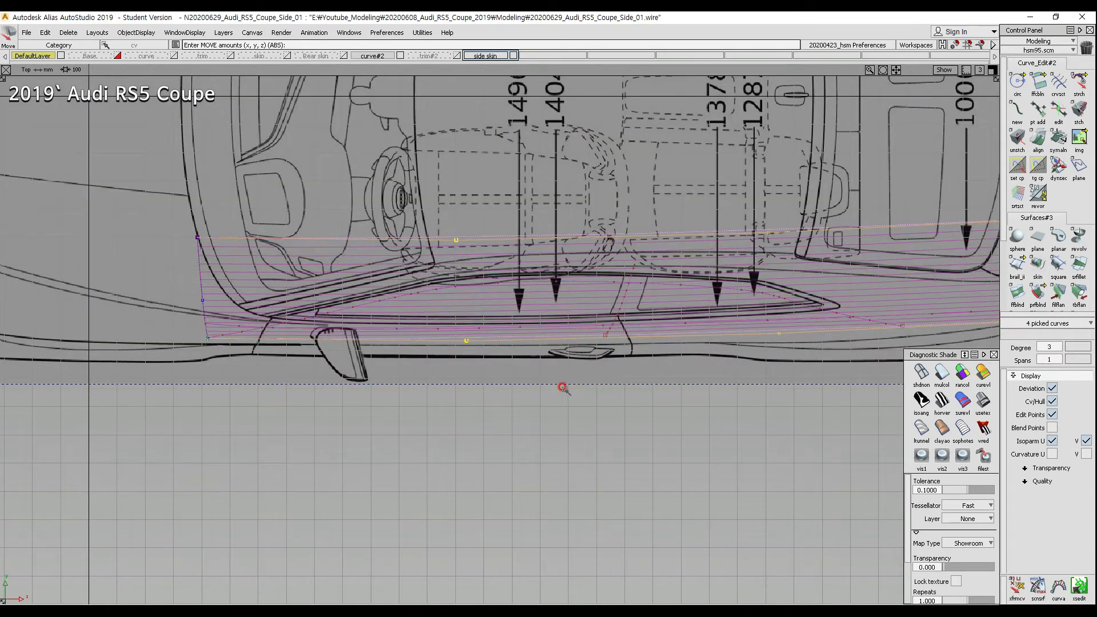
Step: Compare the upper outline and beltline with the drawing along the whole length of the side window
left_click_drag(558, 387, 553, 348, "ctrl+shift")
mouse_move(539, 303)
left_mouse_down("ctrl+shift")
mouse_move(528, 272)
mouse_move(524, 302)
left_mouse_up("ctrl+shift")
middle_click_drag(501, 302, 555, 359, "alt+shift")
right_click_drag(498, 318, 527, 317, "alt+shift")
middle_click_drag(373, 378, 364, 358, "alt+shift")
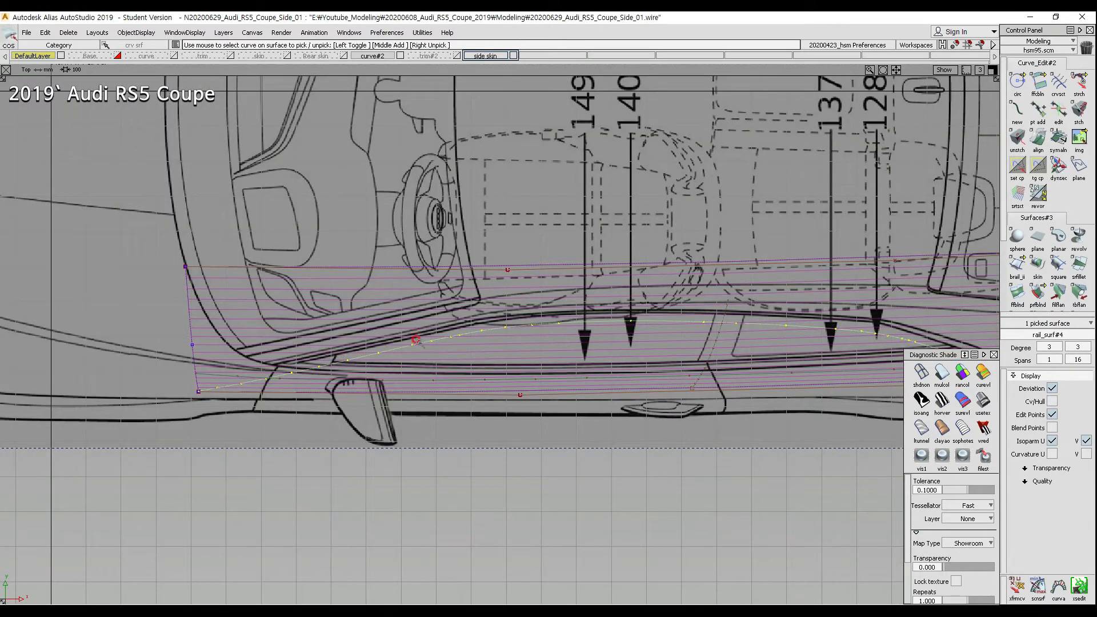
left_click(574, 317)
left_click(532, 383)
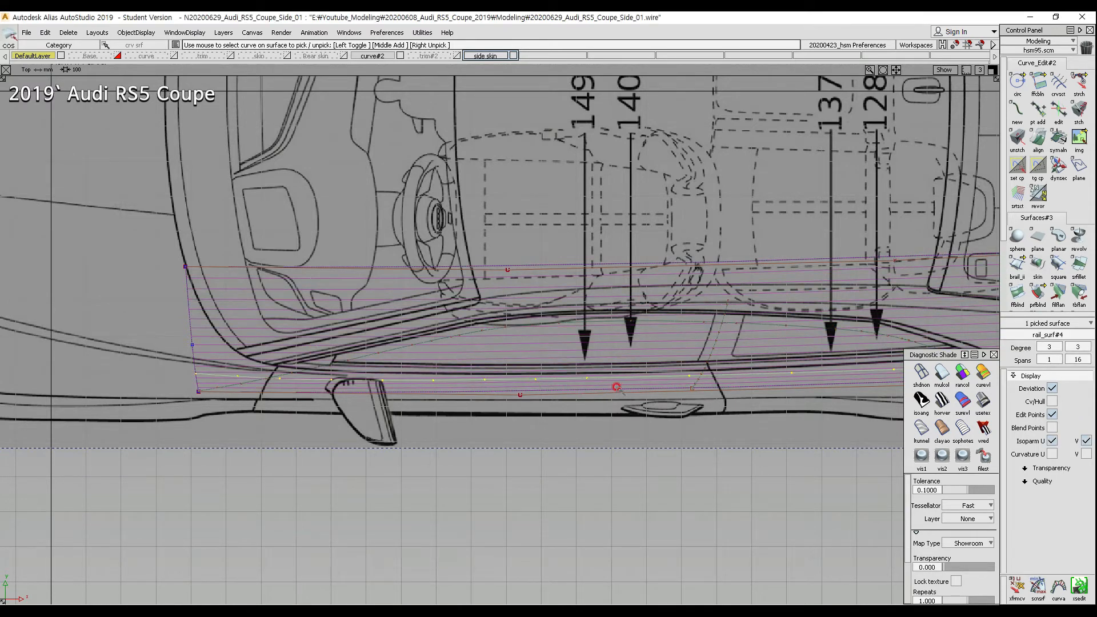
middle_click_drag(636, 382, 508, 366, "alt+shift")
middle_click_drag(722, 362, 474, 371, "alt+shift")
middle_click_drag(323, 297, 486, 298, "alt+shift")
Step: Pick all the rail surface's construction curves together and shift them slightly inward toward the car's centreline
left_click_drag(503, 363, 479, 298, "ctrl+shift")
middle_click_drag(478, 296, 816, 256, "alt+shift")
right_click_drag(431, 273, 394, 273, "alt+shift")
middle_click_drag(505, 362, 374, 345, "alt+shift")
left_click_drag(170, 219, 1082, 413, "ctrl+shift")
middle_click_drag(363, 317, 543, 411, "alt+shift")
right_click_drag(451, 352, 489, 353, "alt+shift")
middle_click_drag(586, 444, 526, 337, "alt+shift")
middle_click_drag(548, 465, 549, 424, "ctrl+shift")
right_click_drag(553, 443, 555, 436)
Step: Pick the upper window outline and examine its fit to the drawing toward the window's rear corner
left_click_drag(421, 383, 431, 241, "ctrl+shift")
left_click_drag(456, 303, 419, 272, "ctrl+shift")
left_click_drag(363, 300, 338, 344)
middle_click_drag(766, 278, 456, 277, "alt+shift")
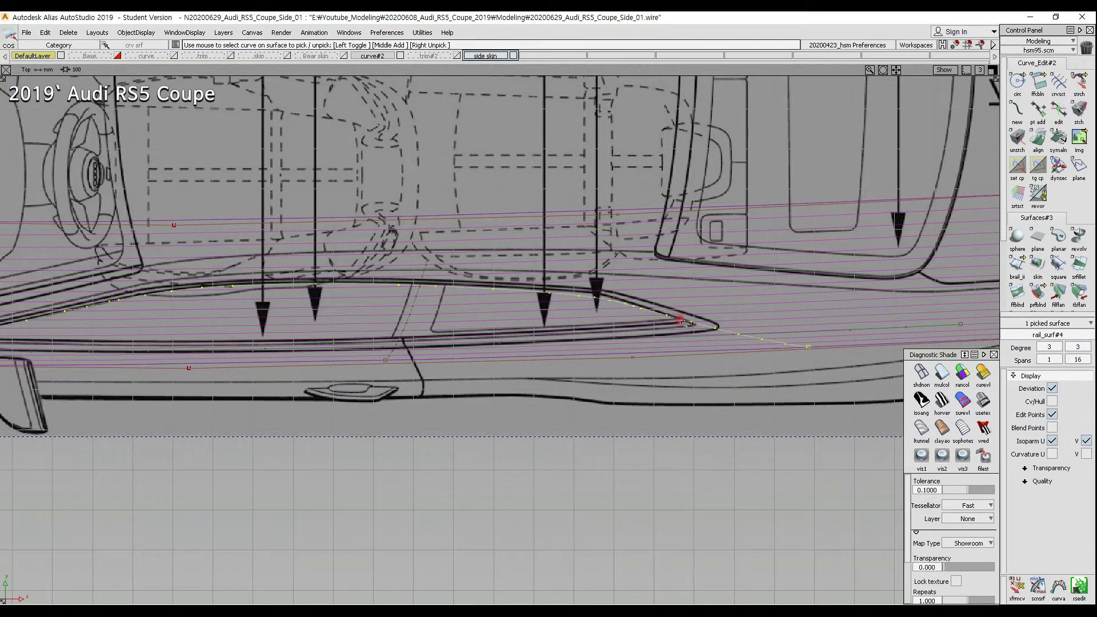
middle_click_drag(681, 321, 492, 343, "alt+shift")
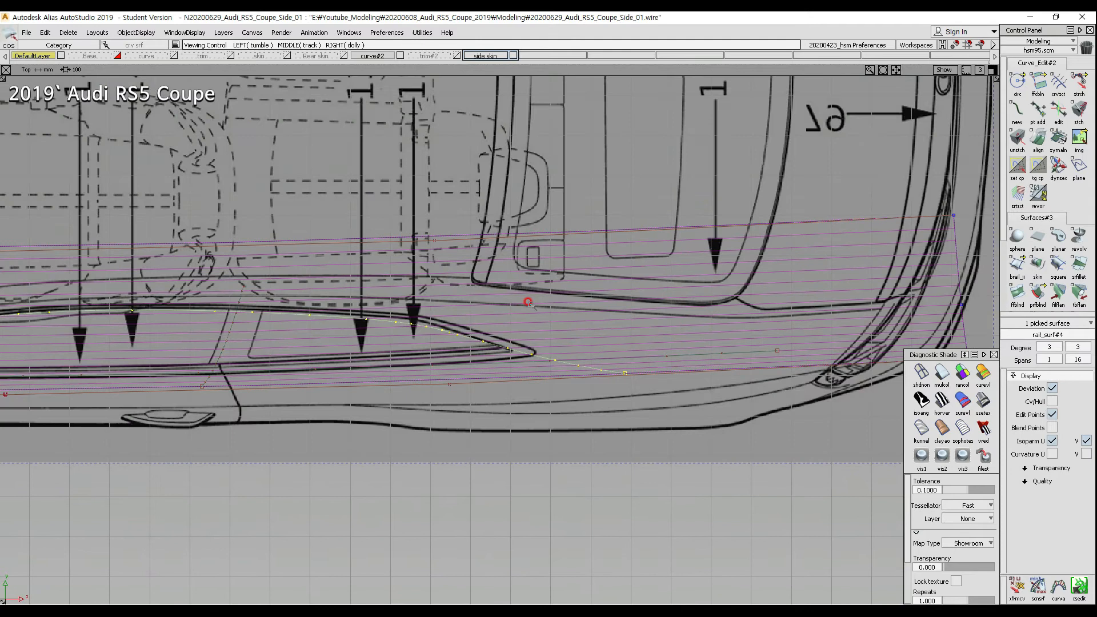
middle_click_drag(528, 303, 274, 319, "alt+shift")
Step: Pick the rear end CVs of the upper and lower rail curves and move them slightly inward
left_click_drag(686, 215, 725, 216, "ctrl+shift")
left_click(724, 360)
left_click_drag(742, 404, 743, 404)
left_click_drag(742, 404, 670, 306, "ctrl+shift")
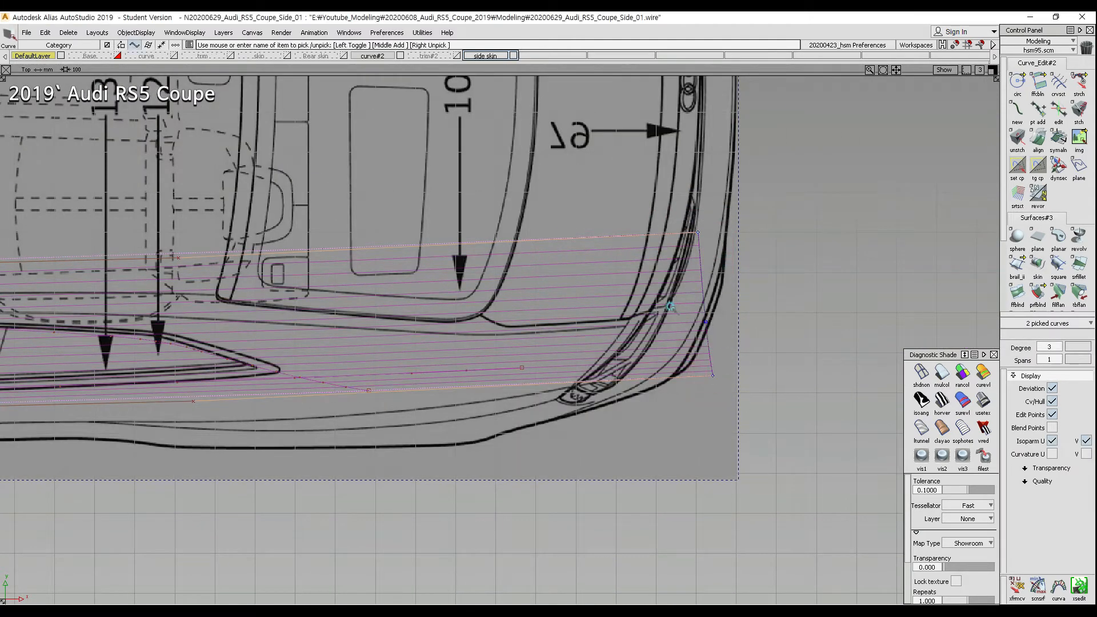
left_click_drag(775, 402, 789, 321, "ctrl+shift")
right_click_drag(788, 322, 788, 315)
Step: Check the upper window outline against the blueprint around the rear quarter of the side window
middle_click_drag(174, 344, 342, 333, "alt+shift")
left_click_drag(353, 371, 295, 336, "ctrl+shift")
left_click(321, 325)
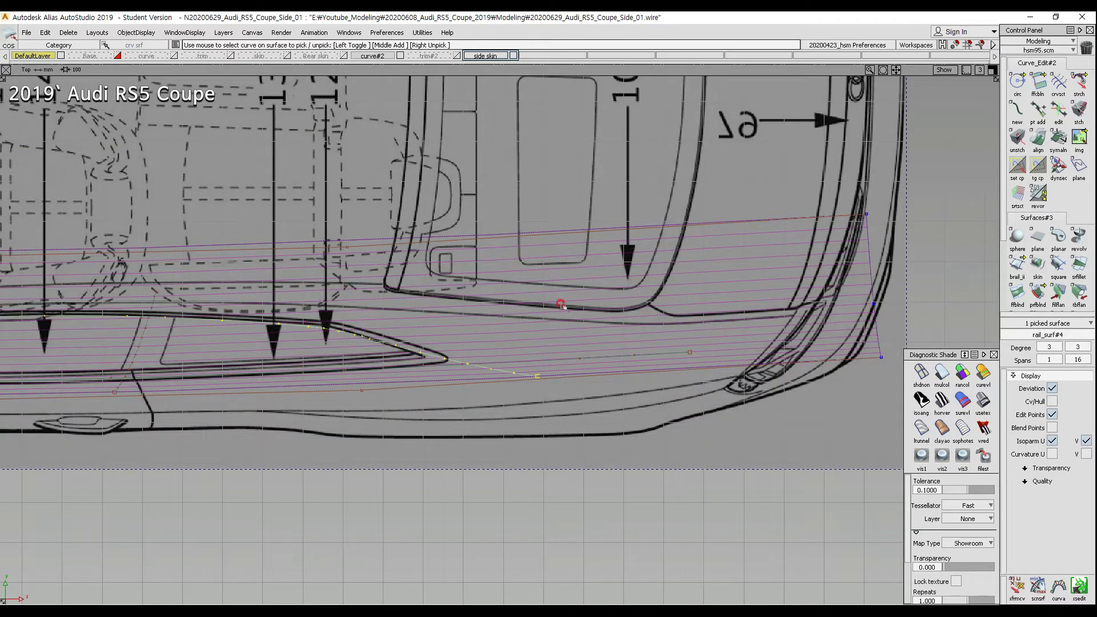
middle_click_drag(710, 269, 649, 274, "alt+shift")
middle_click_drag(349, 278, 526, 274, "alt+shift")
Step: Pick the rear interior CV of the upper rail curve and move it slightly inward
left_click_drag(412, 284, 429, 230, "ctrl+shift")
left_click_drag(448, 231, 505, 267)
middle_click_drag(534, 277, 549, 295, "ctrl+shift")
right_click_drag(549, 297, 550, 294)
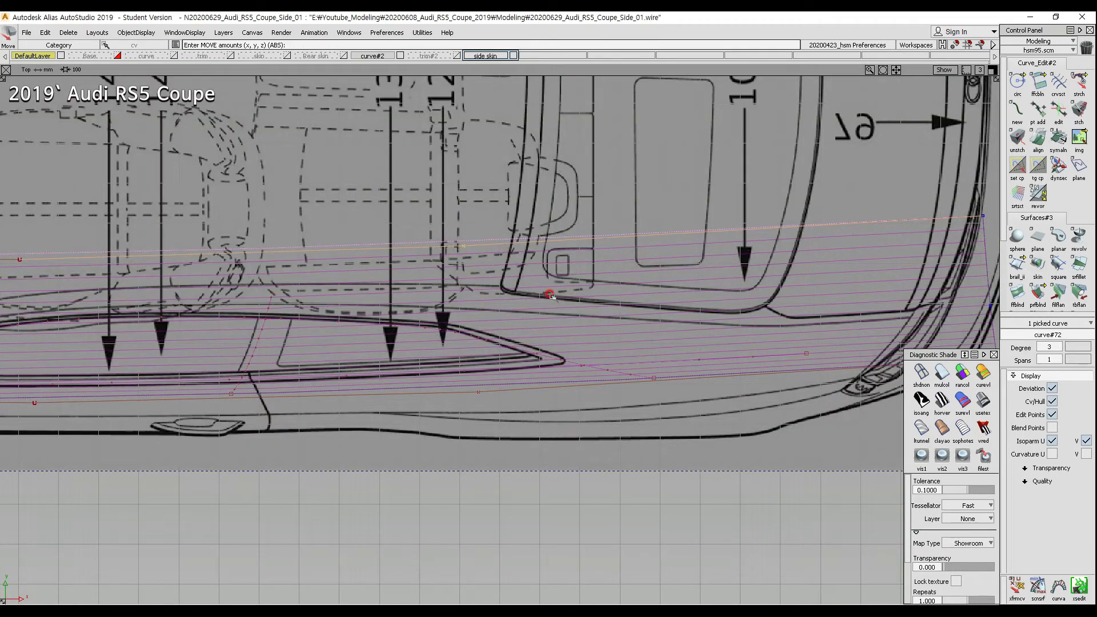
Step: Compare the upper outline and then the beltline curve with the window drawing from the rear corner to the front
left_click_drag(447, 321, 404, 301, "ctrl+shift")
left_click_drag(404, 315, 421, 344)
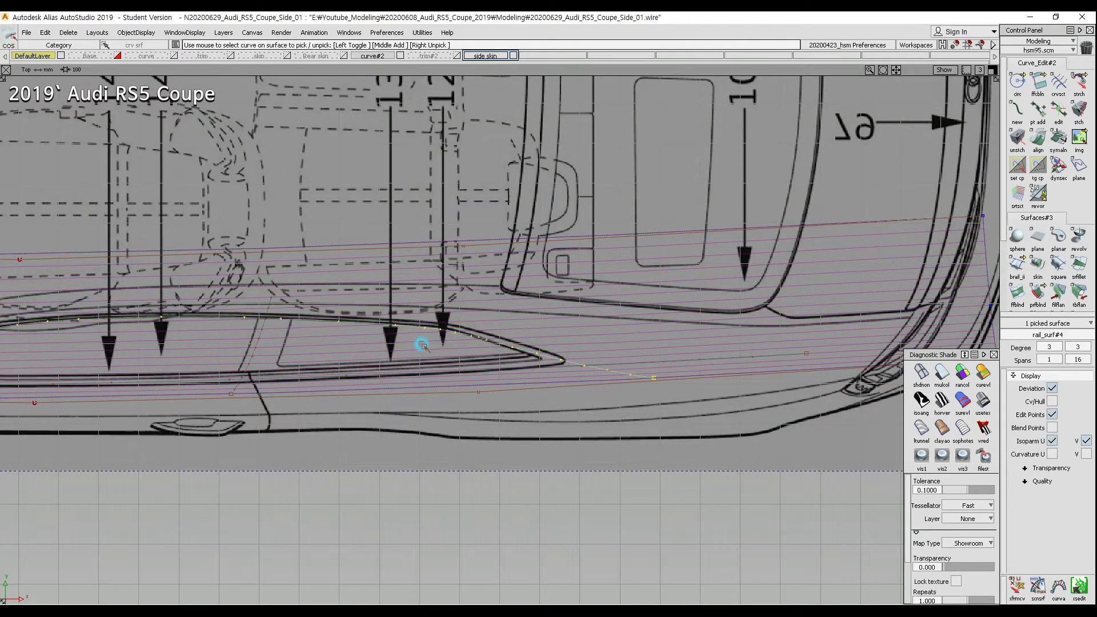
middle_click_drag(375, 324, 494, 325, "alt+shift")
right_click_drag(495, 325, 717, 365, "alt+shift")
middle_click_drag(717, 365, 958, 294, "alt+shift")
middle_click_drag(344, 294, 345, 294, "alt+shift")
left_click_drag(387, 320, 390, 279, "ctrl+shift")
left_click(480, 312)
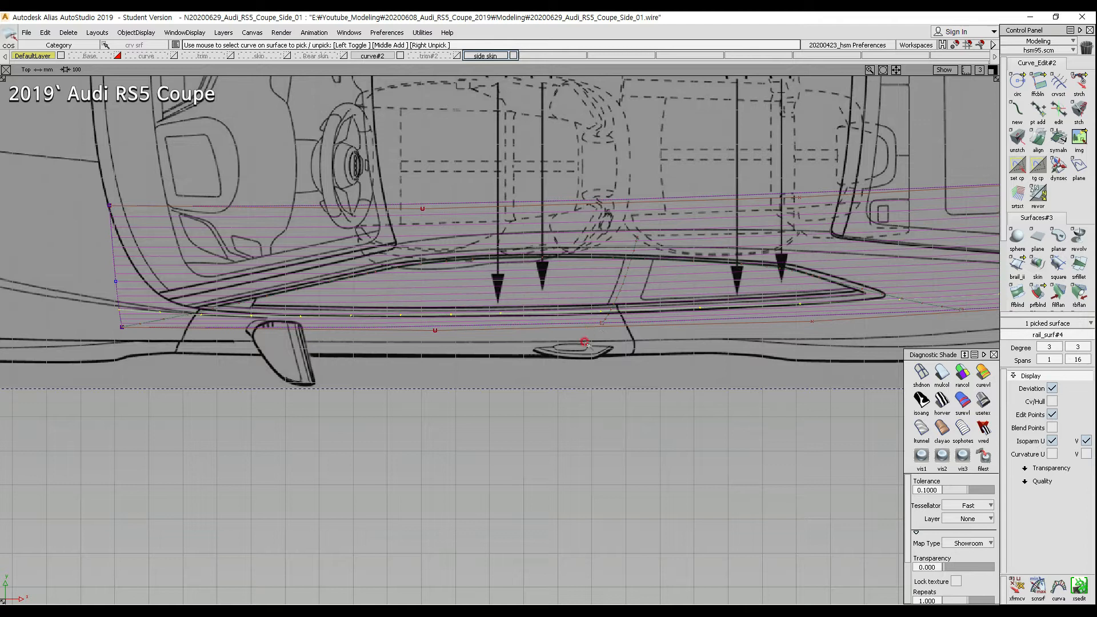
middle_click_drag(191, 294, 294, 299, "alt+shift")
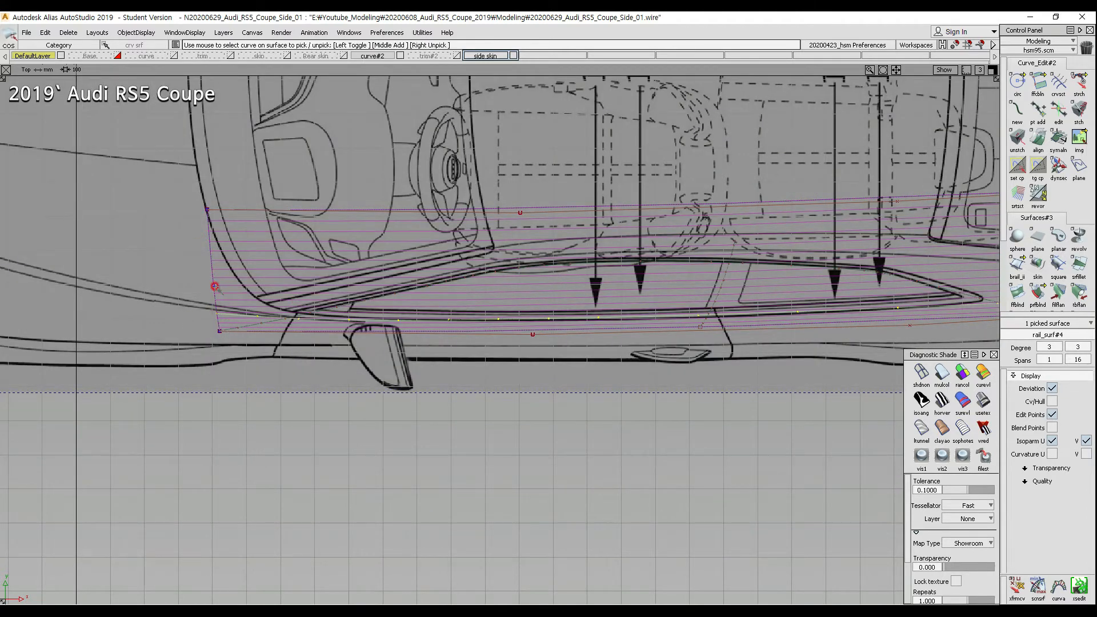
Step: Set the front profile curve's pivot at its upper end in perspective and rotate the curve about 2.2 degrees around X
right_click_drag(543, 302, 518, 343, "alt+shift")
left_click_drag(515, 392, 514, 285, "ctrl+shift")
left_click_drag(264, 245, 277, 278, "ctrl+shift")
left_click(289, 286)
right_click_drag(394, 256, 450, 239, "ctrl+shift")
left_click_drag(454, 252, 536, 315, "alt+shift")
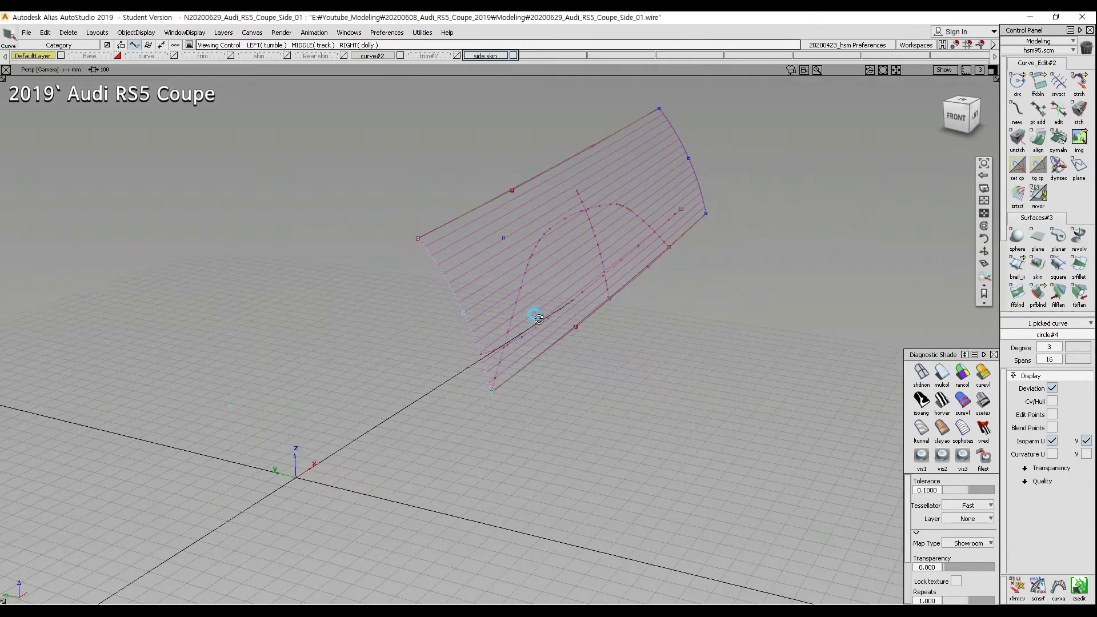
middle_click_drag(328, 302, 390, 237, "ctrl+shift")
left_click(420, 228, "ctrl")
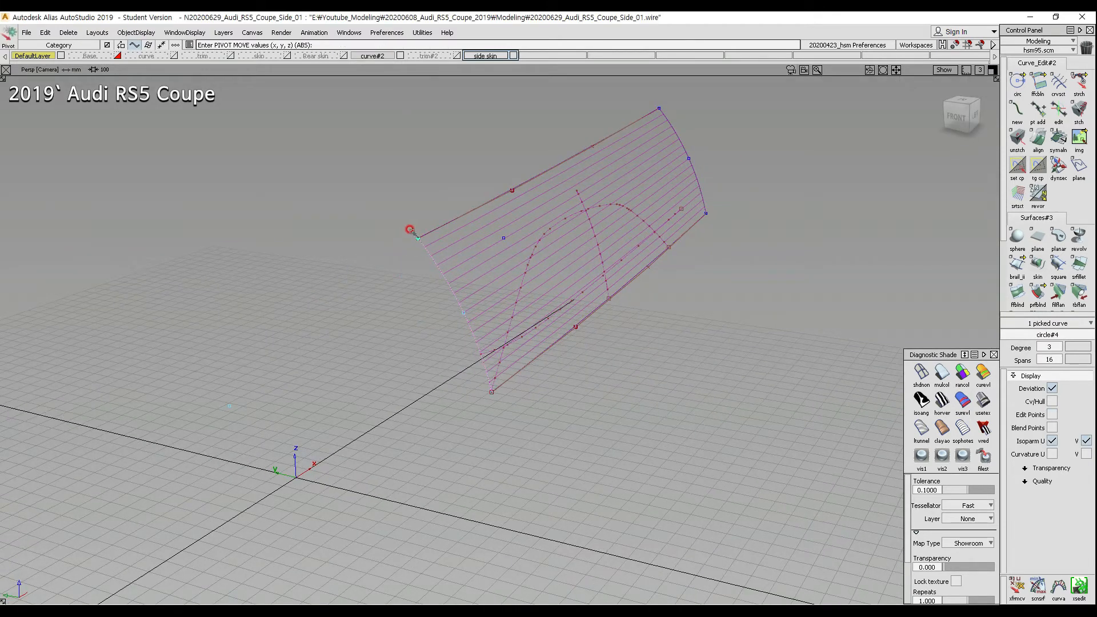
middle_click_drag(567, 344, 571, 362, "ctrl+shift")
left_click_drag(571, 361, 572, 363)
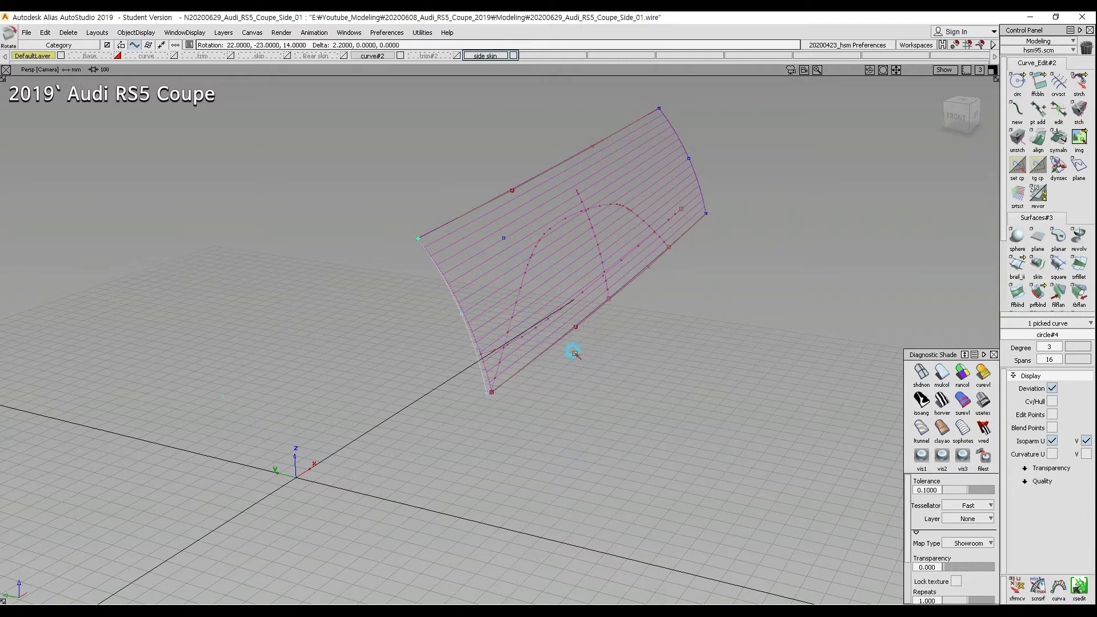
Step: Snap the front end CV of the lower rail curve to the lower end of the rotated front profile curve
mouse_move(492, 395)
left_mouse_down("ctrl+shift")
mouse_move(492, 349)
mouse_move(478, 370)
mouse_move(503, 398)
left_mouse_up("ctrl+shift")
middle_click_drag(516, 486, 507, 420, "ctrl+shift")
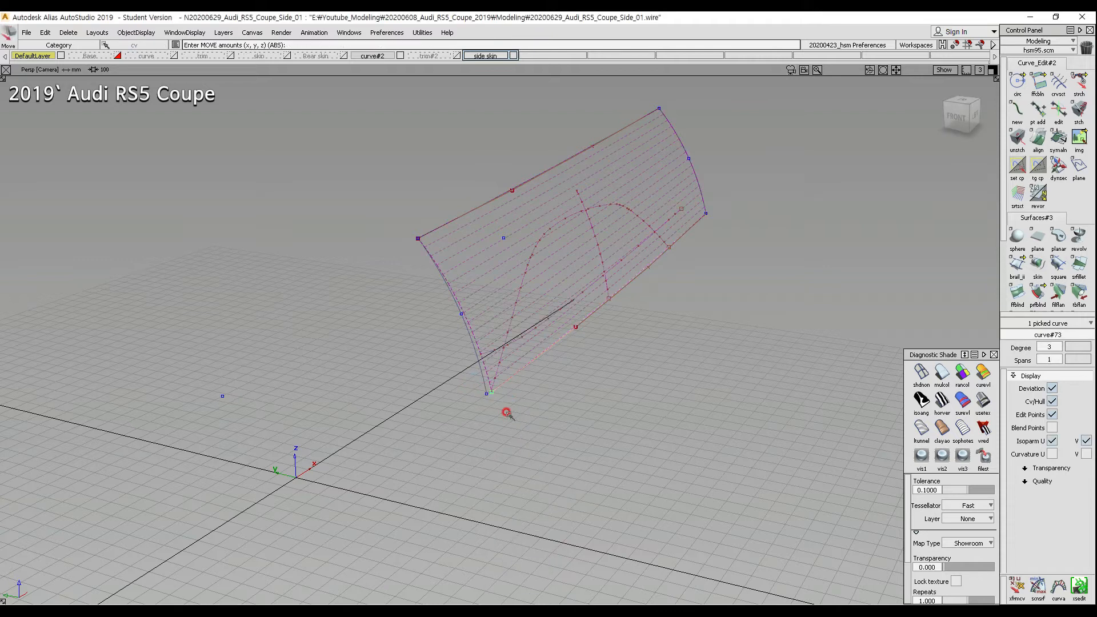
left_click(476, 409)
middle_click_drag(574, 298, 570, 350, "ctrl+shift")
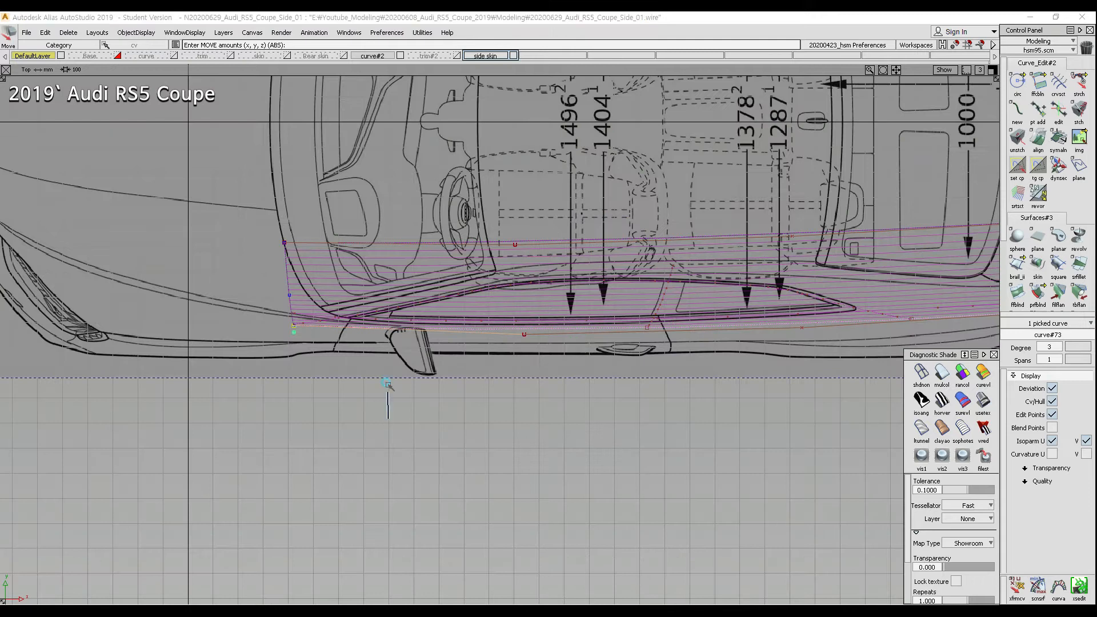
Step: Check the upper outline and beltline curves against the top-view drawing near the window's front corner
mouse_move(381, 346)
left_mouse_down("ctrl+shift")
mouse_move(361, 315)
mouse_move(374, 337)
left_mouse_up("ctrl+shift")
right_click_drag(388, 325, 338, 326, "alt+shift")
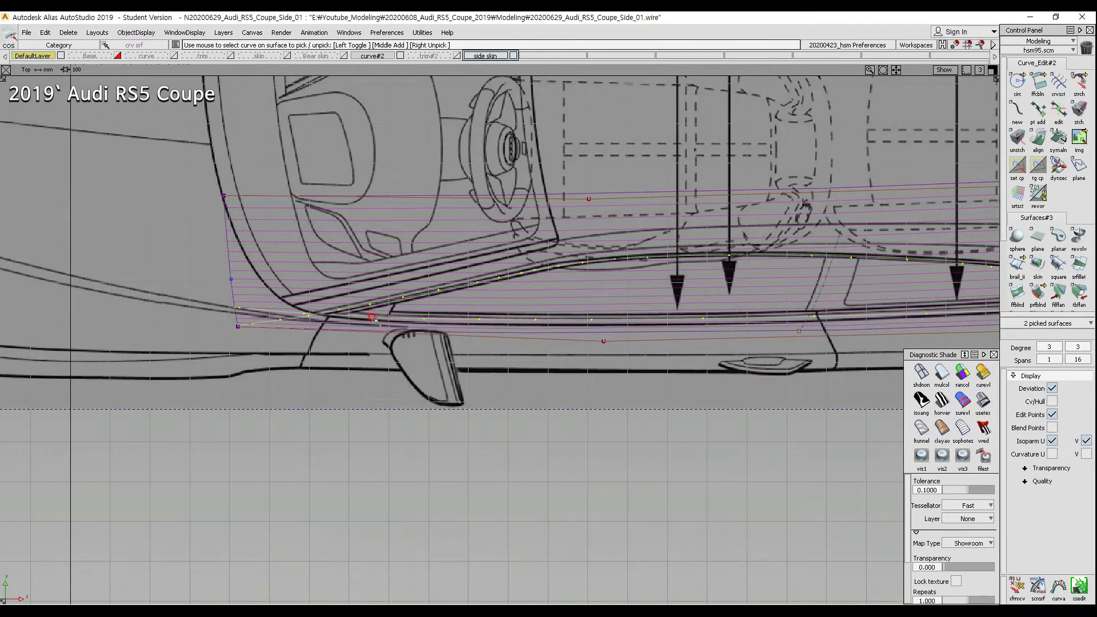
middle_click_drag(287, 306, 378, 316, "alt+shift")
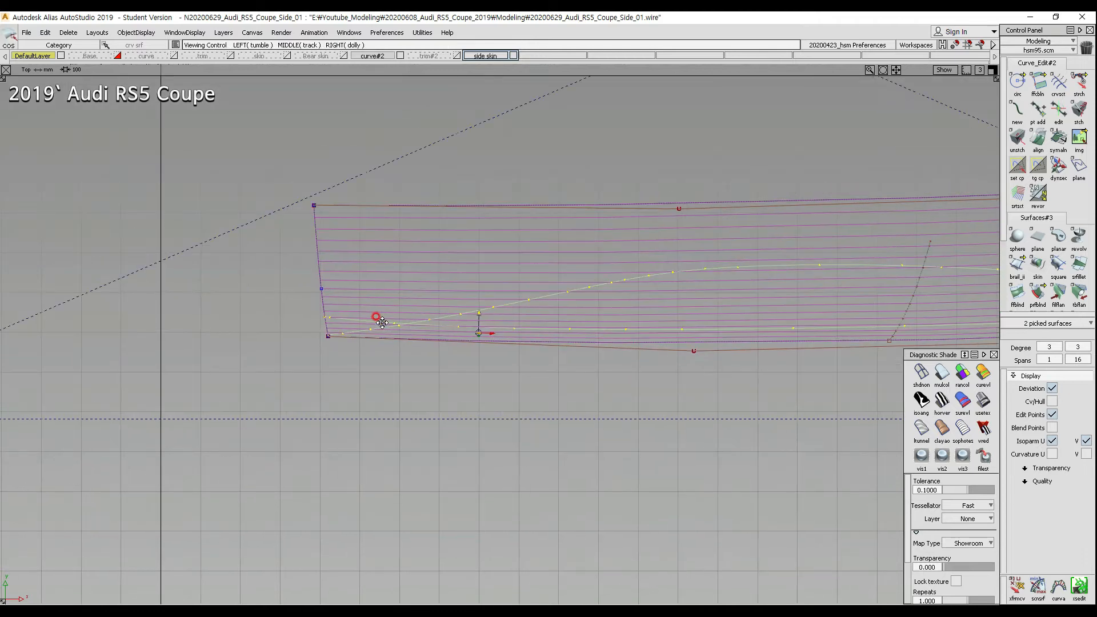
left_click_drag(474, 333, 496, 304, "ctrl+shift")
left_click(565, 302)
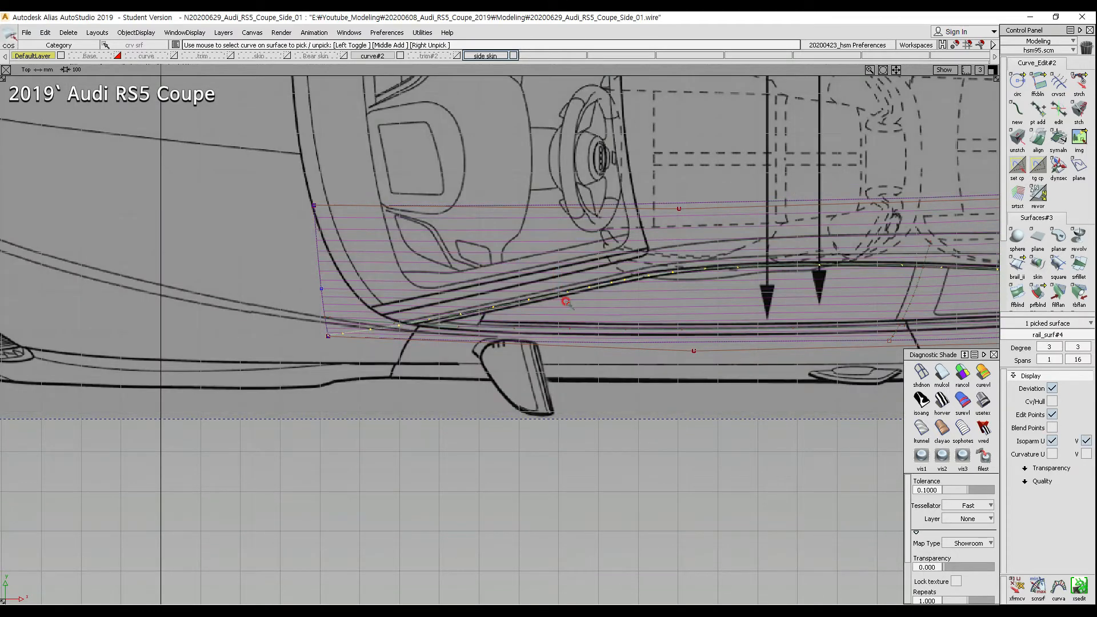
Step: Pick the front profile curve with the rail curves' front end CVs and move them slightly outward in the top view
left_click_drag(281, 335, 297, 309, "ctrl+shift")
left_click_drag(320, 186, 293, 184, "ctrl+shift")
left_click_drag(290, 186, 343, 226)
left_click_drag(284, 310, 373, 353)
left_click_drag(303, 269, 331, 316, "ctrl+shift")
left_click_drag(361, 277, 300, 337)
right_click_drag(232, 302, 233, 251, "ctrl+shift")
left_click_drag(234, 251, 234, 253)
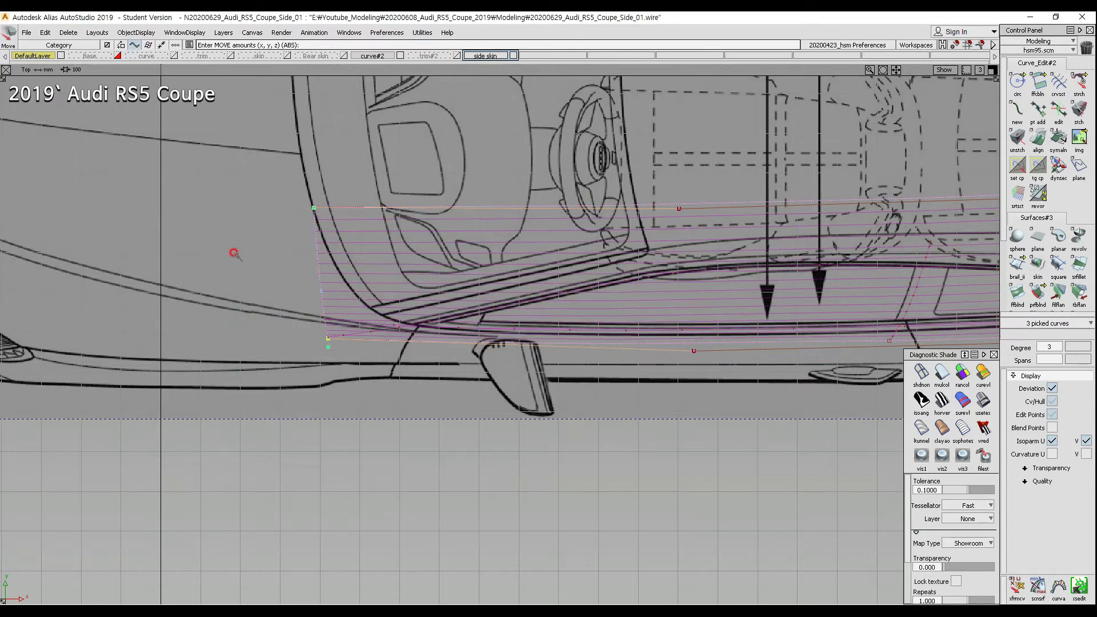
right_click_drag(234, 254, 236, 255)
Step: Pick the upper outline and the beltline in turn to review how each follows the side window drawing
left_click_drag(361, 366, 367, 286, "ctrl+shift")
left_click_drag(567, 349, 501, 275, "ctrl+shift")
left_click(513, 318)
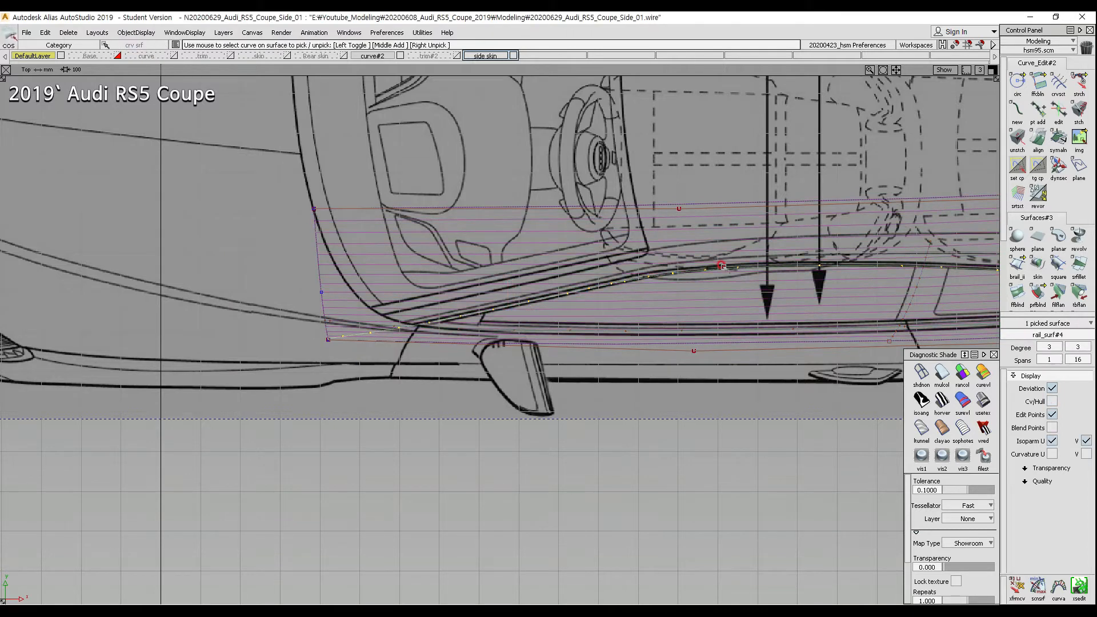
left_click_drag(318, 368, 307, 218, "ctrl+shift")
left_click_drag(258, 209, 357, 370, "ctrl+shift")
left_click_drag(515, 420, 521, 337, "ctrl+shift")
left_click_drag(797, 423, 738, 337, "ctrl+shift")
left_click(715, 335)
middle_click_drag(780, 367, 544, 367, "alt+shift")
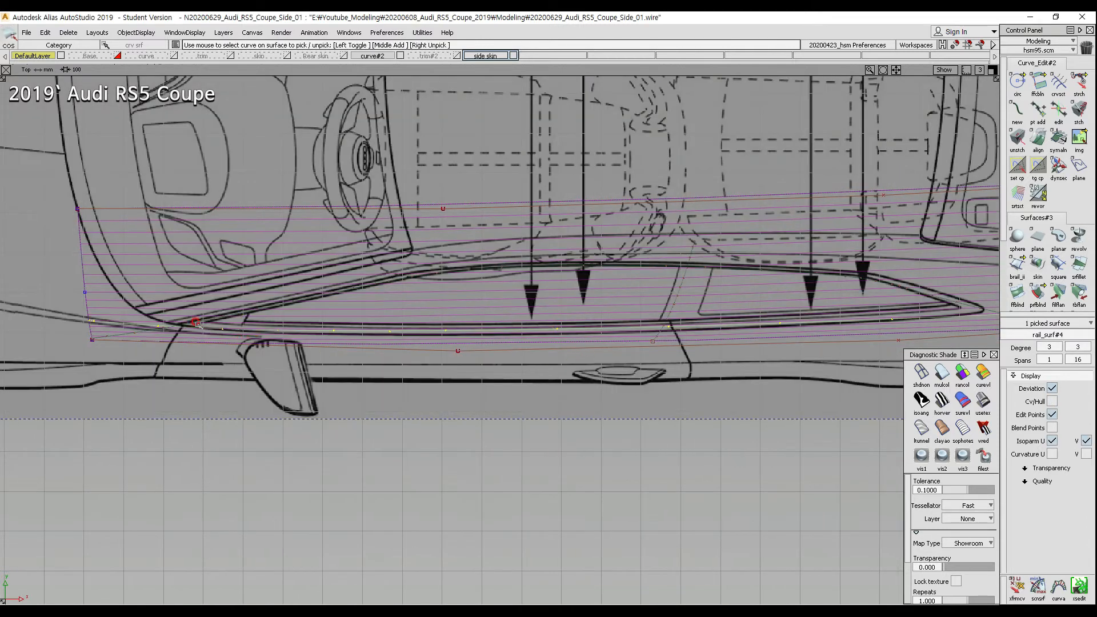
Step: Pick the two interior CVs of the lower rail curve and move them outward
left_click_drag(429, 343, 518, 377, "ctrl+shift")
middle_click_drag(661, 385, 465, 384, "alt+shift")
left_click_drag(674, 306, 730, 370)
middle_click_drag(462, 431, 465, 376, "ctrl+shift")
right_click_drag(466, 377, 466, 383)
Step: Examine the beltline and upper outline curves against the top-view drawing from the A-pillar back past the B-pillar
middle_click_drag(302, 354, 560, 354, "alt+shift")
mouse_move(446, 365)
left_mouse_down("ctrl+shift")
mouse_move(444, 337)
mouse_move(457, 328)
left_mouse_up("ctrl+shift")
left_click_drag(424, 321, 438, 348)
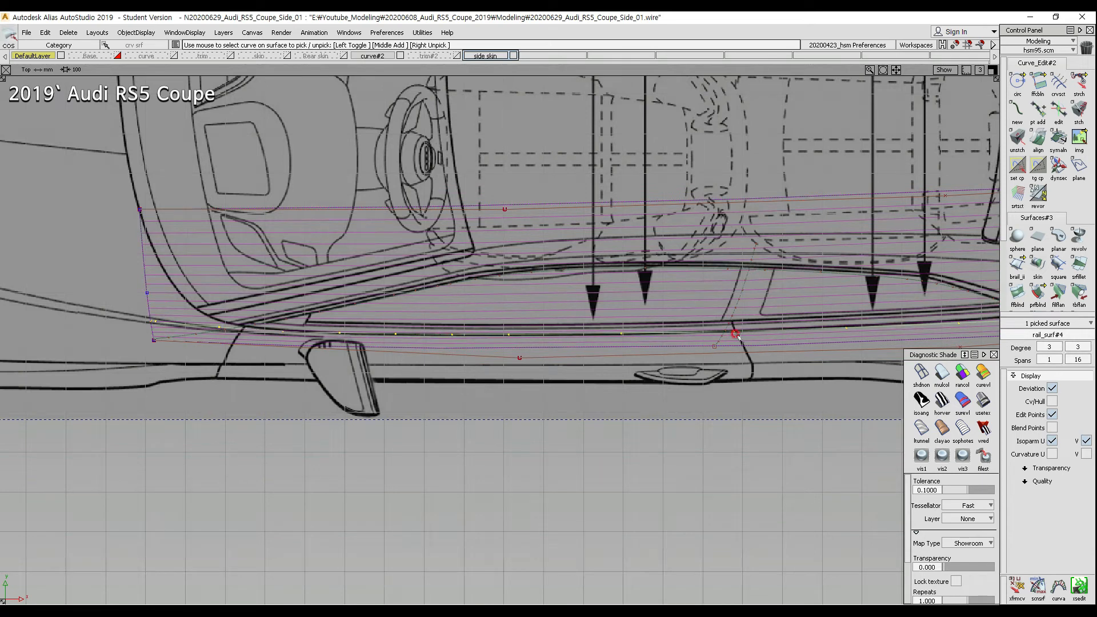
left_click_drag(453, 296, 455, 290)
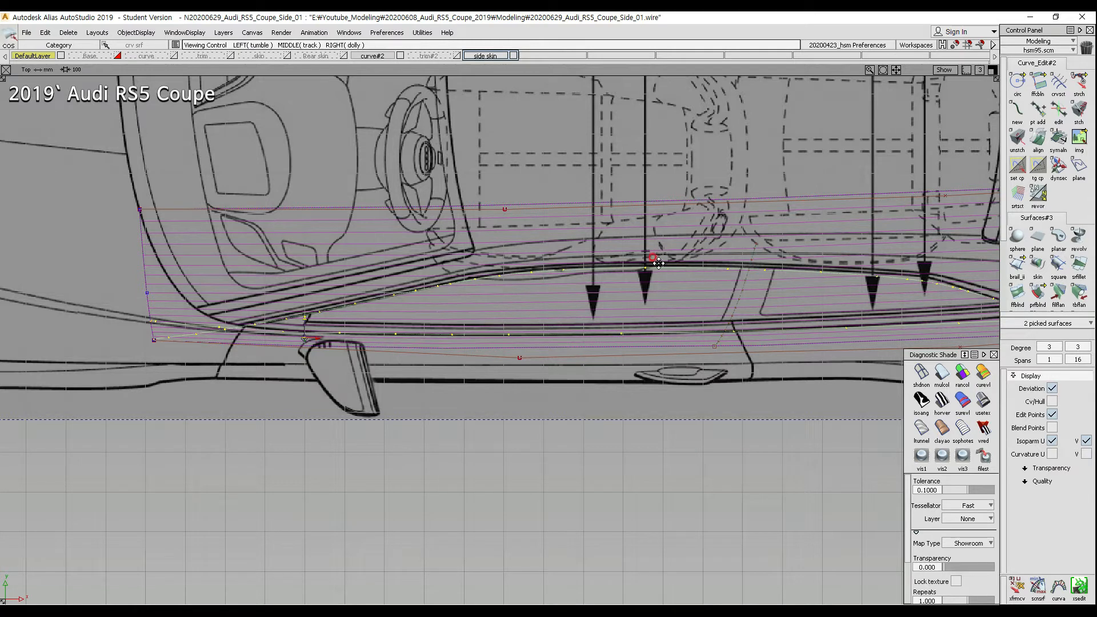
middle_click_drag(654, 258, 456, 274, "alt+shift")
Step: Pick the two interior CVs of the upper rail curve and move them slightly inward
left_click_drag(427, 277, 428, 246, "ctrl+shift")
left_click_drag(382, 218, 371, 233, "ctrl+shift")
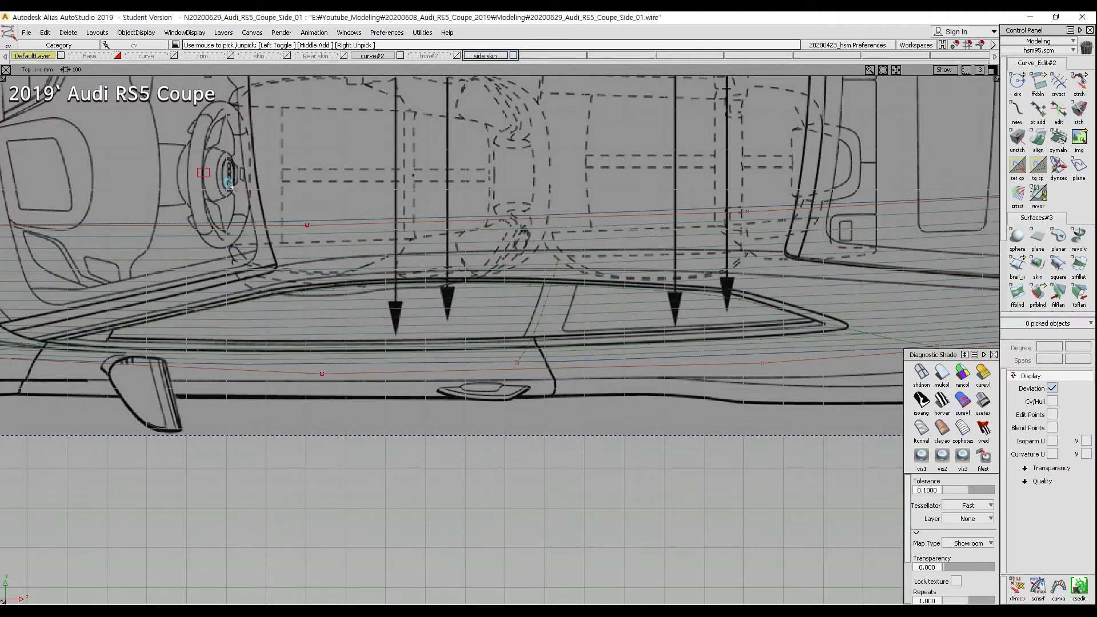
left_click_drag(256, 169, 884, 267)
left_click_drag(835, 306, 846, 302, "ctrl+shift")
right_click_drag(846, 301, 845, 296)
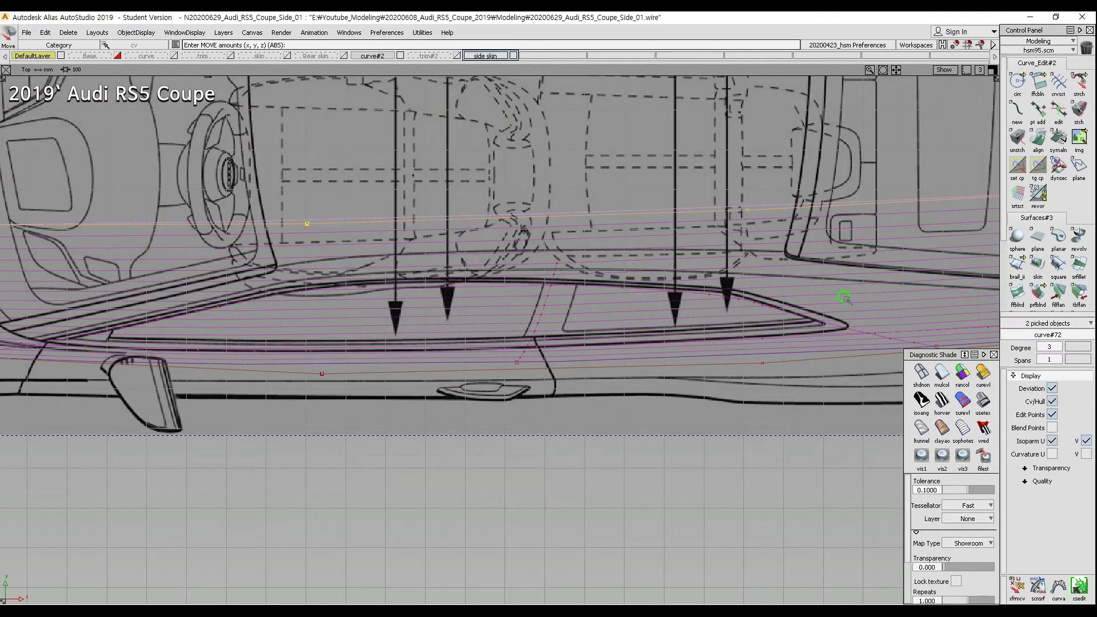
Step: Pick both projected window curves and compare them with the blueprint from the front corner to the rear tip
left_click_drag(526, 318, 525, 290, "ctrl+shift")
middle_click_drag(385, 328, 558, 303, "alt+shift")
left_click_drag(558, 303, 494, 239, "ctrl+shift")
left_click_drag(496, 256, 501, 285)
left_click_drag(515, 295, 505, 361)
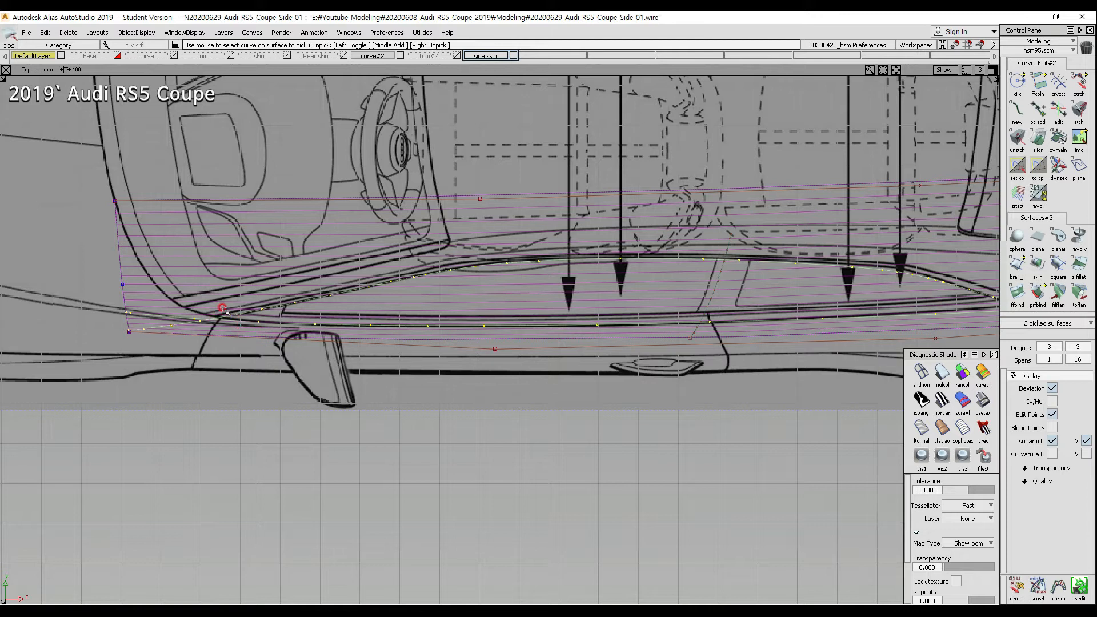
middle_click_drag(299, 333, 554, 328, "alt+shift")
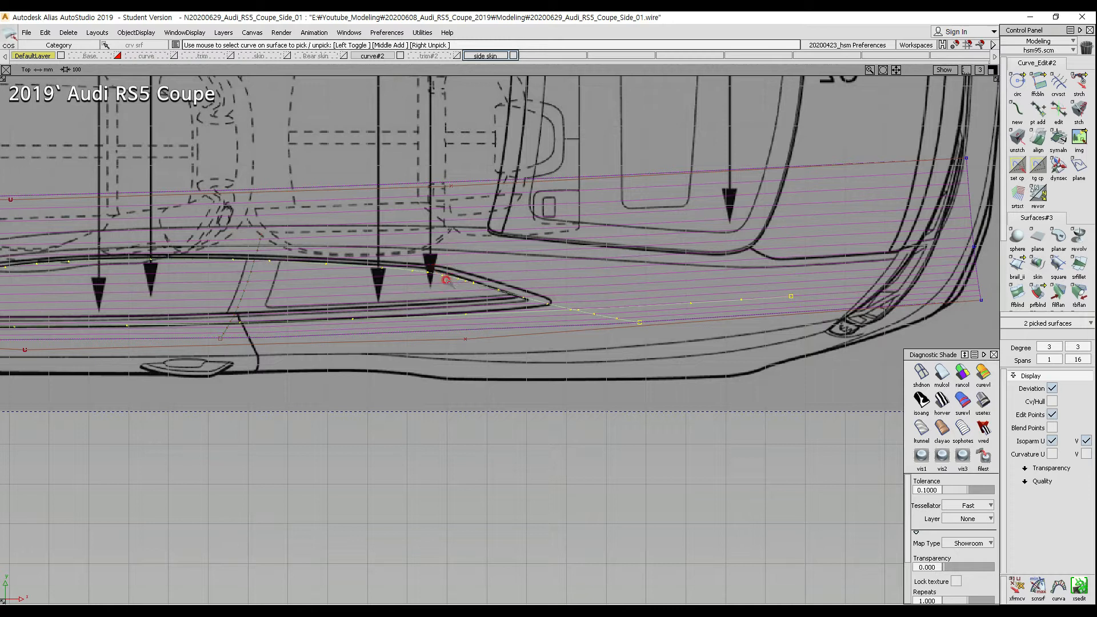
Step: Pick the rear end CVs of the rail surface's upper and lower curves and shift them a little further inward
middle_click_drag(573, 310, 328, 310, "alt+shift")
left_click_drag(745, 220, 741, 174, "ctrl+shift")
left_click_drag(611, 136, 660, 139, "ctrl+shift")
left_click_drag(684, 117, 777, 231)
left_click_drag(705, 271, 816, 361)
middle_click_drag(661, 187, 689, 205, "ctrl+shift")
middle_click_drag(381, 300, 560, 318, "alt+shift")
left_click_drag(604, 417, 603, 412)
Step: Pick the projected upper window outline and compare it with the top-view blueprint from the A-pillar to the rear tip
left_click_drag(393, 331, 390, 268, "ctrl+shift")
left_click(401, 265)
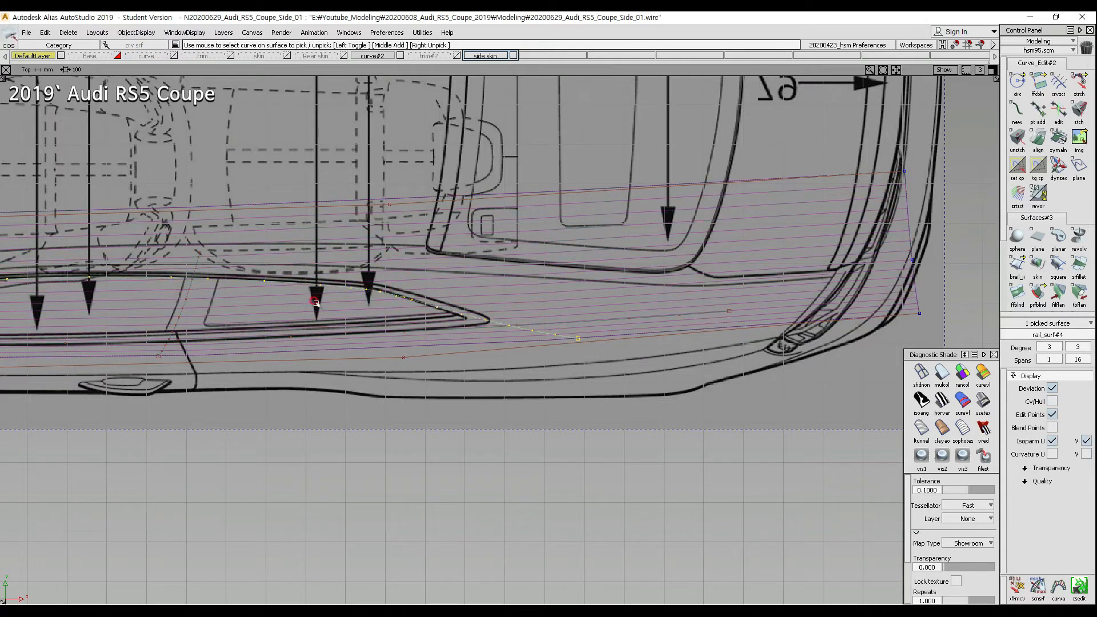
middle_click_drag(369, 295, 666, 298, "alt+shift")
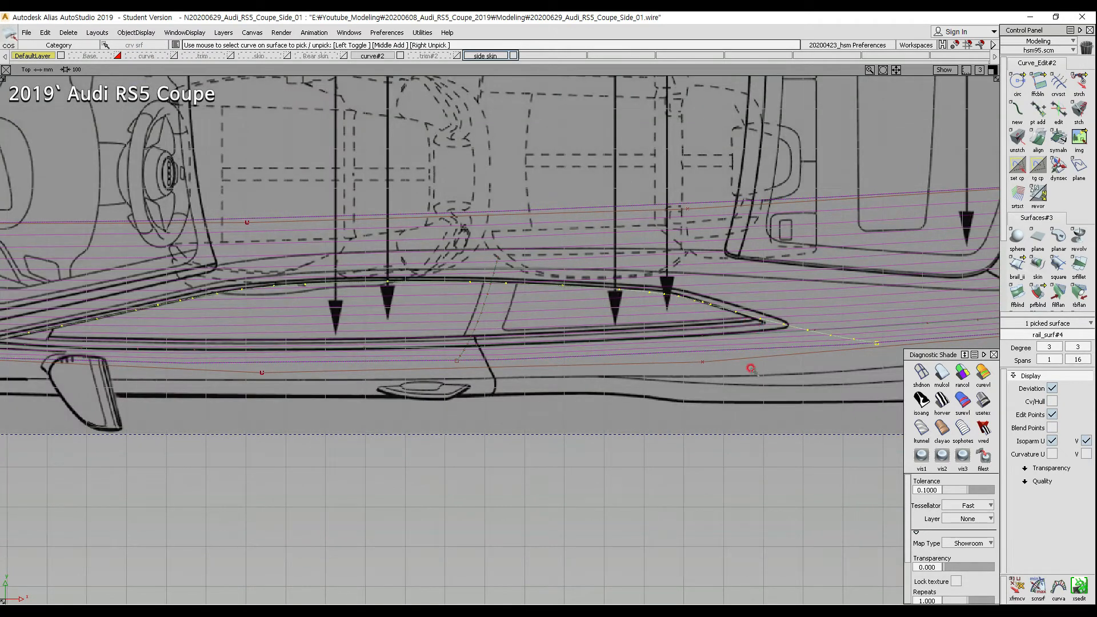
left_click_drag(700, 365, 729, 323, "ctrl+shift")
left_click(705, 341)
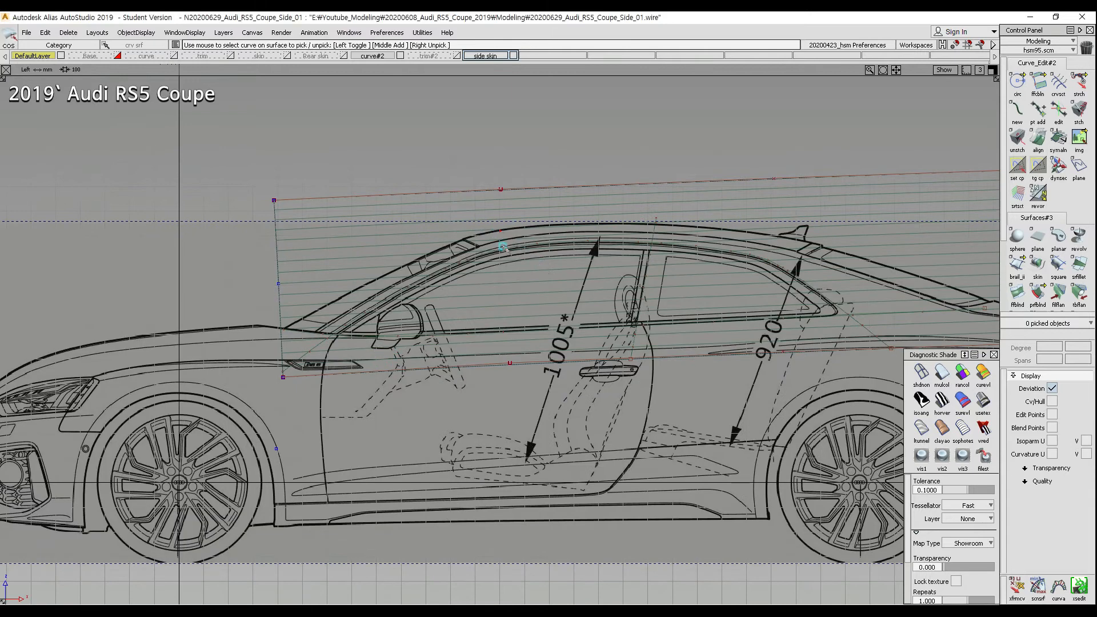
Step: Check the projected upper window outline against the roof edge and A-pillar in the front-view blueprint
left_click(503, 247)
right_click_drag(541, 221, 576, 251, "ctrl+shift")
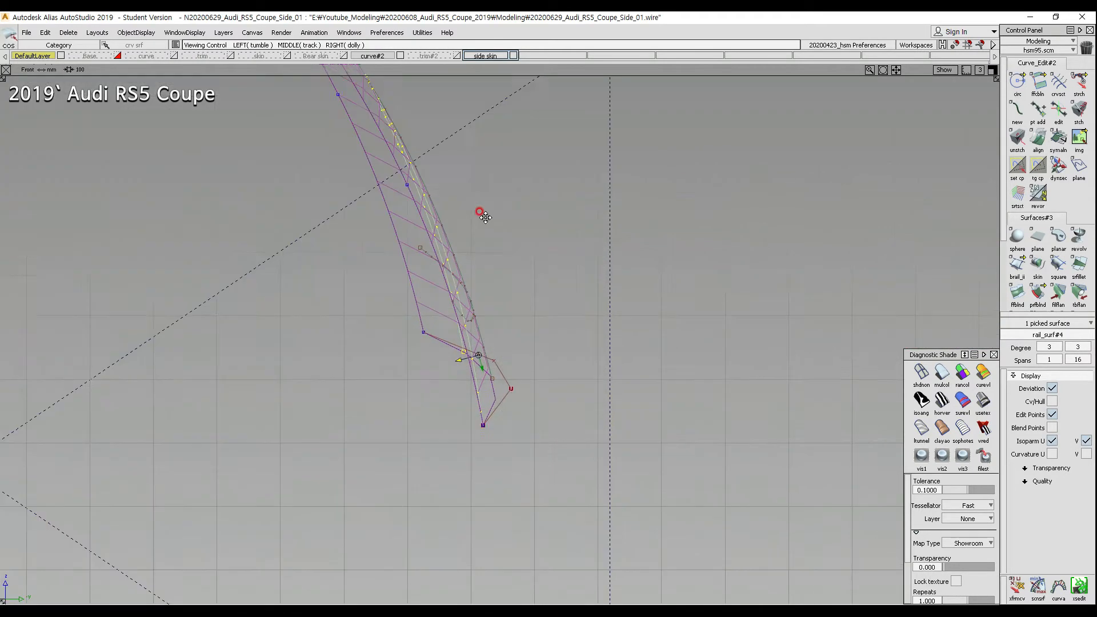
middle_click_drag(478, 199, 535, 275, "alt+shift")
mouse_move(429, 156)
left_mouse_down("alt+shift")
mouse_move(472, 205)
mouse_move(470, 230)
left_mouse_up("alt+shift")
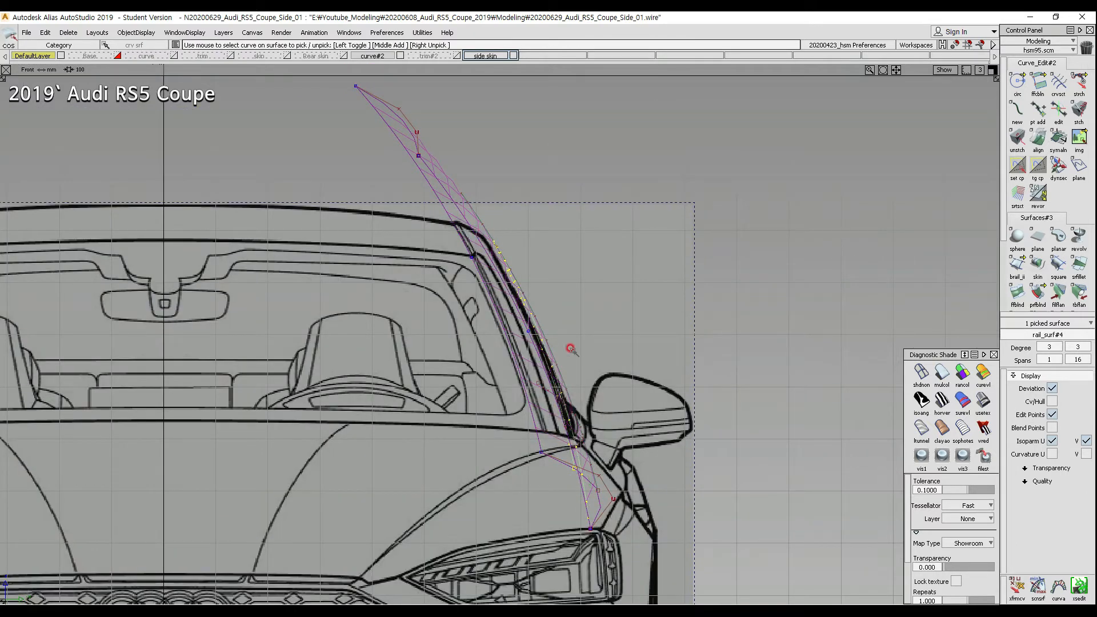
left_click_drag(568, 327, 571, 215, "ctrl+shift")
right_click_drag(605, 215, 529, 225, "alt+shift")
middle_click_drag(529, 224, 529, 193, "alt+shift")
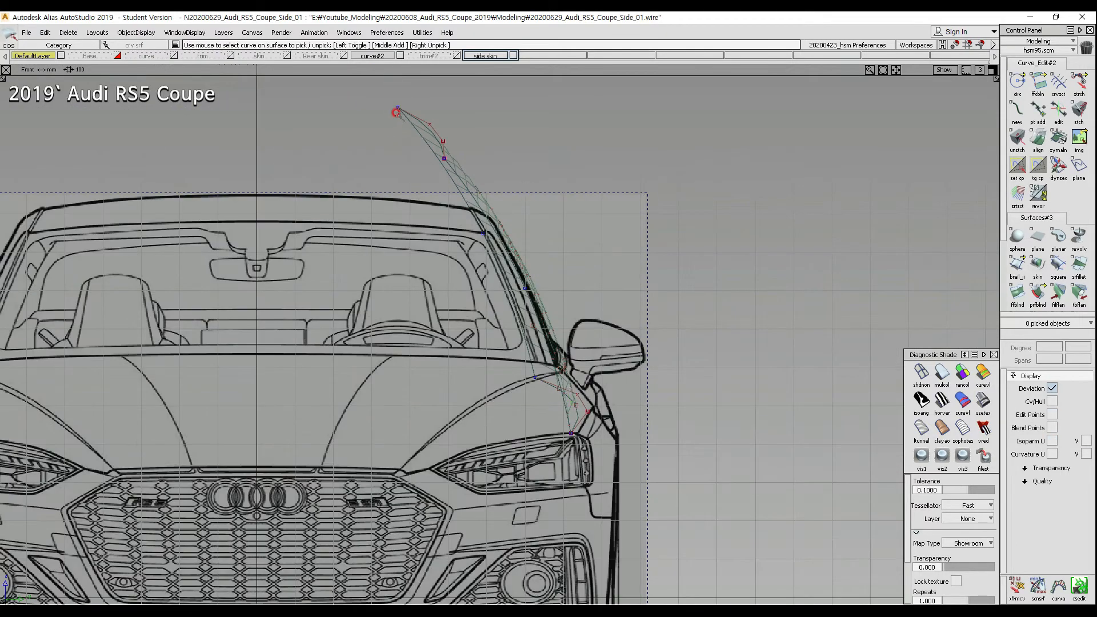
Step: Pick the projected beltline curve and examine it against the A-pillar base and mirror mount in the front view
left_click(517, 270)
right_click_drag(564, 355, 546, 331, "ctrl+shift")
right_click_drag(544, 372, 597, 343, "alt+shift")
right_click_drag(610, 410, 588, 378, "ctrl+shift")
left_click(566, 362)
left_click(561, 358)
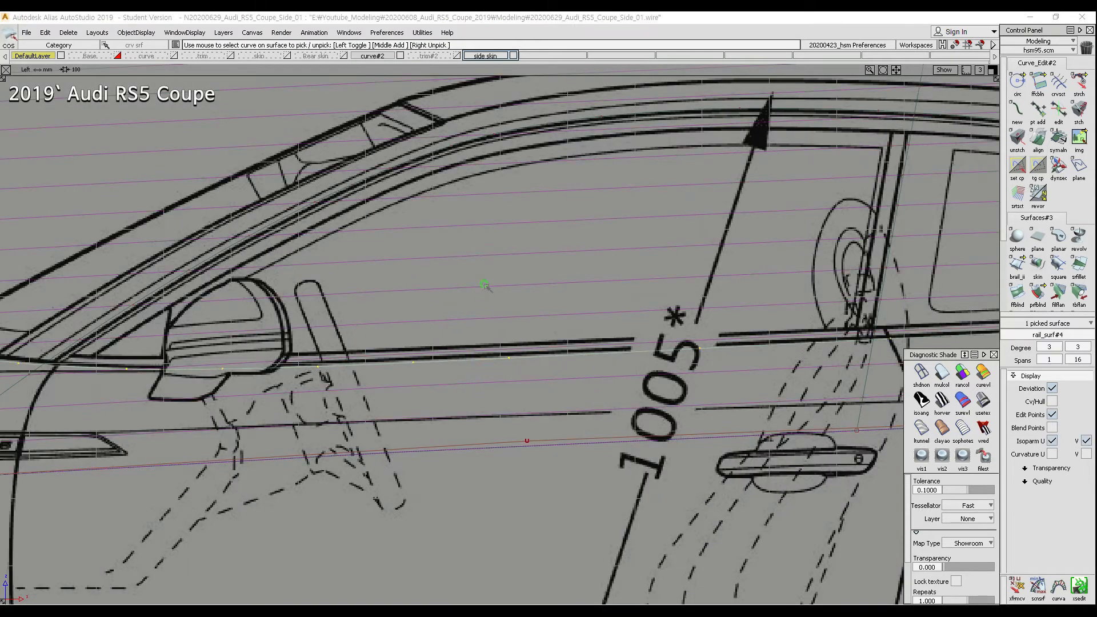
left_click(499, 299)
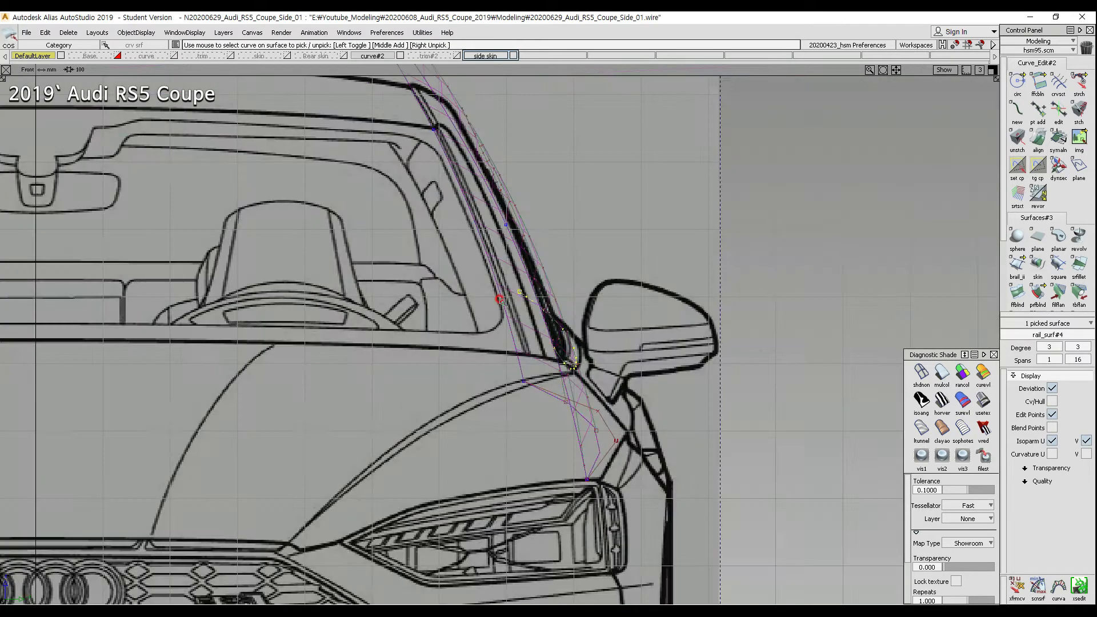
right_click_drag(549, 374, 593, 341, "alt+shift")
left_click(597, 361)
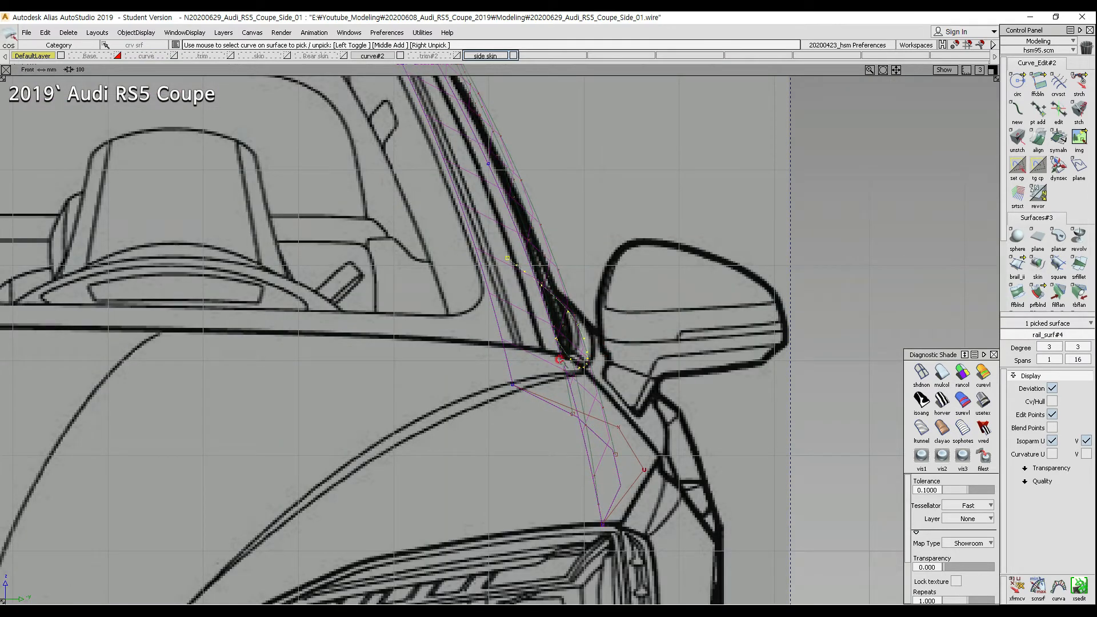
middle_click_drag(541, 279, 596, 405, "alt+shift")
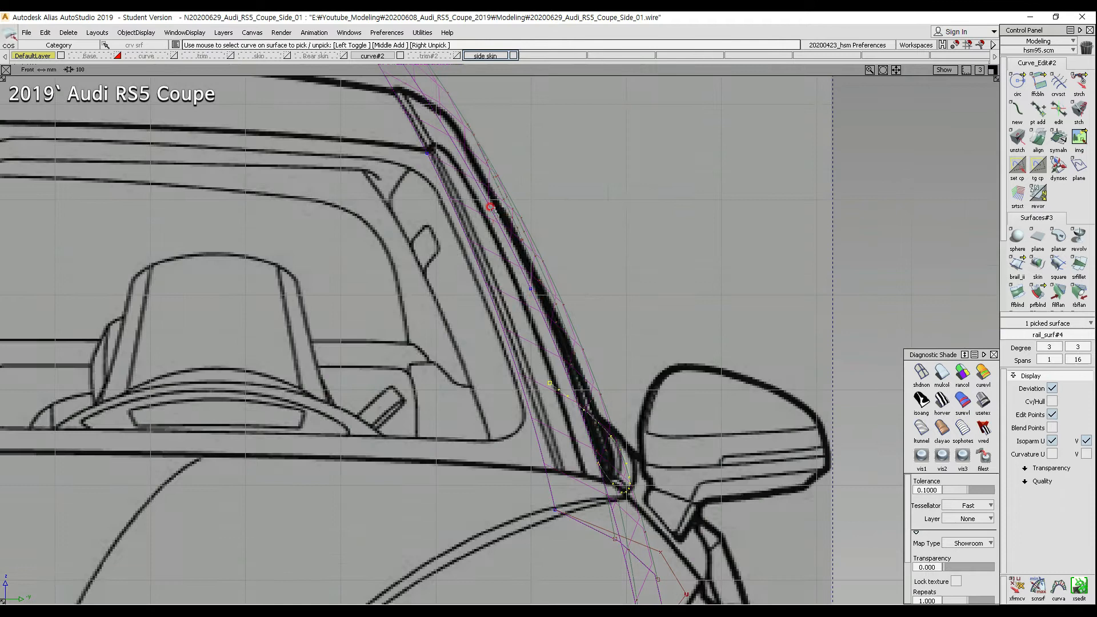
middle_click_drag(487, 148, 506, 239, "alt+shift")
right_click_drag(616, 230, 469, 291, "alt+shift")
middle_click_drag(592, 379, 548, 138, "alt+shift")
Step: Pick the four construction curves of the rail surface and inspect them against the front-view blueprint
left_click_drag(427, 140, 690, 444, "ctrl+shift")
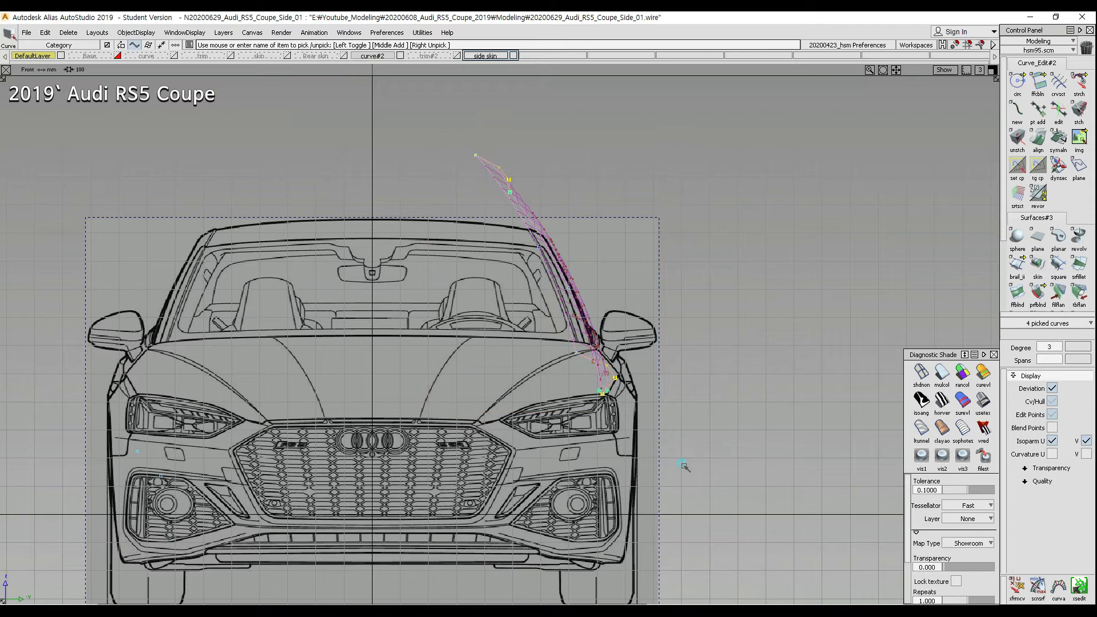
left_click(464, 139)
left_click_drag(435, 141, 756, 535)
right_click_drag(581, 318, 732, 360, "alt+shift")
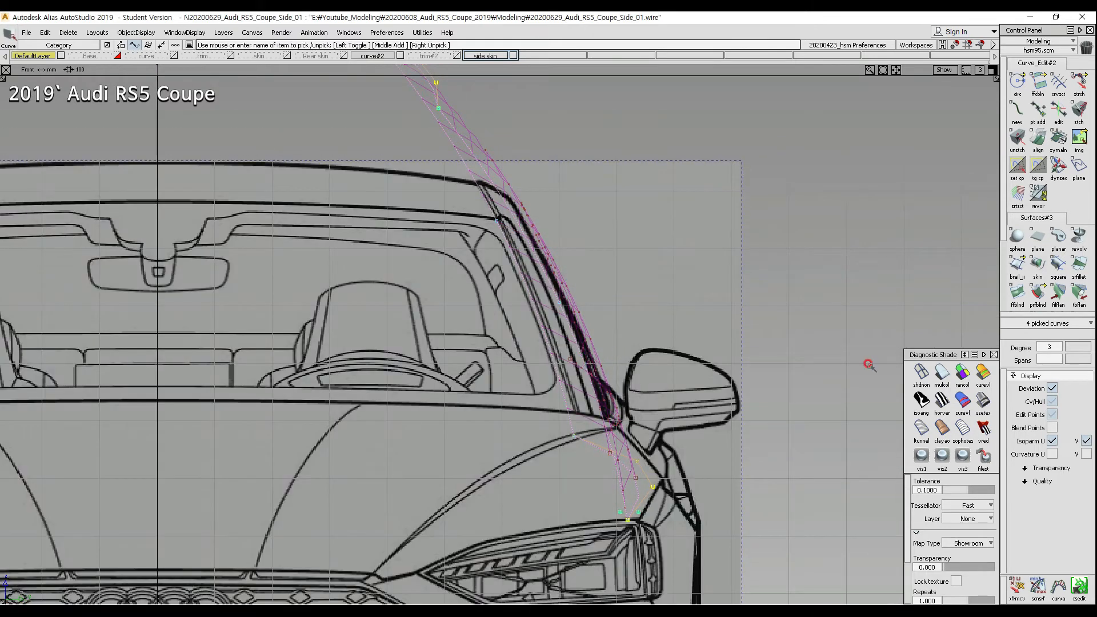
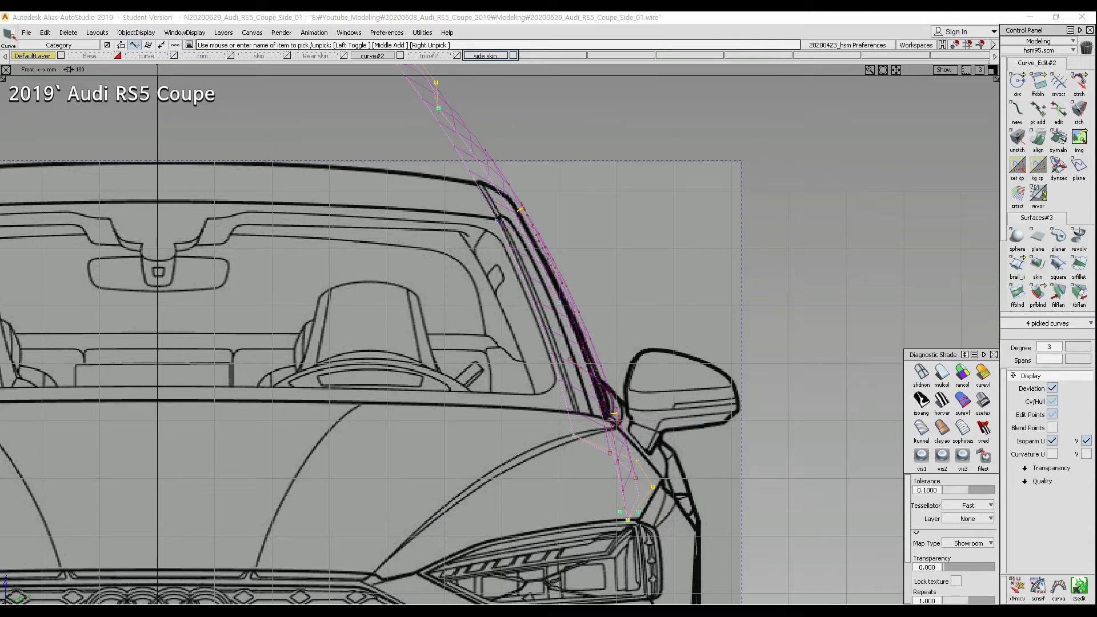
Step: Pick the window outline and beltline curves together and compare them with the door glass in the top view
right_click_drag(593, 296, 593, 346, "ctrl+shift")
left_click_drag(635, 339, 630, 291, "ctrl+shift")
left_click_drag(674, 342, 621, 328, "ctrl+shift")
left_click_drag(620, 343, 622, 388)
left_click_drag(510, 441, 508, 479)
middle_click_drag(711, 470, 544, 431, "alt+shift")
right_click_drag(543, 431, 542, 439, "alt+shift")
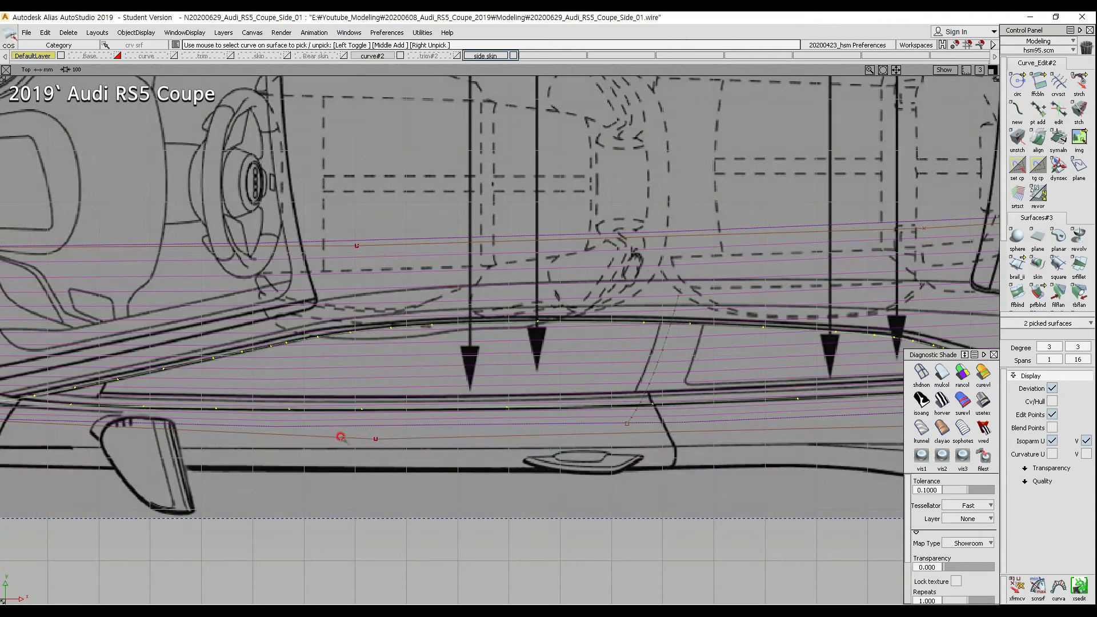
Step: Pick the two interior CVs of the lower rail curve and nudge them slightly outward
left_click_drag(341, 437, 311, 416, "ctrl+shift")
middle_click_drag(306, 411, 406, 461)
middle_click_drag(577, 423, 464, 401, "alt+shift")
left_click_drag(463, 401, 471, 403, "alt+shift")
right_click_drag(515, 405, 517, 420, "alt+shift")
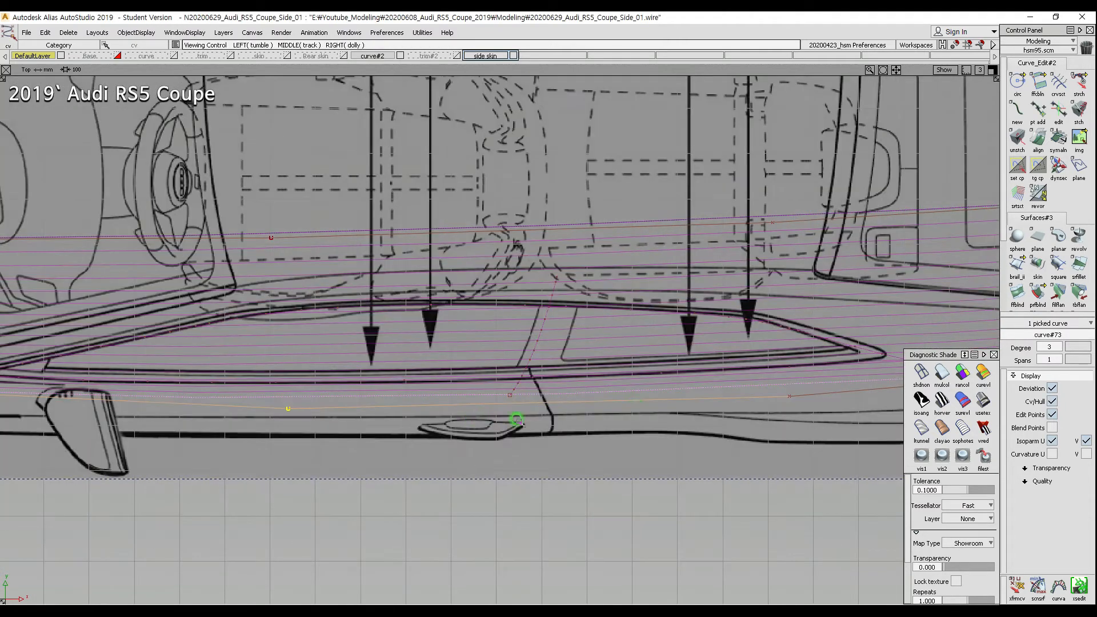
middle_click_drag(723, 382, 819, 422)
left_click_drag(754, 446, 704, 442, "ctrl+shift")
right_click_drag(499, 415, 498, 417)
Step: Pick the projected beltline curve and compare it with the blueprint in the top and front views
middle_click_drag(493, 419, 556, 418, "alt+shift")
left_click_drag(556, 419, 569, 397, "ctrl+shift")
left_click_drag(490, 341, 490, 392, "ctrl+shift")
left_click(486, 395)
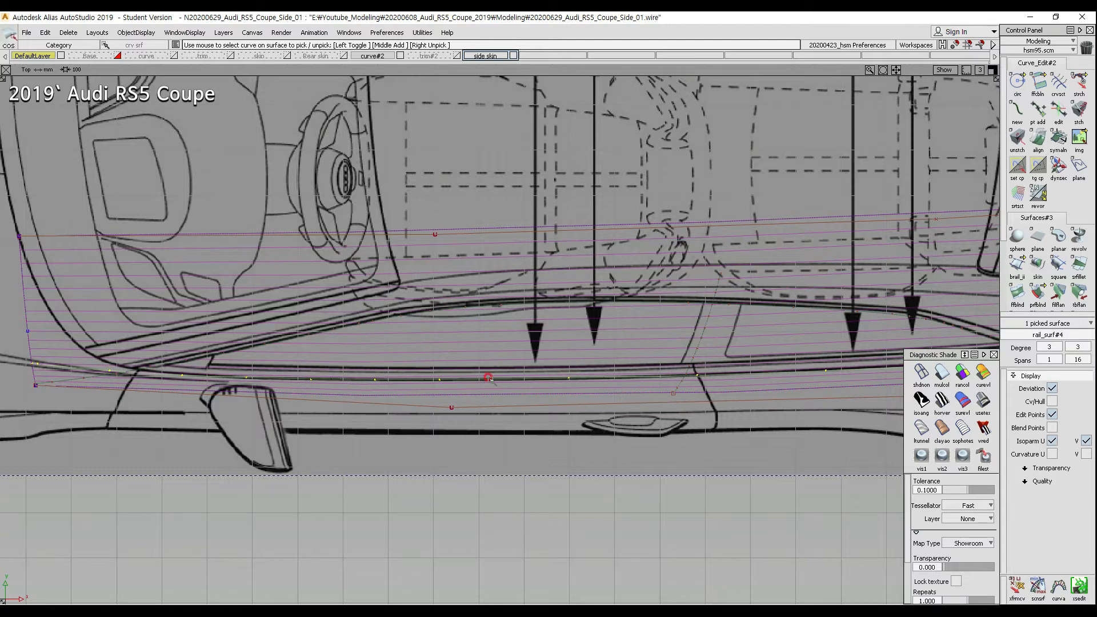
right_click_drag(529, 364, 548, 398, "ctrl+shift")
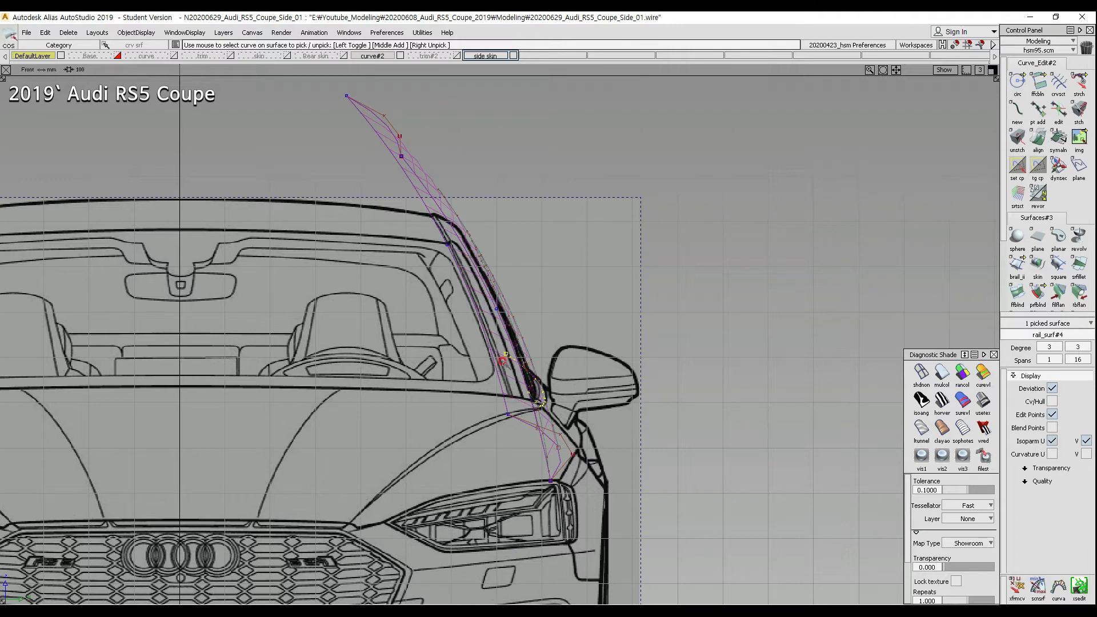
left_click_drag(504, 433, 483, 314, "ctrl+shift")
middle_click_drag(591, 308, 601, 245, "ctrl+shift")
Step: Raise the degree of the upper and lower rail curves to 5
left_click_drag(603, 326, 655, 297, "alt+shift")
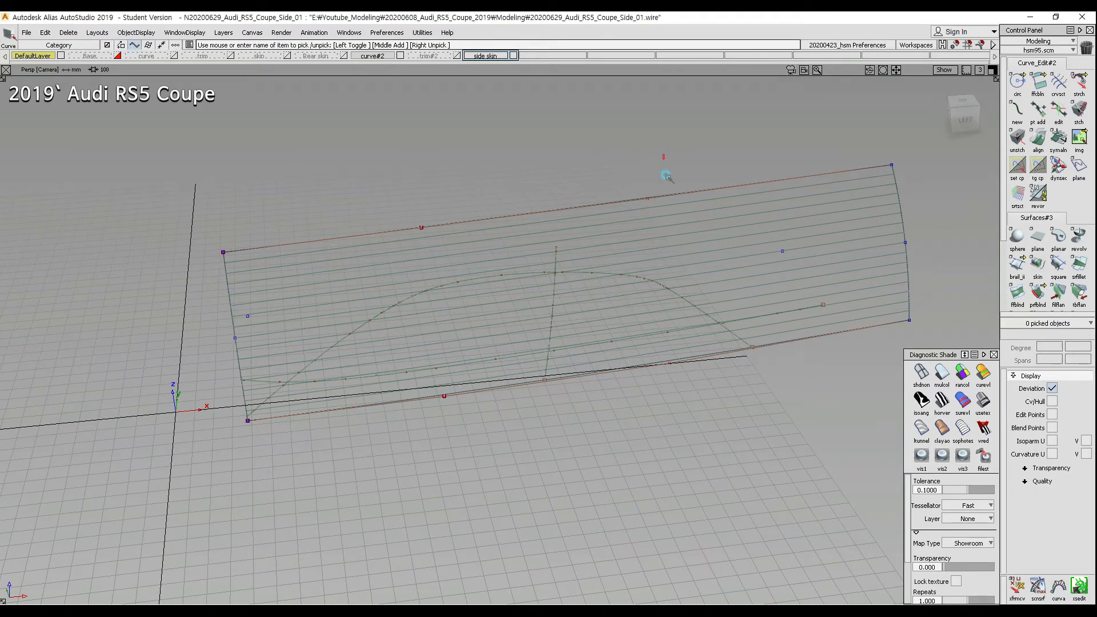
left_click(830, 332)
left_click_drag(778, 310, 791, 375)
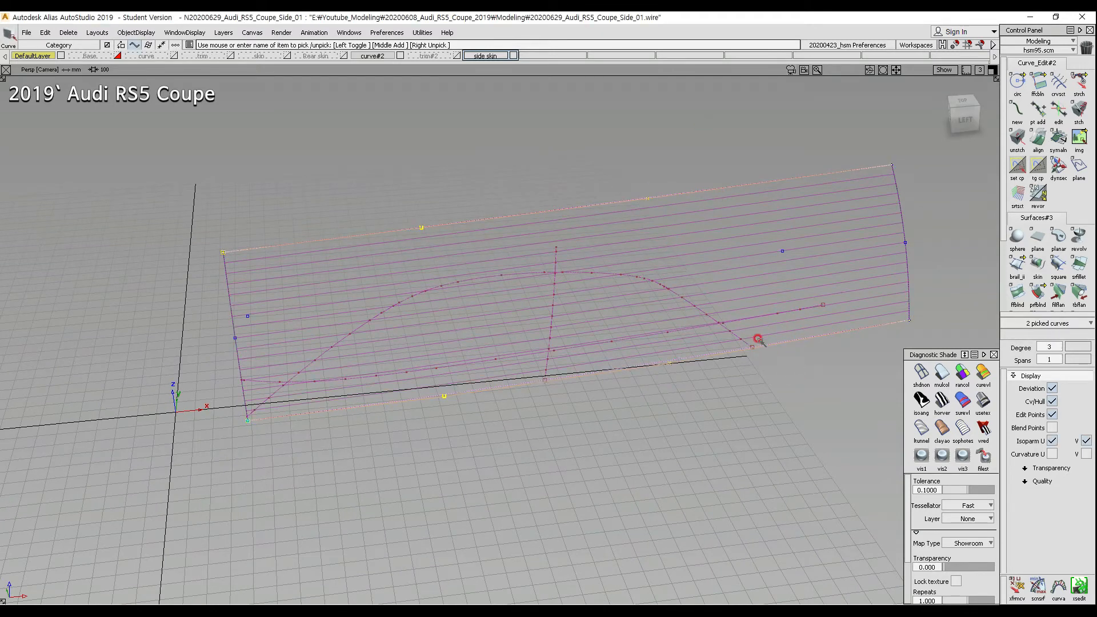
left_click(1048, 345)
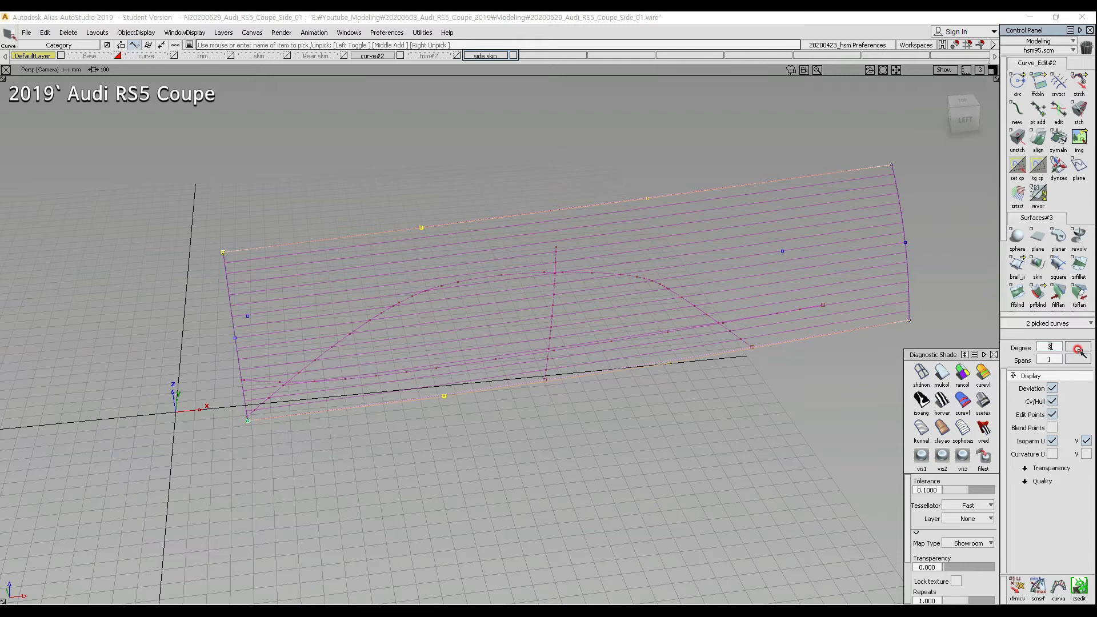
type("5")
key("Return")
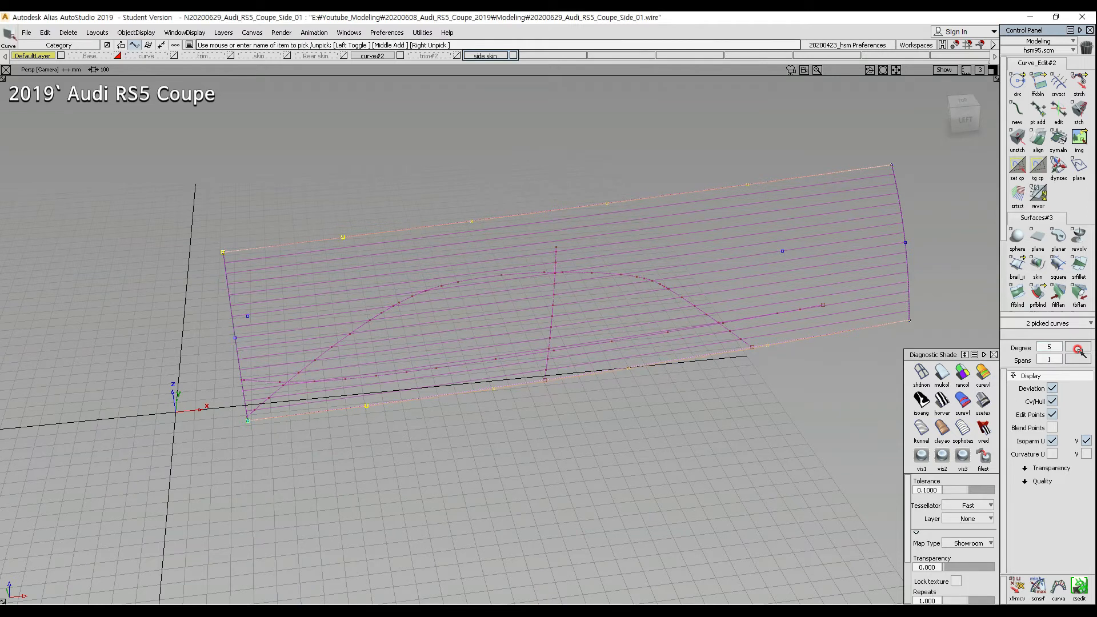
left_click(392, 249)
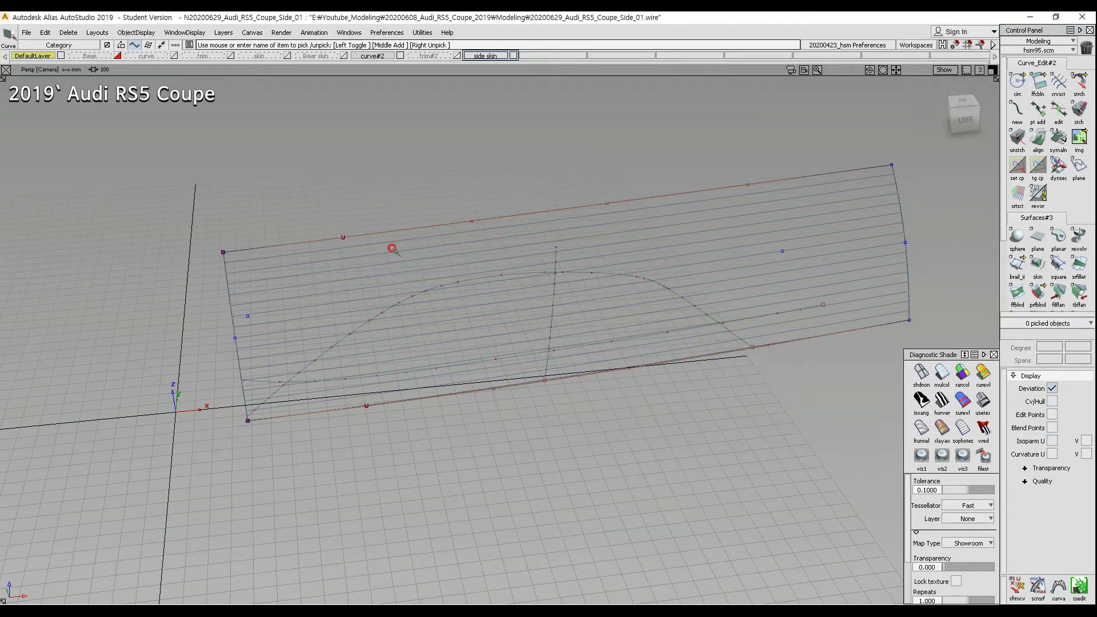
Step: Pick both degree 5 rail curves and inspect their CV spacing in perspective
left_click_drag(361, 200, 420, 188, "ctrl+shift")
left_click_drag(420, 185, 451, 234)
left_click_drag(610, 279, 601, 321, "alt+shift")
left_click(621, 341)
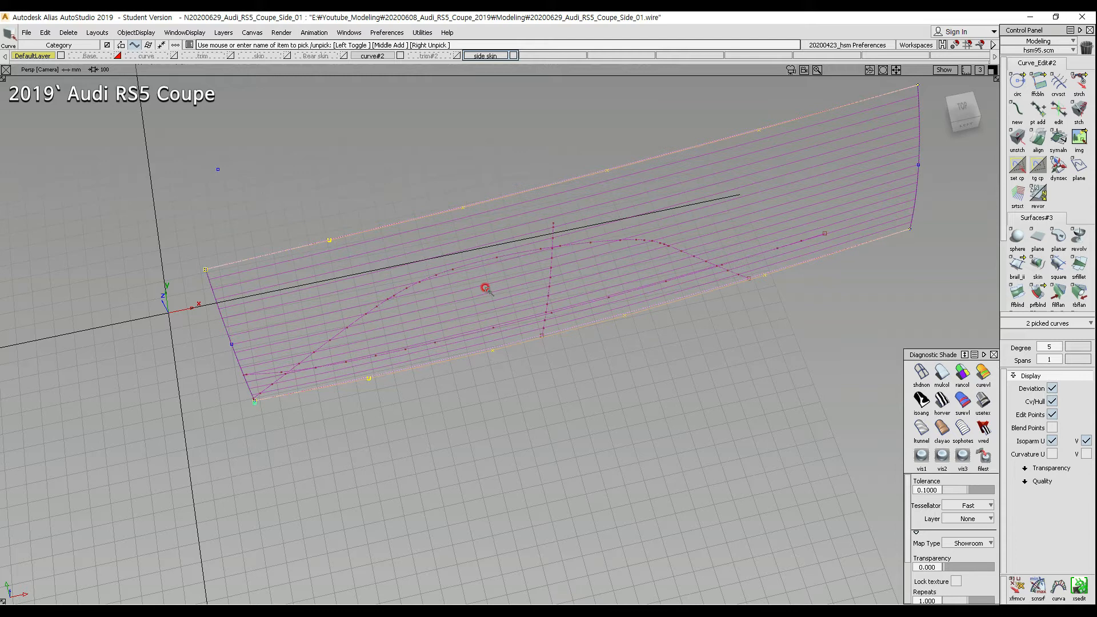
left_click_drag(375, 300, 367, 180, "ctrl+shift")
right_click_drag(326, 280, 415, 277, "ctrl+shift")
middle_click_drag(294, 297, 471, 305, "alt+shift")
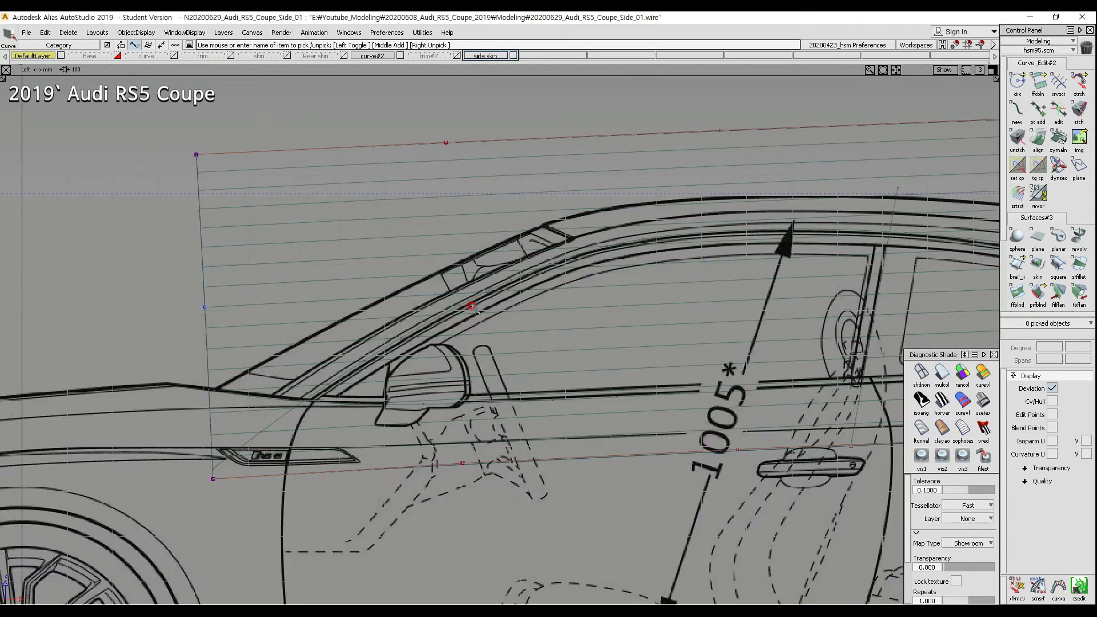
Step: Compare the projected window outline and beltline curves with the top-view blueprint around the A-pillar base
right_click_drag(459, 383, 450, 358, "ctrl+shift")
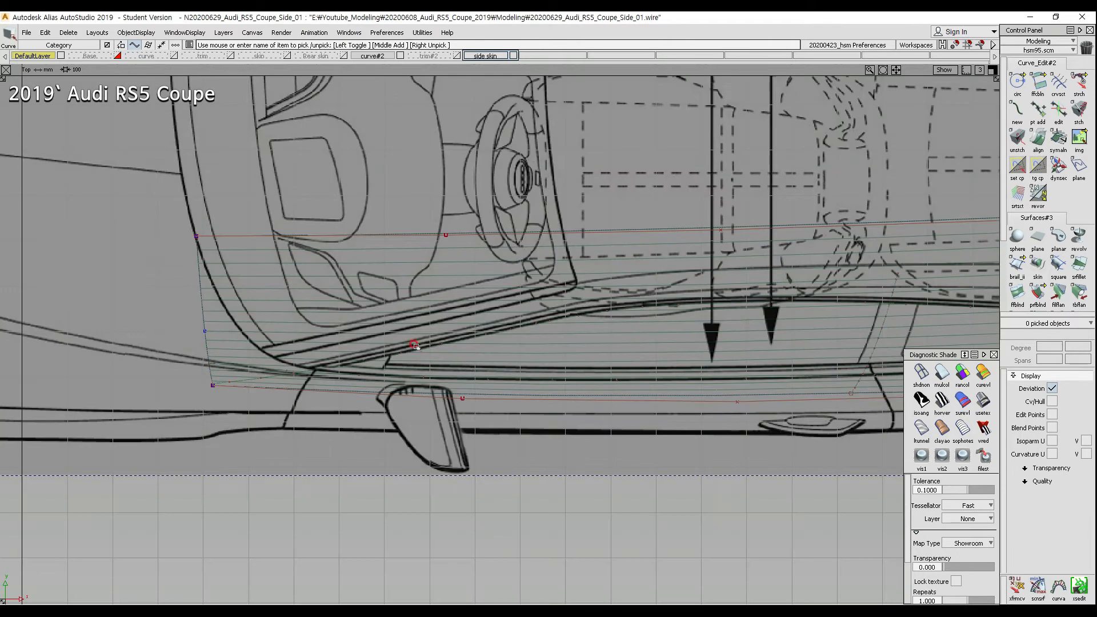
left_click(563, 334)
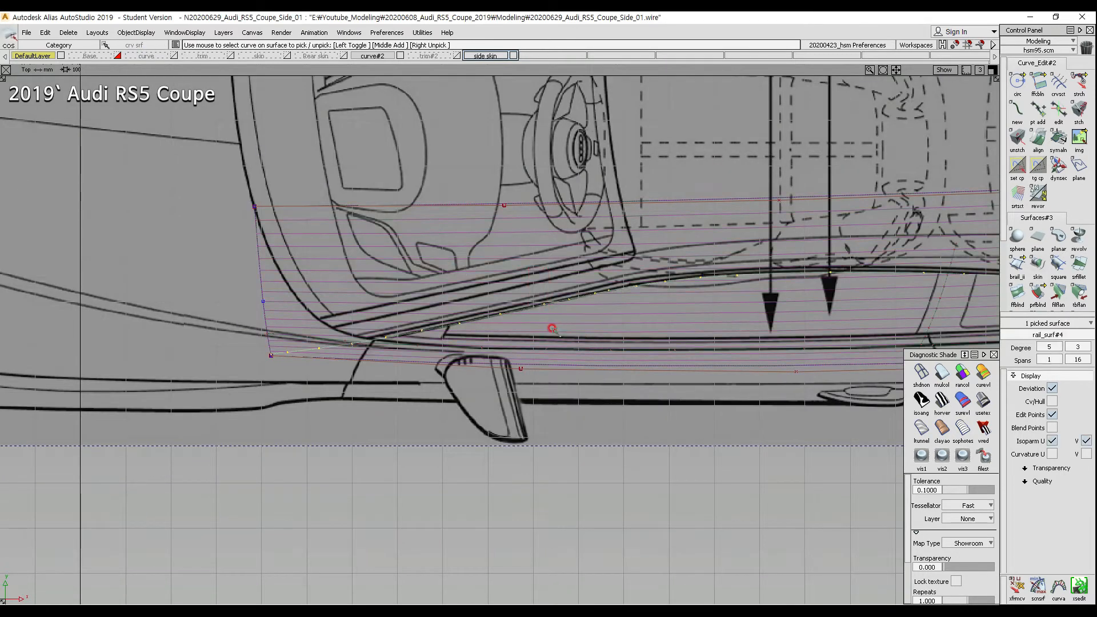
middle_click_drag(514, 334, 514, 307, "alt+shift")
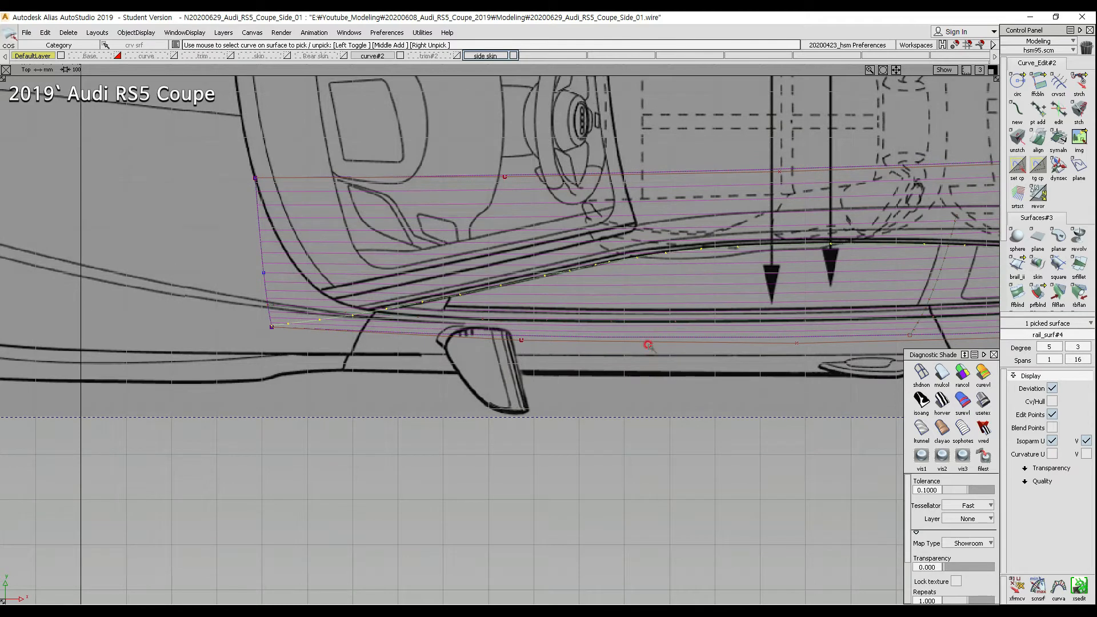
right_click_drag(568, 333, 566, 310, "alt+shift")
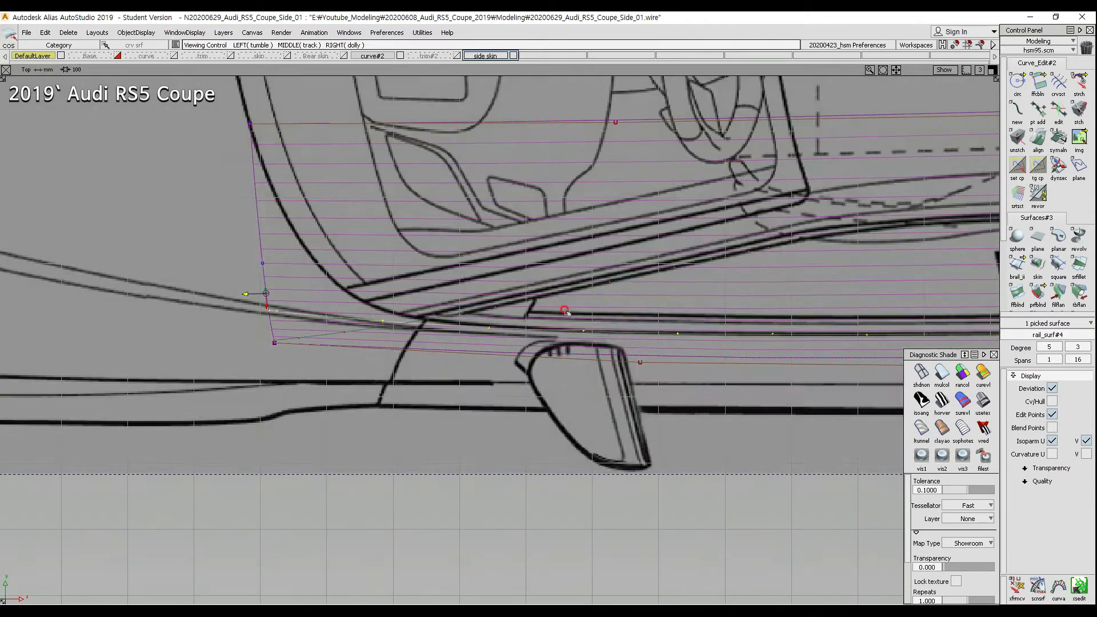
middle_click_drag(565, 310, 564, 293, "alt+shift")
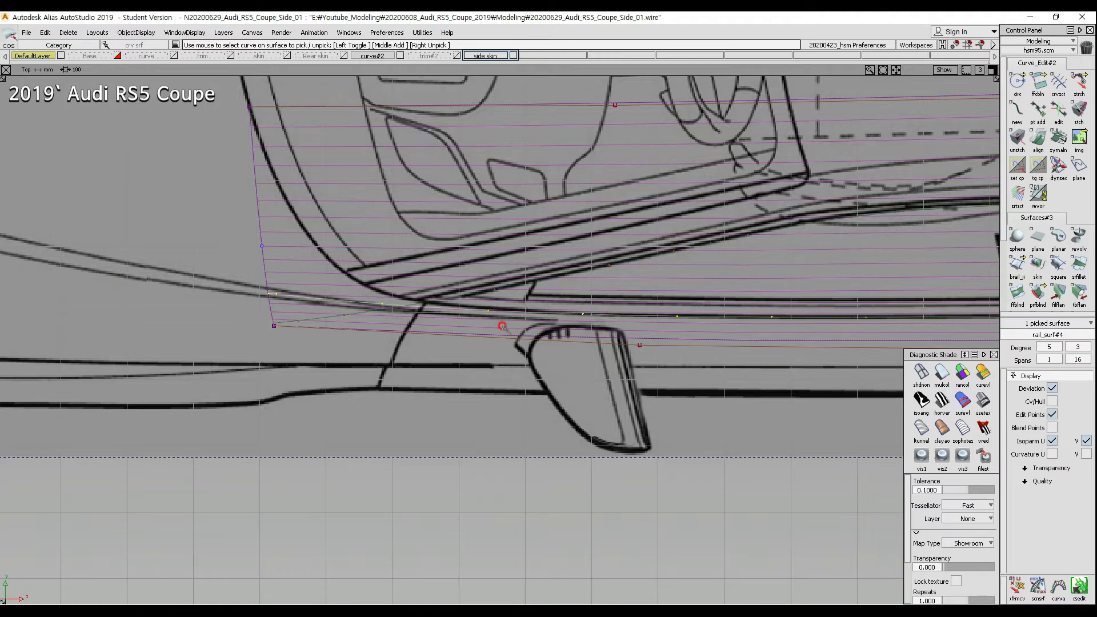
Step: Pick the four interior CVs of the lower rail curve and move them forward and slightly outward
mouse_move(532, 315)
right_mouse_down("alt+shift")
mouse_move(595, 321)
mouse_move(521, 330)
mouse_move(657, 335)
mouse_move(595, 373)
mouse_move(692, 333)
mouse_move(433, 289)
right_mouse_up("alt+shift")
left_click_drag(432, 287, 433, 286, "ctrl+shift")
left_click_drag(346, 286, 588, 324, "ctrl+shift")
left_click_drag(726, 283, 774, 314)
middle_click_drag(850, 325, 710, 327, "alt+shift")
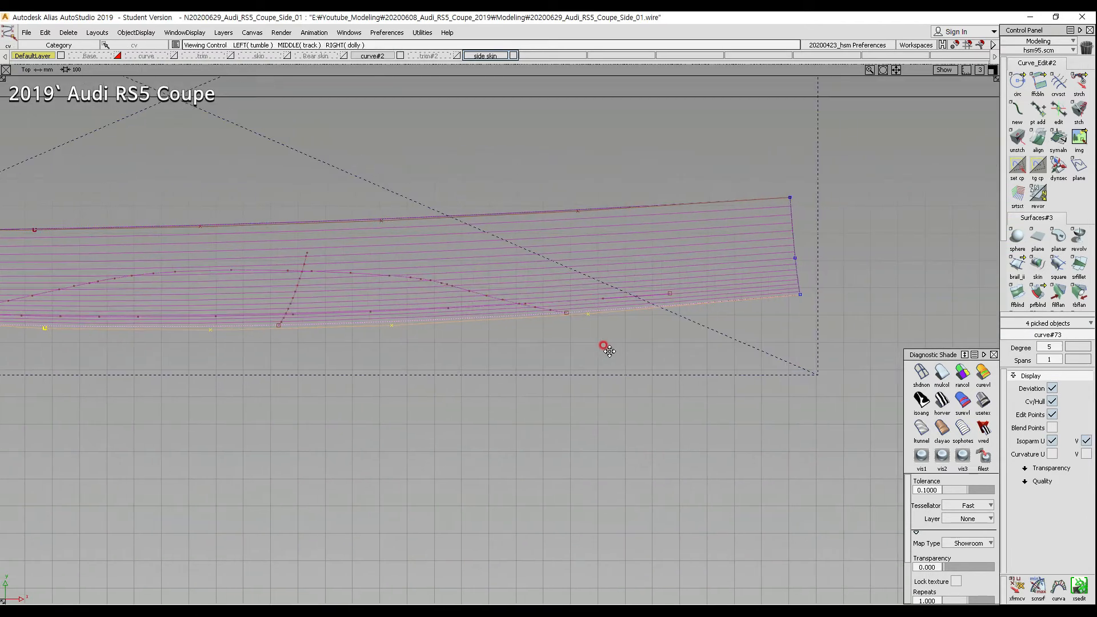
mouse_move(604, 348)
right_mouse_down("alt+shift")
mouse_move(941, 309)
mouse_move(766, 330)
right_mouse_up("alt+shift")
key("m")
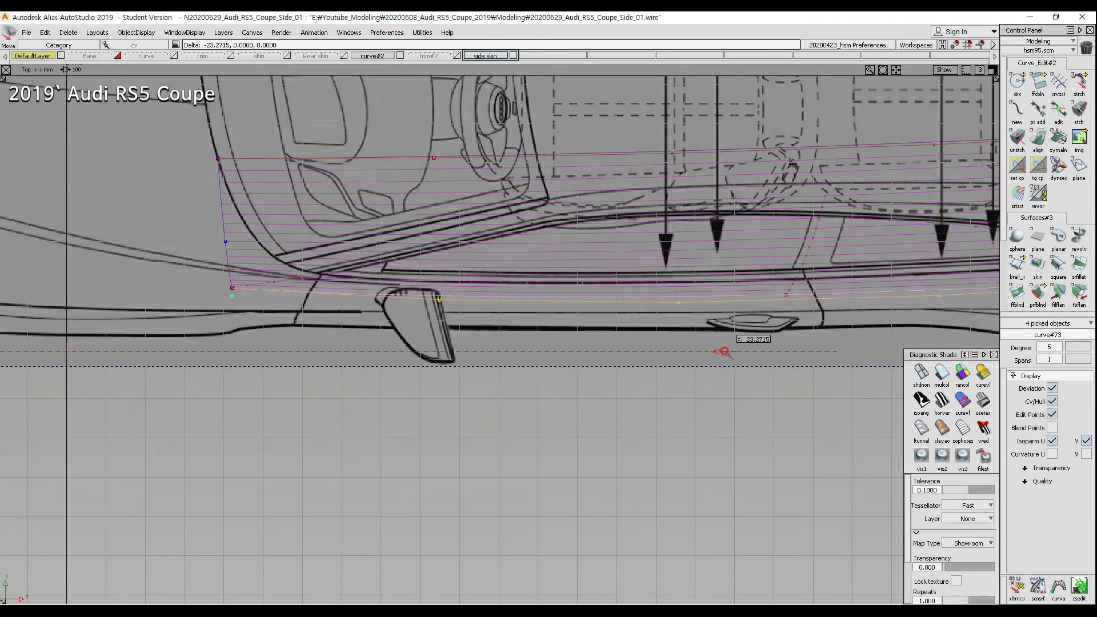
middle_click_drag(725, 351, 715, 352)
right_click_drag(554, 353, 626, 348, "ctrl+shift")
middle_click_drag(714, 350, 575, 265, "alt+shift")
right_click_drag(575, 264, 576, 302, "alt+shift")
right_click_drag(684, 373, 684, 375)
Step: Pick the beltline curve and examine its fit to the top-view blueprint near the front window corner
middle_click_drag(579, 351, 745, 351, "alt+shift")
right_click_drag(566, 281, 568, 325, "ctrl+shift")
mouse_move(417, 316)
middle_mouse_down("alt+shift")
mouse_move(504, 316)
mouse_move(457, 334)
middle_mouse_up("alt+shift")
mouse_move(457, 334)
right_mouse_down("alt+shift")
mouse_move(550, 309)
mouse_move(512, 271)
right_mouse_up("alt+shift")
mouse_move(512, 271)
middle_mouse_down("alt+shift")
mouse_move(284, 315)
mouse_move(754, 329)
middle_mouse_up("alt+shift")
left_click_drag(580, 388, 572, 280, "ctrl+shift")
middle_click_drag(573, 280, 536, 313, "alt+shift")
left_click_drag(711, 367, 659, 331, "ctrl+shift")
left_click(663, 362)
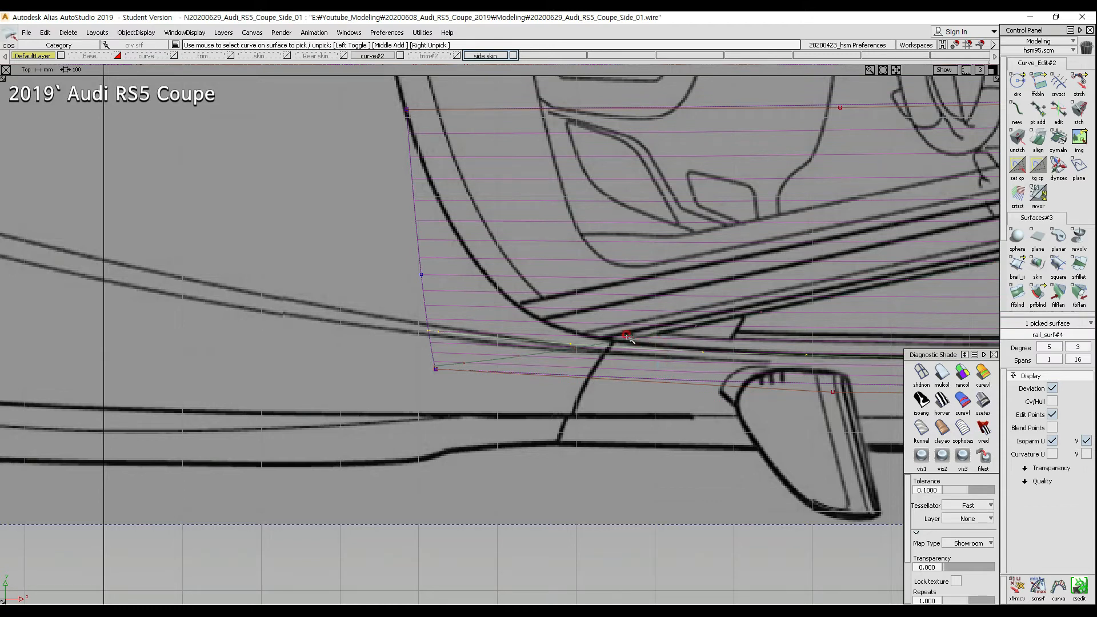
Step: Pick the rail surface's front profile curve and rotate it slightly in the top view
left_click_drag(390, 378, 401, 258, "ctrl+shift")
left_click_drag(401, 258, 451, 282)
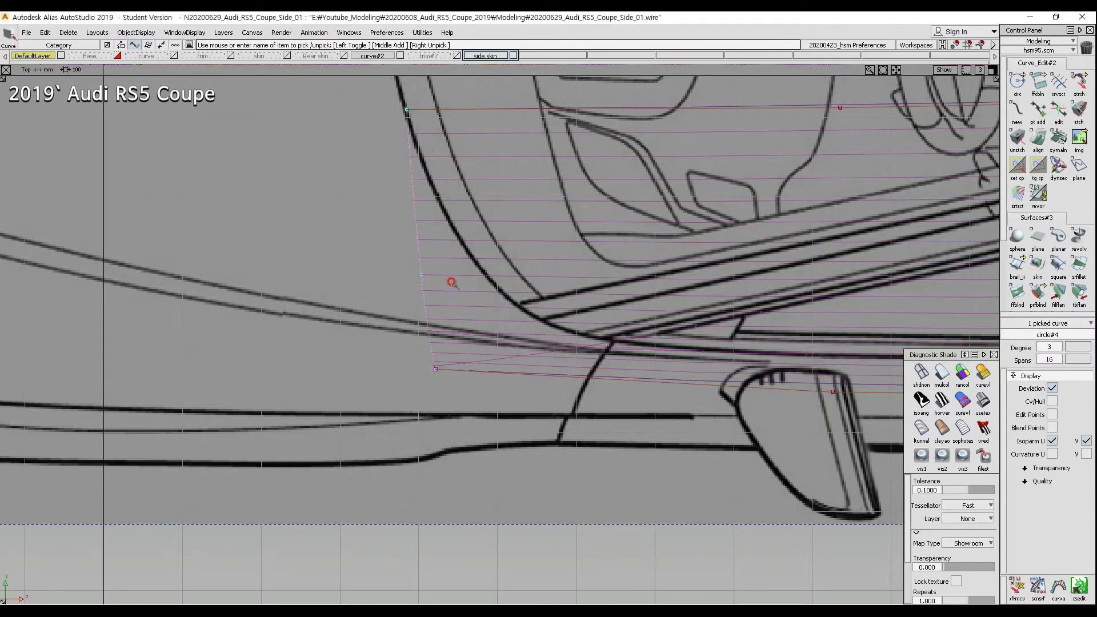
right_click_drag(390, 223, 389, 242, "ctrl+shift")
right_click_drag(443, 238, 461, 238, "alt+shift")
right_click_drag(382, 235, 381, 243, "ctrl+shift")
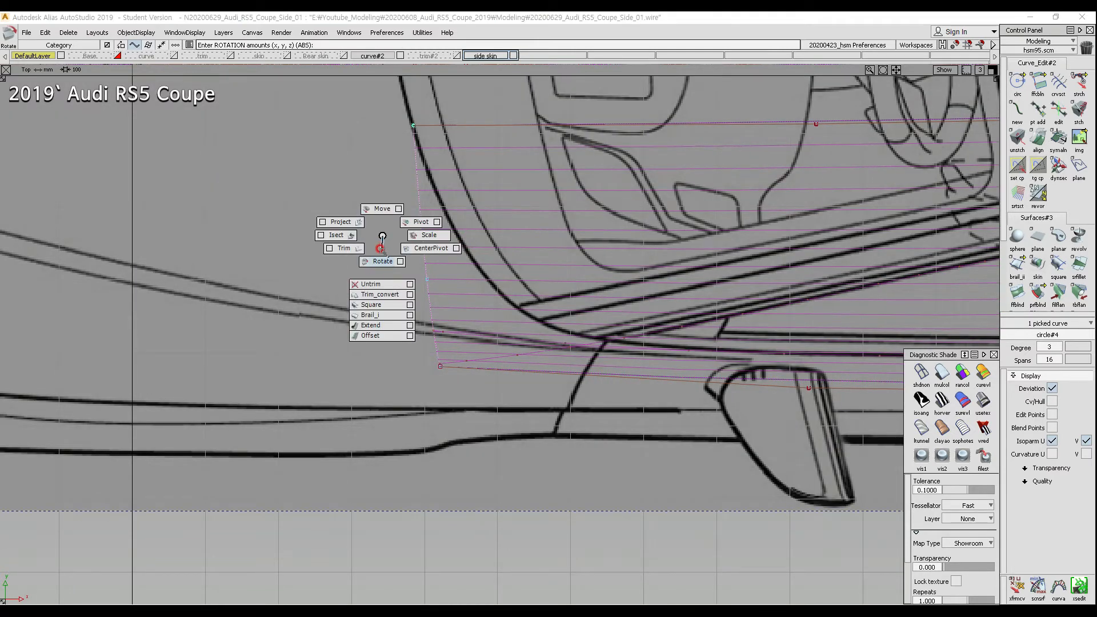
right_click_drag(380, 248, 381, 250, "ctrl+shift")
left_click_drag(383, 248, 387, 247)
Step: Pick the lower rail curve's front end CV and snap it onto the lower end of the front profile curve
left_click_drag(441, 361, 477, 413, "ctrl+shift")
right_click_drag(449, 389, 430, 373, "ctrl+shift")
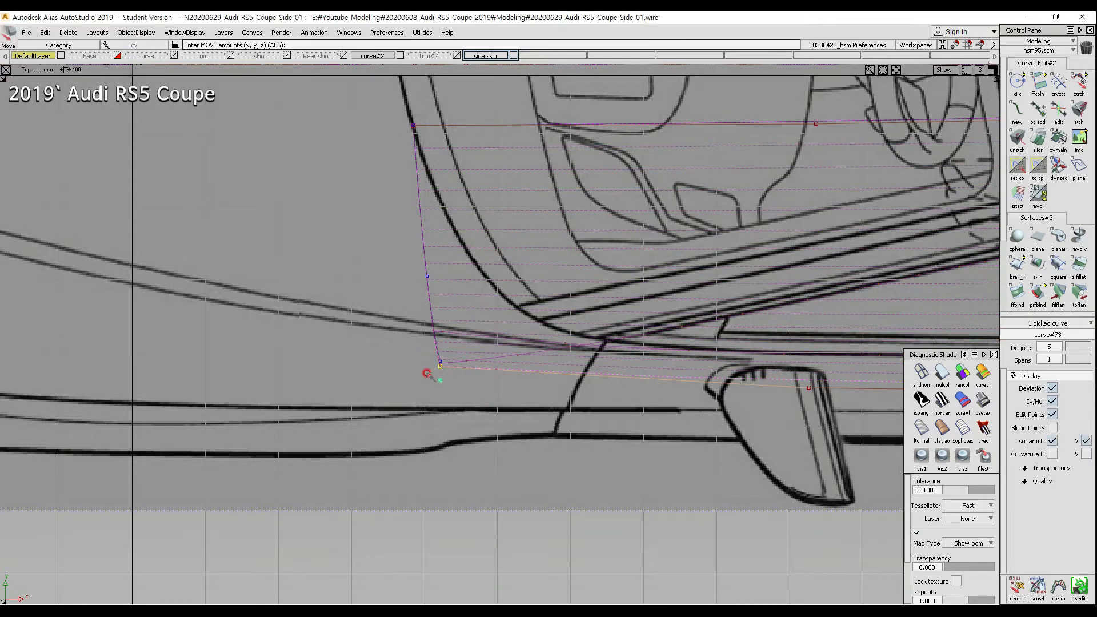
left_click(426, 373, "ctrl+alt")
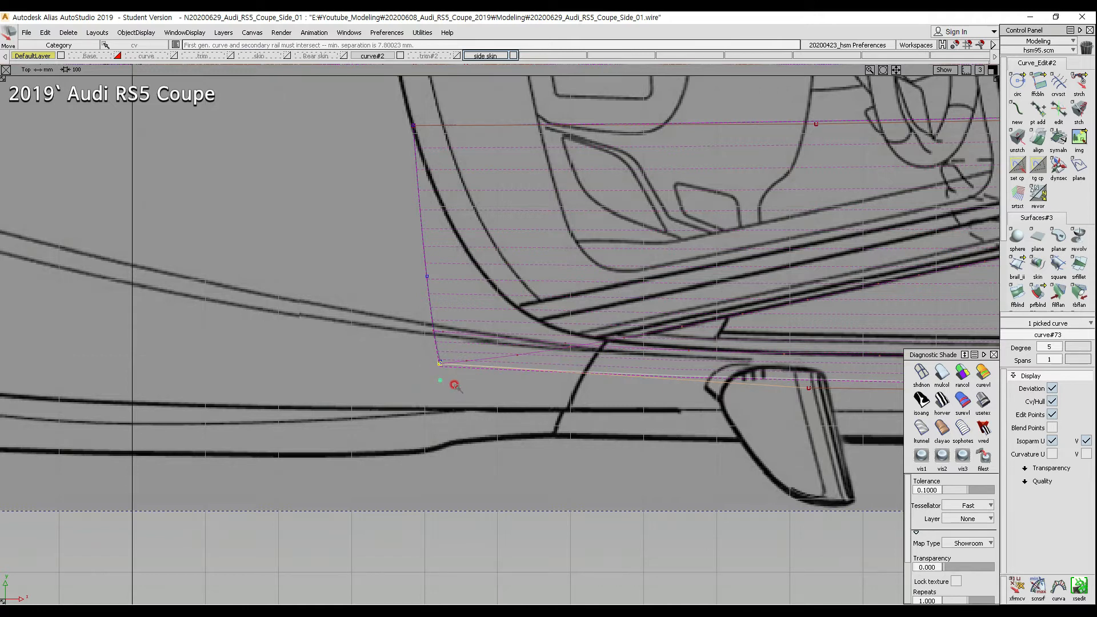
left_click_drag(440, 360, 407, 396, "ctrl+shift")
right_click_drag(404, 399, 391, 380, "ctrl+shift")
left_click_drag(409, 349, 451, 362, "ctrl+alt")
Step: Compare the projected beltline curve with the top-view blueprint from the front window corner back past the door mirror
left_click_drag(607, 403, 609, 316, "ctrl+shift")
left_click_drag(680, 372, 662, 359, "ctrl+shift")
mouse_move(631, 312)
left_mouse_down()
mouse_move(647, 346)
mouse_move(688, 315)
left_mouse_up()
left_click(668, 353)
left_click(673, 345)
left_click(659, 354)
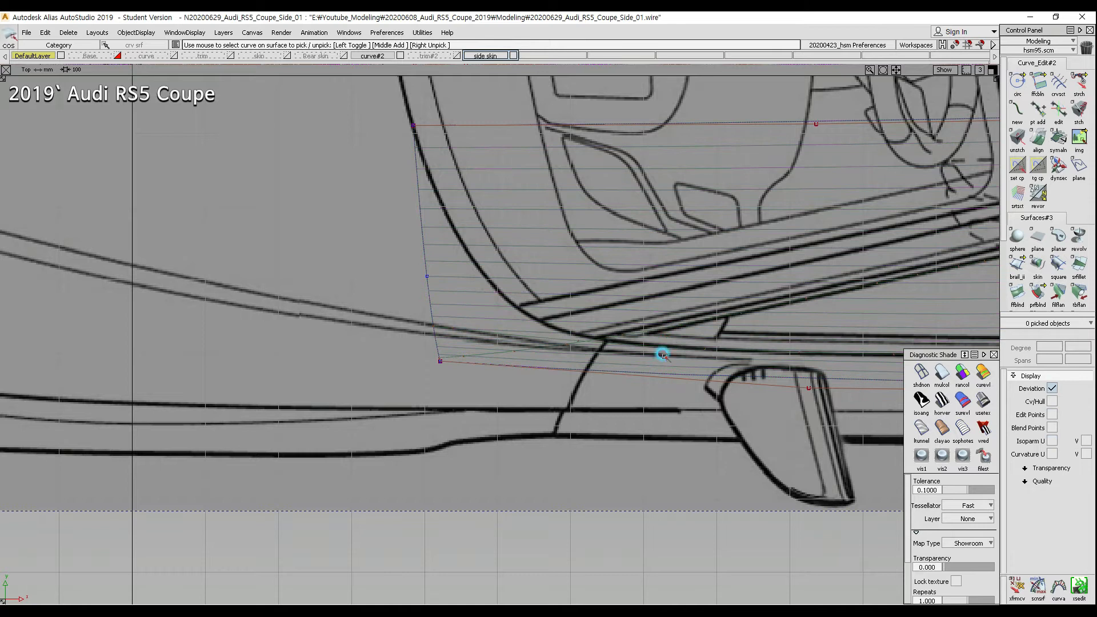
left_click(639, 348)
middle_click_drag(773, 372, 433, 344, "alt+shift")
left_click(494, 335)
Step: Pick the lower rail curve's CV at the door mirror and move it slightly outward in the top view
left_click_drag(497, 338, 503, 338, "ctrl+shift")
left_click(469, 359)
middle_click_drag(649, 414, 653, 398, "ctrl+shift")
right_click_drag(653, 399, 655, 402)
Step: Pick the lower rail's interior CVs at the mirror and the middle of the door and move them slightly outward
mouse_move(540, 364)
left_mouse_down("ctrl+shift")
mouse_move(538, 335)
mouse_move(503, 332)
left_mouse_up("ctrl+shift")
left_click(502, 333)
middle_click_drag(778, 348, 515, 344, "alt+shift")
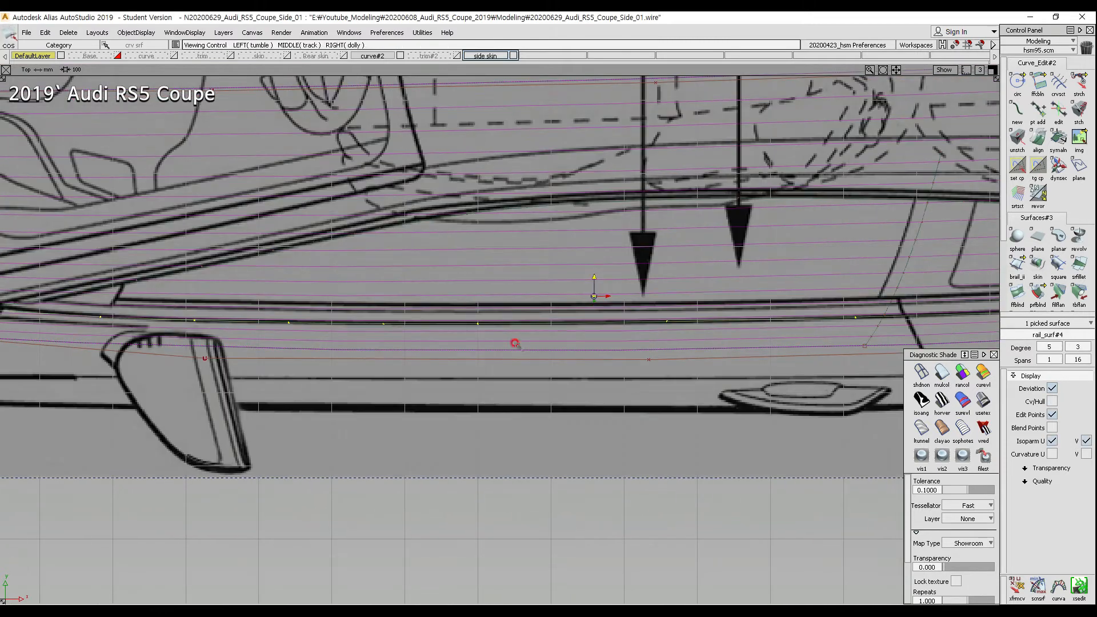
middle_click_drag(770, 346, 678, 346, "alt+shift")
left_click_drag(500, 338, 534, 345, "ctrl+shift")
left_click(555, 359)
middle_click_drag(702, 382, 443, 381, "alt+shift")
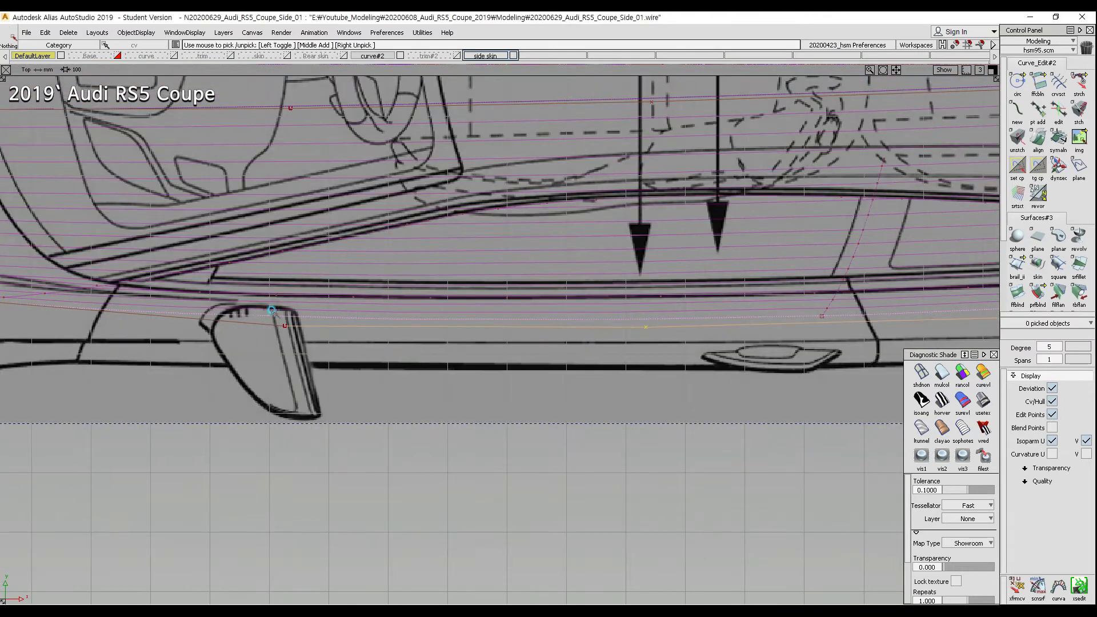
left_click_drag(275, 300, 361, 359)
left_click_drag(612, 299, 715, 409)
middle_click_drag(751, 414, 520, 451, "alt+shift")
middle_click_drag(675, 461, 684, 414, "ctrl+shift")
right_click_drag(684, 414, 684, 416)
Step: Check the projected beltline and door shutline curves against the top-view blueprint near the door handle
left_click_drag(675, 411, 589, 301, "ctrl+shift")
left_click(583, 350)
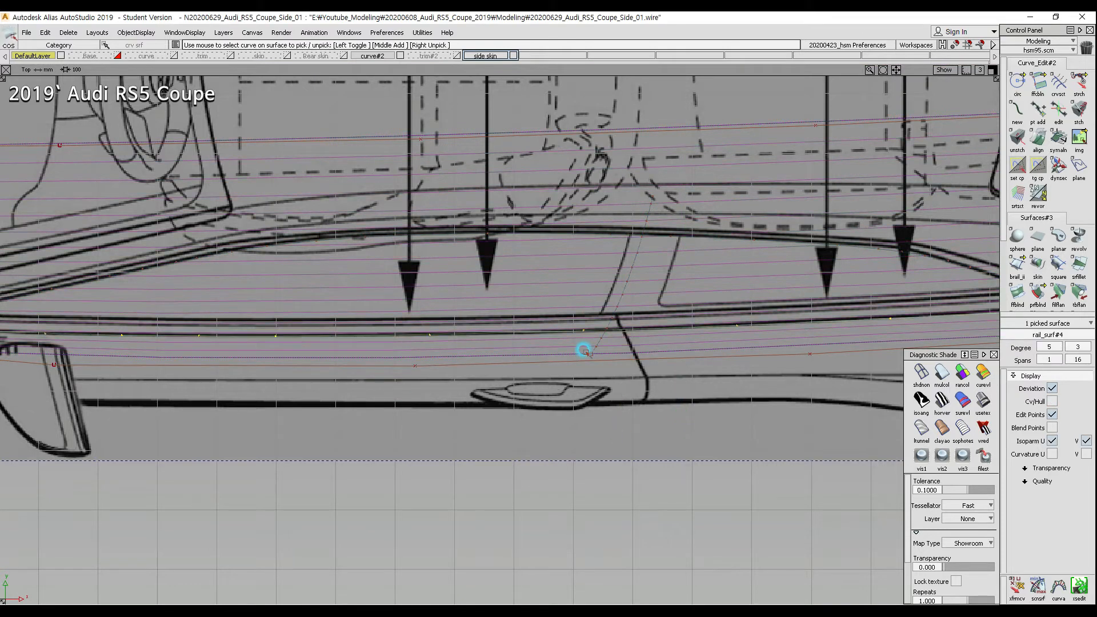
left_click(626, 313)
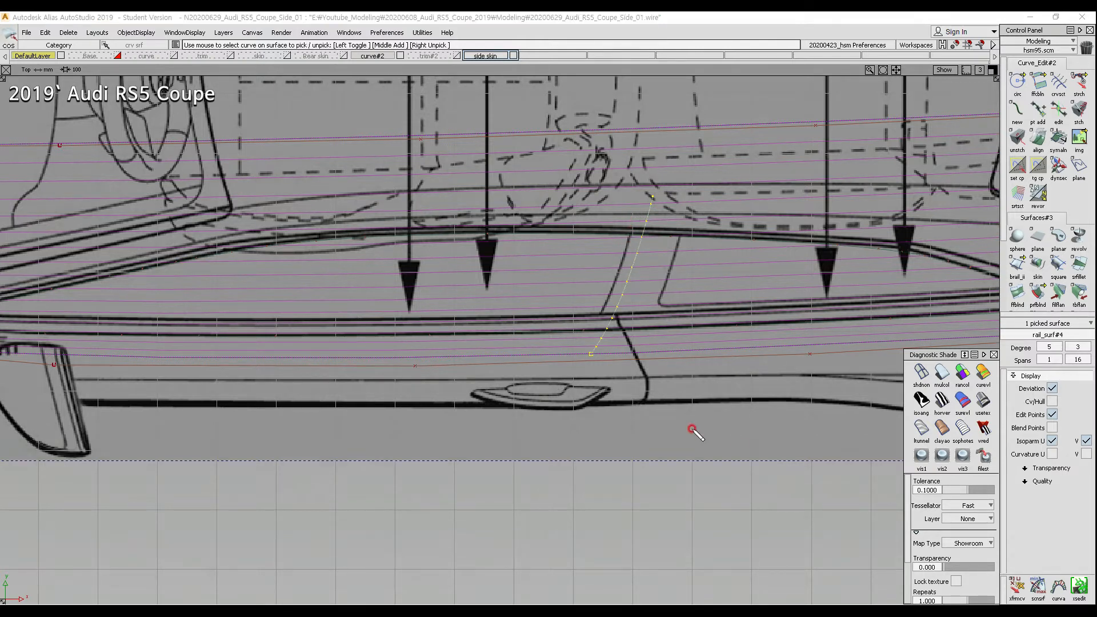
left_click_drag(629, 239, 638, 242)
left_click_drag(600, 312, 609, 321)
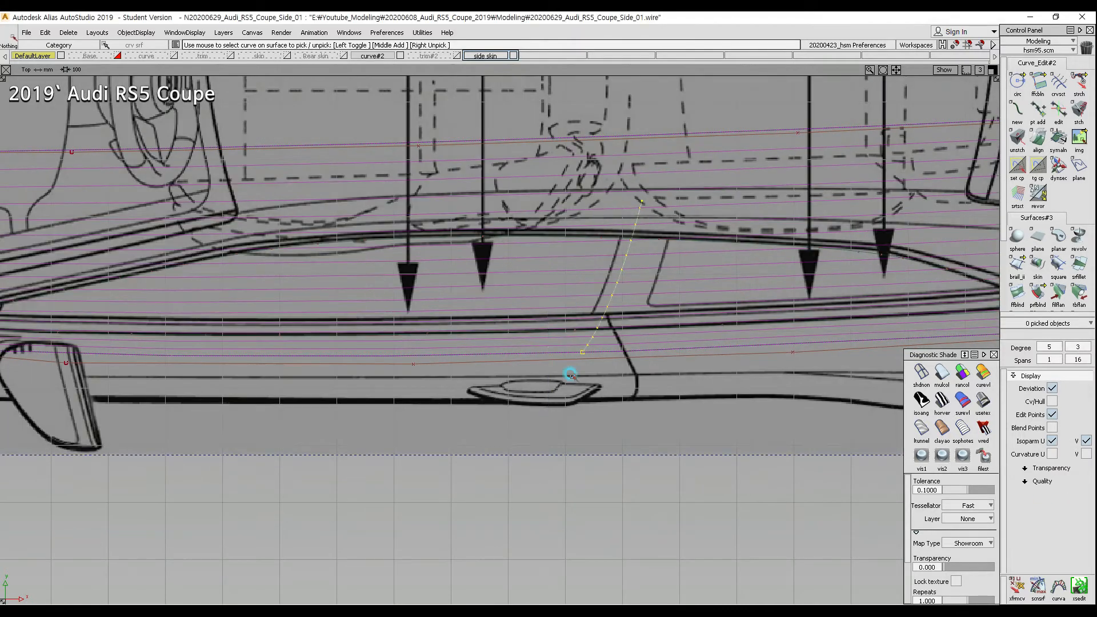
Step: Compare the projected beltline and window outline curves with the blueprint from the rear quarter window to the car's rear
left_click(656, 330)
mouse_move(747, 326)
middle_mouse_down("alt+shift")
mouse_move(453, 369)
mouse_move(436, 362)
middle_mouse_up("alt+shift")
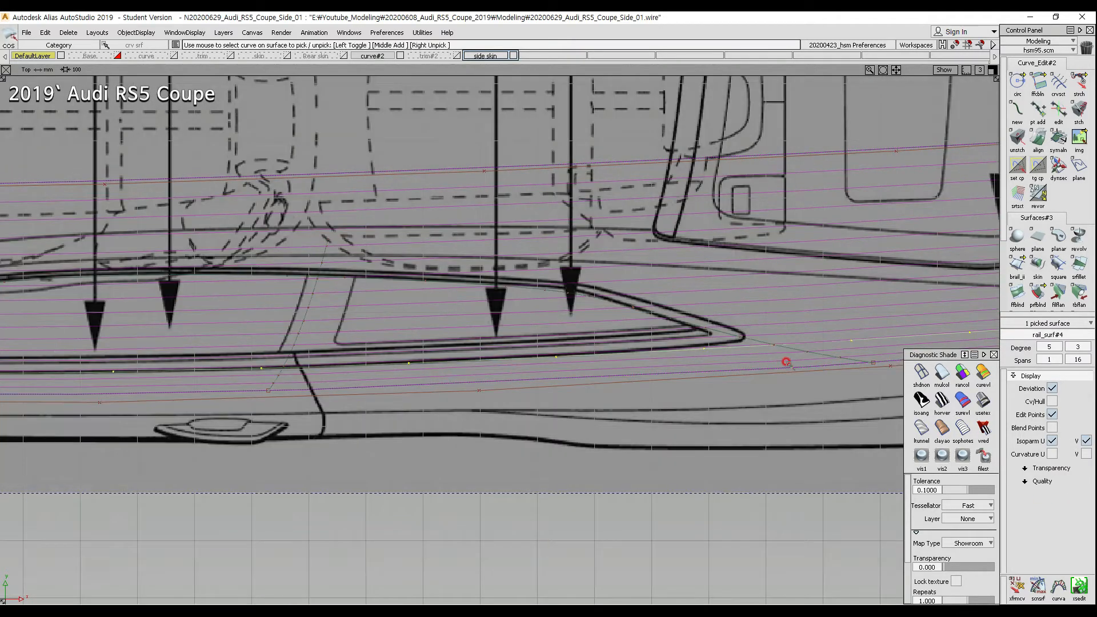
middle_click_drag(748, 354, 595, 357, "alt+shift")
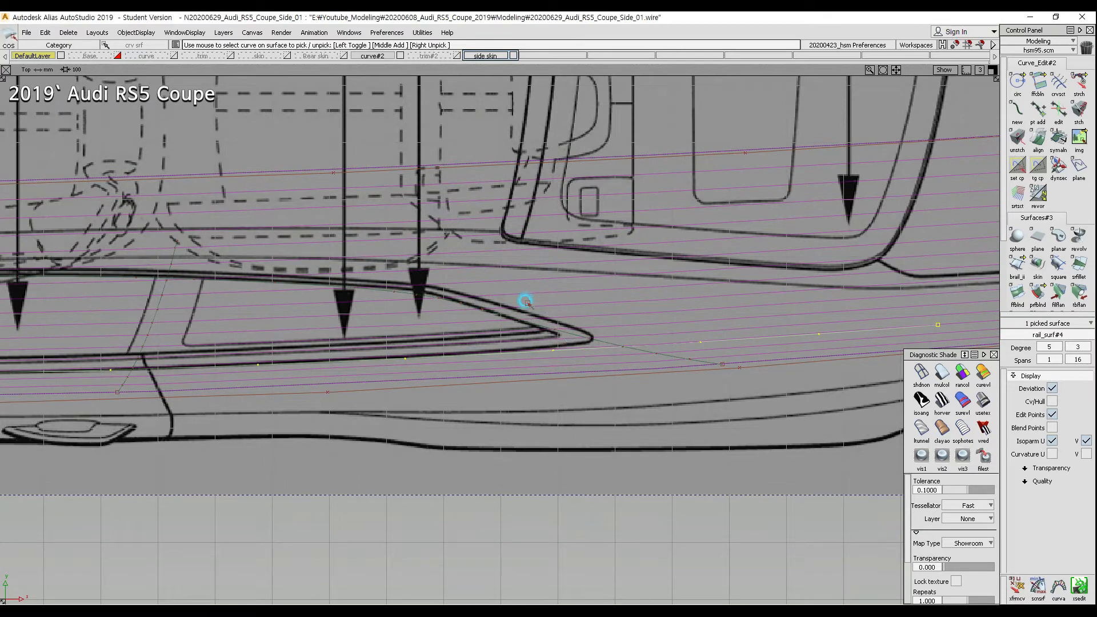
left_click(520, 327)
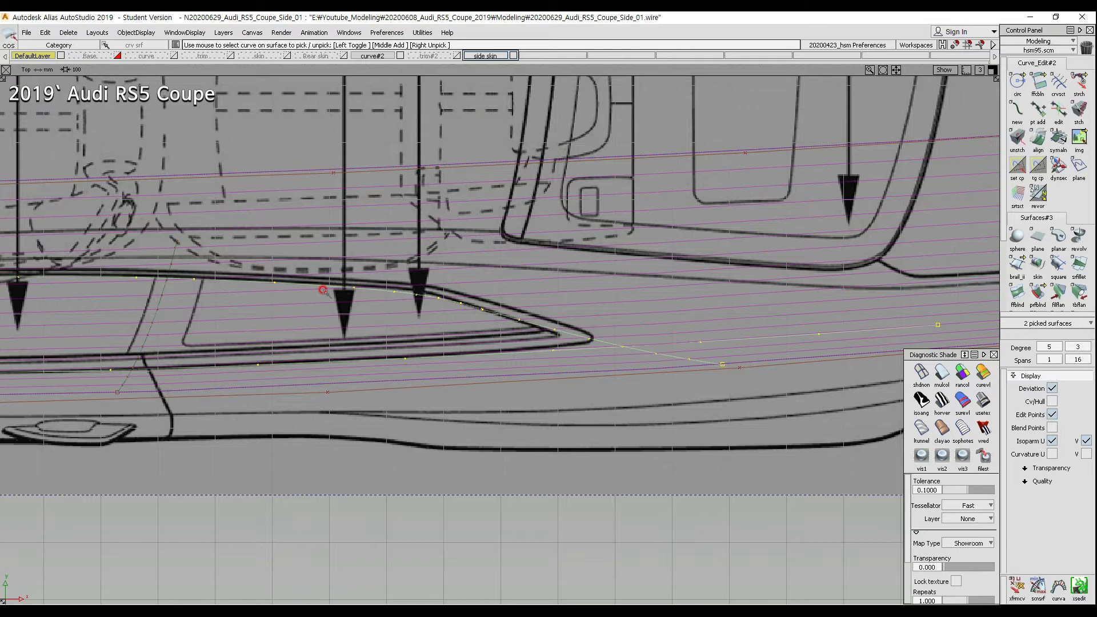
middle_click_drag(323, 290, 608, 298, "alt+shift")
mouse_move(339, 309)
middle_mouse_down("alt+shift")
mouse_move(534, 311)
mouse_move(172, 296)
middle_mouse_up("alt+shift")
middle_click_drag(577, 309, 324, 308, "alt+shift")
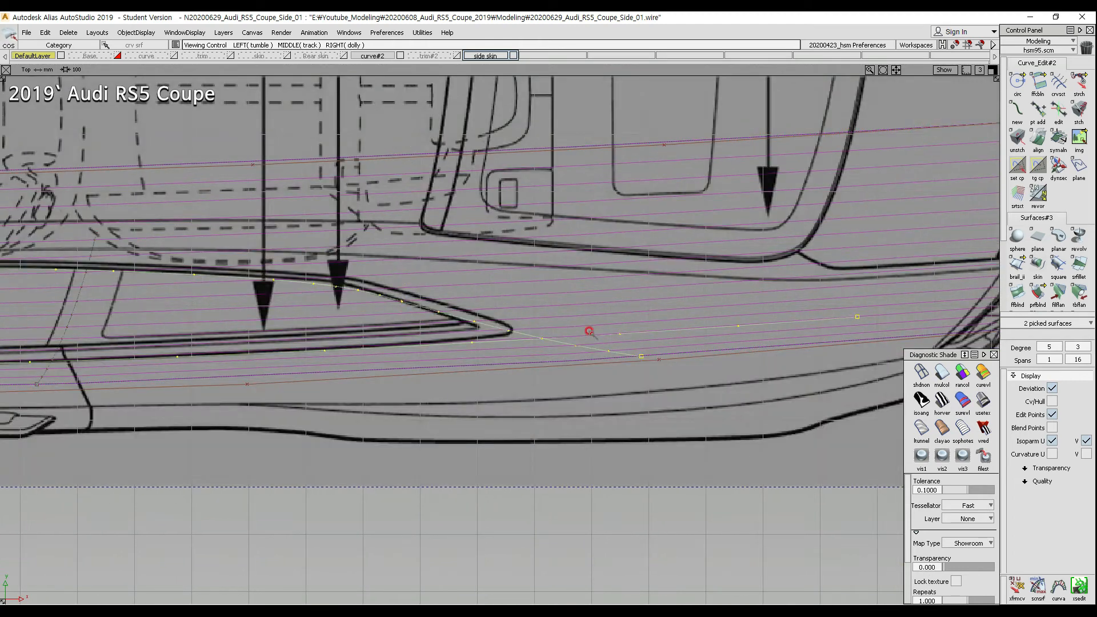
right_click_drag(663, 327, 654, 351, "alt+shift")
middle_click_drag(654, 354, 535, 361, "alt+shift")
left_click(534, 355)
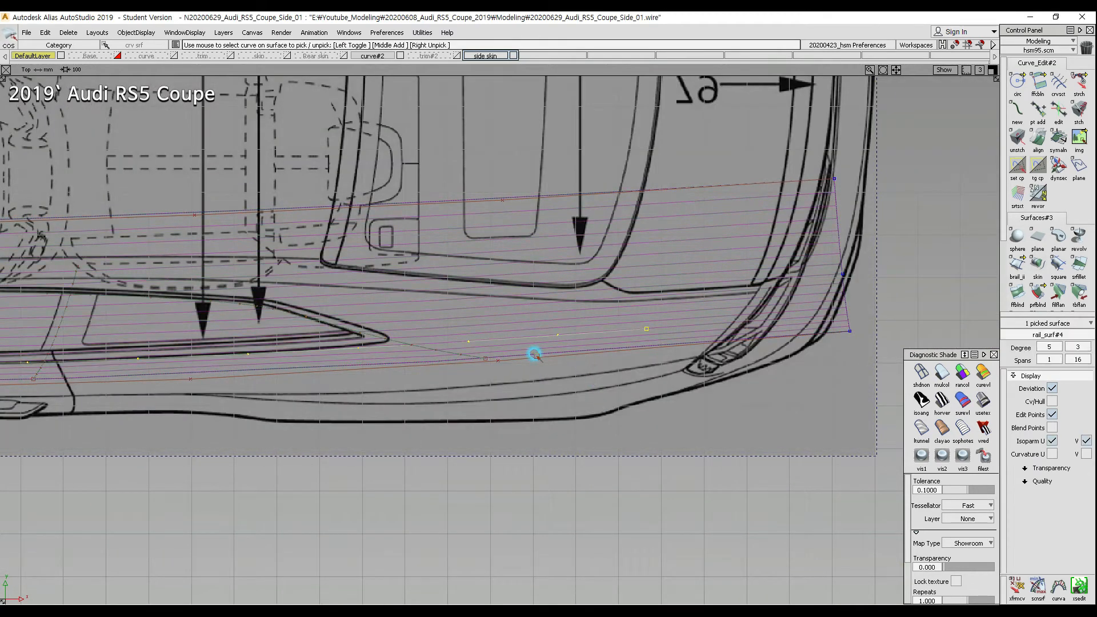
left_click(598, 354)
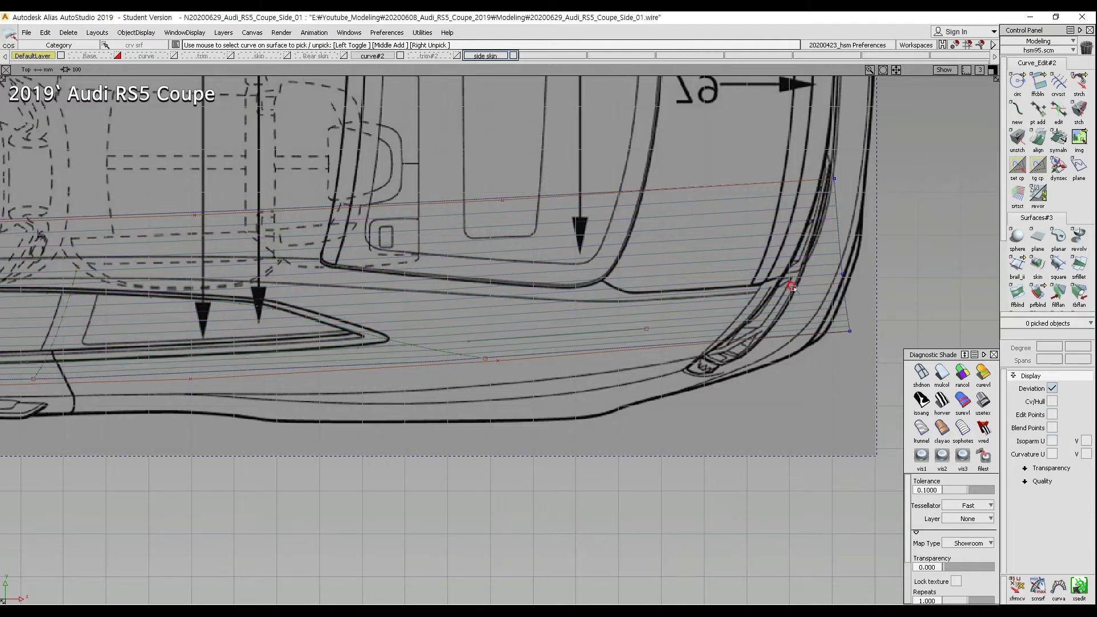
Step: Pick the rear profile curve together with the rails' rear end CVs and move them slightly inward in the top view
middle_click_drag(820, 210, 707, 235, "alt+shift")
left_click_drag(664, 190, 692, 187, "ctrl+shift")
left_click_drag(694, 184, 782, 400)
left_click_drag(698, 255, 712, 270, "ctrl+shift")
left_click(729, 280)
middle_click_drag(544, 302, 684, 429, "alt+shift")
right_click_drag(684, 432, 686, 425)
Step: Pick the upper rail curve's rear interior CVs and move them slightly inward
left_click_drag(526, 293, 523, 313, "ctrl+shift")
left_click_drag(521, 252, 519, 221, "ctrl+shift")
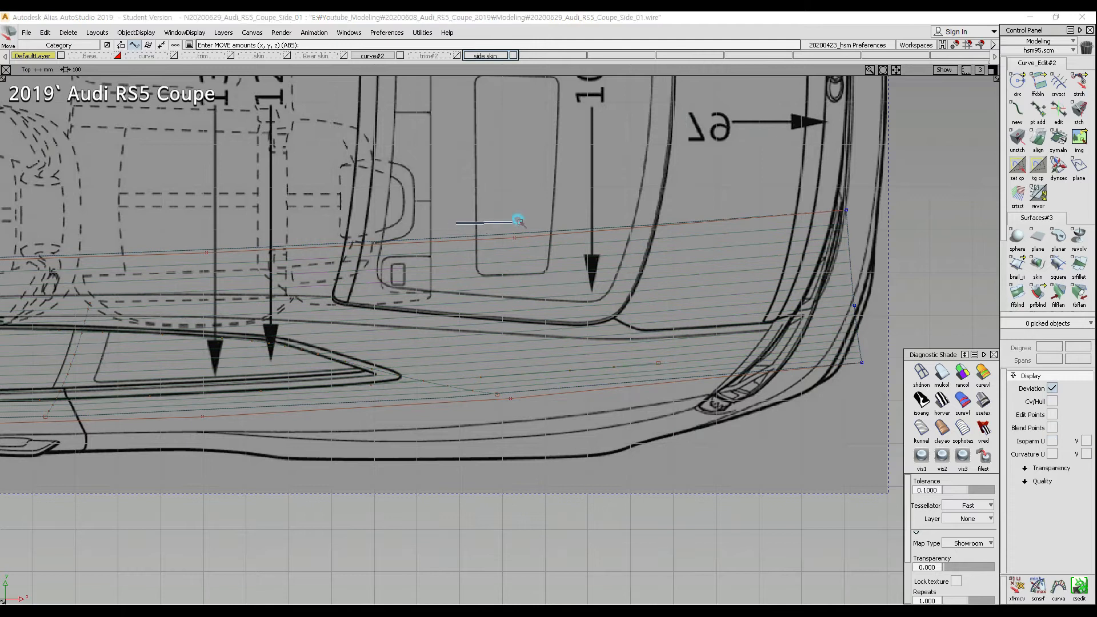
left_click(515, 237)
middle_click_drag(551, 303, 562, 309, "ctrl+shift")
right_click_drag(563, 307, 562, 303)
left_click_drag(170, 235, 155, 274, "ctrl+shift")
middle_click_drag(485, 352, 501, 349, "ctrl+shift")
right_click_drag(502, 317, 503, 315)
Step: Pick the lower rail curve's rear interior CV behind the quarter window and move it slightly outward
left_click_drag(459, 376, 455, 310, "ctrl+shift")
left_click_drag(375, 374, 473, 375, "ctrl+shift")
left_click_drag(489, 381, 531, 423)
middle_click_drag(563, 384, 562, 328, "ctrl+shift")
right_click_drag(562, 327, 563, 329)
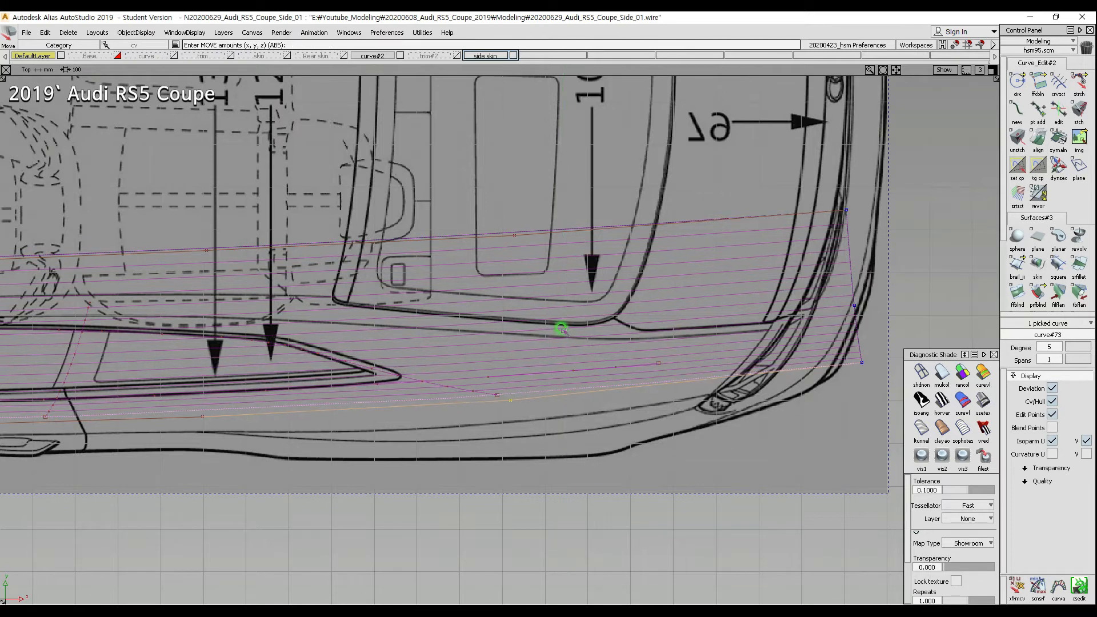
left_click_drag(544, 349, 547, 299, "ctrl+shift")
Step: Examine the rail surface and its boundary curves against the whole top-view blueprint, from windshield to tail lamp
middle_click_drag(548, 321, 624, 323, "alt+shift")
right_click_drag(624, 323, 320, 327, "alt+shift")
middle_click_drag(320, 327, 525, 301, "alt+shift")
middle_click_drag(320, 307, 406, 298, "alt+shift")
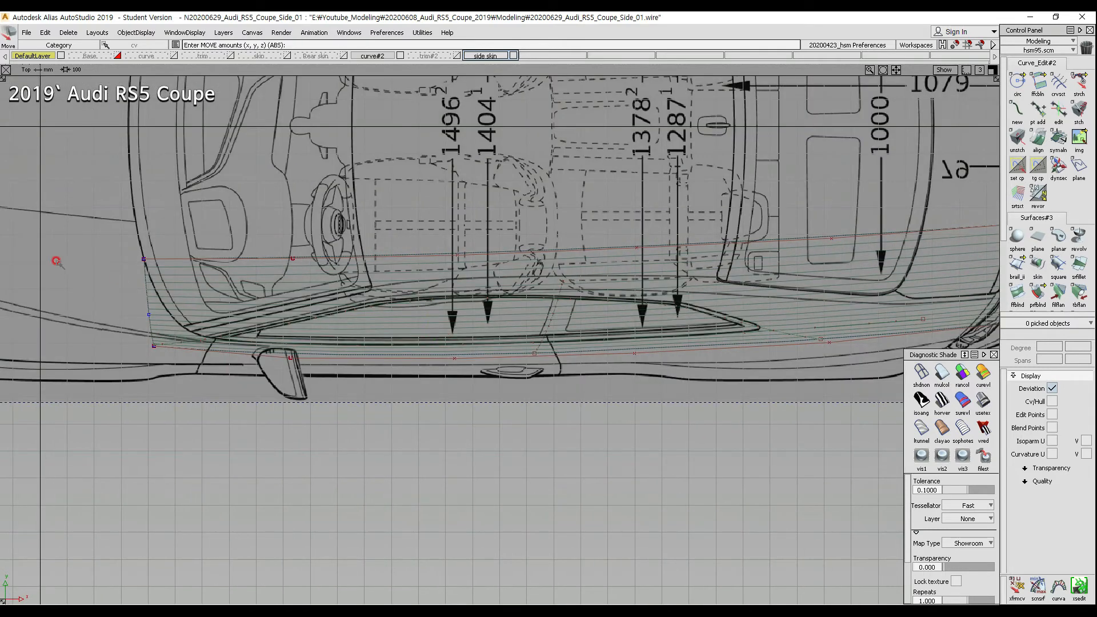
left_click_drag(541, 312, 538, 269, "ctrl+shift")
middle_click_drag(774, 312, 560, 313, "alt+shift")
right_click_drag(605, 313, 548, 313, "alt+shift")
middle_click_drag(690, 315, 678, 321, "alt+shift")
middle_click_drag(307, 313, 465, 306, "alt+shift")
middle_click_drag(807, 310, 659, 338, "alt+shift")
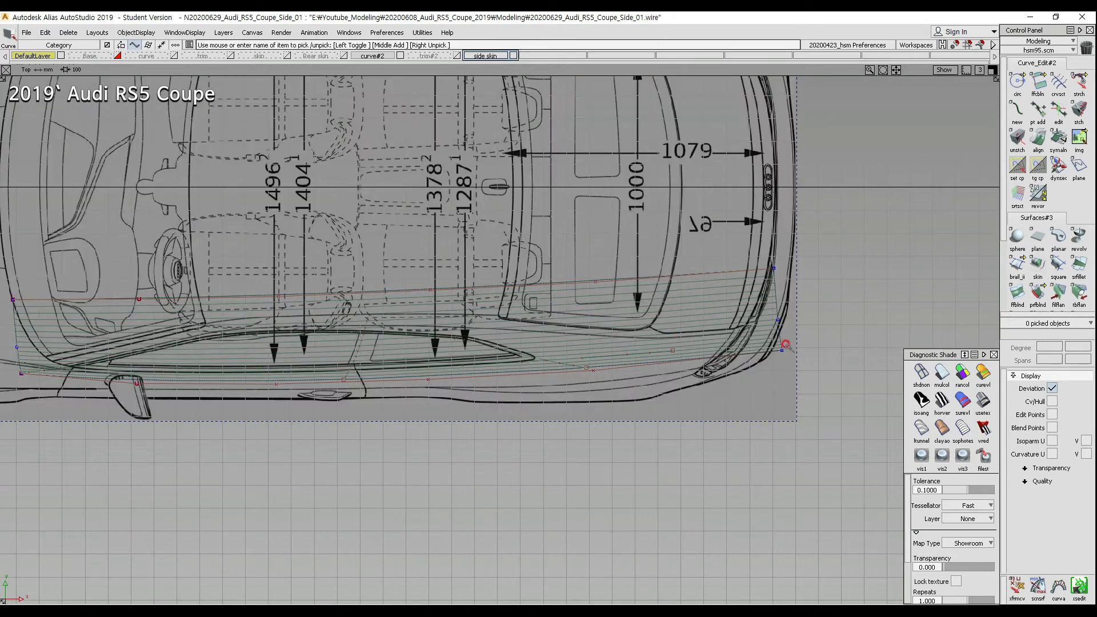
right_click_drag(669, 519, 722, 419, "alt+shift")
middle_click_drag(800, 406, 497, 401, "alt+shift")
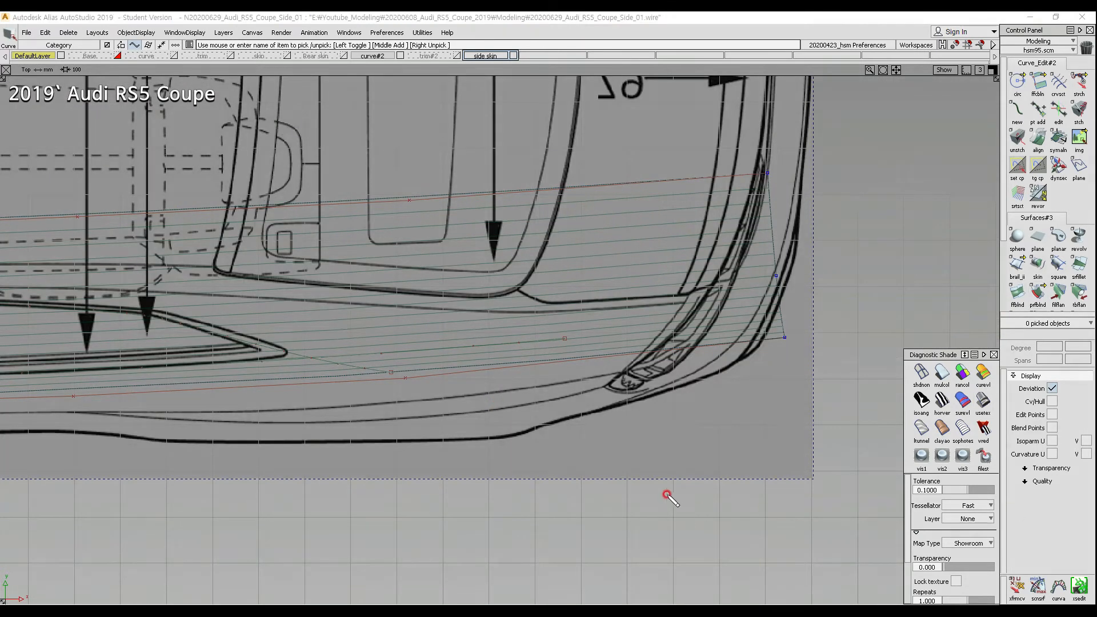
mouse_move(782, 320)
left_mouse_down()
mouse_move(766, 323)
mouse_move(769, 343)
mouse_move(781, 324)
left_mouse_up()
middle_click_drag(228, 479, 821, 432, "alt+shift")
middle_click_drag(37, 375, 622, 396, "alt+shift")
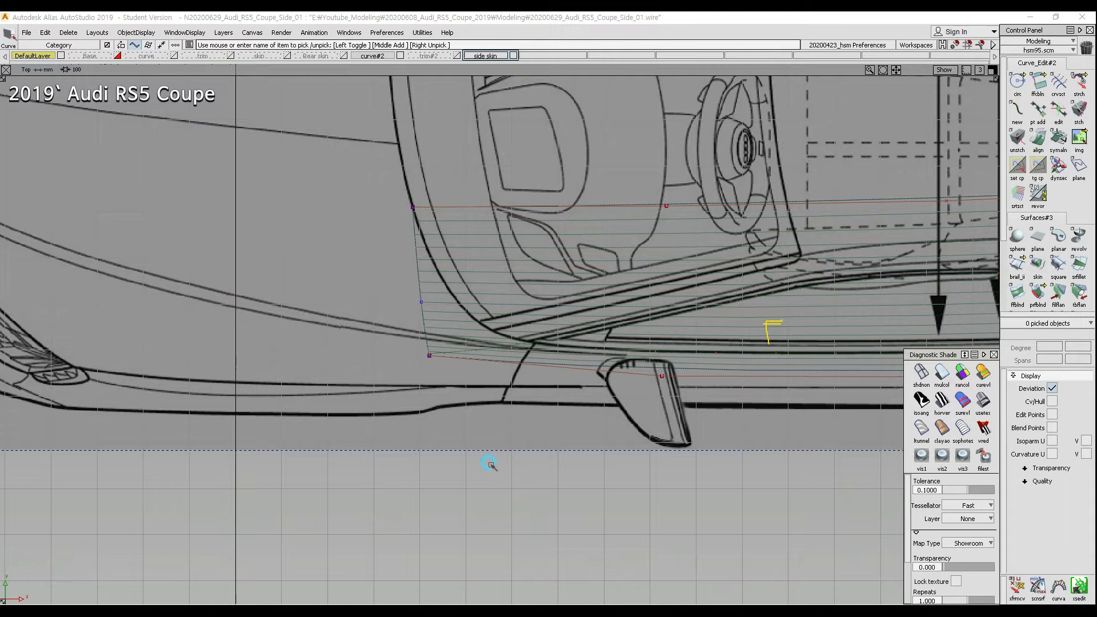
Step: Pick the front profile curve, snap its pivot to the lower end and rotate it until nearly perpendicular to the rails
left_click_drag(400, 298, 417, 311, "ctrl+shift")
left_click_drag(404, 309, 466, 317)
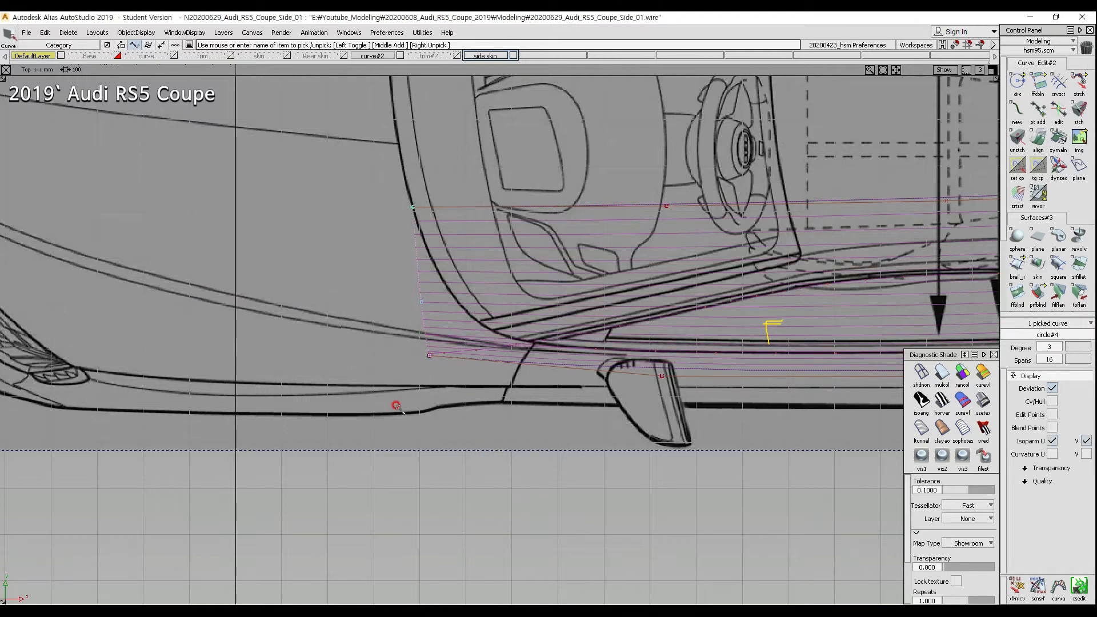
middle_click_drag(396, 406, 428, 372, "ctrl+shift")
left_click_drag(428, 371, 426, 396, "ctrl+alt")
middle_click_drag(476, 383, 477, 401, "ctrl+shift")
right_click_drag(503, 415, 485, 458)
left_click(409, 321)
Step: Pick the upper rail curve's front end CV and snap it to the upper end of the rotated front profile
left_click_drag(440, 387, 435, 217, "ctrl+shift")
left_click(436, 200)
left_click_drag(395, 184, 443, 219, "ctrl+shift")
middle_click_drag(429, 217, 421, 237, "ctrl+shift")
left_click(442, 183)
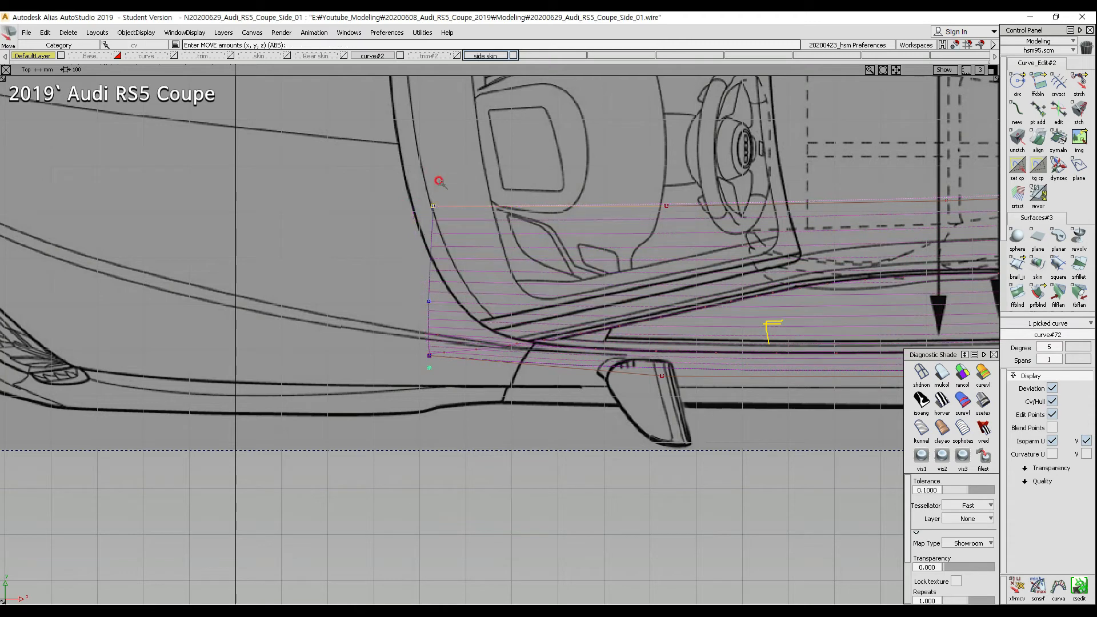
Step: Compare the projected window outline and beltline curves with the top-view blueprint from the A-pillar base along the door
middle_click_drag(651, 260, 466, 232, "alt+shift")
left_click_drag(509, 331, 507, 267, "ctrl+shift")
left_click_drag(605, 331, 563, 291, "ctrl+shift")
left_click(542, 270)
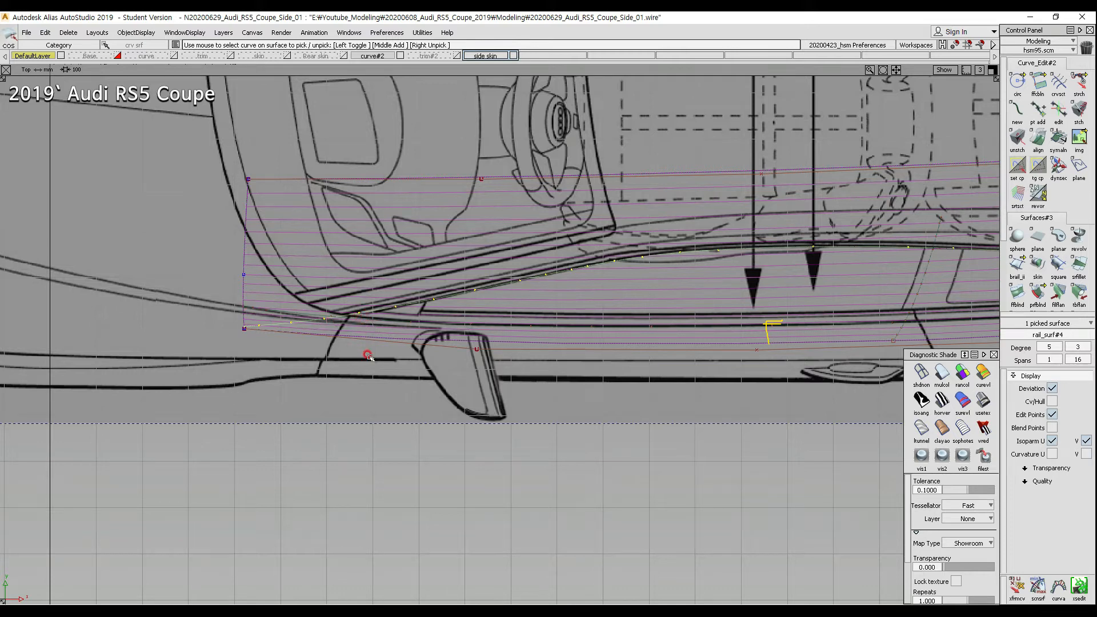
left_click(370, 312)
left_click(384, 324)
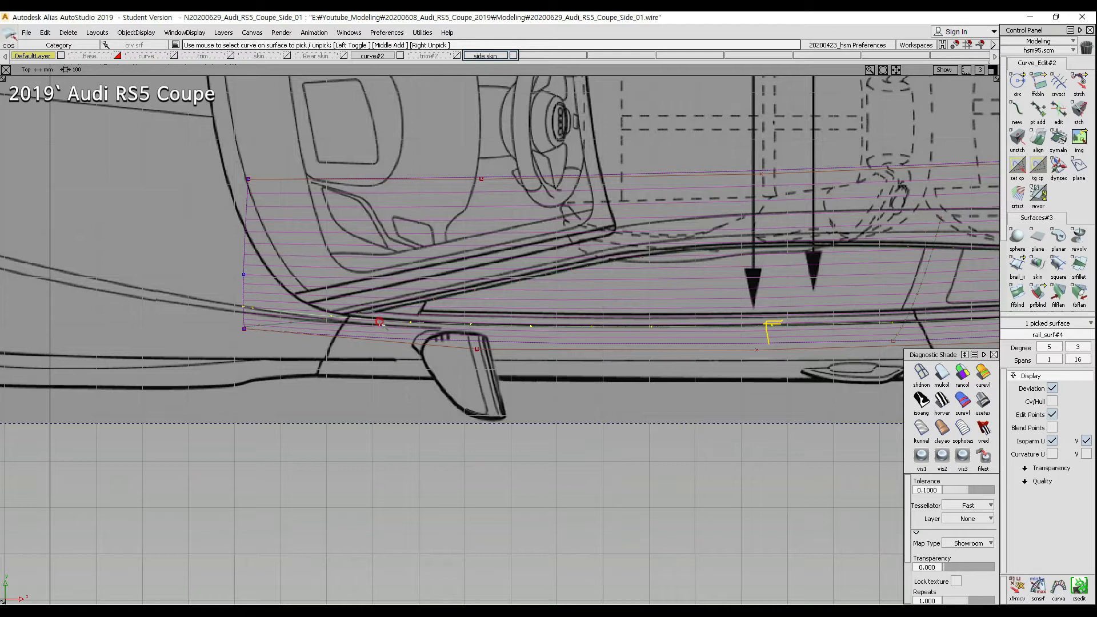
scroll(342, 325, "up", 3)
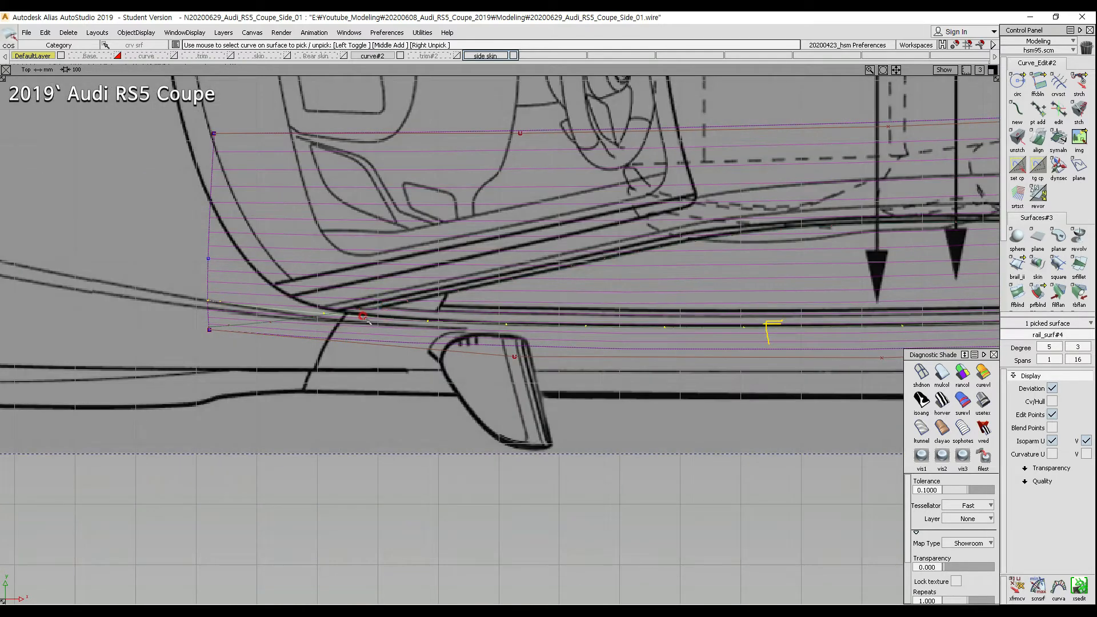
middle_click_drag(618, 331, 365, 308, "alt+shift")
left_click_drag(436, 333, 436, 303, "ctrl+shift")
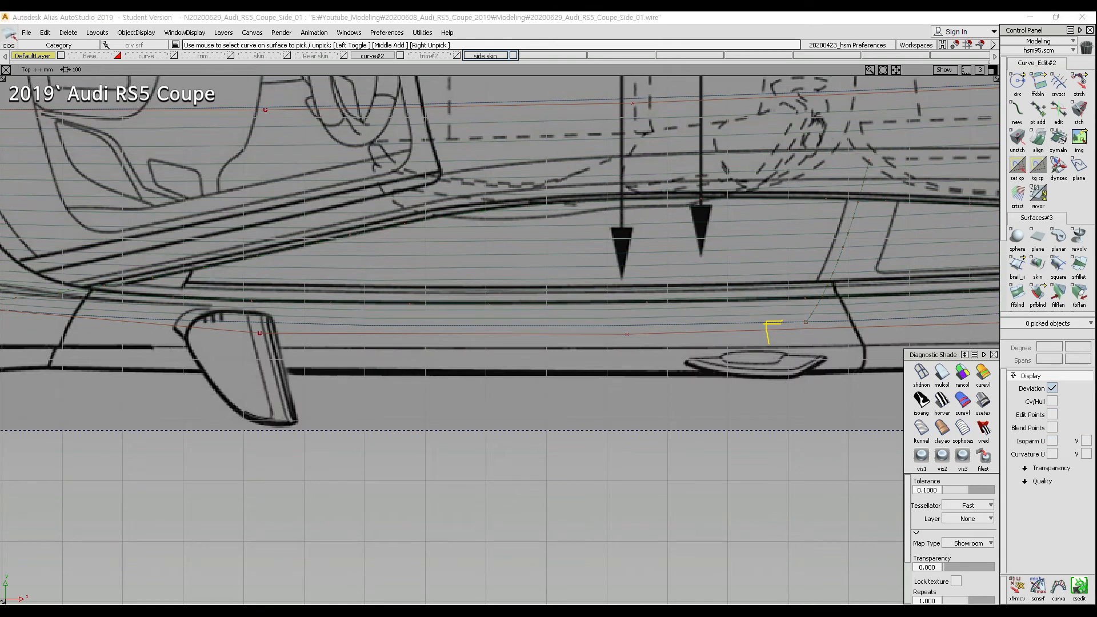
Step: Pick the lower rail's two interior CVs at the mirror and mid-door and move them slightly forward
right_click_drag(350, 357, 323, 409, "alt+shift")
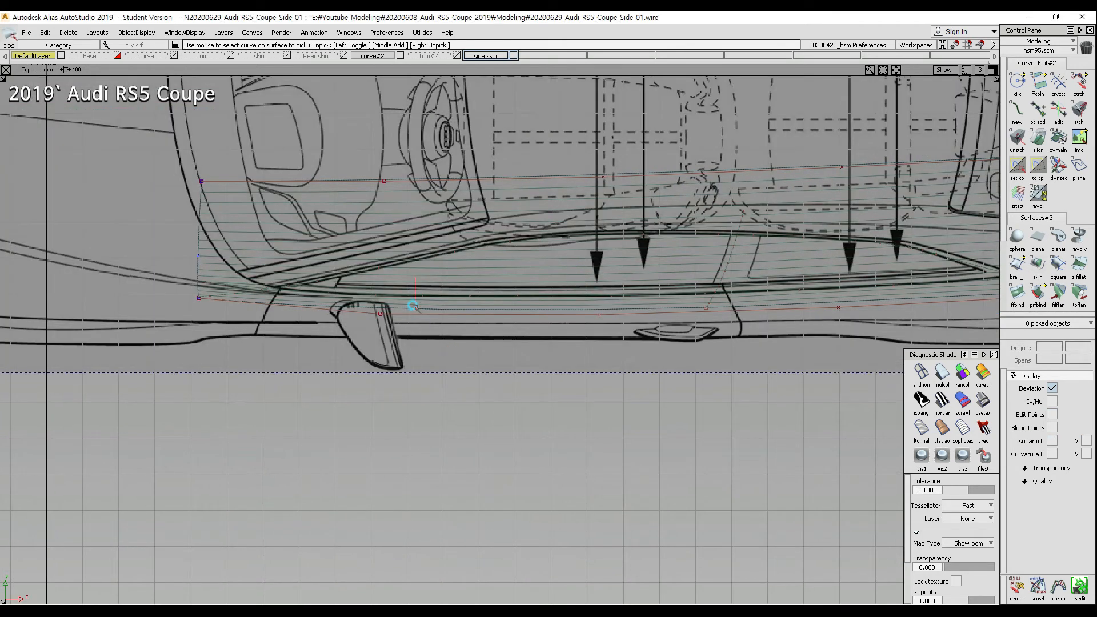
left_click(386, 304)
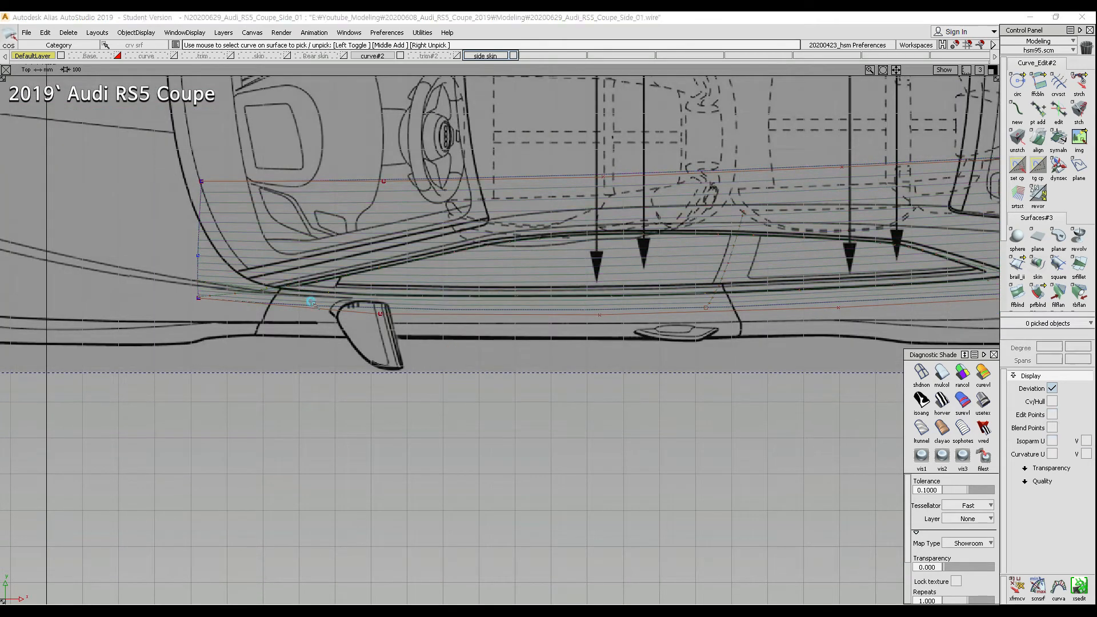
left_click_drag(343, 295, 635, 345)
middle_click_drag(655, 404, 649, 374, "ctrl+shift")
middle_click_drag(648, 370, 637, 369)
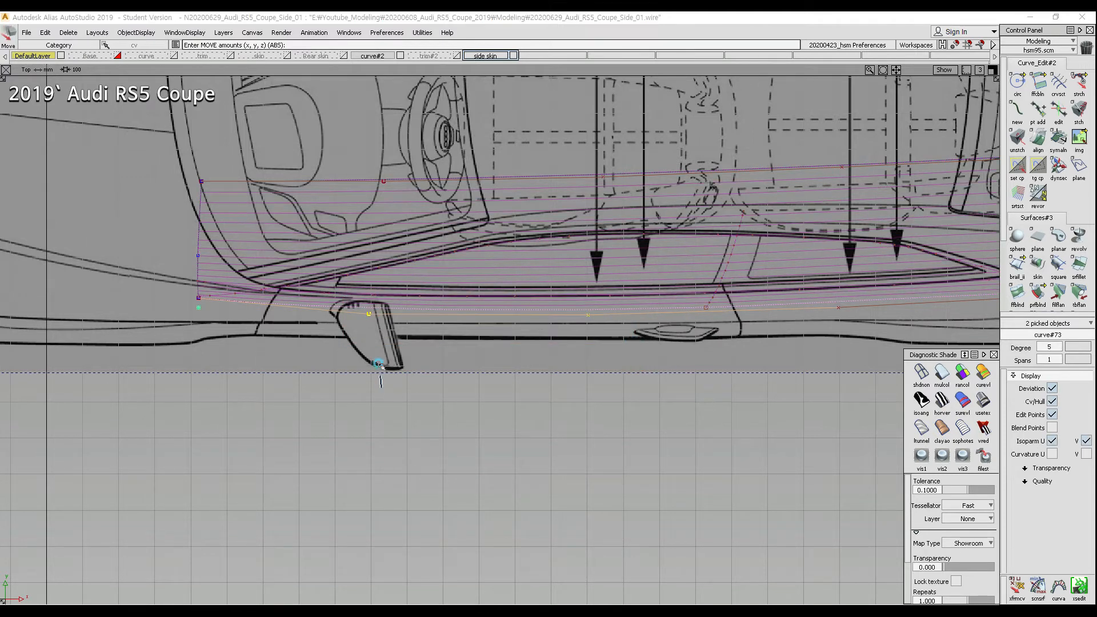
left_click(377, 321)
Step: Pick the lower rail's mirror and mid-door CVs again and move them slightly outward
left_click_drag(328, 299, 400, 328, "ctrl+shift")
left_click_drag(535, 300, 628, 337)
middle_click_drag(643, 386, 638, 360, "ctrl+shift")
right_click_drag(639, 350, 639, 353)
Step: Check the updated beltline and window outline curves against the top-view blueprint along the full side window
mouse_move(633, 361)
left_mouse_down("ctrl+shift")
mouse_move(623, 315)
mouse_move(582, 315)
left_mouse_up("ctrl+shift")
left_click(579, 313)
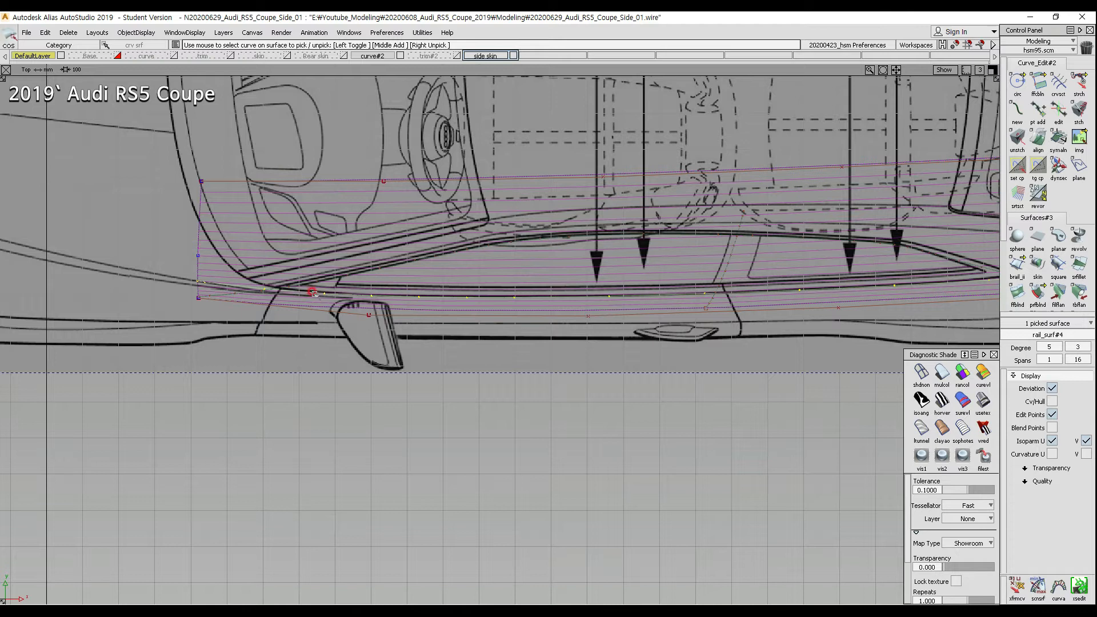
middle_click_drag(750, 278, 651, 329, "alt+shift")
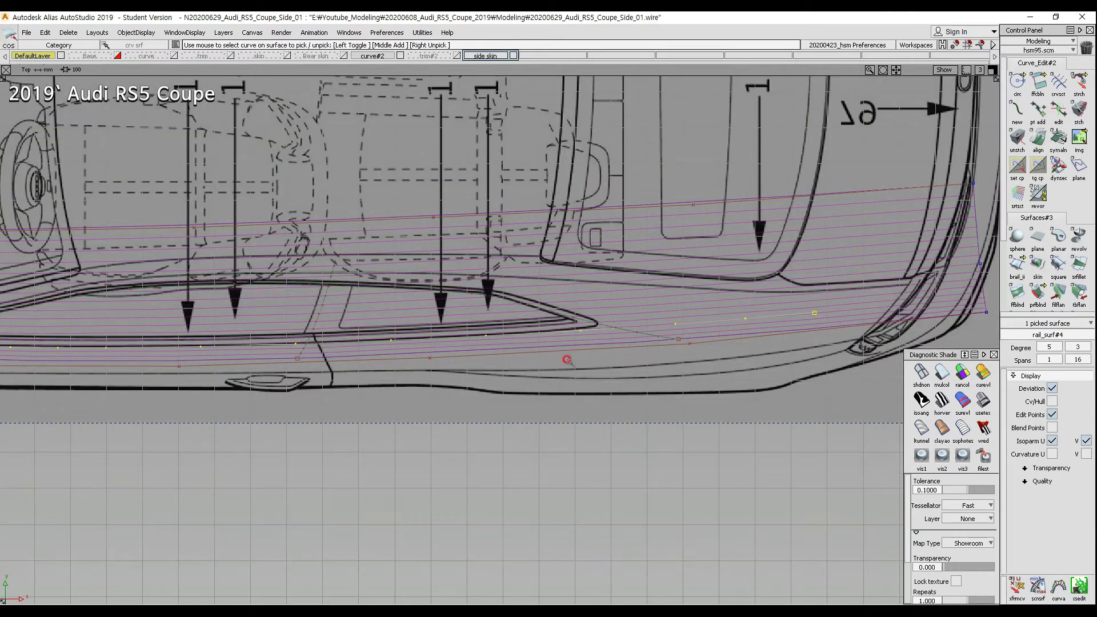
left_click_drag(566, 360, 565, 305, "ctrl+shift")
left_click(537, 306)
right_click_drag(534, 318, 581, 320, "ctrl+shift")
middle_click_drag(466, 274, 656, 287, "alt+shift")
right_click_drag(634, 217, 611, 264, "ctrl+shift")
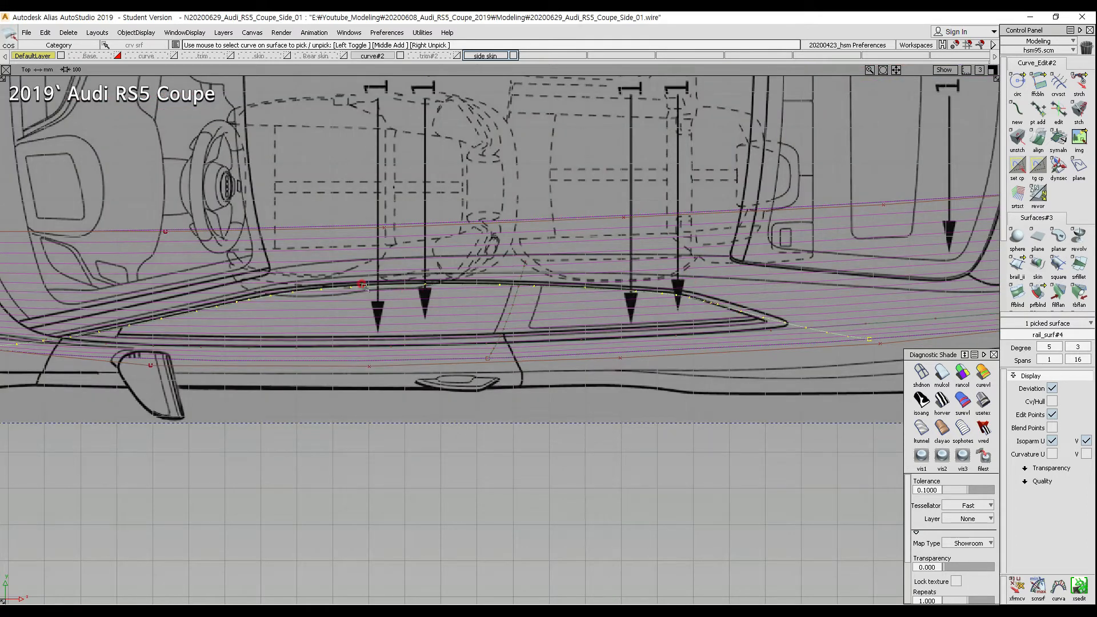
left_click_drag(252, 341, 289, 324, "ctrl+shift")
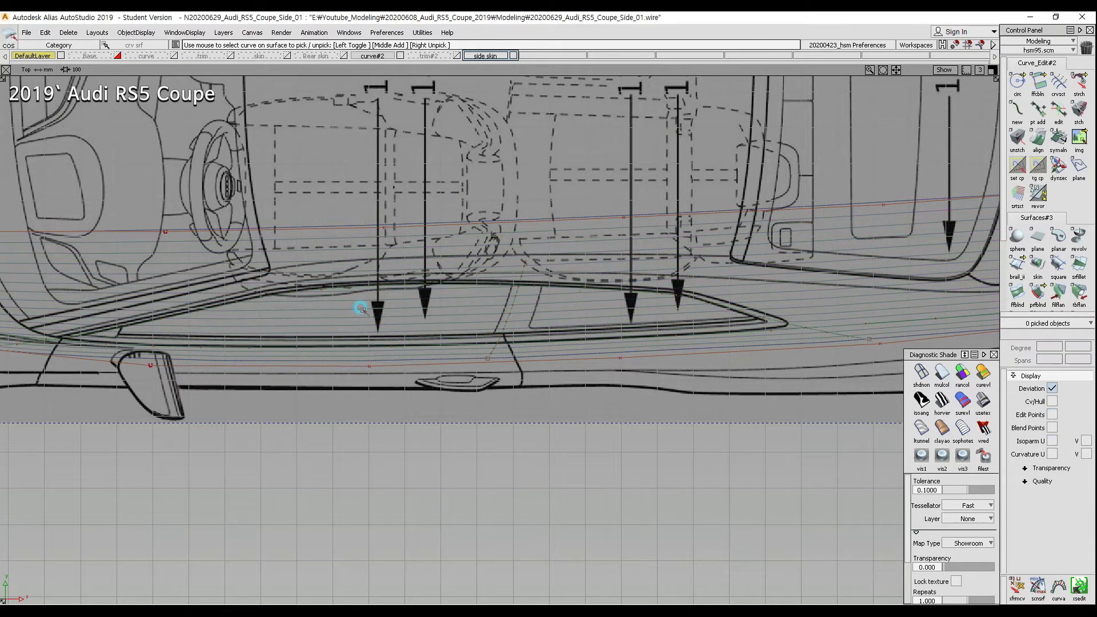
Step: Pick the rail surface's four construction curves, both rails and both profiles, in the perspective view
mouse_move(465, 261)
right_mouse_down("ctrl+shift")
mouse_move(450, 271)
mouse_move(472, 272)
right_mouse_up("ctrl+shift")
middle_click_drag(528, 243, 551, 227, "alt+shift")
left_click_drag(551, 227, 544, 208, "alt+shift")
left_click_drag(228, 266, 265, 275, "ctrl+shift")
left_click_drag(441, 321, 451, 370)
left_click_drag(329, 318, 421, 297)
left_click_drag(636, 256, 693, 245)
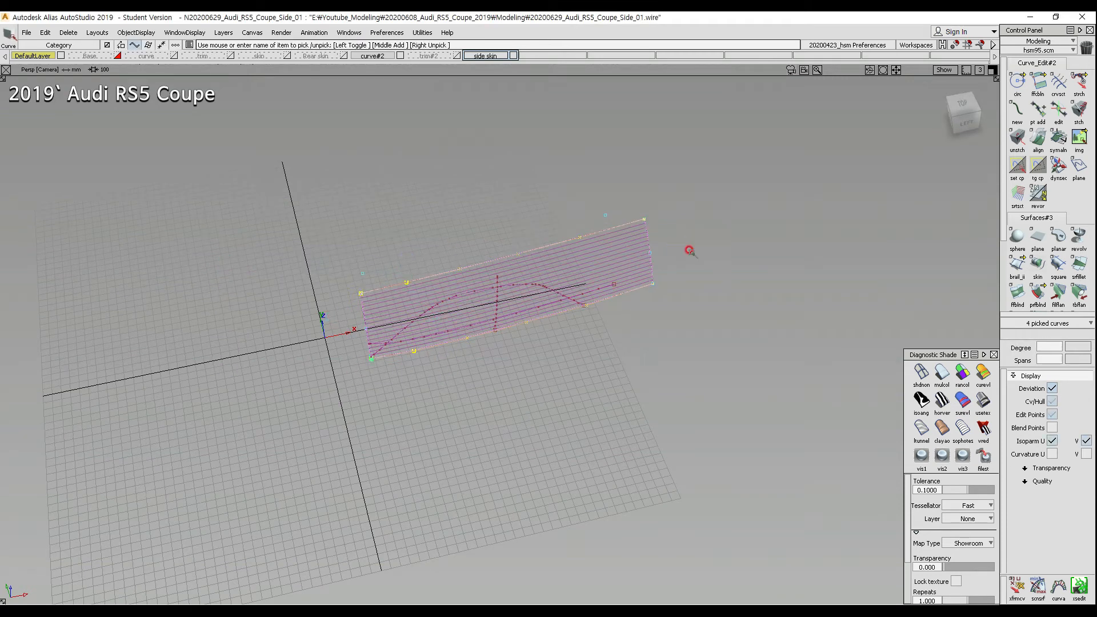
Step: Examine the rail surface and its picked construction curves in the perspective and top views
left_click_drag(461, 336, 463, 322, "alt+shift")
right_click_drag(467, 326, 511, 339, "alt+shift")
right_click_drag(524, 298, 518, 342, "ctrl+shift")
left_click_drag(424, 320, 425, 344, "ctrl+shift")
left_click_drag(422, 342, 421, 356)
right_click_drag(452, 344, 455, 383, "alt+shift")
left_click_drag(108, 239, 103, 269, "ctrl+shift")
left_click(122, 266)
left_click(107, 300)
left_click(194, 336)
left_click(890, 278)
right_click_drag(473, 457, 517, 367, "alt+shift")
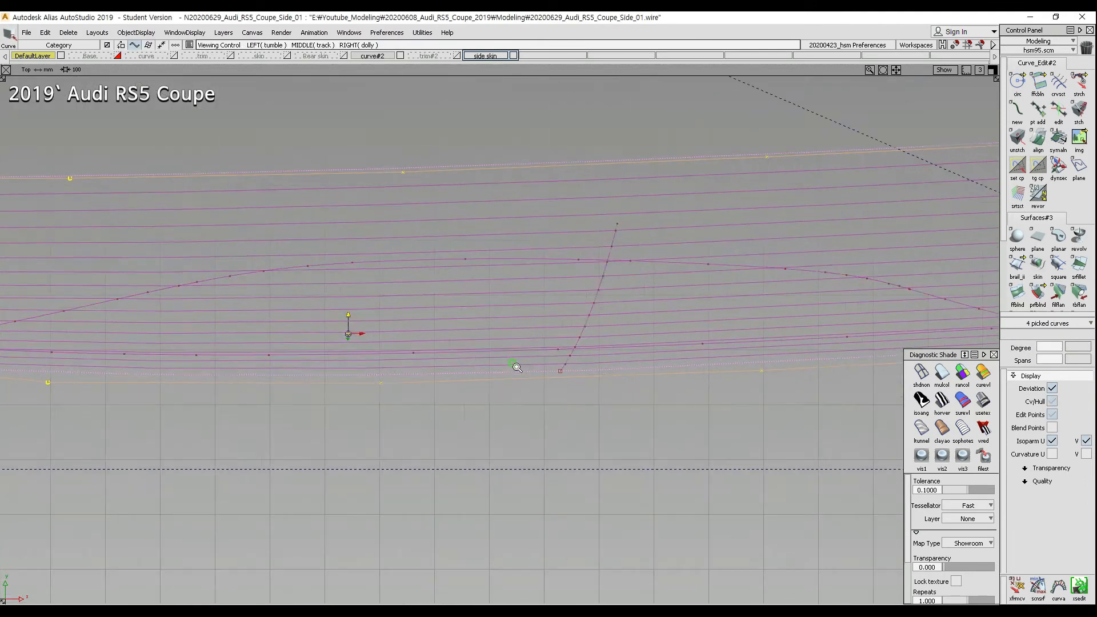
Step: Set the pivot of the four picked construction curves on the mid-door beltline and rotate them slightly to tilt the side surface inward
mouse_move(517, 367)
left_mouse_down("ctrl+shift")
mouse_move(518, 348)
mouse_move(489, 375)
mouse_move(388, 396)
mouse_move(409, 400)
mouse_move(399, 409)
left_mouse_up("ctrl+shift")
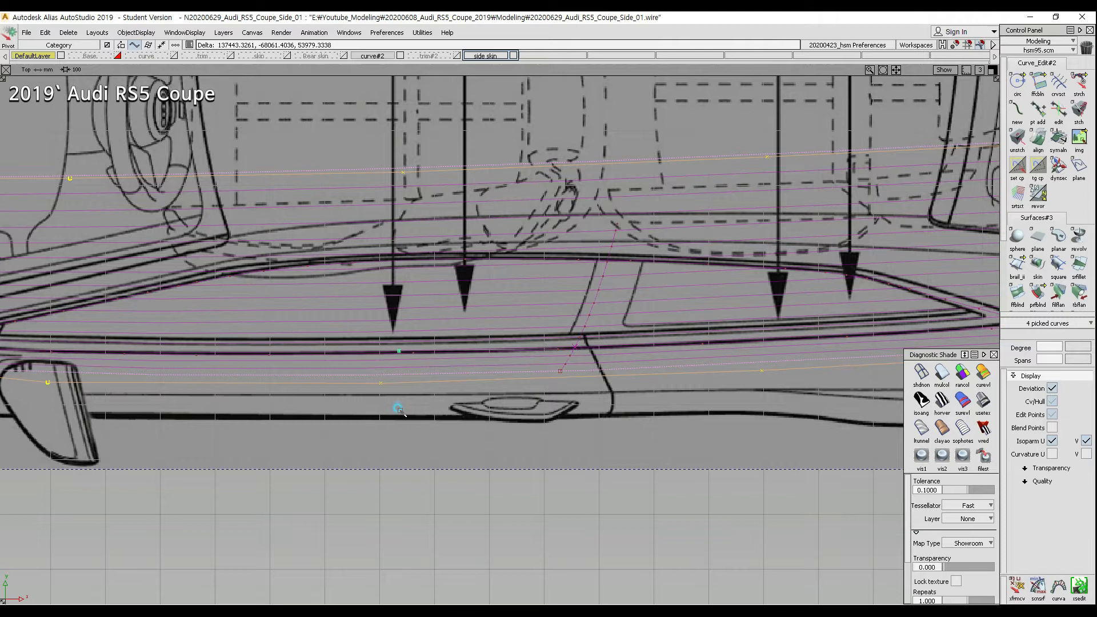
right_click_drag(512, 340, 150, 339, "alt+shift")
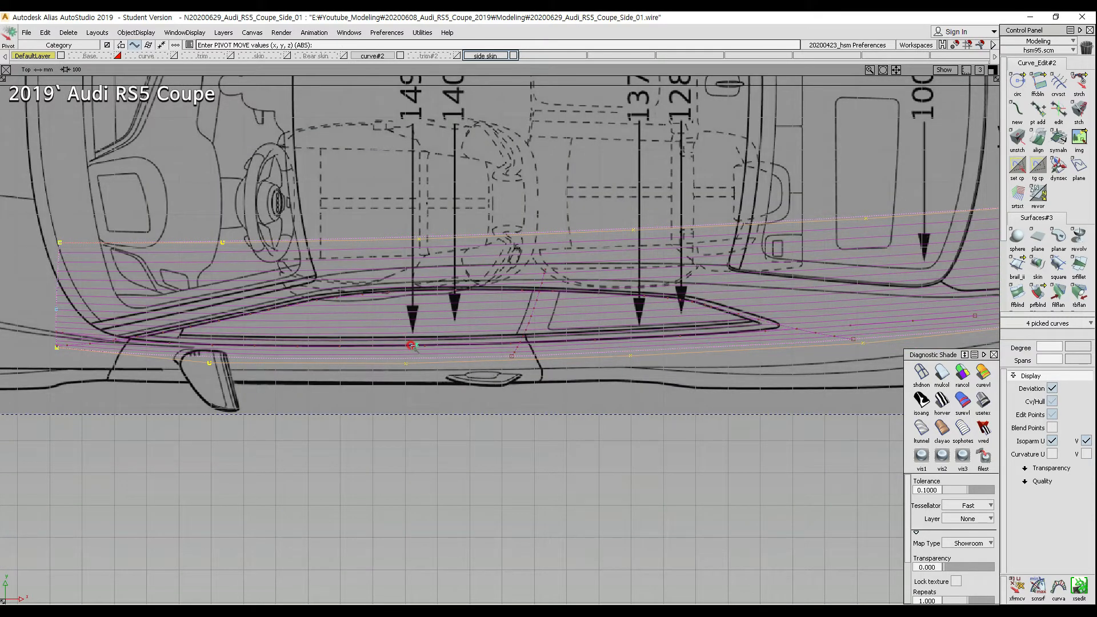
right_click_drag(436, 371, 391, 276, "alt+shift")
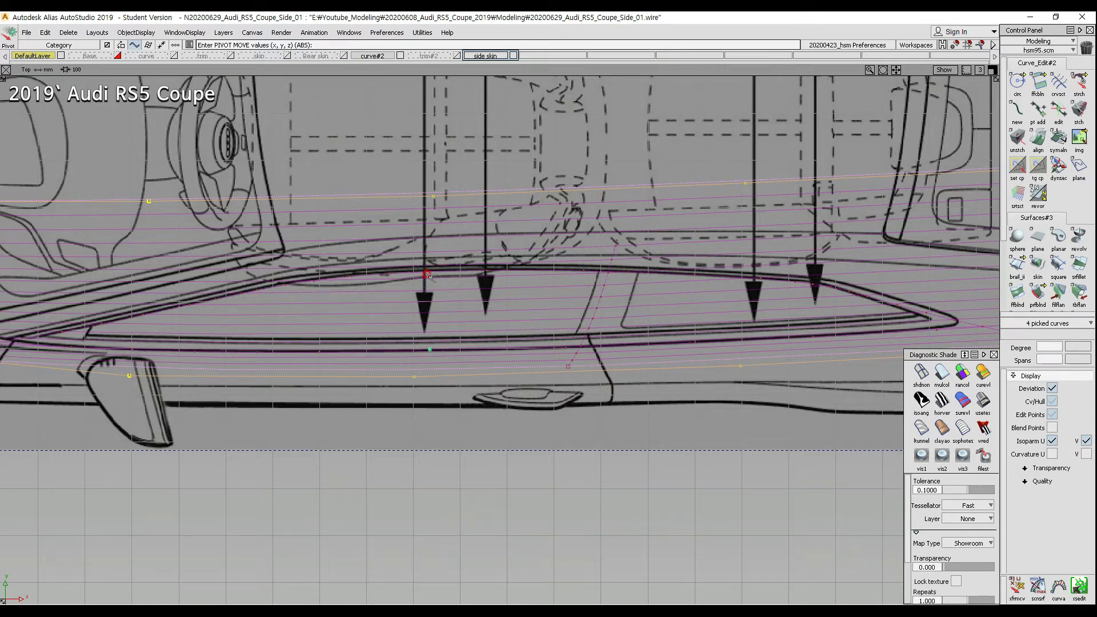
middle_click_drag(549, 395, 550, 424, "ctrl+shift")
left_click_drag(554, 440, 555, 438)
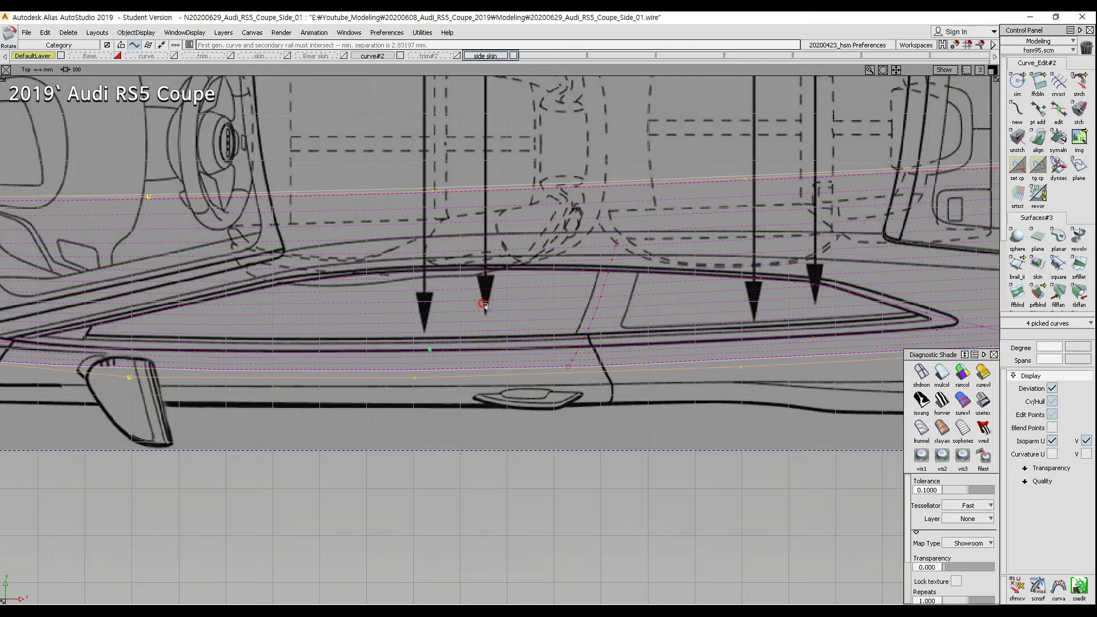
Step: Pick the upper rail's front end CV in the top view and move it onto the front profile's upper end
right_click_drag(454, 286, 400, 297, "alt+shift")
mouse_move(464, 316)
middle_mouse_down("alt+shift")
mouse_move(443, 313)
mouse_move(455, 302)
middle_mouse_up("alt+shift")
right_click_drag(455, 302, 379, 303, "alt+shift")
middle_click_drag(379, 303, 395, 298, "alt+shift")
left_click_drag(206, 333, 214, 243, "ctrl+shift")
left_click_drag(42, 208, 76, 209, "ctrl+shift")
left_click_drag(79, 211, 108, 213)
left_click_drag(107, 211, 139, 244)
middle_click_drag(142, 267, 150, 217, "ctrl+shift")
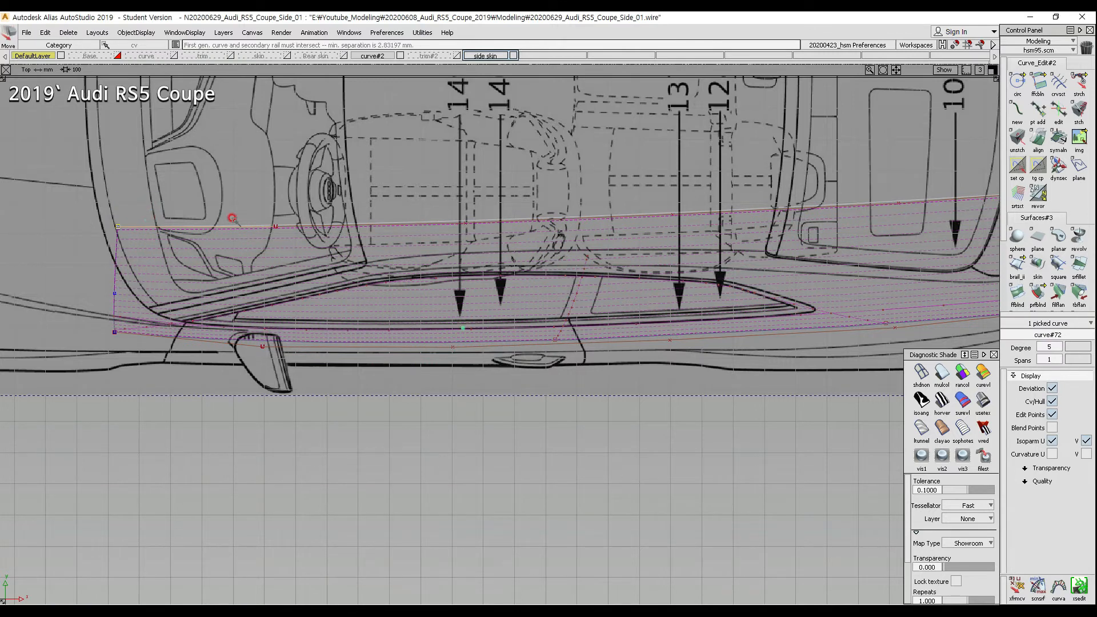
Step: Move the rear end CVs of the upper and lower rails onto the ends of the rear profile
middle_click_drag(664, 220, 279, 240, "alt+shift")
left_click_drag(732, 227, 726, 151, "ctrl+shift")
left_click_drag(670, 182, 702, 183, "ctrl+shift")
left_click_drag(703, 184, 778, 235)
middle_click_drag(795, 270, 792, 196, "ctrl+shift")
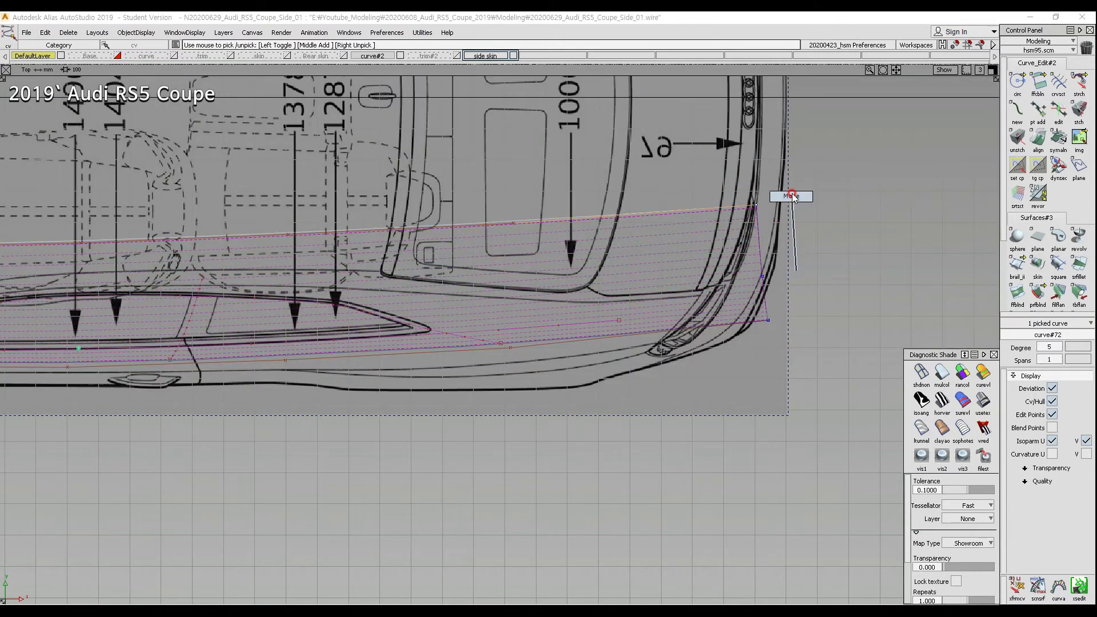
left_click_drag(781, 208, 787, 272)
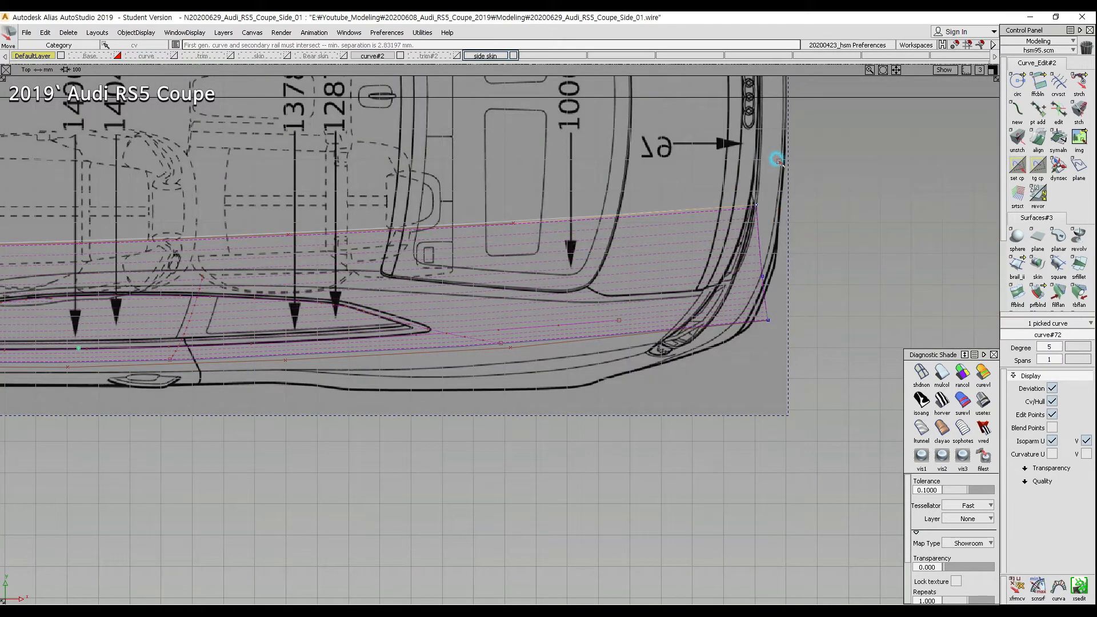
left_click_drag(788, 374, 783, 306, "ctrl+shift")
left_click_drag(709, 311, 787, 391, "ctrl+shift")
middle_click_drag(787, 392, 778, 295, "ctrl+shift")
left_click_drag(775, 271, 784, 347)
Step: Pick the lower rail's front end CV and move it onto the front profile so the rail surface rebuilds
middle_click_drag(218, 326, 822, 286, "alt+shift")
mouse_move(311, 311)
left_mouse_down("ctrl+shift")
mouse_move(308, 251)
mouse_move(301, 294)
left_mouse_up("ctrl+shift")
left_click_drag(302, 290, 384, 349)
middle_click_drag(384, 350, 320, 285, "ctrl+shift")
left_click_drag(313, 289, 303, 350)
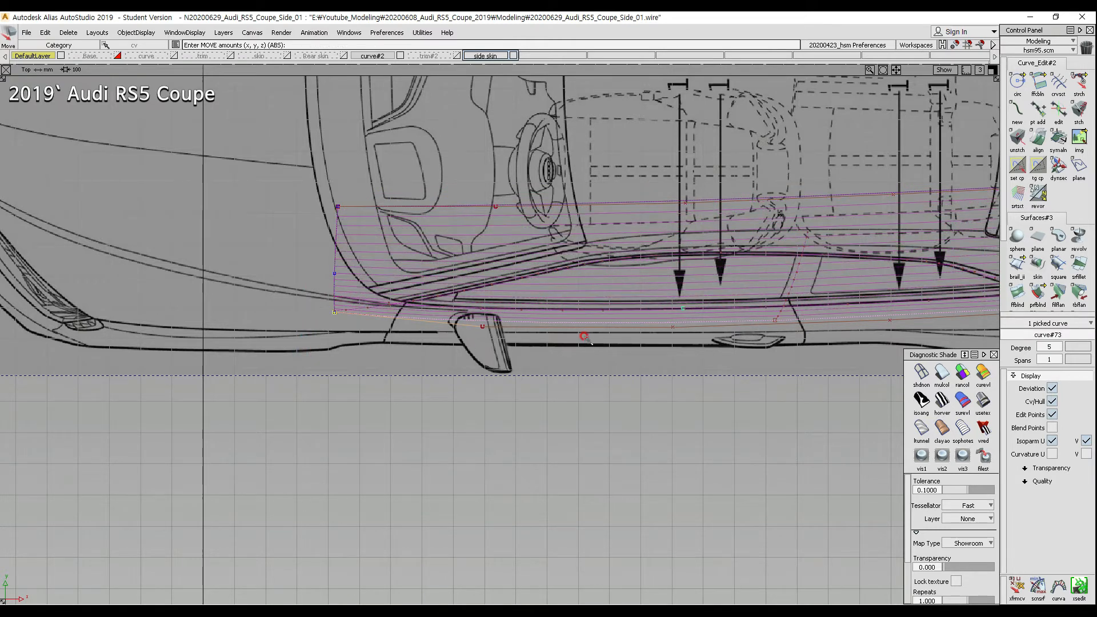
Step: Pick the window outline and beltline curves on the surface and compare them with the top-view blueprint toward the rear quarter window
middle_click_drag(655, 326, 423, 322, "alt+shift")
left_click_drag(453, 328, 455, 261, "ctrl+shift")
mouse_move(454, 260)
left_mouse_down("ctrl+shift")
mouse_move(437, 240)
mouse_move(460, 258)
left_mouse_up("ctrl+shift")
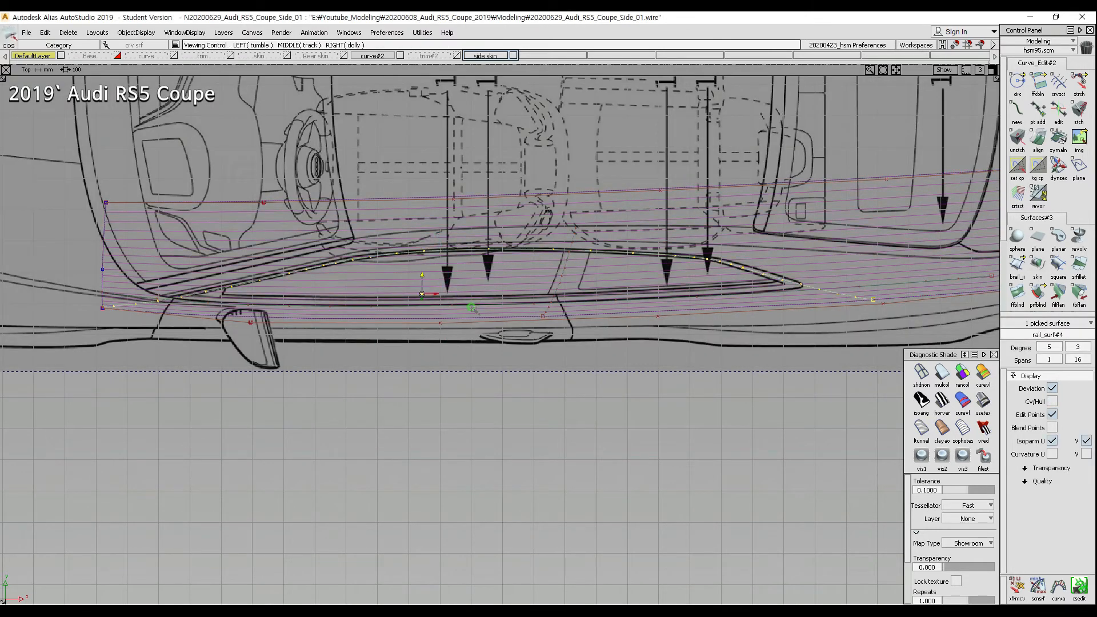
right_click_drag(471, 307, 473, 259, "alt+shift")
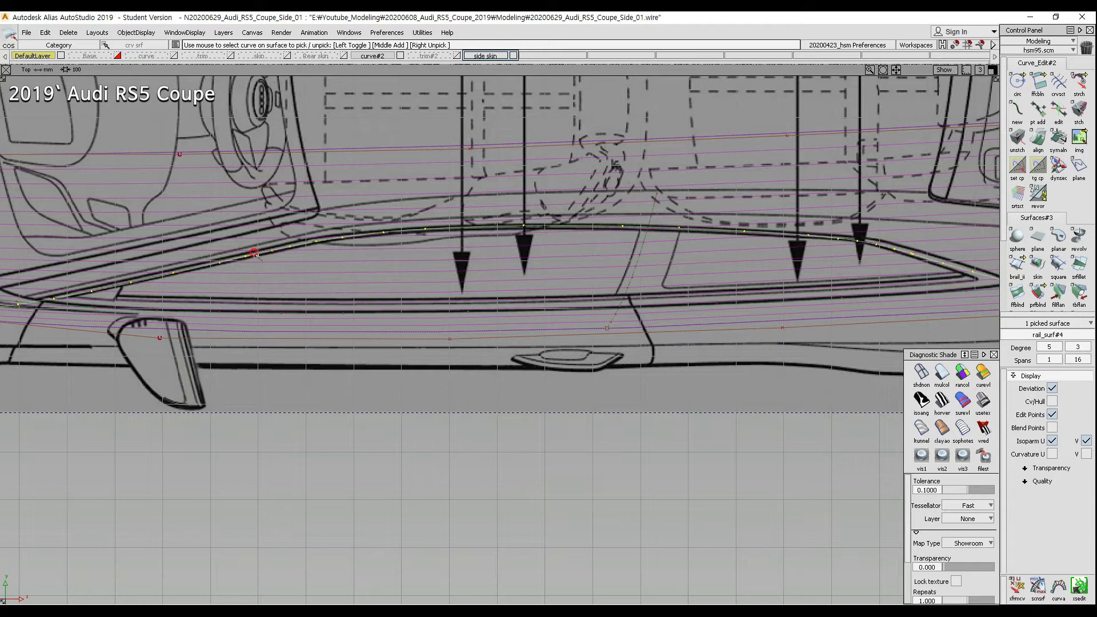
left_click(380, 315)
mouse_move(771, 299)
middle_mouse_down("alt+shift")
mouse_move(594, 330)
mouse_move(524, 285)
middle_mouse_up("alt+shift")
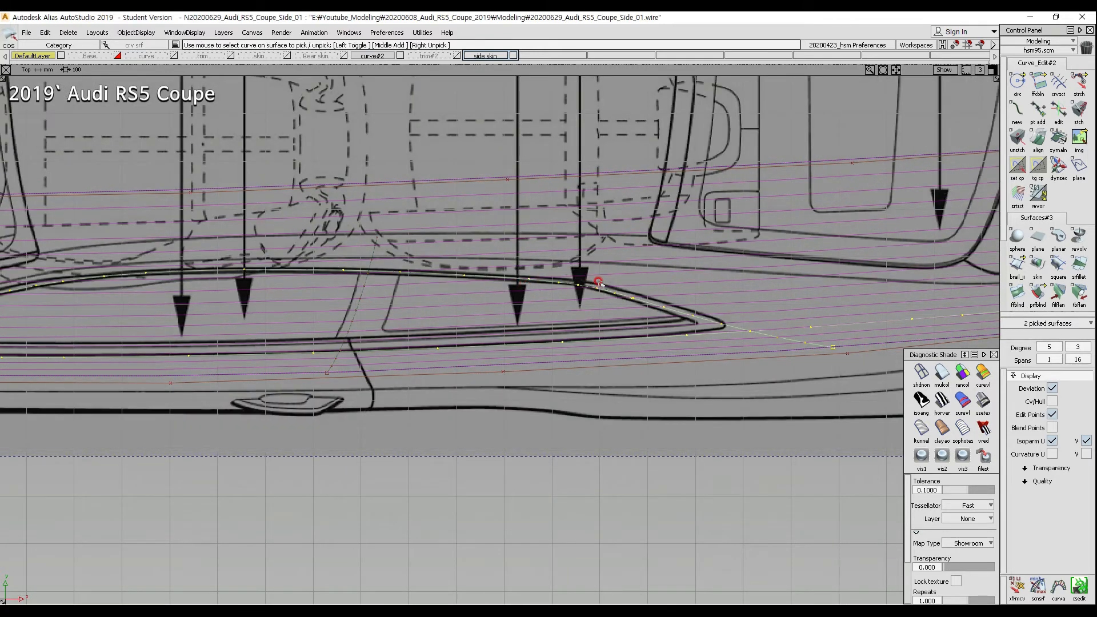
Step: Pick the four construction curves again, reset their pivot on the mid-door beltline, and tilt them slightly further inward
middle_click_drag(423, 278, 685, 250, "alt+shift")
right_click_drag(423, 305, 392, 396, "alt+shift")
left_click_drag(191, 233, 935, 369)
mouse_move(406, 309)
right_mouse_down("alt+shift")
mouse_move(541, 316)
mouse_move(470, 372)
mouse_move(533, 309)
right_mouse_up("alt+shift")
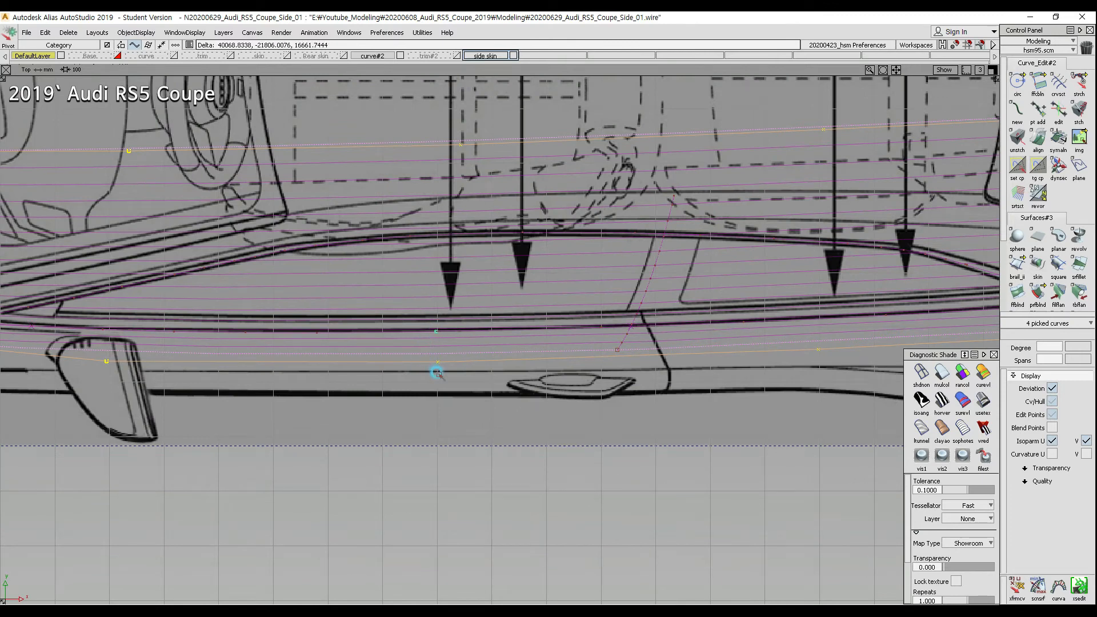
right_click_drag(565, 395, 566, 418, "ctrl+shift")
left_click_drag(565, 421, 568, 436)
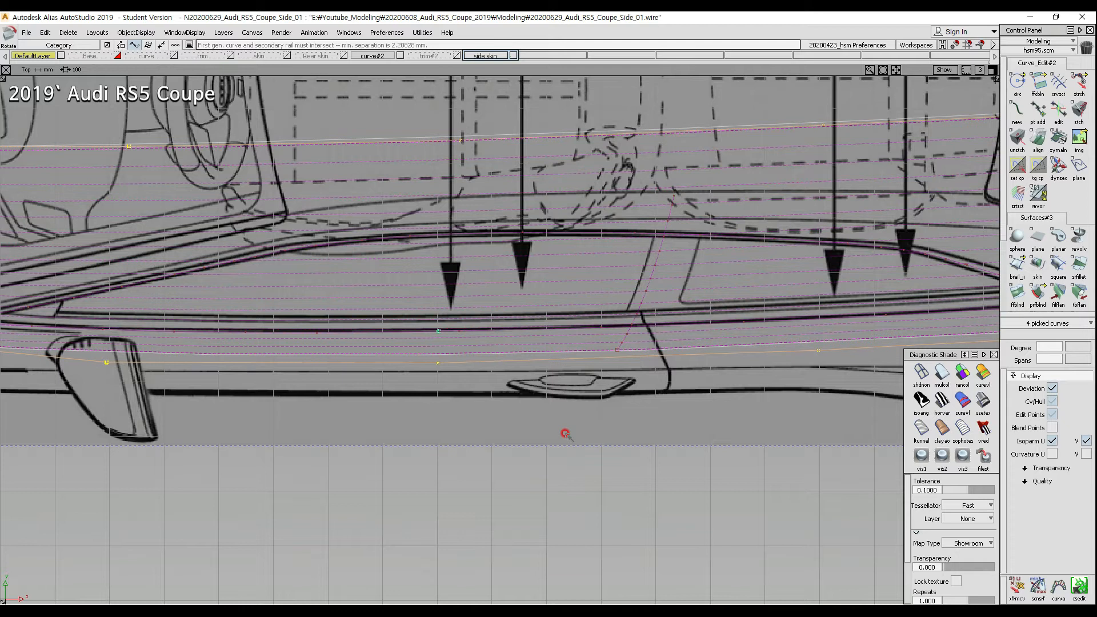
Step: Pick the lower rail's front end CV after the second rotation and move it back onto the front profile
right_click_drag(554, 431, 328, 394, "alt+shift")
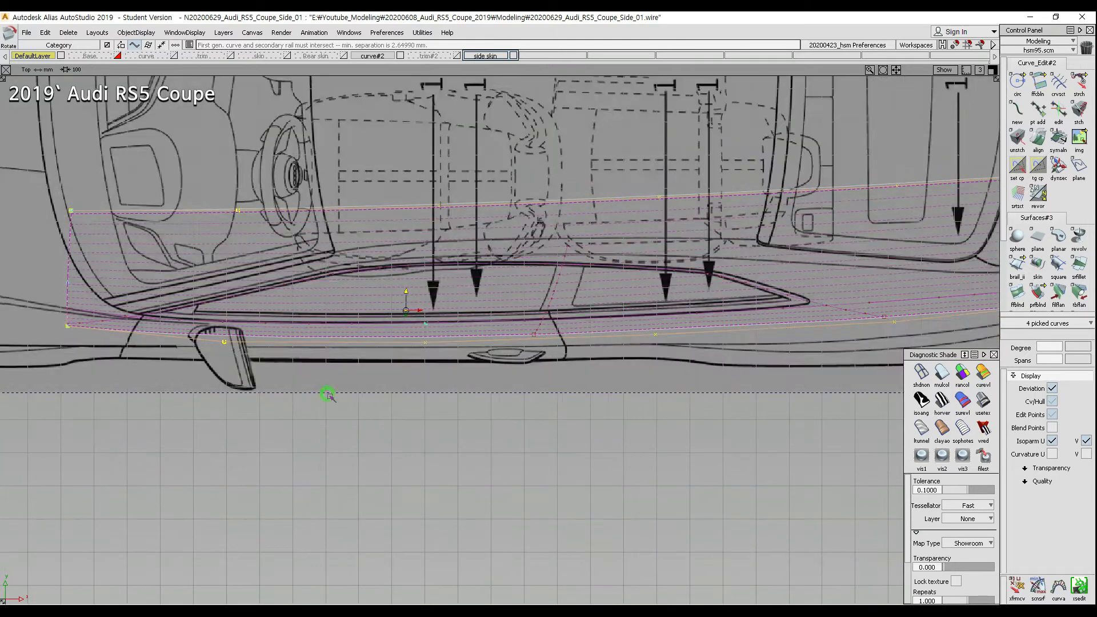
middle_click_drag(328, 394, 597, 355, "alt+shift")
left_click_drag(345, 323, 344, 297, "ctrl+shift")
left_click(336, 279)
left_click(337, 279)
left_click_drag(342, 378, 339, 355, "ctrl+shift")
left_click(338, 287)
right_click_drag(337, 326, 336, 311, "ctrl+shift")
mouse_move(336, 311)
right_mouse_down()
mouse_move(326, 281)
mouse_move(321, 310)
right_mouse_up()
Step: Pick the rear end CVs of the lower rail and then the upper rail and reconnect them to the rear profile
middle_click_drag(703, 298, 353, 296, "alt+shift")
left_click_drag(722, 291, 691, 228, "ctrl+shift")
left_click_drag(830, 274, 787, 242)
right_click_drag(830, 256, 835, 301, "ctrl+shift")
middle_click_drag(594, 227, 583, 312, "alt+shift")
left_click_drag(776, 268, 790, 233, "ctrl+shift")
right_click_drag(799, 263, 791, 167, "ctrl+shift")
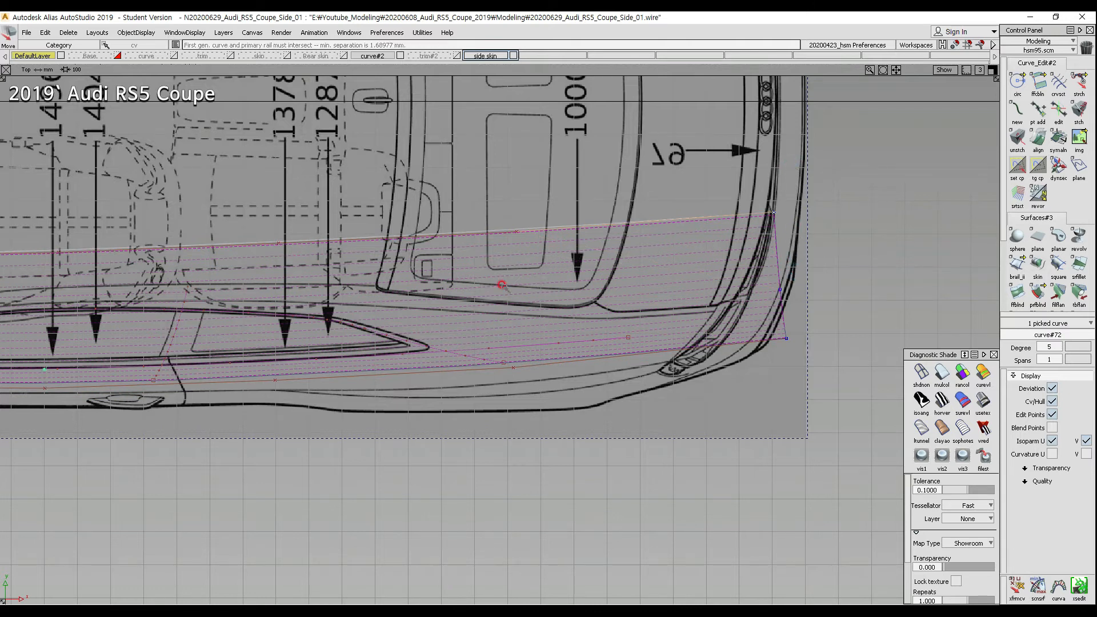
Step: Move the upper rail's front end CV back onto the front profile to restore the rail surface
middle_click_drag(30, 353, 636, 314, "alt+shift")
middle_click_drag(338, 262, 456, 267, "alt+shift")
left_click_drag(455, 267, 457, 183, "ctrl+shift")
left_click_drag(232, 230, 428, 238, "ctrl+shift")
right_click_drag(409, 308, 370, 245, "ctrl+shift")
Step: Pick the window outline curve on the rebuilt surface and check it against the top-view blueprint near the mirror
middle_click_drag(741, 320, 485, 281, "alt+shift")
left_click_drag(412, 374, 413, 297, "ctrl+shift")
left_click_drag(417, 297, 426, 262, "ctrl+shift")
right_click_drag(437, 318, 420, 235, "alt+shift")
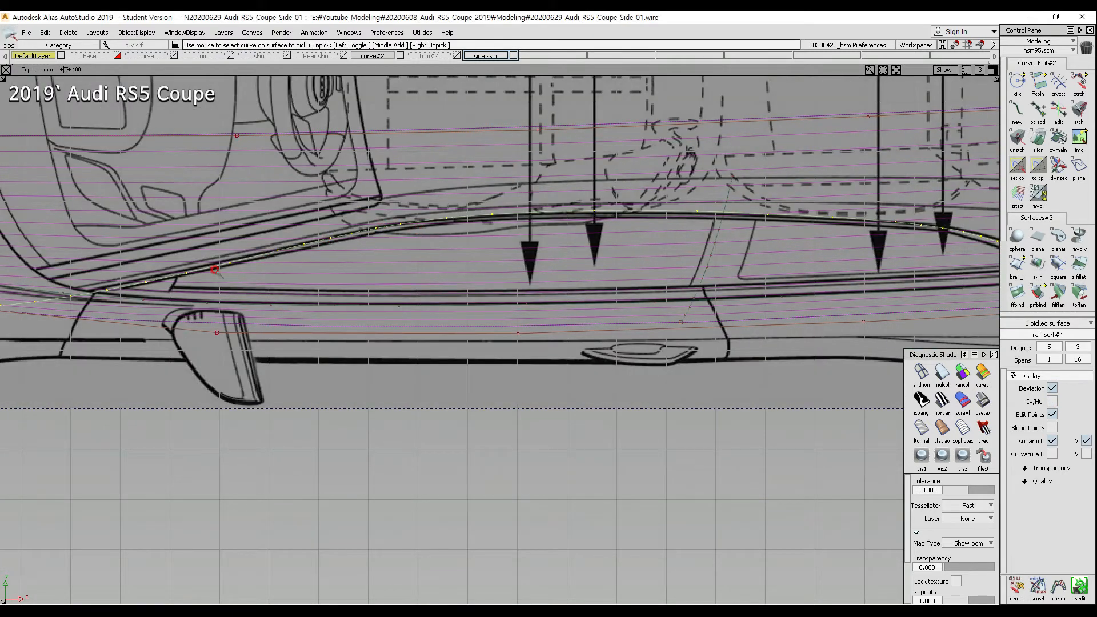
Step: Shift the control points at the front ends of the rails and front profile along Y, then re-pick the upper window-line curve on surface
middle_click_drag(194, 258, 489, 326, "alt+shift")
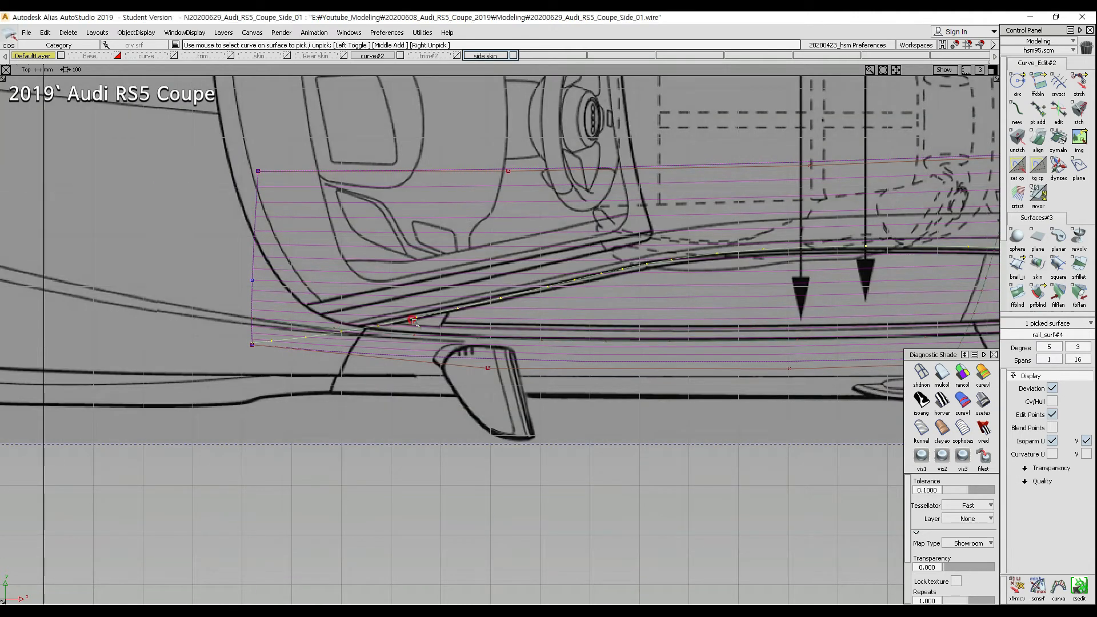
left_click(375, 342)
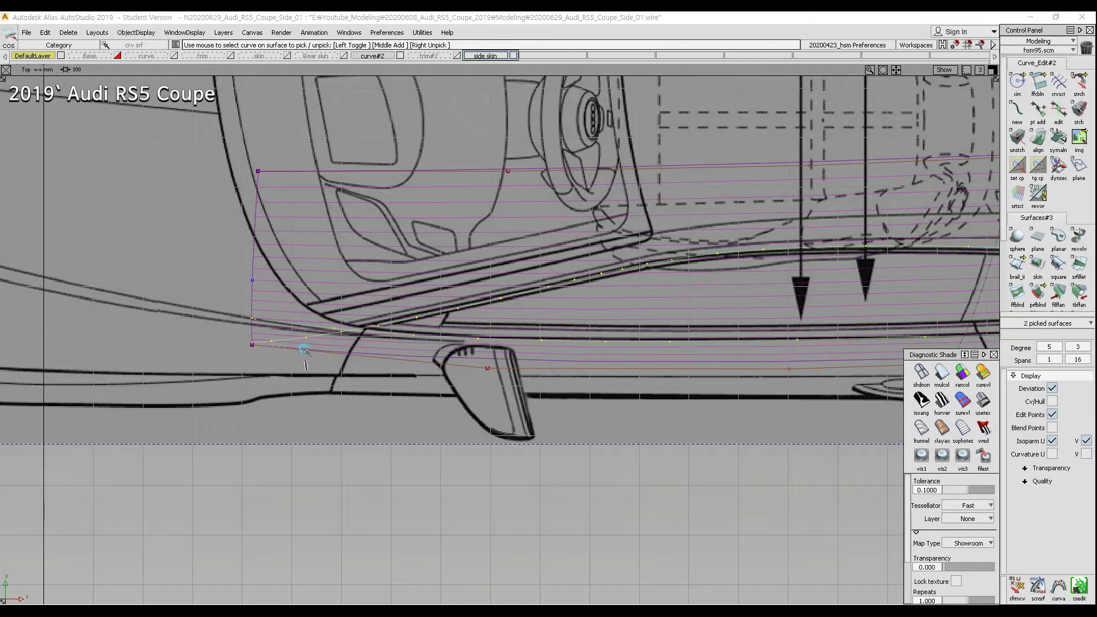
left_click_drag(152, 174, 206, 174, "ctrl+shift")
left_click_drag(162, 140, 280, 384)
left_click_drag(184, 237, 289, 280)
middle_click_drag(334, 363, 330, 407, "ctrl+shift")
right_click_drag(330, 406, 331, 405)
left_click_drag(435, 406, 461, 334, "ctrl+shift")
middle_click_drag(516, 335, 466, 334, "ctrl+shift")
middle_click(458, 333)
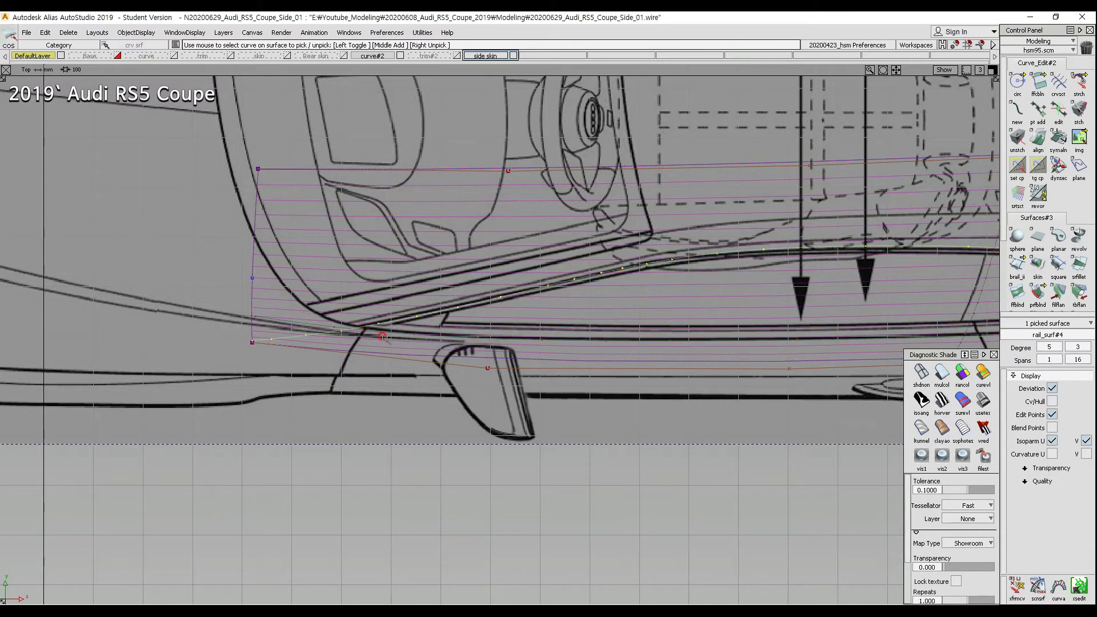
Step: Move the upper rail's second control point about 4.6 mm along Y and re-pick the window-line curve to compare with the blueprint
middle_click_drag(712, 291, 510, 305, "alt+shift")
left_click_drag(331, 260, 231, 175, "ctrl+shift")
left_click(306, 185)
middle_click_drag(426, 283, 437, 328, "ctrl+shift")
right_click_drag(469, 324, 470, 325)
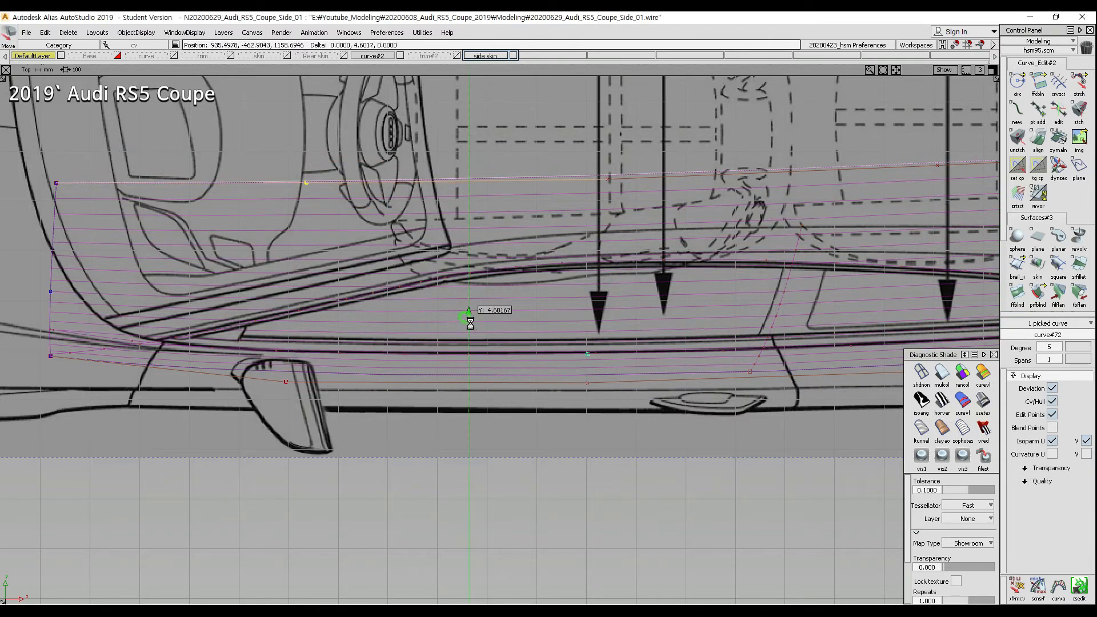
left_click_drag(469, 320, 468, 257, "ctrl+shift")
middle_click_drag(436, 311, 382, 312, "ctrl+shift")
left_click_drag(377, 265, 377, 317)
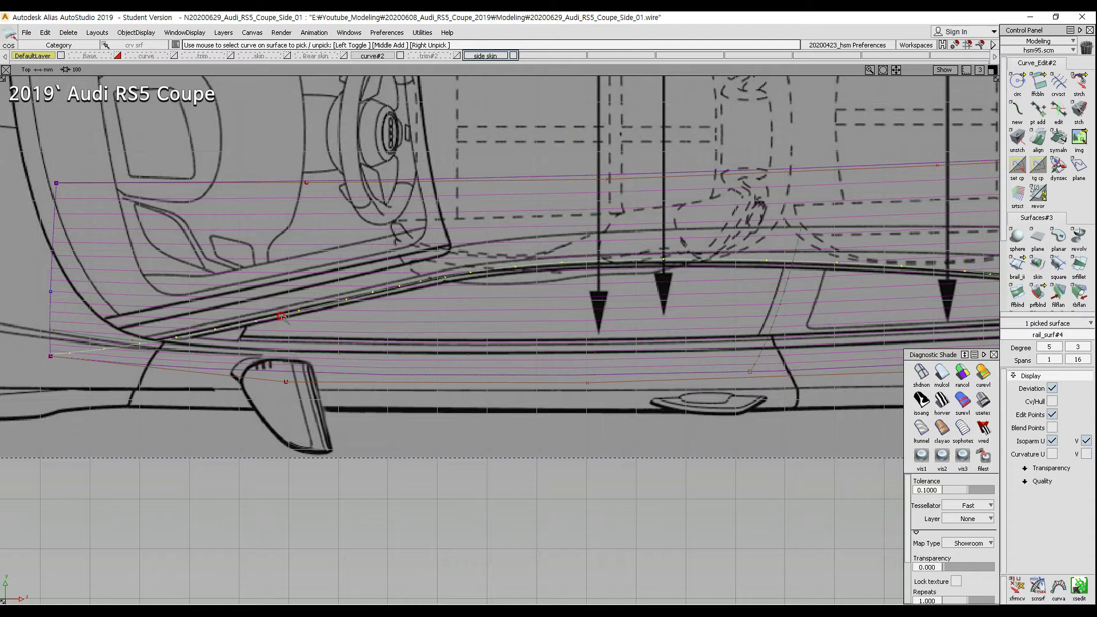
Step: Rotate the front profile curve about 1.4 degrees around Z and reattach the upper rail's front end point to it
middle_click_drag(210, 303, 431, 296, "alt+shift")
middle_click_drag(562, 286, 555, 292, "alt+shift")
left_click_drag(270, 297, 279, 269, "ctrl+shift")
right_click_drag(340, 253, 377, 240, "ctrl+shift")
right_click_drag(207, 270, 205, 292, "ctrl+shift")
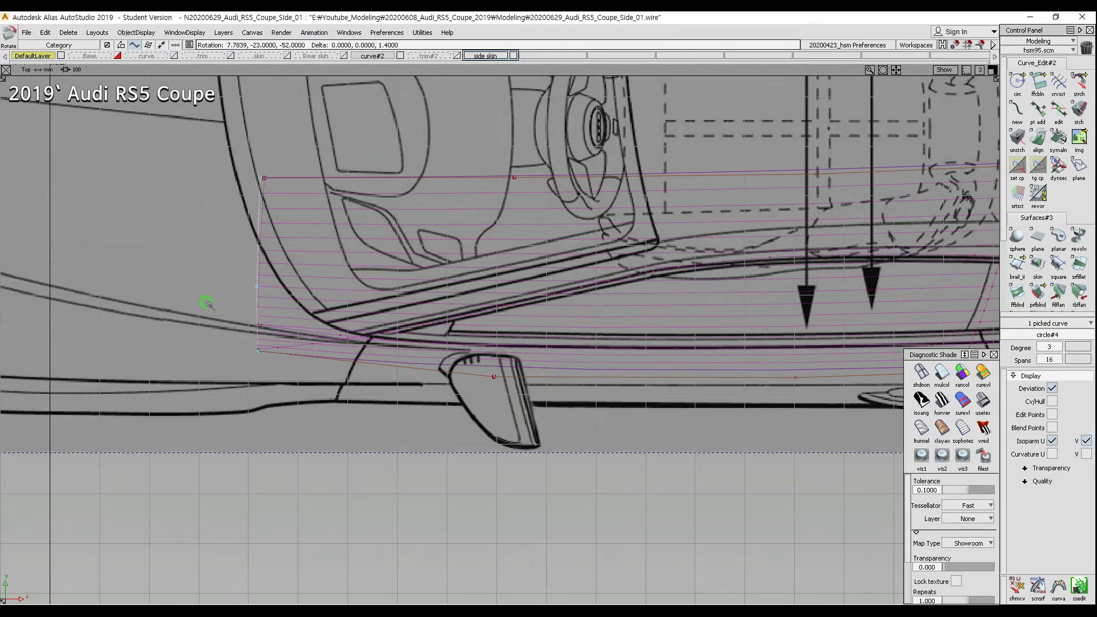
left_click_drag(187, 163, 205, 149, "ctrl+shift")
left_click_drag(240, 159, 322, 192)
right_click_drag(269, 156, 268, 143, "ctrl+shift")
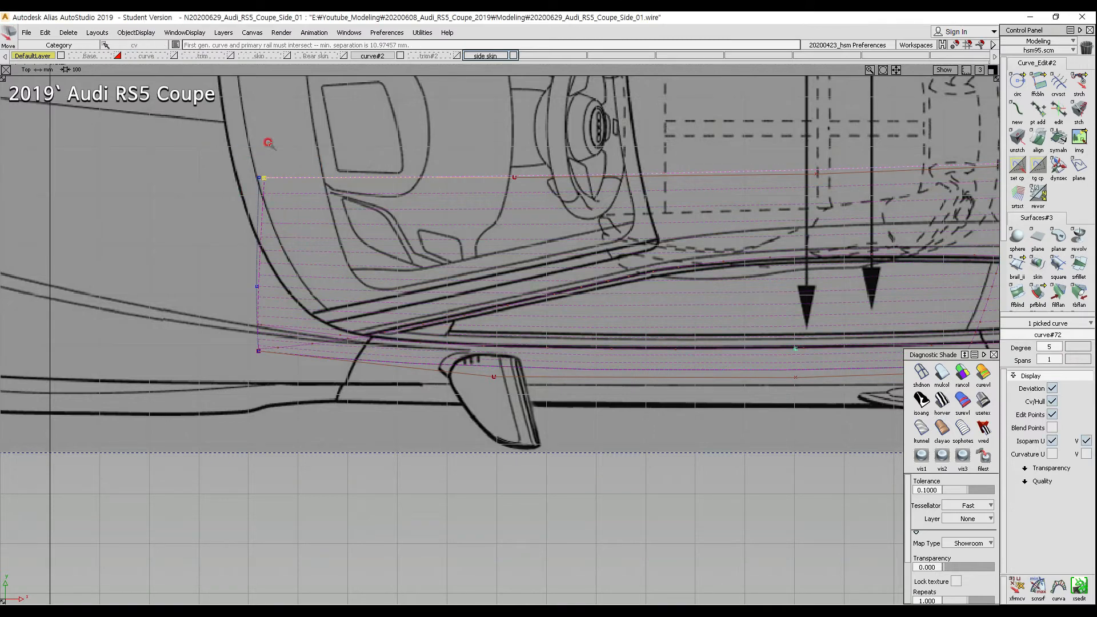
left_click_drag(372, 285, 373, 259, "ctrl+shift")
left_click_drag(374, 261, 409, 335, "ctrl+shift")
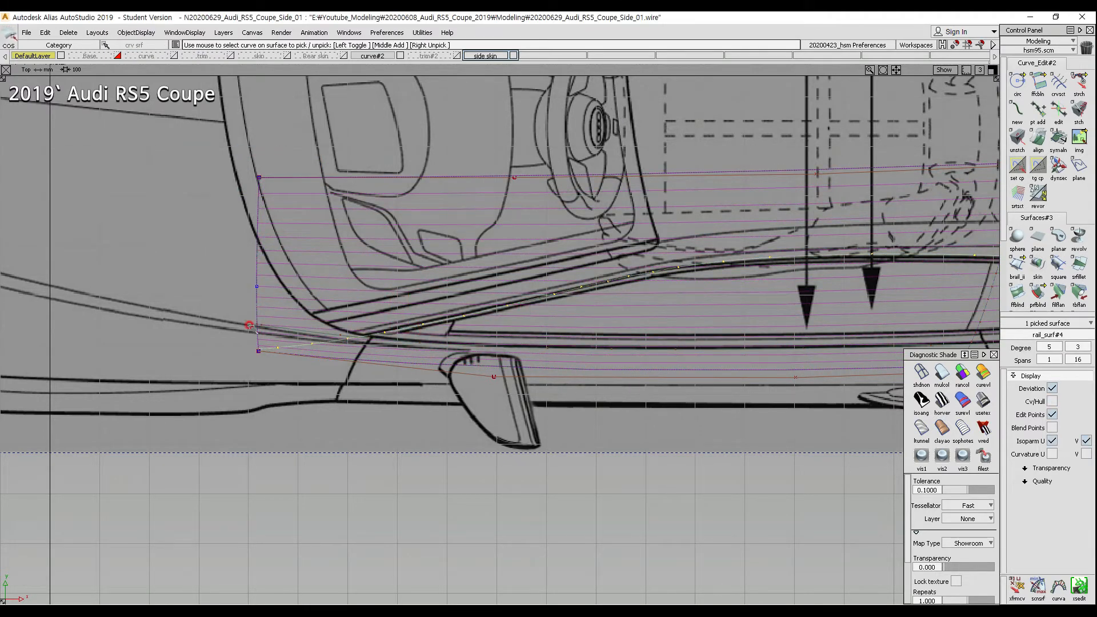
Step: Nudge the front-end control points of both rails and the front profile together along Y, then pick both window-line curves for comparison
middle_click_drag(250, 326, 290, 326, "alt+shift")
left_click_drag(262, 309, 237, 200, "ctrl+shift")
left_click_drag(231, 192, 309, 195, "ctrl+shift")
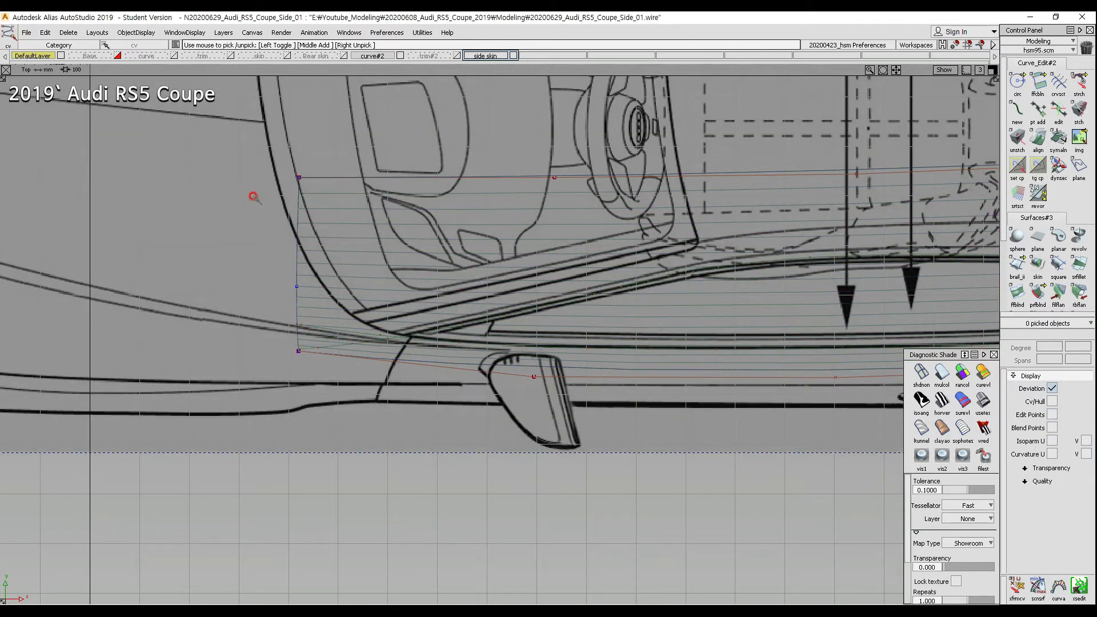
left_click_drag(232, 139, 322, 424)
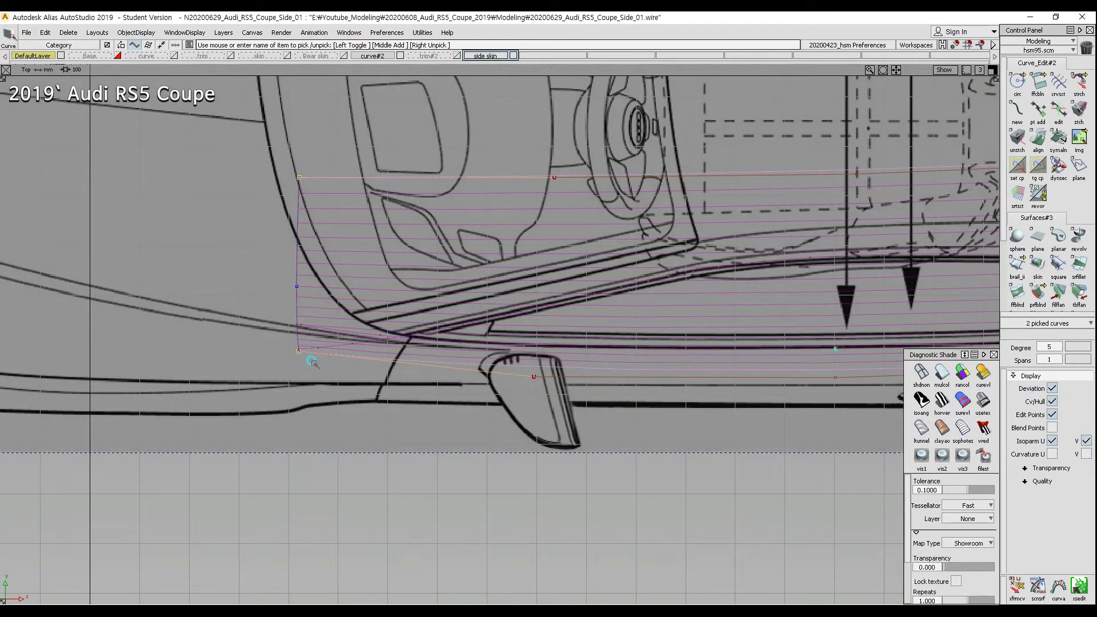
left_click(284, 477, "ctrl+shift")
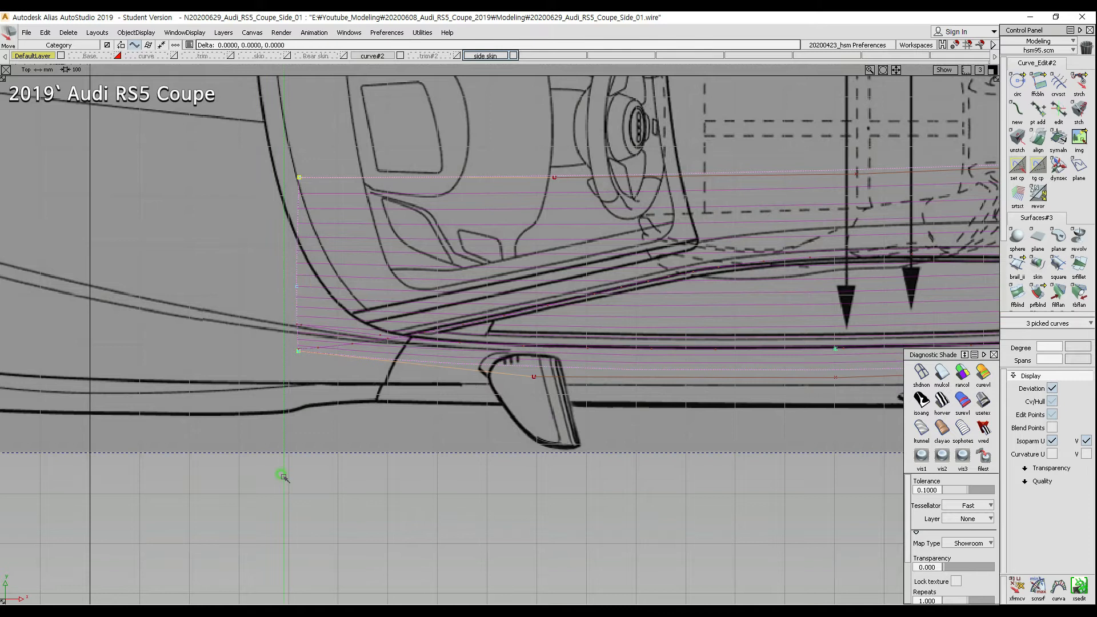
left_click_drag(412, 485, 449, 338, "ctrl+shift")
left_click_drag(404, 293, 467, 377, "ctrl+shift")
middle_click_drag(677, 370, 353, 368, "alt+shift")
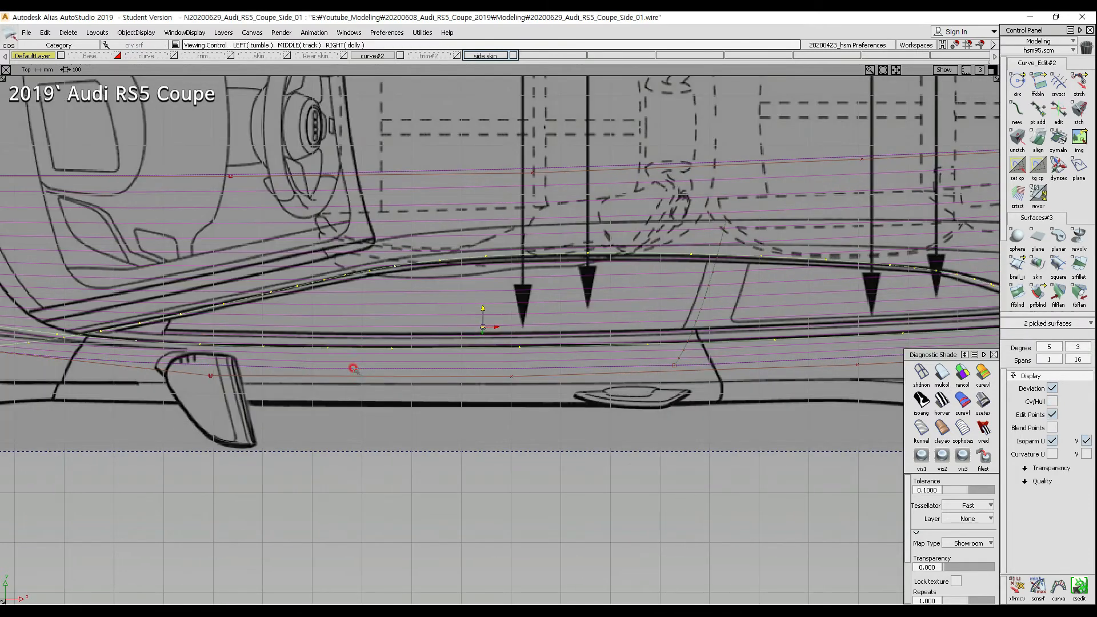
Step: Adjust the upper rail's second control point along Y and re-pick the upper window-line curve to check its fit
left_click_drag(442, 371, 364, 184, "ctrl+shift")
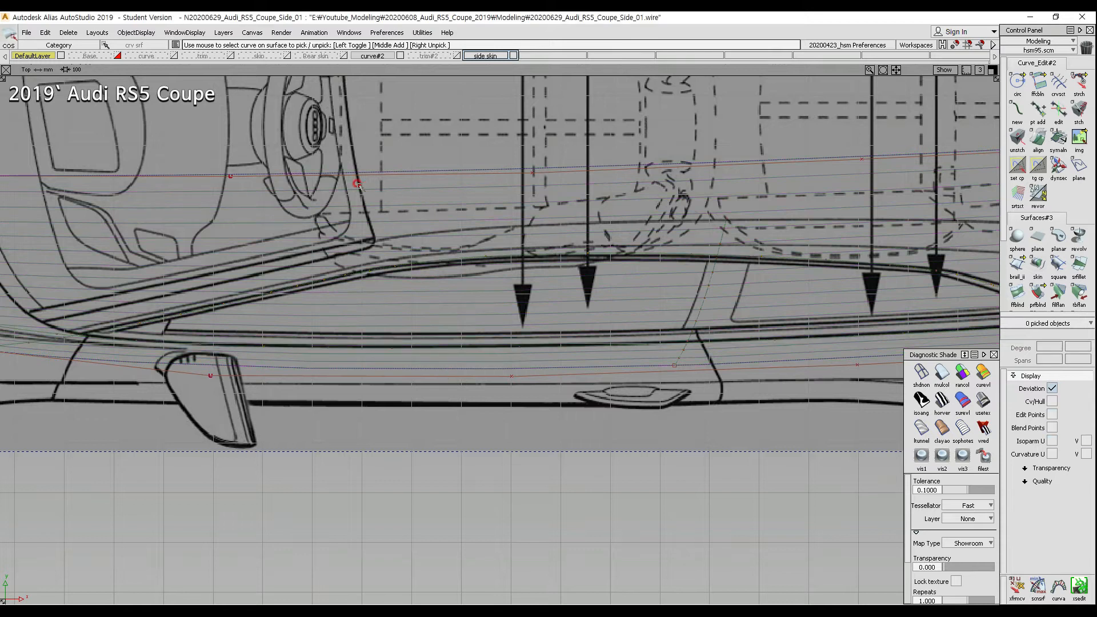
left_click_drag(185, 169, 226, 157, "ctrl+shift")
left_click(230, 176)
middle_click_drag(450, 324, 467, 279, "ctrl+shift")
right_click_drag(467, 279, 465, 280)
left_click_drag(441, 345, 421, 246, "ctrl+shift")
left_click_drag(417, 309, 276, 230, "ctrl+shift")
left_click_drag(298, 264, 321, 306)
Step: Move the upper rail's third control point along Y to bring the window line onto the blueprint, then re-pick the curve
left_click_drag(603, 291, 473, 189, "alt+shift")
left_click_drag(443, 165, 483, 150, "ctrl+shift")
left_click(434, 173)
right_click_drag(587, 320, 588, 268)
left_click_drag(575, 324, 578, 208, "ctrl+shift")
left_click_drag(501, 318, 418, 232, "ctrl+shift")
left_click_drag(434, 249, 456, 309)
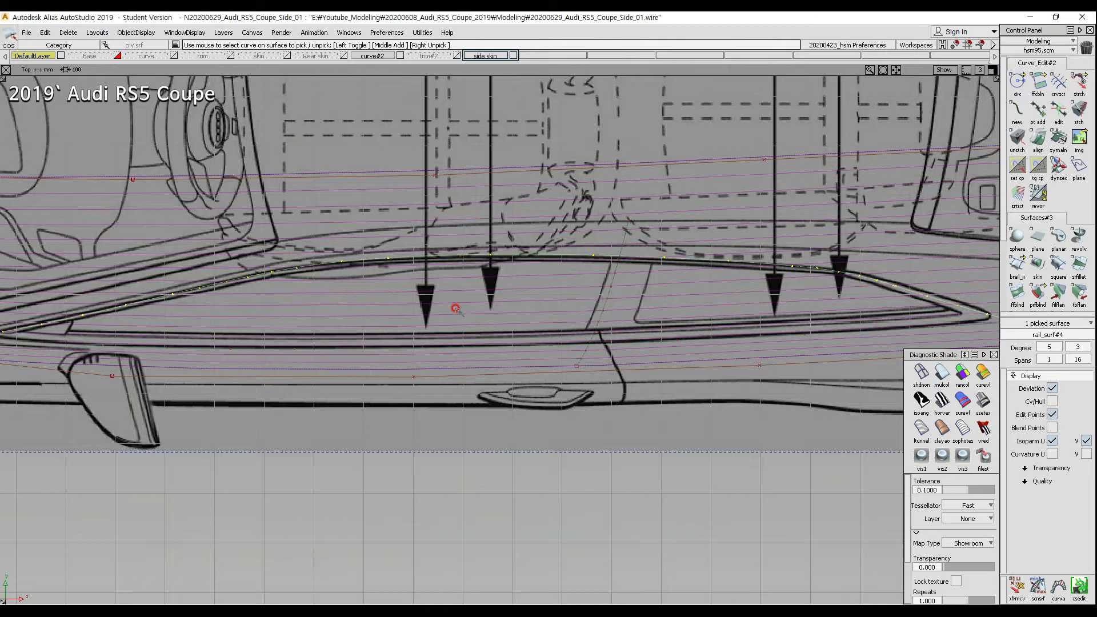
Step: Rotate the rear profile curve at the tail end of the surface by -1.5 degrees around X
left_click_drag(733, 306, 378, 305, "alt+shift")
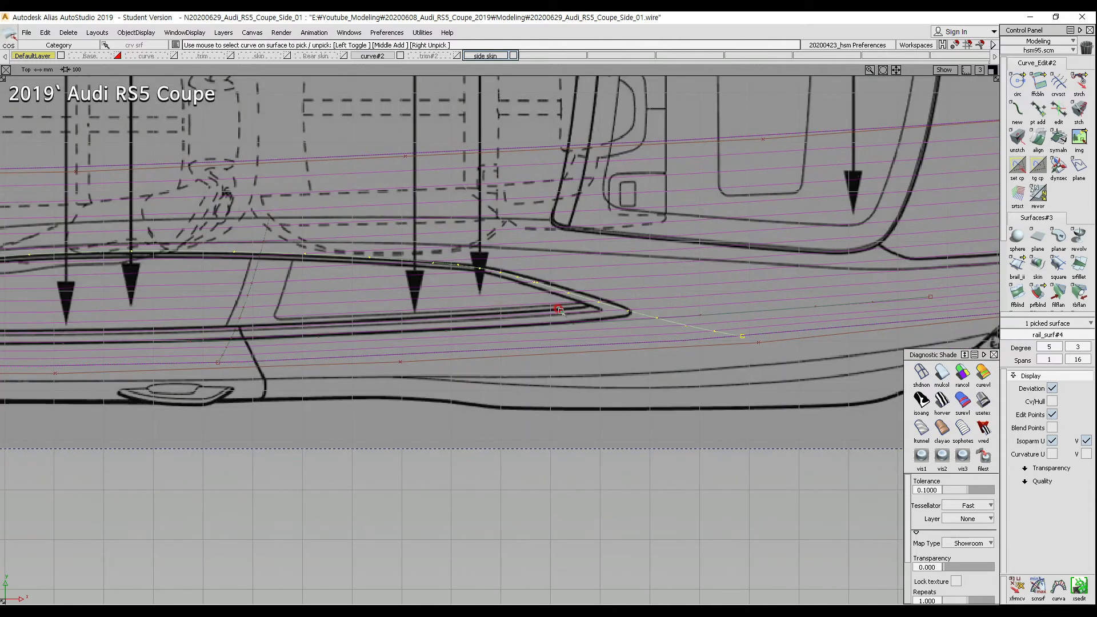
left_click_drag(596, 275, 394, 296, "alt+shift")
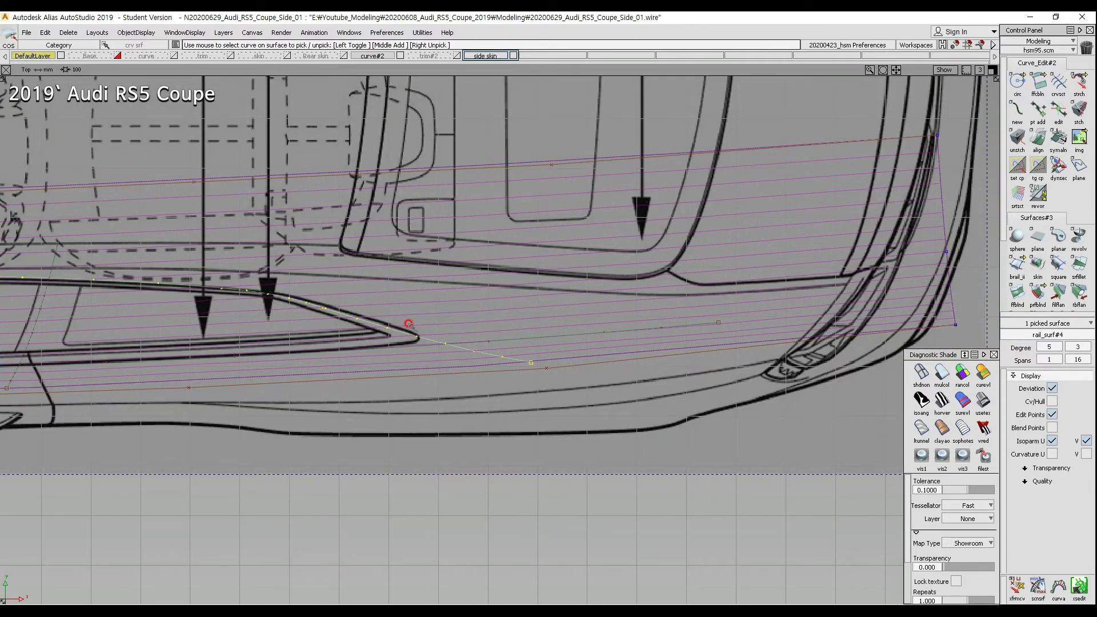
left_click_drag(436, 388, 426, 332, "ctrl+shift")
left_click_drag(389, 367, 313, 353, "ctrl+shift")
middle_click_drag(697, 344, 422, 360, "alt+shift")
left_click_drag(701, 379, 697, 329, "ctrl+shift")
left_click_drag(703, 299, 651, 264, "ctrl+shift")
left_click(677, 311)
middle_click_drag(707, 380, 733, 359, "ctrl+shift")
left_click(710, 362, "ctrl")
middle_click_drag(519, 319, 680, 392, "alt+shift")
middle_click_drag(859, 283, 860, 321, "ctrl+shift")
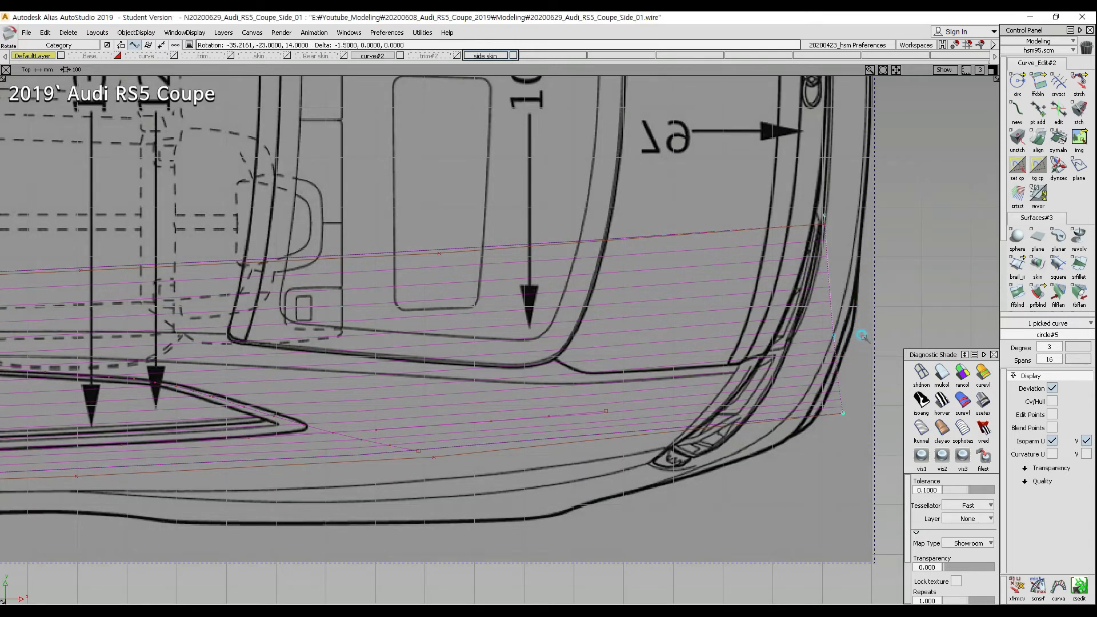
Step: Snap the upper rail's rear end point onto the rotated rear profile's end and re-pick the window-line curve
left_click_drag(810, 292, 808, 223, "ctrl+shift")
left_click_drag(807, 218, 783, 214, "ctrl+shift")
left_click_drag(800, 205, 843, 293)
middle_click_drag(845, 293, 847, 229, "ctrl+shift")
left_click_drag(778, 207, 842, 202, "ctrl")
middle_click_drag(323, 375, 537, 309, "alt+shift")
left_click_drag(502, 382, 448, 311, "ctrl+shift")
left_click_drag(448, 313, 455, 365)
Step: Move the upper rail's fifth control point about 9.2 mm along Y and check the window line at the rear quarter window
middle_click_drag(624, 325, 616, 341, "alt+shift")
left_click_drag(641, 308, 640, 242, "ctrl+shift")
left_click_drag(616, 191, 696, 182, "ctrl+shift")
left_click_drag(623, 185, 695, 228)
middle_click_drag(698, 337, 699, 289, "ctrl+shift")
right_click_drag(699, 288, 701, 286)
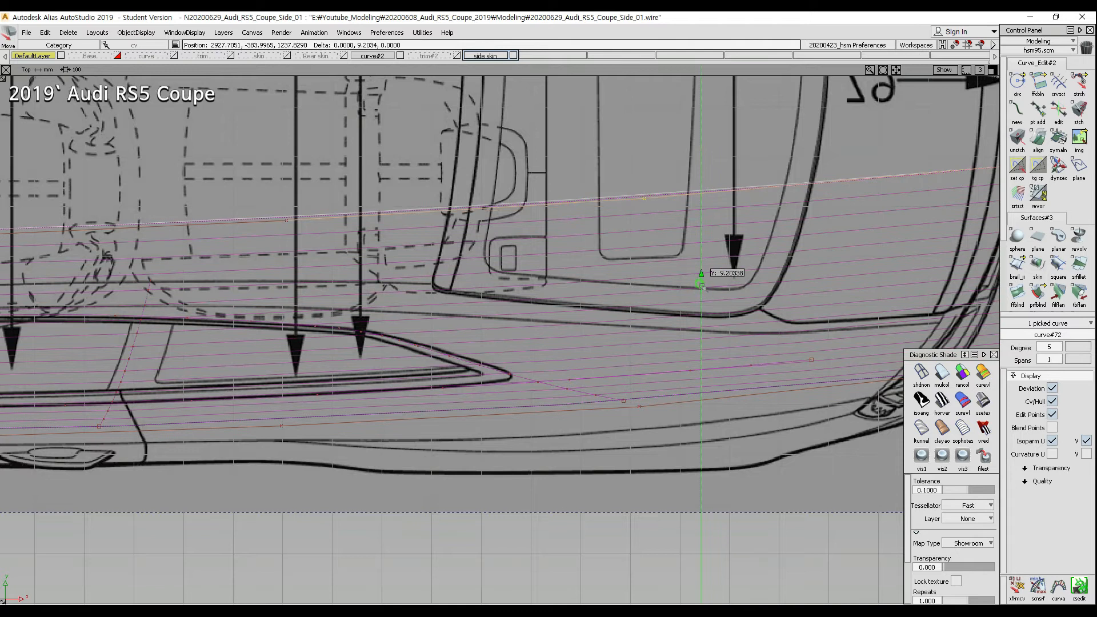
left_click_drag(571, 321, 555, 276, "ctrl+shift")
left_click_drag(486, 366, 407, 326, "ctrl+shift")
left_click_drag(424, 329, 421, 377)
mouse_move(451, 354)
middle_mouse_down("alt+shift")
mouse_move(465, 314)
mouse_move(500, 321)
middle_mouse_up("alt+shift")
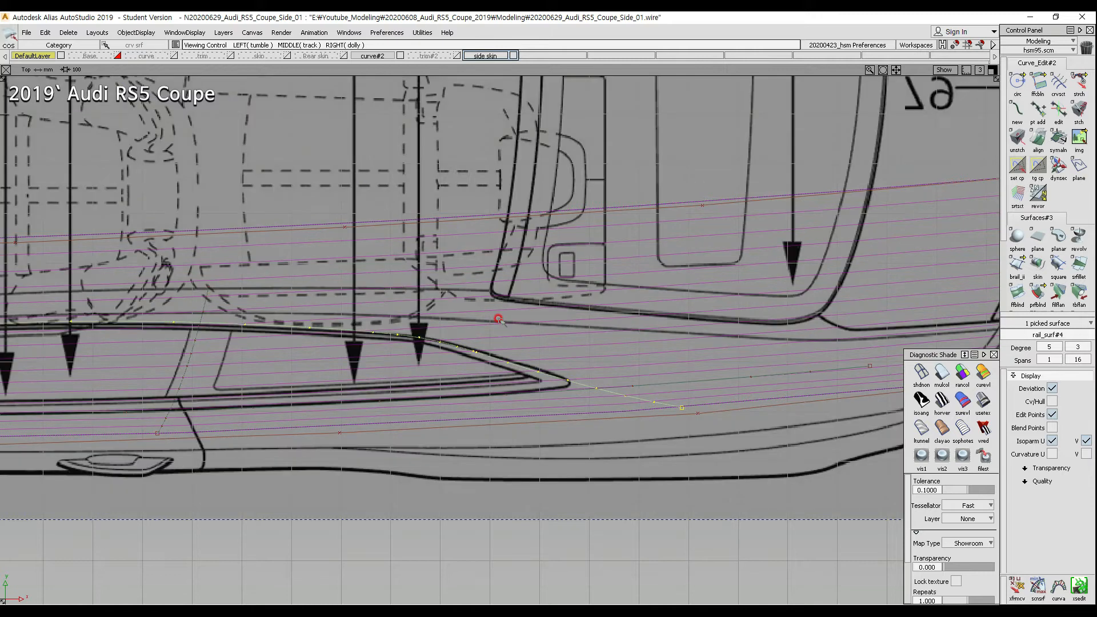
Step: Fine-tune the upper rail's fifth control point along Y, then pick both window-line curves on the surface
middle_click_drag(598, 317, 516, 318, "alt+shift")
mouse_move(661, 321)
left_mouse_down("ctrl+shift")
mouse_move(635, 212)
mouse_move(694, 285)
left_mouse_up("ctrl+shift")
left_click(626, 199)
right_click_drag(692, 293, 690, 292)
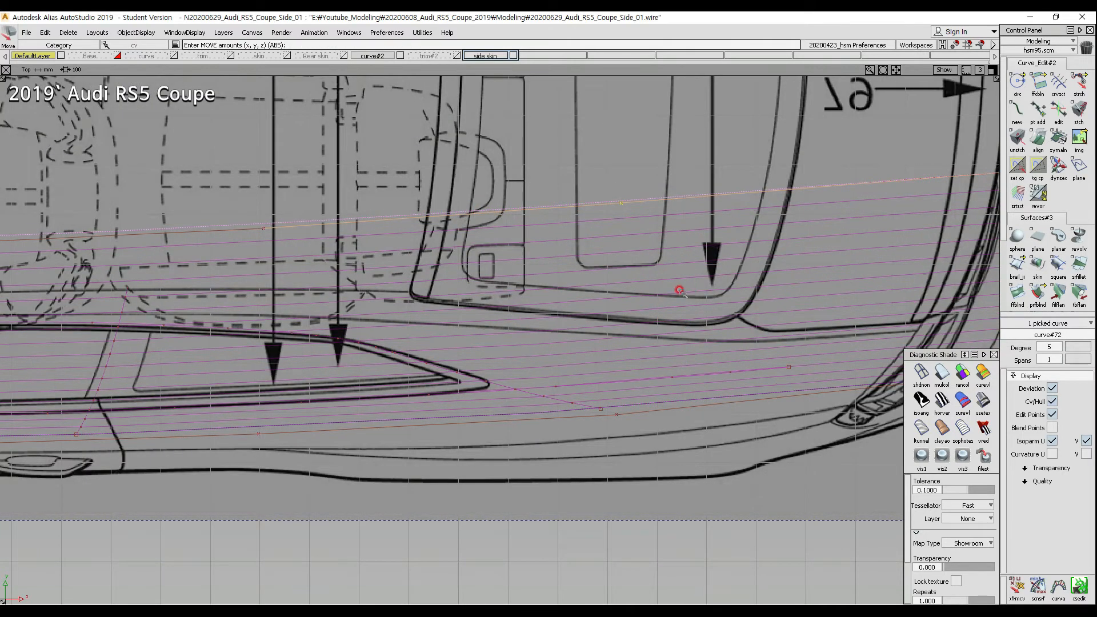
left_click_drag(681, 289, 629, 299, "ctrl+shift")
middle_click_drag(485, 338, 429, 324, "ctrl+shift")
left_click_drag(427, 324, 414, 404)
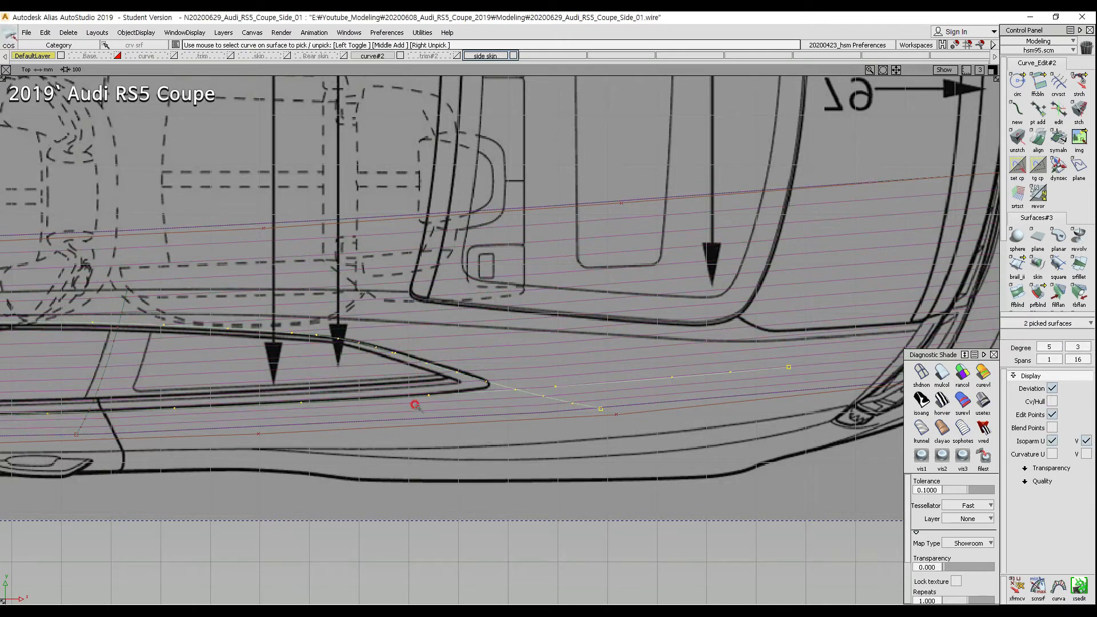
Step: Shift the lower rail's fifth control point behind the quarter window along Y and re-pick both window-line curves
left_click_drag(501, 387, 562, 391, "ctrl+shift")
mouse_move(666, 394)
left_mouse_down()
mouse_move(680, 448)
mouse_move(685, 382)
left_mouse_up()
left_click_drag(579, 374, 691, 448)
middle_click_drag(729, 453, 724, 435, "ctrl+shift")
right_click_drag(723, 433, 719, 428)
left_click_drag(492, 432, 492, 343, "ctrl+shift")
left_click_drag(588, 404, 490, 362, "ctrl+shift")
left_click_drag(416, 324, 384, 429)
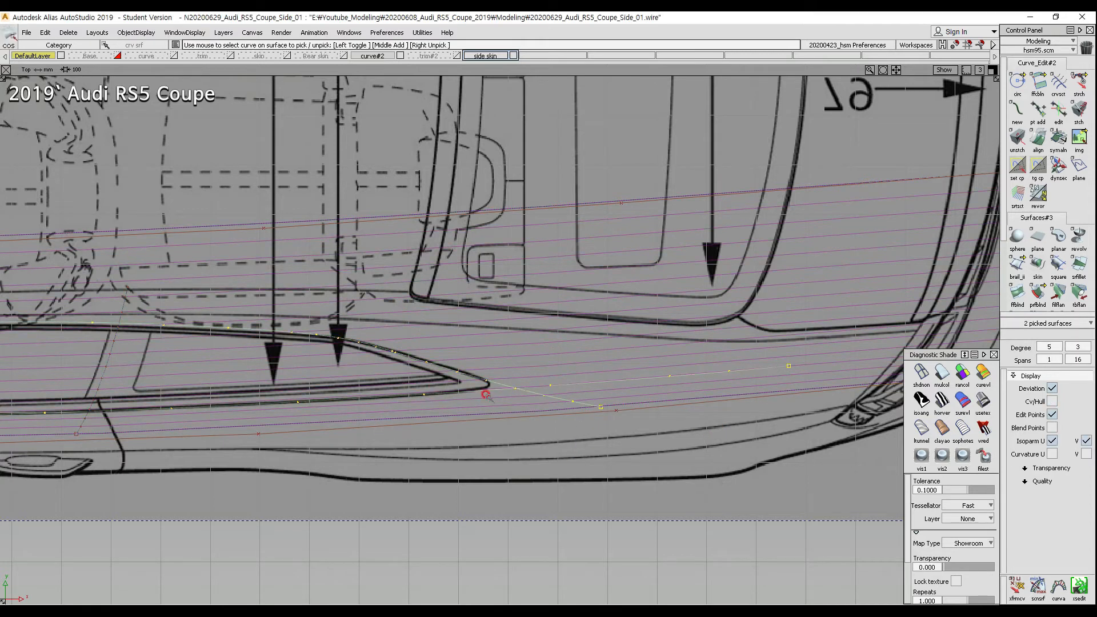
Step: Examine the window-line curves against the top-view blueprint from the rear quarter window to the windshield base
middle_click_drag(309, 370, 675, 361, "alt+shift")
middle_click_drag(390, 376, 670, 371, "alt+shift")
middle_click_drag(421, 394, 370, 369, "alt+shift")
middle_click_drag(54, 335, 61, 336, "alt+shift")
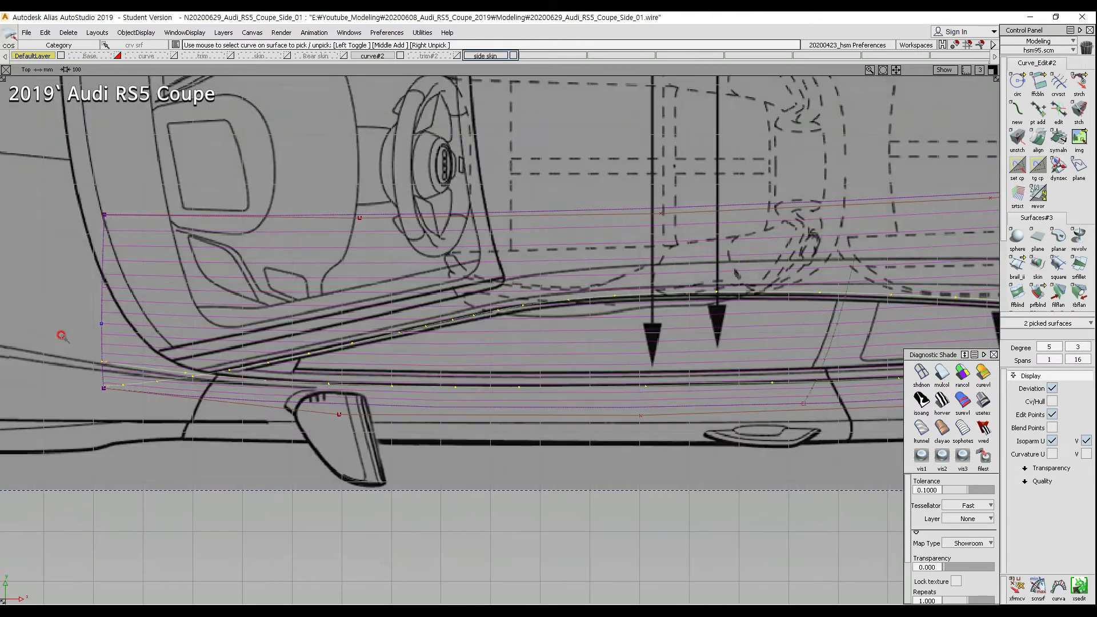
left_click_drag(412, 314, 478, 302, "ctrl+shift")
left_click(662, 319)
left_click_drag(754, 339, 695, 290, "ctrl+shift")
left_click_drag(694, 289, 717, 339)
Step: Nudge the upper rail's third control point along Y again and re-pick the upper window-line curve for comparison
middle_click_drag(790, 322, 532, 347, "alt+shift")
left_click_drag(523, 314, 539, 231, "ctrl+shift")
left_click_drag(306, 230, 371, 244, "ctrl+shift")
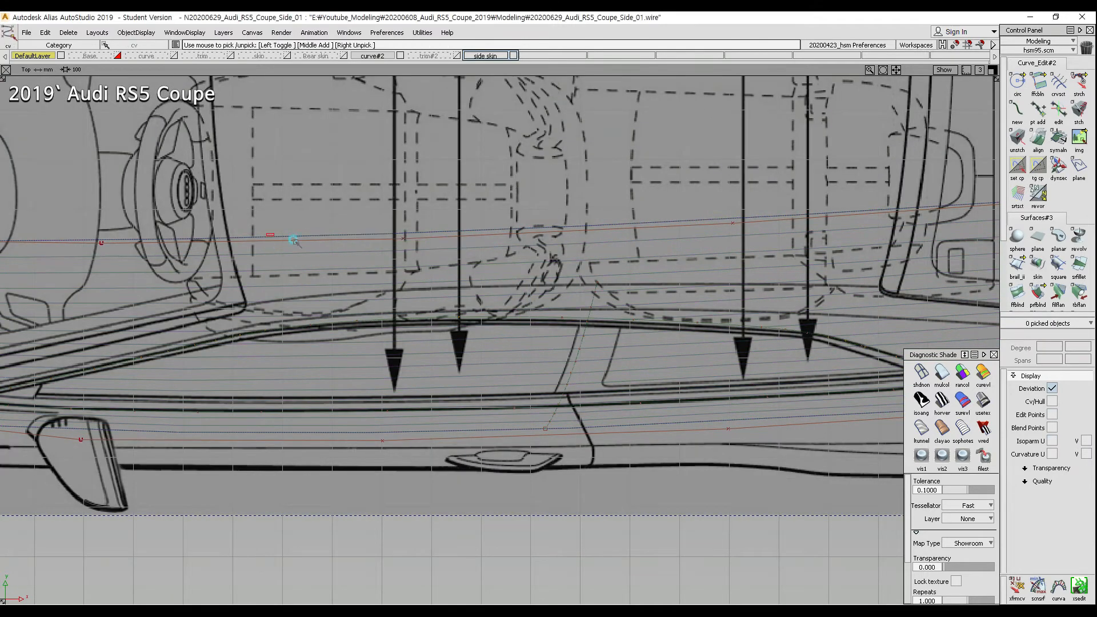
left_click_drag(265, 231, 504, 277)
left_click_drag(556, 311, 580, 278, "ctrl+shift")
right_click_drag(582, 279, 582, 282)
left_click_drag(206, 342, 201, 280, "ctrl+shift")
middle_click_drag(475, 301, 278, 298, "alt+shift")
left_click_drag(422, 383, 403, 349, "ctrl+shift")
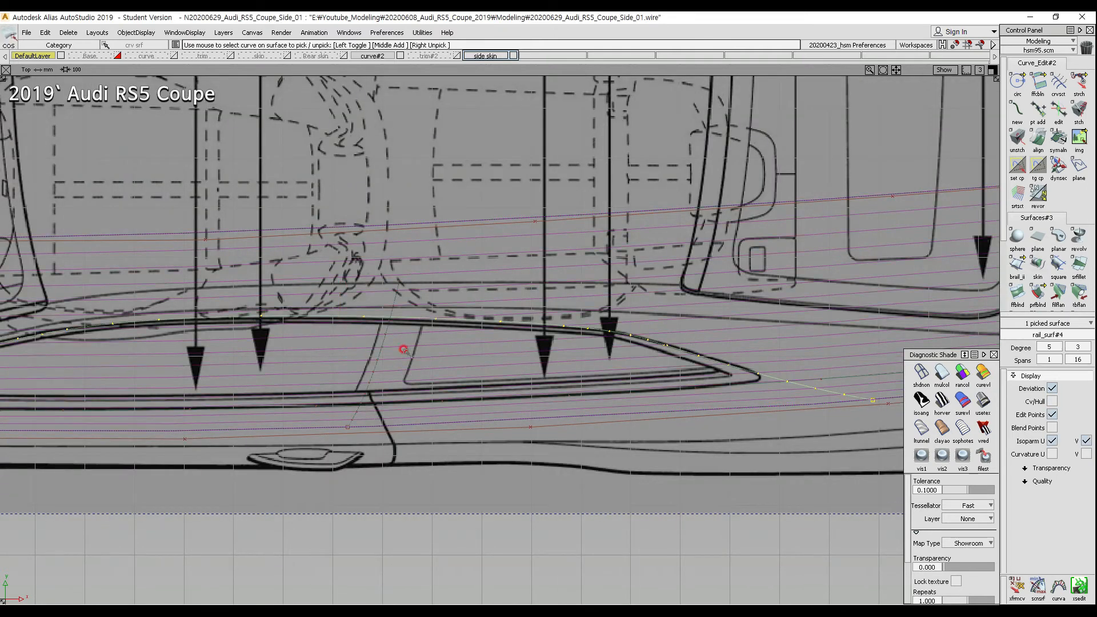
Step: Move the upper rail's fourth control point slightly along Y and re-pick the upper window-line curve
middle_click_drag(472, 348, 386, 360, "alt+shift")
left_click_drag(477, 309, 464, 251, "ctrl+shift")
left_click_drag(352, 233, 445, 229, "ctrl+shift")
left_click_drag(384, 203, 486, 254)
left_click_drag(479, 325, 483, 277, "ctrl+shift")
right_click_drag(492, 274, 491, 278)
left_click_drag(492, 289, 450, 333, "ctrl+shift")
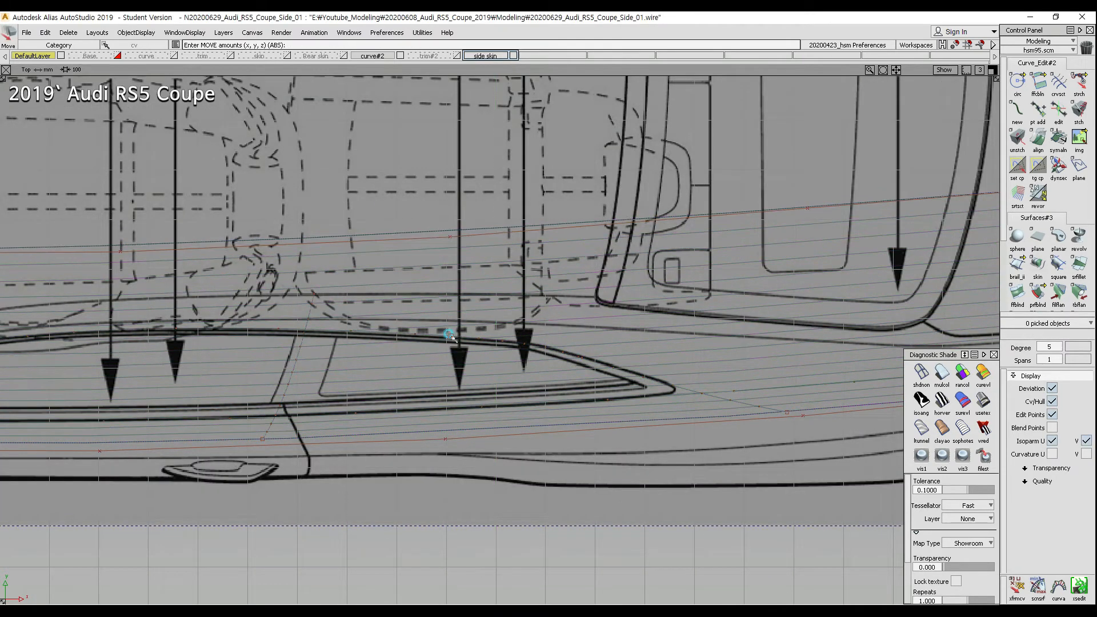
left_click(400, 364)
middle_click_drag(246, 319, 383, 320, "alt+shift")
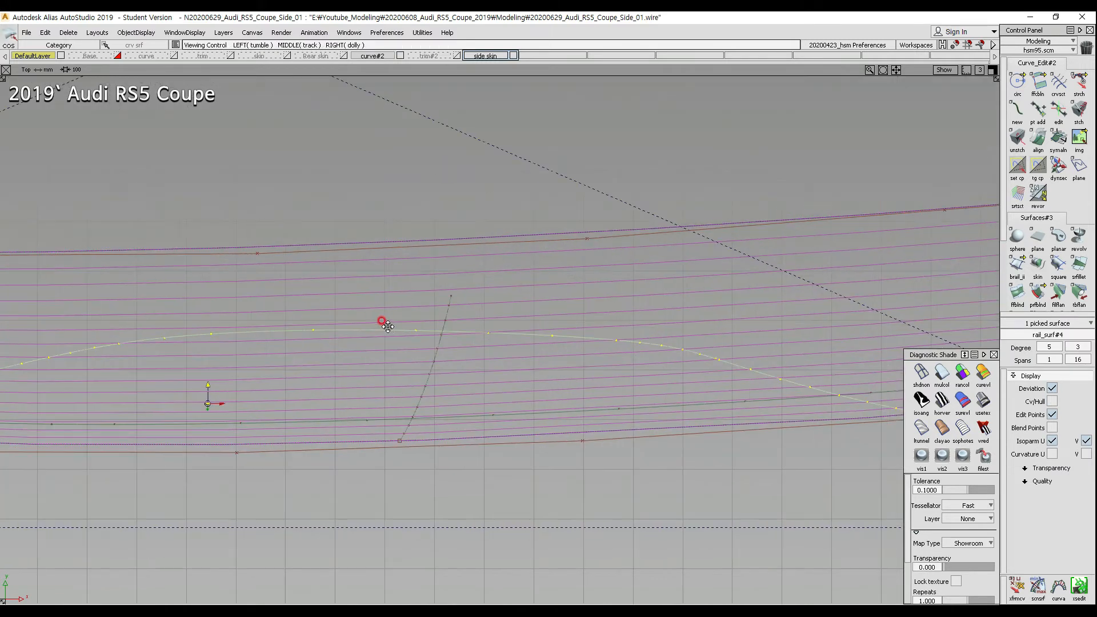
Step: Move the upper rail's third and fourth control points together along Y and check the window line towards the front
left_click_drag(271, 252, 225, 251, "ctrl+shift")
left_click_drag(172, 228, 394, 268)
left_click_drag(453, 198, 724, 259)
middle_click_drag(700, 276, 672, 277, "ctrl+shift")
right_click_drag(674, 279, 674, 281)
left_click_drag(639, 302, 598, 344, "ctrl+shift")
left_click_drag(529, 304, 528, 361, "ctrl+shift")
left_click(526, 361)
middle_click_drag(401, 353, 645, 334, "alt+shift")
middle_click_drag(439, 345, 475, 331, "alt+shift")
left_click_drag(462, 393, 464, 327, "ctrl+shift")
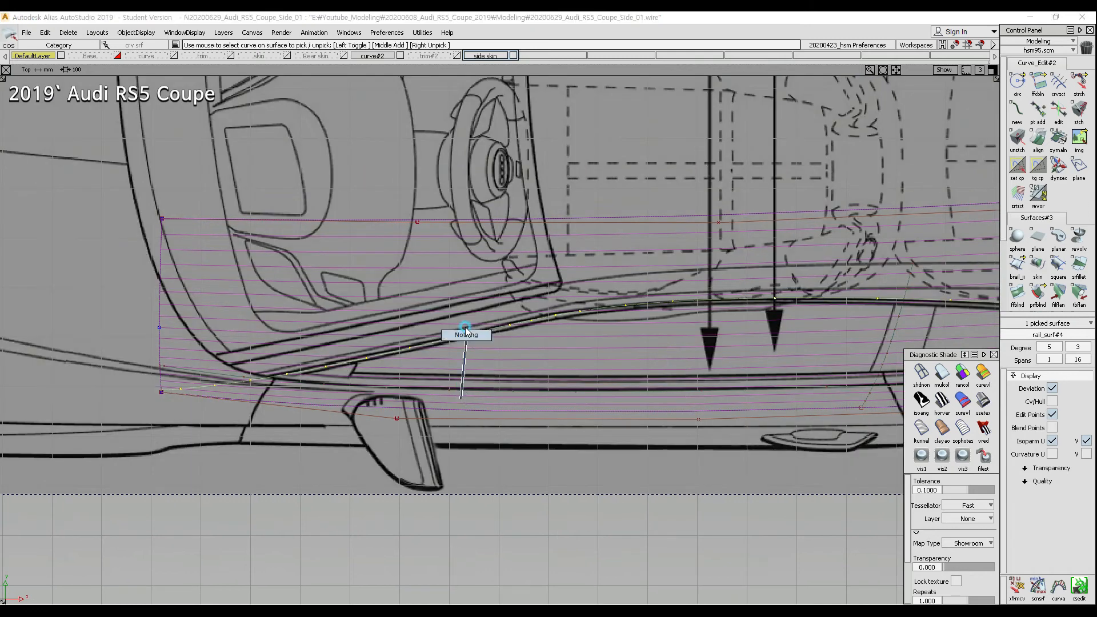
Step: Switch to the left view and adjust the height of the upper rail's fifth control point
right_click_drag(570, 341, 571, 346, "ctrl+shift")
right_click_drag(571, 348, 633, 355, "alt+shift")
middle_click_drag(633, 355, 322, 447, "alt+shift")
right_click_drag(580, 371, 557, 371, "alt+shift")
middle_click_drag(774, 213, 763, 229, "alt+shift")
key("c")
left_click_drag(725, 183, 857, 216)
key("w")
right_click_drag(860, 218, 859, 217)
left_click_drag(805, 279, 806, 231, "ctrl+shift")
Step: Adjust the height of the upper rail's second control point in the left view
left_click(584, 199)
key("c")
left_click_drag(118, 192, 251, 257)
key("w")
right_click_drag(315, 299, 315, 300)
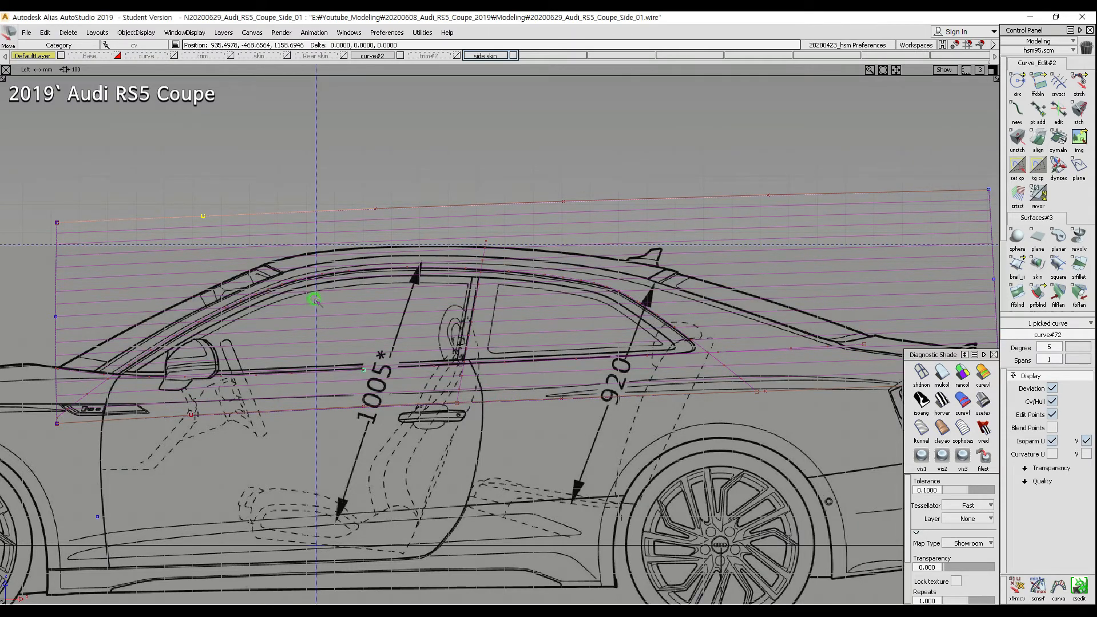
right_click_drag(316, 299, 316, 297)
middle_click_drag(324, 317, 325, 271)
Step: Adjust the height of the upper rail's third control point to even out the rail, then clear the selection
left_click_drag(473, 277, 446, 273, "alt+shift")
left_click_drag(347, 218, 308, 193, "ctrl+shift")
left_click_drag(285, 179, 400, 226)
left_click_drag(497, 261, 495, 274, "ctrl+shift")
right_click_drag(496, 268, 495, 261)
middle_click_drag(489, 290, 490, 252, "ctrl+shift")
right_click_drag(585, 309, 576, 308, "alt+shift")
middle_click_drag(577, 309, 563, 295, "alt+shift")
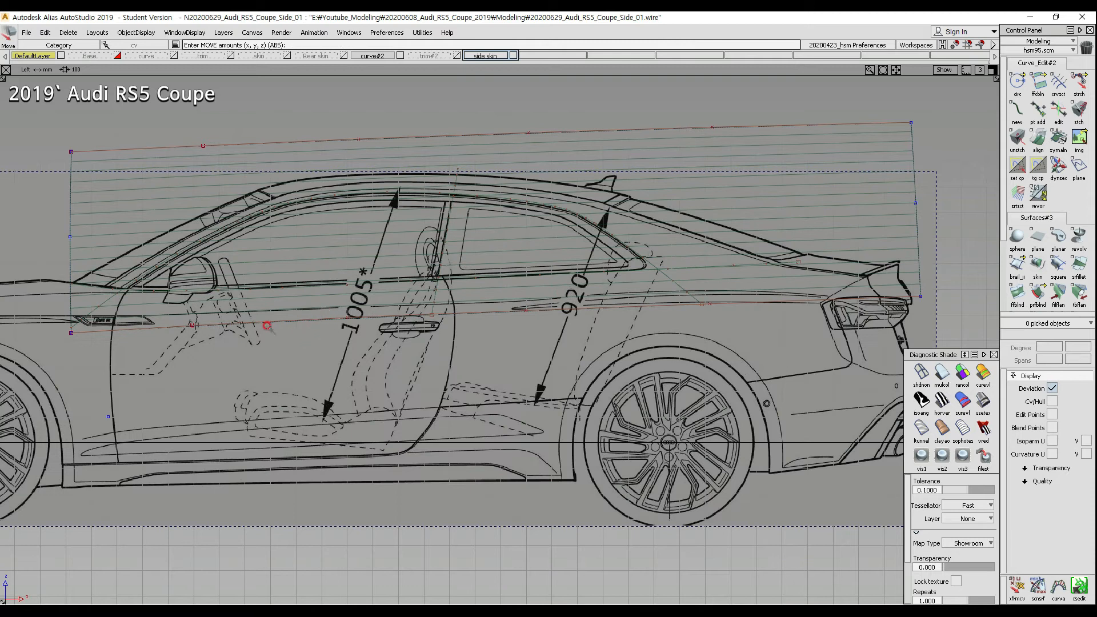
Step: Draw a straight reference line joining the front and rear ends of the lower rail in the left view
left_click_drag(195, 321, 190, 301, "ctrl+shift")
left_click_drag(102, 320, 64, 333, "ctrl+shift")
left_click(71, 332, "ctrl")
left_click_drag(910, 330, 914, 321, "ctrl")
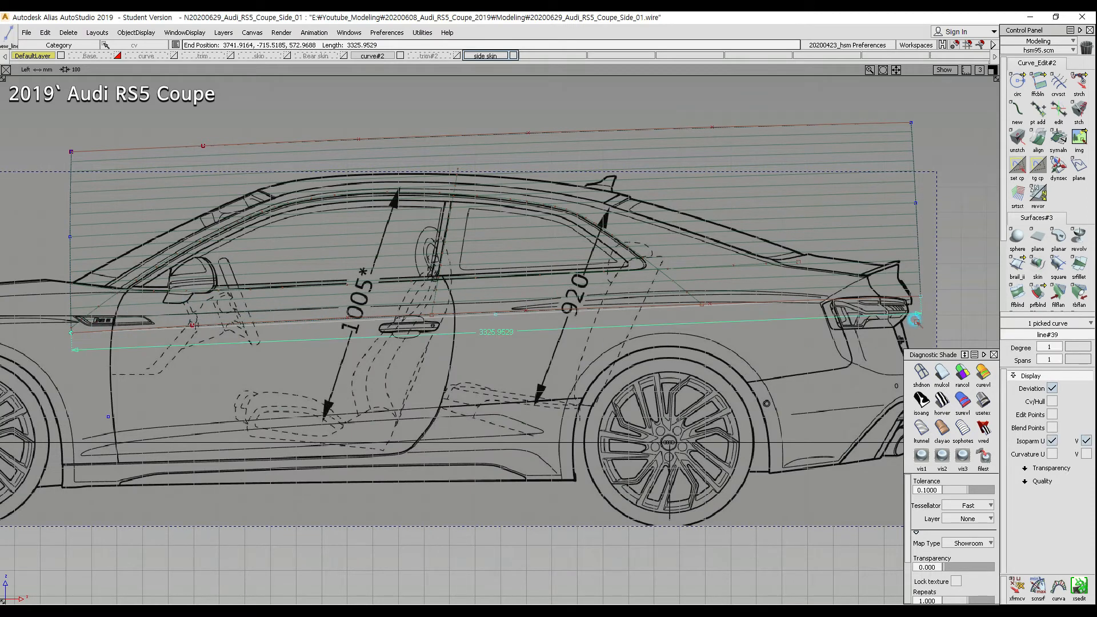
Step: Adjust the height of the lower rail's second control point, using the straight reference line as a guide
right_click_drag(389, 355, 399, 329, "alt+shift")
left_click_drag(78, 321, 75, 300, "ctrl+shift")
left_click_drag(75, 298, 931, 342)
middle_click_drag(536, 355, 949, 305, "alt+shift")
right_click_drag(458, 350, 551, 207, "alt+shift")
right_click_drag(451, 321, 475, 274, "alt+shift")
middle_click_drag(468, 301, 471, 268, "alt+shift")
right_click_drag(467, 351, 473, 302, "ctrl+shift")
right_click_drag(474, 300, 472, 310)
Step: Adjust the height of the lower rail's third control point in the left view
left_click_drag(428, 302, 506, 303, "ctrl+shift")
middle_click_drag(502, 346, 10, 333, "alt+shift")
middle_click_drag(476, 327, 340, 364, "alt+shift")
right_click_drag(341, 361, 349, 319, "ctrl+shift")
right_click_drag(350, 318, 351, 326)
Step: Adjust the height of the lower rail's fourth control point near the 920 dimension
left_click_drag(312, 255, 426, 251, "ctrl+shift")
left_click_drag(329, 223, 509, 303)
middle_click_drag(622, 337, 34, 336, "alt+shift")
mouse_move(549, 340)
middle_mouse_down("alt+shift")
mouse_move(379, 357)
mouse_move(267, 407)
middle_mouse_up("alt+shift")
right_click_drag(414, 415, 414, 373, "ctrl+shift")
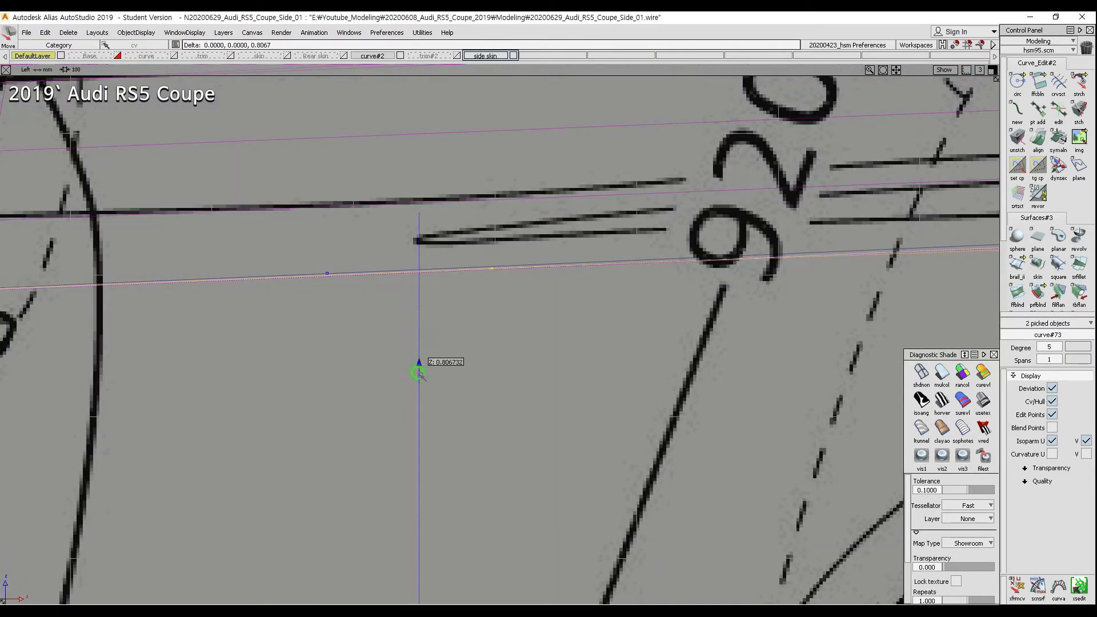
Step: Adjust the height of the lower rail's fifth control point towards the rear end of the rail
left_click_drag(437, 244, 566, 324)
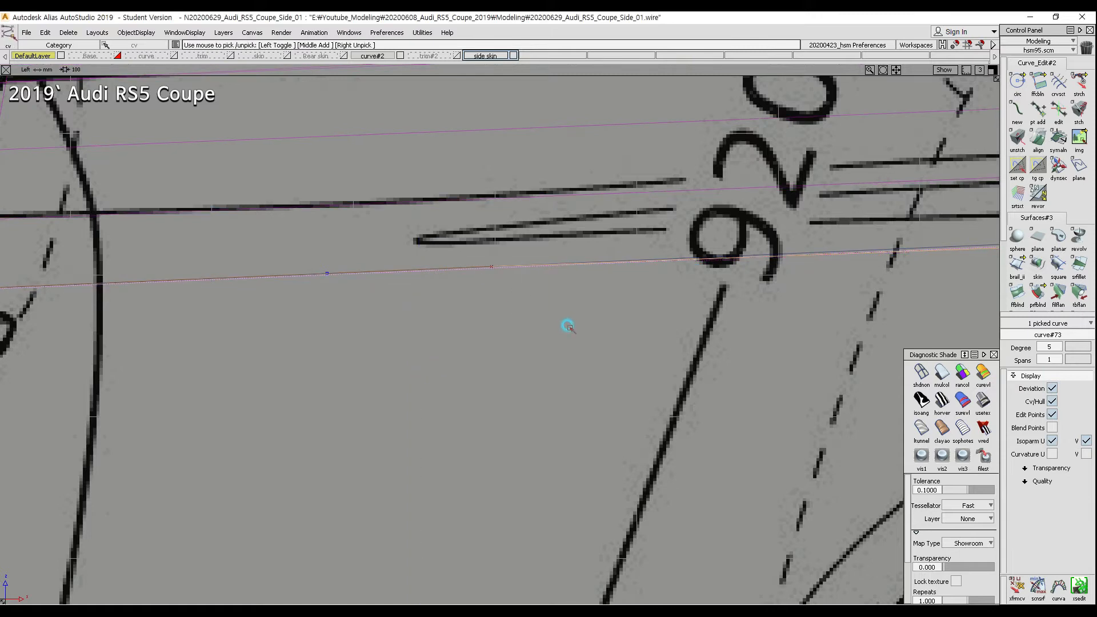
middle_click_drag(731, 384, 175, 382, "alt+shift")
middle_click_drag(592, 382, 202, 475, "alt+shift")
right_click_drag(500, 443, 500, 402, "ctrl+shift")
left_click_drag(500, 402, 501, 402, "ctrl+shift")
right_click_drag(506, 406, 507, 399)
Step: Delete the straight reference line running between the lower rail's ends
right_click_drag(666, 394, 461, 426, "alt+shift")
middle_click_drag(459, 417, 708, 404, "alt+shift")
left_click_drag(507, 365, 485, 278, "ctrl+shift")
left_click_drag(182, 290, 181, 290, "ctrl+shift")
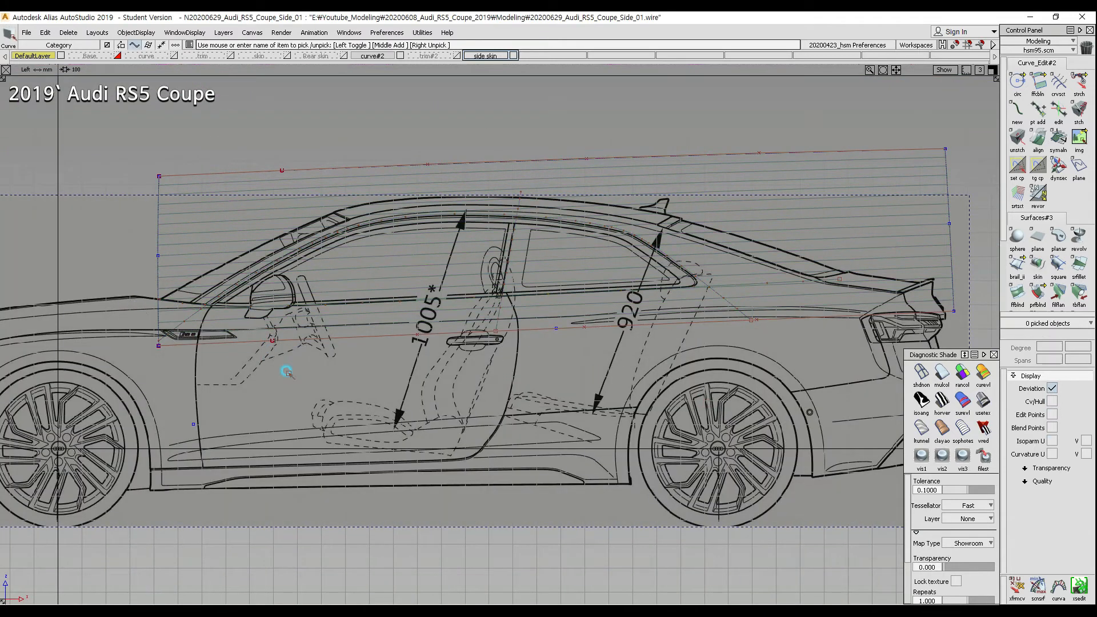
left_click(327, 340)
left_click(339, 361)
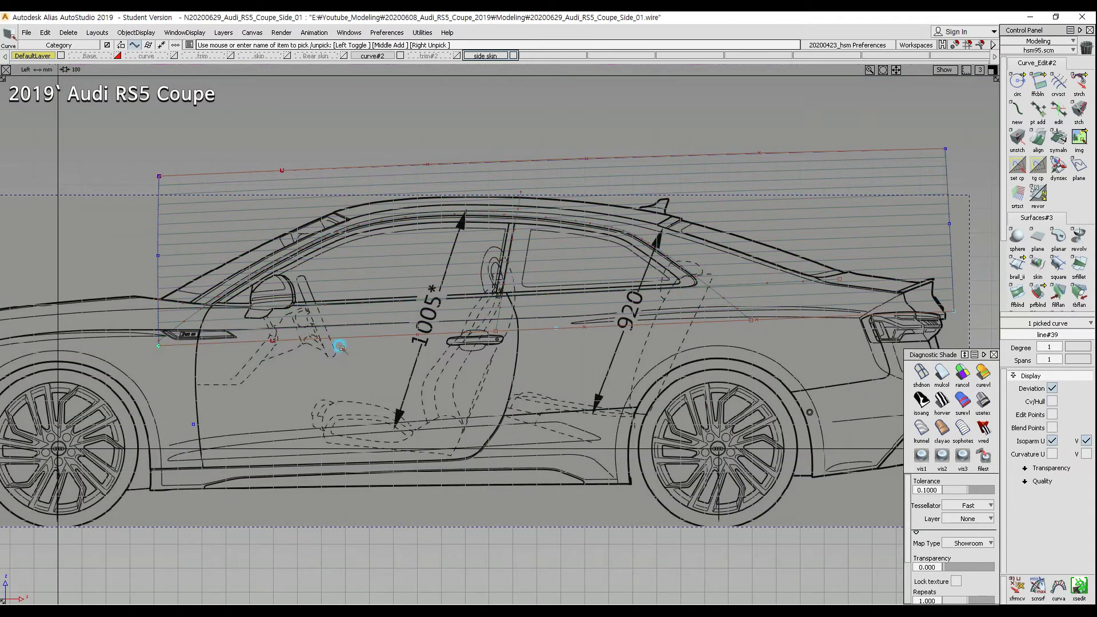
key("Delete")
key("Return")
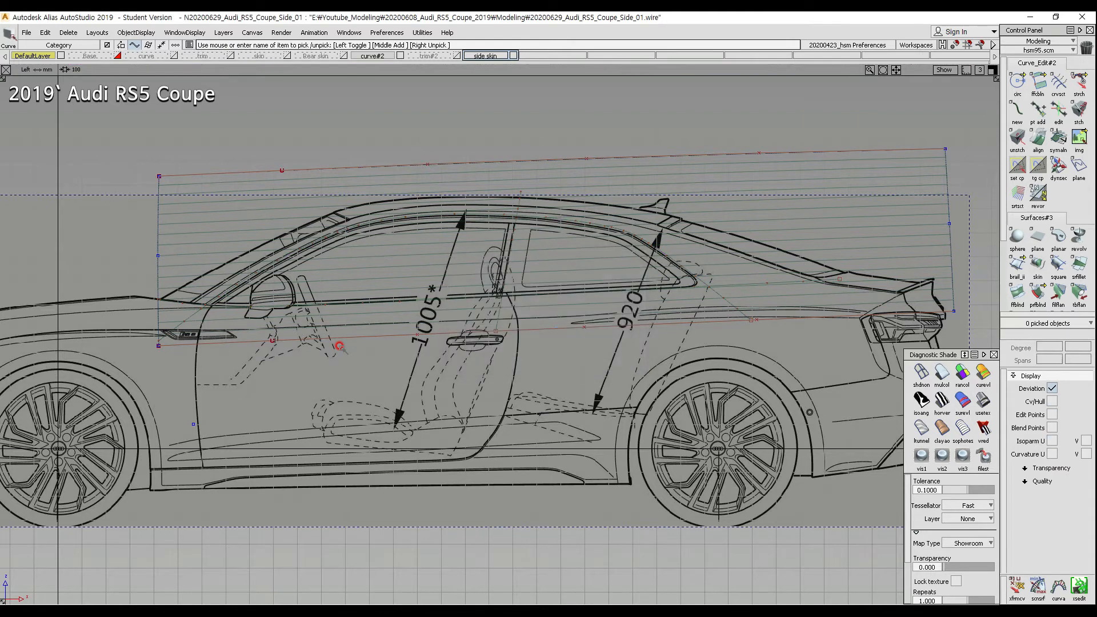
Step: Select the window-line curves-on-surface and compare them with the blueprint in the left and top views
middle_click_drag(529, 247, 505, 294, "ctrl+shift")
left_click_drag(478, 329, 572, 255, "alt+shift")
left_click_drag(532, 302, 461, 239, "ctrl+shift")
left_click(535, 342)
middle_click_drag(468, 354, 569, 341, "ctrl+shift")
right_click_drag(564, 353, 668, 179, "alt+shift")
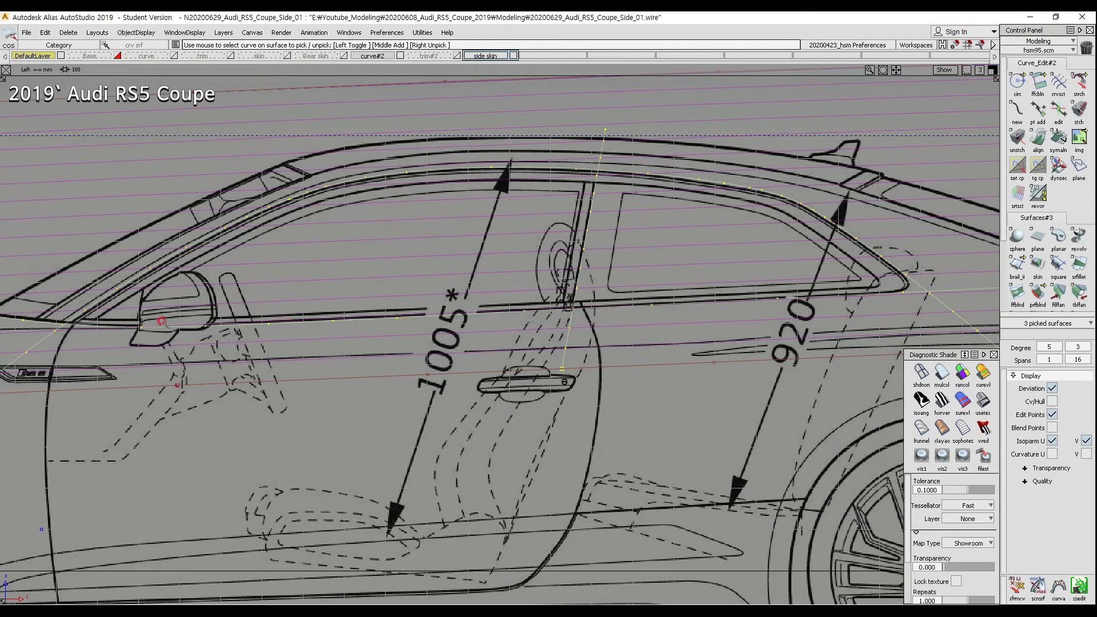
middle_click_drag(524, 205, 513, 240, "ctrl+shift")
middle_click_drag(797, 309, 771, 252, "alt+shift")
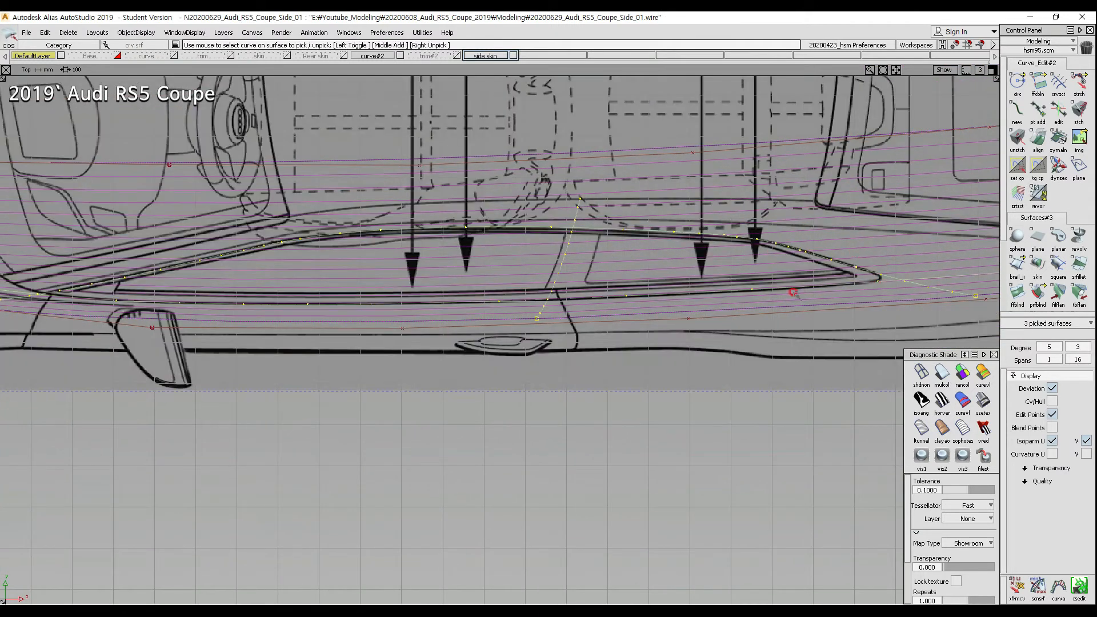
Step: Adjust the lower rail's fifth control point slightly along Y in the top view
left_click_drag(678, 355, 678, 303, "ctrl+shift")
left_click(689, 318)
middle_click_drag(796, 327, 679, 329, "alt+shift")
left_click_drag(699, 358, 702, 334, "ctrl+shift")
right_click(702, 331)
Step: Adjust the lower rail's third control point slightly along Y in the top view
left_click_drag(217, 313, 284, 321, "ctrl+shift")
left_click(284, 331)
left_click_drag(530, 398, 553, 365, "ctrl+shift")
right_click_drag(557, 362, 556, 364)
left_click_drag(559, 377, 562, 350, "ctrl+shift")
Step: Reselect the window-line curves-on-surface and check them against the blueprint in the top and front views
left_click_drag(587, 296, 579, 286, "ctrl+shift")
left_click_drag(586, 286, 612, 331)
middle_click_drag(227, 321, 507, 343, "alt+shift")
left_click_drag(456, 314, 442, 336, "ctrl+shift")
left_click_drag(732, 251, 691, 254)
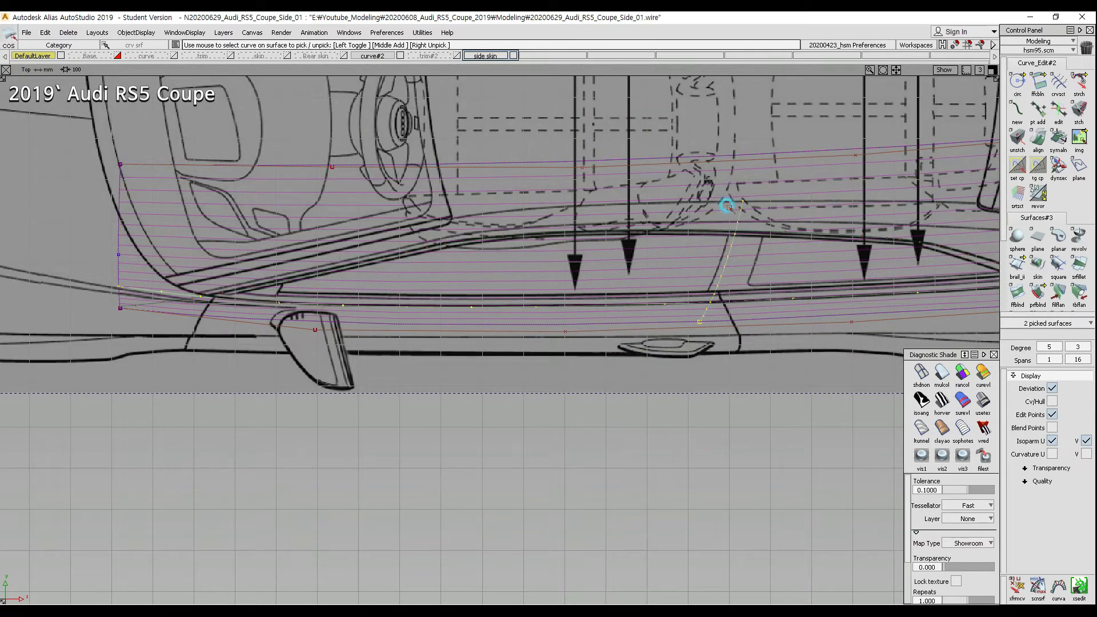
left_click(710, 235)
left_click_drag(631, 287, 591, 263, "ctrl+shift")
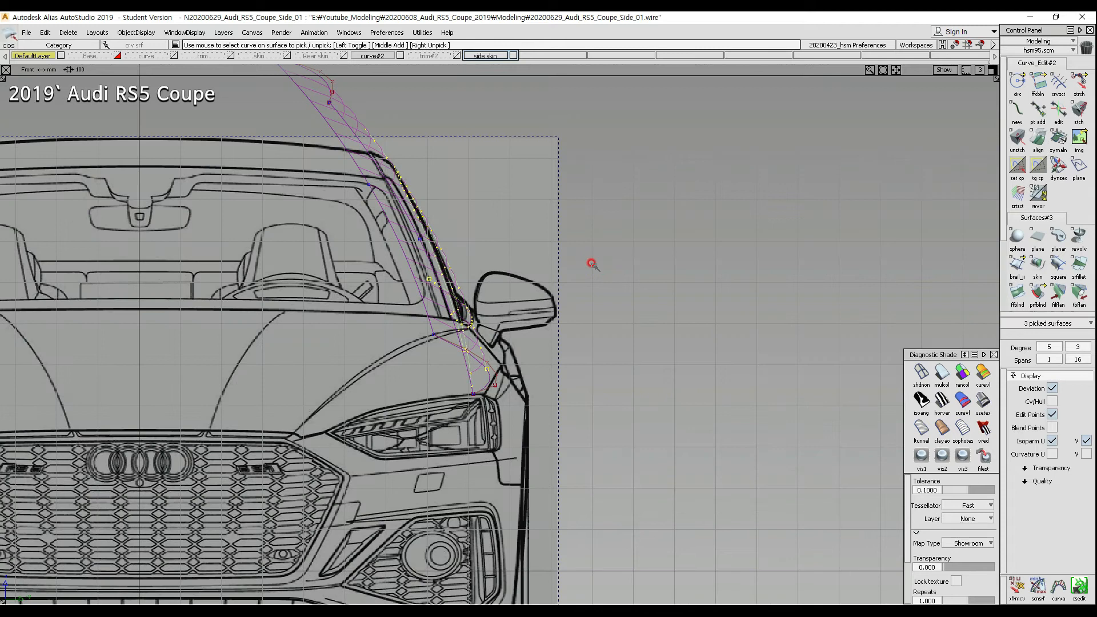
middle_click_drag(462, 279, 506, 304, "alt+shift")
right_click_drag(505, 304, 489, 285, "alt+shift")
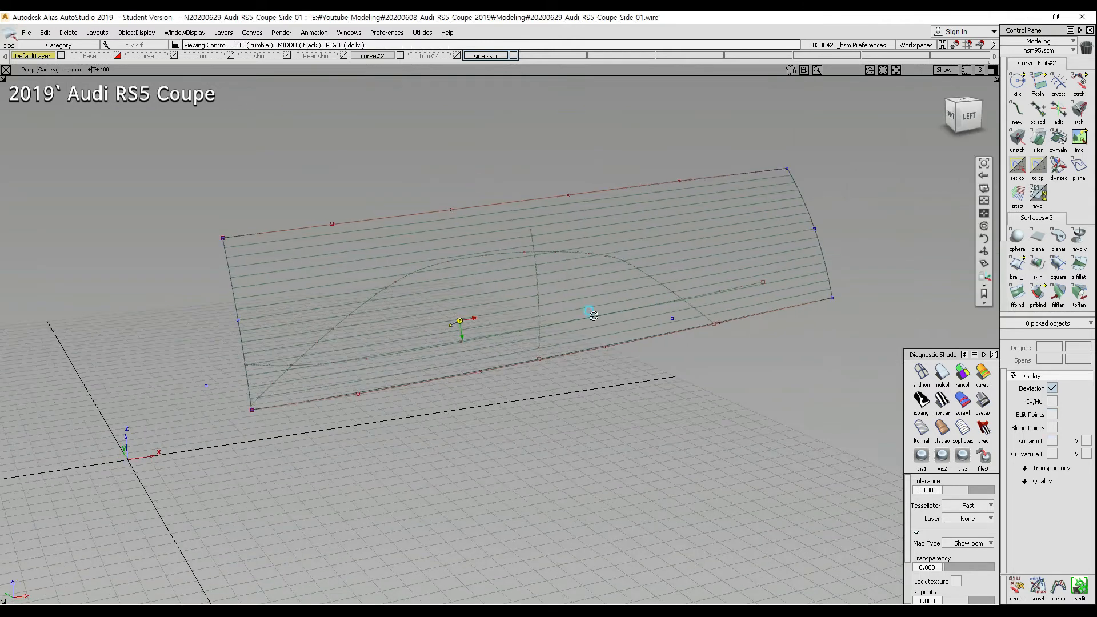
Step: Apply multi-color diagnostic shading to the side window surface in the perspective view
left_click_drag(405, 295, 531, 350, "alt+shift")
left_click_drag(617, 285, 511, 286, "alt+shift")
middle_click_drag(747, 333, 708, 298, "alt+shift")
right_click_drag(714, 304, 684, 316, "alt+shift")
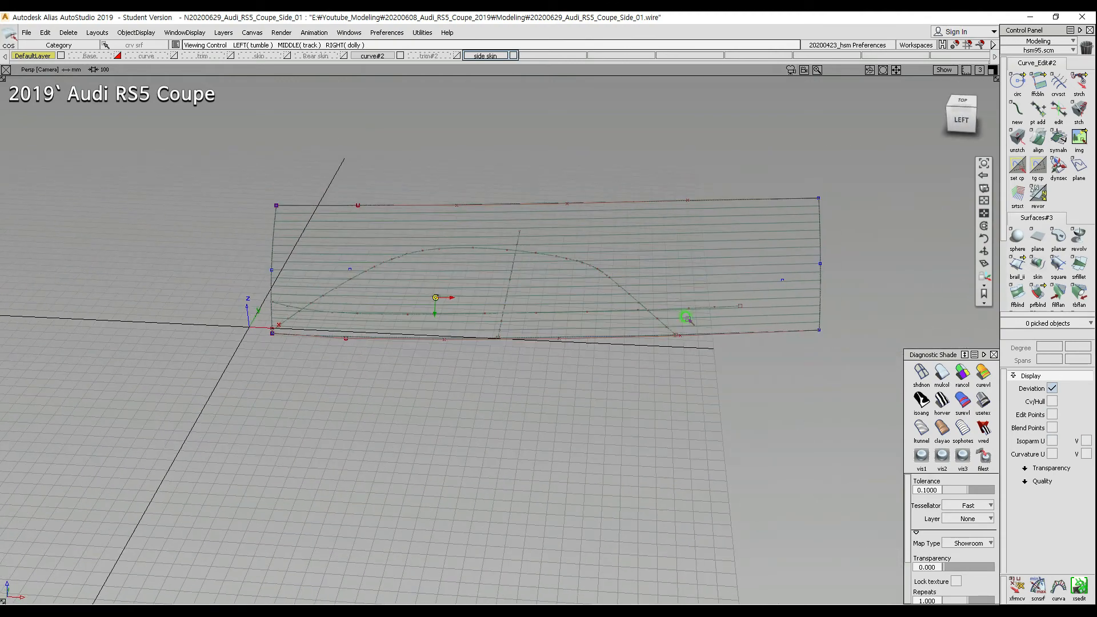
left_click(941, 373)
left_click_drag(407, 269, 538, 262, "alt+shift")
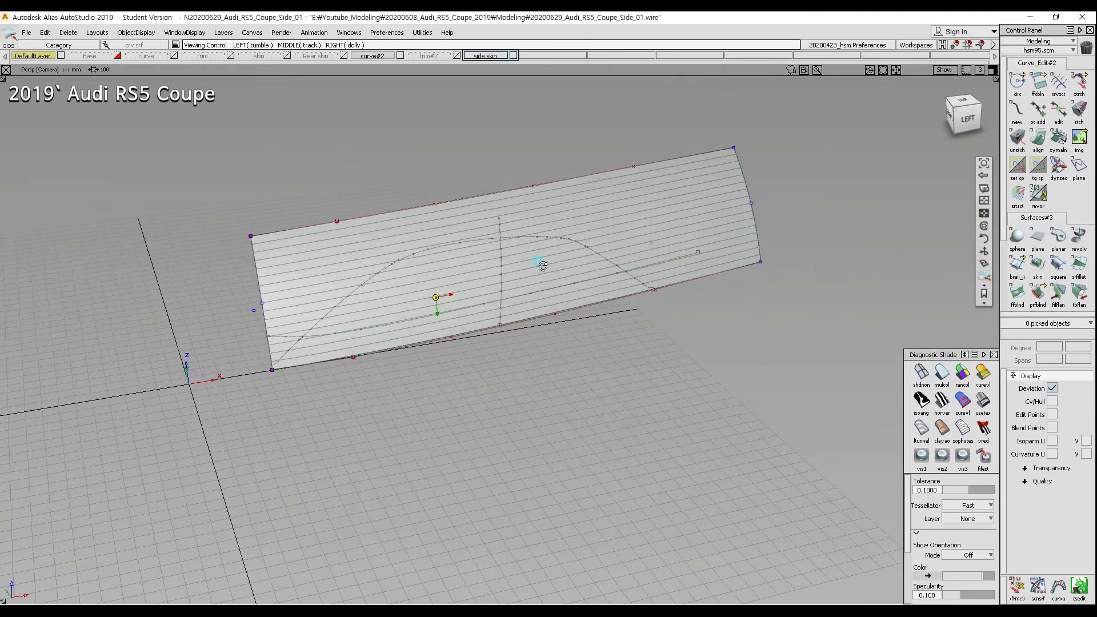
Step: Delete the three window-line curves-on-surface from the side surface
left_click_drag(424, 231, 577, 299)
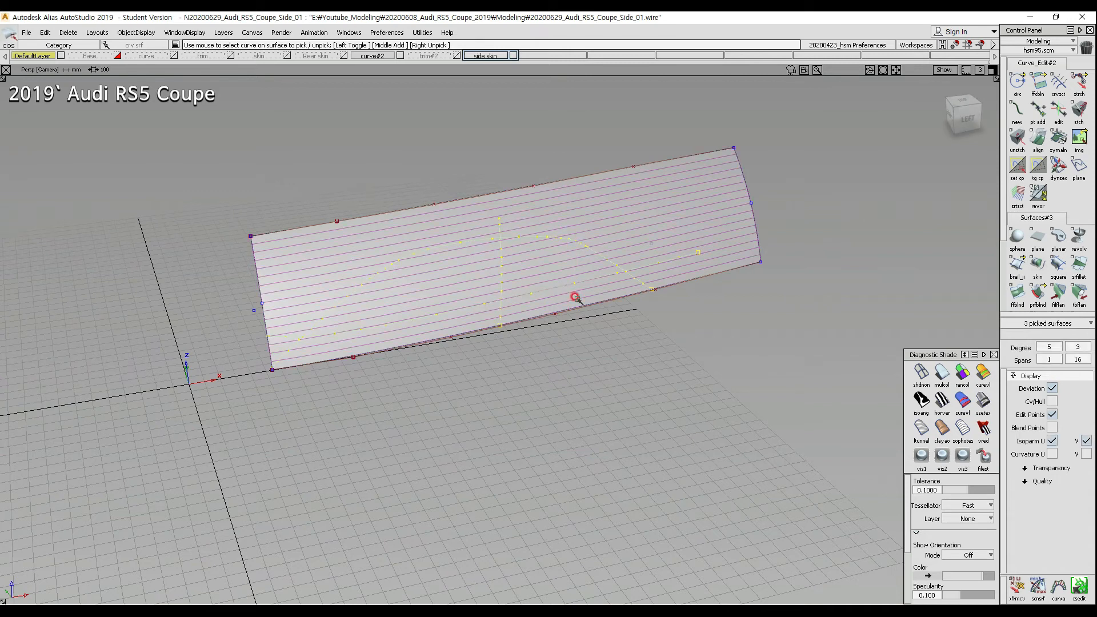
key("Delete")
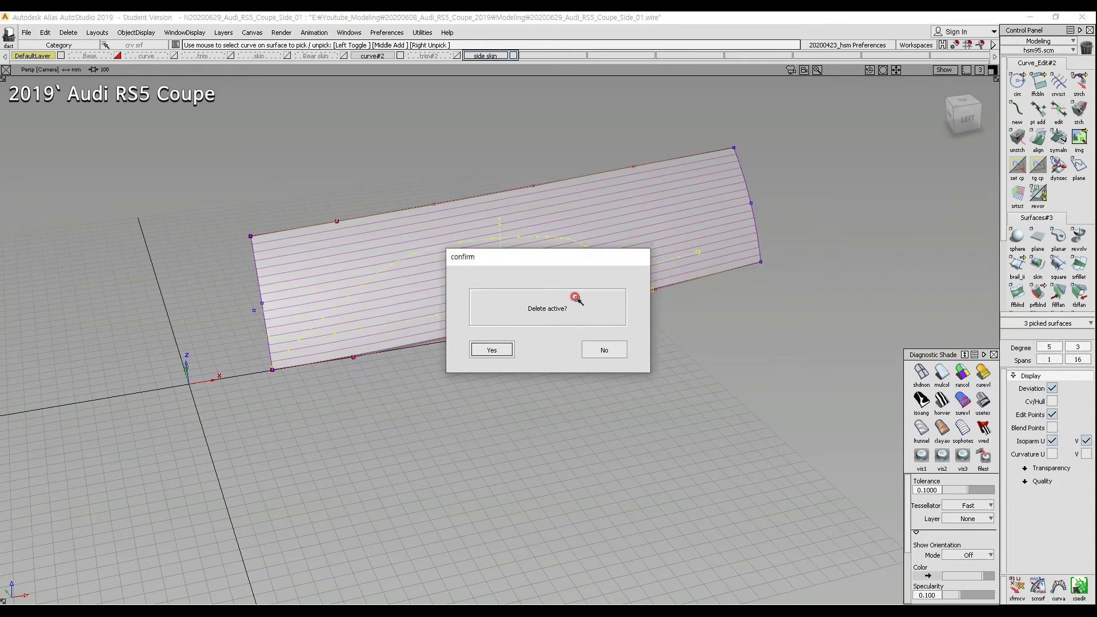
left_click(491, 348)
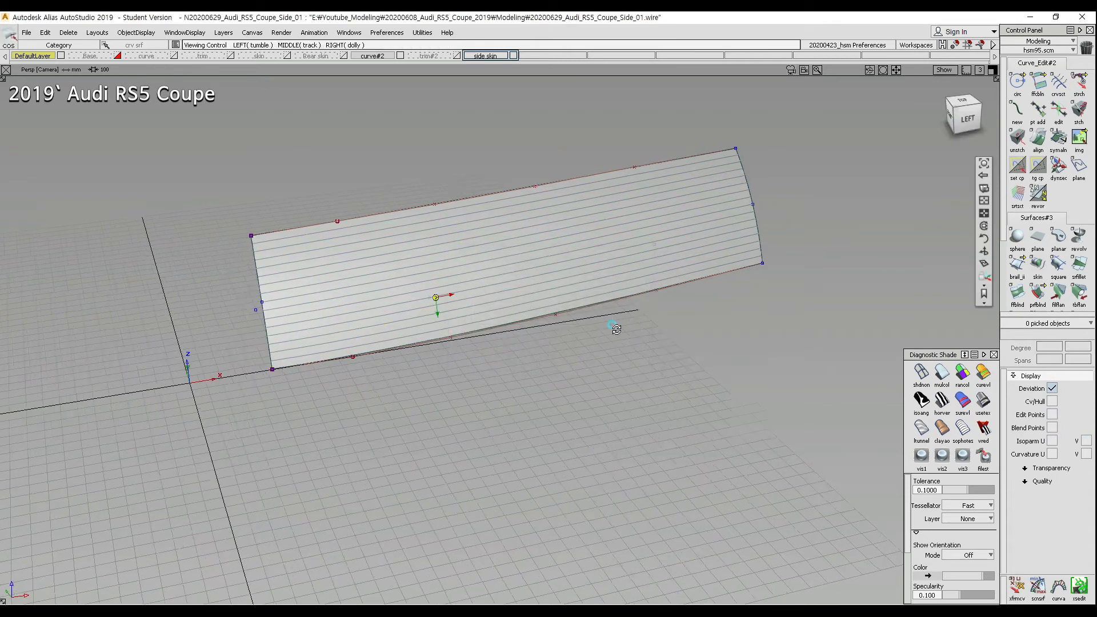
Step: Turn off the isoparm display of the side window surface and clear the selection
left_click_drag(615, 325, 554, 242, "alt+shift")
left_click(552, 269)
left_click(992, 389)
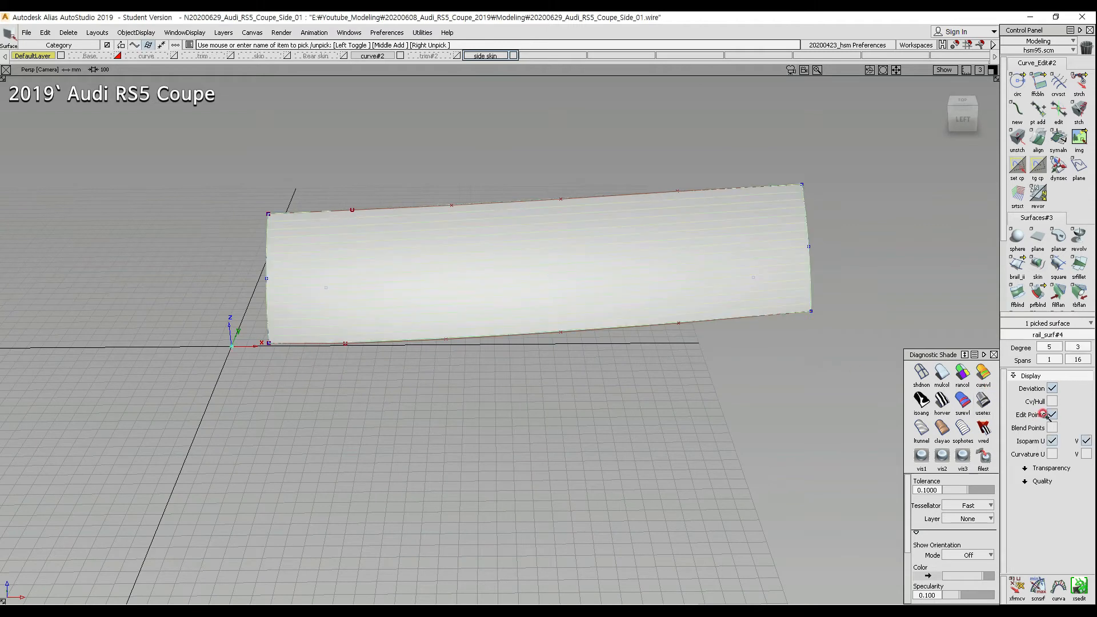
left_click(1055, 439)
left_click_drag(457, 336, 398, 316, "ctrl+shift")
Step: Check the side surface's highlight flow with horizontal black-and-white stripe shading in the left view
left_click(943, 400)
key("F6")
right_click_drag(478, 309, 360, 421, "alt+shift")
middle_click_drag(622, 350, 467, 351, "alt+shift")
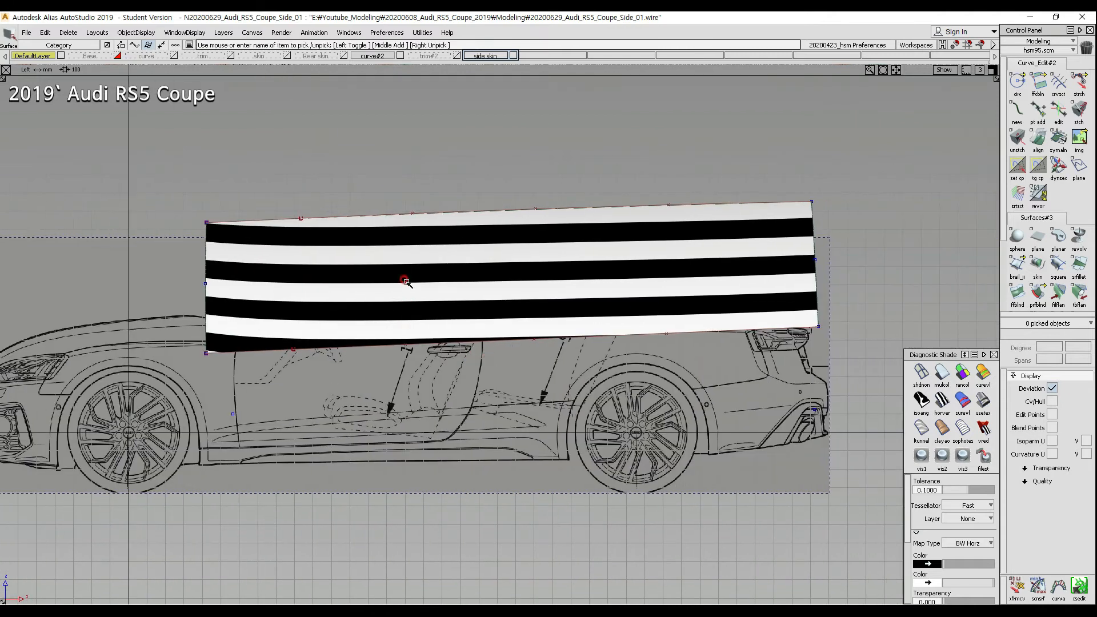
Step: Examine the side surface with curvature evaluation shading in perspective, then return to multi-color shading
left_click(983, 372)
left_click_drag(392, 326, 497, 257, "ctrl+shift")
left_click_drag(480, 310, 697, 281, "alt+shift")
left_click(922, 376)
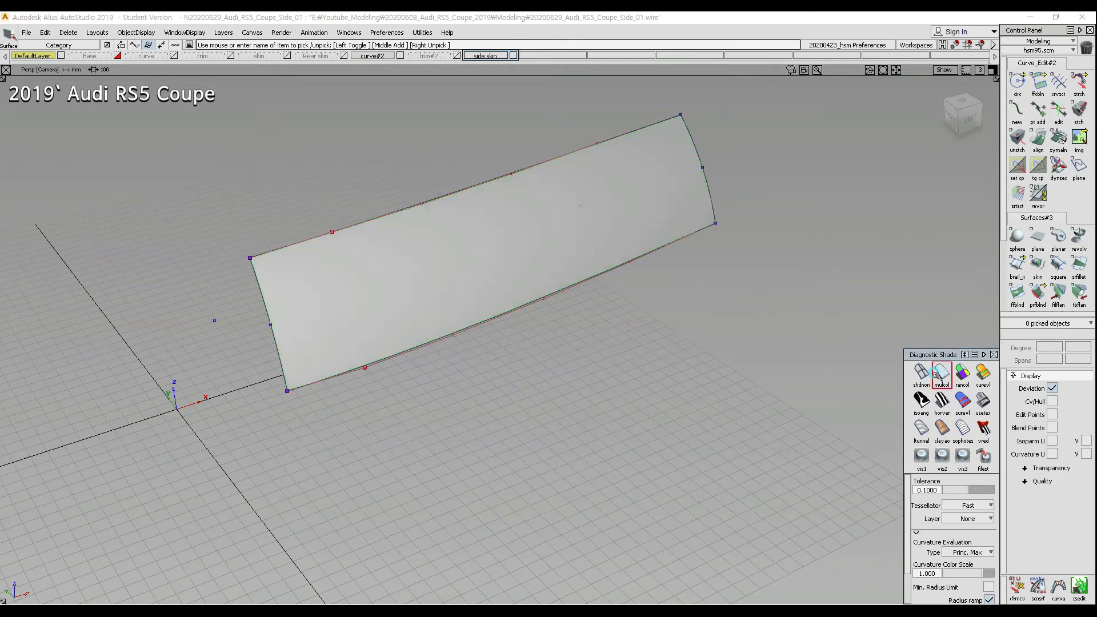
Step: Assign the four rail and profile curves of the side surface to the curve#2 layer and hide that layer
mouse_move(791, 340)
left_mouse_down("alt+shift")
mouse_move(480, 399)
mouse_move(416, 341)
mouse_move(477, 294)
mouse_move(285, 240)
left_mouse_up("alt+shift")
left_click_drag(173, 139, 823, 401)
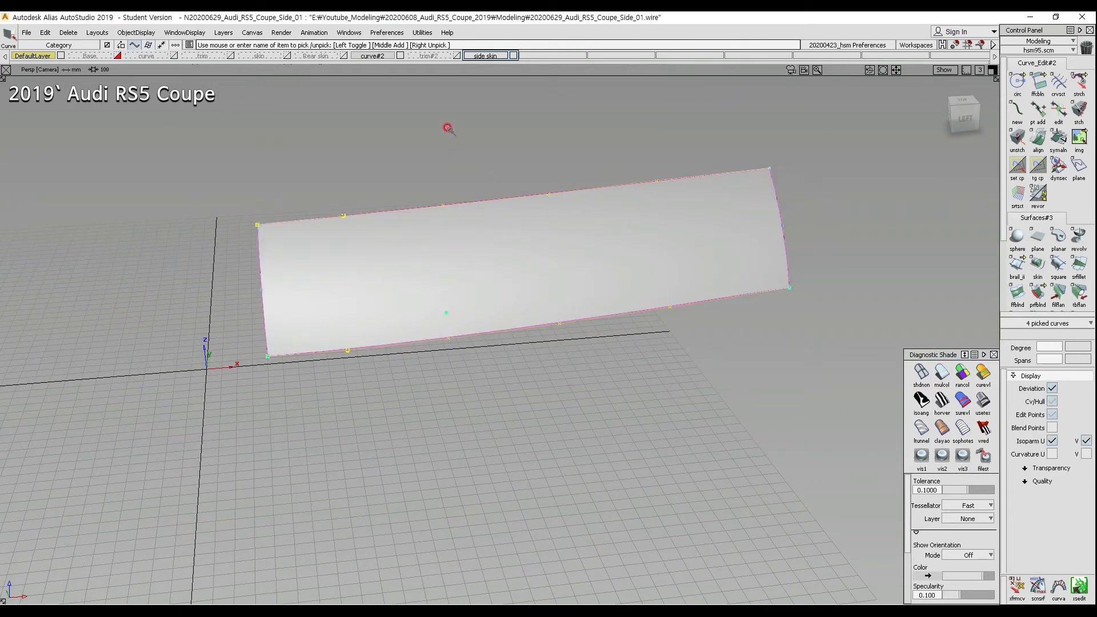
right_click(376, 55)
left_click(366, 63)
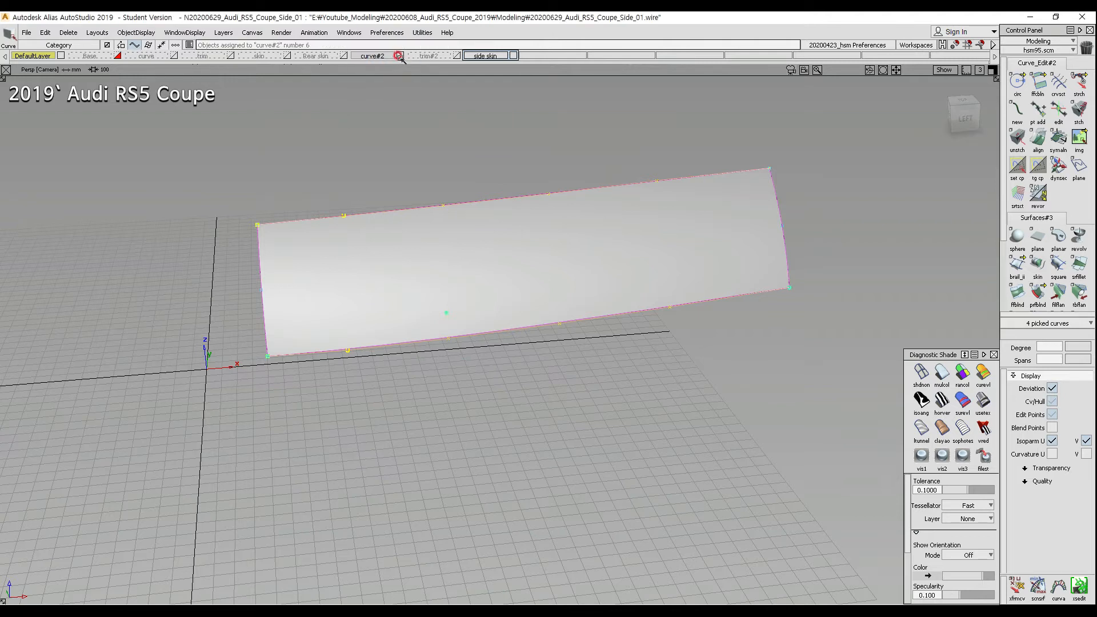
left_click(399, 55)
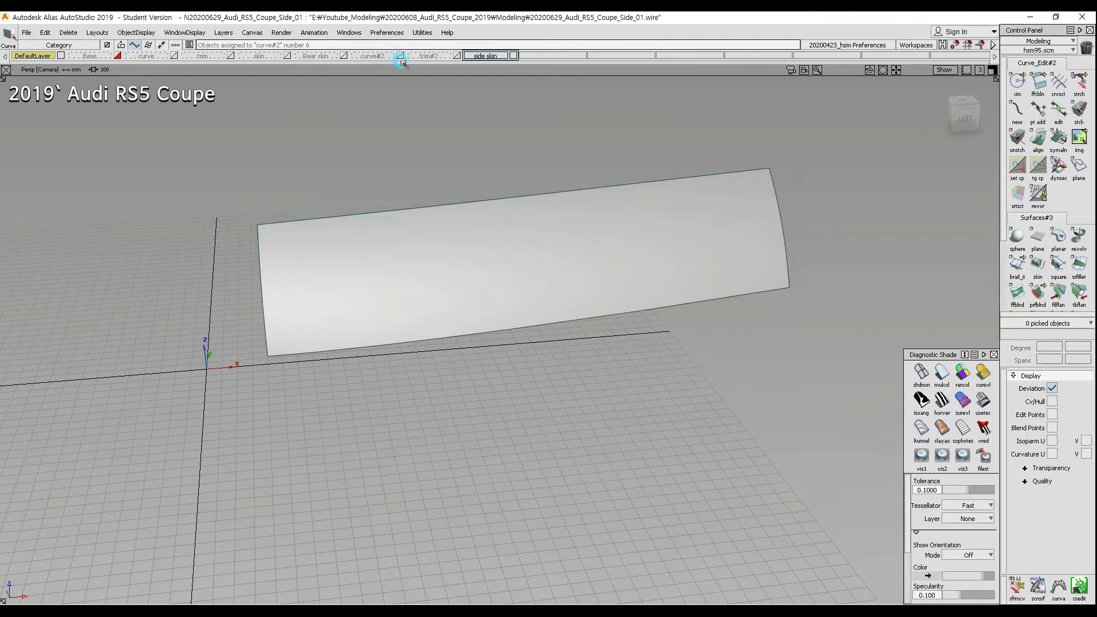
Step: Show the skin and Rear skin layers and intersect their roof and pillar surfaces with the side window surface
left_click(287, 56)
left_click(341, 56)
left_click_drag(661, 291, 321, 192, "alt+shift")
left_click(322, 191)
left_click(471, 181)
left_click(629, 177)
left_click(701, 198)
left_click_drag(712, 217, 673, 226, "alt+shift")
left_click(684, 278)
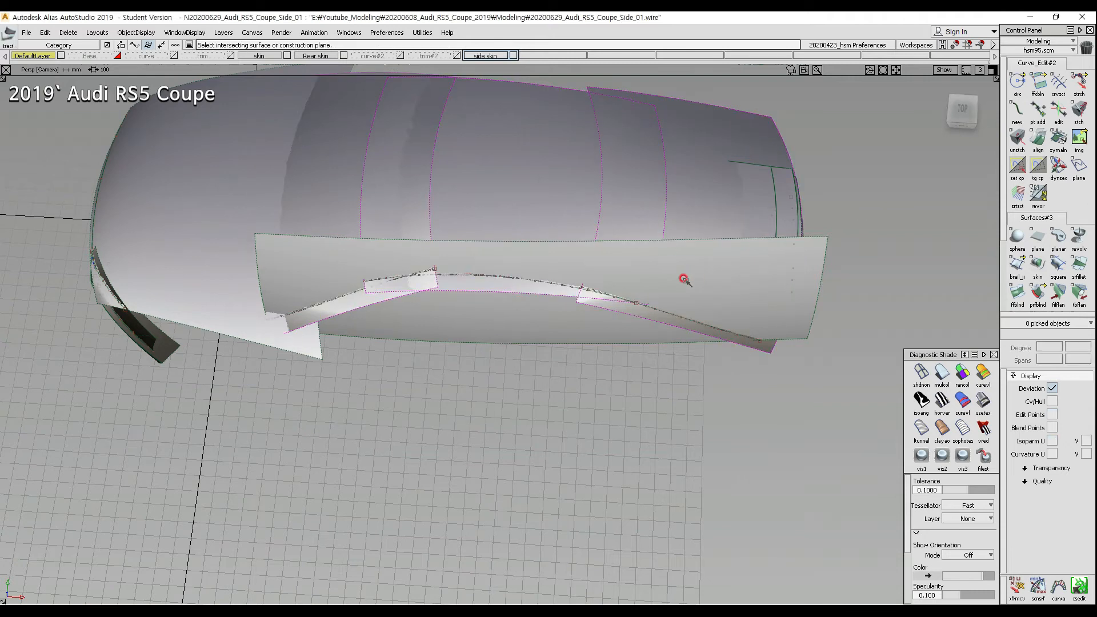
Step: Turn off shading, select the new intersection curves and compare them with the blueprint's window line in the top view
left_click(921, 372)
left_click_drag(485, 235, 486, 280, "ctrl+shift")
right_click_drag(486, 280, 486, 283, "ctrl+shift")
middle_click_drag(482, 313, 460, 292, "alt+shift")
right_click_drag(514, 319, 557, 261, "alt+shift")
left_click_drag(264, 276, 242, 299, "ctrl+shift")
left_click(344, 264)
left_click(887, 273)
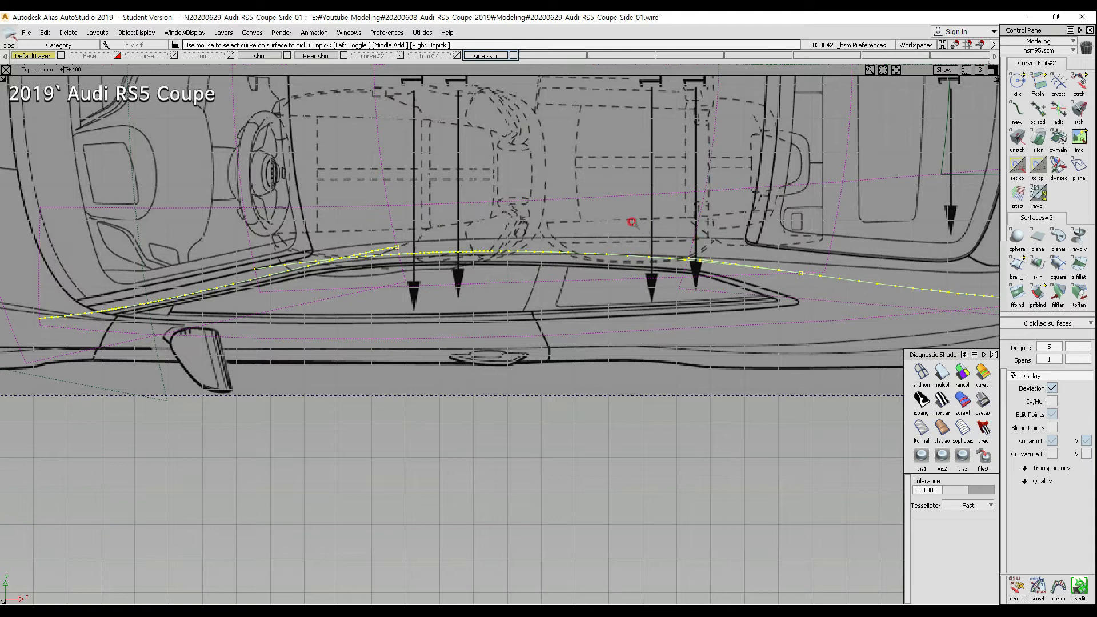
middle_click_drag(605, 233, 537, 247, "alt+shift")
middle_click_drag(706, 273, 571, 268, "alt+shift")
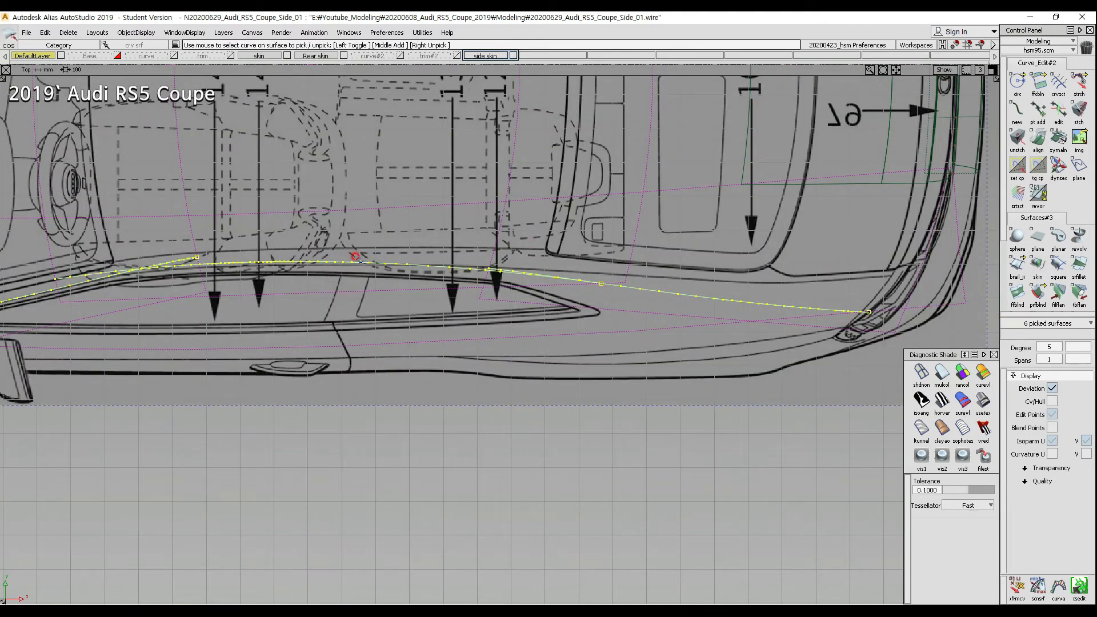
middle_click_drag(627, 263, 1040, 257, "alt+shift")
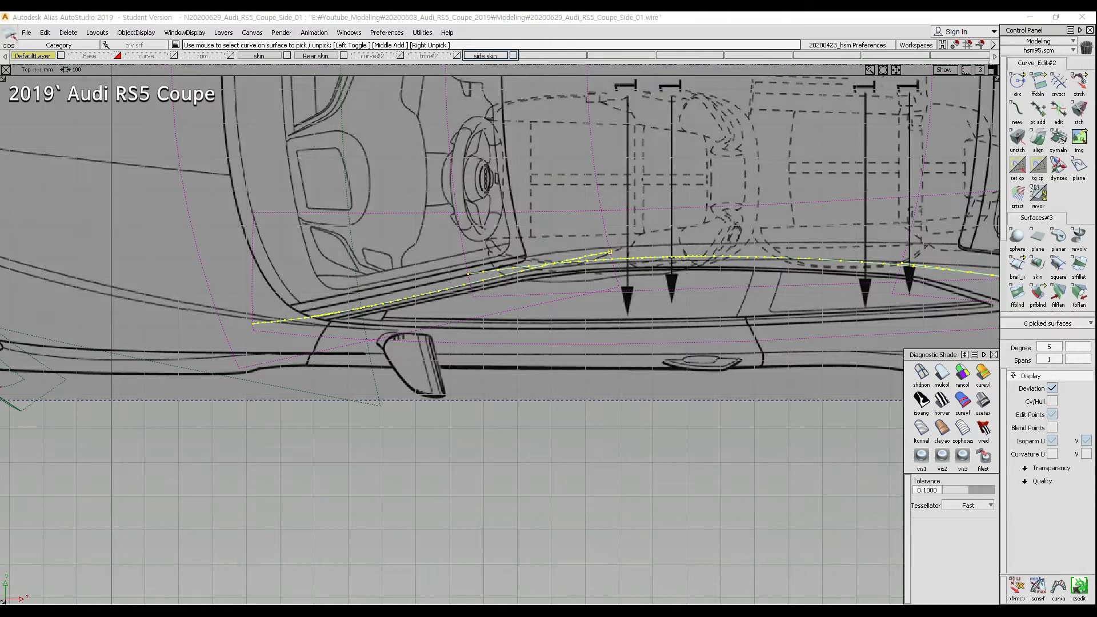
left_click_drag(415, 282, 443, 302)
left_click_drag(681, 237, 675, 269)
left_click_drag(898, 292, 974, 251)
Step: Check the intersection curves towards the rear in the top view and against the A-pillar in the front view
key("shift+alt")
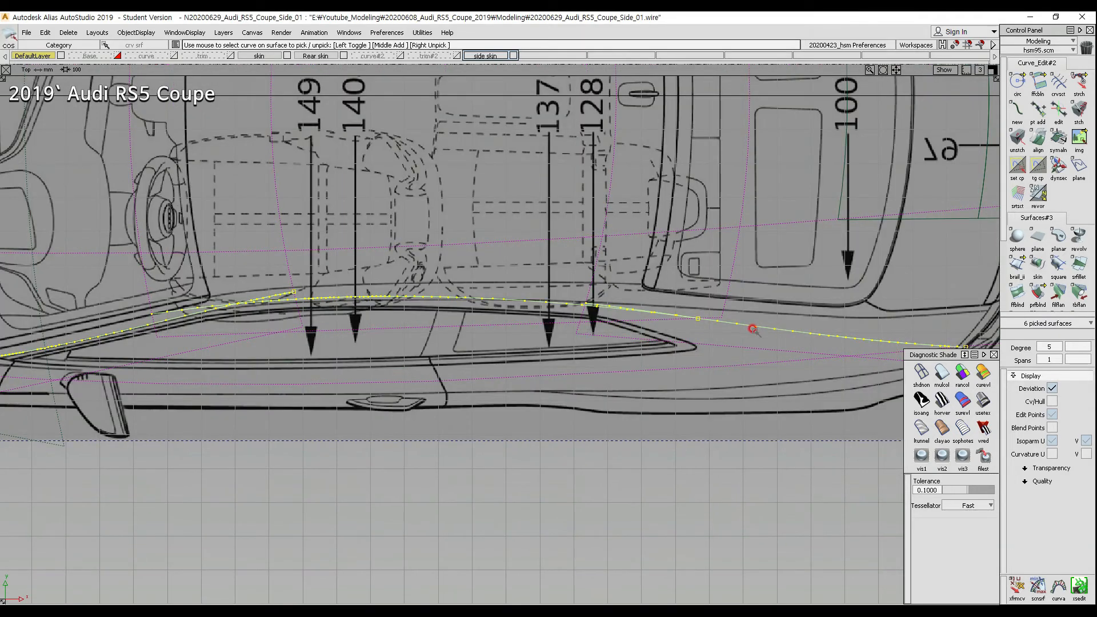
middle_click_drag(751, 329, 564, 317, "alt+shift")
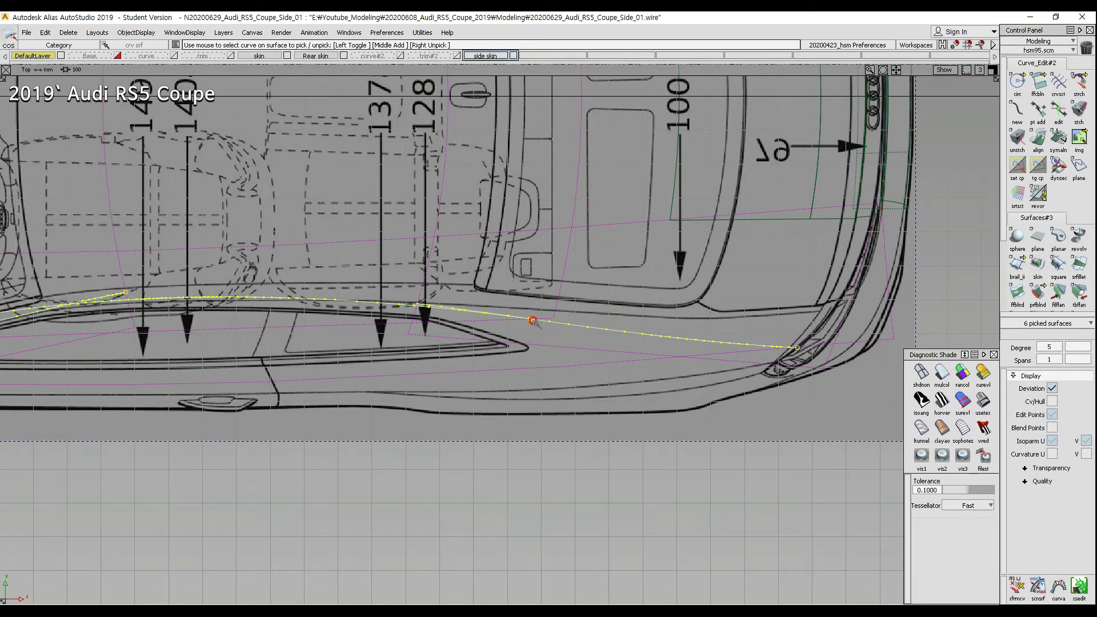
right_click_drag(531, 267, 554, 281, "ctrl+shift")
middle_click_drag(548, 289, 609, 361, "alt+shift")
right_click_drag(605, 357, 544, 265, "alt+shift")
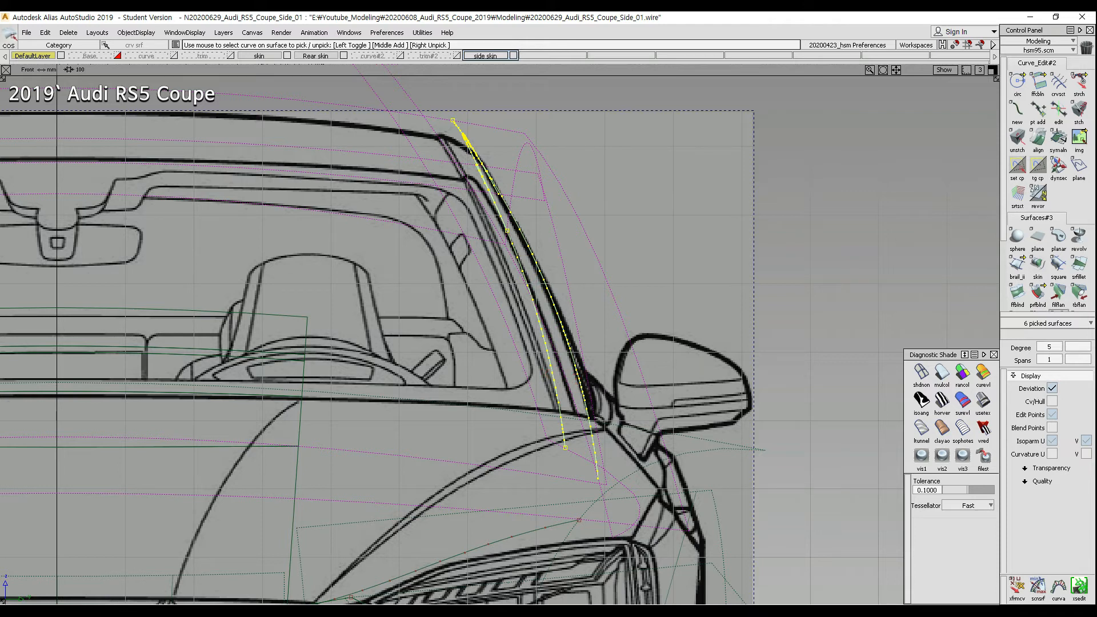
left_click_drag(594, 300, 559, 324)
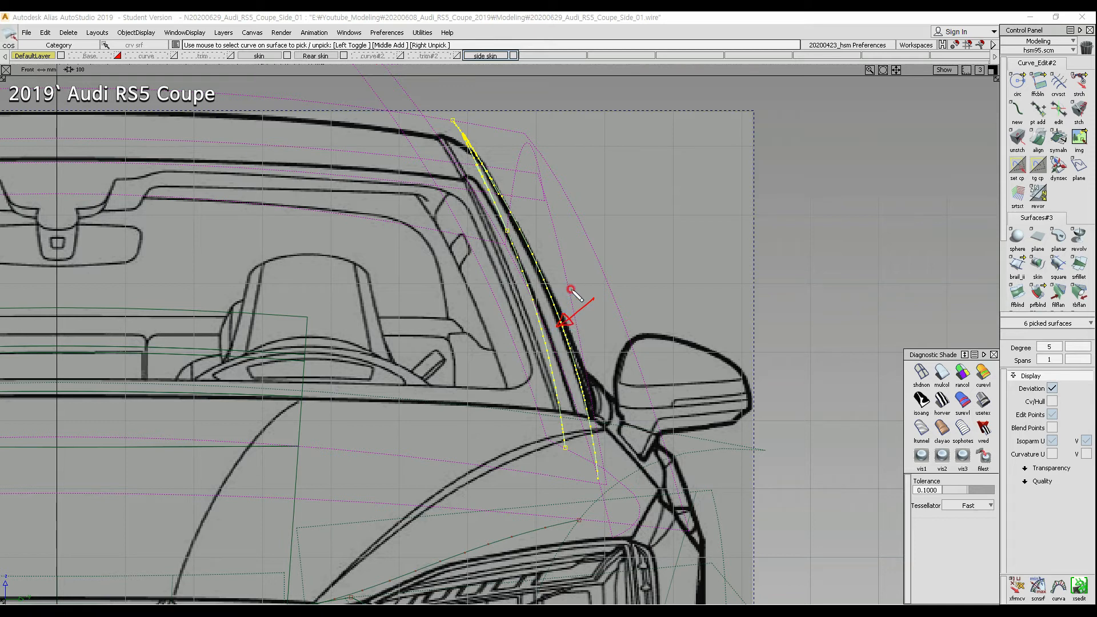
left_click_drag(598, 323, 614, 320)
left_click_drag(598, 313, 614, 312)
mouse_move(525, 398)
left_mouse_down()
mouse_move(554, 397)
mouse_move(501, 429)
mouse_move(516, 422)
left_mouse_up()
left_click(521, 410)
left_click(522, 424)
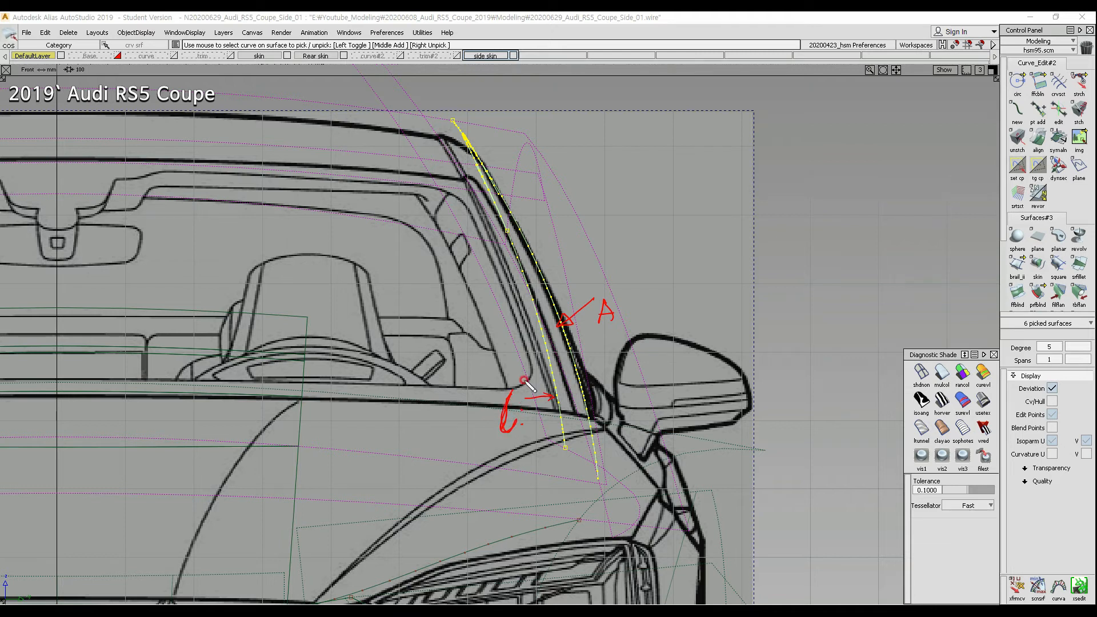
key("Delete")
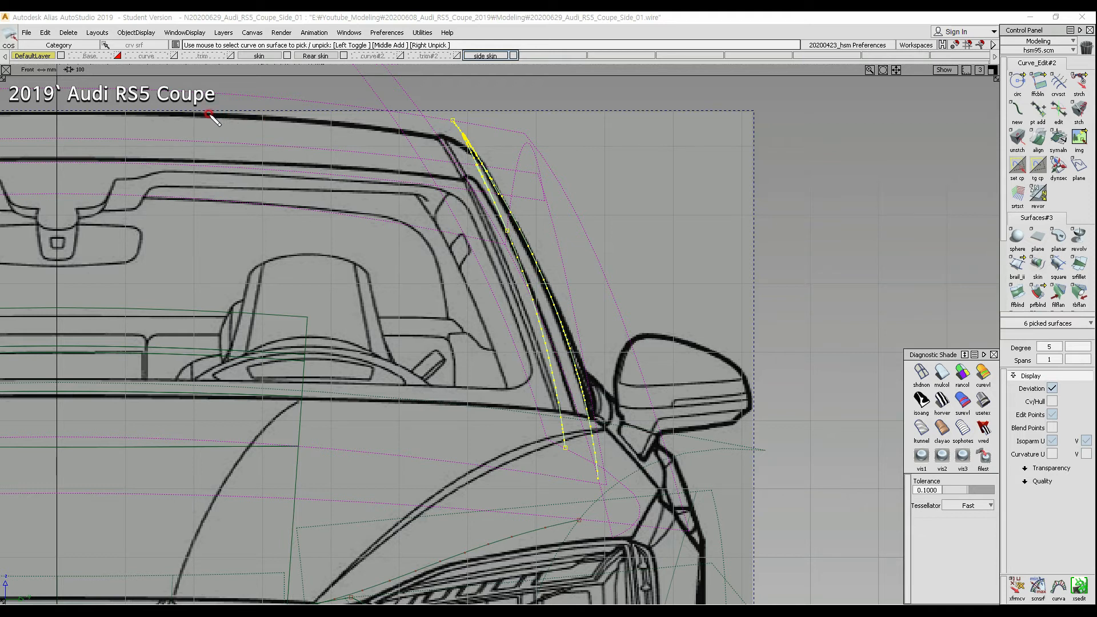
left_click_drag(206, 114, 631, 163)
mouse_move(600, 420)
left_mouse_down()
mouse_move(476, 147)
mouse_move(429, 83)
left_mouse_up()
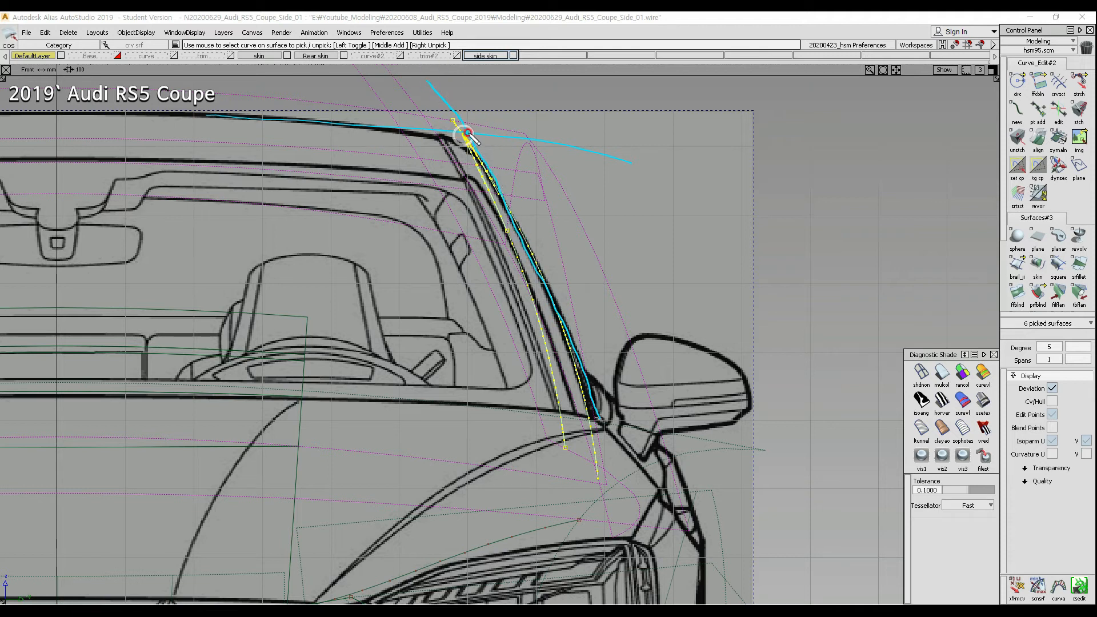
left_click_drag(434, 135, 496, 156)
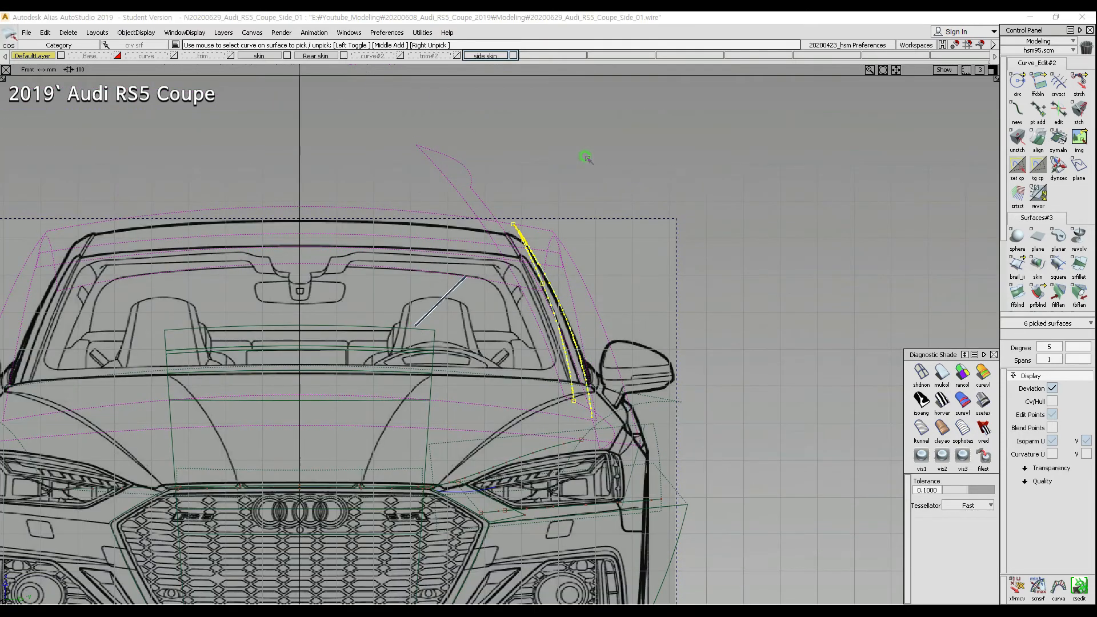
Step: Shade the model in the perspective view with the Showroom map and hide the skin and Rear skin layers to isolate the side window surface
left_click_drag(582, 228, 411, 242, "alt+shift")
middle_click_drag(501, 245, 524, 224, "alt+shift")
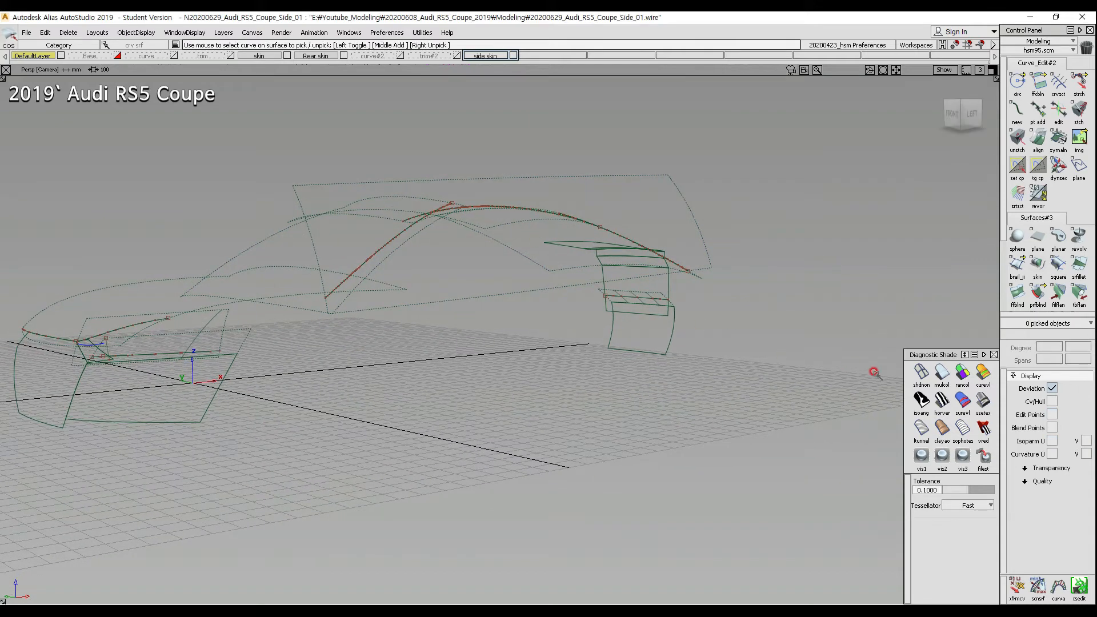
left_click(938, 399)
mouse_move(457, 257)
left_mouse_down("alt+shift")
mouse_move(465, 245)
mouse_move(480, 289)
mouse_move(429, 310)
mouse_move(398, 291)
mouse_move(250, 337)
mouse_move(142, 257)
mouse_move(343, 448)
mouse_move(455, 237)
mouse_move(445, 240)
left_mouse_up("alt+shift")
left_click(982, 401)
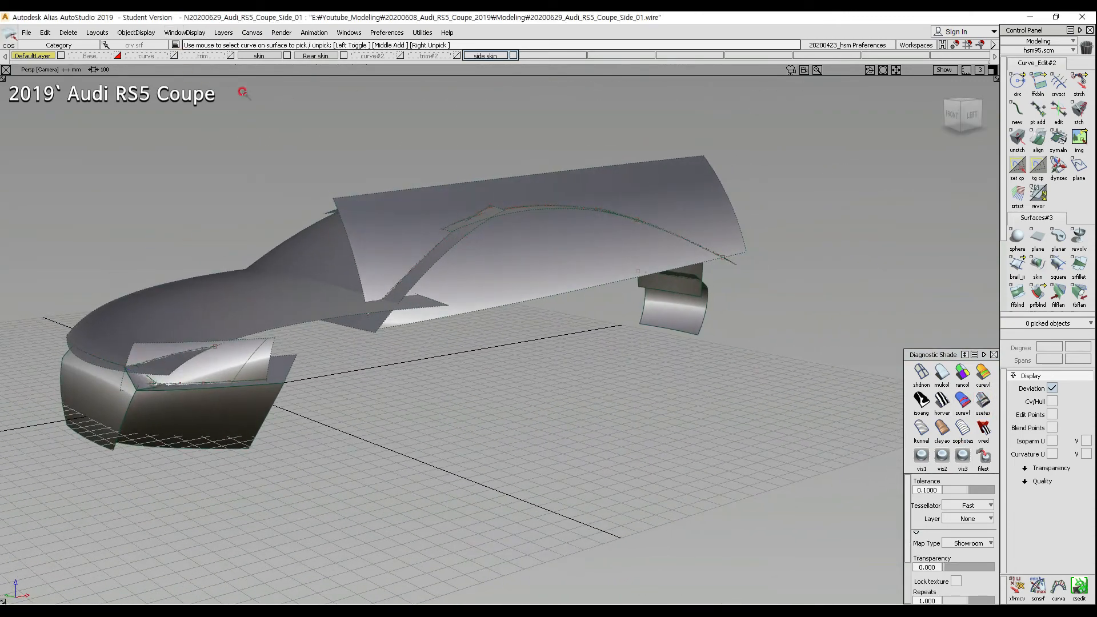
left_click(287, 55)
left_click(342, 55)
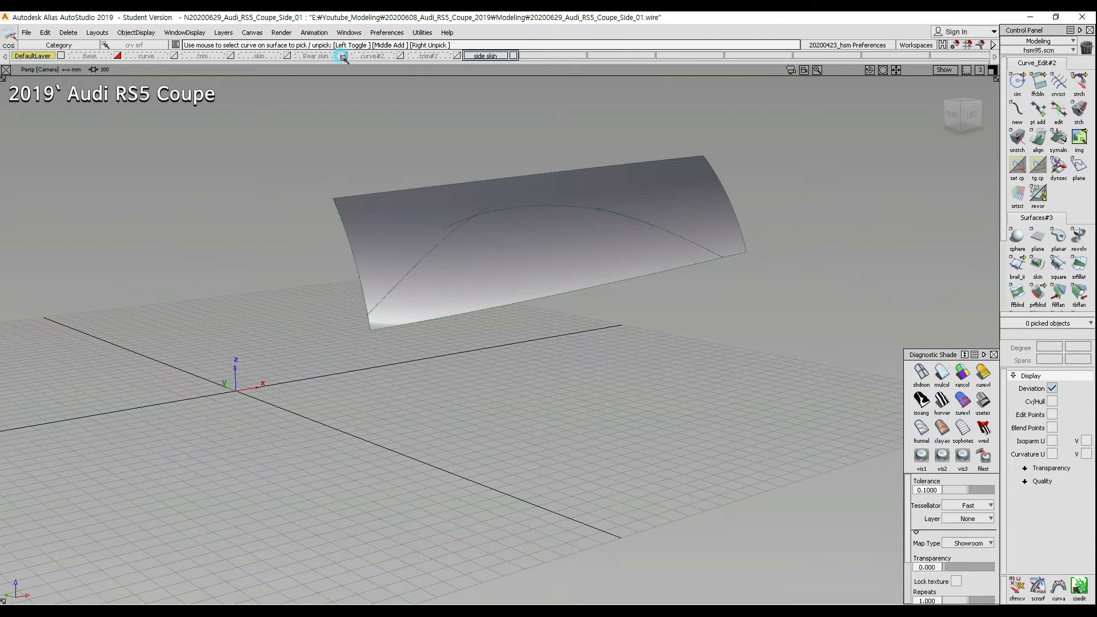
left_click_drag(610, 303, 533, 294, "alt+shift")
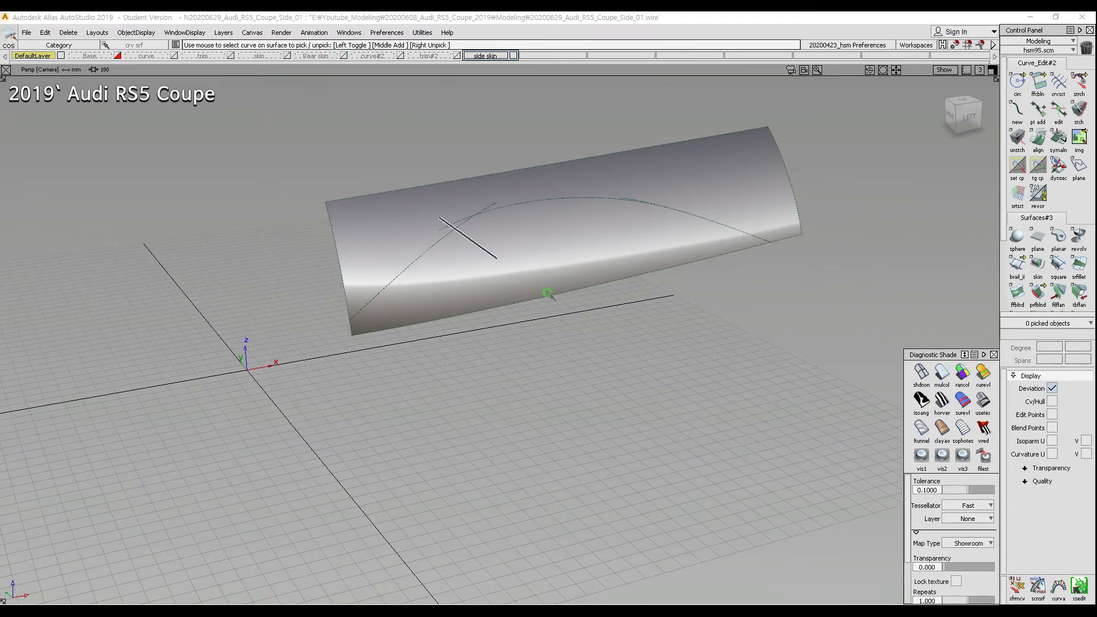
Step: Hide the side skin layer and assign the still visible side window surface to it in the front view, using multi-color shading
key("F7")
middle_click_drag(567, 309, 593, 222, "alt+shift")
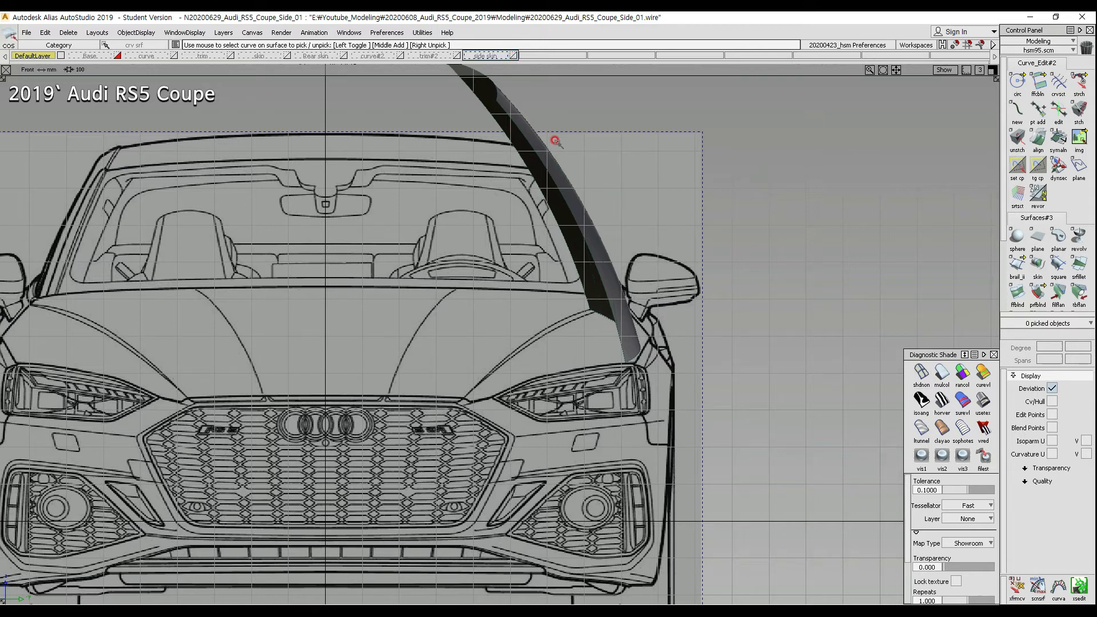
left_click(942, 372)
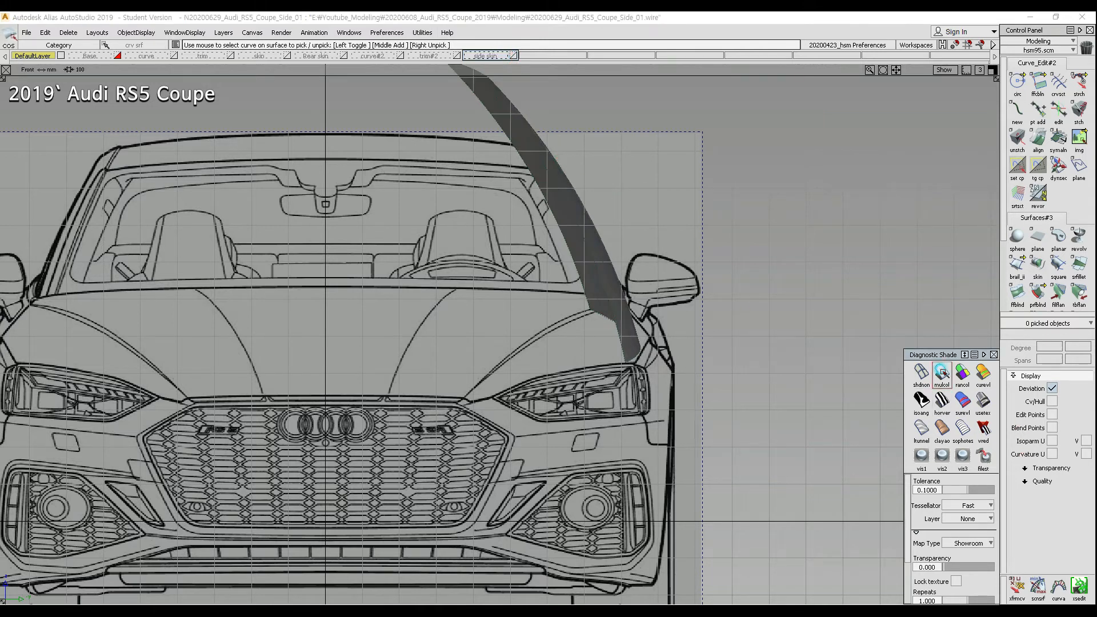
left_click(601, 175, "ctrl+shift")
left_click_drag(601, 175, 595, 192, "ctrl+shift")
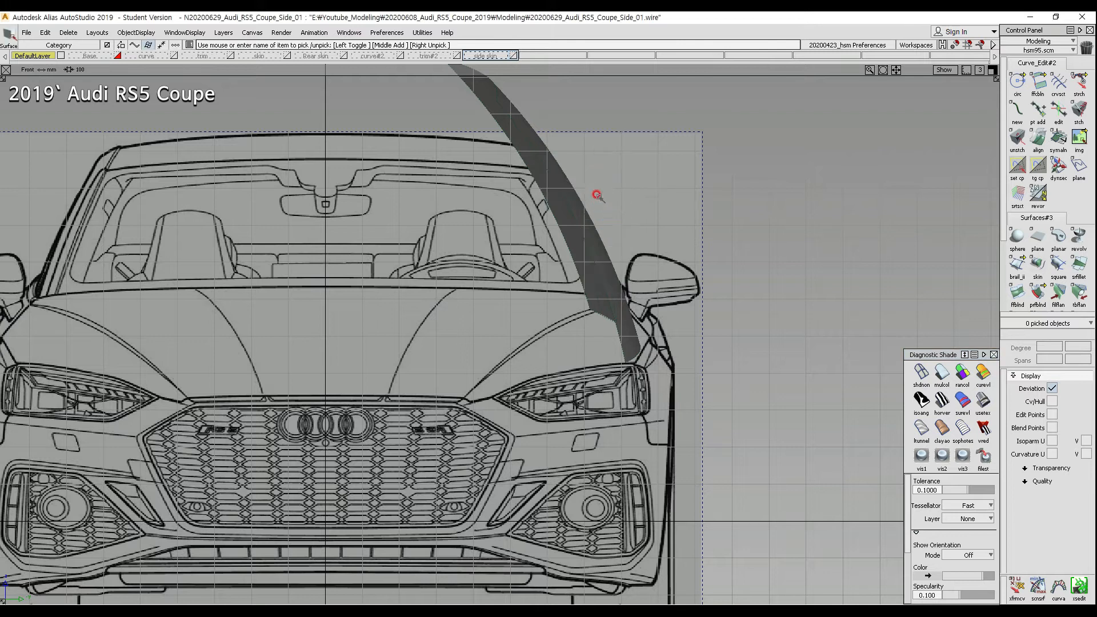
left_click(591, 193)
right_click_drag(473, 52, 478, 60)
Step: Mark the body side's upper and lower section lines over the front blueprint and switch to the side reference photo in Photos, clearing the marks
middle_click_drag(675, 354, 640, 260, "alt+shift")
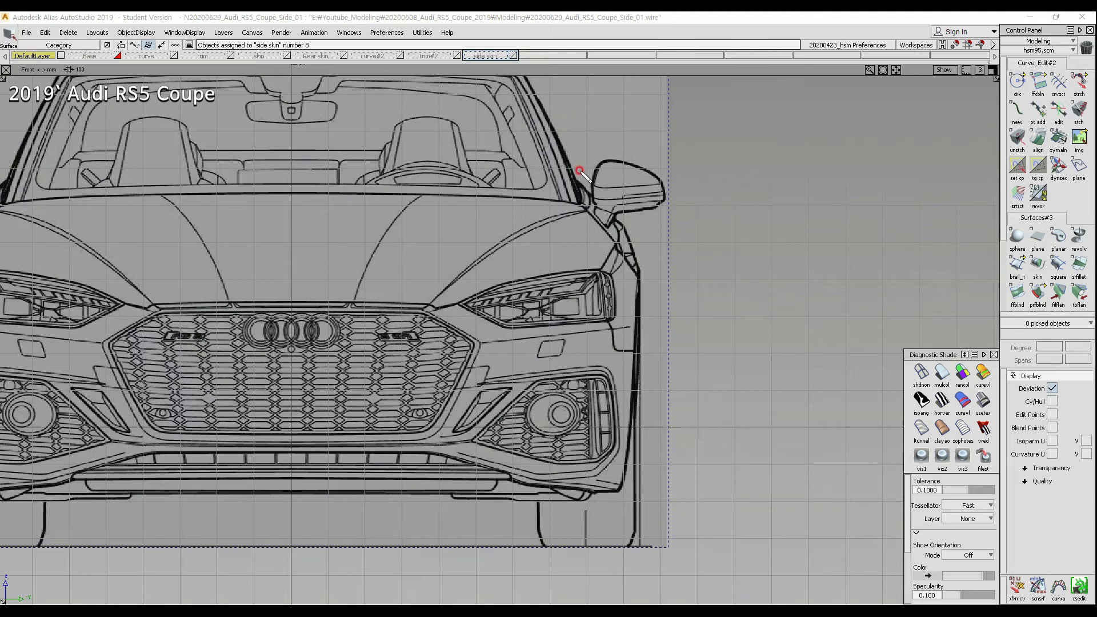
left_click_drag(576, 181, 619, 235)
left_click_drag(621, 238, 586, 471)
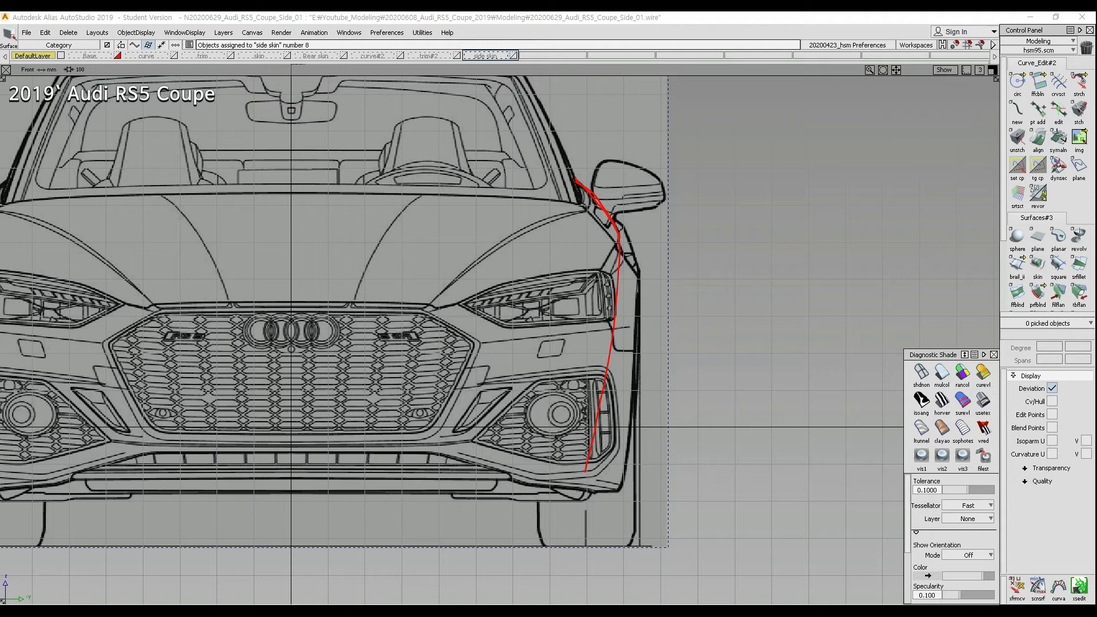
left_click(251, 611)
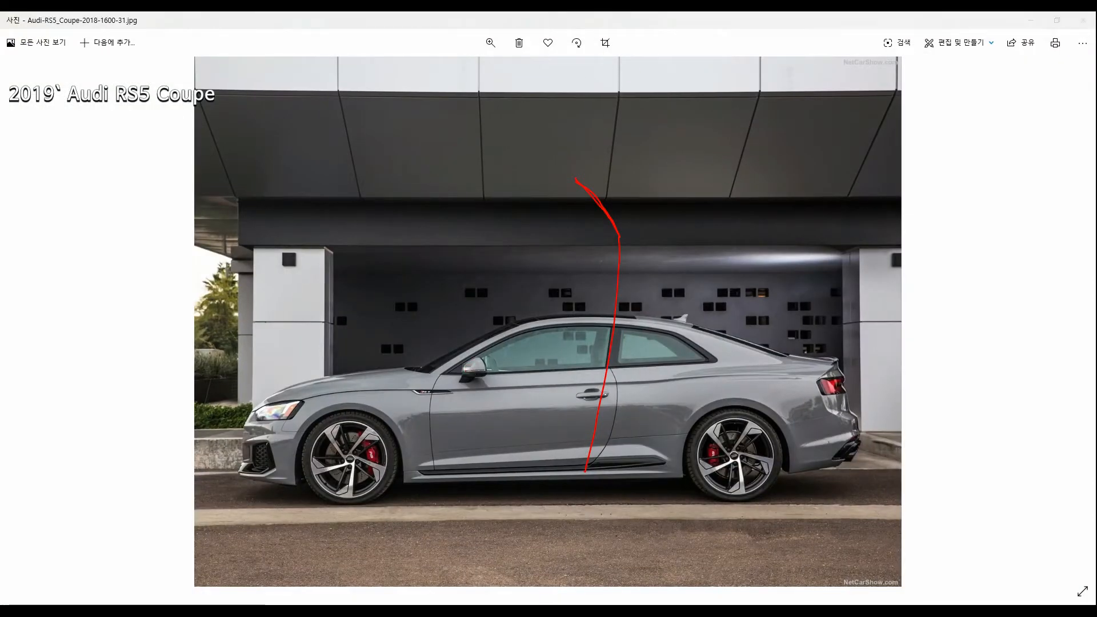
key("ctrl+alt+d")
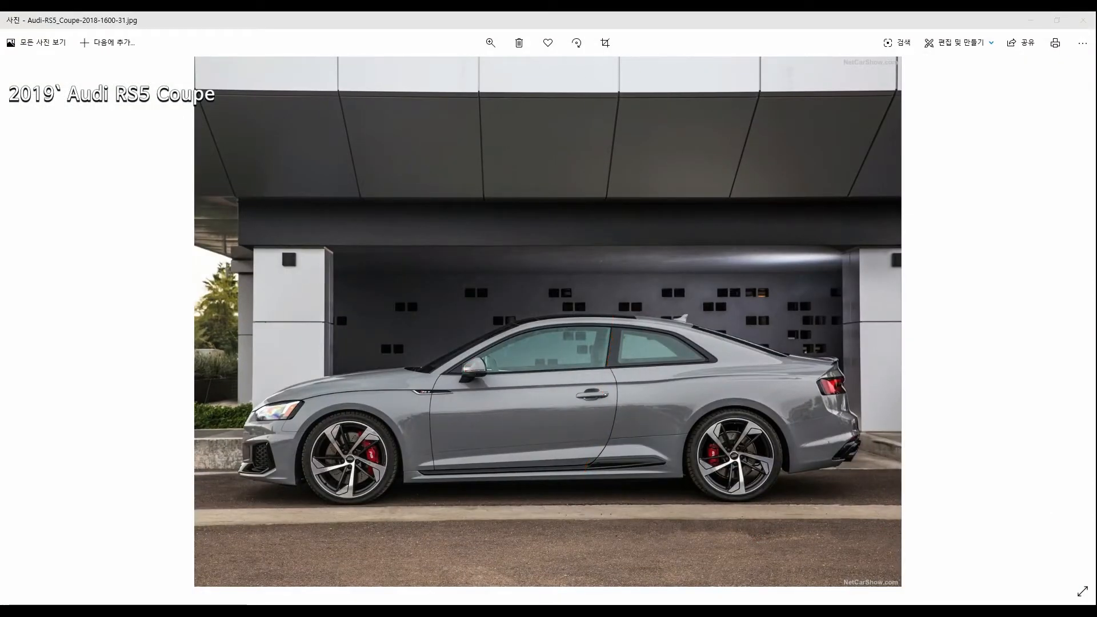
Step: Examine the door section in the red car's side photo and browse on to the rear three-quarter photo Audi-RS5_Coupe-2018-1600-60.jpg
left_click(1071, 327)
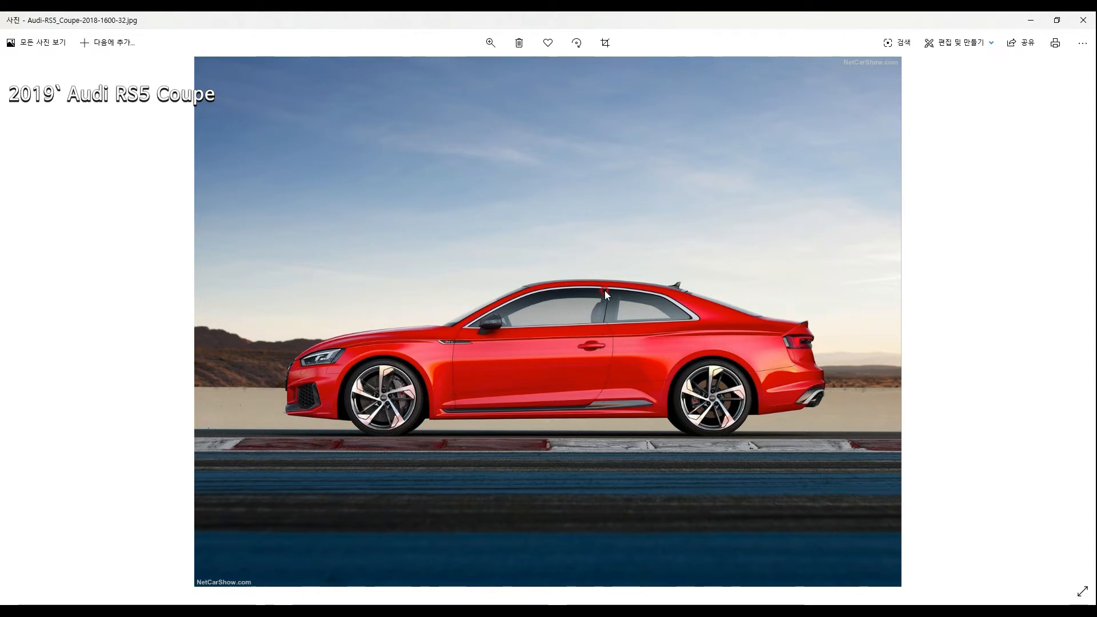
left_click_drag(591, 404, 609, 322)
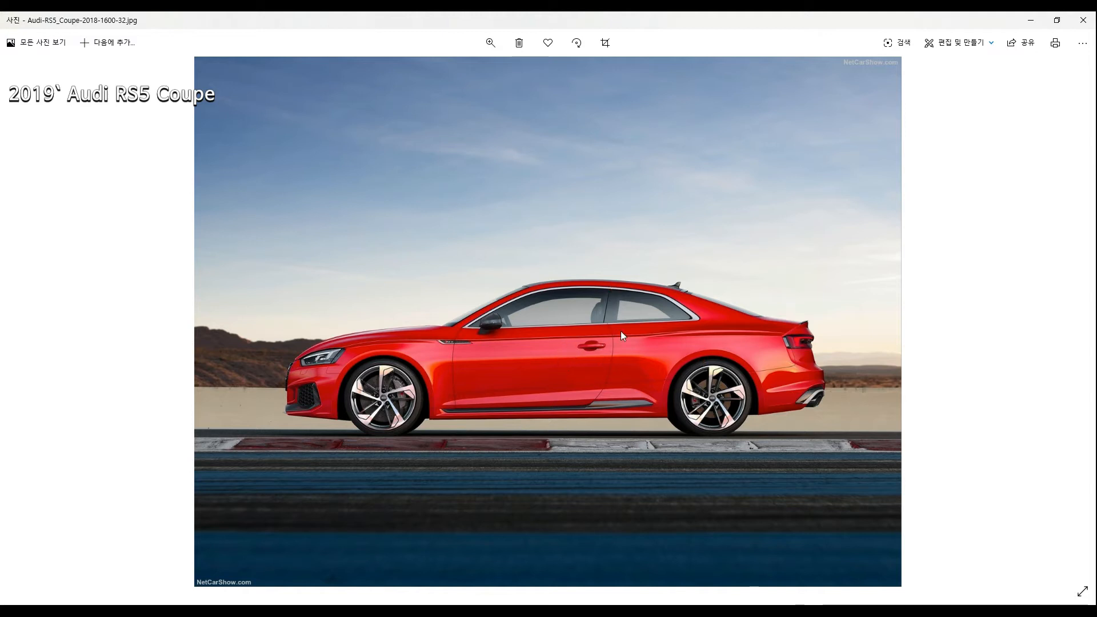
left_click(602, 321)
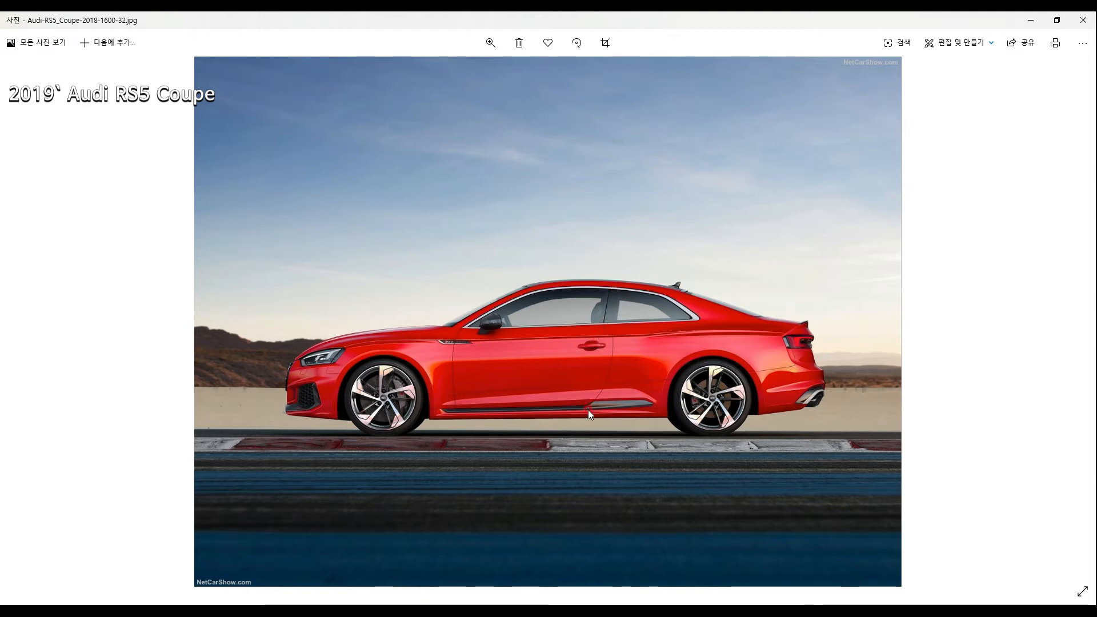
left_click_drag(589, 401, 602, 309)
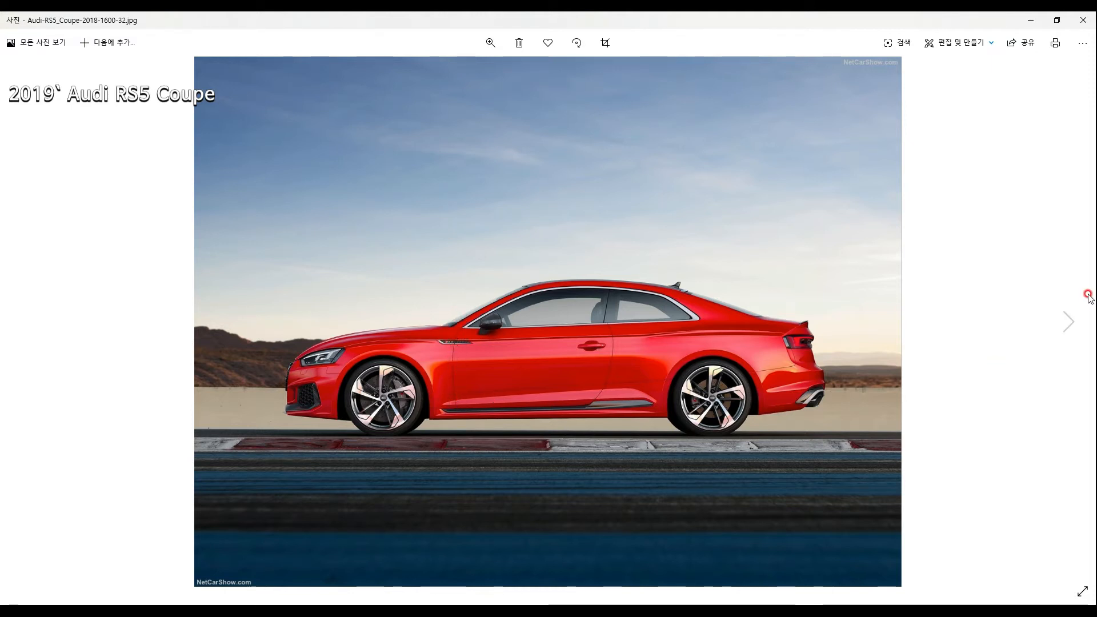
left_click(1068, 321)
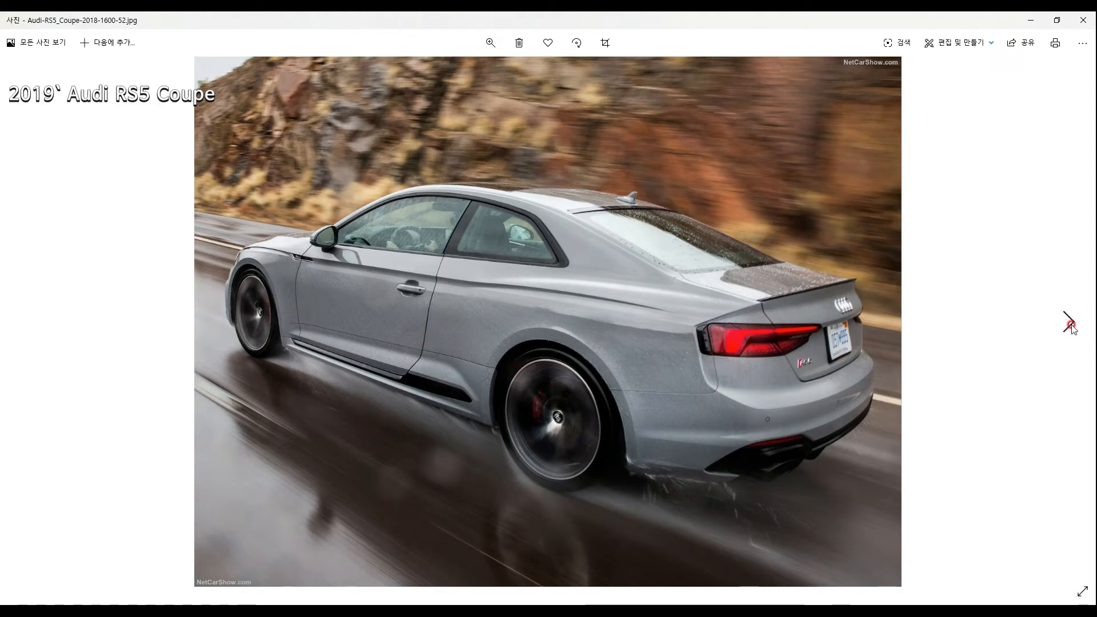
left_click(1069, 322)
left_click(1069, 323)
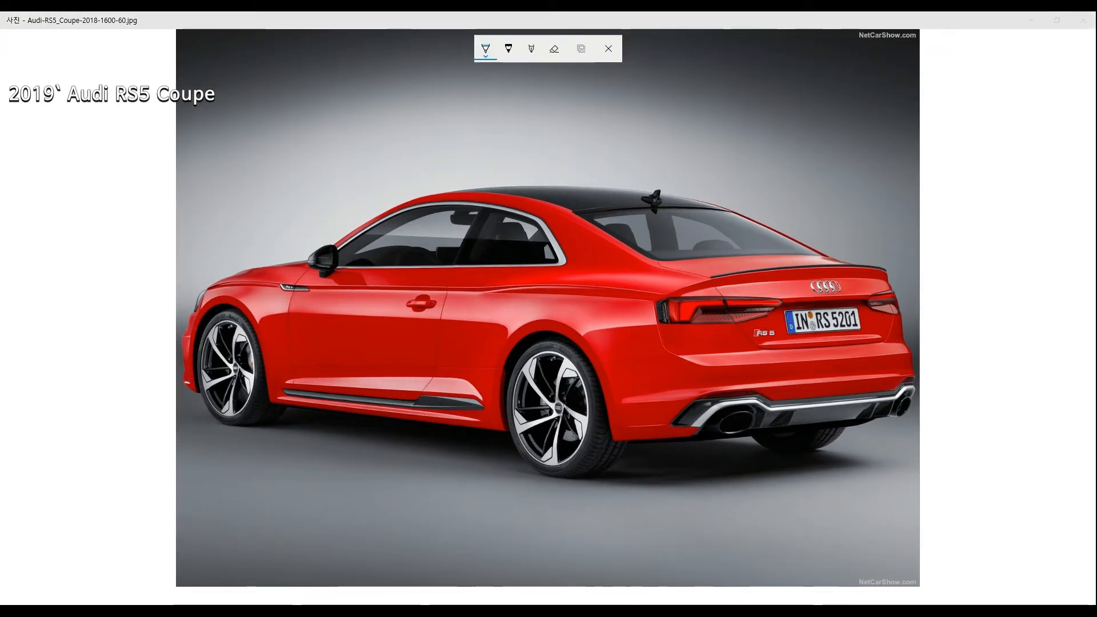
mouse_move(309, 267)
left_mouse_down()
mouse_move(292, 293)
mouse_move(297, 381)
left_mouse_up()
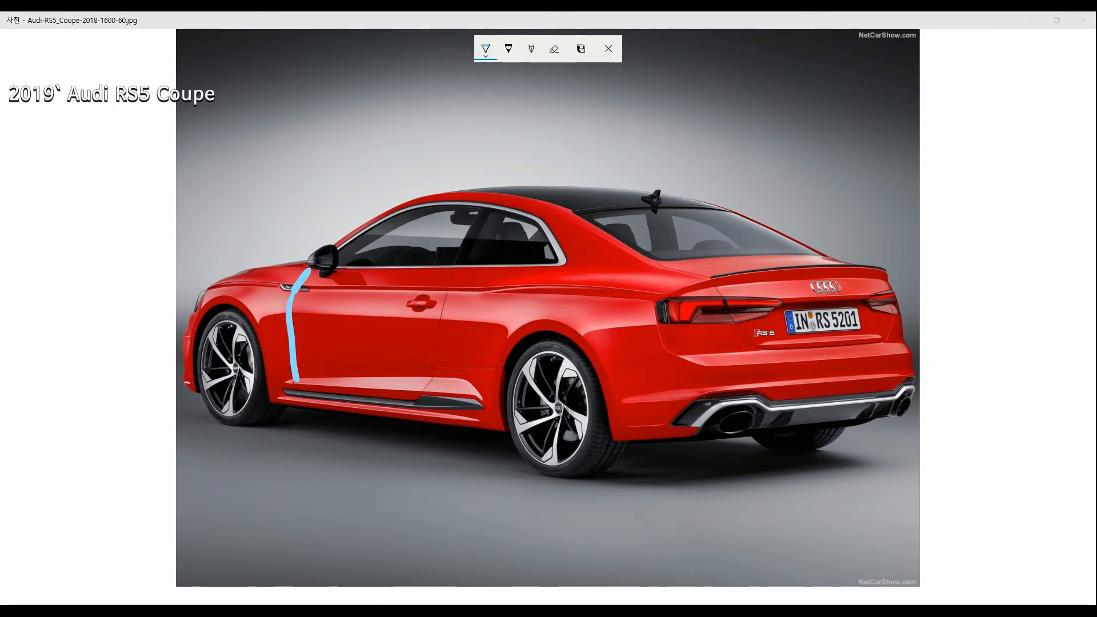
left_click(609, 49)
left_click(525, 338)
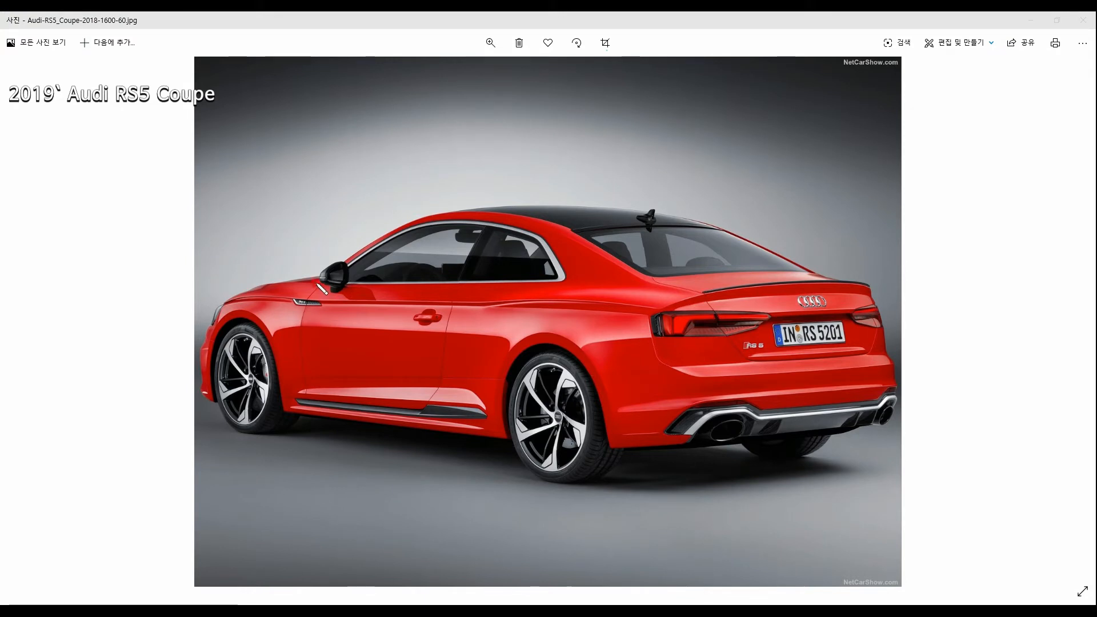
Step: Trace the door's section lines from the belt line to the sill on the rear three-quarter photo and return to Alias AutoStudio
left_click_drag(308, 306, 308, 396)
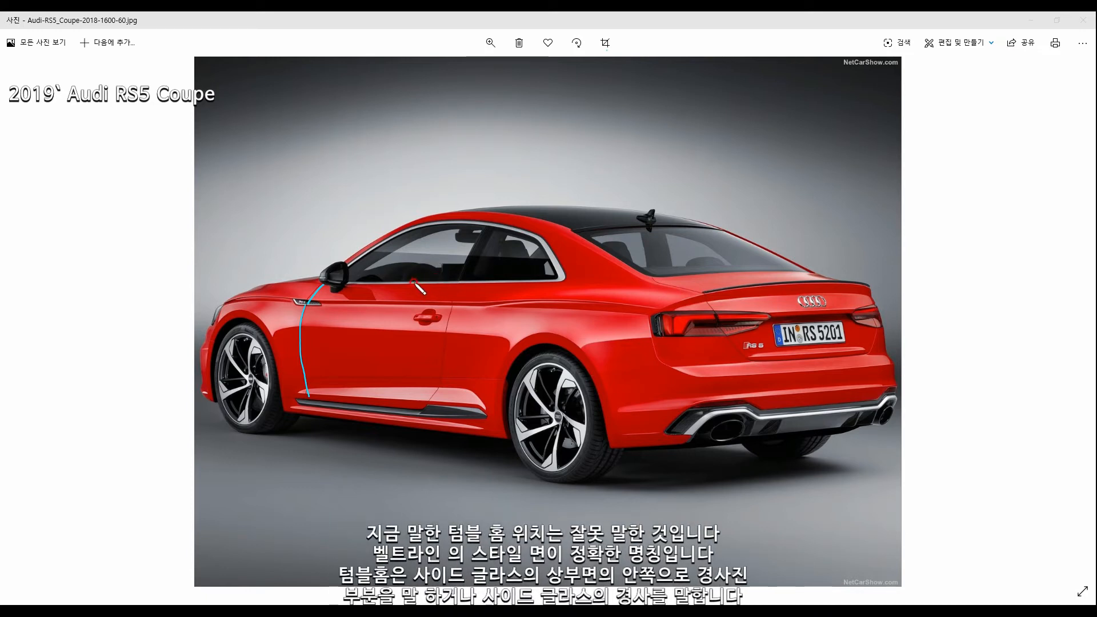
mouse_move(417, 280)
left_mouse_down()
mouse_move(402, 346)
mouse_move(415, 416)
left_mouse_up()
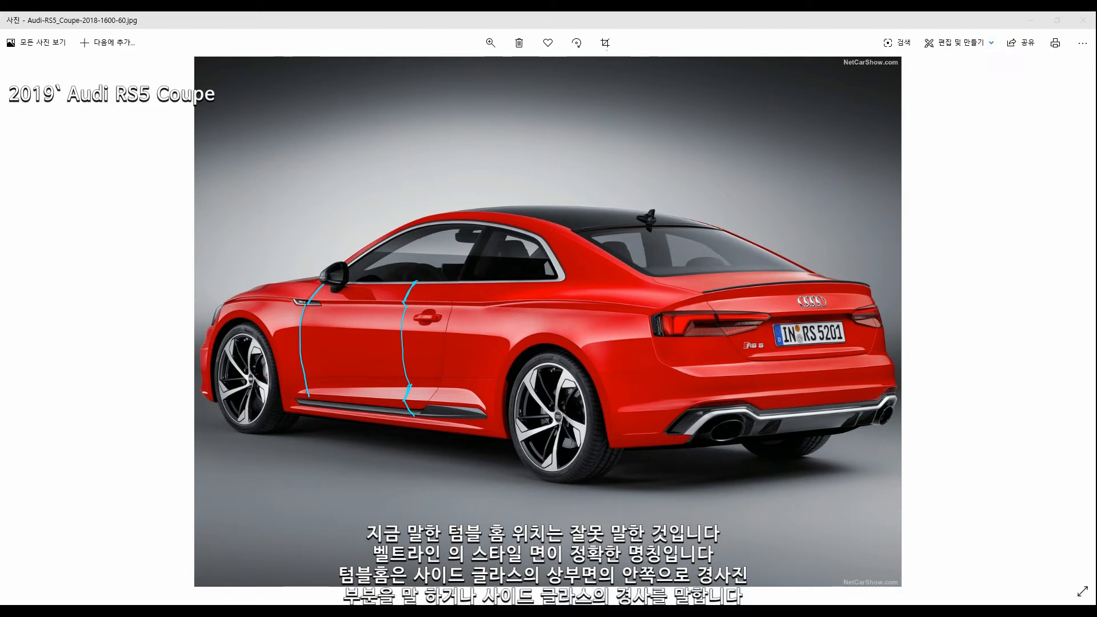
mouse_move(417, 281)
left_mouse_down()
mouse_move(400, 315)
mouse_move(405, 394)
left_mouse_up()
left_click_drag(402, 302, 413, 424)
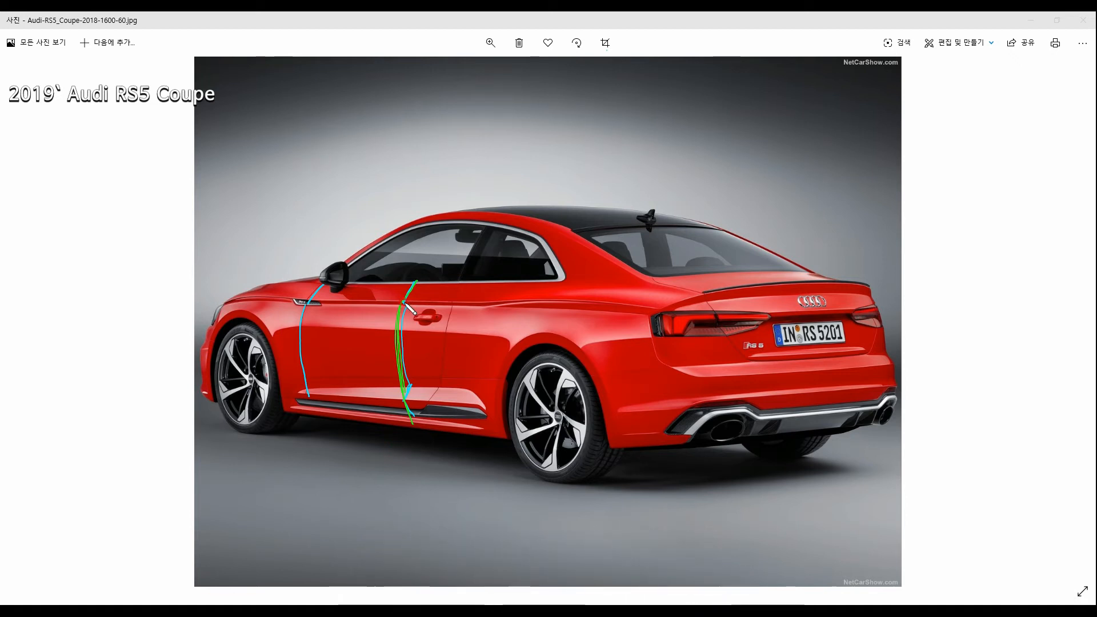
mouse_move(398, 338)
left_mouse_down()
mouse_move(417, 336)
mouse_move(411, 345)
left_mouse_up()
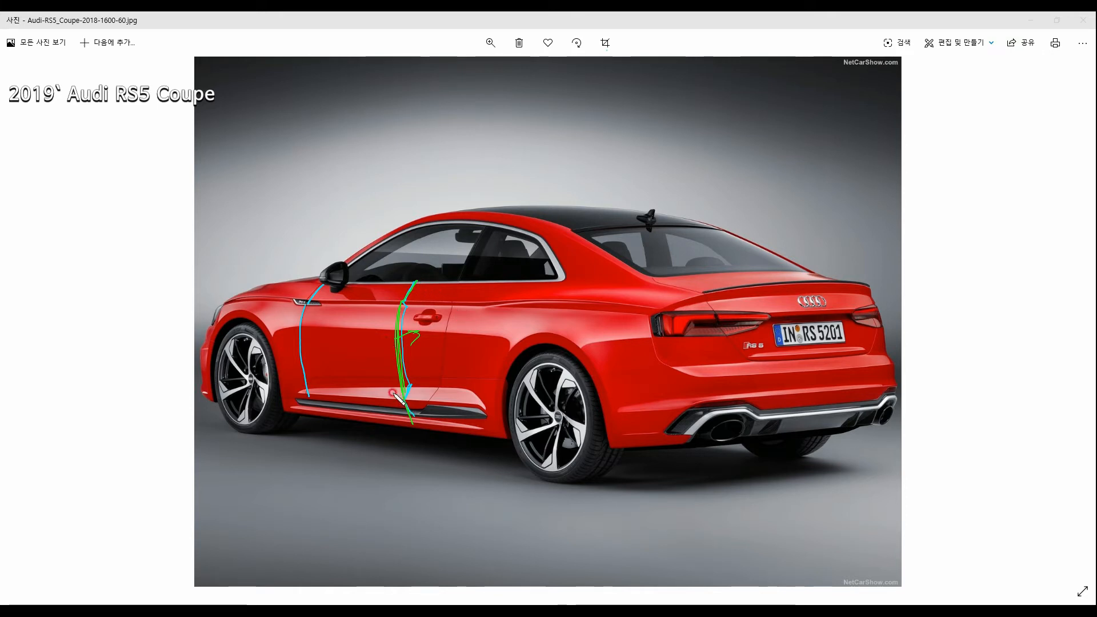
key("Escape")
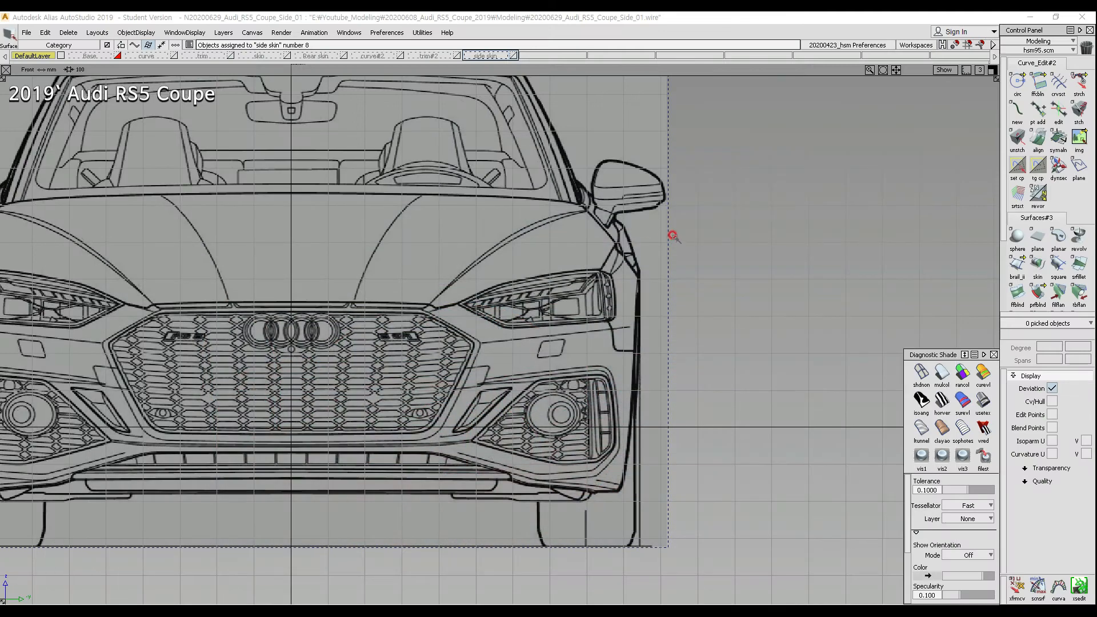
Step: Draw a degree 3, single-span curve in the front view from the A-pillar base past the mirror to the body shoulder
middle_click_drag(605, 198, 571, 199, "ctrl+shift")
right_click_drag(580, 251, 612, 221, "alt+shift")
middle_click_drag(612, 220, 544, 267, "alt+shift")
left_click_drag(510, 241, 486, 240, "ctrl+shift")
left_click(480, 222)
mouse_move(593, 342)
left_mouse_down()
mouse_move(604, 382)
mouse_move(624, 397)
left_mouse_up()
Step: Adjust the CVs of the upper section curve so it follows the blueprint's shoulder contour below the mirror
mouse_move(502, 385)
left_mouse_down("ctrl+shift")
mouse_move(514, 240)
mouse_move(525, 250)
left_mouse_up("ctrl+shift")
left_click_drag(518, 254, 601, 302)
left_click_drag(600, 296, 594, 259)
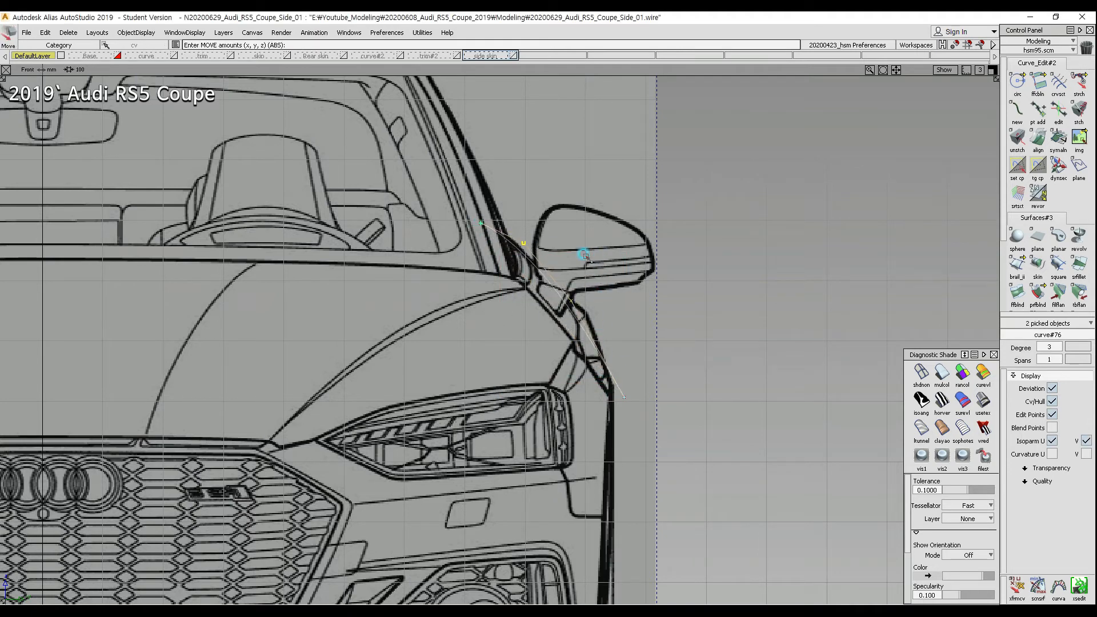
left_click_drag(482, 221, 467, 195)
left_click_drag(521, 241, 520, 238)
left_click_drag(573, 302, 570, 292)
left_click_drag(523, 240, 523, 238)
left_click(523, 238)
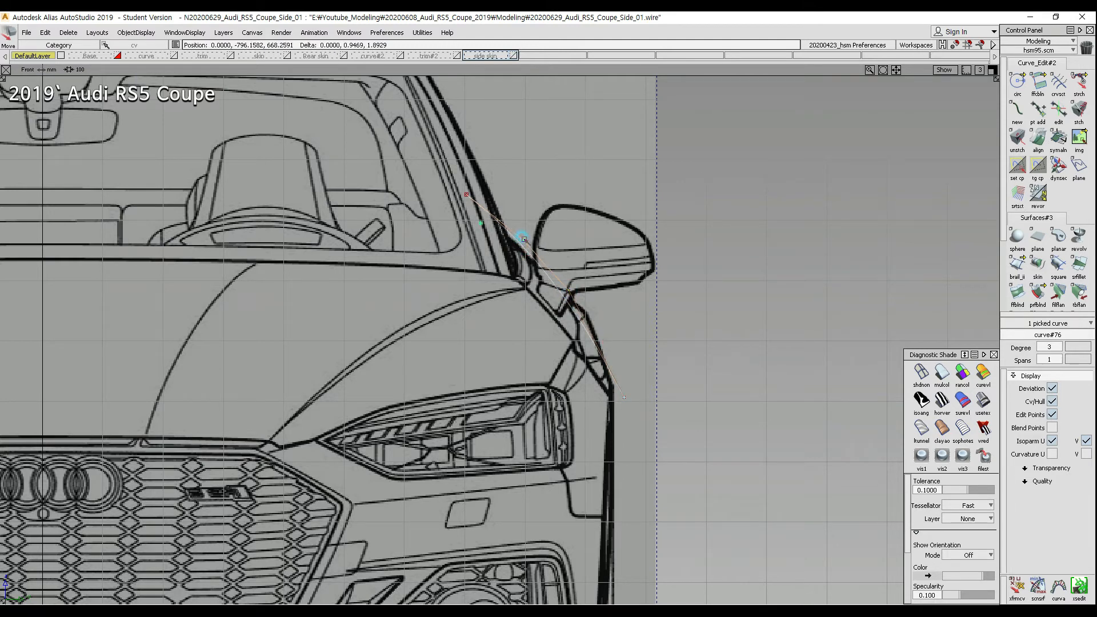
left_click(465, 195)
left_click_drag(461, 193, 463, 195)
Step: Draw a second degree 3 curve in the front view from below the side mirror down to the lower edge beside the front bumper
left_click_drag(588, 372, 550, 239, "ctrl+shift")
left_click_drag(594, 311, 551, 360)
middle_click_drag(541, 359, 494, 121, "alt+shift")
right_click_drag(560, 152, 478, 183, "alt+shift")
middle_click_drag(491, 232, 497, 285, "alt+shift")
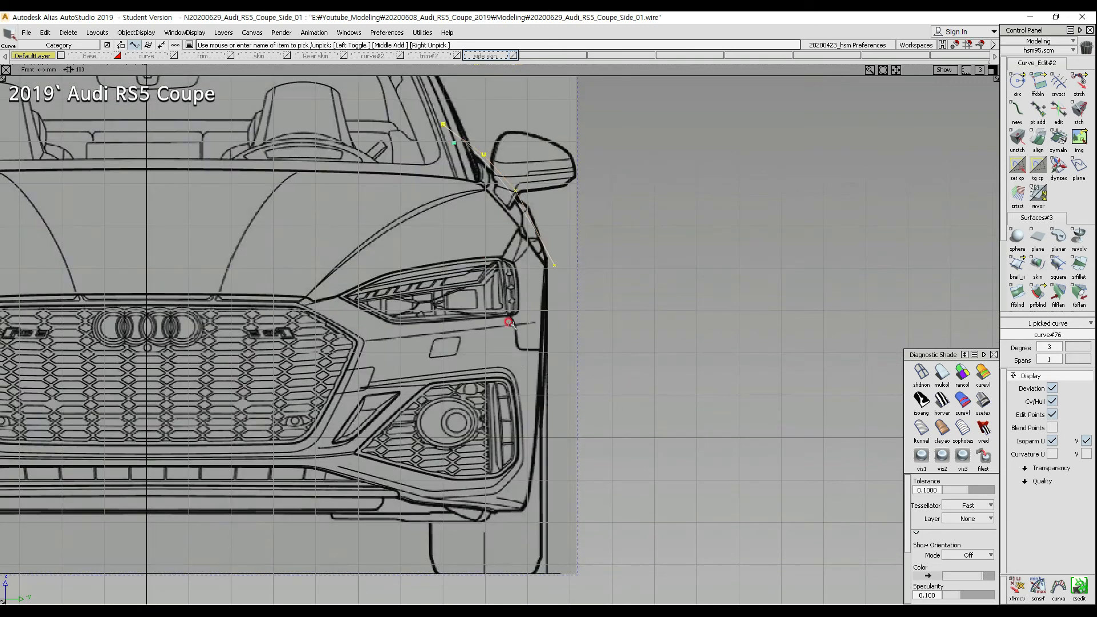
left_click_drag(499, 274, 513, 196, "ctrl+shift")
middle_click_drag(544, 188, 495, 189, "ctrl+shift")
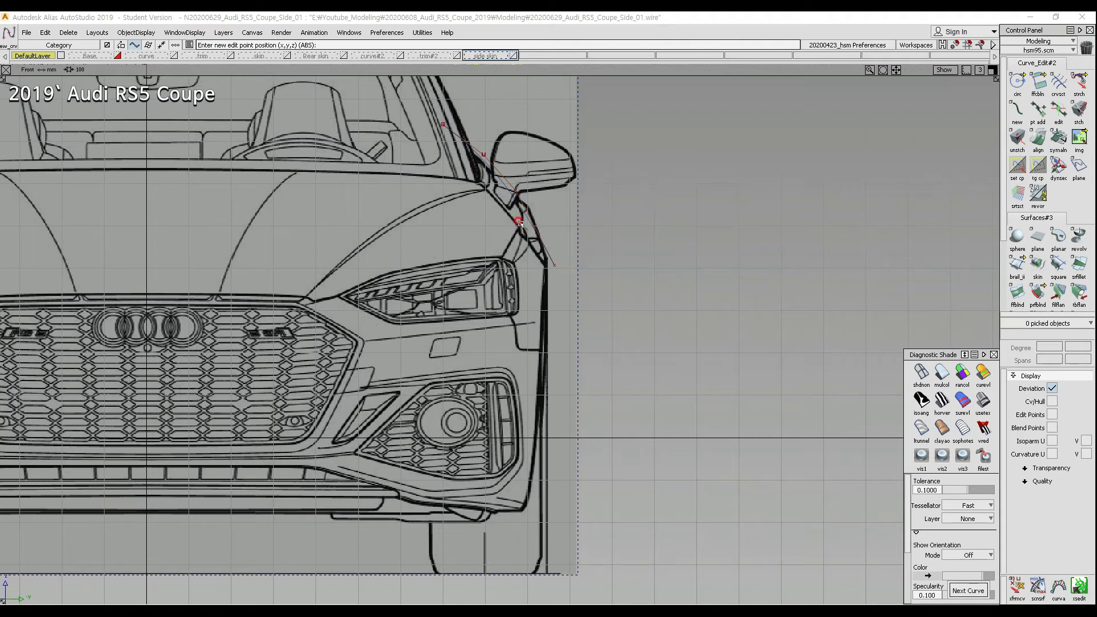
left_click(522, 187)
left_click_drag(511, 553, 470, 522)
Step: Move the CVs of the lower section curve to shape the body side's slightly bulging profile against the front blueprint
left_click_drag(441, 293, 444, 288, "ctrl+shift")
left_click_drag(444, 273, 530, 499)
right_click_drag(540, 485, 540, 403, "ctrl+shift")
left_click_drag(538, 402, 562, 362)
left_click_drag(468, 523, 483, 507, "ctrl+shift")
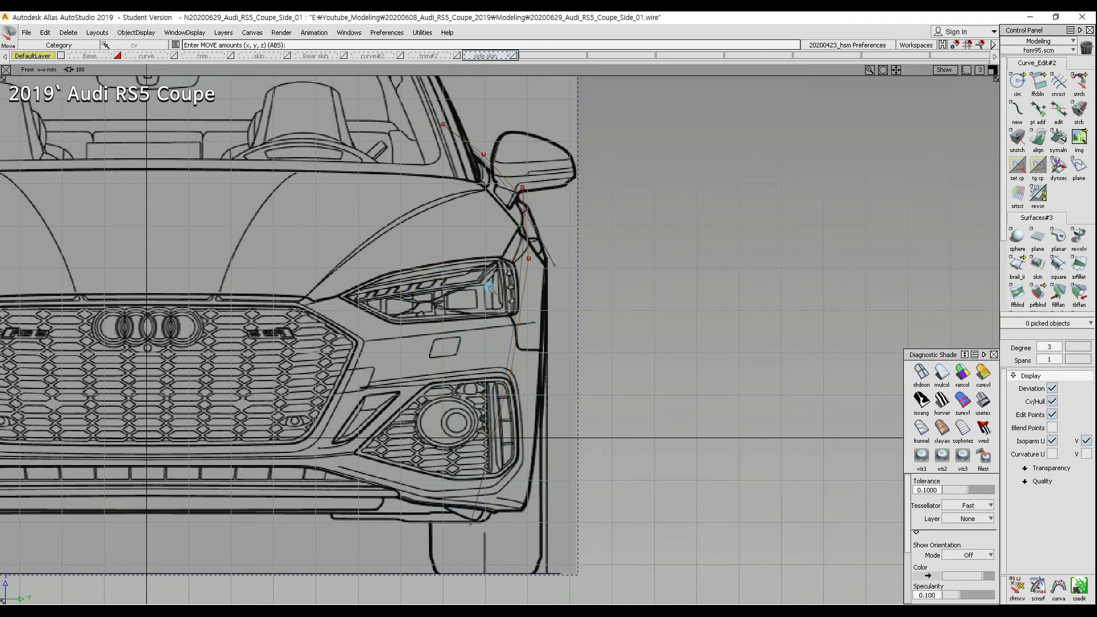
left_click(493, 443)
right_click_drag(617, 220, 616, 240, "ctrl+shift")
left_click_drag(617, 241, 530, 191)
right_click_drag(576, 227, 577, 208, "ctrl+shift")
middle_click_drag(579, 208, 576, 208)
left_click_drag(514, 402, 563, 377, "ctrl+shift")
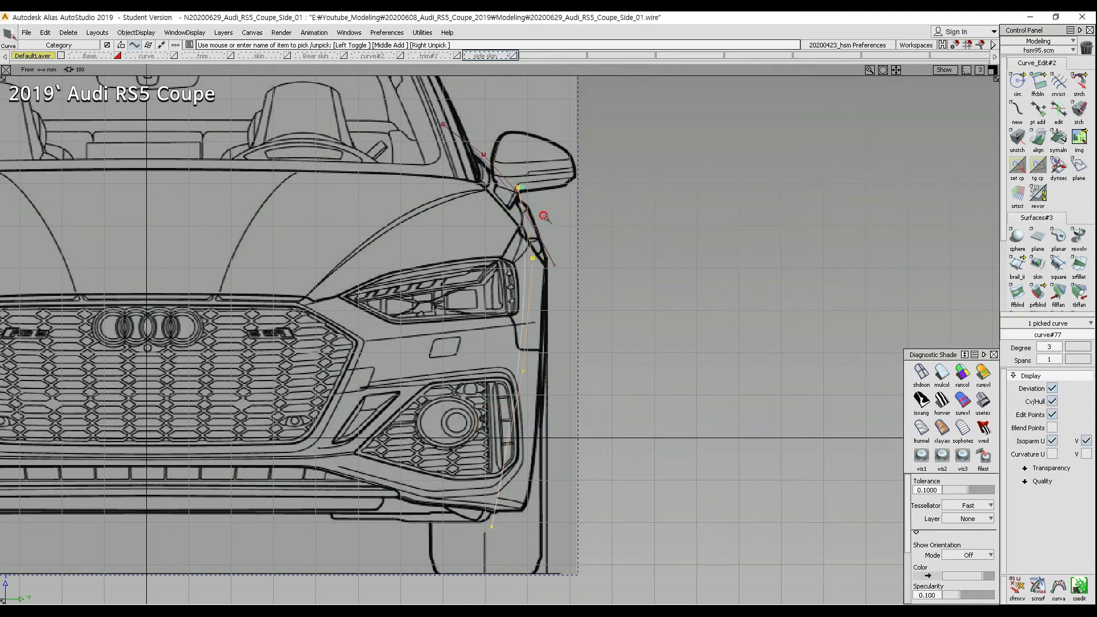
Step: Copy both section curves and move the copies about 2757 mm along X to the rear wheel centre in the side view
left_click(500, 152)
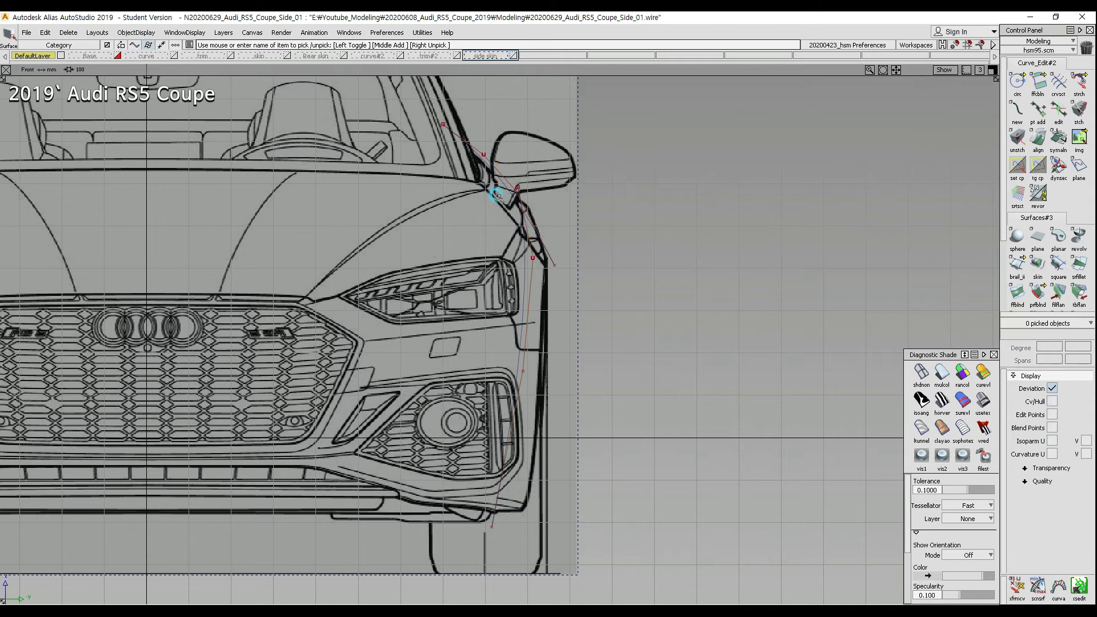
left_click_drag(480, 161, 522, 195)
right_click_drag(554, 214, 611, 213, "ctrl+shift")
right_click_drag(799, 295, 485, 416, "alt+shift")
middle_click_drag(612, 423, 749, 478, "alt+shift")
right_click_drag(417, 399, 525, 403, "alt+shift")
middle_click_drag(126, 331, 448, 358, "alt+shift")
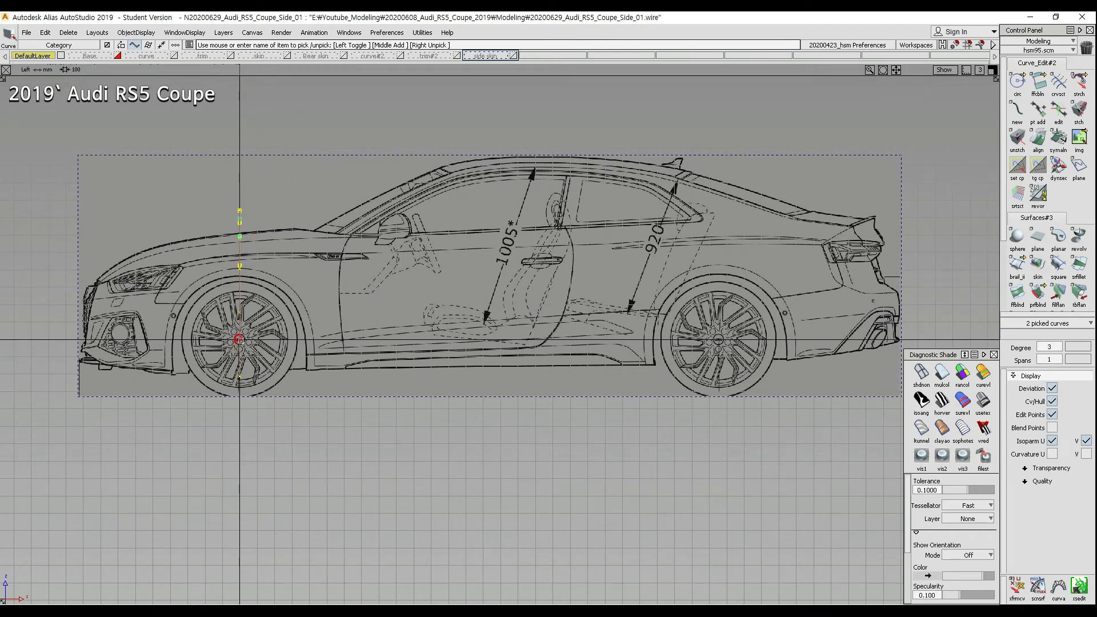
key("ctrl+c")
key("ctrl+v")
middle_click_drag(261, 478, 264, 386, "ctrl+shift")
middle_click_drag(303, 417, 774, 444)
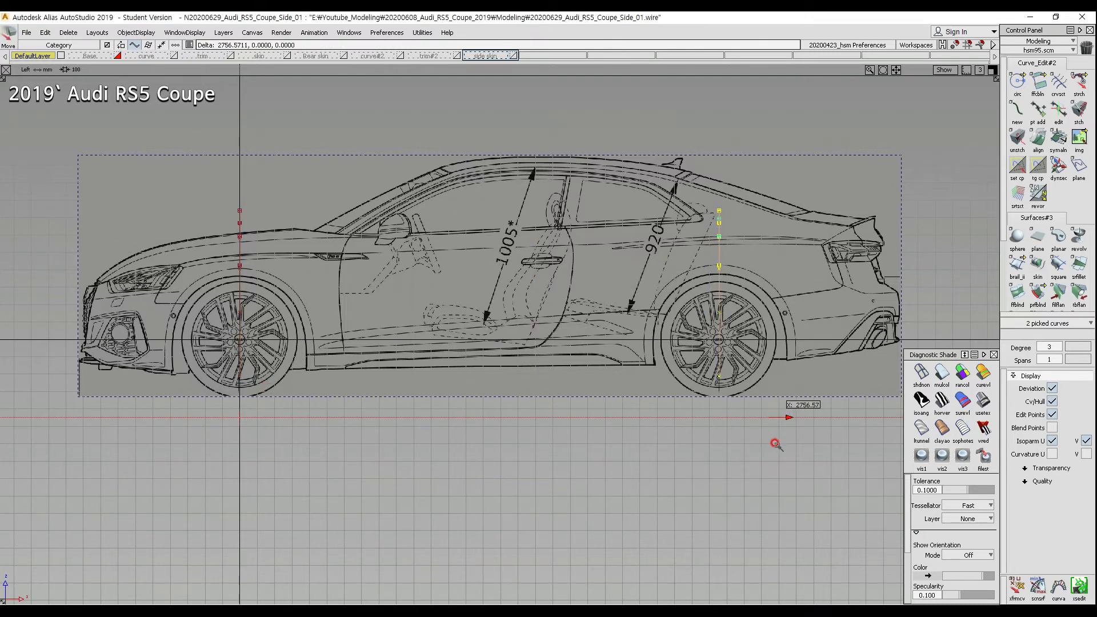
Step: Assign the two lower section curves at the front and rear wheels to the curve#2 layer
left_click_drag(590, 461, 590, 326, "ctrl+shift")
middle_click_drag(499, 281, 495, 294, "alt+shift")
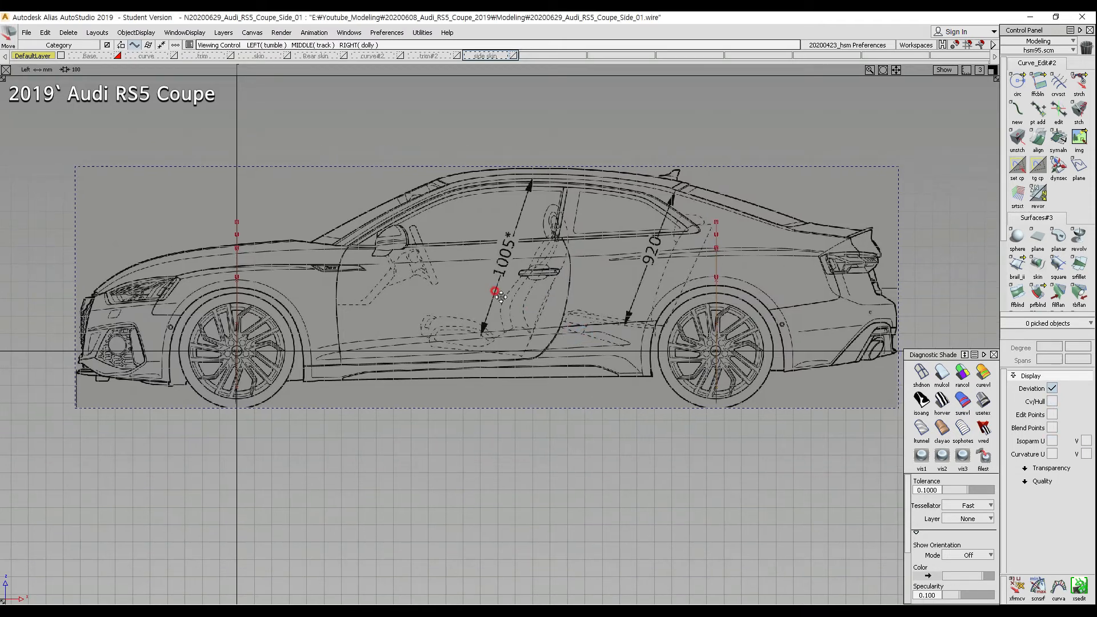
left_click_drag(249, 317, 297, 371, "ctrl+shift")
left_click_drag(217, 325, 313, 357)
left_click_drag(689, 343, 797, 395)
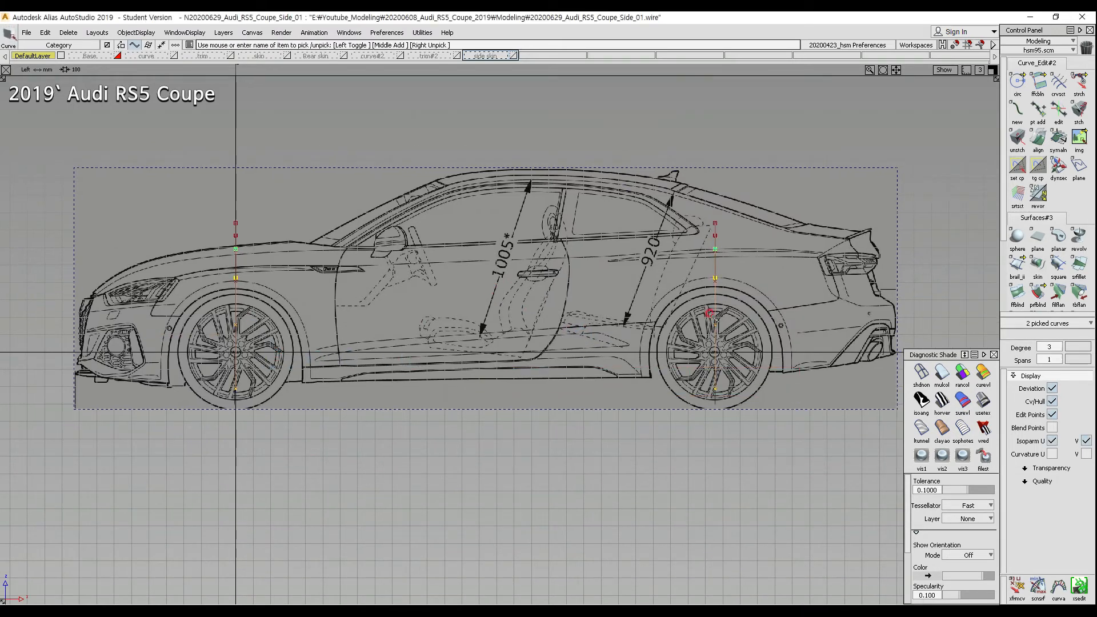
key("F8")
left_click_drag(495, 274, 726, 220, "alt+shift")
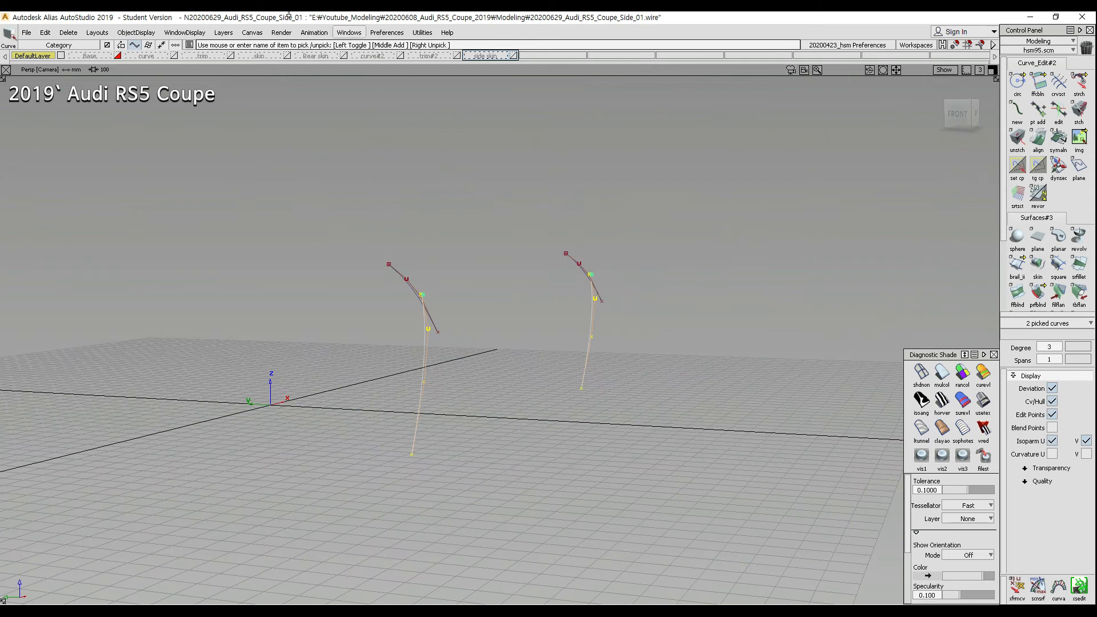
left_click_drag(382, 56, 371, 66)
left_click_drag(643, 304, 331, 349, "alt+shift")
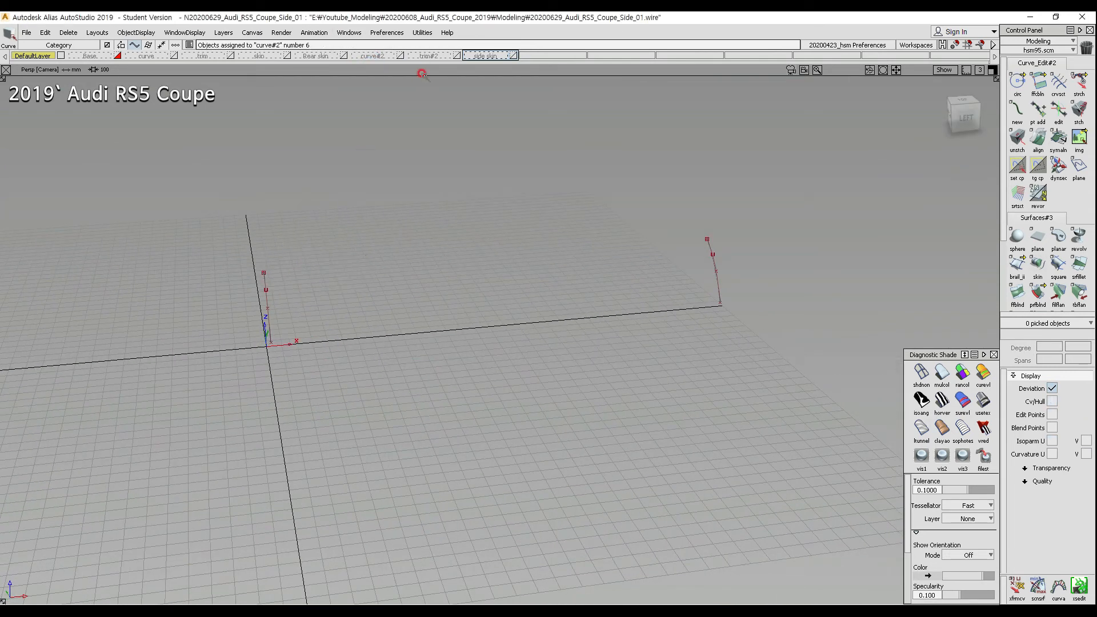
Step: Draw two straight degree 3 curves connecting the front and rear upper section curves along their top and bottom ends
left_click_drag(285, 233, 247, 234, "ctrl+shift")
left_click(278, 265, "ctrl")
left_click(693, 222, "ctrl")
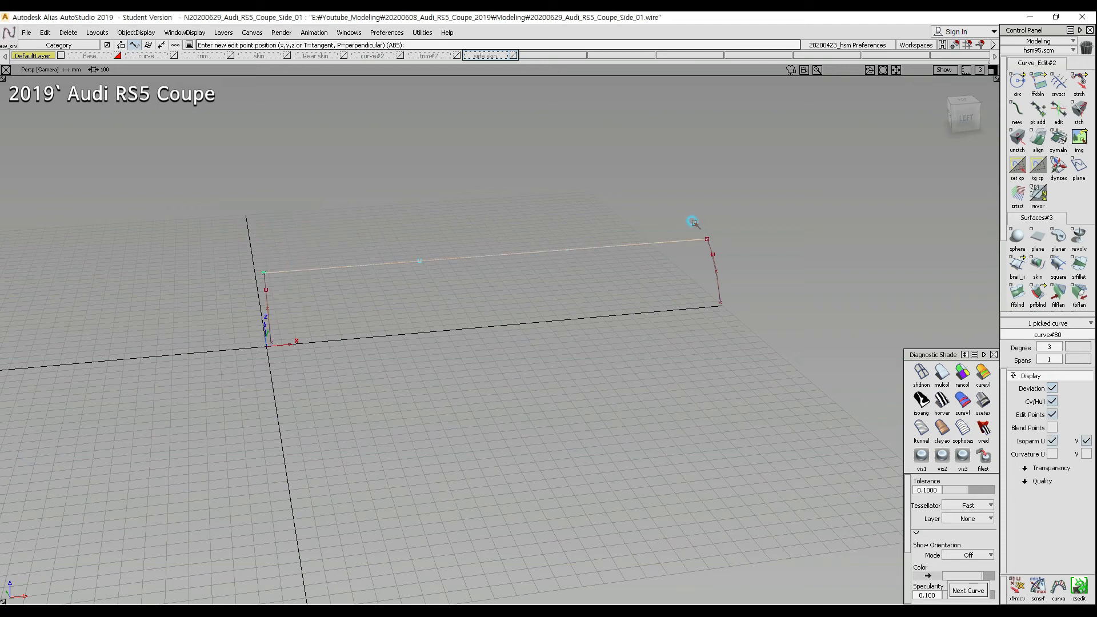
left_click(267, 342, "ctrl")
left_click(720, 305, "ctrl")
Step: Build a Birail II surface with the two section curves as generation curves and the two connecting curves as rails
left_click_drag(713, 341, 680, 273, "alt+shift")
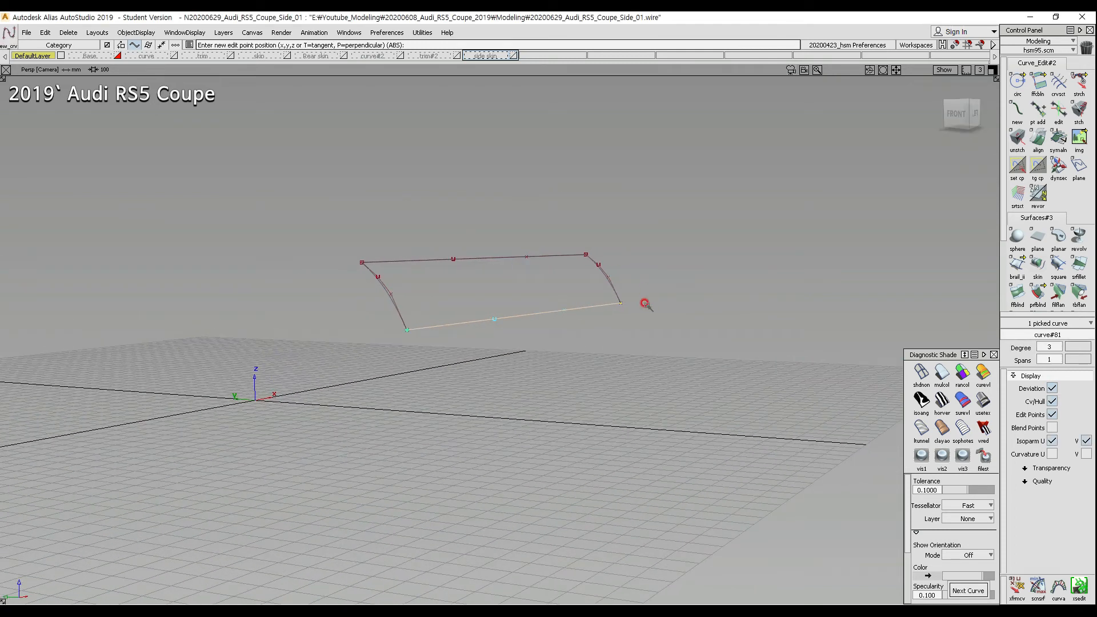
left_click(1017, 264)
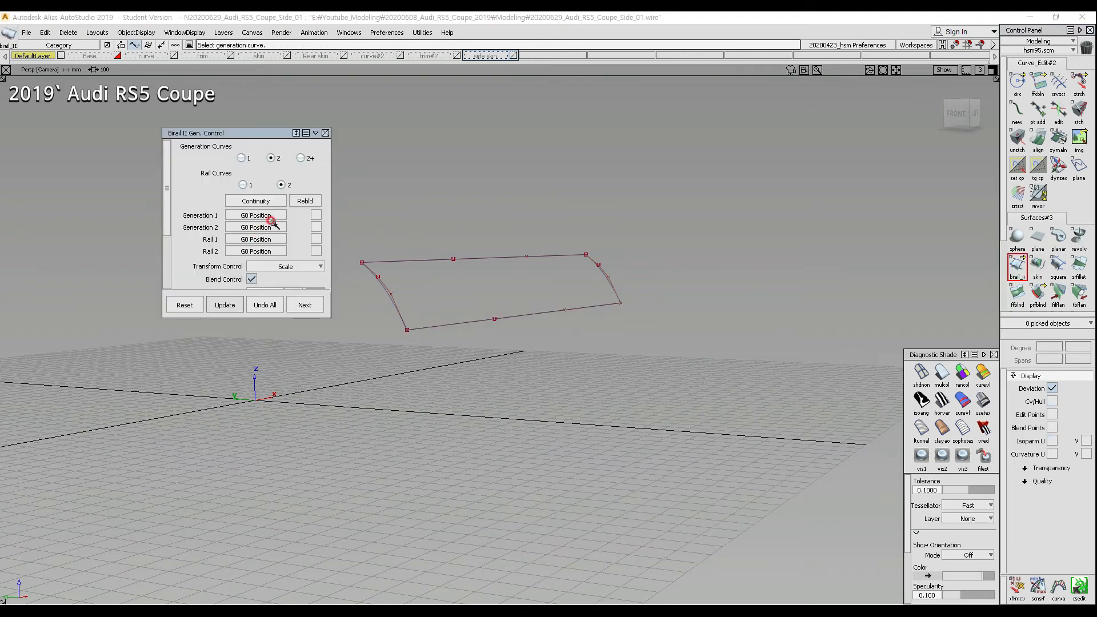
left_click(374, 281)
left_click(609, 285)
left_click(508, 256)
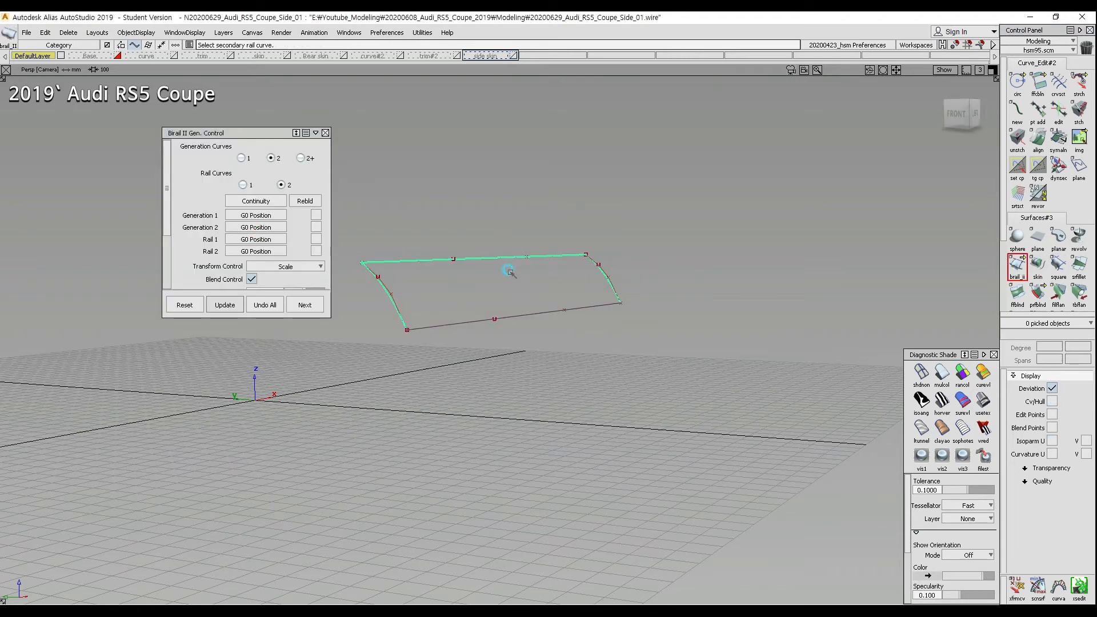
left_click(509, 317)
left_click_drag(655, 360, 461, 323, "alt+shift")
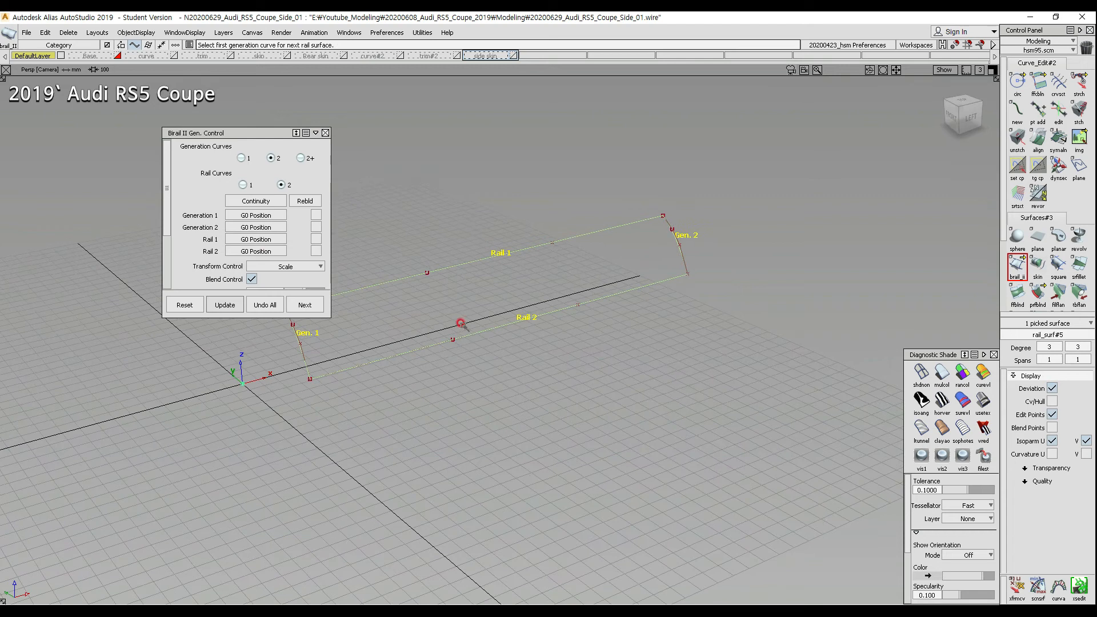
Step: Show the side skin layer and delete the three old curves-on-surface from the side window surface
middle_click_drag(444, 162, 516, 164, "alt+shift")
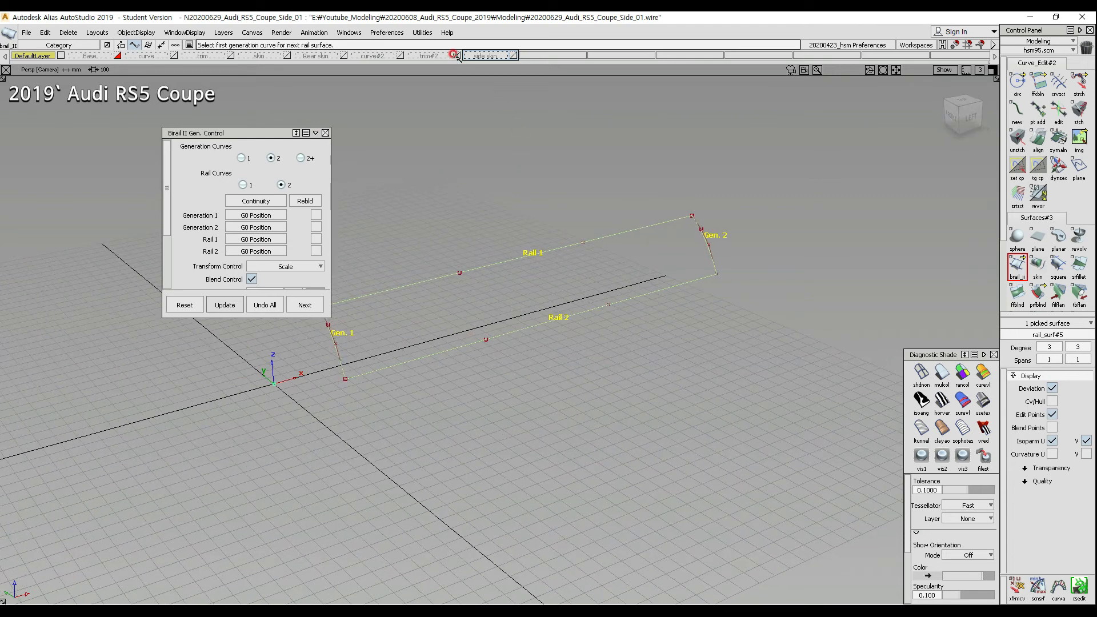
left_click(516, 55)
mouse_move(680, 240)
left_mouse_down("alt+shift")
mouse_move(661, 252)
mouse_move(646, 297)
mouse_move(635, 410)
left_mouse_up("alt+shift")
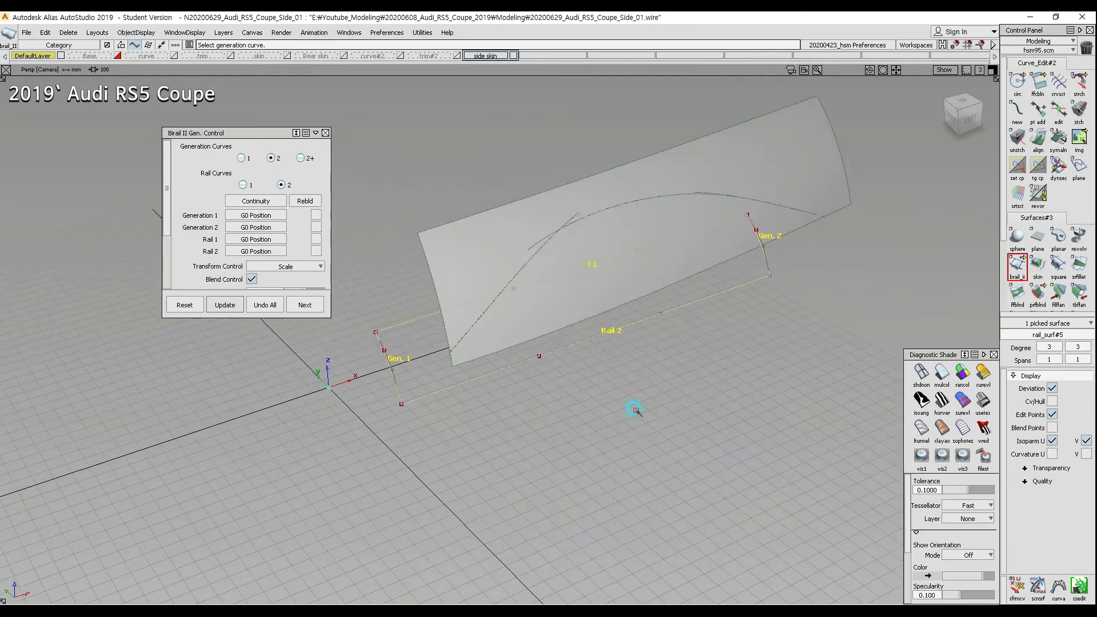
left_click_drag(574, 325, 576, 271, "ctrl+shift")
left_click(553, 233)
left_click(620, 205)
left_click(738, 195)
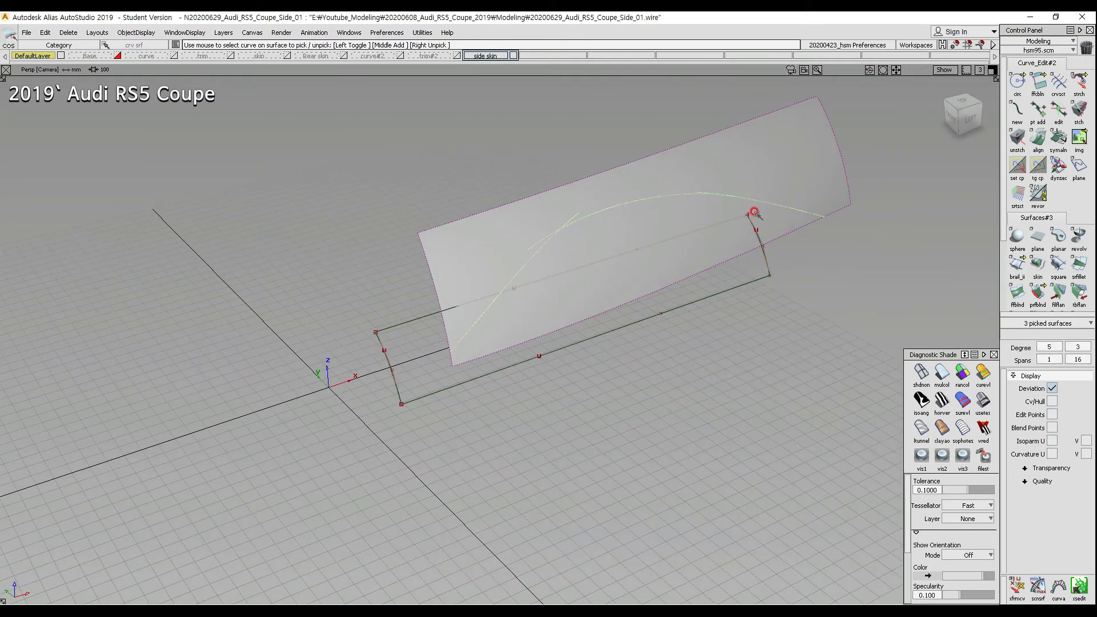
key("Delete")
key("Return")
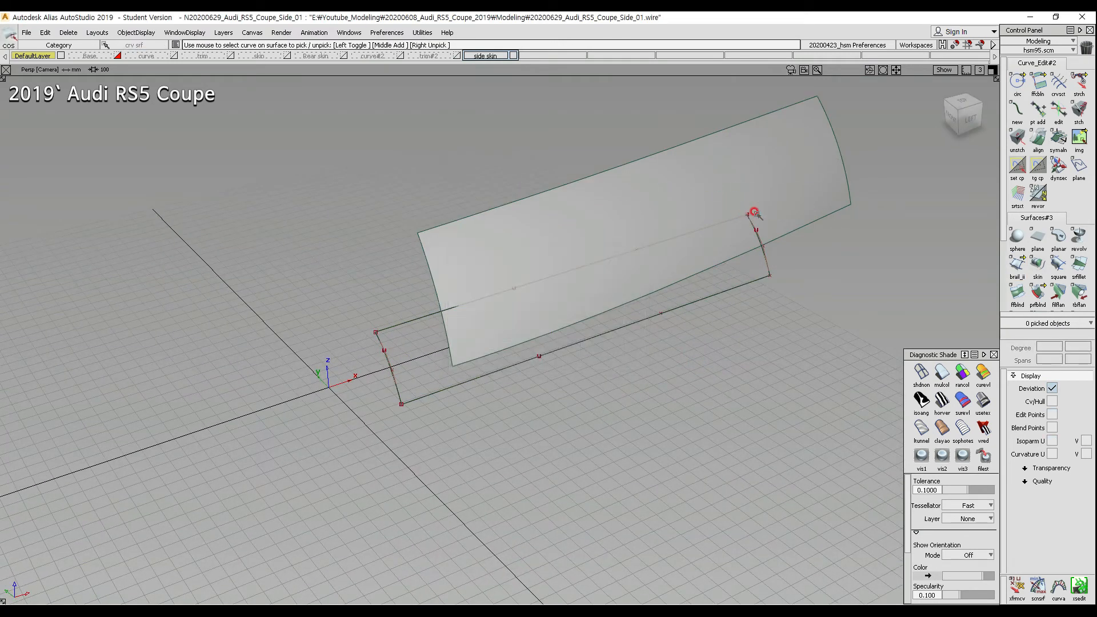
Step: Shade the surfaces, intersect the birail surface with the side window surface and pick the resulting curves-on-surface
left_click_drag(749, 281, 714, 280, "alt+shift")
left_click(945, 375)
mouse_move(631, 289)
left_mouse_down("alt+shift")
mouse_move(480, 280)
mouse_move(675, 277)
left_mouse_up("alt+shift")
right_click_drag(733, 310, 693, 311, "ctrl+shift")
left_click(704, 310)
right_click(775, 221)
left_click(749, 253)
left_click_drag(597, 291, 573, 350, "alt+shift")
left_click_drag(678, 314, 607, 256, "ctrl+shift")
left_click_drag(600, 260, 612, 325)
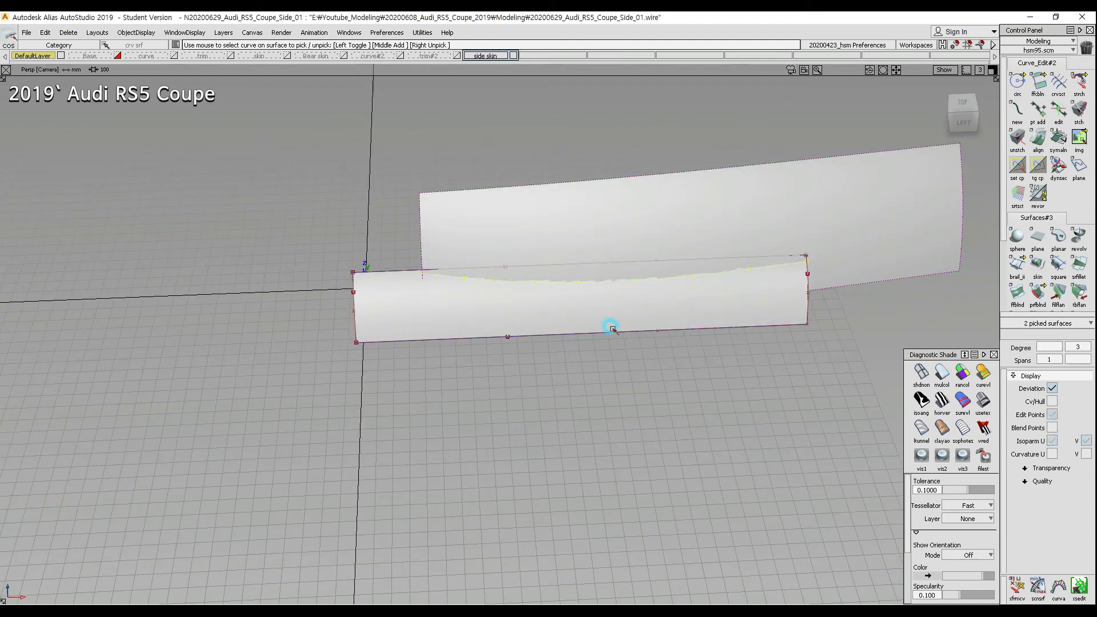
Step: Turn off shading and compare the intersection curve with the blueprint's lower window line in the side view
middle_click_drag(470, 321, 595, 314, "ctrl+shift")
middle_click_drag(497, 291, 535, 291, "alt+shift")
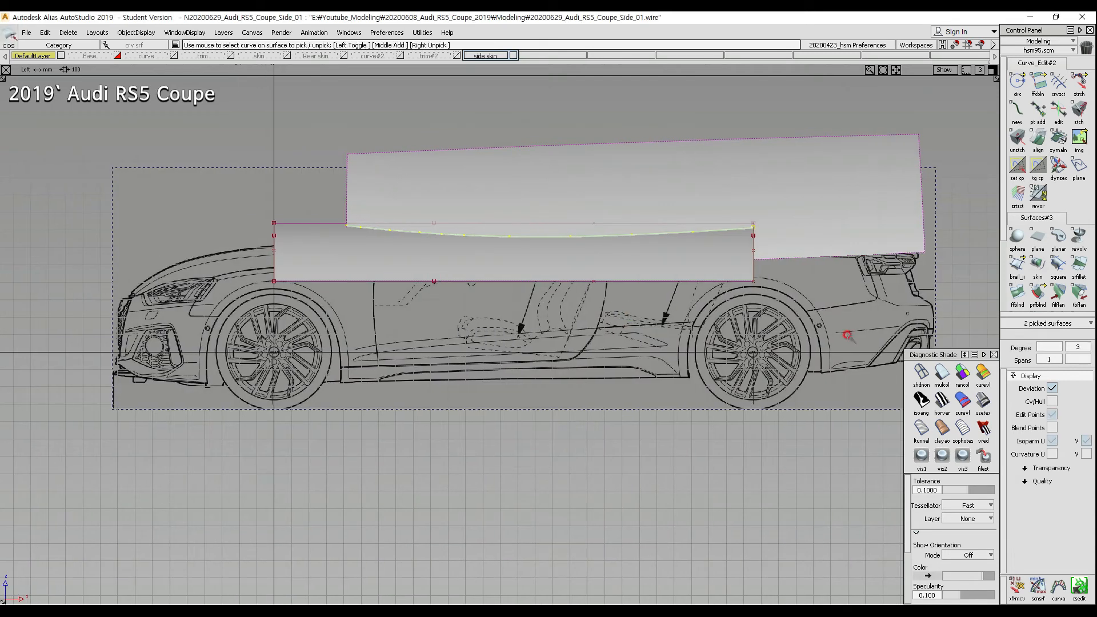
left_click(922, 375)
right_click_drag(544, 366, 549, 313, "alt+shift")
left_click_drag(537, 306, 534, 245, "ctrl+shift")
left_click_drag(571, 295, 489, 245, "ctrl+shift")
left_click(490, 245)
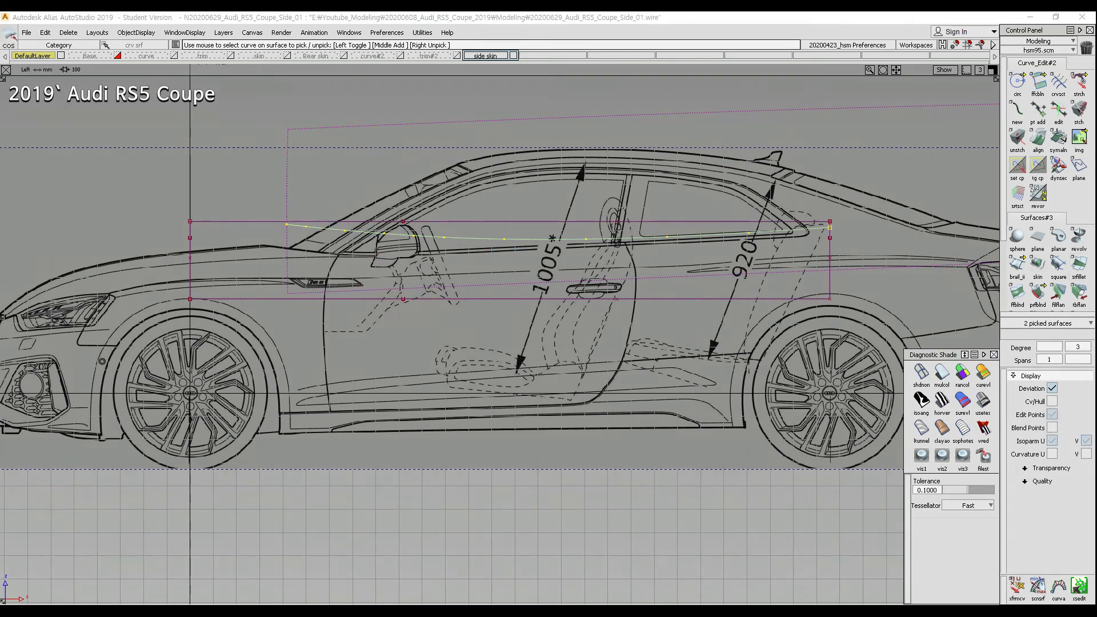
mouse_move(335, 258)
left_mouse_down()
mouse_move(882, 229)
mouse_move(632, 258)
mouse_move(275, 255)
left_mouse_up()
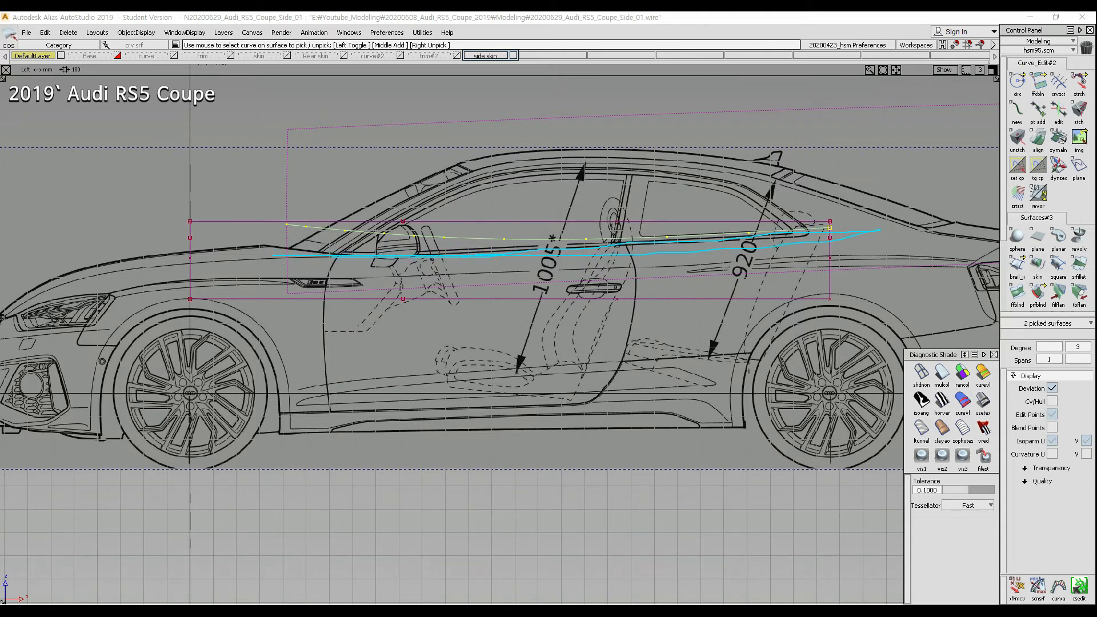
key("Escape")
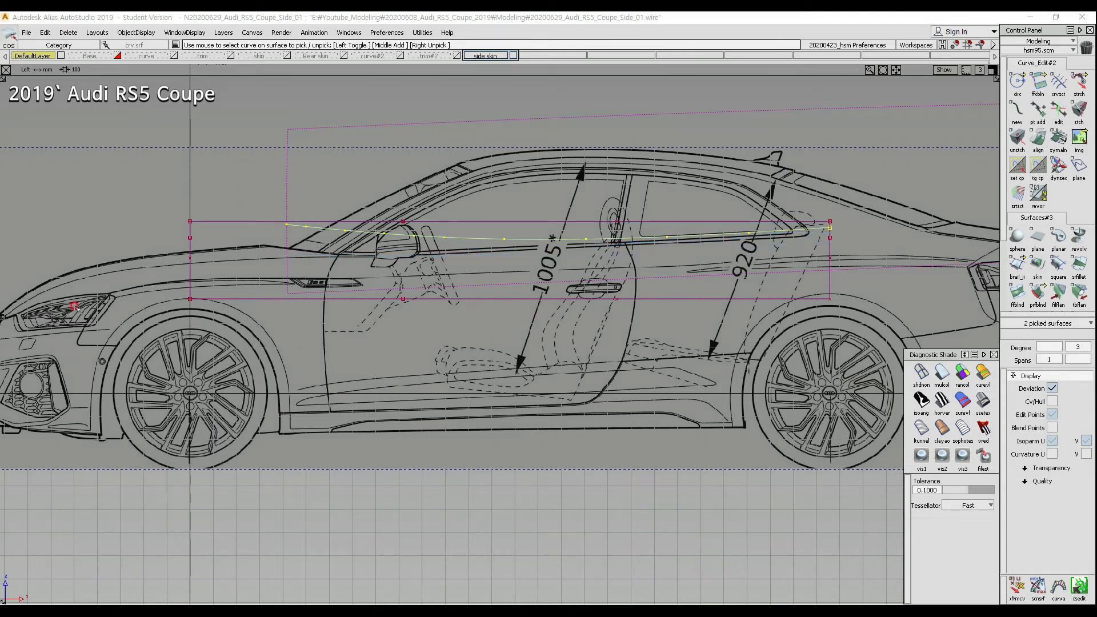
Step: Rotate the birail surface's four boundary curves slightly in the side view about a pivot midway along the lower edge, raising the rear
right_click(105, 192, "ctrl+shift")
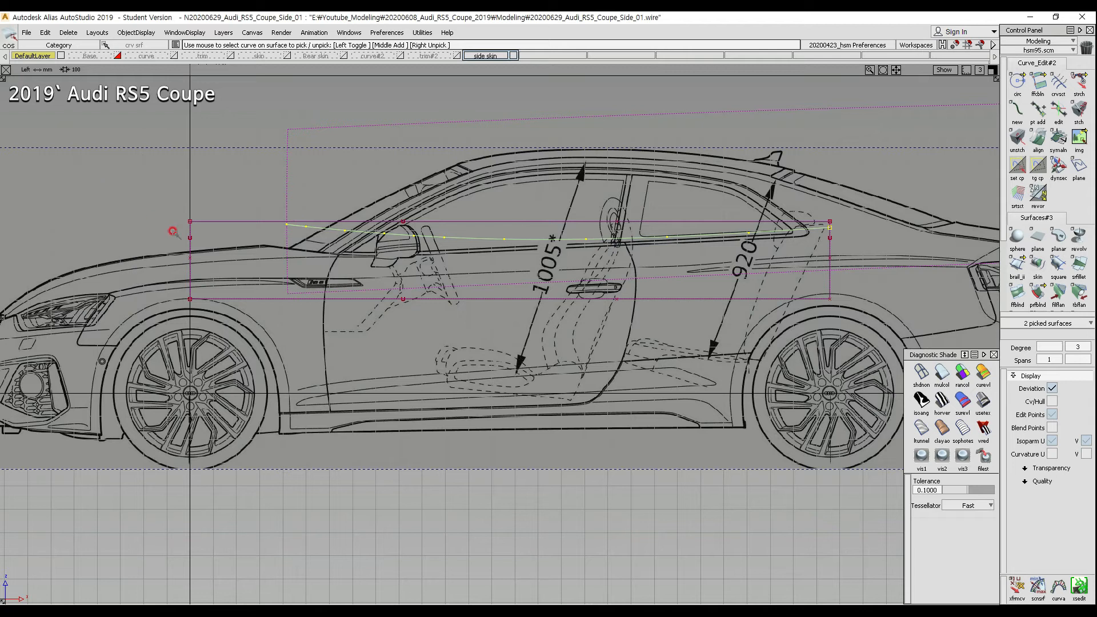
right_click_drag(126, 197, 147, 210, "ctrl+shift")
left_click_drag(183, 201, 284, 377)
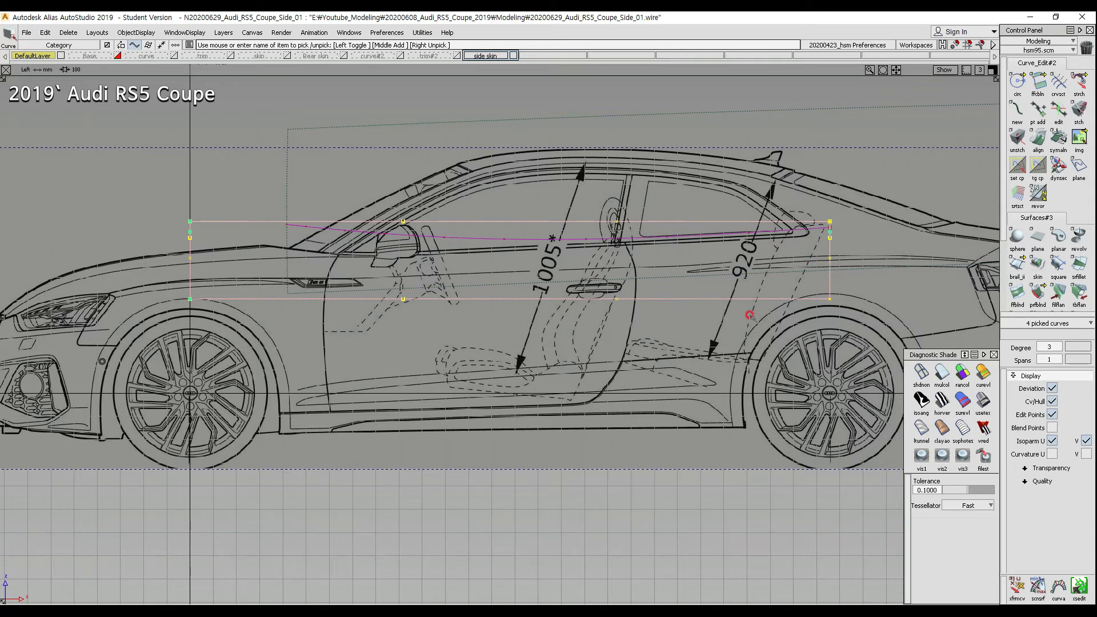
left_click(416, 333, "ctrl+shift")
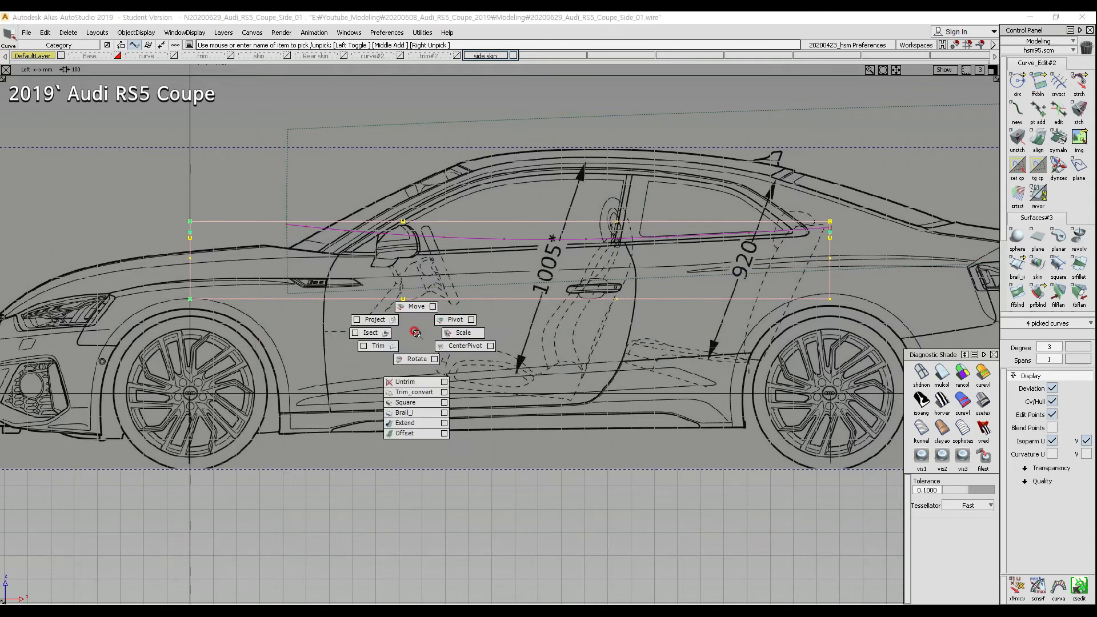
left_click_drag(415, 333, 438, 317, "ctrl+shift")
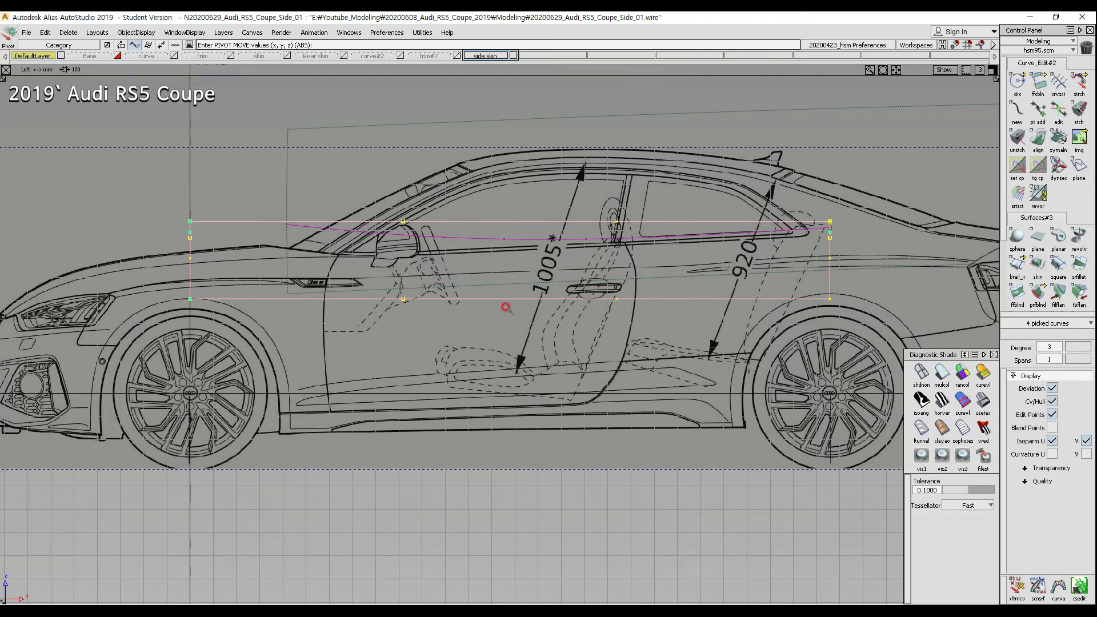
left_click(561, 338, "ctrl+shift")
left_click(531, 346, "ctrl+shift")
left_click_drag(530, 369, 535, 348, "ctrl+shift")
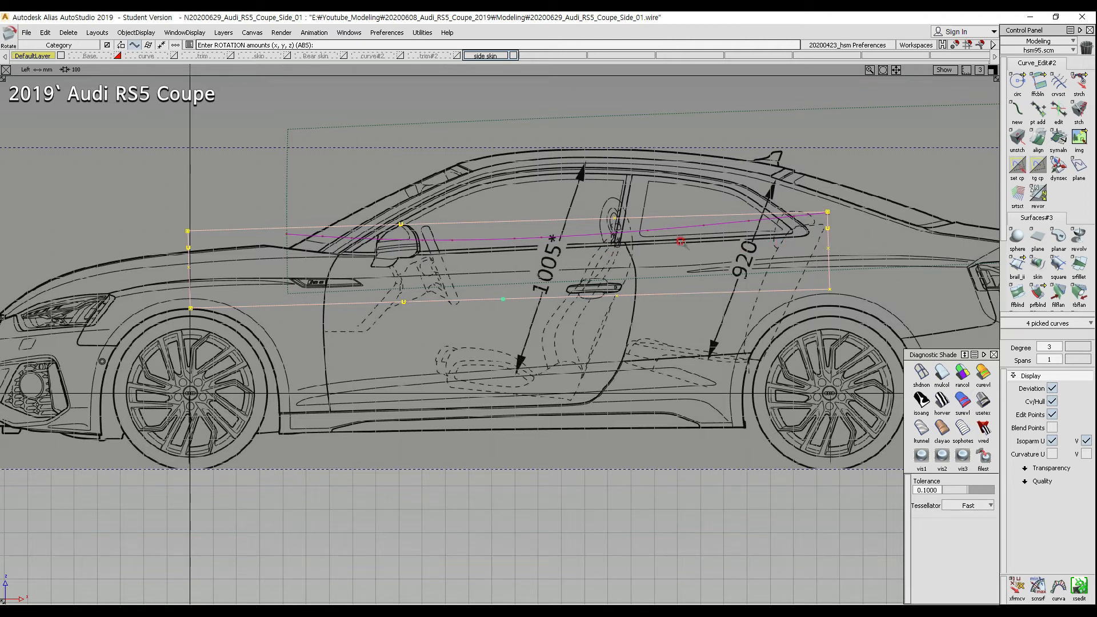
Step: Check the intersection curve against the top blueprint and shift the four boundary curves slightly outward in Y
left_click_drag(539, 215, 560, 253, "ctrl+shift")
middle_click_drag(598, 282, 551, 277, "alt+shift")
left_click_drag(526, 289, 477, 240, "ctrl+shift")
left_click_drag(464, 226, 510, 294, "ctrl+shift")
left_click(519, 333)
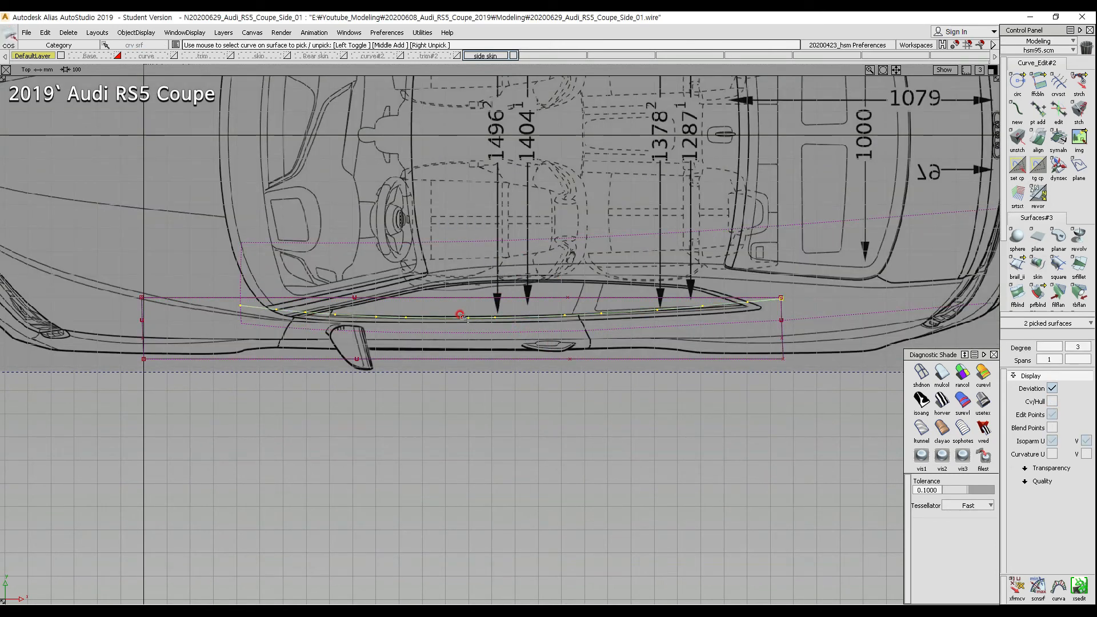
right_click_drag(582, 327, 590, 304, "alt+shift")
middle_click_drag(590, 303, 582, 260, "alt+shift")
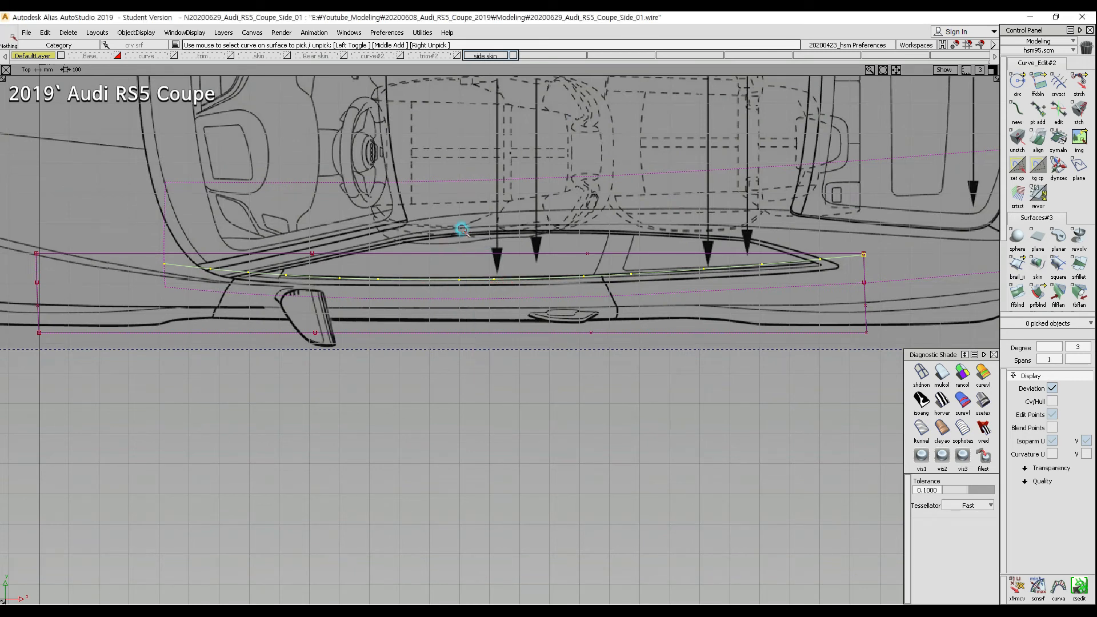
left_click(205, 247)
left_click_drag(110, 215, 124, 230, "ctrl+shift")
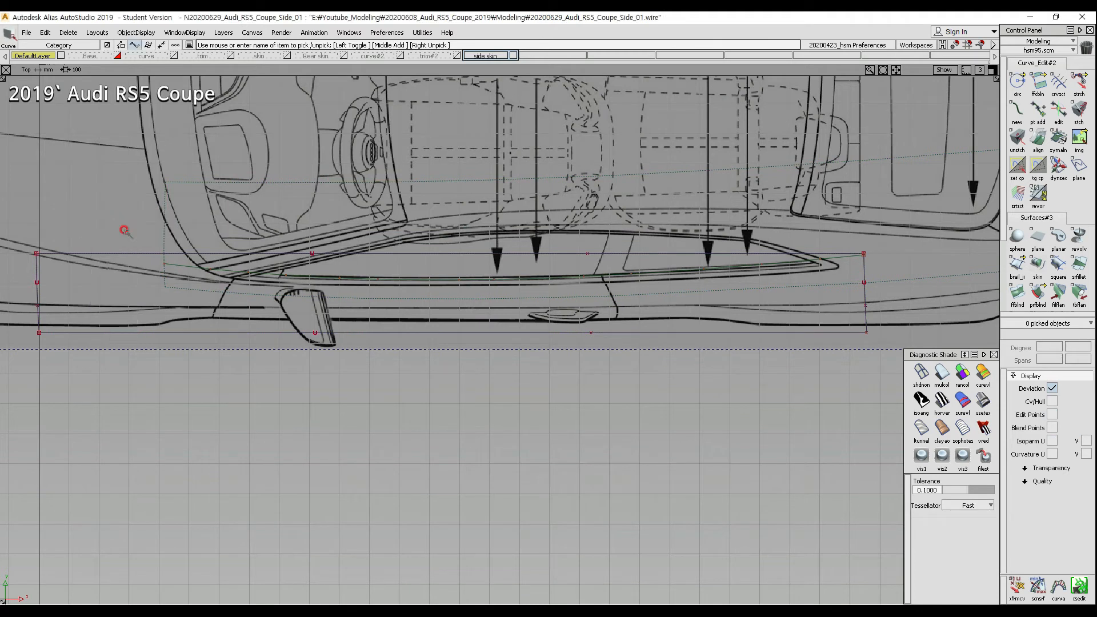
left_click_drag(90, 303, 909, 356)
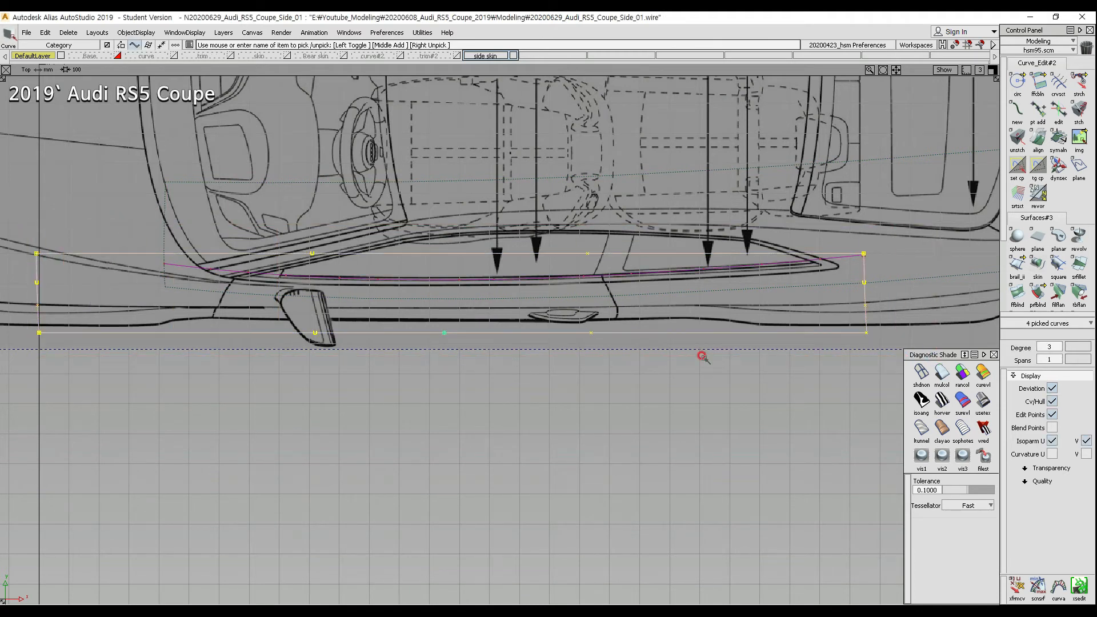
middle_click_drag(700, 356, 656, 363, "ctrl+shift")
right_click_drag(657, 366, 657, 366)
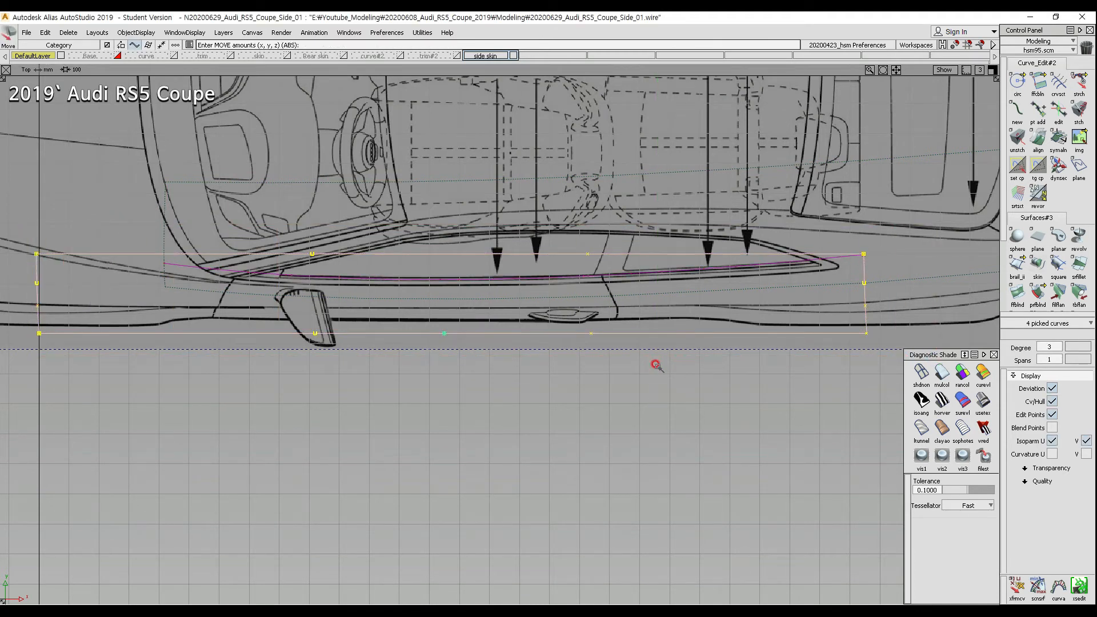
Step: Move the middle CVs of both rail curves outward in the top view to bow the surface along its length
left_click_drag(649, 279, 613, 248, "ctrl+shift")
left_click_drag(230, 221, 294, 227, "ctrl+shift")
mouse_move(204, 215)
left_mouse_down()
mouse_move(696, 405)
mouse_move(734, 391)
left_mouse_up()
middle_click_drag(650, 429, 656, 376, "ctrl+shift")
right_click_drag(655, 377, 652, 391)
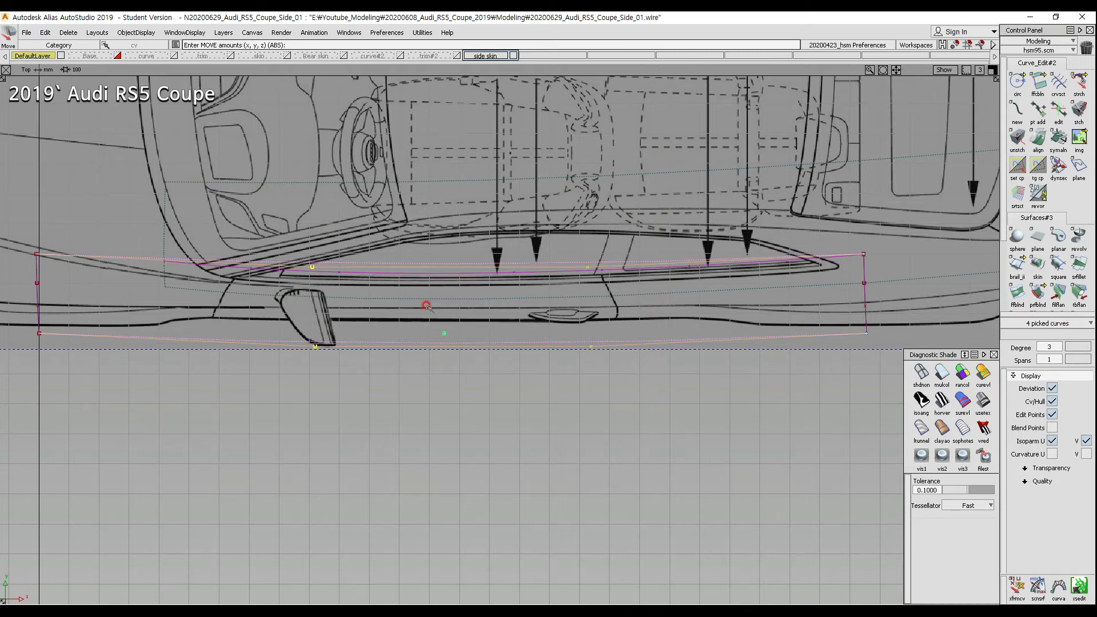
left_click_drag(522, 334, 480, 260, "ctrl+shift")
left_click_drag(462, 236, 470, 305)
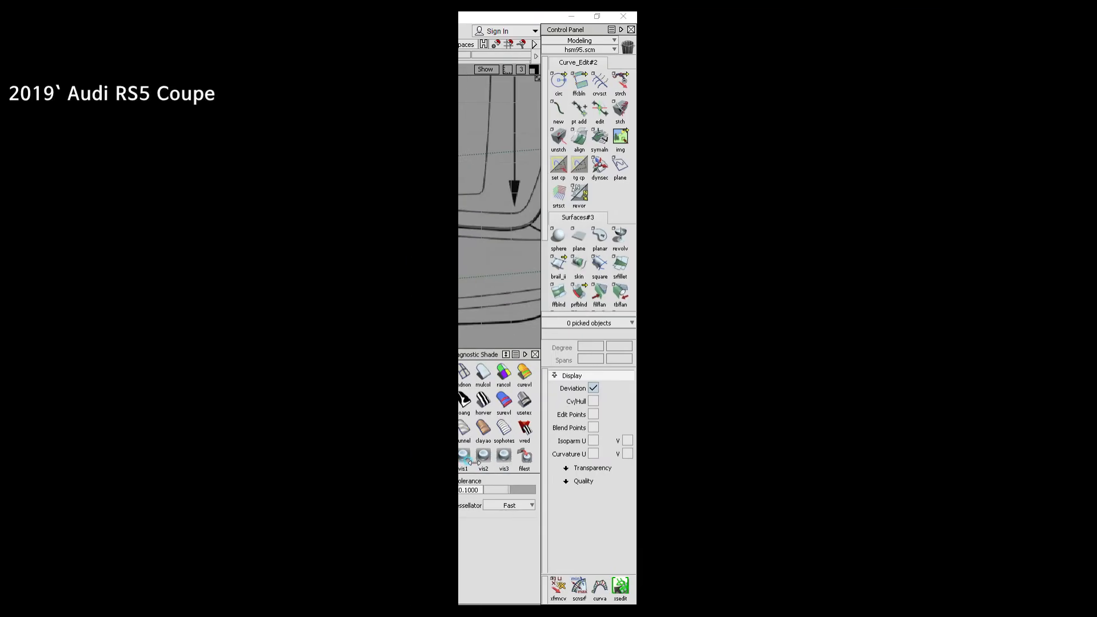
Step: Move the four boundary curves inward in the top view so the intersection curve approaches the blueprint's lower window line
left_click_drag(474, 463, 3, 439)
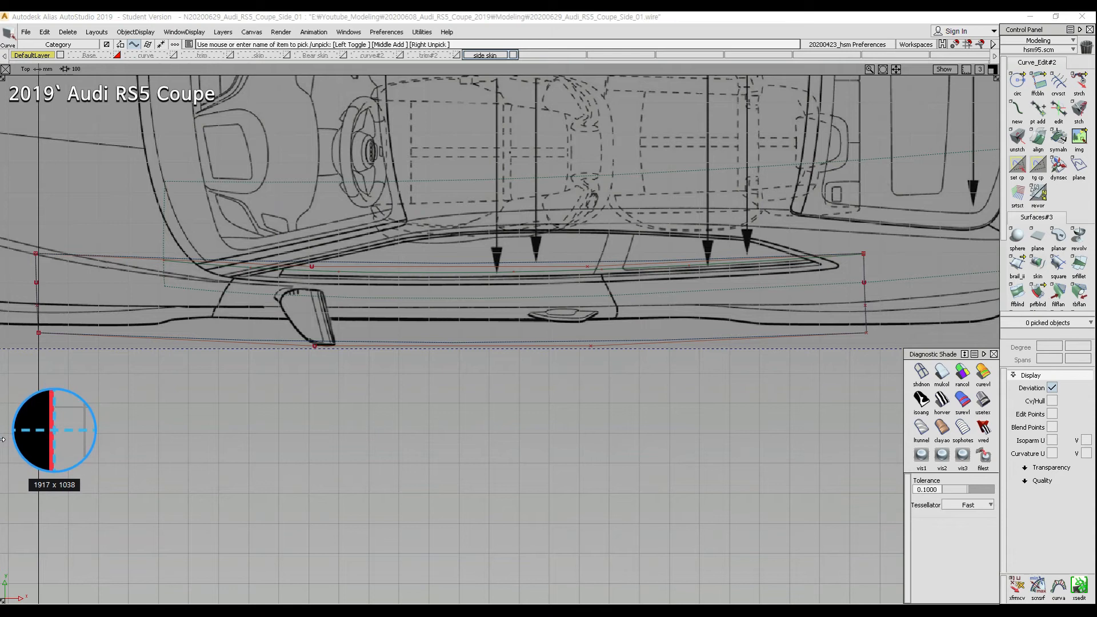
left_click(52, 405)
right_click_drag(53, 284, 54, 253, "ctrl+shift")
right_click(35, 208, "ctrl+shift")
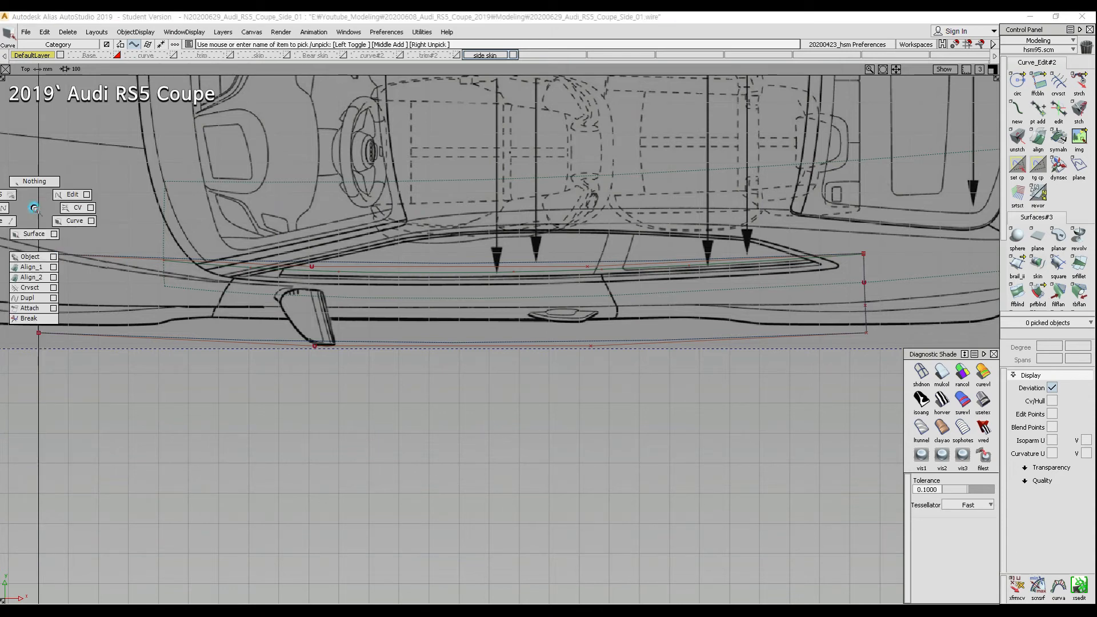
left_click_drag(24, 247, 871, 380)
key("m")
right_click_drag(581, 424, 586, 404)
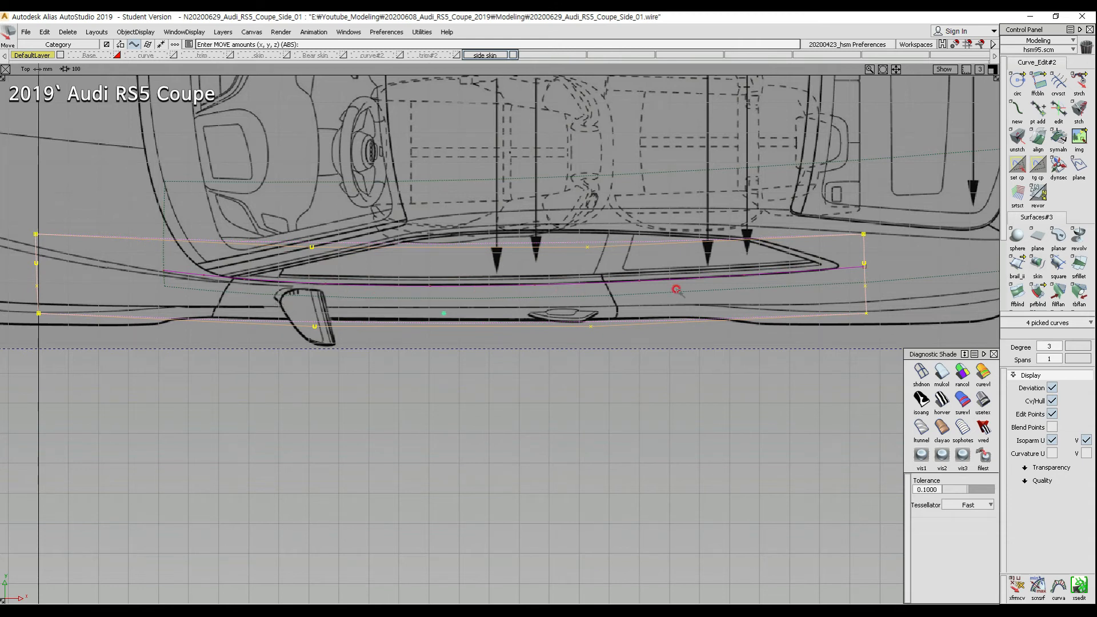
Step: Examine the birail boundary and its intersection curve in the front and side views
right_click_drag(488, 316, 468, 455, "ctrl+shift")
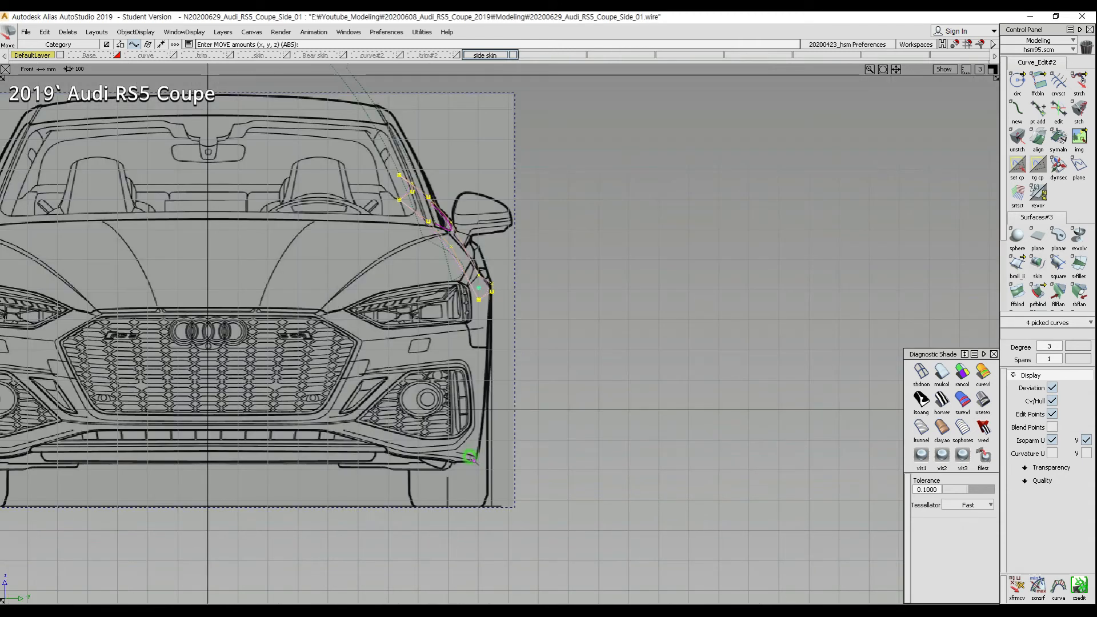
right_click_drag(437, 204, 565, 269, "alt+shift")
right_click_drag(468, 300, 577, 366, "ctrl+shift")
right_click_drag(634, 310, 497, 429, "alt+shift")
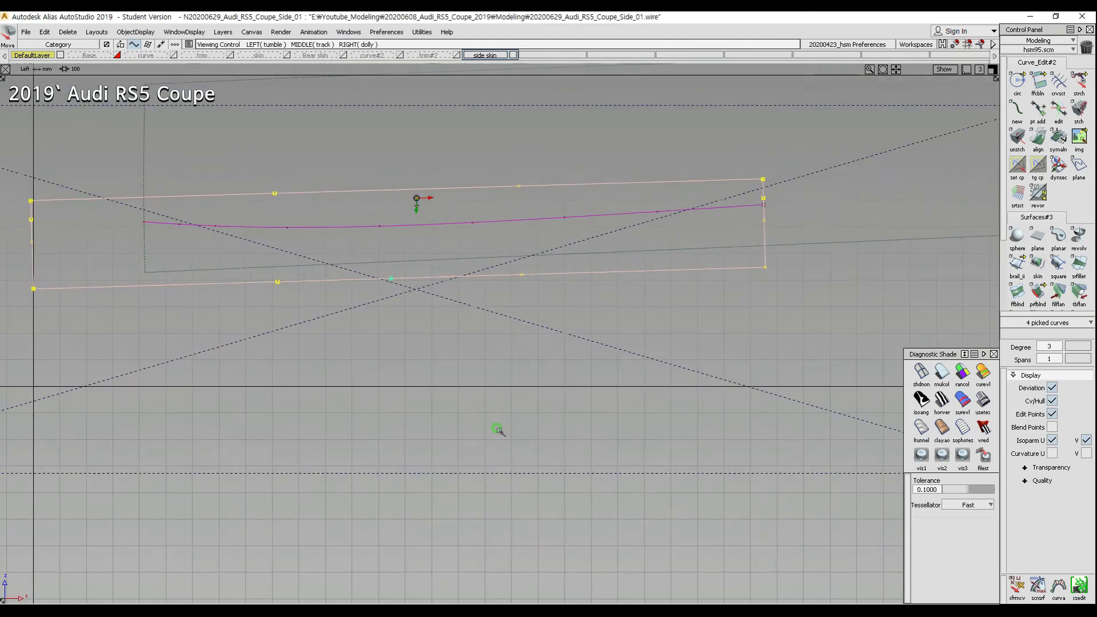
middle_click_drag(497, 428, 499, 438, "alt+shift")
middle_click_drag(253, 247, 390, 238, "alt+shift")
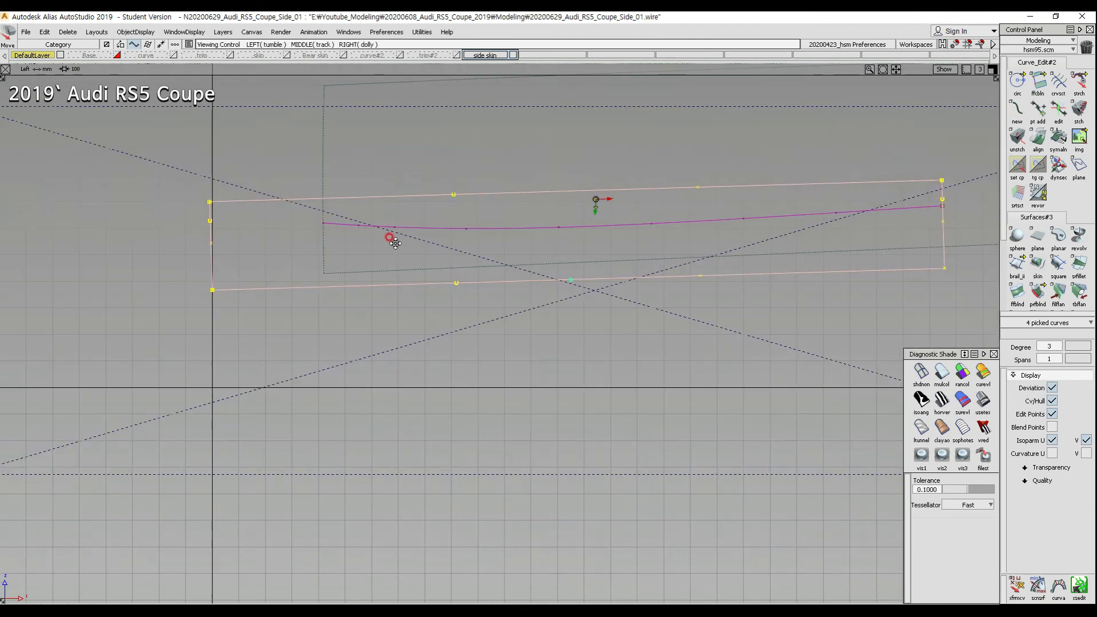
left_click(371, 227, "ctrl+shift")
left_click(152, 230)
Step: Shade the model and examine the birail surface together with the side glass in perspective
middle_click(546, 265, "alt+shift")
middle_click_drag(532, 281, 443, 296, "alt+shift")
left_click_drag(452, 288, 490, 262, "ctrl+shift")
right_click_drag(532, 305, 627, 247, "ctrl+shift")
left_click_drag(594, 297, 714, 292, "alt+shift")
left_click(941, 375)
mouse_move(582, 350)
left_mouse_down("alt+shift")
mouse_move(502, 411)
mouse_move(200, 262)
mouse_move(466, 324)
mouse_move(400, 309)
mouse_move(693, 331)
mouse_move(468, 314)
mouse_move(546, 377)
left_mouse_up("alt+shift")
right_click_drag(546, 378, 539, 366, "alt+shift")
left_click_drag(377, 337, 421, 381, "ctrl+shift")
left_click_drag(695, 241, 723, 276)
right_click_drag(723, 277, 758, 344, "ctrl+shift")
middle_click_drag(679, 400, 697, 480, "alt+shift")
right_click_drag(697, 480, 702, 306, "alt+shift")
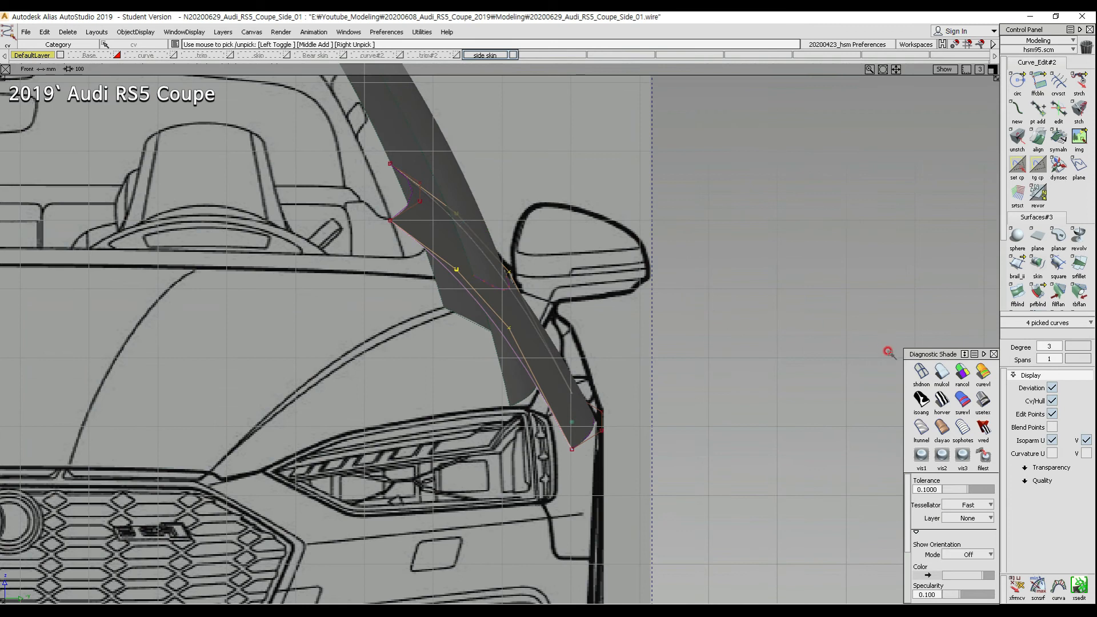
left_click(913, 370)
left_click(821, 387)
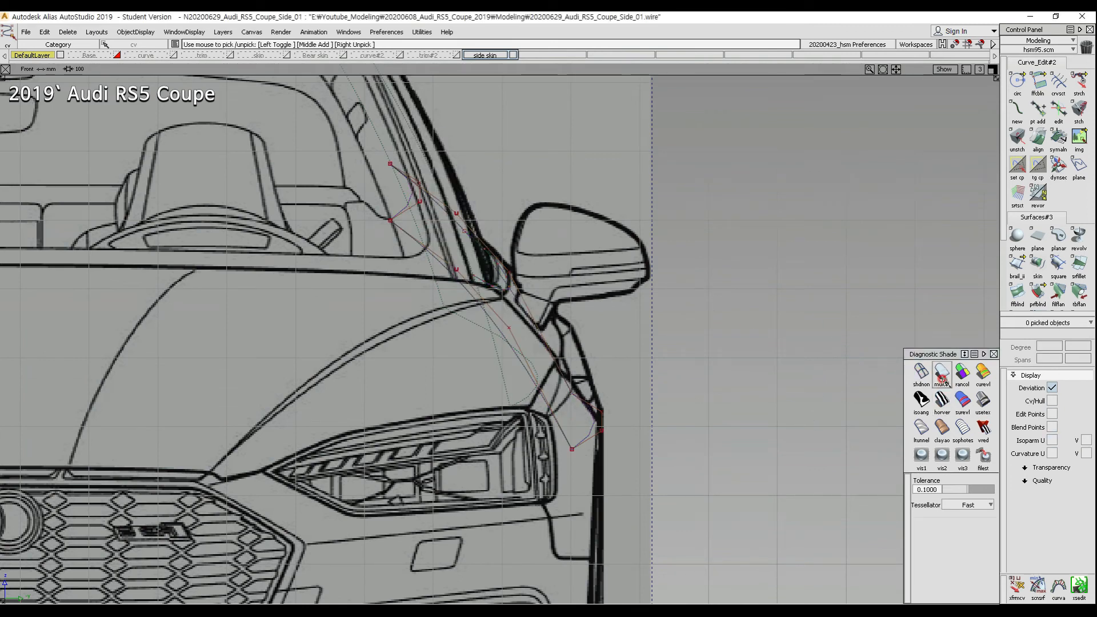
Step: Assign the shaded side glass surface to the side skin layer and hide that layer
left_click(941, 374)
left_click_drag(426, 186, 406, 141, "ctrl+shift")
left_click(419, 114)
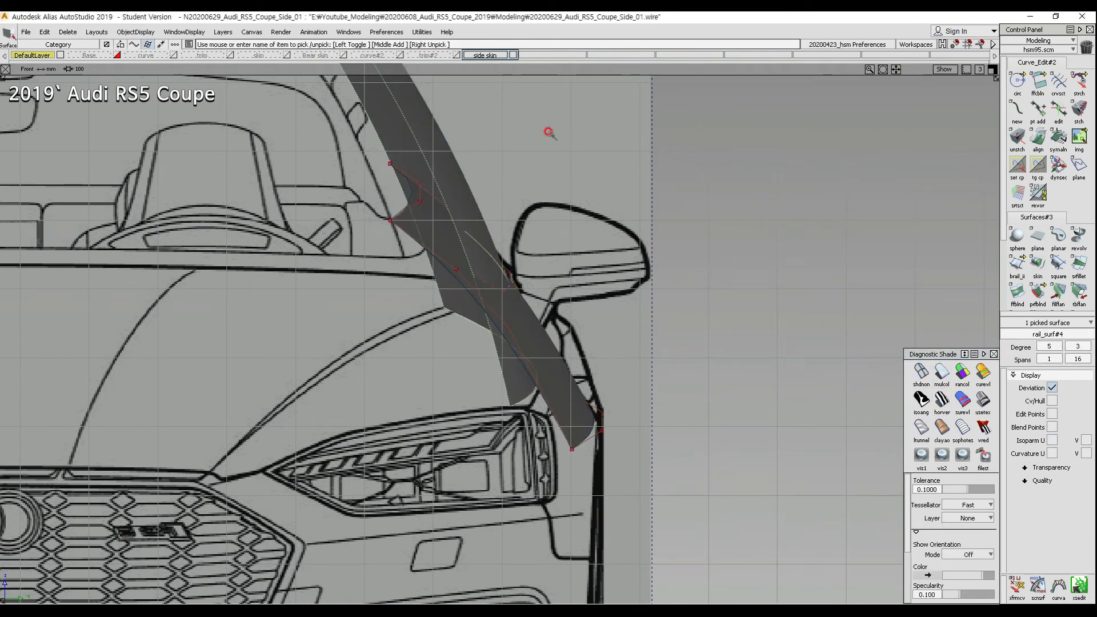
middle_click_drag(549, 132, 548, 170, "ctrl+shift")
middle_click_drag(520, 239, 482, 267, "alt+shift")
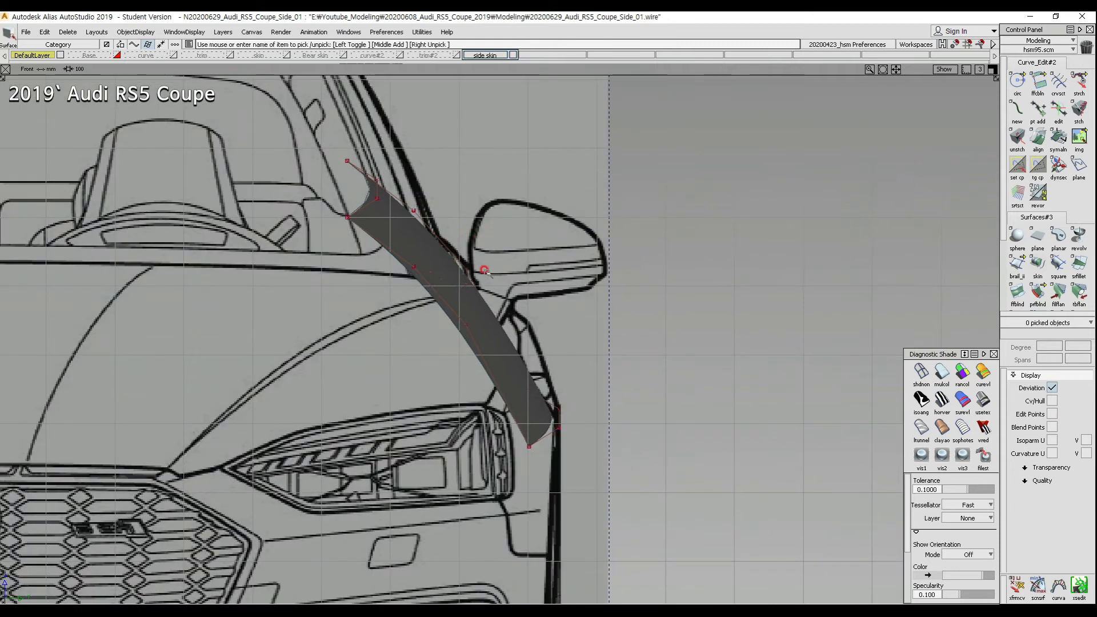
left_click(307, 137)
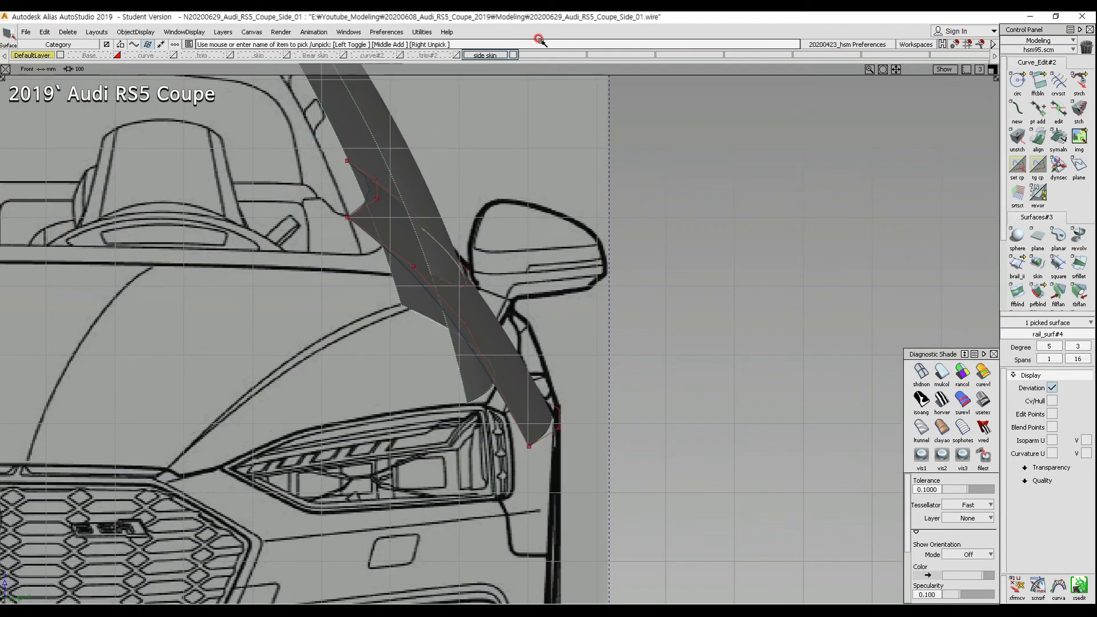
left_click(510, 57)
left_click(469, 86)
left_click(511, 54)
left_click_drag(463, 284, 447, 276, "ctrl+shift")
left_click(469, 311)
right_click_drag(496, 343, 508, 332, "ctrl+shift")
left_click_drag(522, 304, 453, 281, "alt+shift")
right_click_drag(305, 213, 316, 213, "ctrl+shift")
left_click(344, 244)
left_click(396, 301)
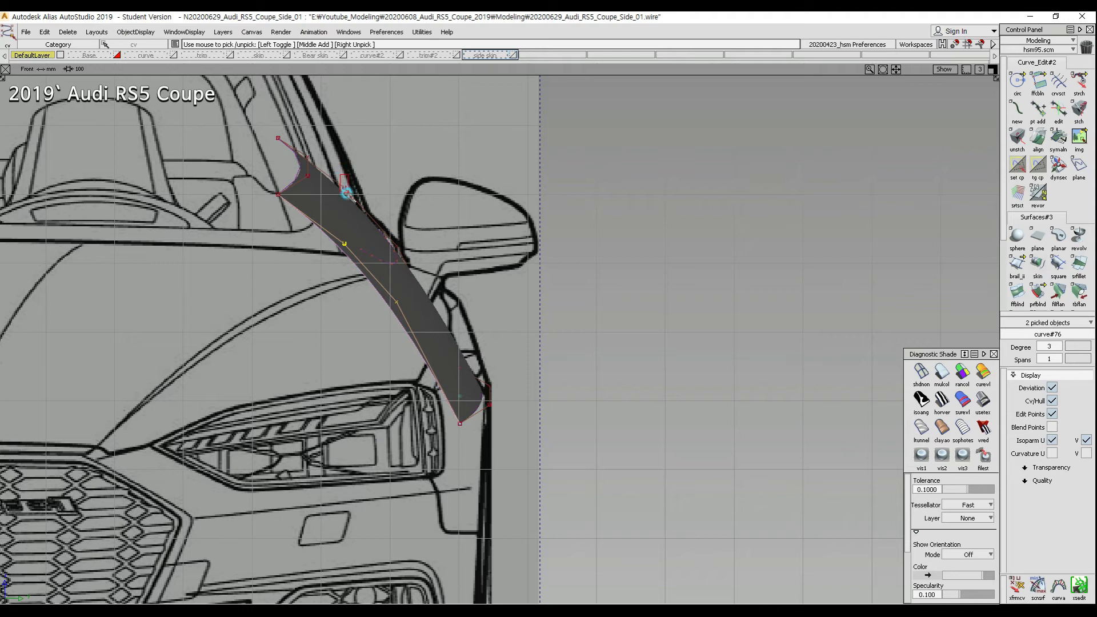
left_click(345, 191)
left_click(405, 256)
left_click_drag(514, 365, 509, 272, "ctrl+shift")
Step: Set the pivot of the four boundary curves on the intersection curve and rotate them slightly in the front view, swinging the lower edge outward
left_click_drag(264, 102, 329, 174, "ctrl+shift")
left_click_drag(257, 135, 713, 543)
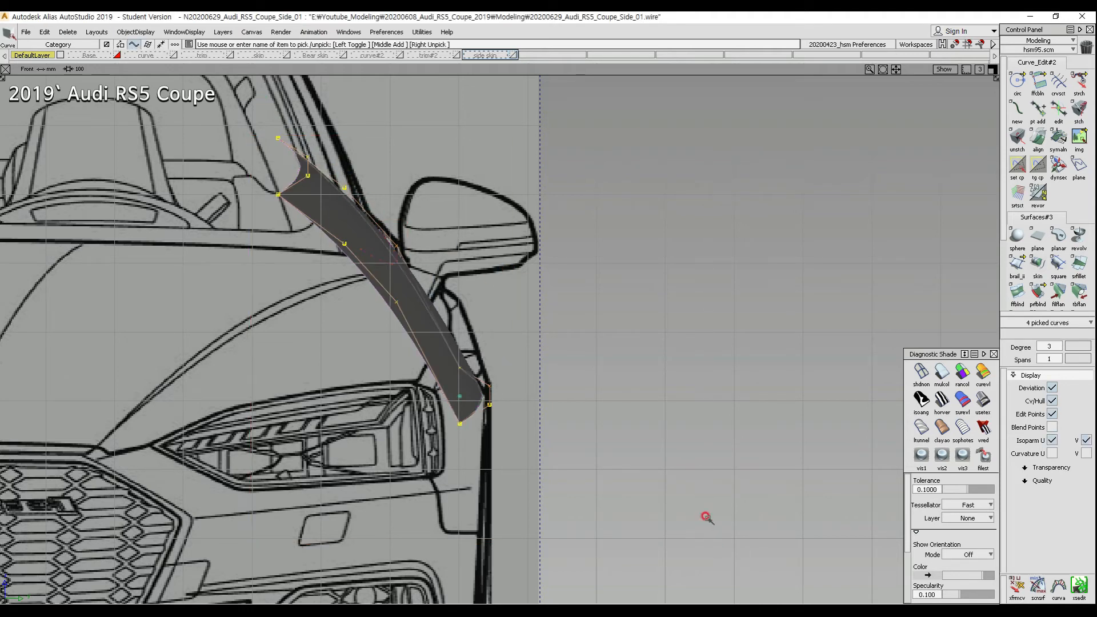
right_click_drag(573, 326, 685, 316, "ctrl+shift")
middle_click_drag(381, 375, 532, 293, "ctrl+shift")
right_click_drag(531, 294, 439, 345, "alt+shift")
middle_click_drag(444, 345, 446, 246, "ctrl+shift")
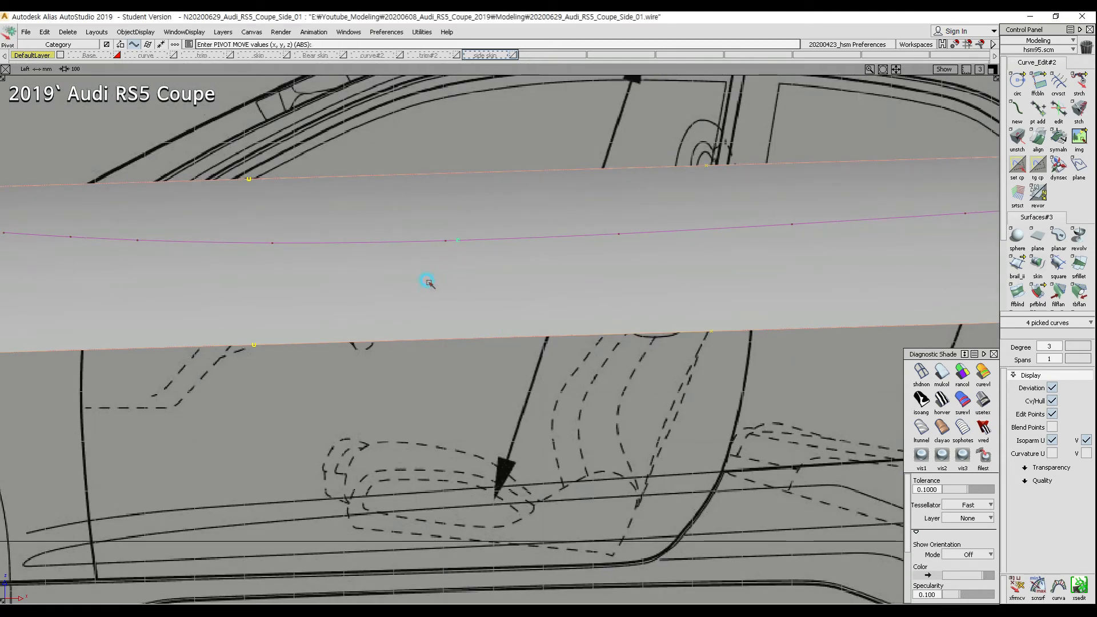
right_click_drag(424, 285, 398, 309, "ctrl+shift")
right_click_drag(640, 353, 649, 318, "alt+shift")
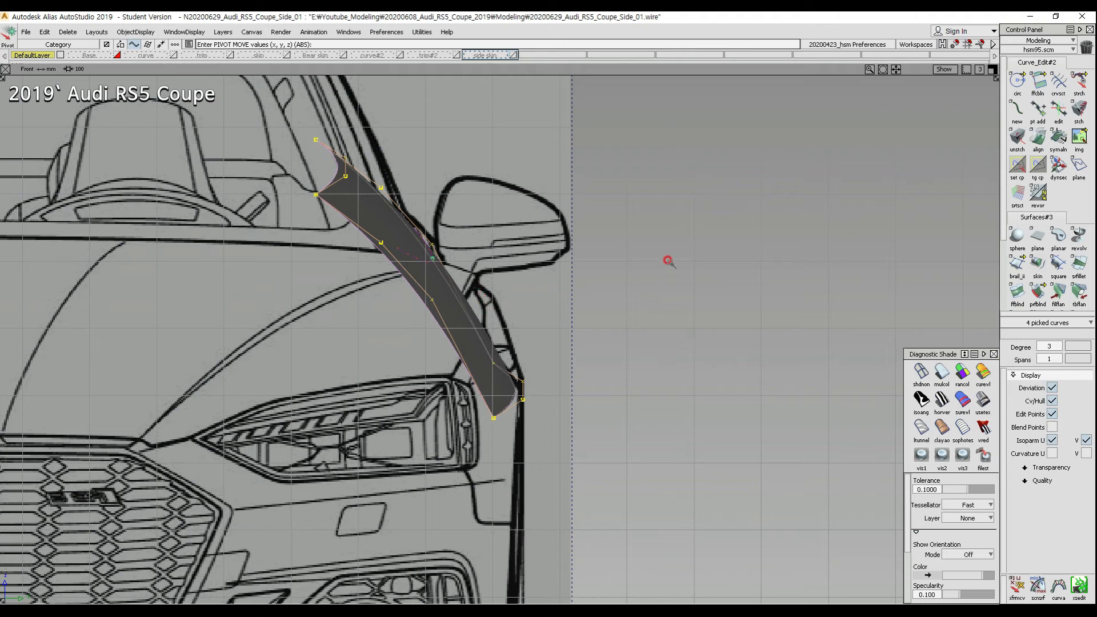
middle_click_drag(672, 255, 672, 271, "ctrl+shift")
left_click_drag(673, 266, 682, 306)
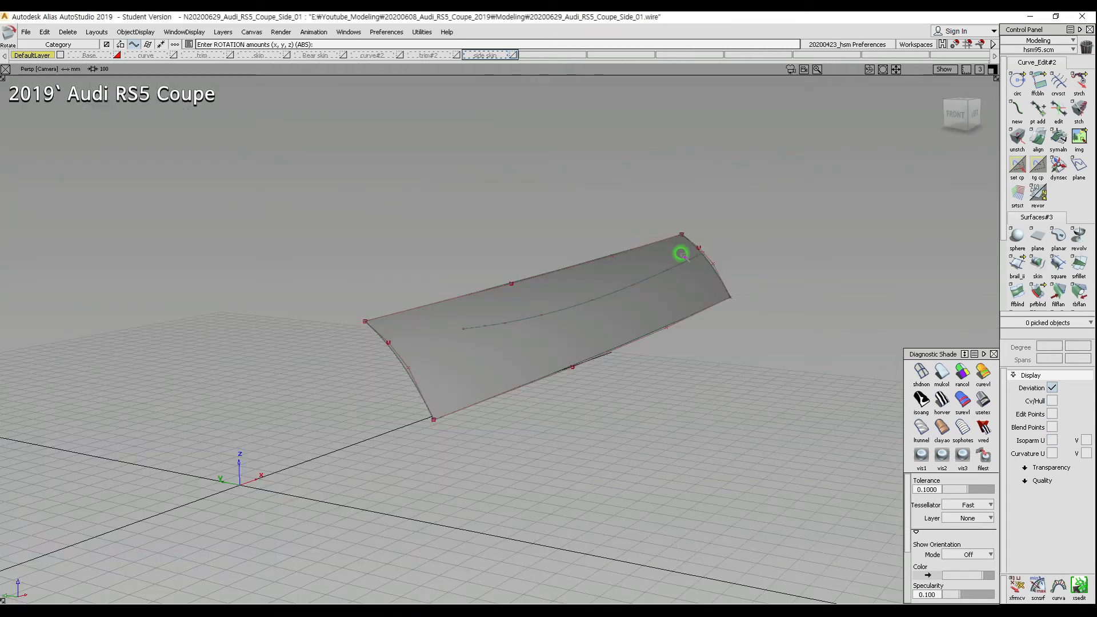
Step: Examine the updated intersection curve in perspective and against the top blueprint's lower window line
left_click_drag(680, 252, 585, 343, "alt+shift")
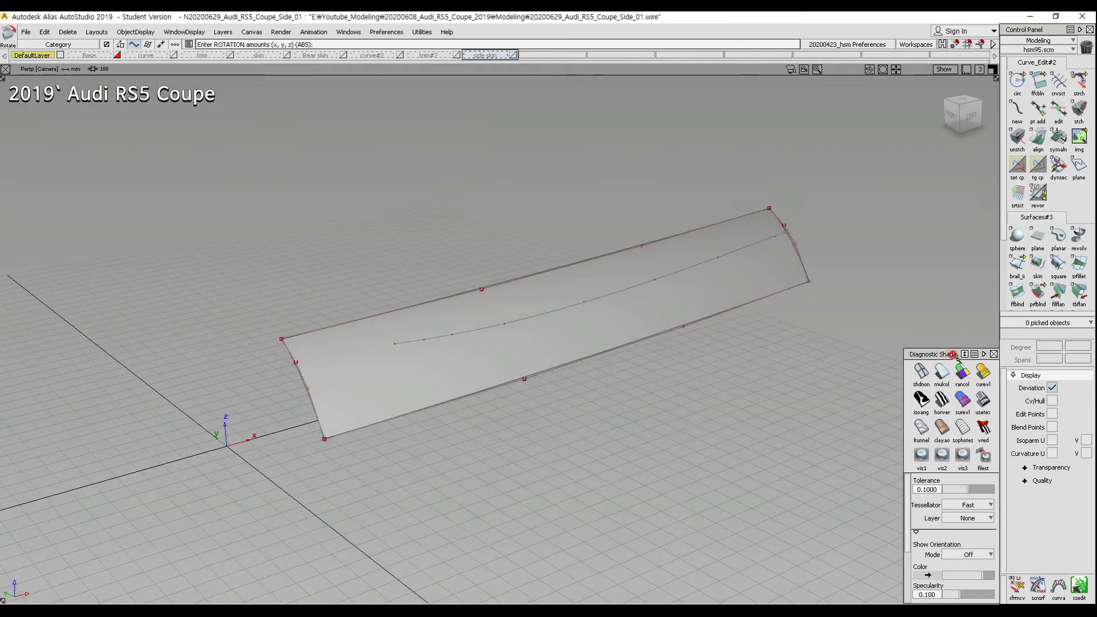
right_click(716, 302, "ctrl+shift")
left_click(709, 351)
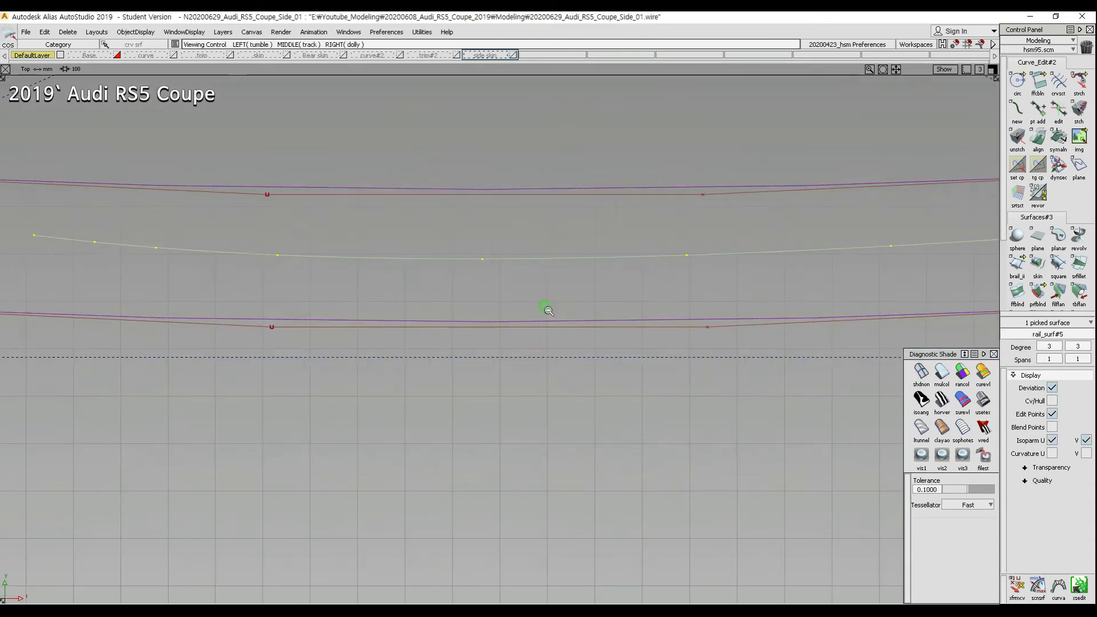
right_click_drag(546, 309, 229, 247, "alt+shift")
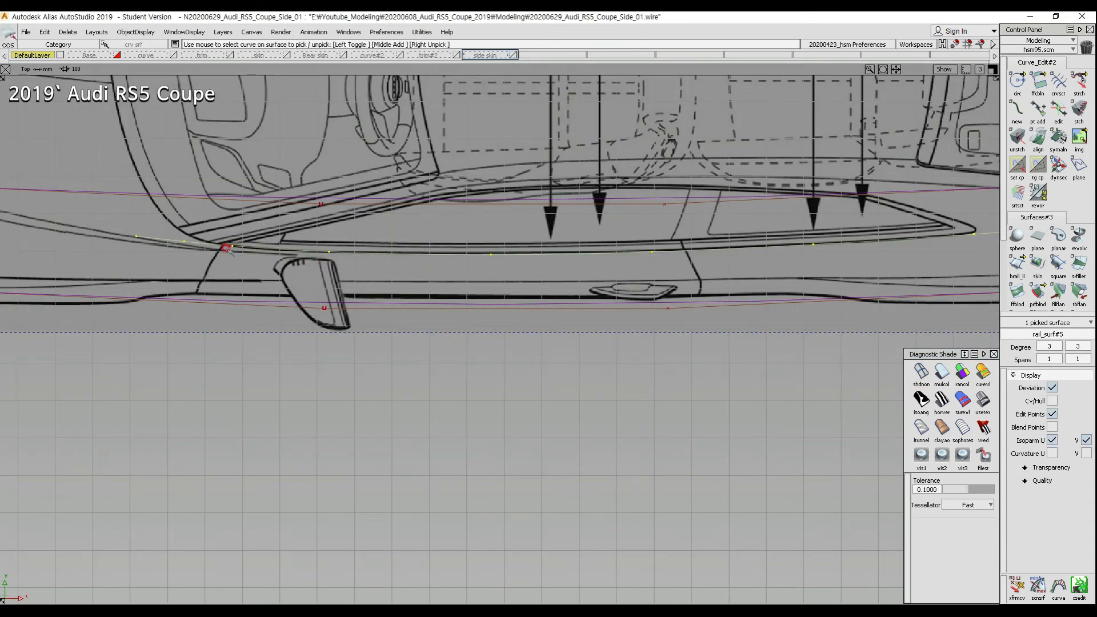
left_click(88, 194)
left_click_drag(88, 193, 92, 165, "ctrl+shift")
left_click_drag(119, 163, 238, 375)
right_click_drag(237, 374, 514, 374, "alt+shift")
mouse_move(429, 422)
left_mouse_down("ctrl+shift")
mouse_move(433, 390)
mouse_move(446, 394)
mouse_move(453, 445)
mouse_move(454, 392)
left_mouse_up("ctrl+shift")
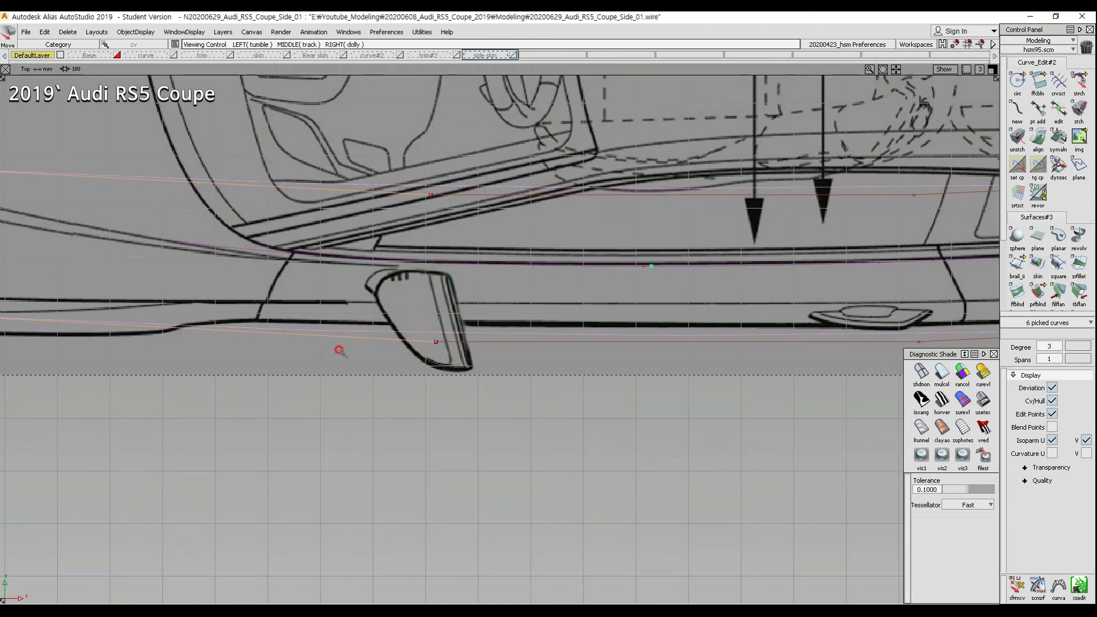
middle_click_drag(349, 358, 432, 363, "alt+shift")
left_click_drag(436, 421, 435, 295, "ctrl+shift")
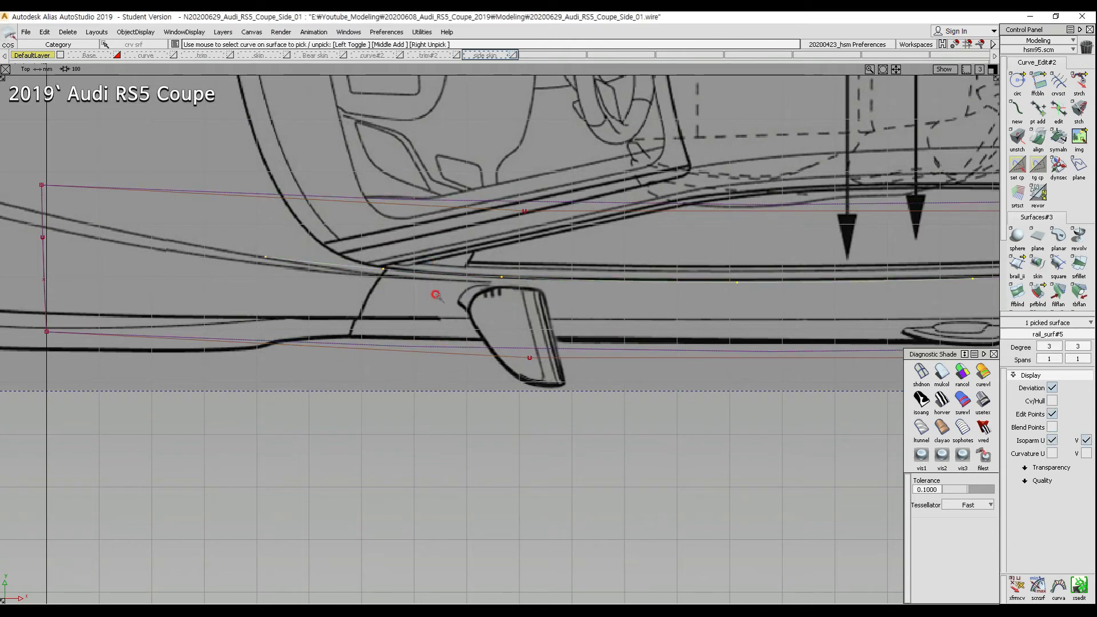
Step: Draw a degree 3 curve in the side view, starting behind the A-pillar base and running down near the front door cut line
right_click_drag(424, 302, 400, 324, "alt+shift")
middle_click_drag(474, 318, 413, 316, "alt+shift")
key("F6")
right_click_drag(537, 311, 608, 290, "alt+shift")
middle_click_drag(608, 290, 577, 231, "alt+shift")
right_click_drag(571, 231, 587, 232, "alt+shift")
left_click_drag(534, 234, 494, 193, "ctrl+shift")
left_click(498, 195)
left_click(430, 418)
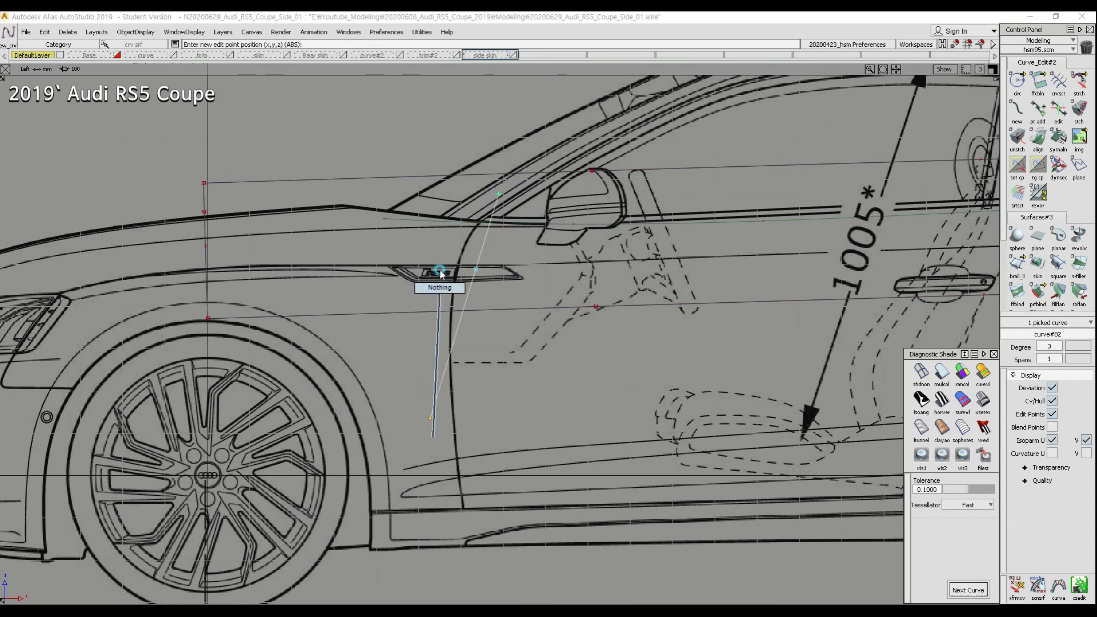
Step: Reposition the new curve's CVs in the side view so it bends along the blueprint's front door cut line
left_click_drag(437, 287, 464, 285, "ctrl+shift")
left_click_drag(409, 253, 502, 389)
right_click_drag(514, 412, 519, 366, "ctrl+shift")
left_click_drag(521, 364, 485, 305)
left_click_drag(457, 372, 456, 296, "ctrl+shift")
left_click_drag(454, 295, 415, 277, "ctrl+shift")
left_click(412, 275)
middle_click_drag(471, 407, 474, 363, "ctrl+shift")
middle_click_drag(498, 369, 519, 375)
Step: Move the front door curve's lower end CV up onto the blueprint cut line
left_click_drag(493, 378, 489, 304, "ctrl+shift")
left_click_drag(485, 300, 439, 282, "ctrl+shift")
left_click_drag(408, 384, 466, 437)
middle_click_drag(547, 480, 553, 415, "ctrl+shift")
left_click_drag(552, 414, 558, 394)
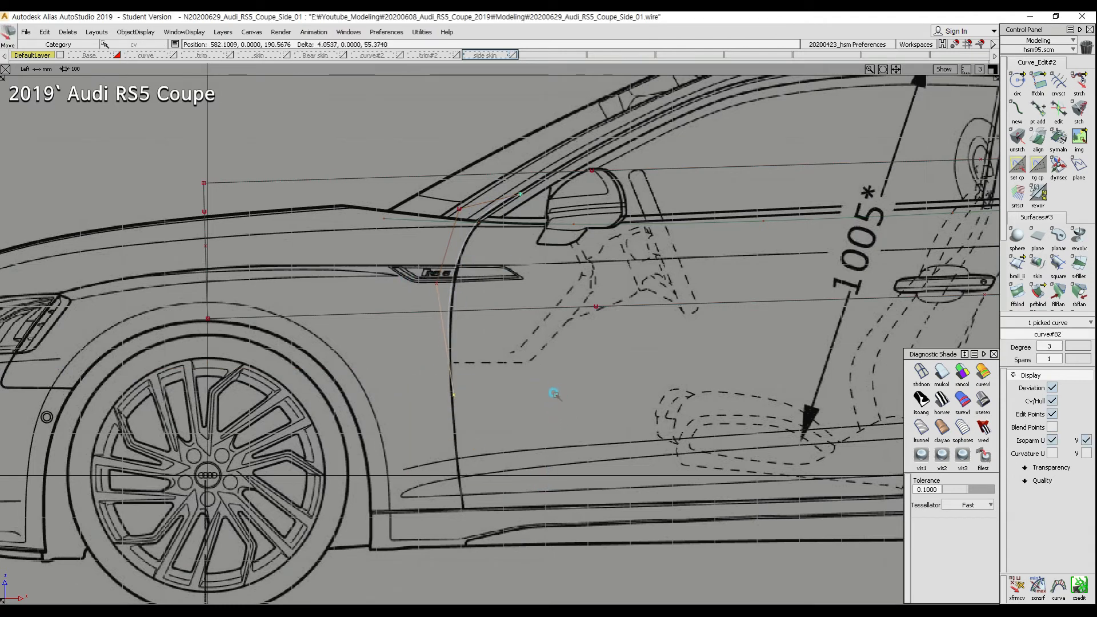
Step: Project the front door curve onto the birail surface in the side view
right_click_drag(478, 279, 399, 285, "ctrl+shift")
left_click(355, 314)
key("space")
left_click_drag(399, 269, 522, 274)
middle_click_drag(423, 239, 422, 243, "ctrl+shift")
left_click_drag(426, 252, 512, 291)
Step: Compare the projected door line with the front blueprint and rotate the four boundary curves to swing the surface's lower edge further outward
right_click_drag(511, 250, 511, 250, "ctrl+shift")
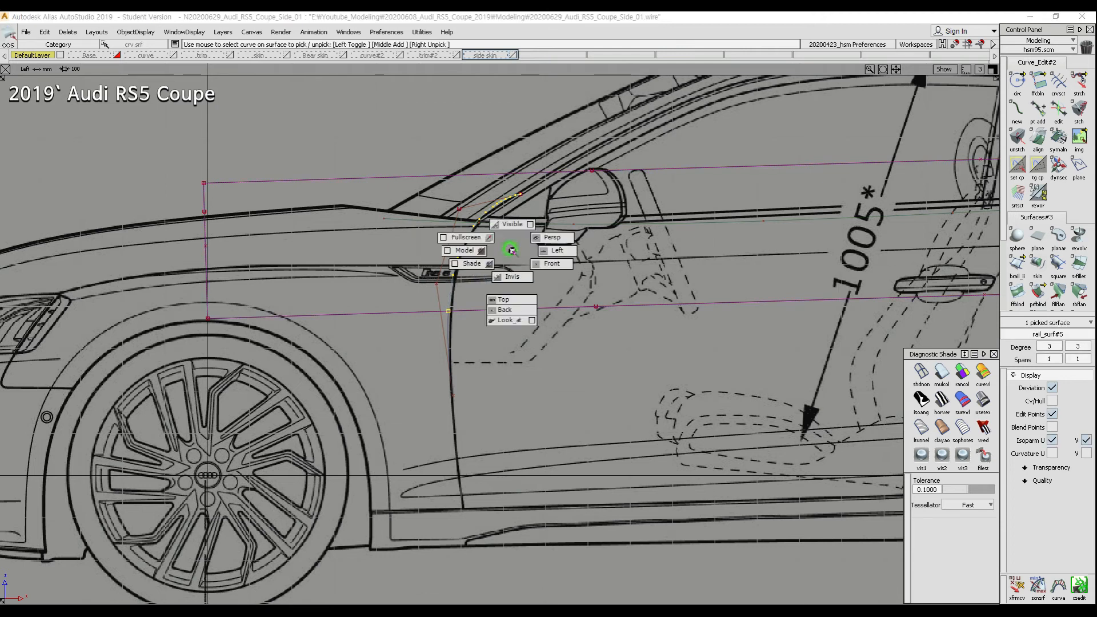
right_click_drag(514, 309, 513, 299, "ctrl+shift")
right_click_drag(477, 261, 479, 294, "ctrl+shift")
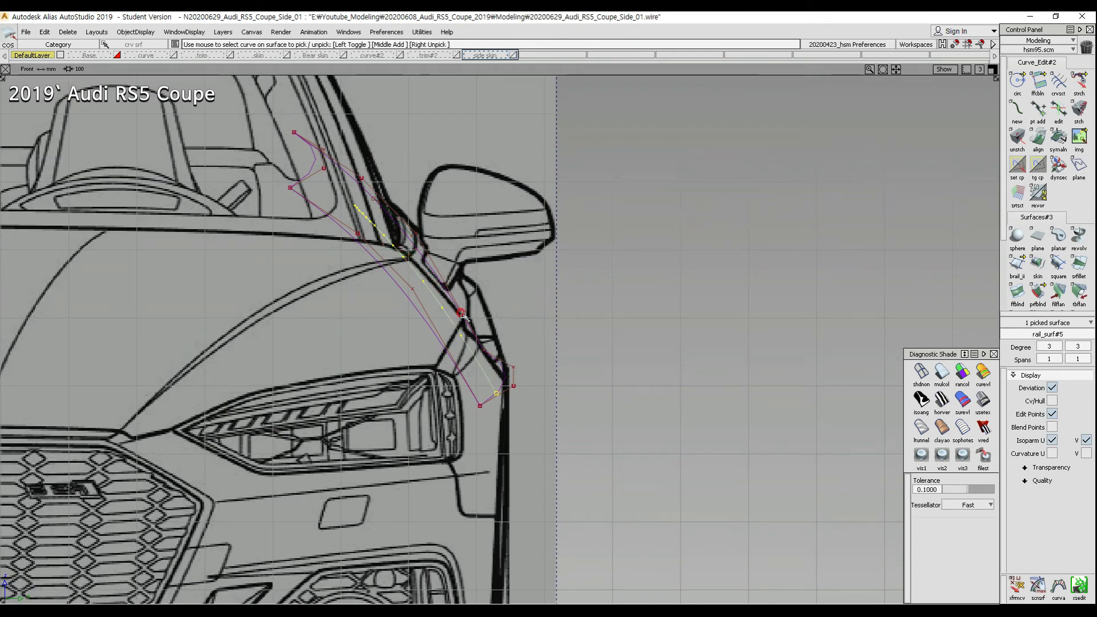
middle_click_drag(399, 220, 394, 186, "ctrl+shift")
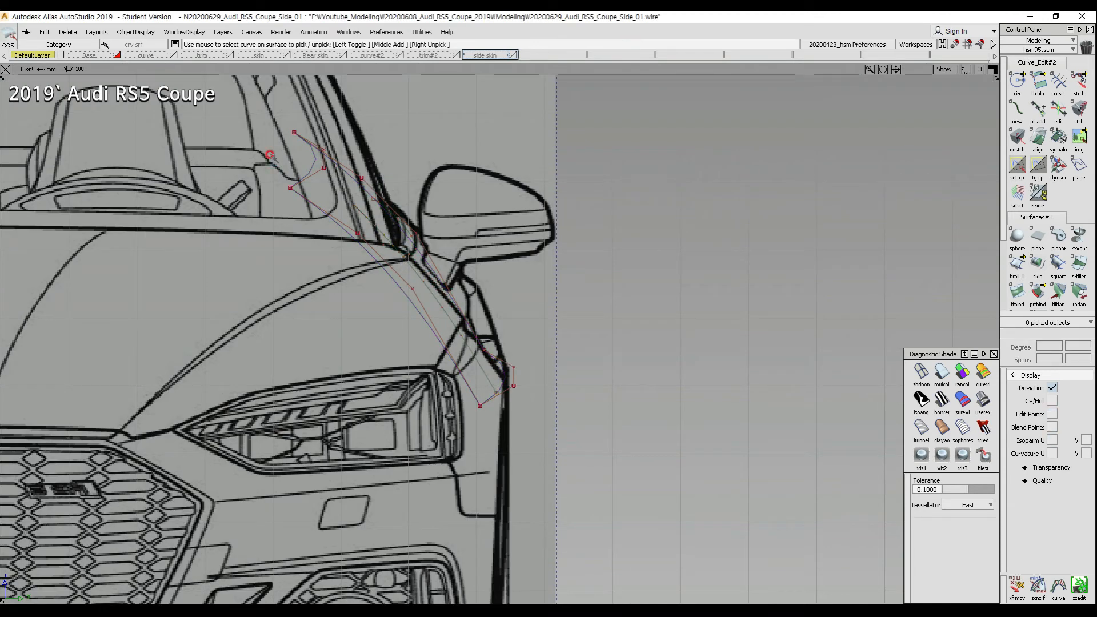
middle_click_drag(274, 152, 273, 152, "ctrl+shift")
left_click_drag(290, 167, 293, 168, "ctrl+shift")
left_click_drag(265, 113, 452, 367)
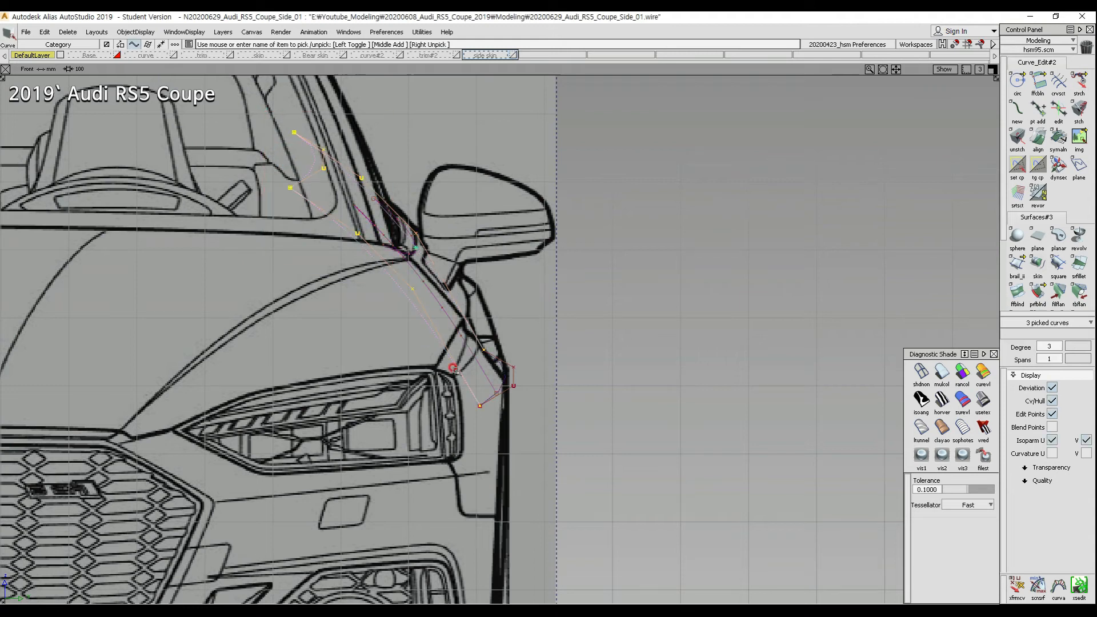
mouse_move(576, 253)
middle_mouse_down("ctrl+shift")
mouse_move(601, 337)
mouse_move(588, 298)
middle_mouse_up("ctrl+shift")
left_click_drag(423, 265, 412, 246, "ctrl+shift")
left_click(411, 247)
left_click(429, 293)
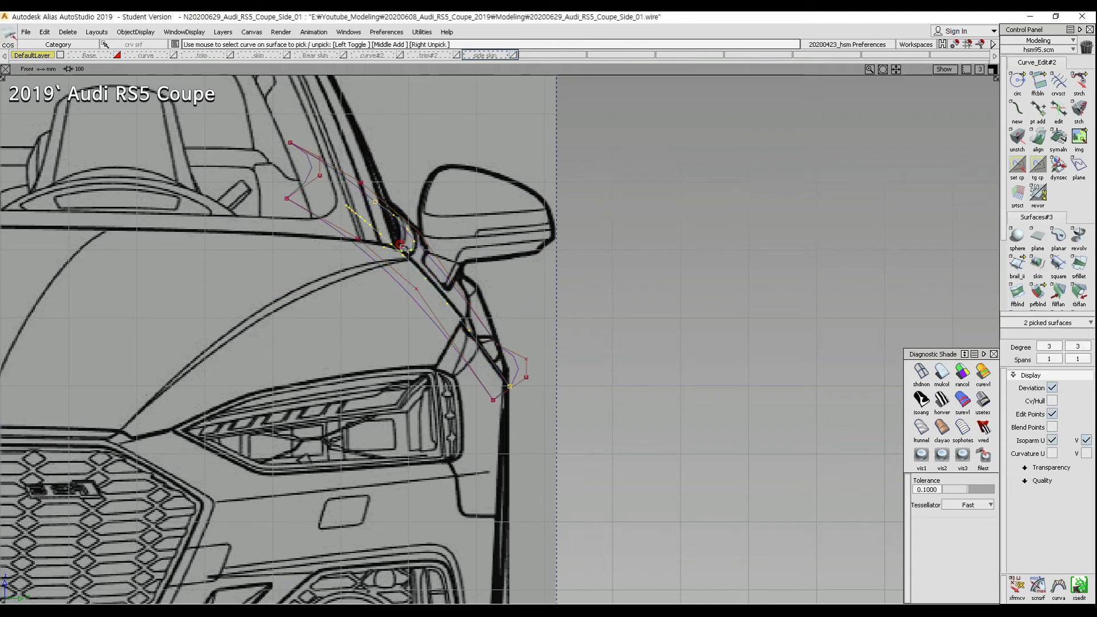
Step: Examine the intersection curve and projected door line against the side and top blueprints
right_click_drag(386, 284, 425, 284, "ctrl+shift")
right_click_drag(513, 286, 518, 338, "alt+shift")
middle_click_drag(680, 307, 551, 299, "alt+shift")
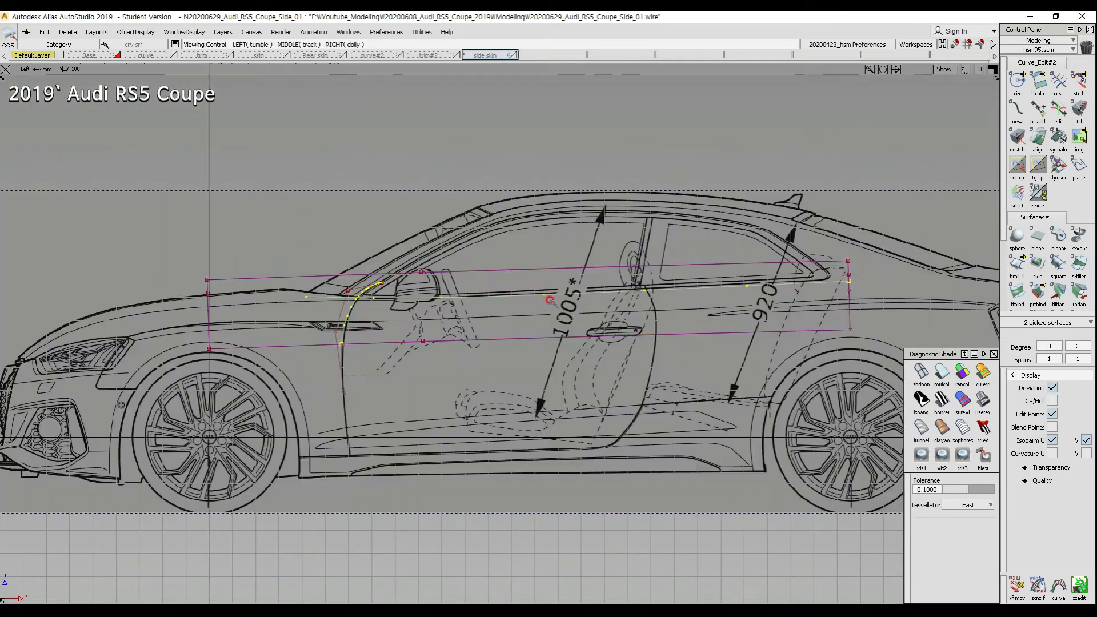
left_click_drag(507, 250, 508, 297, "ctrl+shift")
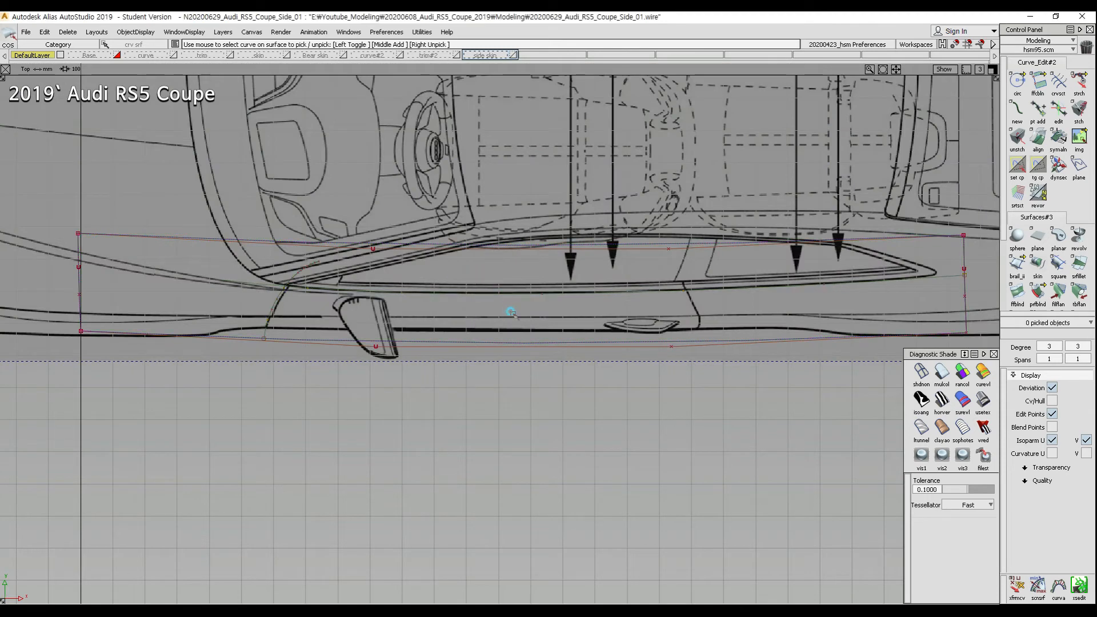
left_click(382, 312)
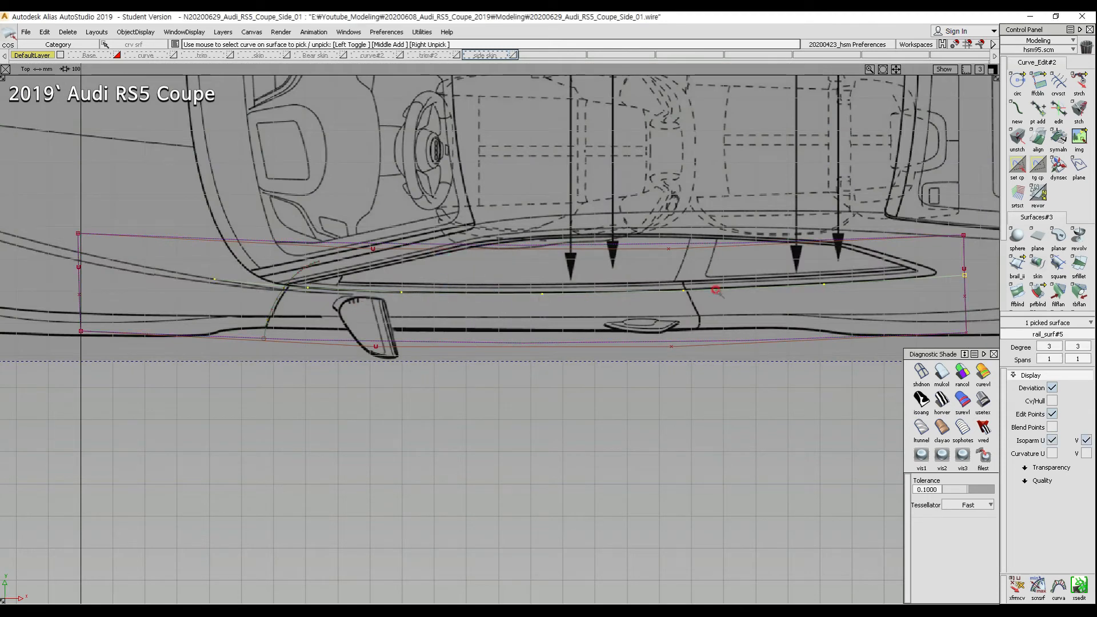
mouse_move(306, 280)
middle_mouse_down("alt+shift")
mouse_move(387, 277)
mouse_move(303, 278)
middle_mouse_up("alt+shift")
middle_click_drag(617, 276, 450, 282, "alt+shift")
Step: Draw a degree 3 curve in the side view across the beltline, near the upper part of the rear door cut line
left_click_drag(511, 346, 498, 273, "ctrl+shift")
key("F6")
middle_click_drag(539, 320, 566, 218, "alt+shift")
left_click(558, 193)
left_click(593, 266)
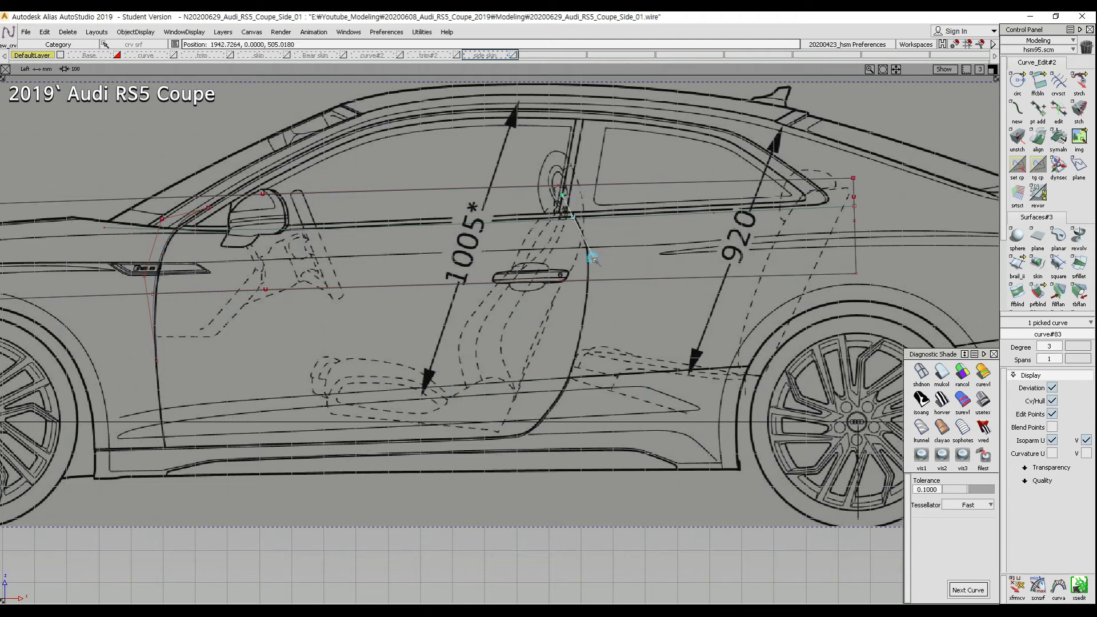
right_click_drag(595, 266, 609, 252, "alt+shift")
middle_click_drag(648, 316, 579, 290, "alt+shift")
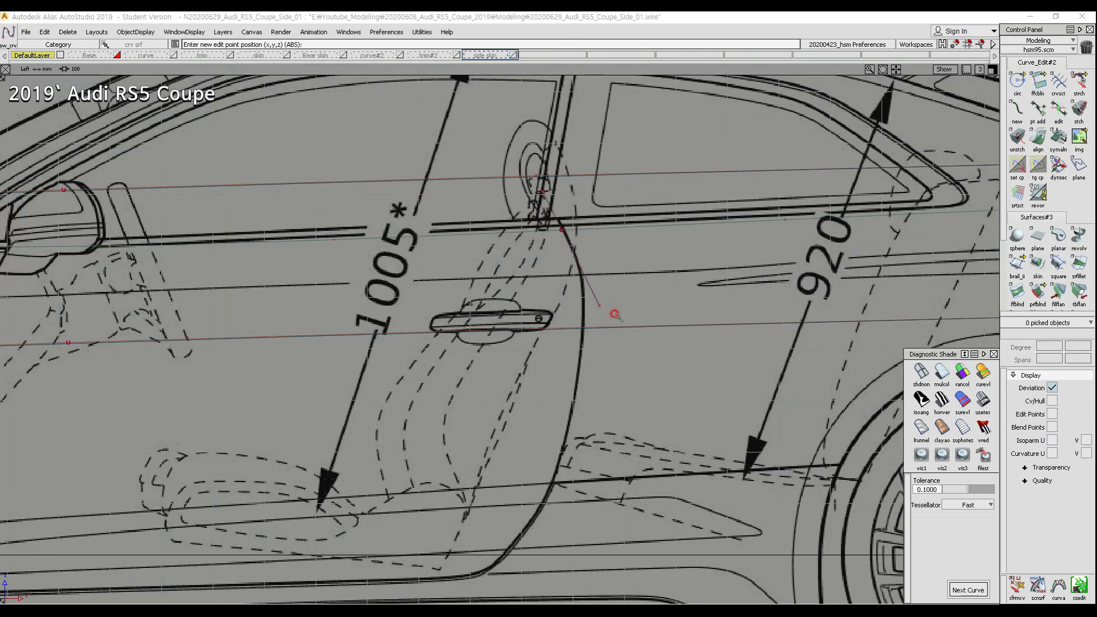
Step: Move the new curve toward the rear door cut line and rotate it about its upper end to align with it
left_click_drag(560, 245, 529, 251, "ctrl+shift")
left_click_drag(526, 213, 586, 272)
middle_click_drag(625, 302, 625, 263, "ctrl+shift")
middle_click_drag(622, 251, 629, 249)
mouse_move(609, 245)
left_mouse_down("ctrl+shift")
mouse_move(609, 224)
mouse_move(596, 248)
left_mouse_up("ctrl+shift")
left_click_drag(597, 248, 577, 263)
right_click_drag(627, 215, 640, 203, "alt+shift")
middle_click_drag(710, 228, 737, 231, "ctrl+shift")
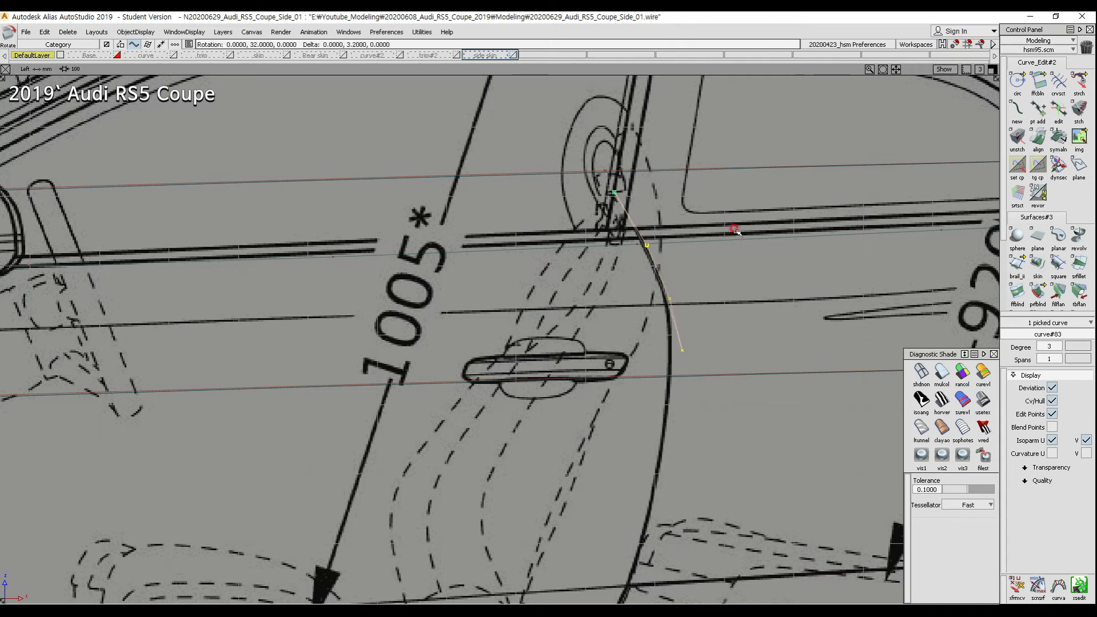
Step: Adjust the rear door curve's CVs in the side view so it follows the blueprint cut line
left_click_drag(695, 229, 695, 249, "ctrl+shift")
left_click_drag(609, 271, 720, 287)
middle_click_drag(719, 287, 699, 272, "ctrl+shift")
left_click_drag(687, 286, 687, 310, "ctrl+shift")
middle_click_drag(700, 350, 671, 327, "ctrl+shift")
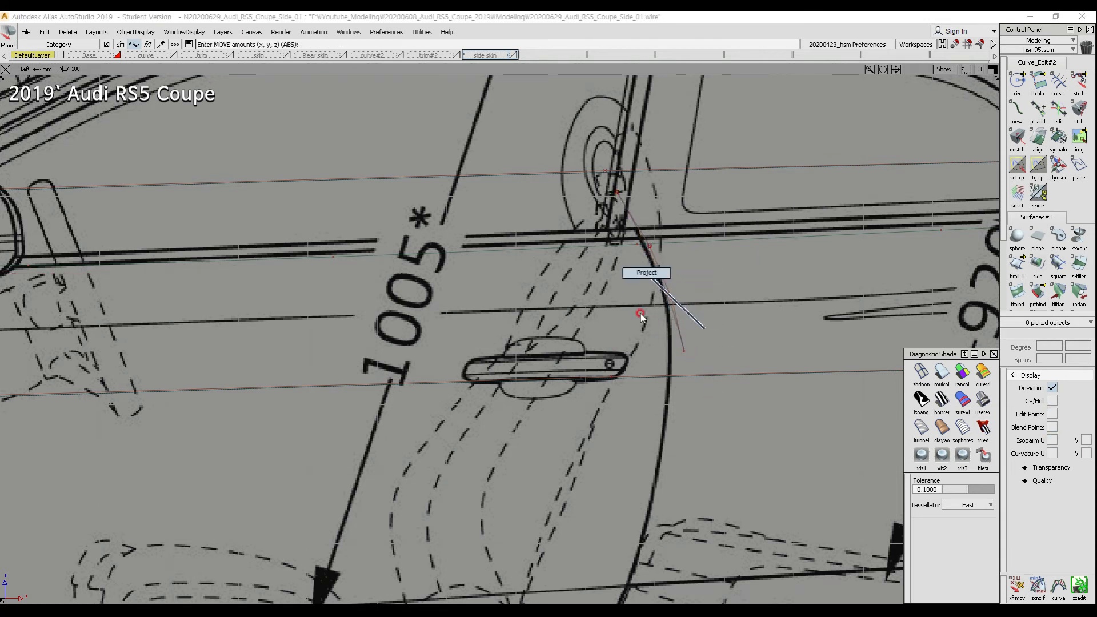
Step: Project the rear door curve onto the birail surface and compare the result with the top and front blueprints
left_click_drag(605, 423, 626, 343)
left_click_drag(618, 298, 663, 269)
left_click(675, 302)
right_click_drag(718, 246, 719, 294, "ctrl+shift")
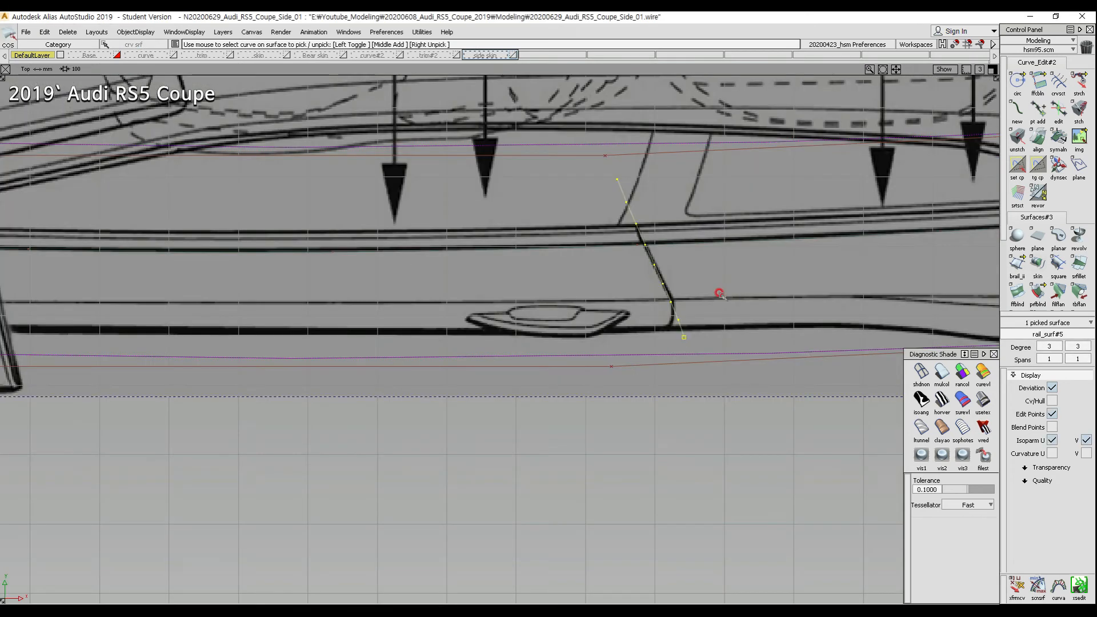
right_click_drag(604, 263, 639, 300, "ctrl+shift")
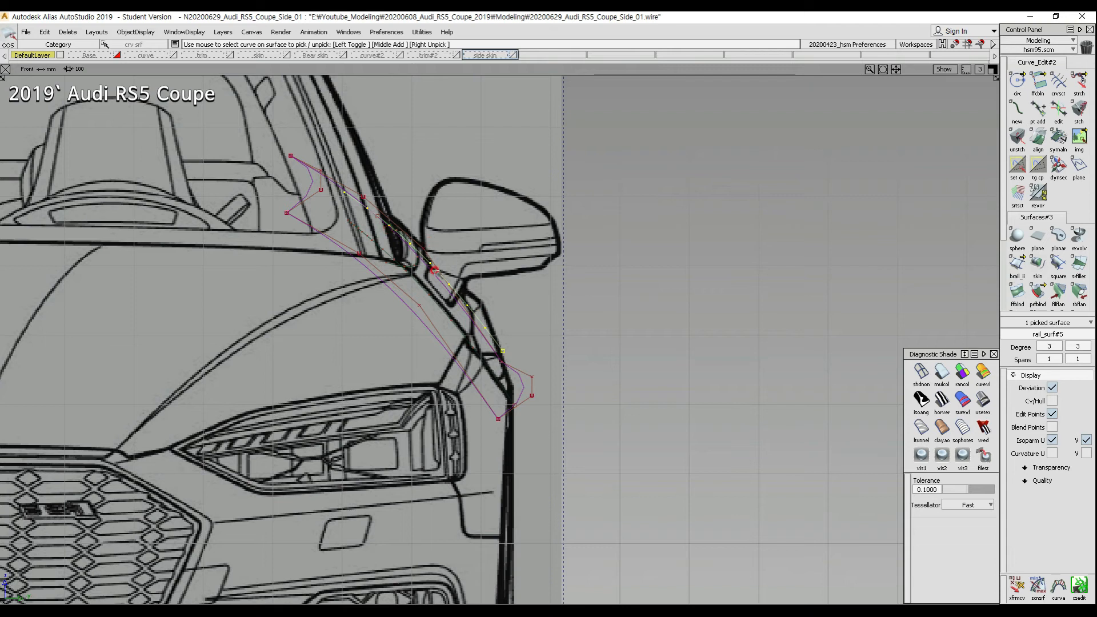
left_click_drag(465, 298, 461, 231, "ctrl+shift")
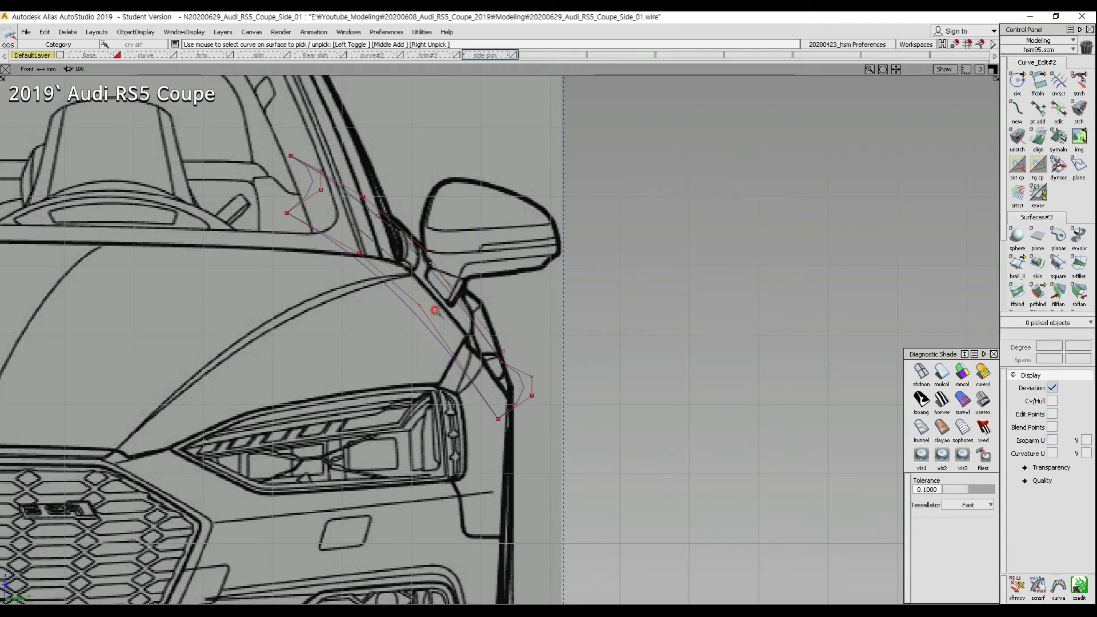
Step: Check the projected rear door curve against the top and rear blueprints and inspect it in perspective and side view
right_click_drag(436, 308, 529, 179, "ctrl+shift")
right_click_drag(573, 221, 589, 266, "ctrl+shift")
right_click_drag(635, 357, 622, 346, "alt+shift")
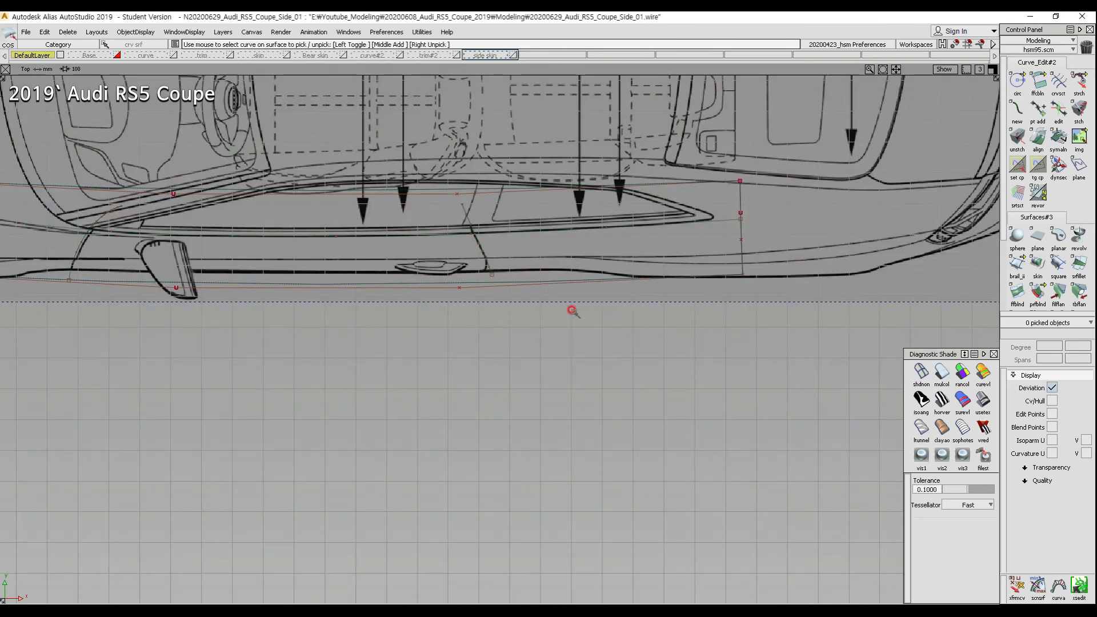
right_click_drag(638, 278, 637, 337, "ctrl+shift")
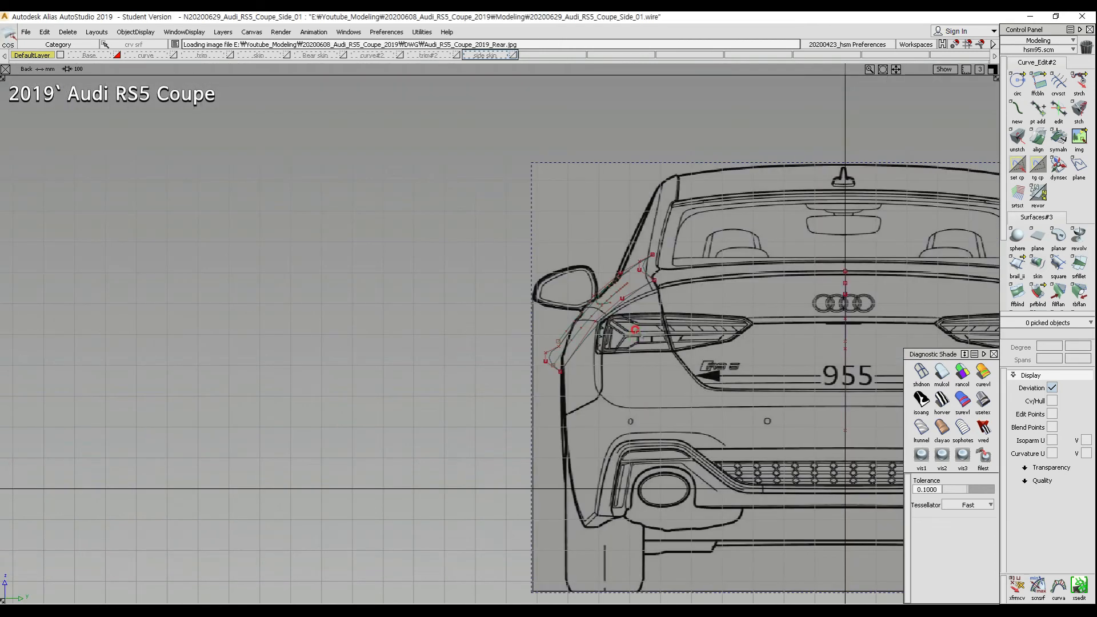
mouse_move(609, 276)
right_mouse_down("alt+shift")
mouse_move(670, 260)
mouse_move(588, 303)
right_mouse_up("alt+shift")
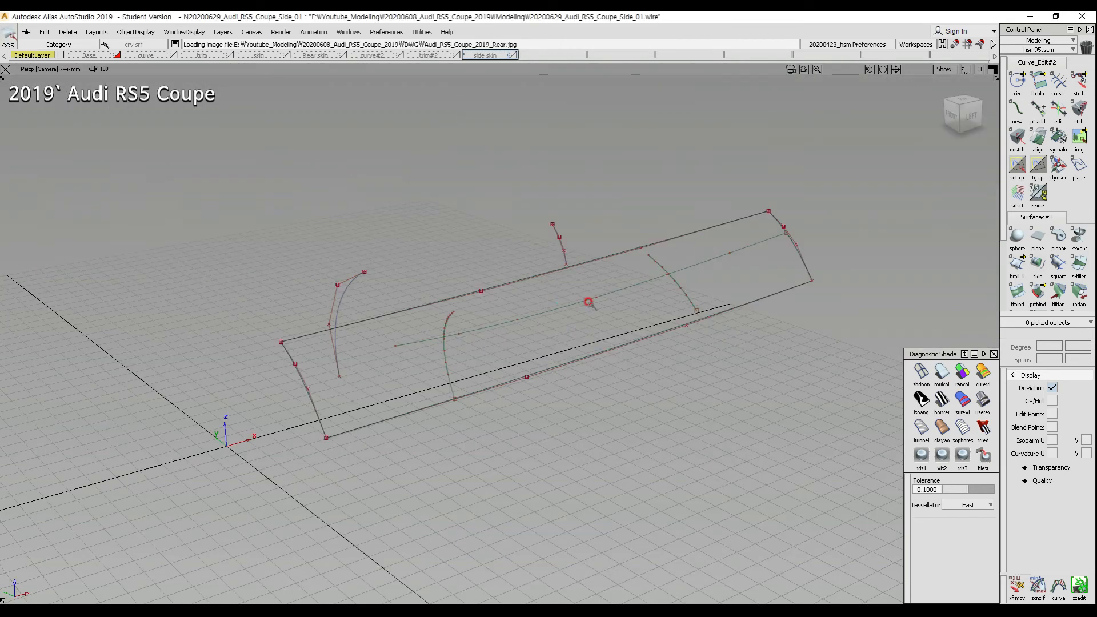
left_click_drag(696, 285, 678, 311)
mouse_move(609, 229)
right_mouse_down("ctrl+shift")
mouse_move(627, 335)
mouse_move(657, 320)
right_mouse_up("ctrl+shift")
left_click(646, 281)
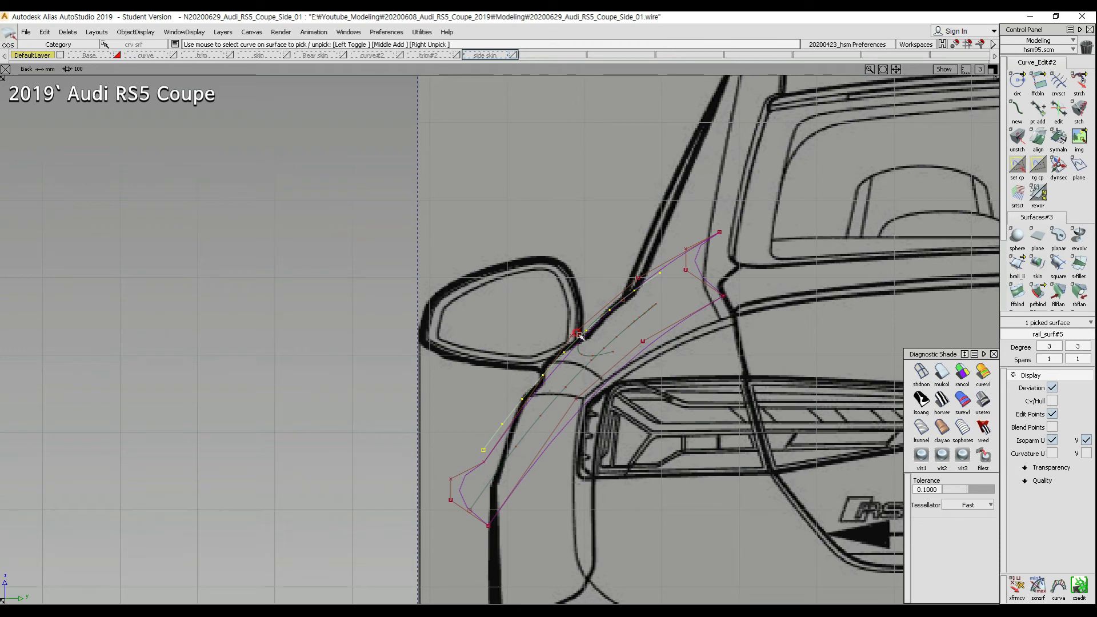
right_click_drag(600, 285, 502, 289, "ctrl+shift")
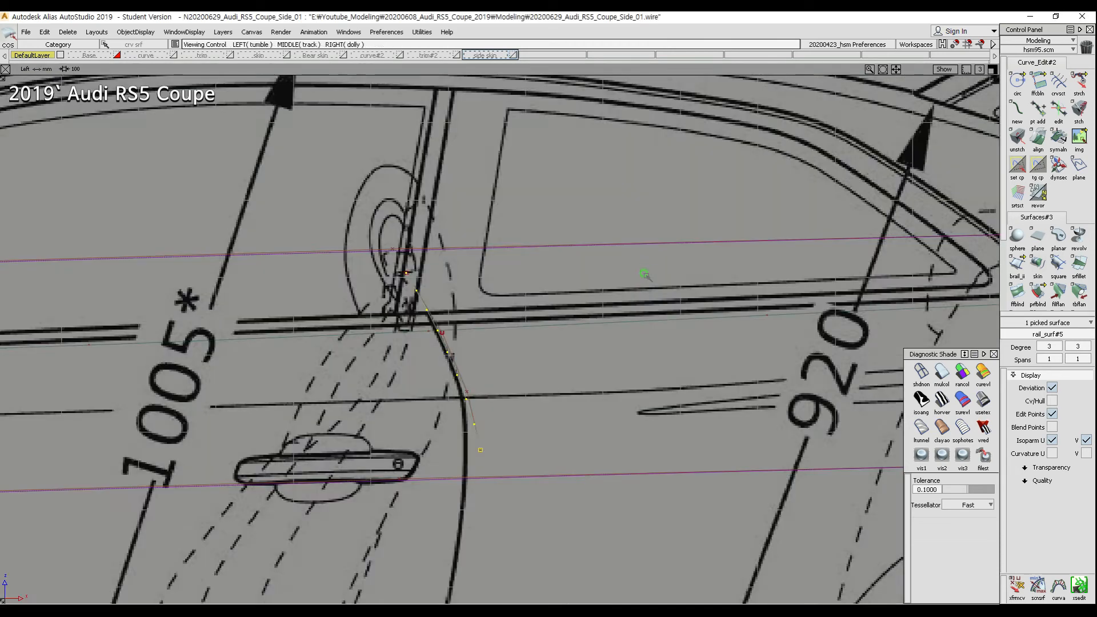
Step: Inspect the birail surface's highlight flow with horizontal black-and-white stripe shading in the side and perspective views
right_click_drag(649, 276, 539, 348, "alt+shift")
middle_click_drag(336, 288, 719, 244, "alt+shift")
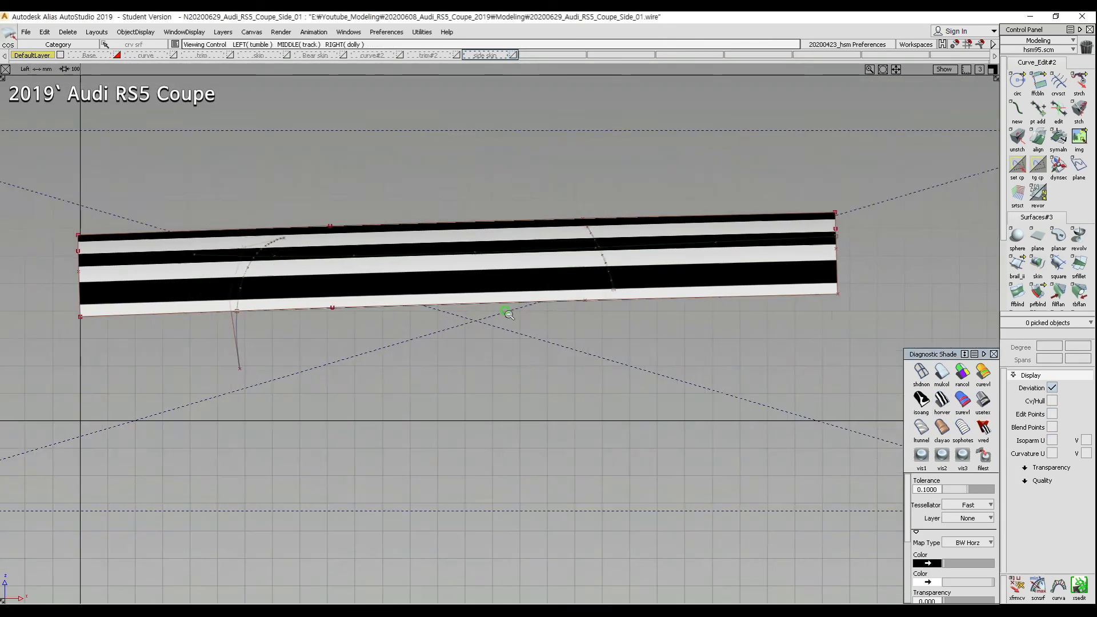
right_click_drag(507, 314, 477, 343, "alt+shift")
middle_click_drag(491, 360, 527, 330, "alt+shift")
right_click_drag(526, 331, 666, 200, "ctrl+shift")
mouse_move(666, 200)
left_mouse_down("alt+shift")
mouse_move(563, 330)
mouse_move(462, 316)
mouse_move(477, 258)
mouse_move(620, 240)
left_mouse_up("alt+shift")
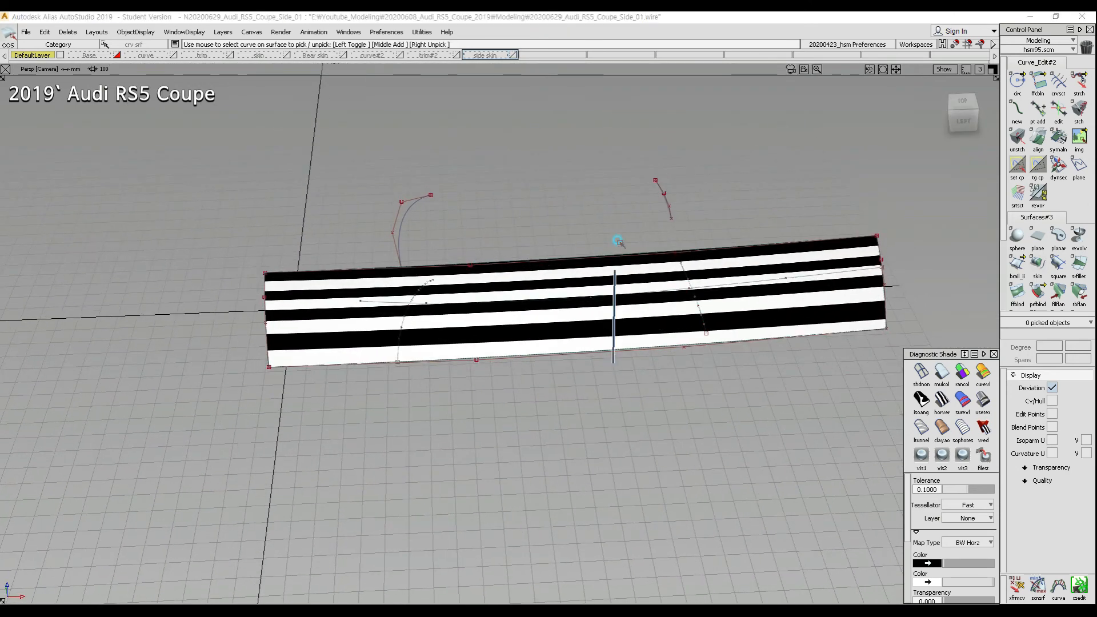
Step: Move the two original door cut curves away from the body in the top view and assign them to another layer
left_click_drag(328, 156, 692, 204)
right_click_drag(708, 155, 713, 206, "ctrl+shift")
mouse_move(680, 257)
right_mouse_down("alt+shift")
mouse_move(596, 343)
mouse_move(590, 336)
right_mouse_up("alt+shift")
middle_click_drag(589, 336, 594, 262, "alt+shift")
left_click_drag(594, 261, 640, 214, "ctrl+shift")
right_click_drag(688, 161, 658, 451)
left_click(421, 45)
left_click(435, 56)
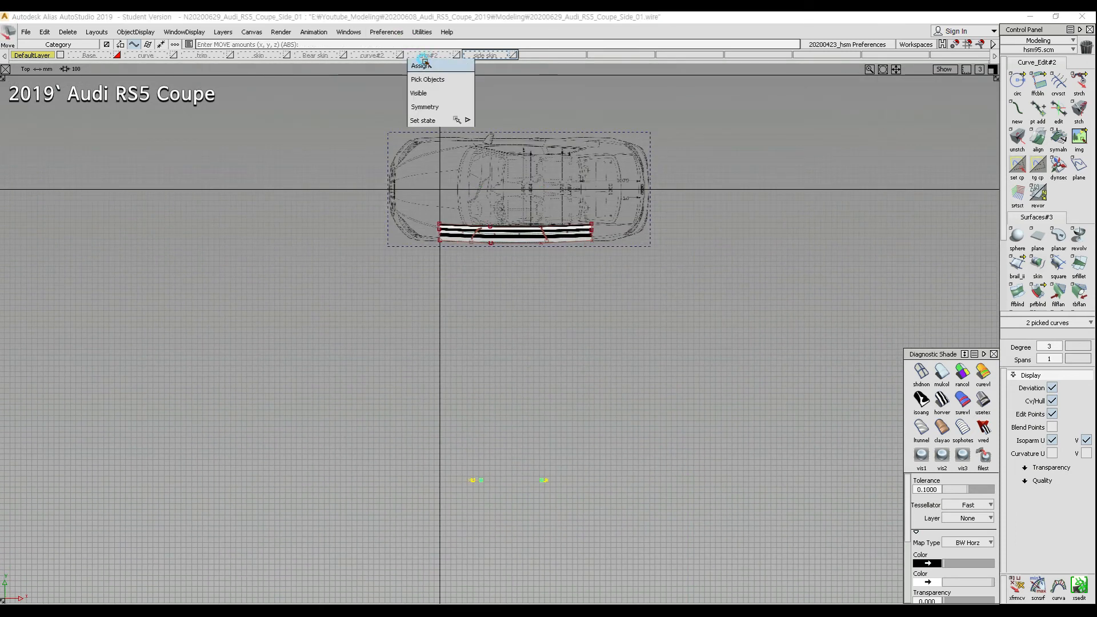
left_click(424, 63)
Step: Check the birail surface in multi-color shading, and return to an unshaded side view over the blueprint
mouse_move(517, 229)
right_mouse_down("alt+shift")
mouse_move(558, 171)
mouse_move(627, 211)
right_mouse_up("alt+shift")
mouse_move(627, 210)
left_mouse_down("alt+shift")
mouse_move(661, 147)
mouse_move(682, 151)
left_mouse_up("alt+shift")
mouse_move(720, 401)
left_mouse_down("ctrl+shift")
mouse_move(720, 305)
mouse_move(602, 349)
mouse_move(413, 337)
left_mouse_up("ctrl+shift")
left_click(921, 372)
left_click(941, 372)
right_click_drag(617, 320, 684, 316, "ctrl+shift")
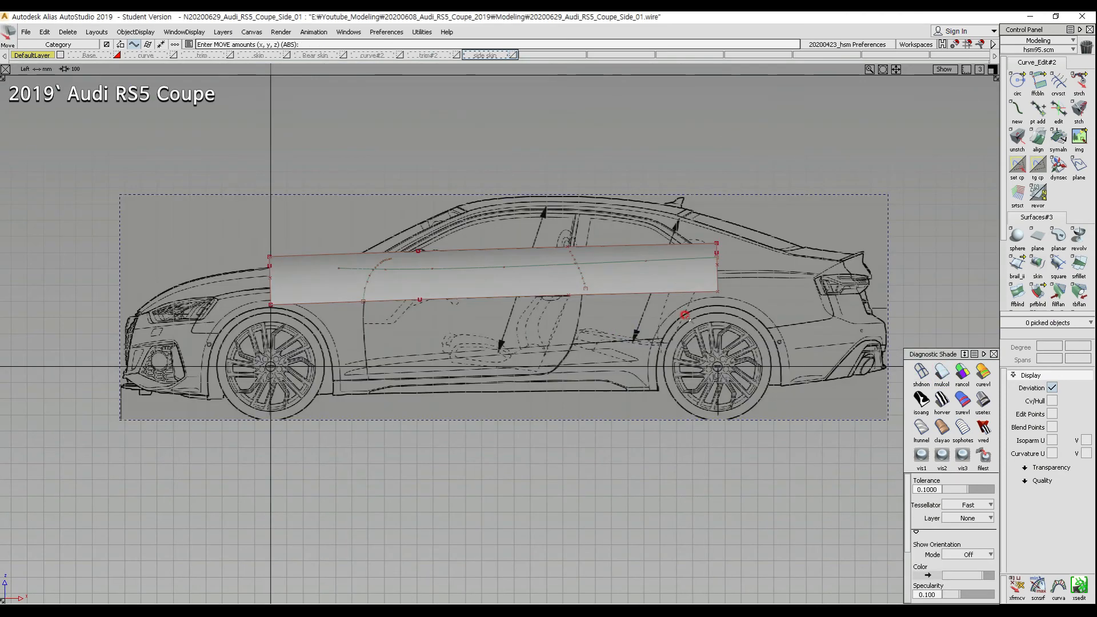
left_click(921, 372)
right_click_drag(477, 360, 521, 330, "alt+shift")
middle_click_drag(521, 330, 543, 318, "alt+shift")
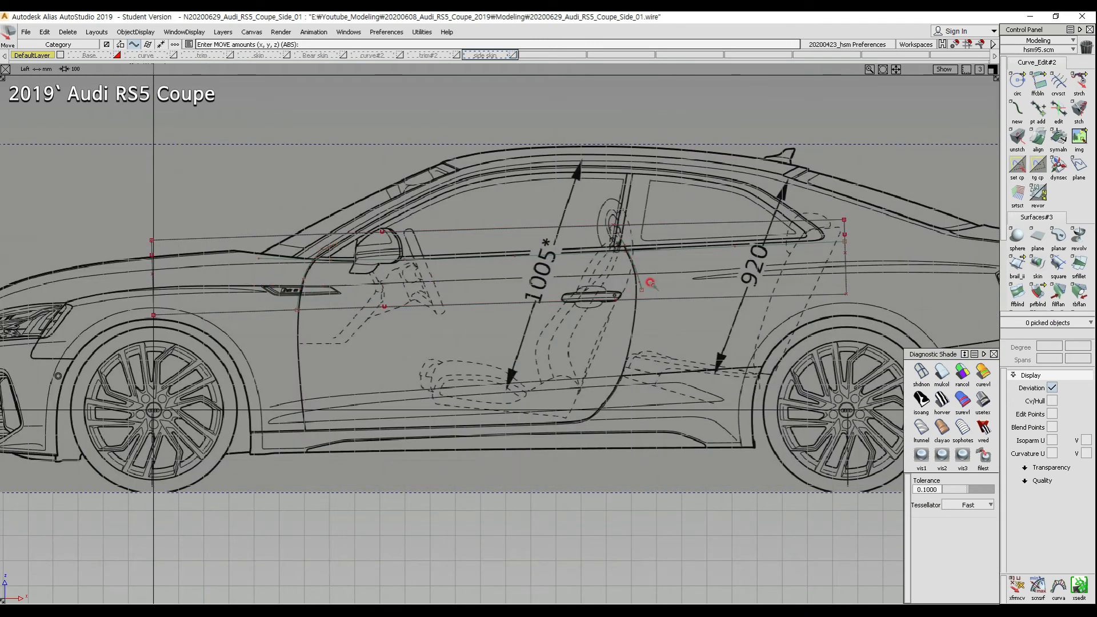
middle_click_drag(311, 266, 295, 276, "ctrl+shift")
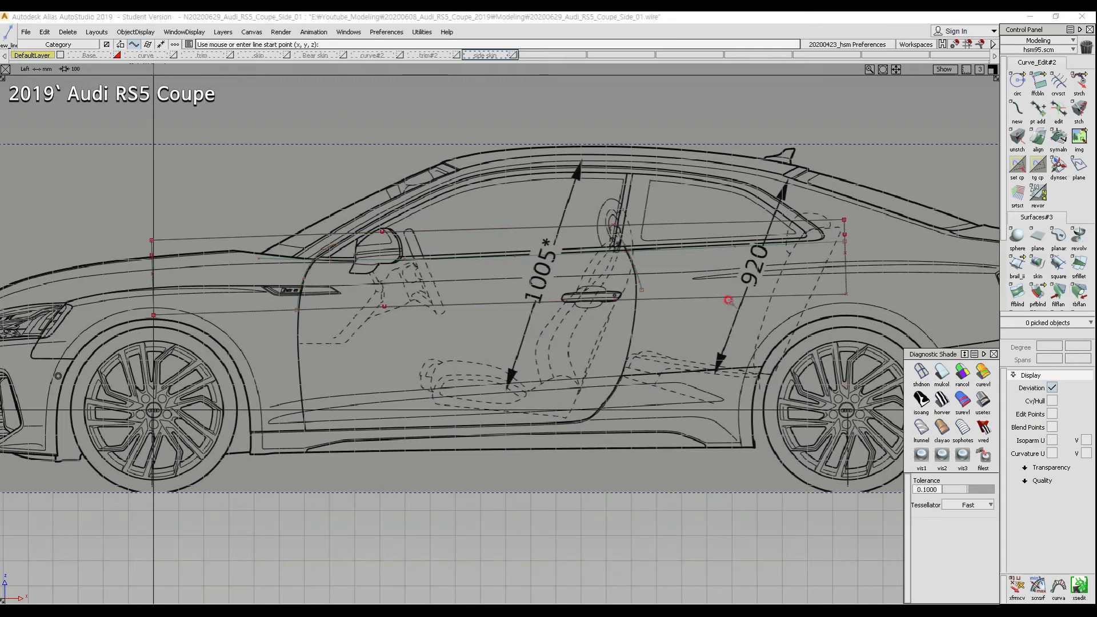
left_click(705, 274)
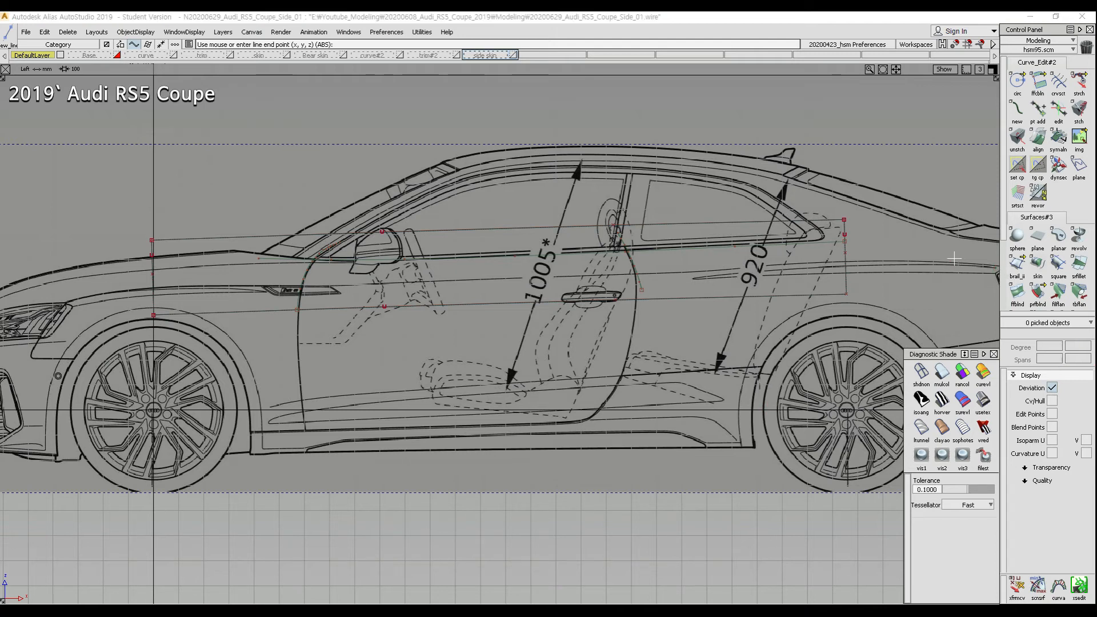
left_click(953, 258)
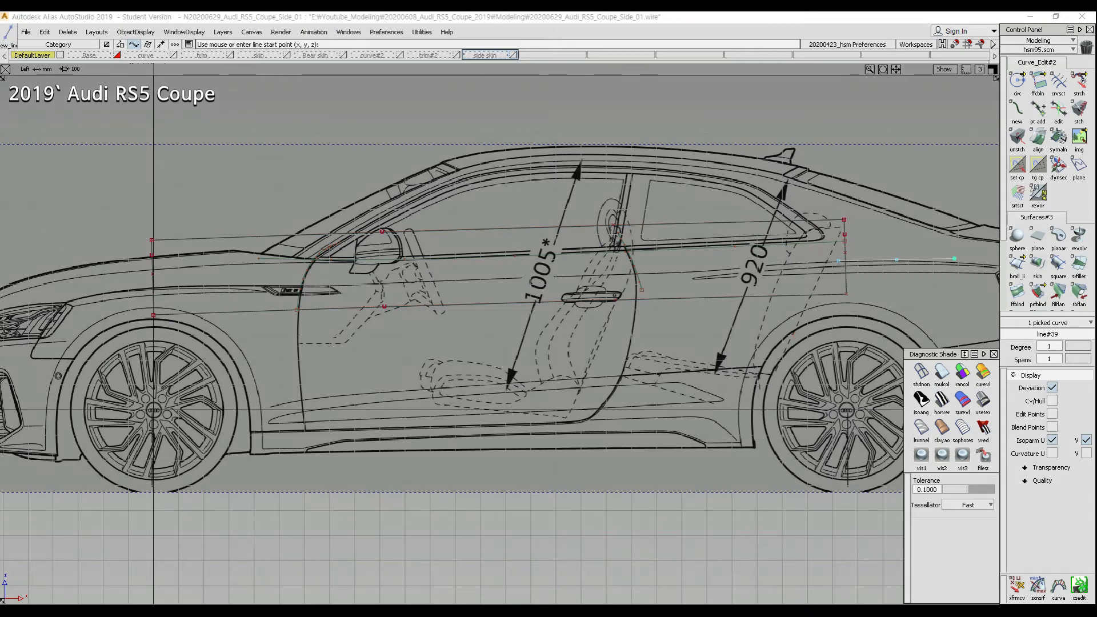
mouse_move(700, 273)
left_mouse_down()
mouse_move(940, 260)
mouse_move(710, 278)
left_mouse_up()
left_click_drag(104, 296, 316, 288)
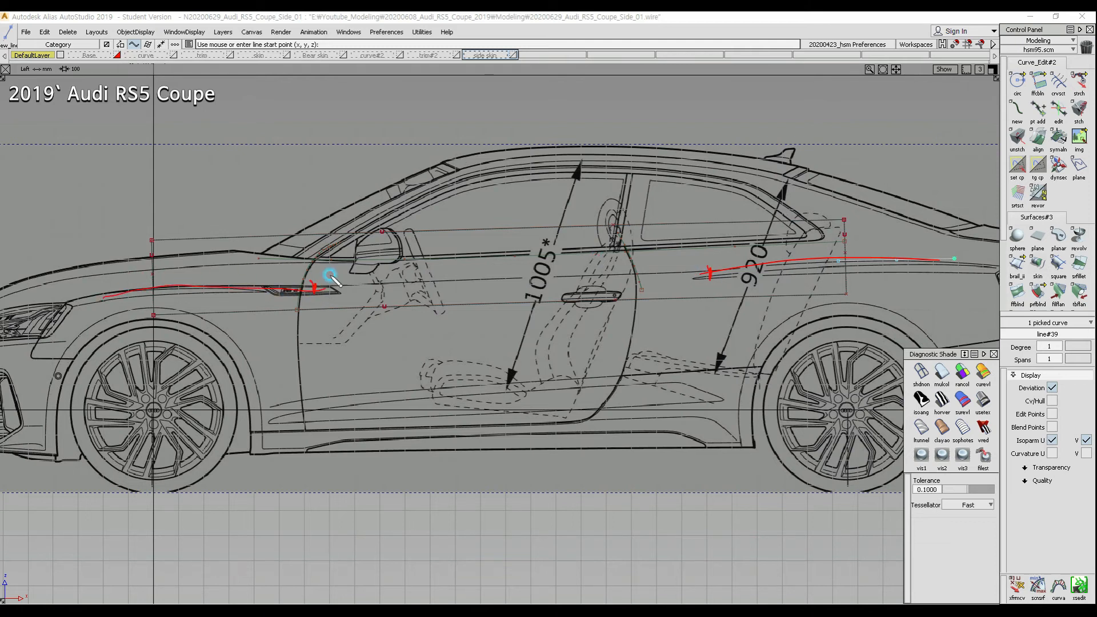
mouse_move(447, 284)
left_mouse_down()
mouse_move(702, 280)
mouse_move(502, 298)
mouse_move(299, 290)
mouse_move(717, 271)
left_mouse_up()
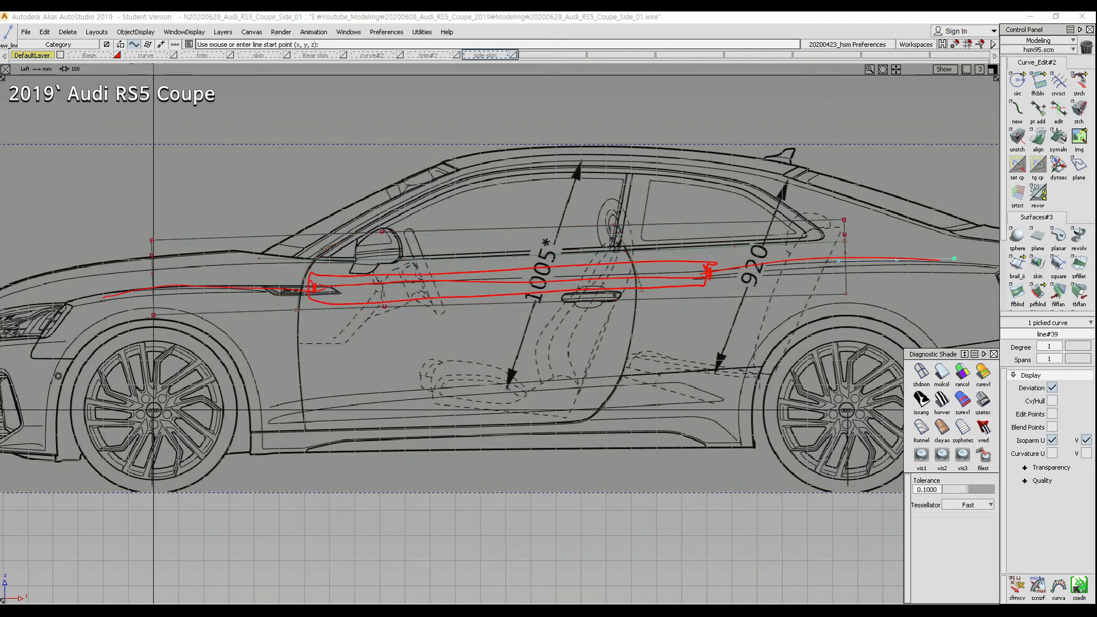
key("Escape")
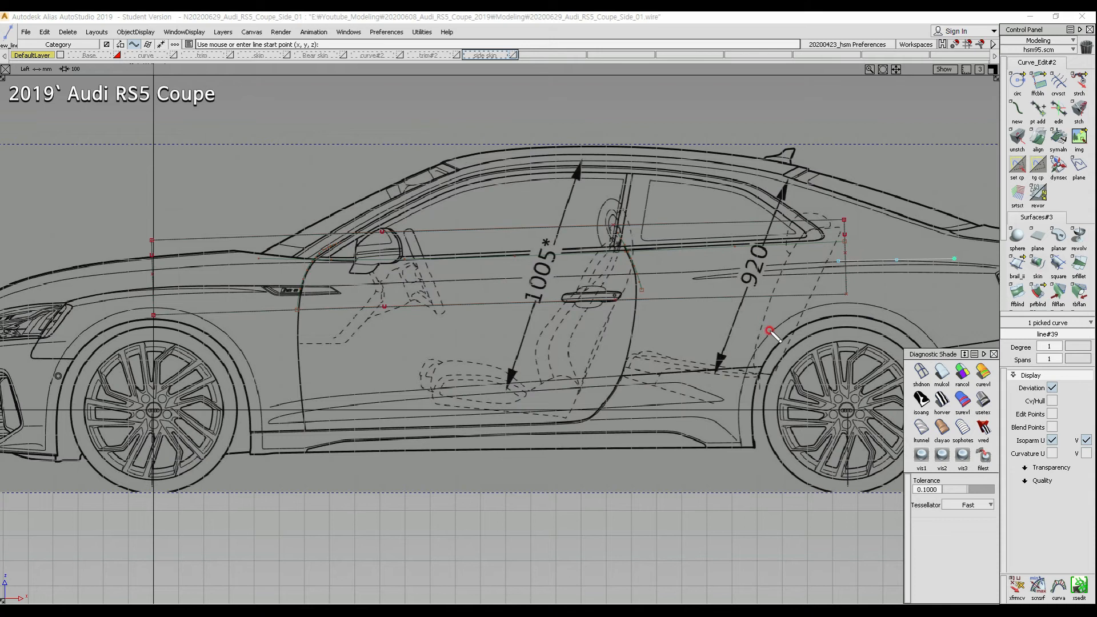
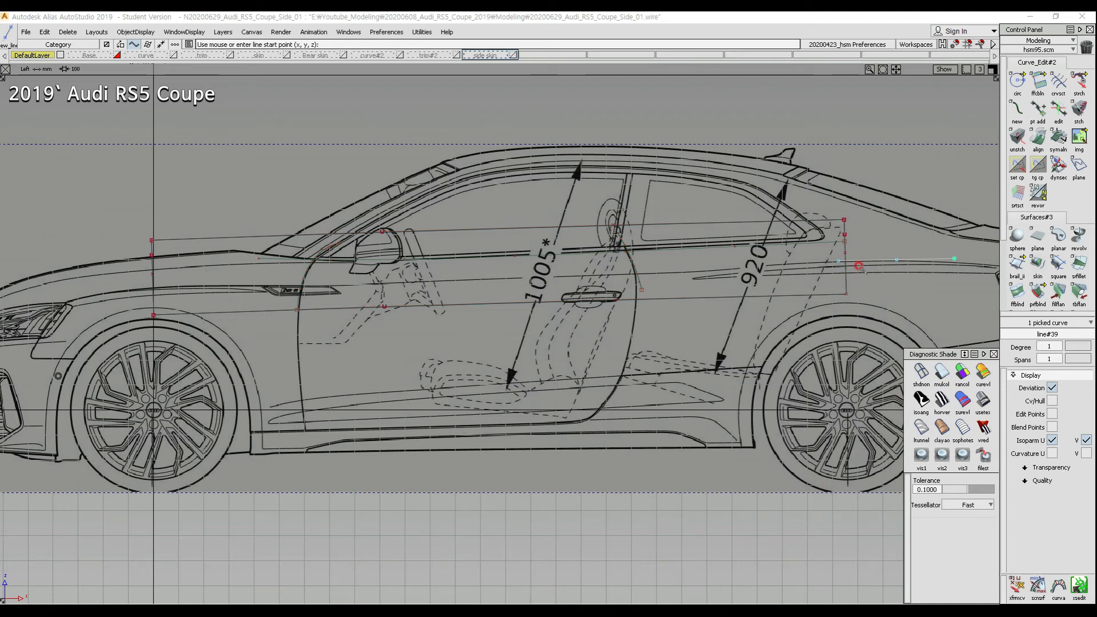
left_click(868, 295)
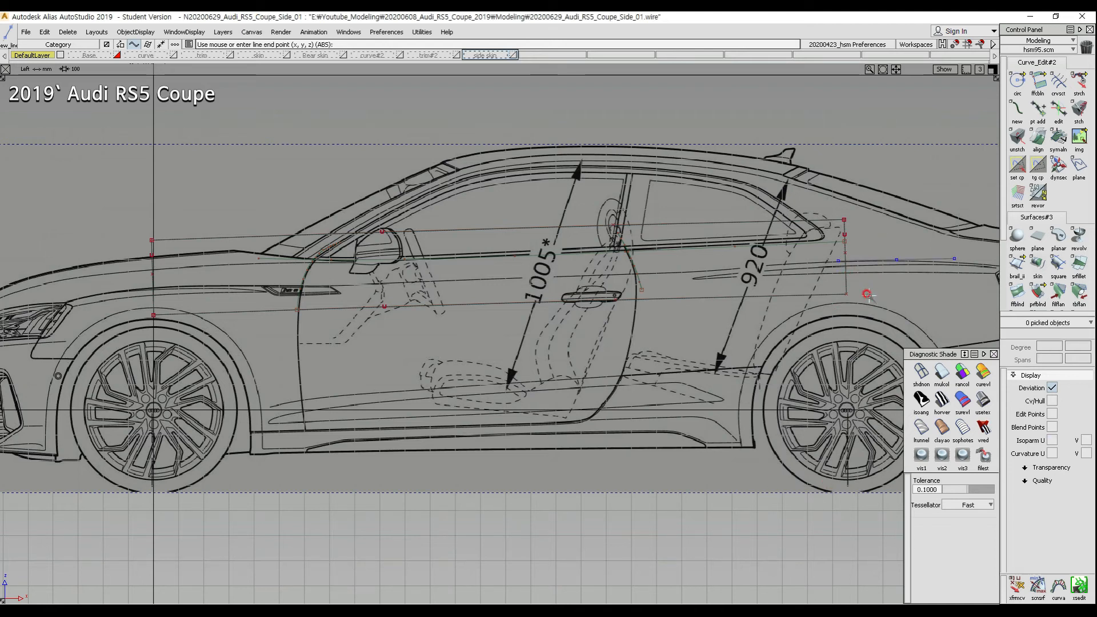
left_click_drag(864, 233, 893, 303)
key("Delete")
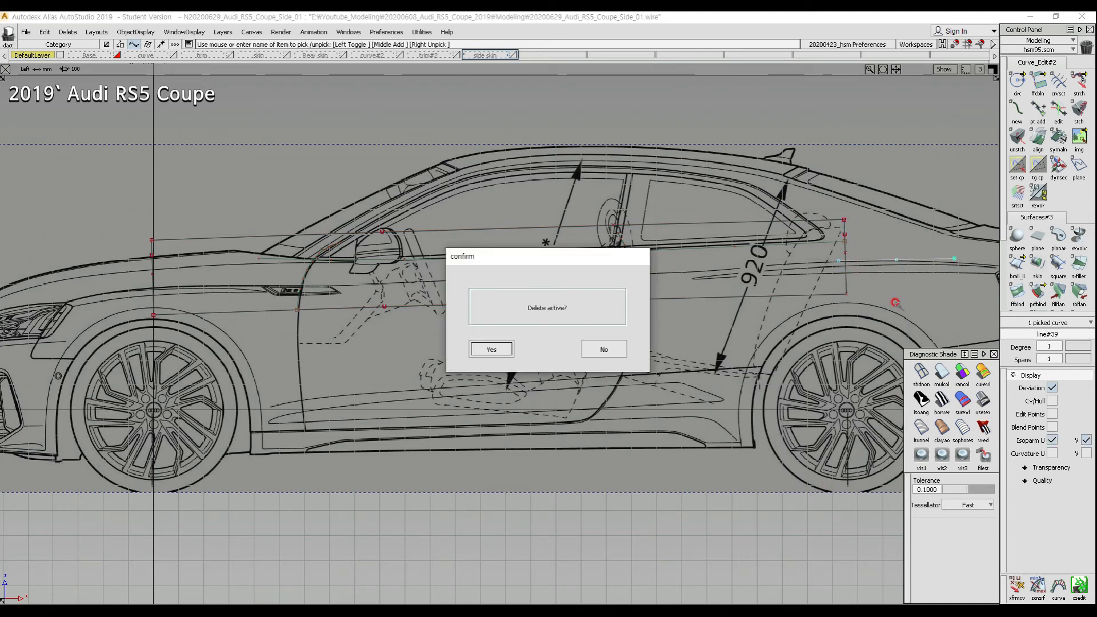
key("Return")
Step: Draw a degree 3 curve in the side view from the front fender vent across the door to the rear quarter character line
left_click_drag(336, 281, 299, 283, "ctrl+shift")
left_click(290, 287)
left_click(780, 270)
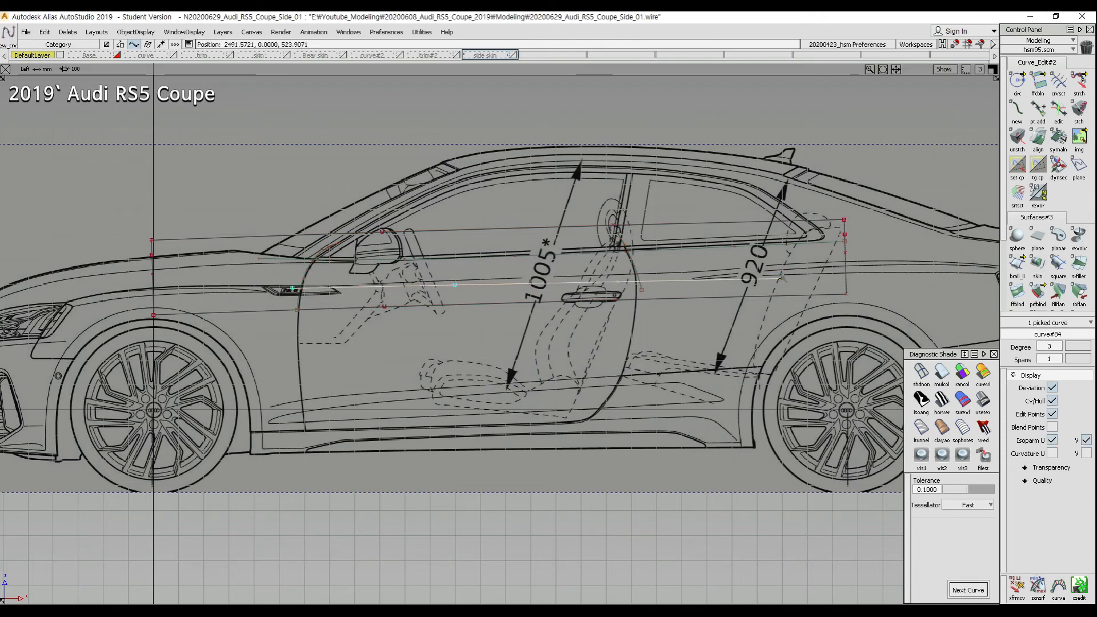
right_click_drag(679, 337, 666, 298, "alt+shift")
middle_click_drag(571, 294, 595, 296, "alt+shift")
Step: Adjust the new curve's middle and end CVs in the side view to fit the fender vent and rear character line
left_click_drag(480, 287, 443, 286, "ctrl+shift")
mouse_move(357, 273)
left_mouse_down()
mouse_move(492, 307)
mouse_move(740, 320)
left_mouse_up()
middle_click_drag(651, 355, 632, 384, "ctrl+shift")
right_click_drag(633, 384, 632, 379)
left_click_drag(220, 300, 267, 348, "ctrl+shift")
middle_click_drag(320, 346, 325, 373, "ctrl+shift")
right_click_drag(324, 373, 323, 367)
middle_click_drag(865, 332, 607, 343, "alt+shift")
left_click_drag(649, 270, 698, 312, "ctrl+shift")
middle_click_drag(686, 350, 680, 379, "ctrl+shift")
right_click_drag(688, 345, 689, 342)
middle_click_drag(252, 341, 444, 349, "alt+shift")
Step: Project the new character line curve onto the birail surface along the Y vector (0, 1, 0)
left_click_drag(413, 366, 414, 304, "ctrl+shift")
right_click_drag(453, 369, 411, 397, "ctrl+shift")
left_click(401, 336)
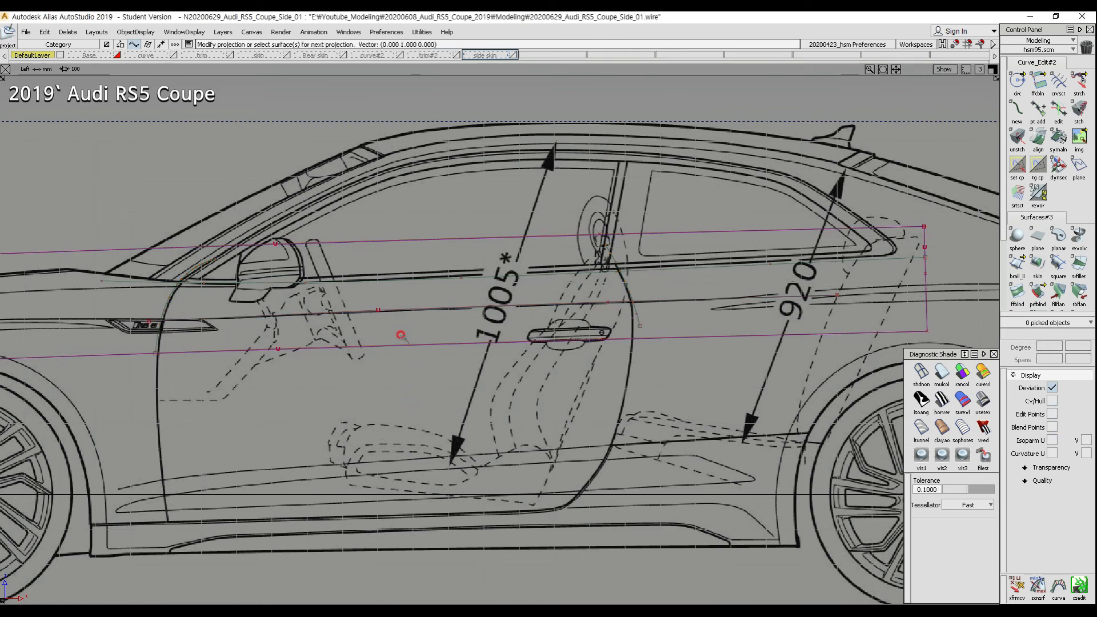
left_click_drag(465, 355, 450, 295, "ctrl+shift")
right_click_drag(448, 295, 452, 321, "ctrl+shift")
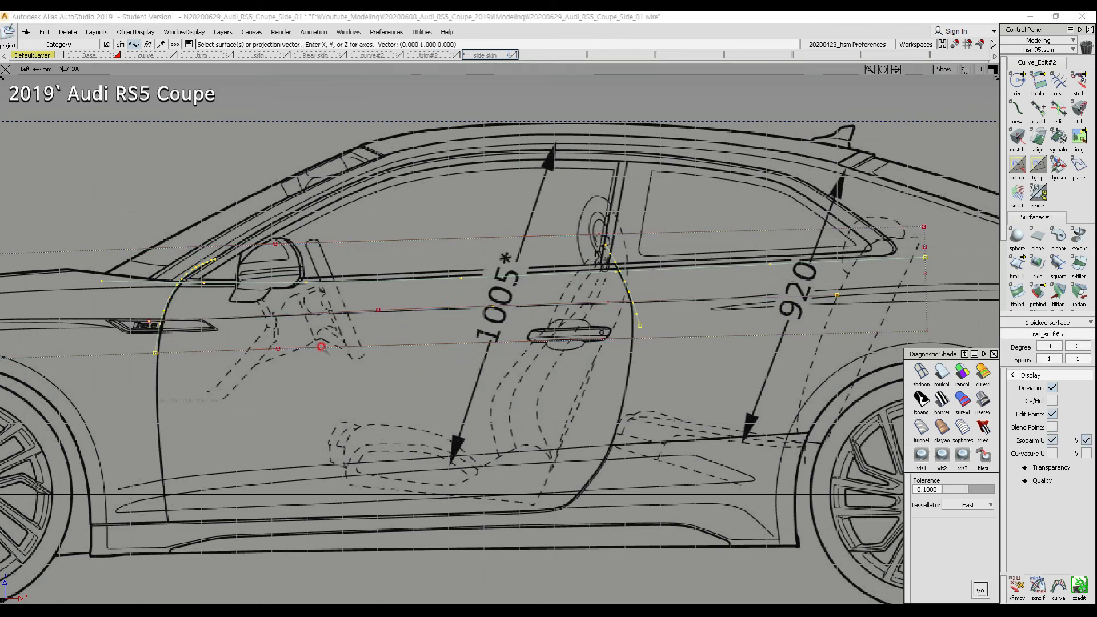
left_click_drag(321, 346, 333, 296, "ctrl+shift")
left_click_drag(385, 337, 399, 321, "ctrl+shift")
Step: Move the original character line curve away from the body in the top view and assign it to another layer
left_click(409, 308)
right_click_drag(472, 271, 417, 441, "ctrl+shift")
middle_click_drag(539, 317, 554, 288, "alt+shift")
right_click_drag(583, 179, 646, 560)
left_click_drag(444, 56, 440, 65)
Step: Inspect the projected character line on the birail surface in perspective and against the side blueprint
right_click_drag(416, 338, 565, 233, "ctrl+shift")
right_click_drag(513, 330, 535, 361, "alt+shift")
left_click_drag(537, 357, 550, 279, "ctrl+shift")
middle_click_drag(549, 279, 560, 337)
left_click_drag(588, 337, 665, 337, "alt+shift")
right_click_drag(587, 360, 663, 363, "ctrl+shift")
middle_click_drag(473, 388, 481, 363, "alt+shift")
right_click_drag(468, 363, 634, 340, "alt+shift")
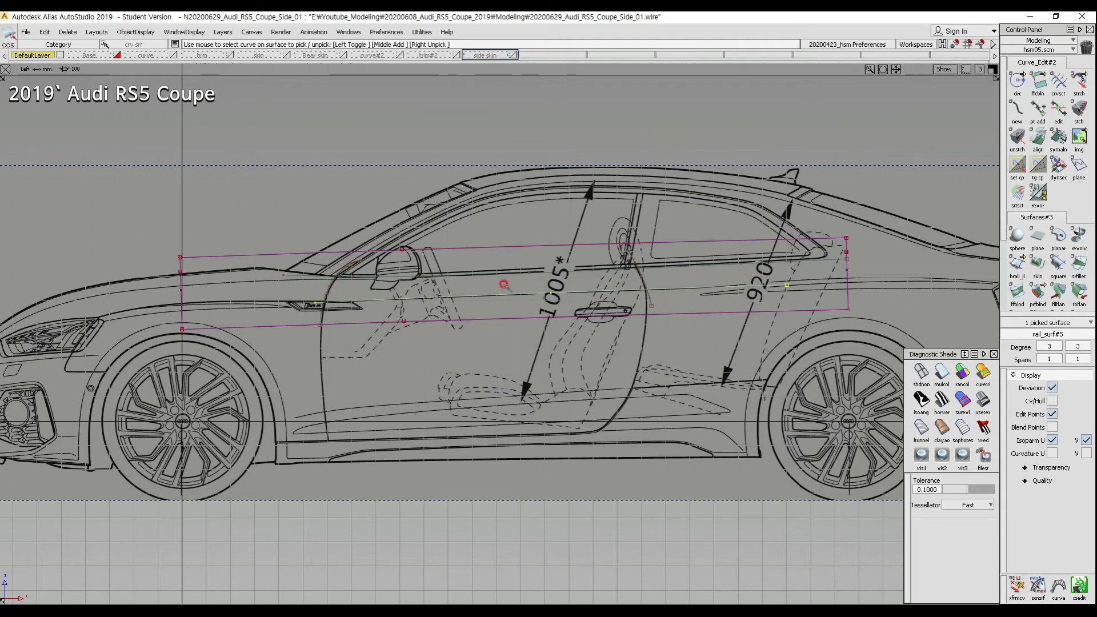
Step: Compare the projected character line with the body side in the top blueprint, from the front fender to the rear quarter
right_click_drag(559, 262, 553, 317, "ctrl+shift")
middle_click_drag(535, 284, 497, 337, "alt+shift")
right_click_drag(497, 337, 488, 276, "alt+shift")
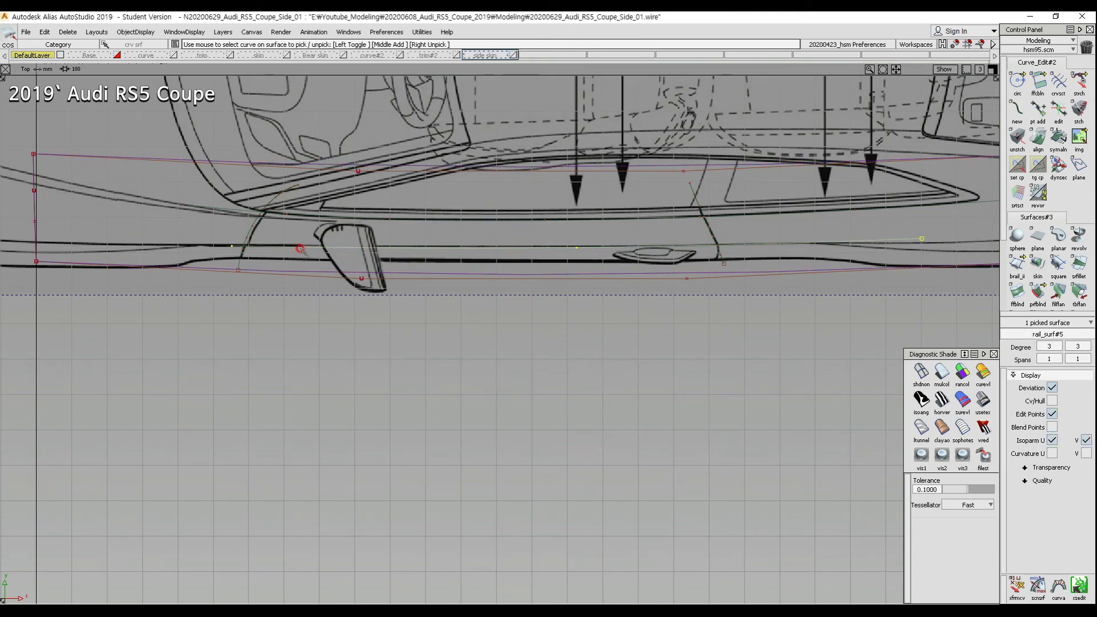
middle_click_drag(916, 241, 656, 281, "alt+shift")
middle_click_drag(431, 274, 546, 266, "alt+shift")
right_click_drag(565, 274, 548, 282, "alt+shift")
middle_click_drag(337, 337, 376, 341, "alt+shift")
right_click_drag(420, 320, 405, 318, "alt+shift")
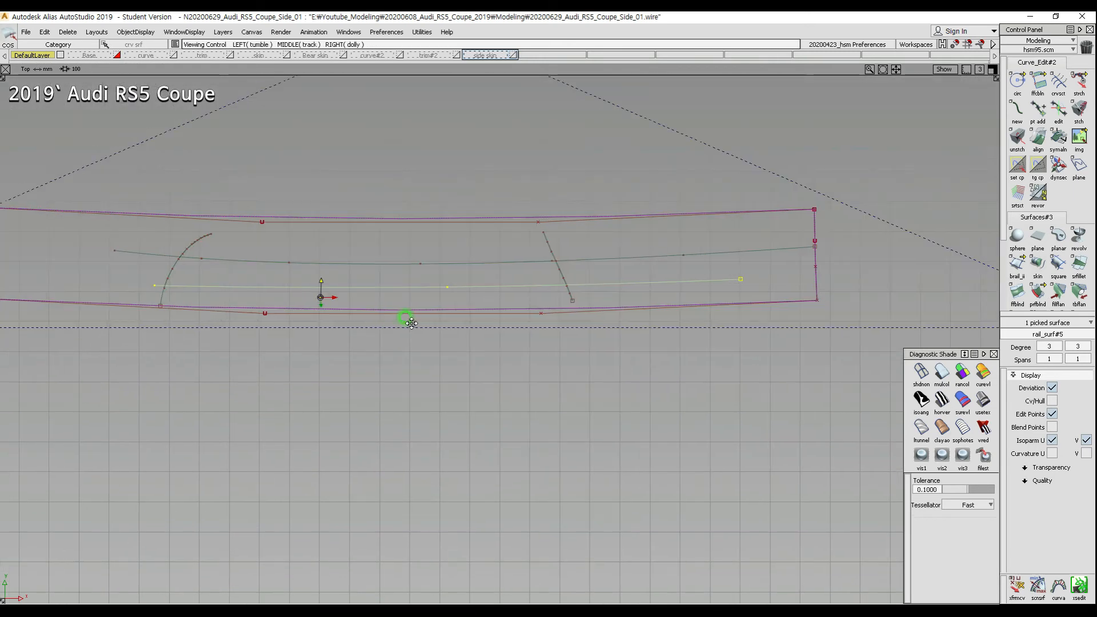
Step: Rotate the birail's two rails and two end profiles slightly in the top view about a pivot on the projected character line
middle_click_drag(411, 324, 471, 324, "alt+shift")
left_click_drag(42, 206, 135, 359)
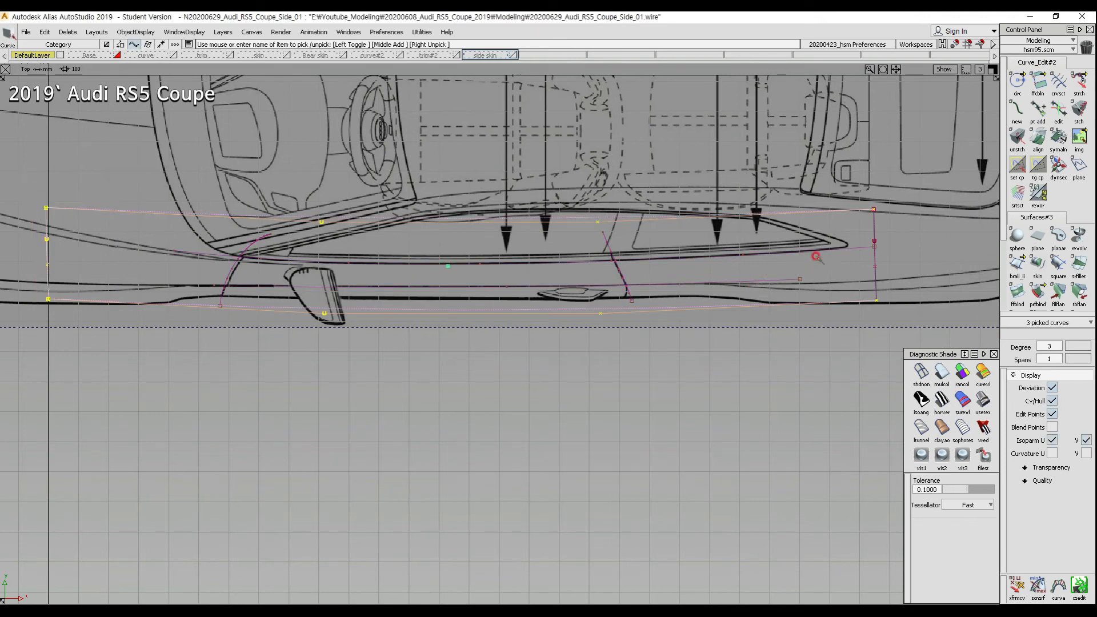
middle_click_drag(351, 333, 416, 264, "ctrl+shift")
mouse_move(418, 281)
left_mouse_down("ctrl+alt")
mouse_move(369, 312)
mouse_move(379, 325)
left_mouse_up("ctrl+alt")
right_click_drag(380, 325, 577, 326, "alt+shift")
right_click_drag(521, 304, 499, 308, "alt+shift")
middle_click_drag(499, 307, 268, 306, "alt+shift")
right_click_drag(606, 371, 519, 375, "alt+shift")
middle_click_drag(680, 377, 682, 401, "ctrl+shift")
right_click_drag(696, 389, 697, 391)
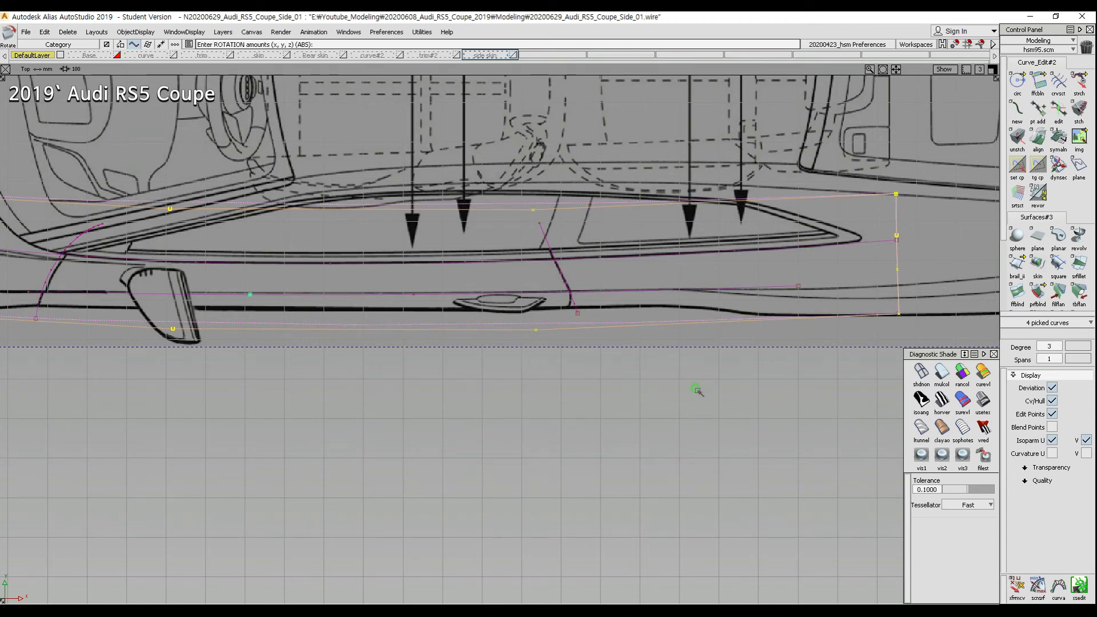
right_click_drag(695, 389, 696, 390)
mouse_move(543, 362)
left_mouse_down("ctrl+shift")
mouse_move(466, 243)
mouse_move(445, 264)
left_mouse_up("ctrl+shift")
left_click(613, 297)
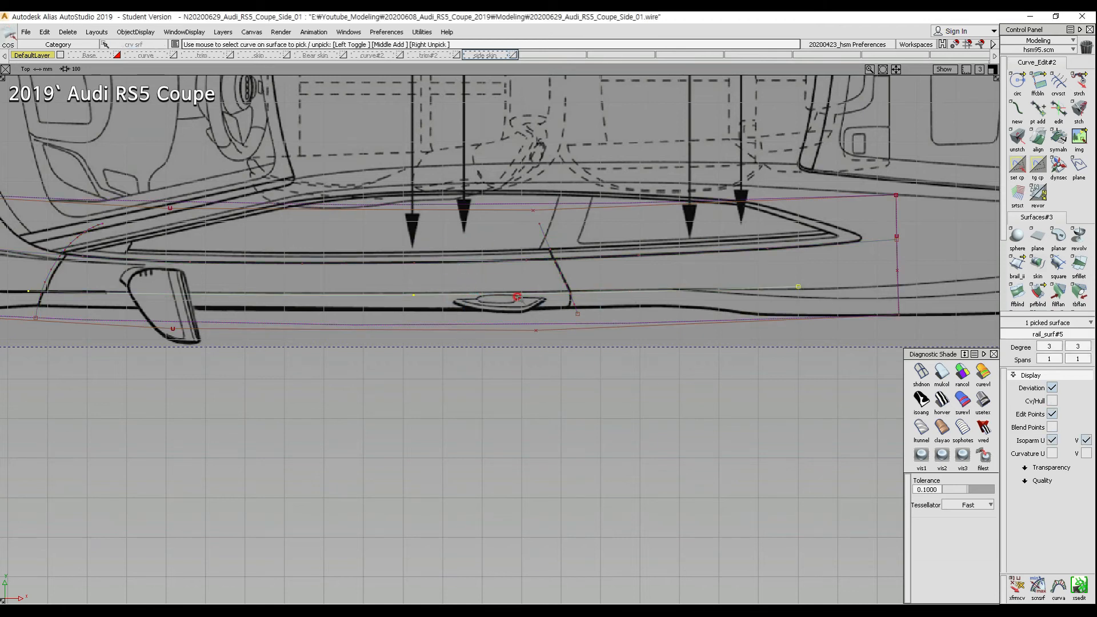
middle_click_drag(124, 271, 150, 293, "alt+shift")
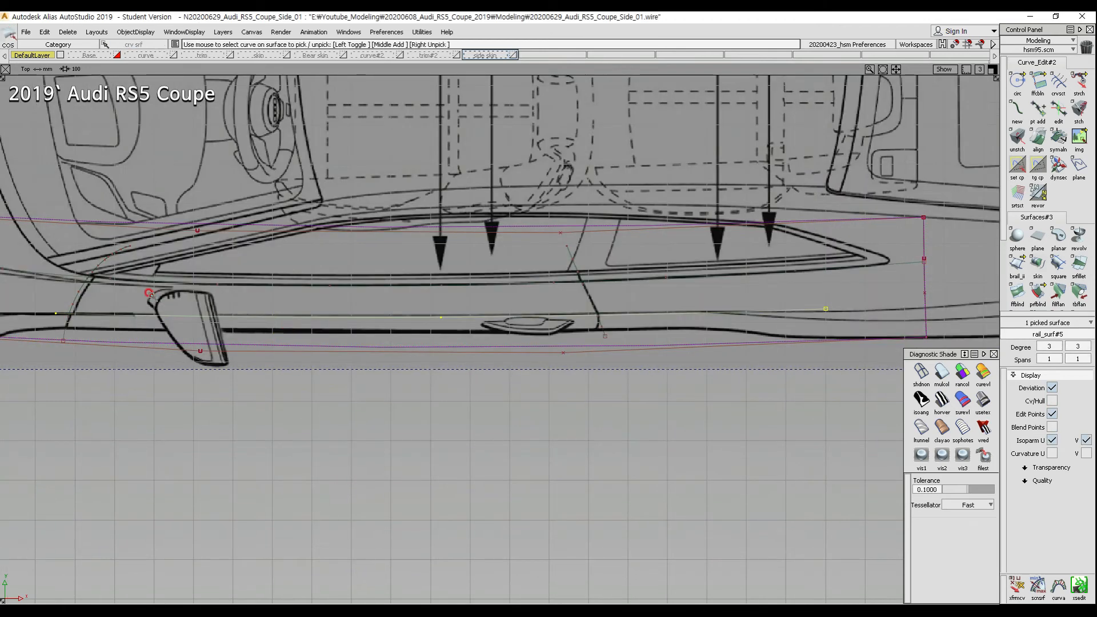
left_click(43, 281)
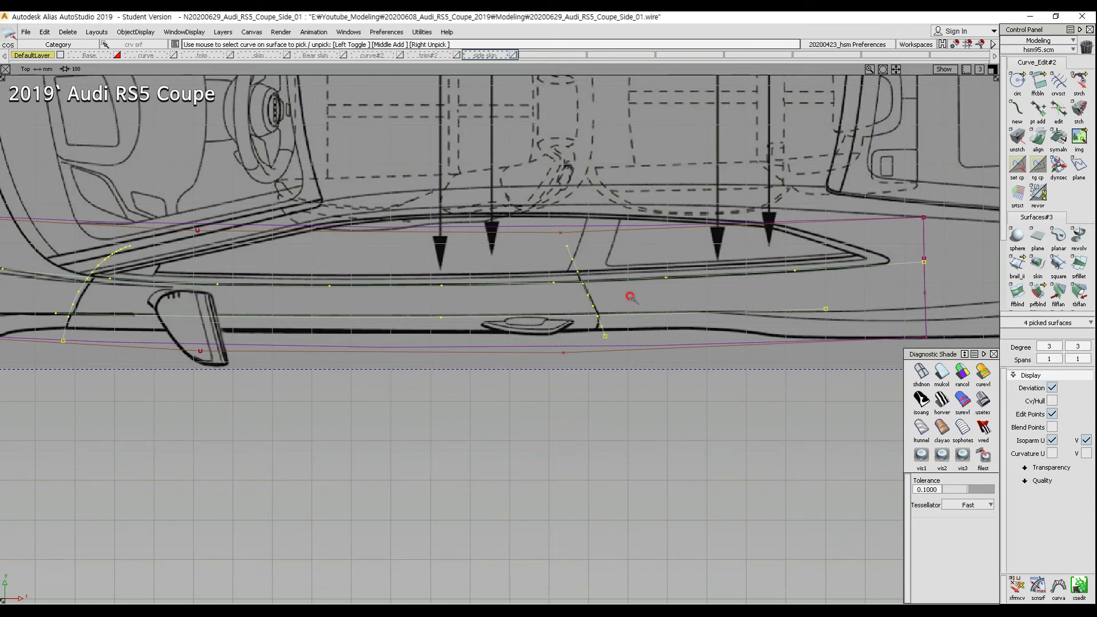
Step: Move the birail's rails and end profiles about 1 mm outward along Y in the front view
mouse_move(401, 321)
right_mouse_down("ctrl+shift")
mouse_move(448, 381)
mouse_move(510, 347)
mouse_move(522, 316)
right_mouse_up("ctrl+shift")
left_click_drag(415, 297, 418, 215, "ctrl+shift")
left_click_drag(418, 215, 336, 172, "ctrl+shift")
left_click_drag(381, 151, 411, 172)
left_click_drag(413, 179, 450, 208)
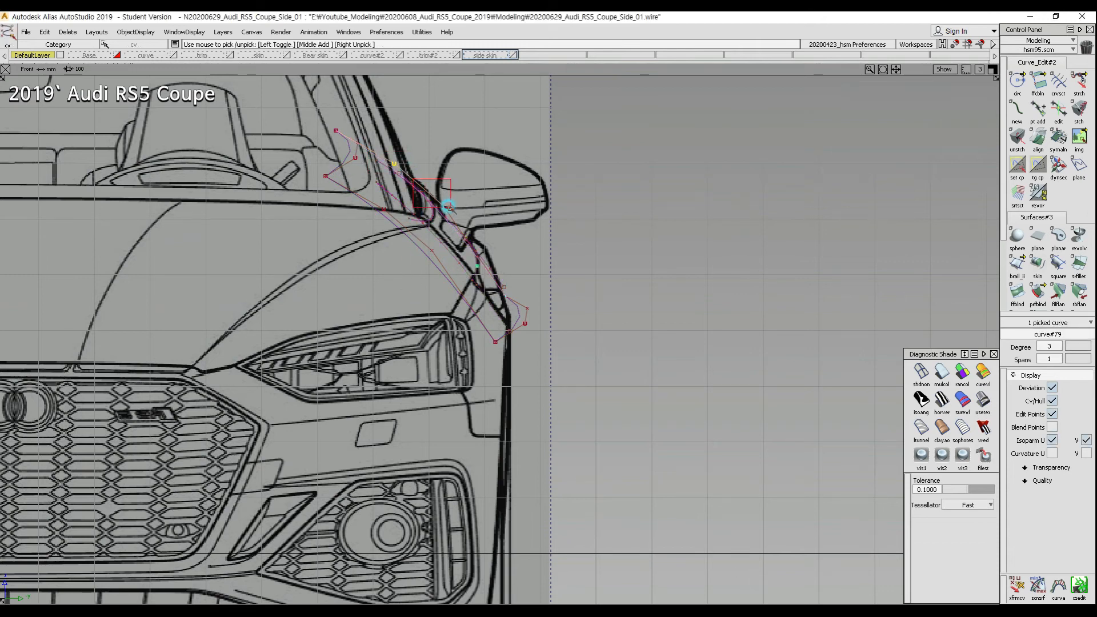
left_click_drag(367, 200, 400, 229)
left_click_drag(406, 233, 475, 283)
left_click_drag(630, 427, 629, 345, "ctrl+shift")
middle_click_drag(628, 344, 629, 344)
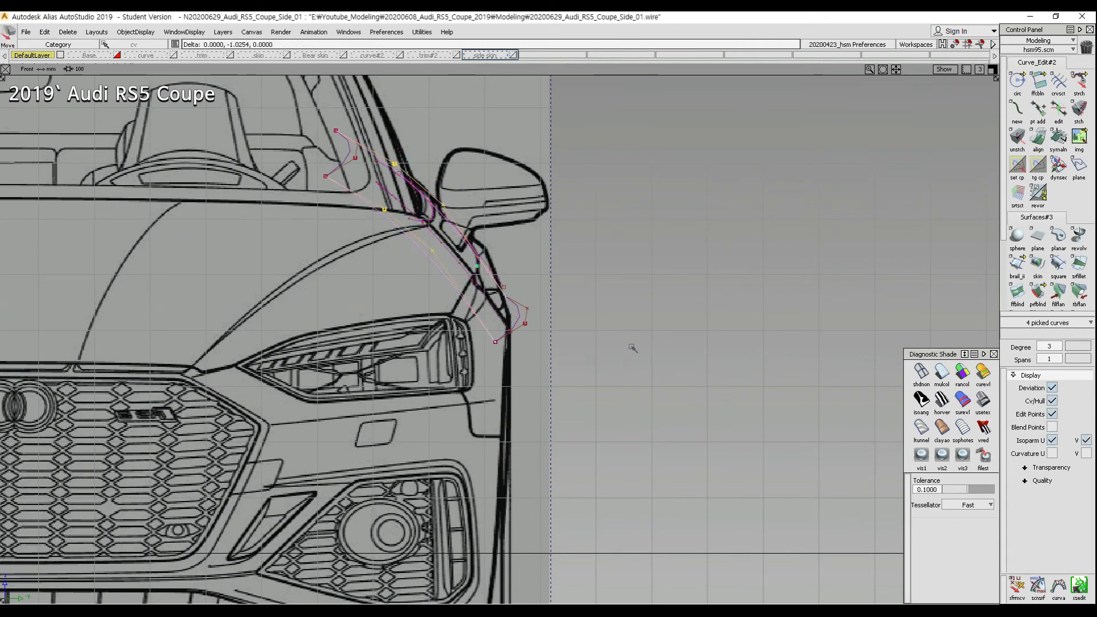
Step: Shade the revised birail surface in multi-color mode and inspect it with its projected curves in perspective
right_click_drag(502, 337, 581, 338, "ctrl+shift")
left_click_drag(581, 338, 563, 309, "ctrl+shift")
right_click_drag(559, 313, 467, 389, "alt+shift")
middle_click_drag(467, 389, 553, 390, "alt+shift")
left_click_drag(554, 394, 555, 320, "ctrl+shift")
left_click(940, 374)
right_click_drag(451, 374, 581, 280, "ctrl+shift")
left_click_drag(578, 331, 336, 277, "alt+shift")
right_click_drag(480, 254, 411, 302, "alt+shift")
left_click_drag(366, 322, 332, 315, "alt+shift")
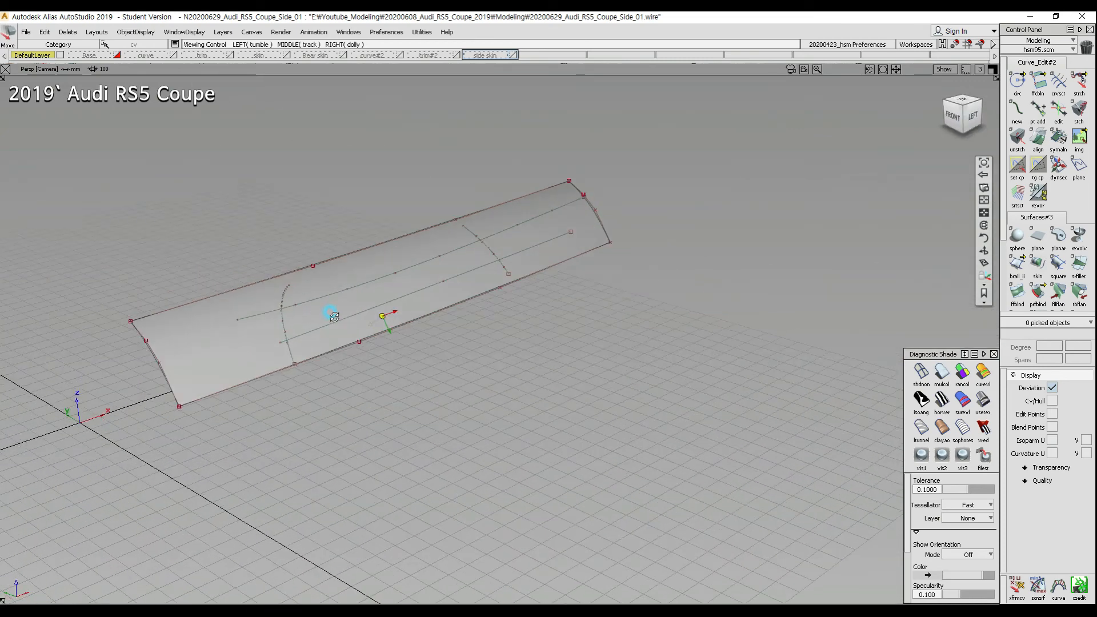
Step: Show the side skin layer to compare its surface with the birail surface, and hide the layer again
left_click(511, 54)
left_click_drag(434, 320, 354, 230, "alt+shift")
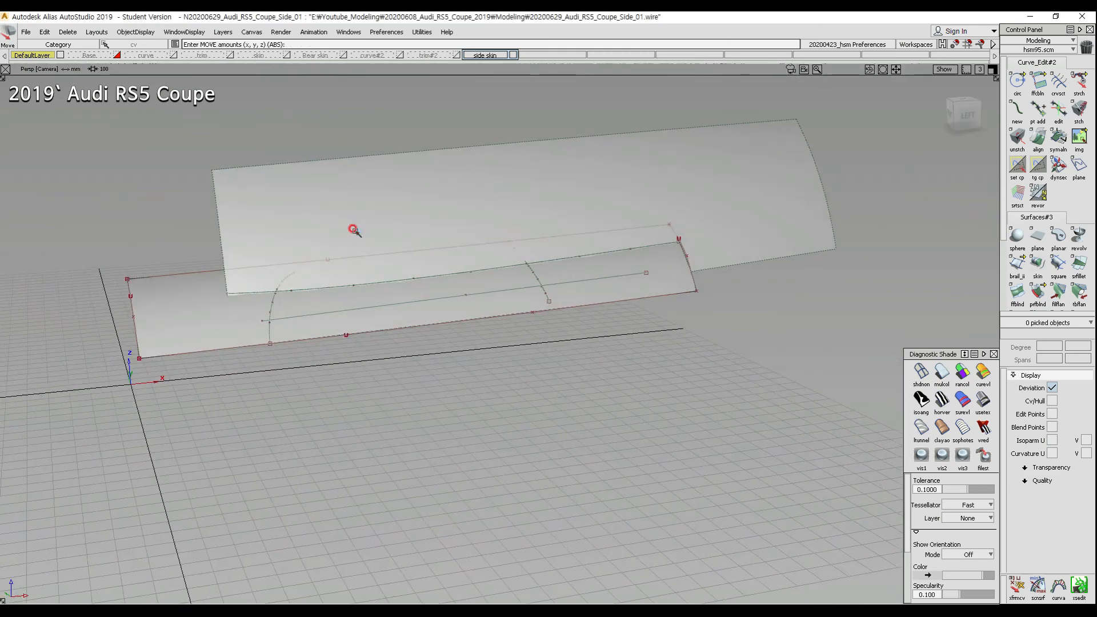
left_click(512, 53)
left_click_drag(497, 274, 319, 269, "alt+shift")
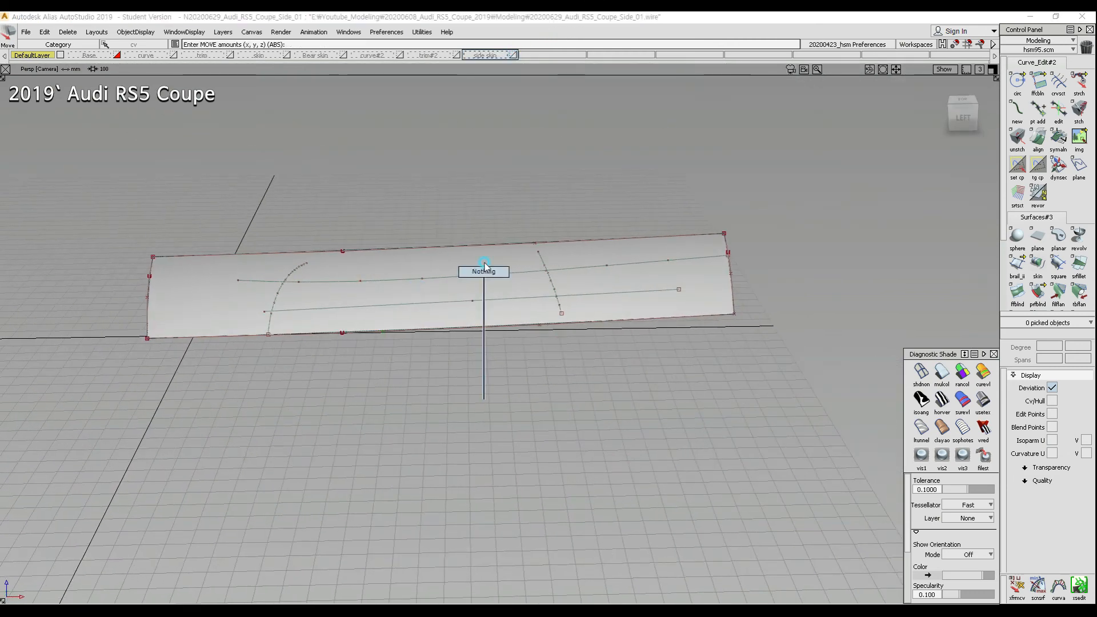
Step: Assign the shoulder birail's rails and end profiles to the curve#2 layer and delete the projected curves on its surface
left_click_drag(98, 184, 891, 417, "ctrl+shift")
right_click_drag(380, 56, 372, 64)
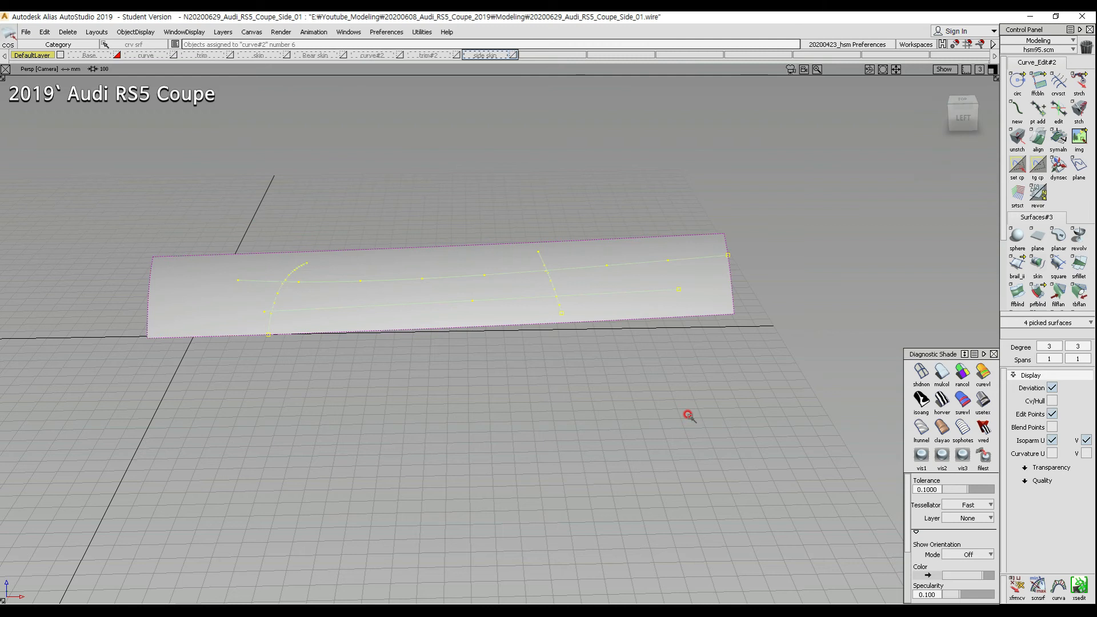
key("Delete")
key("Return")
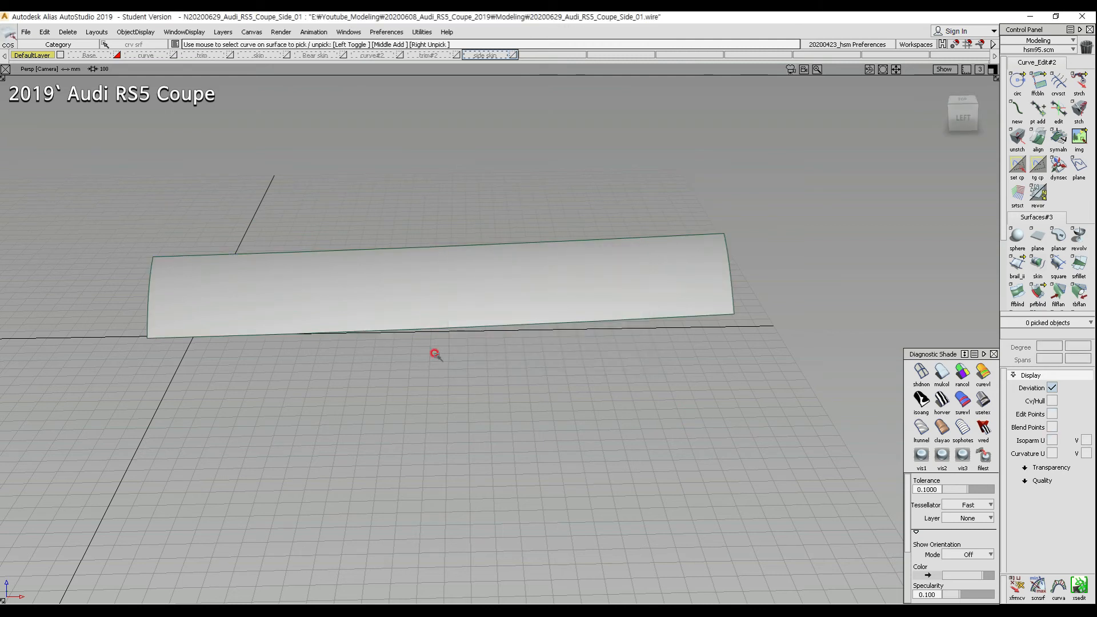
Step: Show the curve#2 layer, reassign the two lower body side profile curves to the default layer, and hide curve#2 again
left_click(399, 55)
left_click_drag(458, 248, 150, 389, "alt+shift")
left_click_drag(218, 402, 280, 423)
left_click_drag(473, 339, 393, 237)
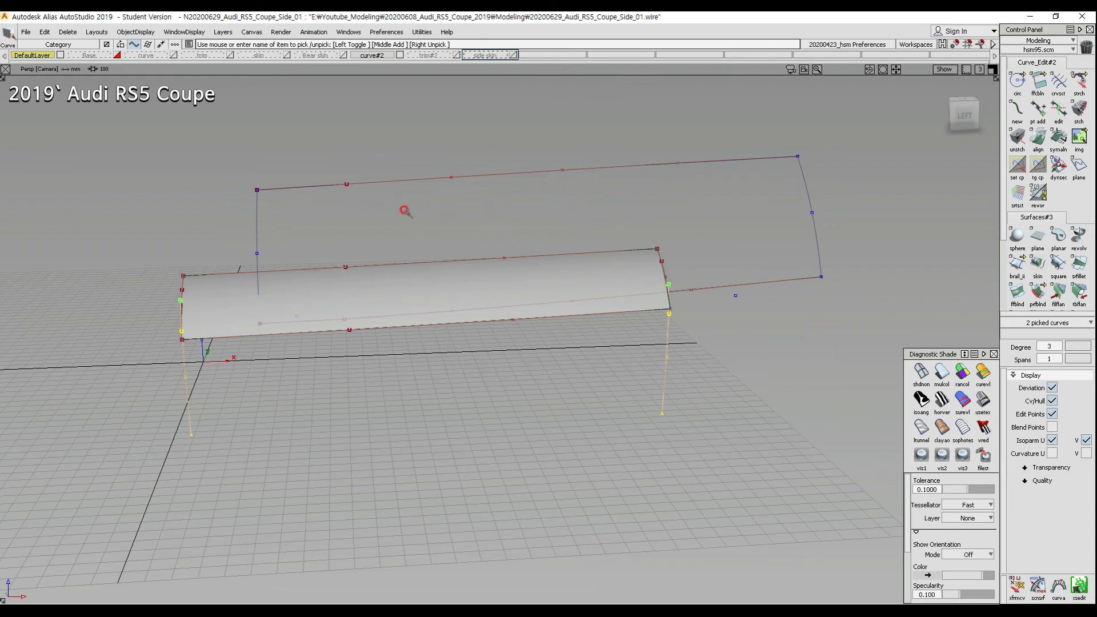
mouse_move(24, 57)
right_mouse_down()
mouse_move(25, 81)
mouse_move(26, 68)
right_mouse_up()
left_click(401, 55)
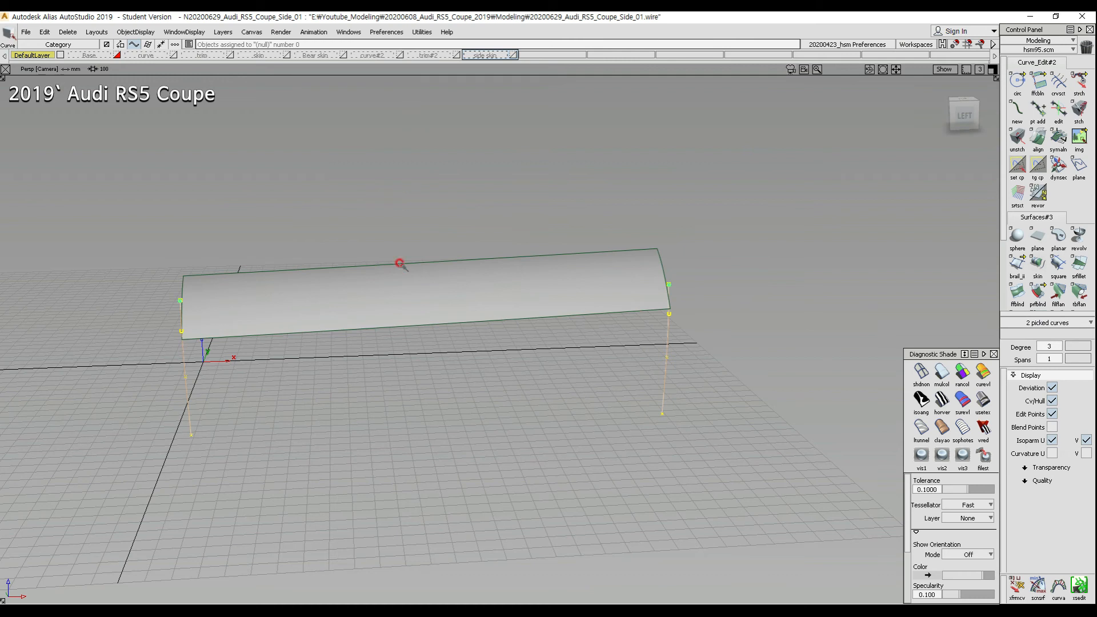
Step: Turn off shading and draw two straight degree-3 rail curves joining the upper ends and the lower ends of the two lower profiles
left_click(400, 263)
left_click_drag(644, 299, 641, 361, "alt+shift")
right_click_drag(446, 242, 445, 318, "ctrl+shift")
middle_click_drag(444, 318, 596, 295, "alt+shift")
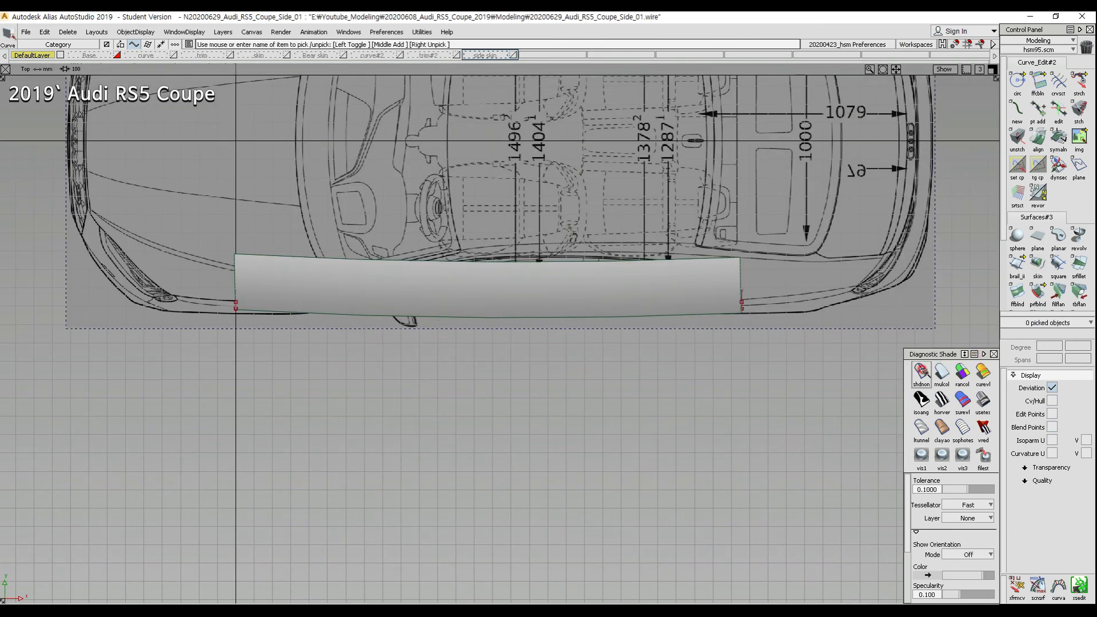
left_click(922, 373)
right_click_drag(291, 305, 322, 293, "ctrl+shift")
middle_click_drag(411, 240, 451, 218, "alt+shift")
left_click_drag(457, 220, 568, 274, "alt+shift")
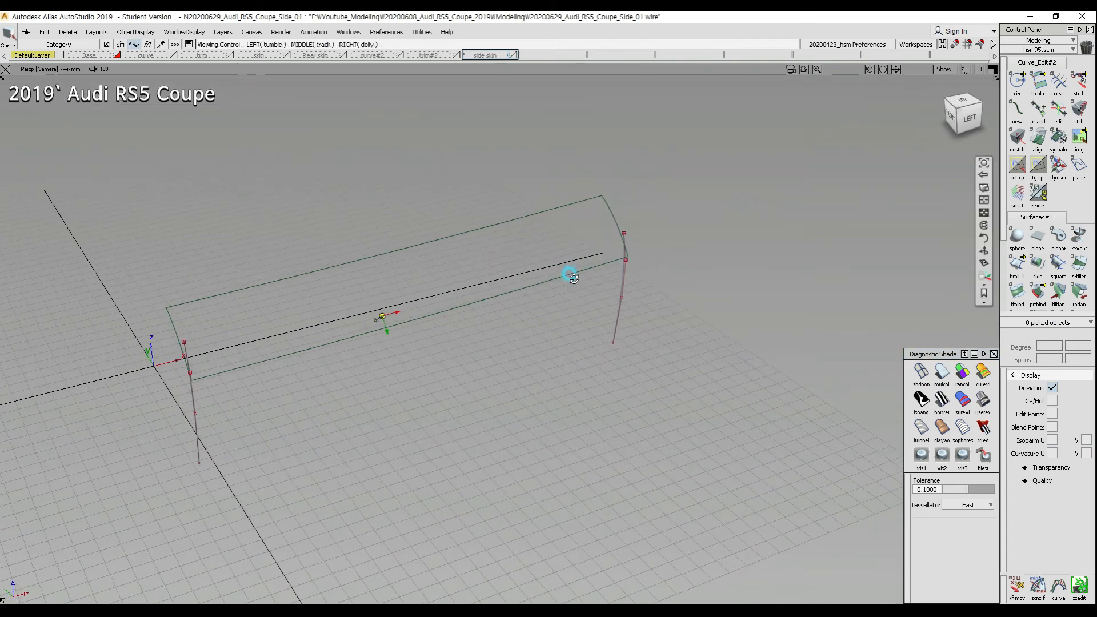
left_click_drag(220, 312, 189, 313, "ctrl+shift")
left_click(184, 342)
left_click(623, 232)
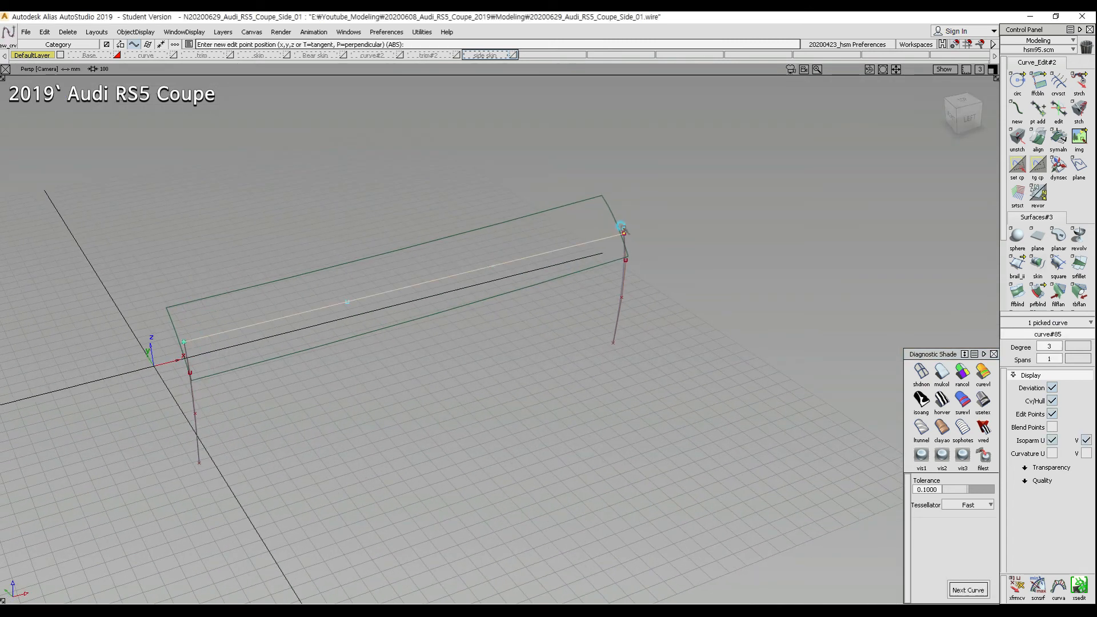
left_click(199, 461)
left_click(613, 343)
left_click_drag(617, 377, 649, 391, "alt+shift")
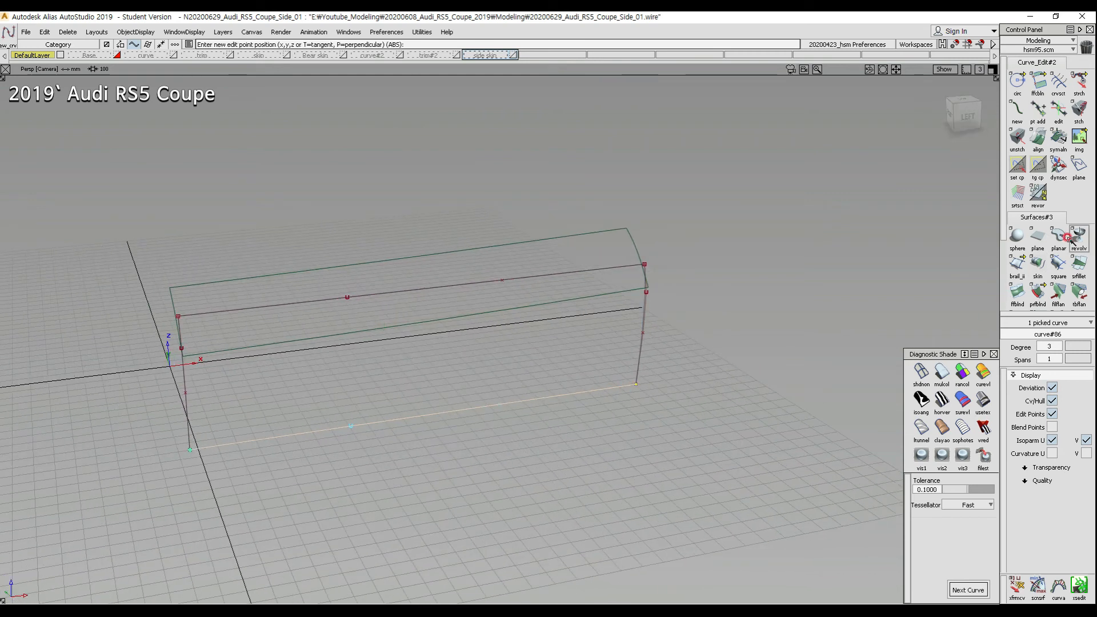
Step: Build a birail surface from the two lower profiles and two new rails with G0 continuity, and shade it in multi-color mode
left_click(1019, 266)
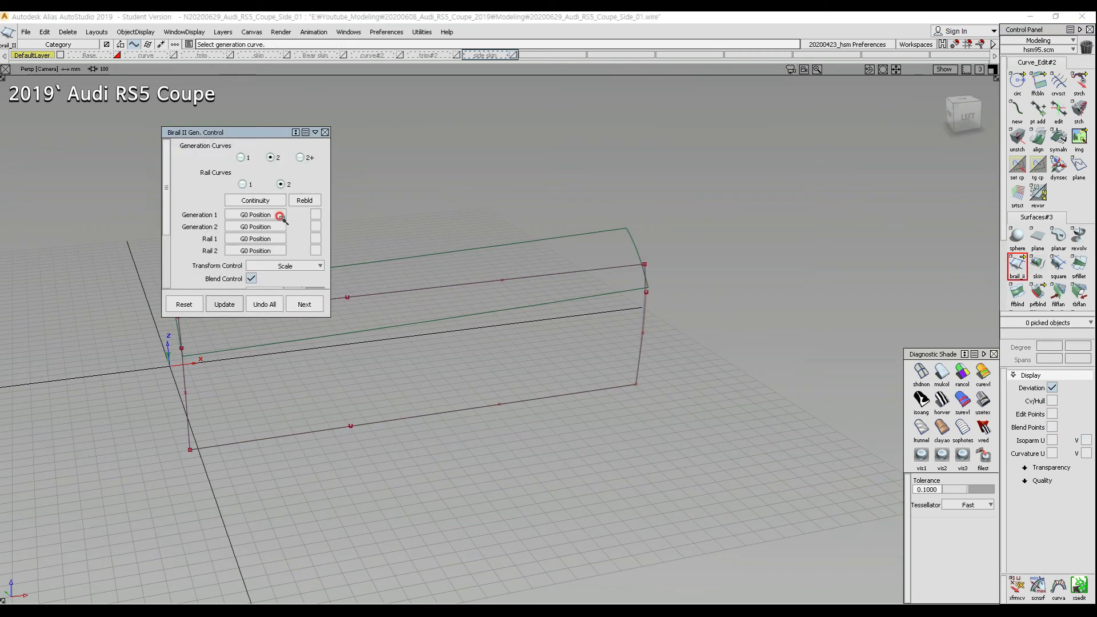
left_click_drag(266, 122, 149, 100)
left_click(181, 396)
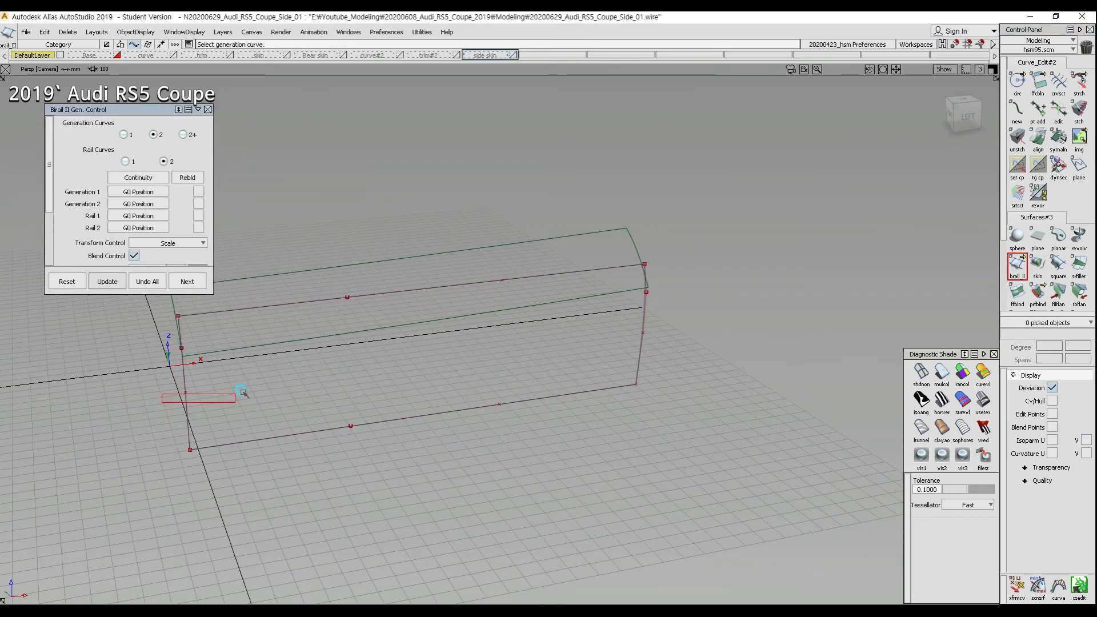
left_click_drag(520, 287, 521, 291)
left_click_drag(533, 371, 534, 426)
left_click_drag(436, 399, 743, 369, "alt+shift")
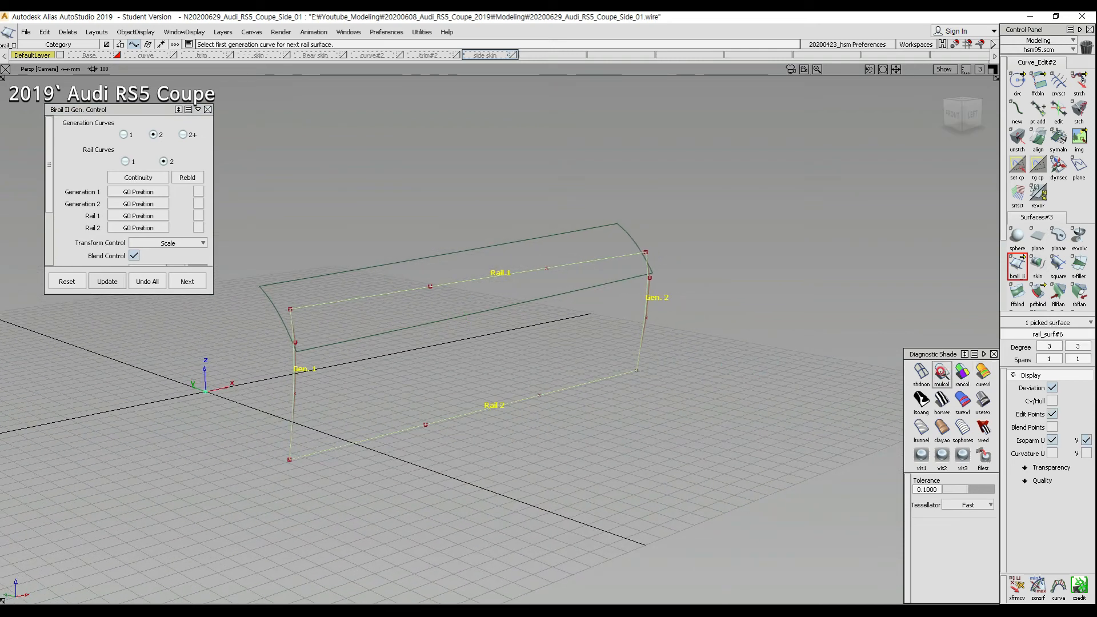
left_click(943, 372)
Step: Intersect the upper shoulder surface with the new lower birail surface to create their intersection curve
mouse_move(538, 313)
left_mouse_down("alt+shift")
mouse_move(384, 394)
mouse_move(400, 354)
left_mouse_up("alt+shift")
mouse_move(675, 301)
left_mouse_down("alt+shift")
mouse_move(569, 382)
mouse_move(578, 336)
left_mouse_up("alt+shift")
left_click(604, 273)
left_click_drag(610, 269, 587, 270, "ctrl+shift")
left_click(587, 261)
left_click(621, 317)
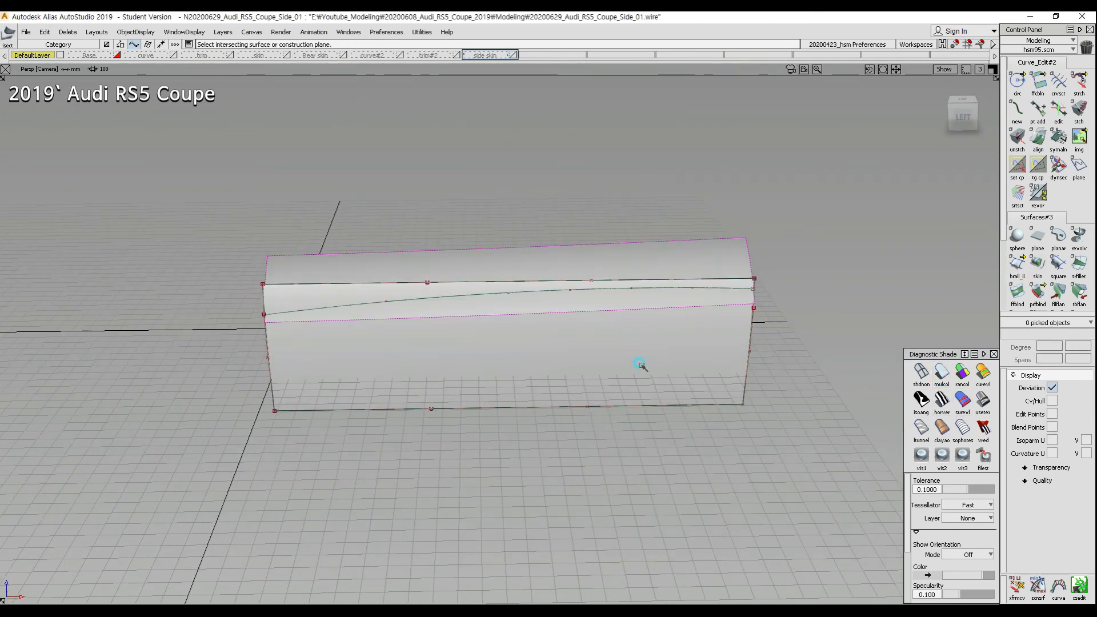
Step: Turn off shading and compare the intersection curve with the blueprint's character line in the left and top views
mouse_move(408, 347)
left_mouse_down("alt+shift")
mouse_move(403, 392)
mouse_move(433, 331)
left_mouse_up("alt+shift")
mouse_move(544, 352)
left_mouse_down("ctrl+shift")
mouse_move(517, 285)
mouse_move(466, 299)
left_mouse_up("ctrl+shift")
left_click(471, 312)
key("F6")
left_click(921, 373)
right_click_drag(634, 403, 619, 305, "alt+shift")
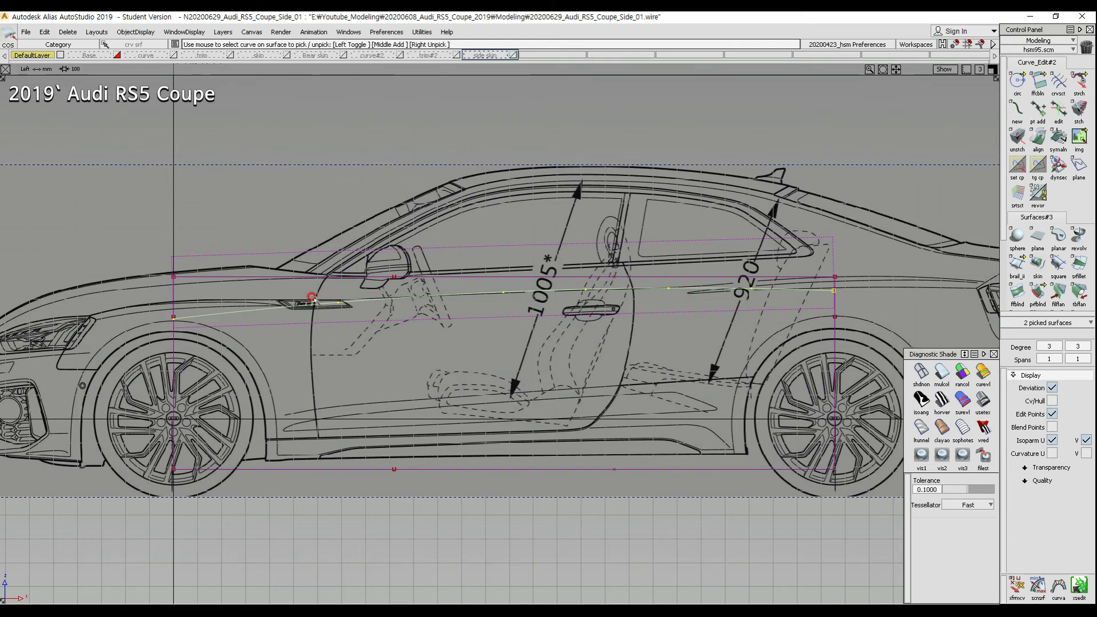
right_click_drag(485, 286, 485, 333, "ctrl+shift")
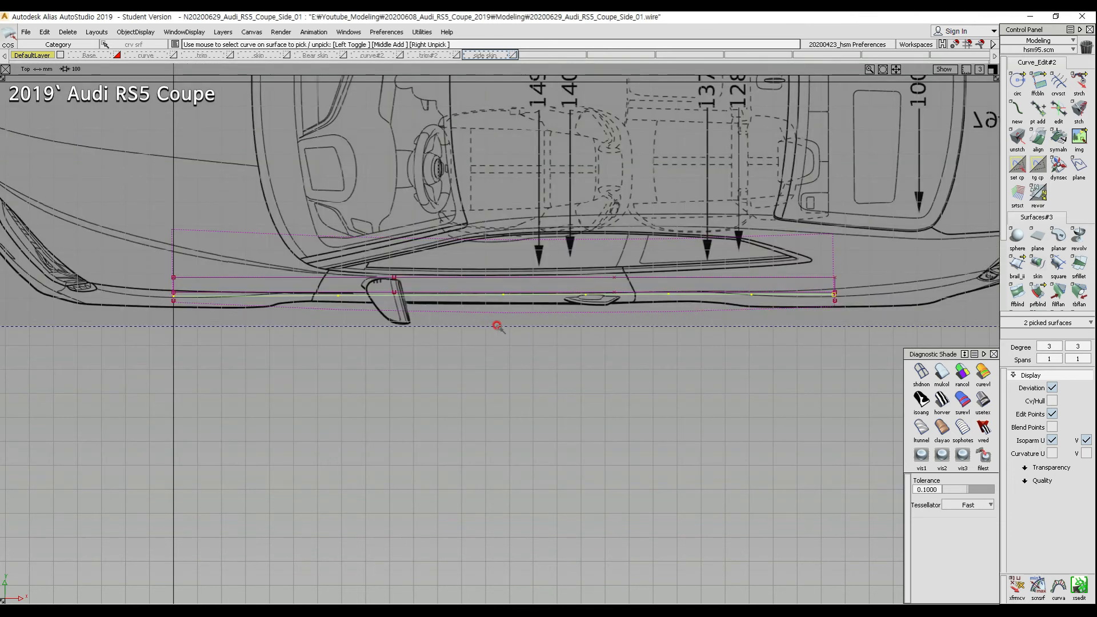
right_click_drag(439, 301, 533, 313, "alt+shift")
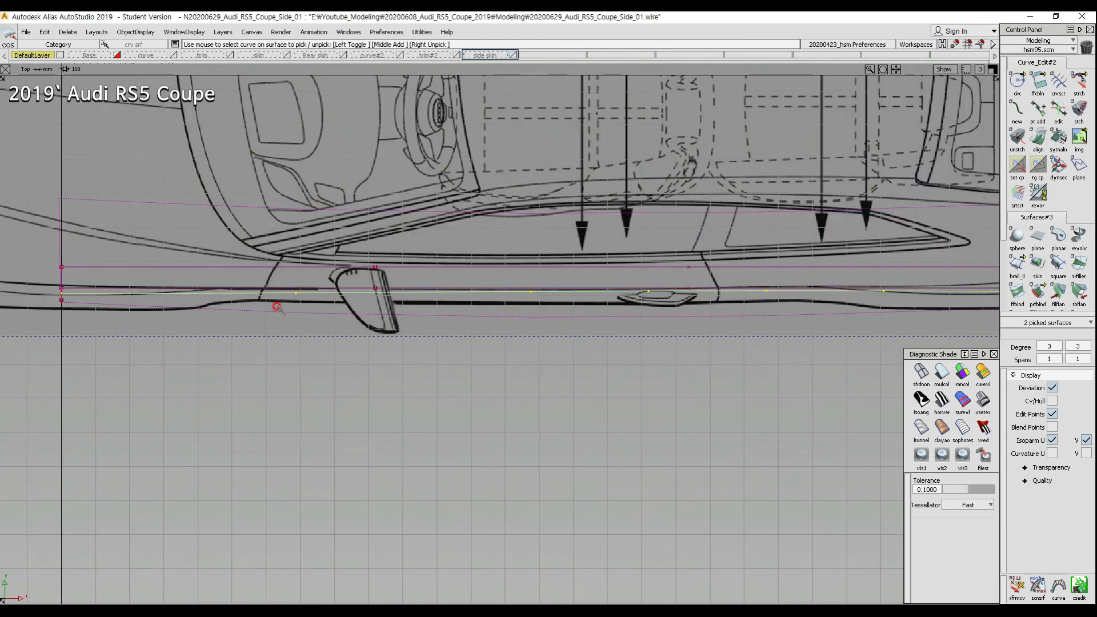
middle_click_drag(437, 303, 441, 274, "ctrl+shift")
mouse_move(458, 306)
left_mouse_down("alt+shift")
mouse_move(485, 322)
mouse_move(540, 307)
left_mouse_up("alt+shift")
middle_click_drag(540, 308, 573, 345, "ctrl+shift")
mouse_move(385, 285)
right_mouse_down("alt+shift")
mouse_move(588, 265)
mouse_move(362, 265)
mouse_move(491, 269)
mouse_move(473, 331)
right_mouse_up("alt+shift")
Step: Bow the lower birail's two rails slightly outward along Y by moving their middle control points in the top view
left_click_drag(480, 325, 479, 256, "ctrl+shift")
left_click_drag(377, 225, 393, 208, "ctrl+shift")
left_click_drag(396, 200, 695, 508)
middle_click_drag(604, 259, 605, 308, "ctrl+shift")
mouse_move(604, 308)
right_mouse_down("alt+shift")
mouse_move(624, 272)
mouse_move(591, 314)
right_mouse_up("alt+shift")
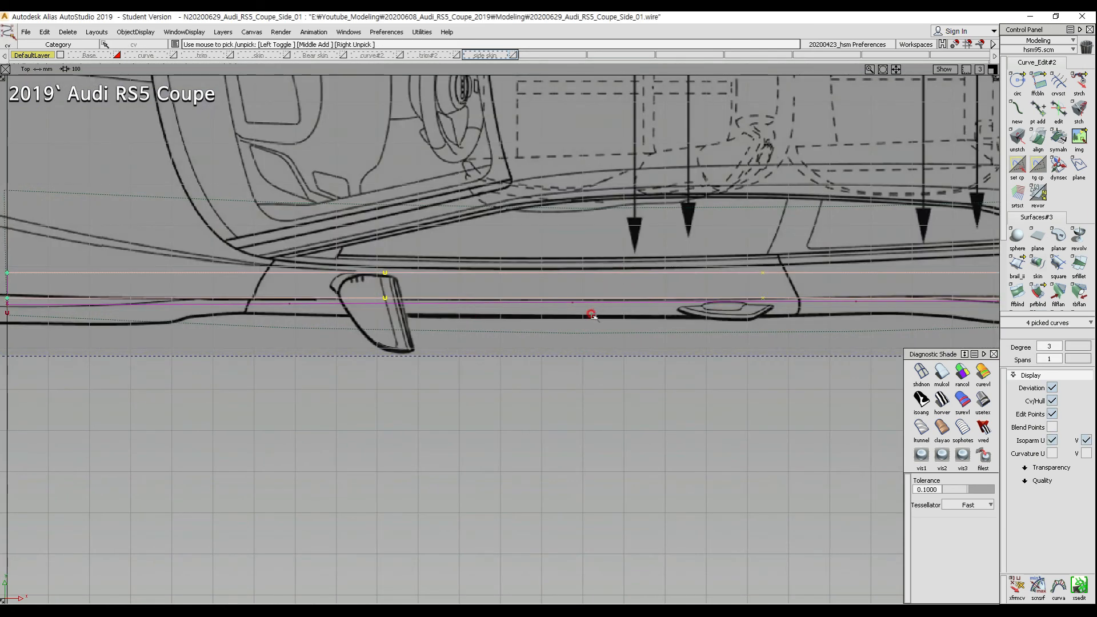
middle_click_drag(240, 297, 494, 299, "alt+shift")
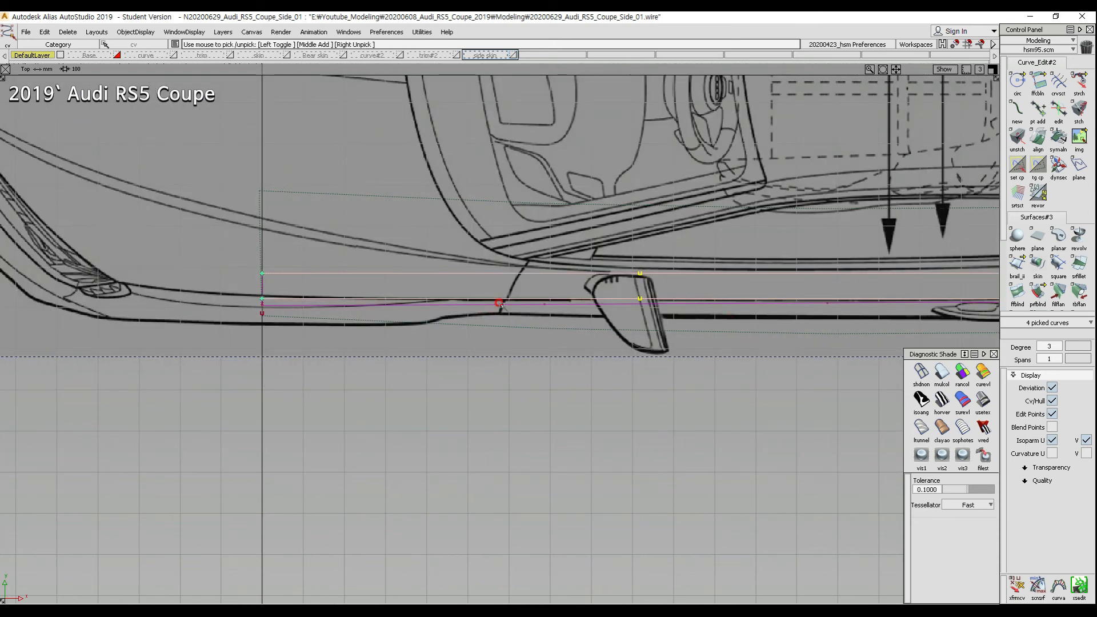
middle_click_drag(683, 312, 506, 281, "alt+shift")
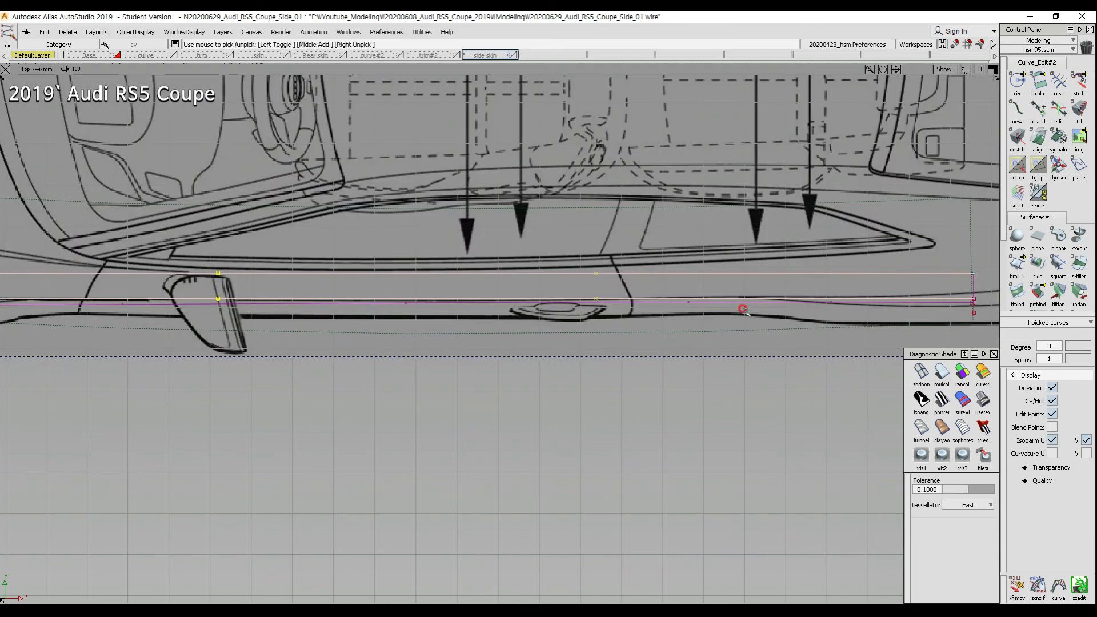
middle_click_drag(300, 312, 492, 311, "alt+shift")
left_click_drag(492, 311, 496, 385, "ctrl+shift")
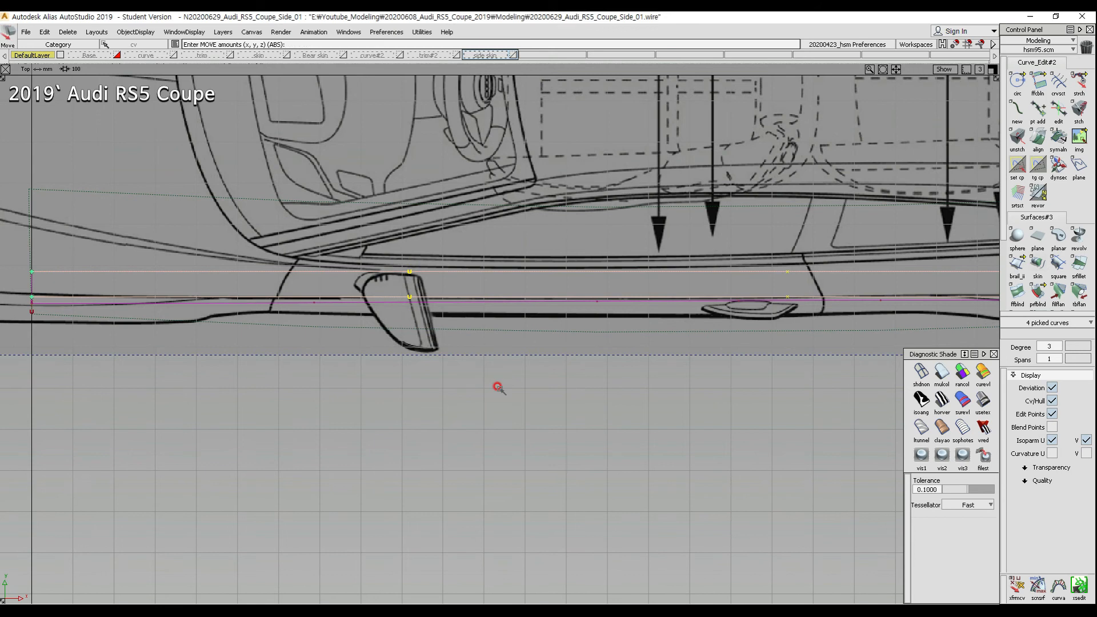
right_click_drag(521, 384, 521, 390)
left_click_drag(521, 413, 519, 298, "ctrl+shift")
left_click(520, 299)
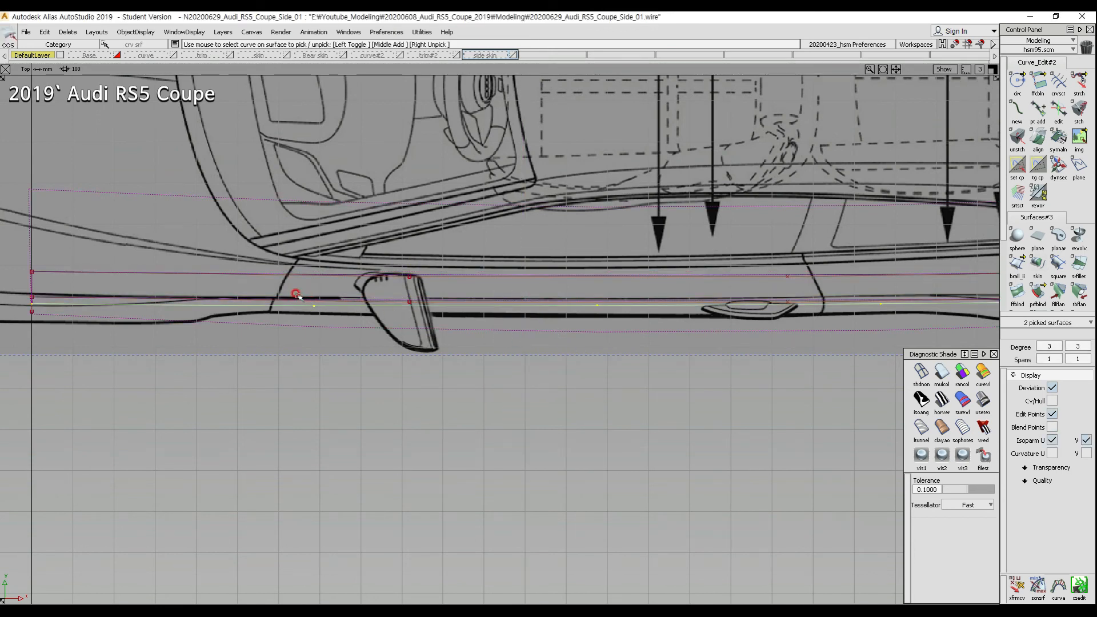
Step: Fine-tune the bow of both lower birail rails by shifting their middle control points slightly along Y
left_click_drag(602, 421, 590, 291, "ctrl+shift")
mouse_move(368, 239)
left_mouse_down("ctrl+shift")
mouse_move(370, 249)
mouse_move(809, 374)
left_mouse_up("ctrl+shift")
left_click_drag(754, 495, 755, 414, "ctrl+shift")
right_click_drag(755, 414, 755, 415)
left_click_drag(654, 451, 646, 344, "ctrl+shift")
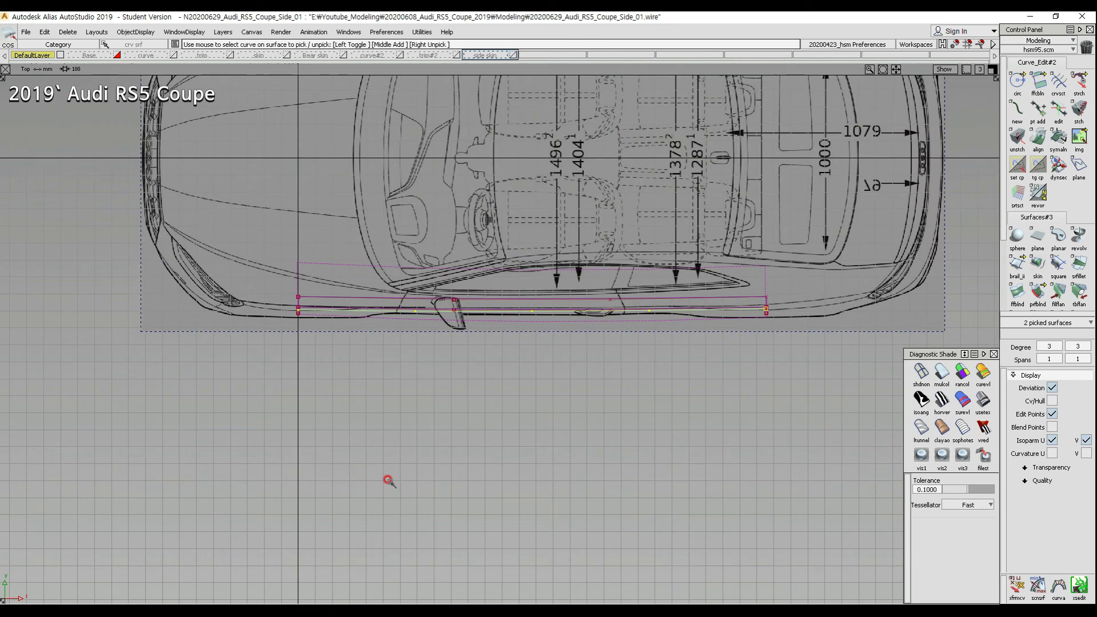
Step: Move all four rail and profile curves of the lower birail slightly inward along Y in the top view
left_click_drag(388, 480, 378, 328, "ctrl+shift")
left_click_drag(254, 256, 254, 266, "ctrl+shift")
left_click_drag(247, 258, 917, 444)
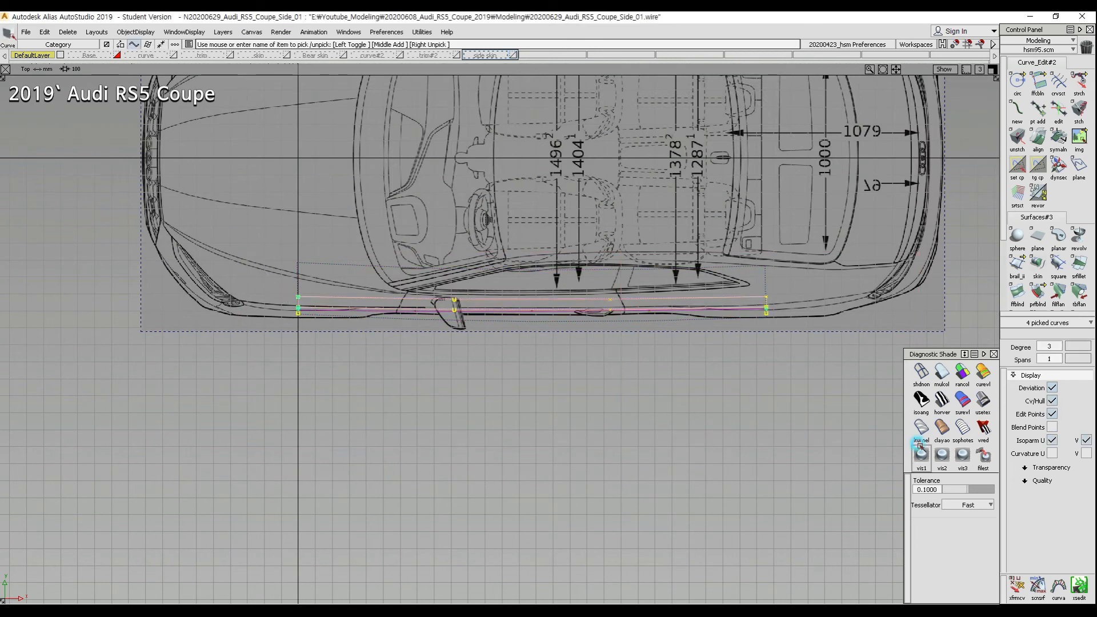
right_click_drag(509, 409, 581, 288, "alt+shift")
middle_click_drag(559, 441, 560, 420, "ctrl+shift")
right_click_drag(561, 426, 562, 418)
Step: Examine the updated intersection curve against the blueprint's character line, along the body in the top view and in the left view
left_click_drag(522, 325, 525, 289, "ctrl+shift")
left_click_drag(528, 292, 550, 306, "ctrl+shift")
middle_click_drag(527, 311, 352, 320, "alt+shift")
middle_click_drag(769, 313, 538, 315, "alt+shift")
left_click_drag(681, 352, 577, 355, "ctrl+shift")
middle_click_drag(379, 385, 599, 286, "alt+shift")
right_click_drag(600, 297, 607, 427, "alt+shift")
middle_click_drag(531, 360, 646, 419, "alt+shift")
left_click_drag(492, 280, 477, 226, "ctrl+shift")
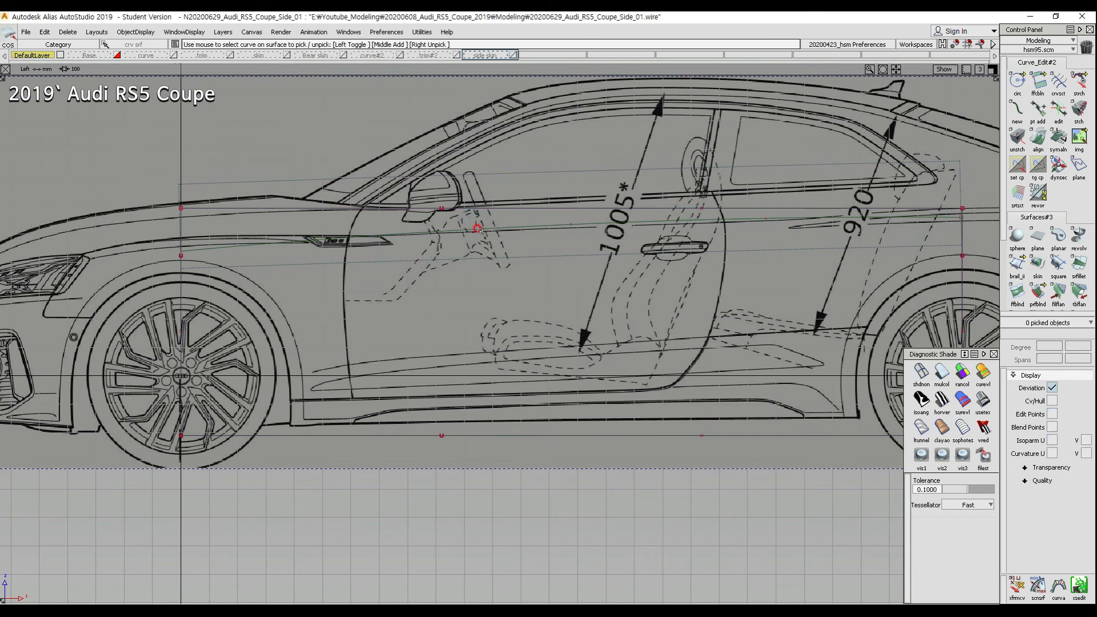
left_click_drag(375, 264, 331, 213, "ctrl+shift")
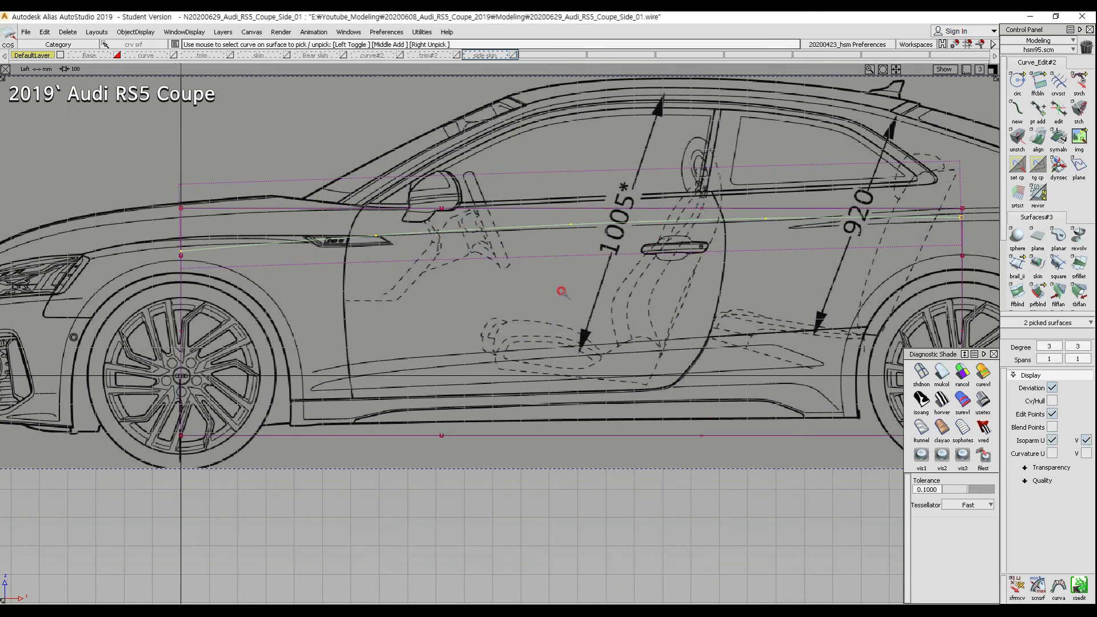
left_click_drag(606, 266, 661, 339, "ctrl+shift")
Step: Reshape the lower birail's two profiles slightly by moving their middle control points in the front view
mouse_move(658, 344)
right_mouse_down("alt+shift")
mouse_move(652, 324)
mouse_move(668, 264)
right_mouse_up("alt+shift")
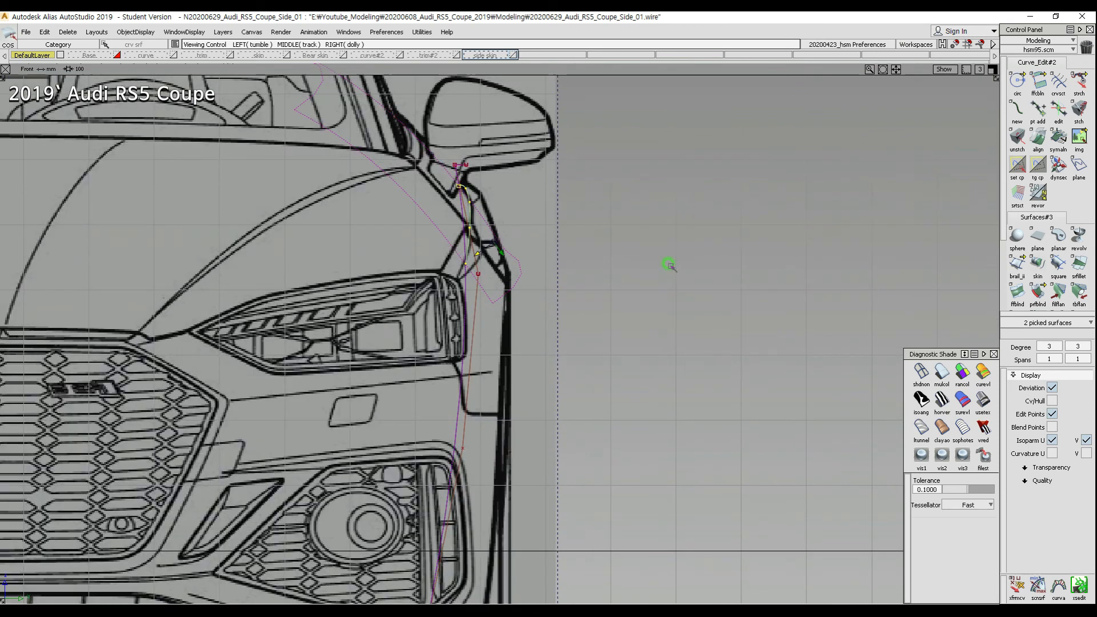
middle_click_drag(536, 262, 547, 239, "alt+shift")
mouse_move(479, 276)
left_mouse_down("ctrl+shift")
mouse_move(464, 230)
mouse_move(497, 252)
left_mouse_up("ctrl+shift")
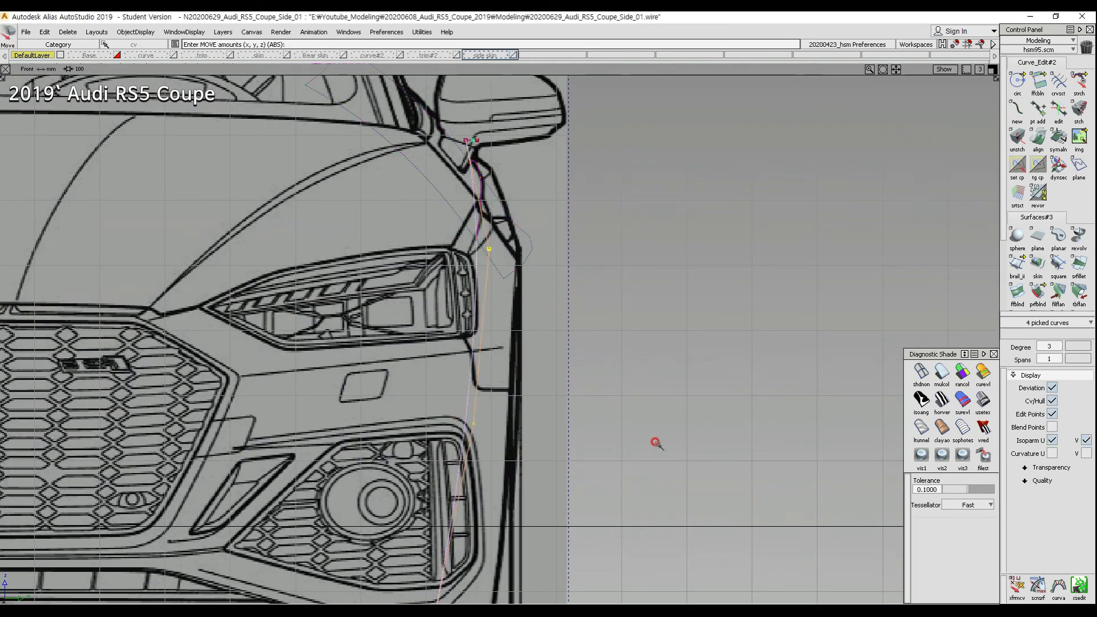
right_click_drag(655, 448, 655, 449)
left_click_drag(654, 450, 657, 452)
middle_click_drag(658, 455, 659, 457)
Step: Check the intersection curve along the fender, door and rear quarter against the blueprint in the left view
mouse_move(646, 460)
right_mouse_down("ctrl+shift")
mouse_move(724, 405)
mouse_move(627, 373)
right_mouse_up("ctrl+shift")
right_click_drag(680, 294, 587, 367, "alt+shift")
middle_click_drag(445, 319, 466, 314, "alt+shift")
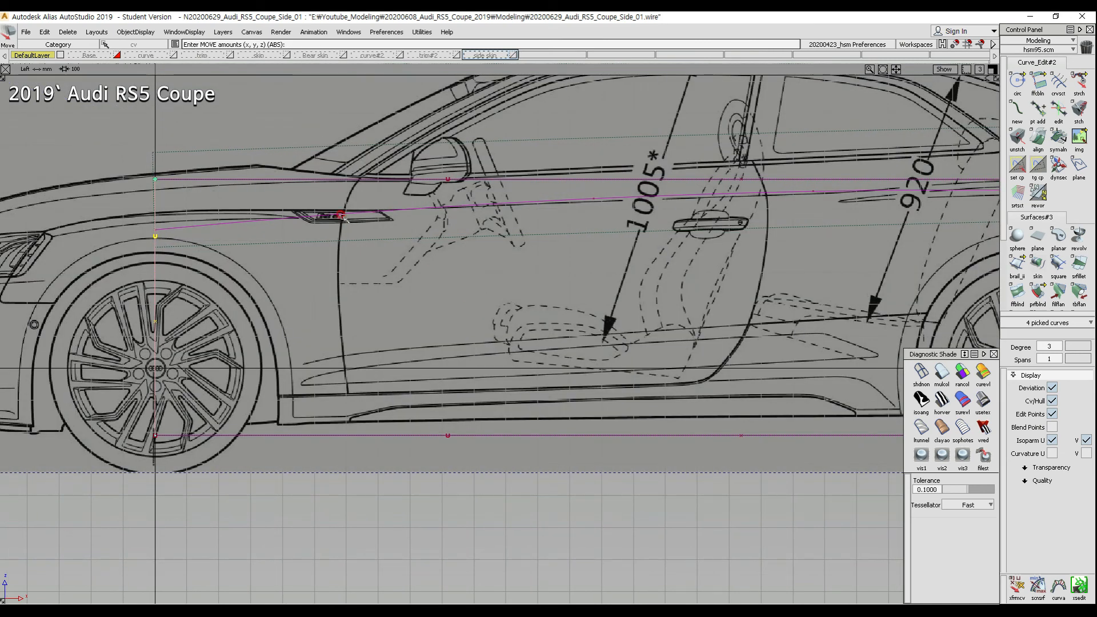
middle_click_drag(135, 268, 95, 289, "alt+shift")
middle_click_drag(459, 326, 357, 337, "alt+shift")
right_click_drag(400, 343, 355, 384, "alt+shift")
middle_click_drag(368, 357, 448, 359, "alt+shift")
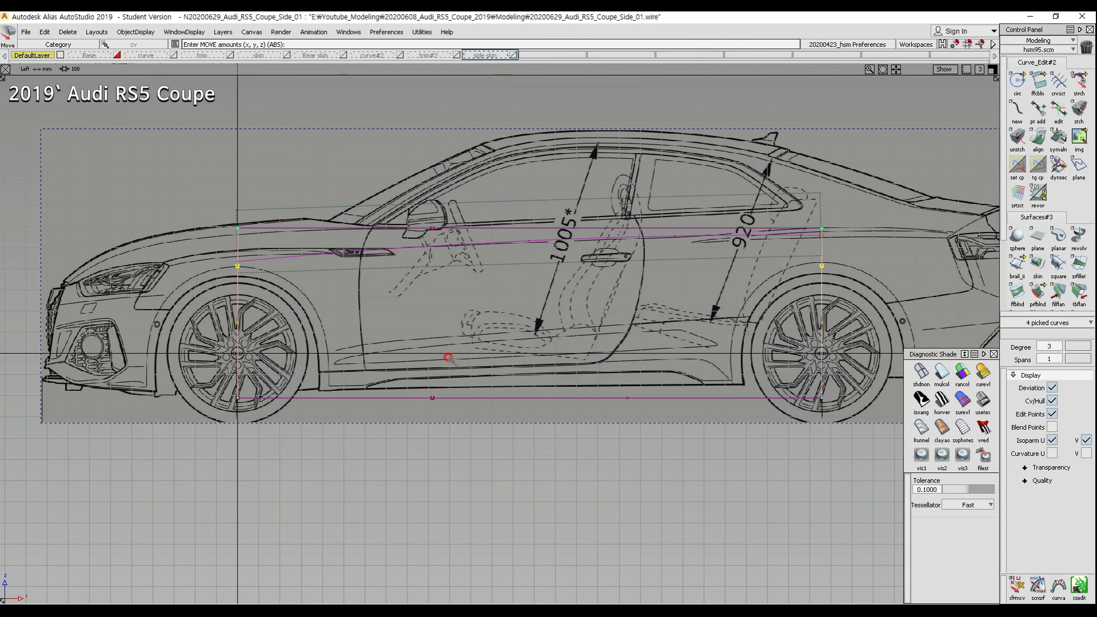
Step: Try to shift a selection of the lower birail's control points vertically in the left view, and undo the move
left_click_drag(260, 387, 249, 285, "ctrl+shift")
left_click_drag(173, 239, 171, 206, "ctrl+shift")
left_click_drag(171, 204, 172, 214)
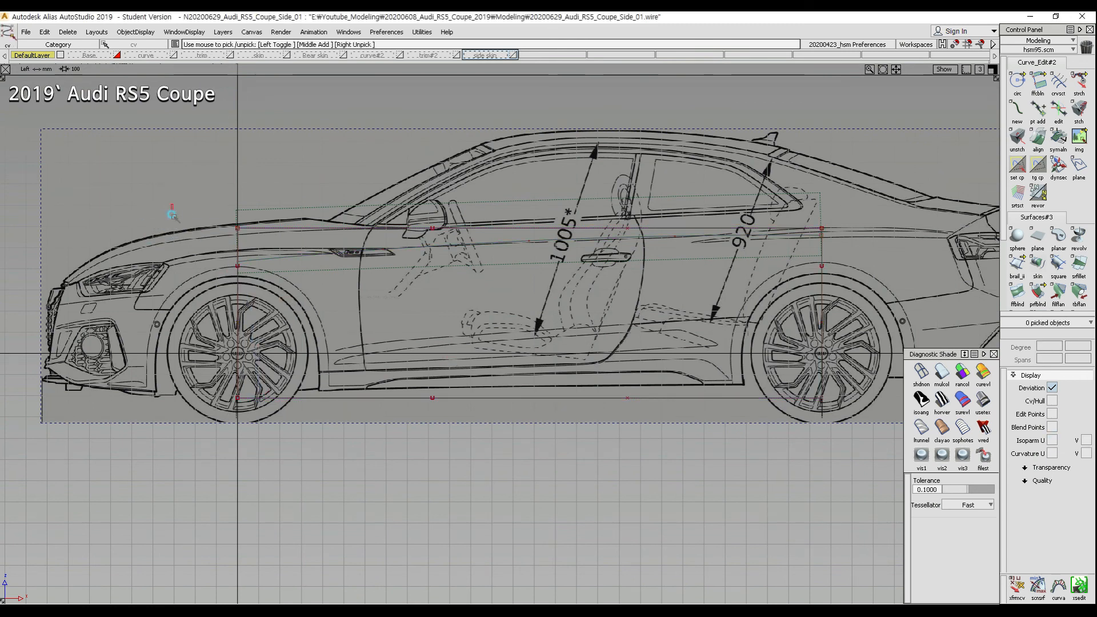
left_click_drag(249, 449, 250, 449, "ctrl+shift")
mouse_move(393, 540)
right_mouse_down("ctrl+shift")
mouse_move(401, 486)
mouse_move(434, 434)
mouse_move(451, 455)
right_mouse_up("ctrl+shift")
right_click_drag(458, 414, 459, 409)
key("ctrl+z")
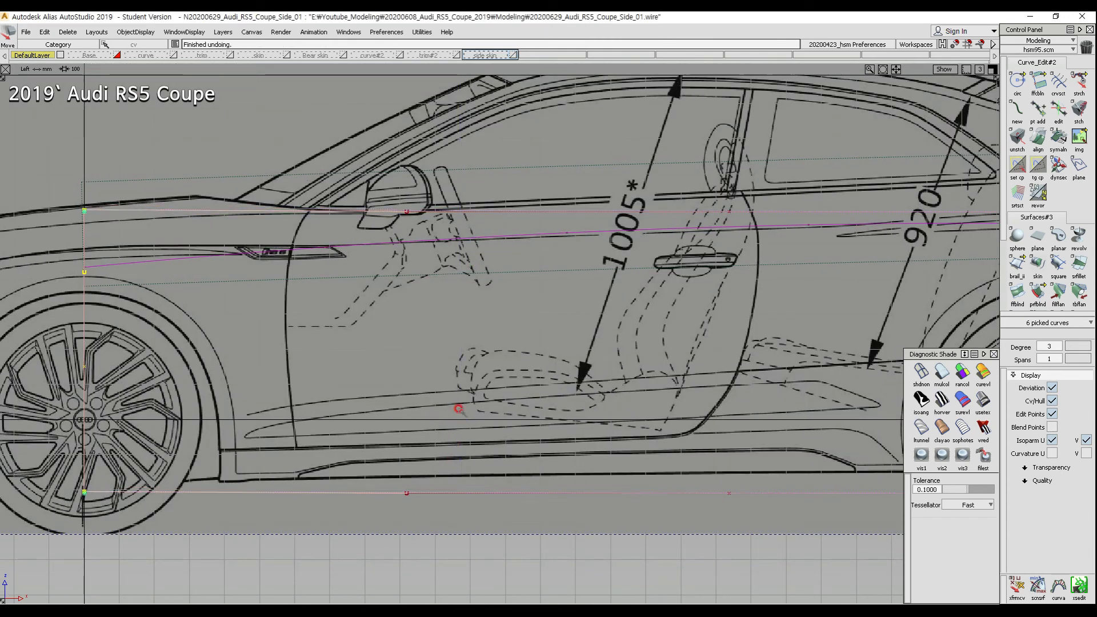
Step: Shift the two middle control points of the lower birail's upper rail slightly sideways
right_click_drag(653, 412, 629, 450, "alt+shift")
middle_click_drag(728, 435, 628, 435, "alt+shift")
left_click_drag(573, 378, 563, 331, "ctrl+shift")
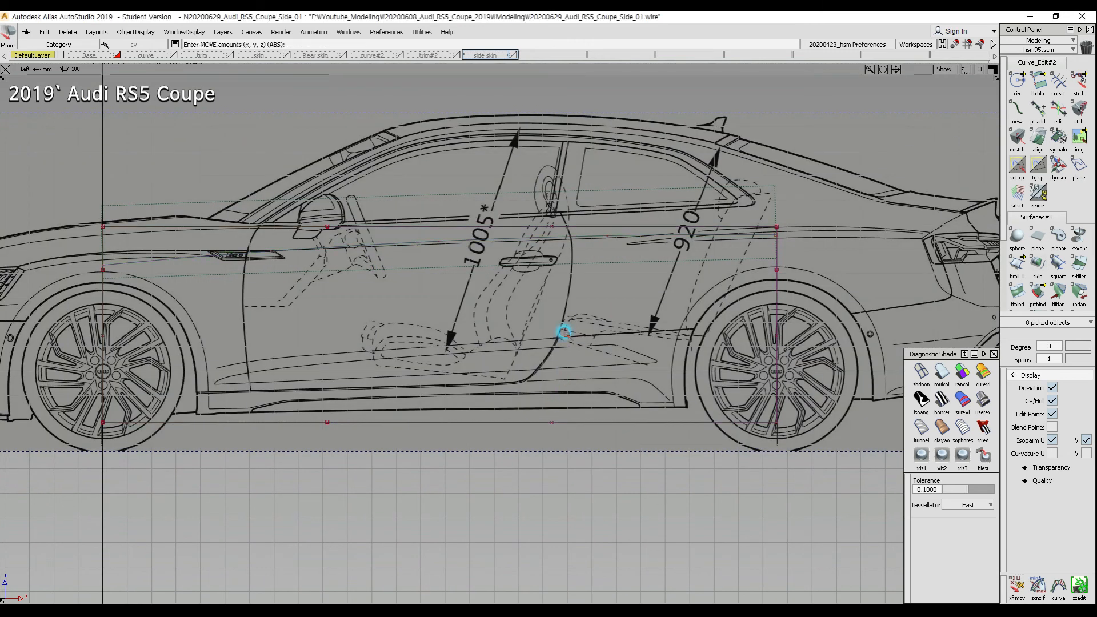
left_click_drag(327, 247, 442, 214, "ctrl+shift")
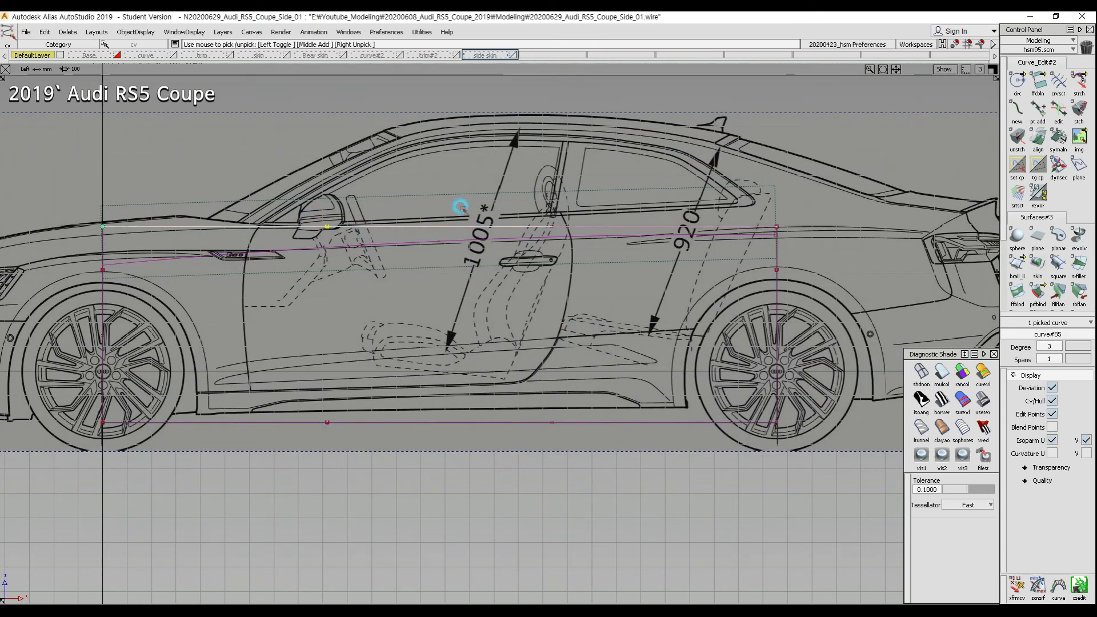
left_click_drag(626, 253, 593, 359, "alt+shift")
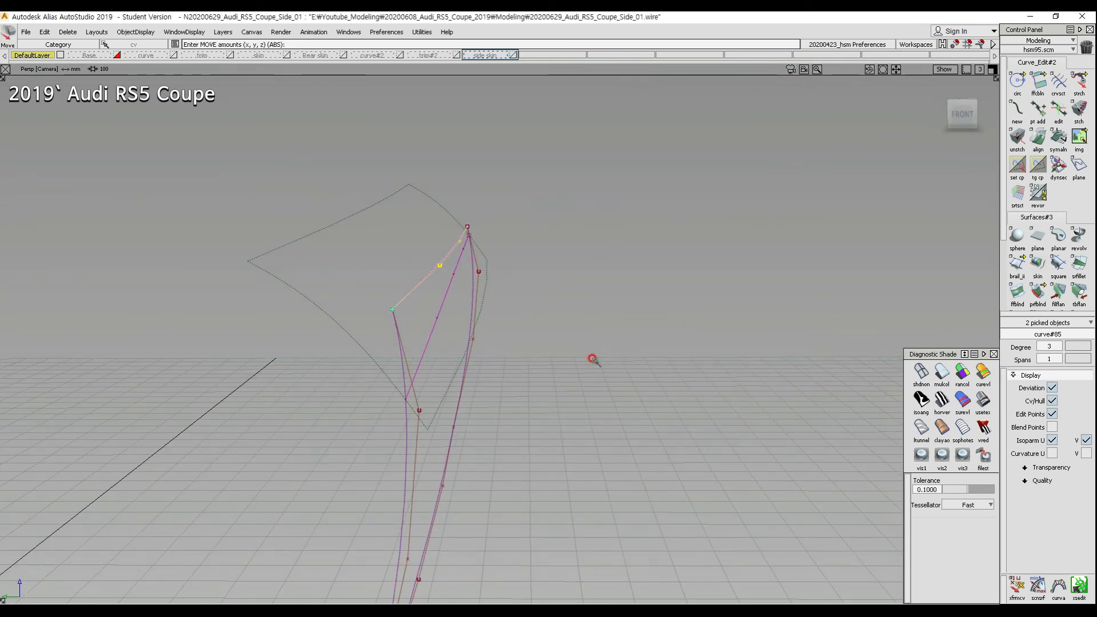
left_click_drag(593, 359, 498, 382)
right_click_drag(422, 316, 554, 377, "ctrl+shift")
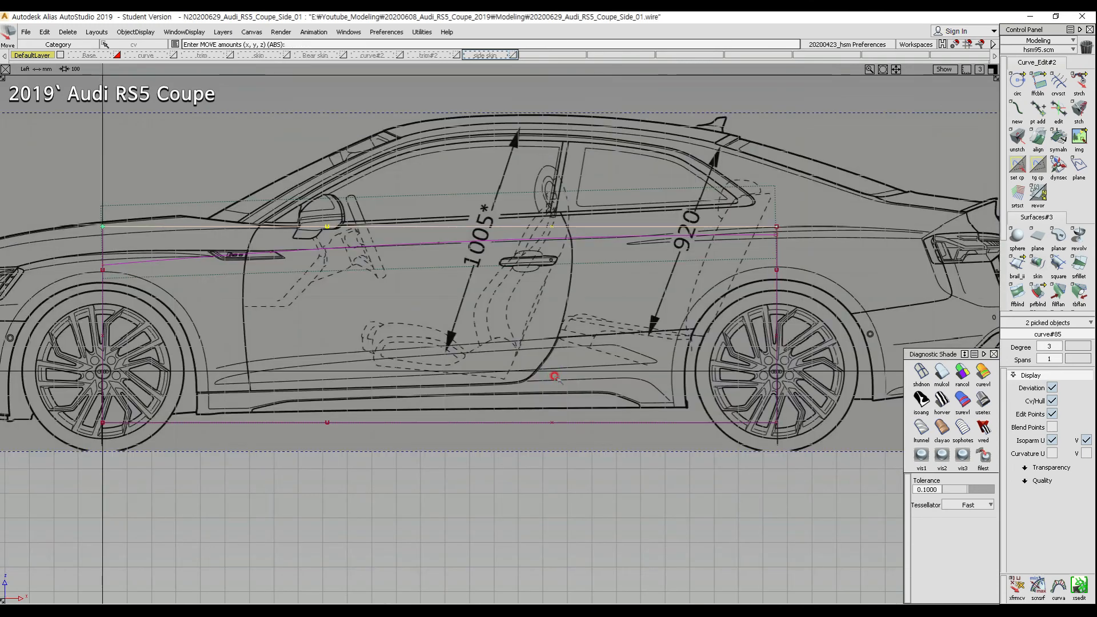
middle_click_drag(345, 367, 419, 367, "alt+shift")
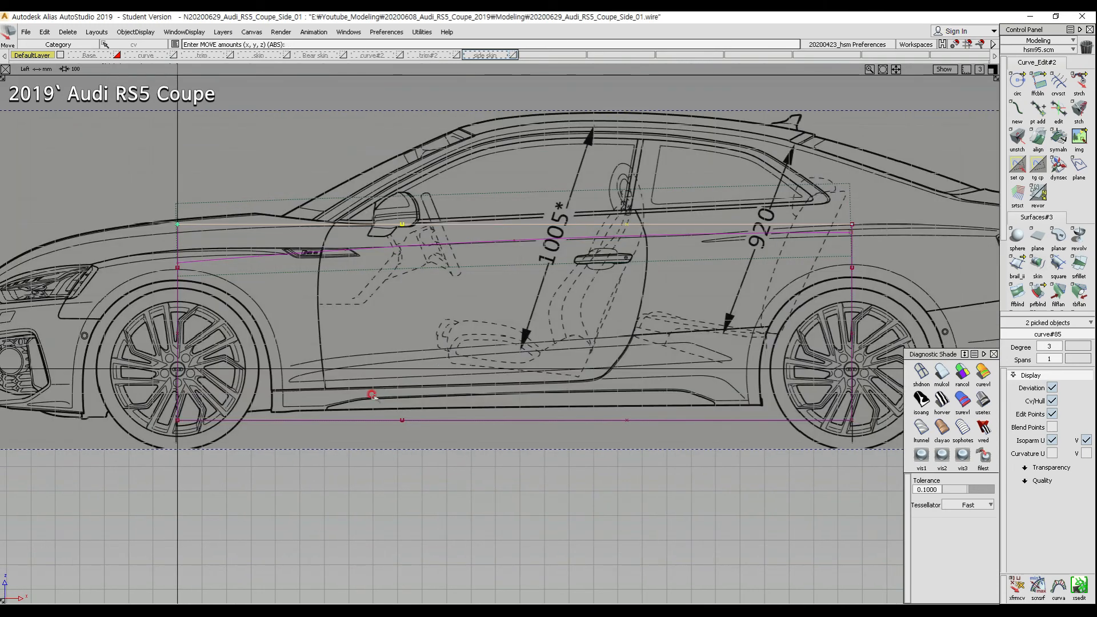
right_click_drag(371, 392, 483, 345, "ctrl+shift")
left_click_drag(481, 341, 529, 393, "alt+shift")
middle_click_drag(515, 371, 519, 371)
right_click_drag(489, 377, 540, 370, "ctrl+shift")
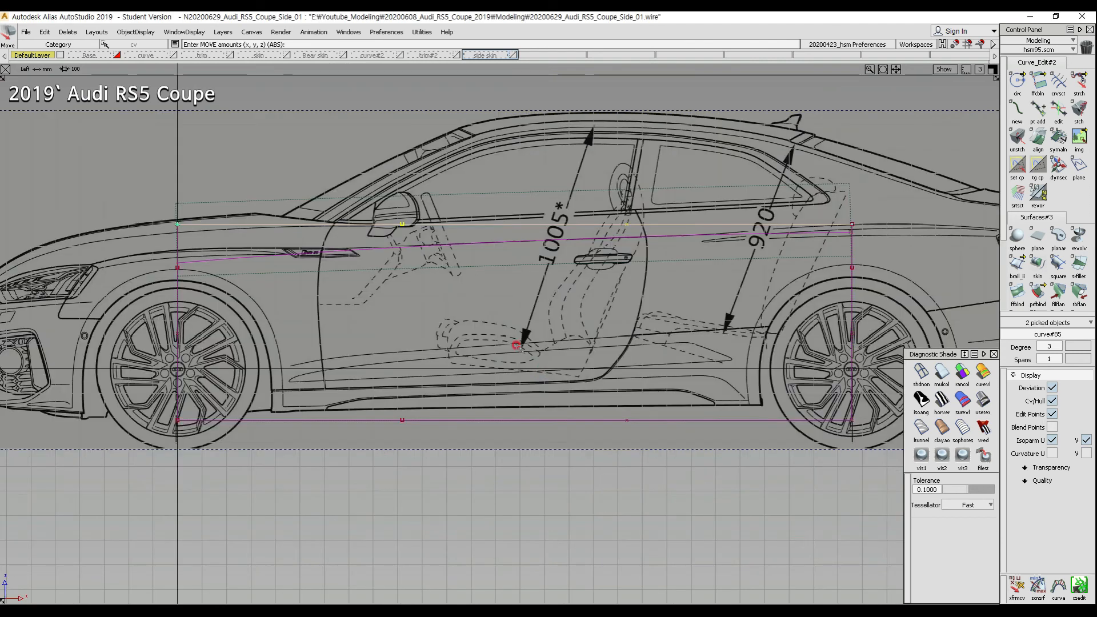
Step: Examine the intersection curve along the fender and door in the left view and in perspective
left_click_drag(540, 369, 548, 282, "ctrl+shift")
mouse_move(495, 244)
left_mouse_down("ctrl+shift")
mouse_move(477, 227)
mouse_move(476, 256)
left_mouse_up("ctrl+shift")
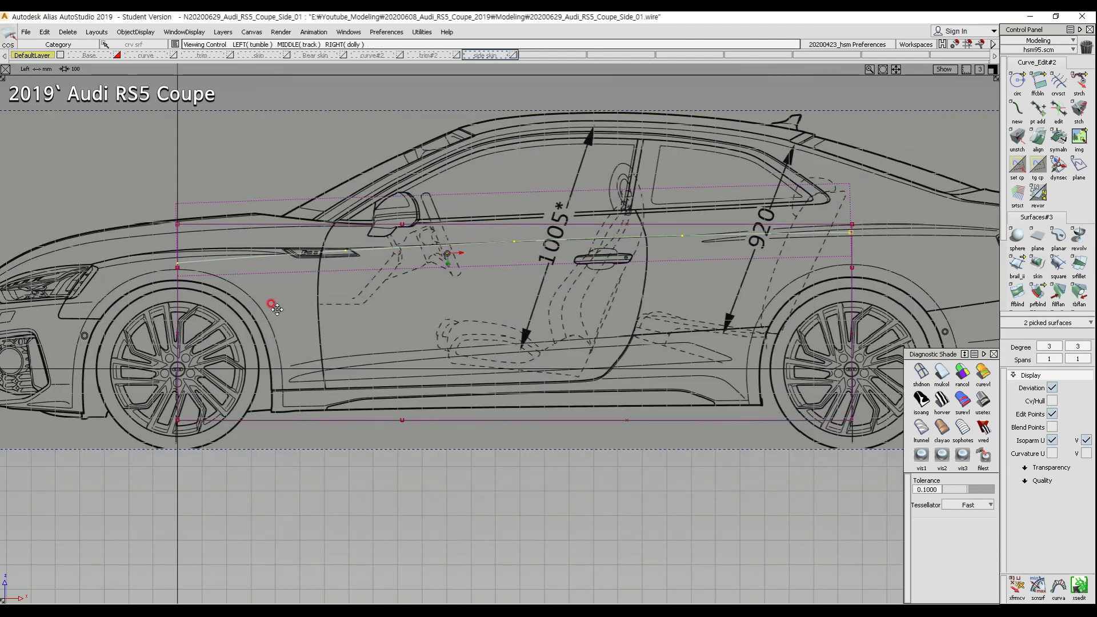
middle_click_drag(268, 304, 467, 288, "alt+shift")
right_click_drag(412, 289, 526, 226, "ctrl+shift")
left_click_drag(384, 306, 436, 266, "alt+shift")
right_click_drag(439, 320, 436, 336, "alt+shift")
left_click_drag(436, 335, 453, 294, "alt+shift")
Step: Nudge the upper middle control point of the lower birail's front profile slightly sideways in perspective
middle_click_drag(435, 327, 392, 323, "ctrl+shift")
middle_click(436, 327)
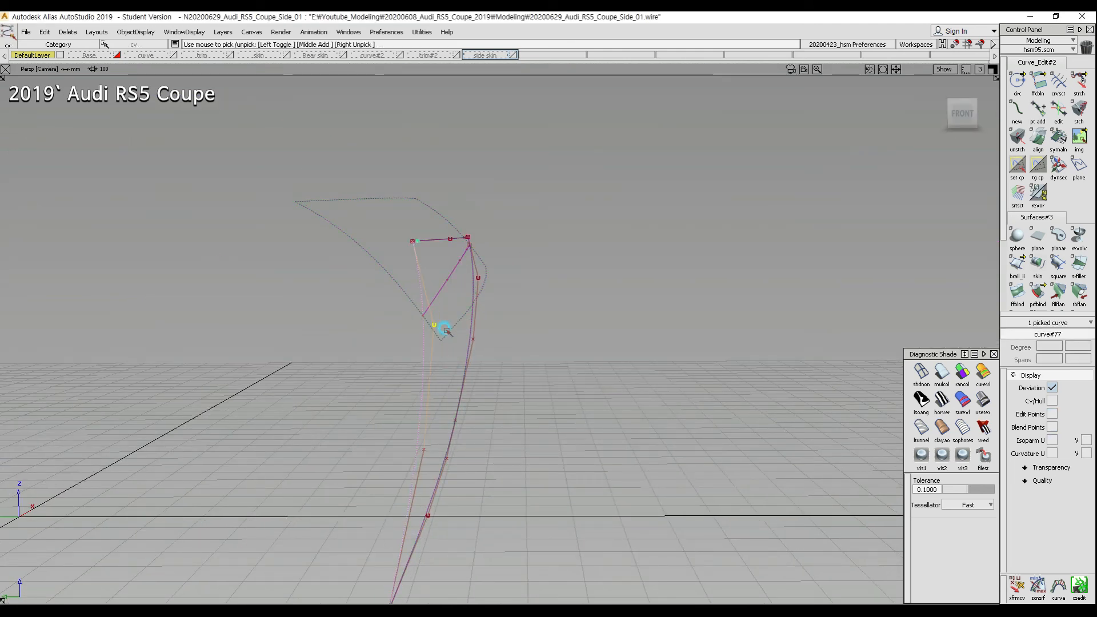
middle_click_drag(508, 401, 526, 358, "ctrl+shift")
middle_click_drag(559, 342, 559, 342)
middle_click_drag(559, 342, 556, 343)
right_click_drag(458, 347, 522, 348, "ctrl+shift")
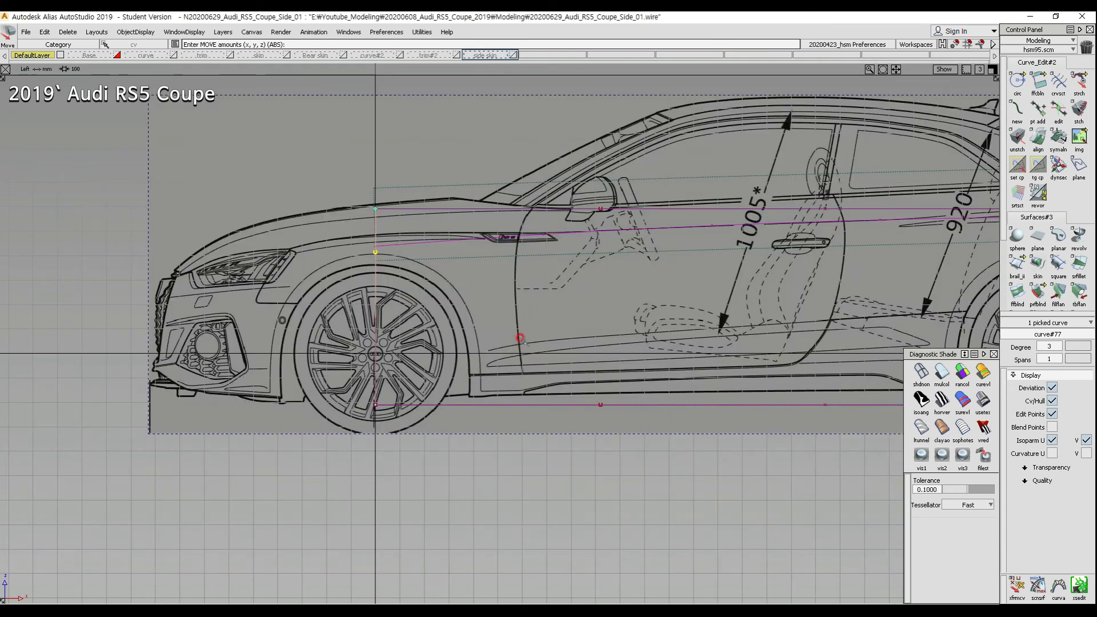
Step: Select the front profile's upper middle control point and examine its position against the blueprint in the front view
left_click_drag(480, 293, 501, 272, "ctrl+shift")
left_click_drag(343, 234, 346, 248, "ctrl+shift")
left_click(374, 252)
left_click(375, 317)
right_click_drag(444, 315, 504, 382, "ctrl+shift")
middle_click_drag(525, 399, 517, 382, "alt+shift")
mouse_move(574, 384)
right_mouse_down("alt+shift")
mouse_move(580, 355)
mouse_move(590, 371)
right_mouse_up("alt+shift")
middle_click_drag(591, 374, 593, 329, "ctrl+shift")
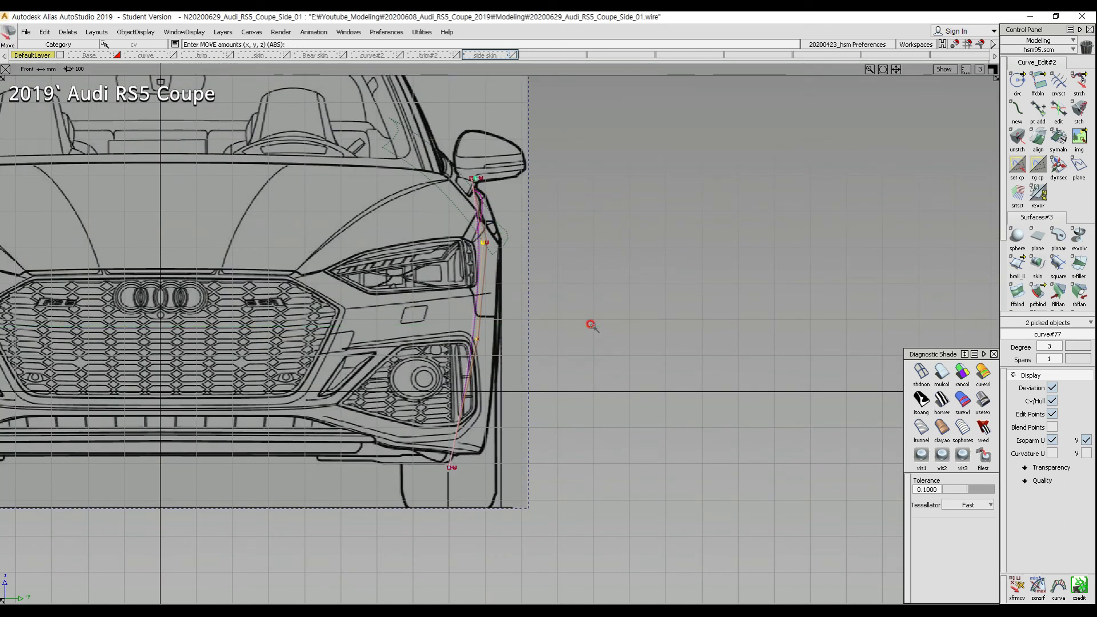
Step: Check the intersection curve along the door and fender against the blueprint's character line in the left and top views
left_click_drag(584, 337, 546, 335, "ctrl+shift")
right_click_drag(546, 335, 649, 302, "ctrl+shift")
left_click_drag(649, 302, 739, 289, "ctrl+shift")
left_click_drag(639, 234, 652, 279)
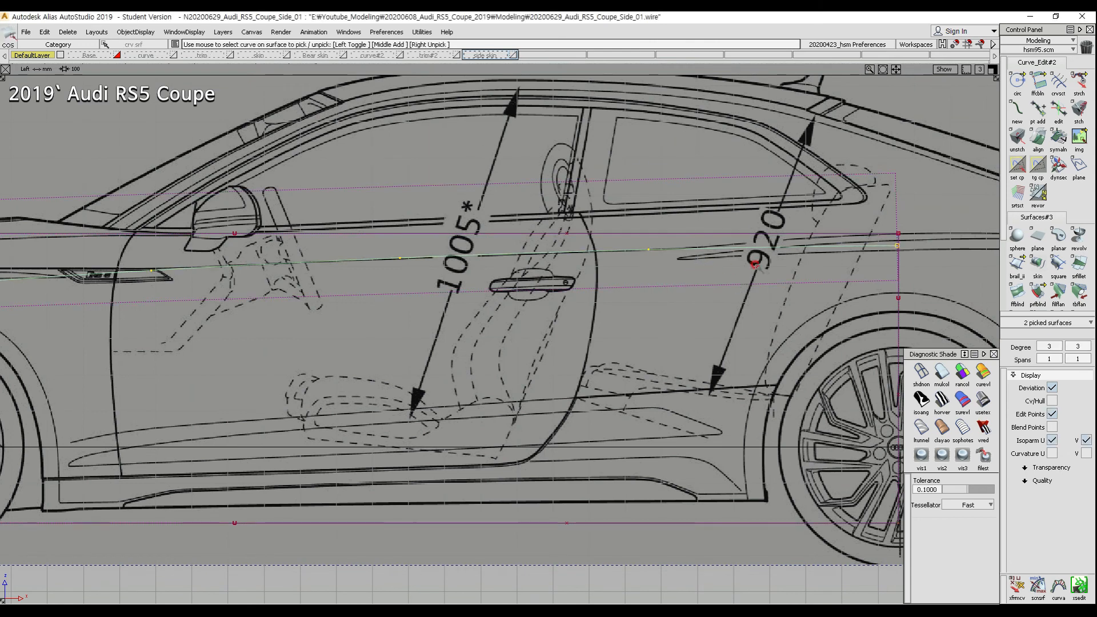
middle_click_drag(146, 293, 471, 294, "alt+shift")
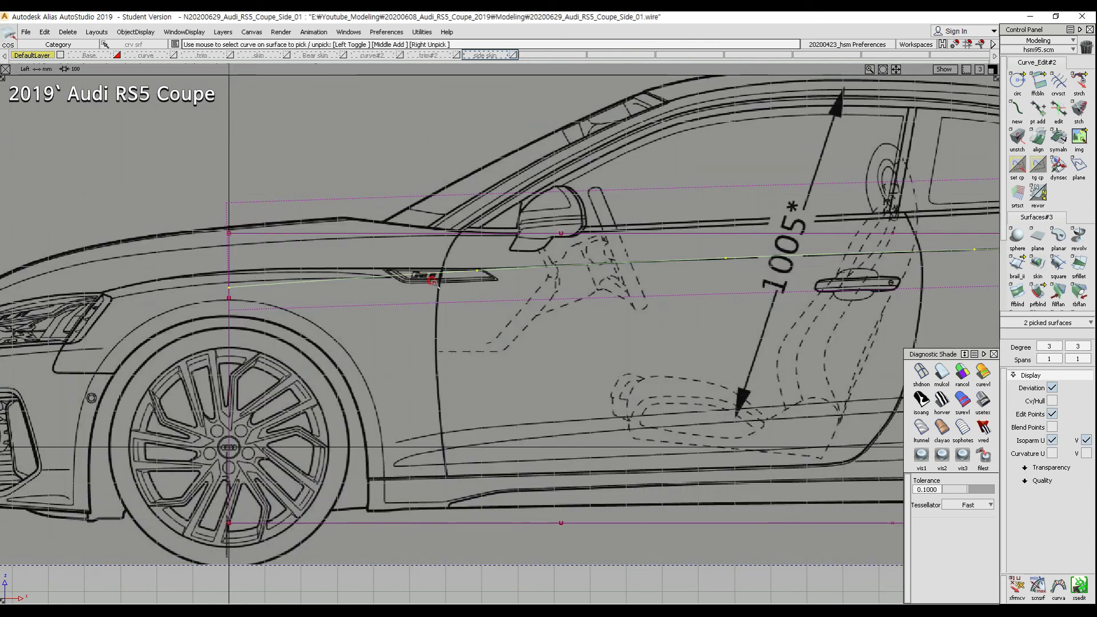
left_click_drag(433, 281, 436, 277, "ctrl+shift")
right_click_drag(449, 291, 446, 355, "ctrl+shift")
right_click_drag(546, 310, 462, 337, "alt+shift")
middle_click_drag(461, 337, 291, 339, "alt+shift")
Step: Select the lower birail's four curves and snap their pivot onto the intersection curve just behind the door's rear edge
left_click_drag(54, 275, 217, 348, "ctrl+shift")
left_click_drag(855, 303, 887, 304)
middle_click_drag(388, 412, 451, 324, "ctrl+shift")
right_click_drag(447, 331, 487, 296, "ctrl+shift")
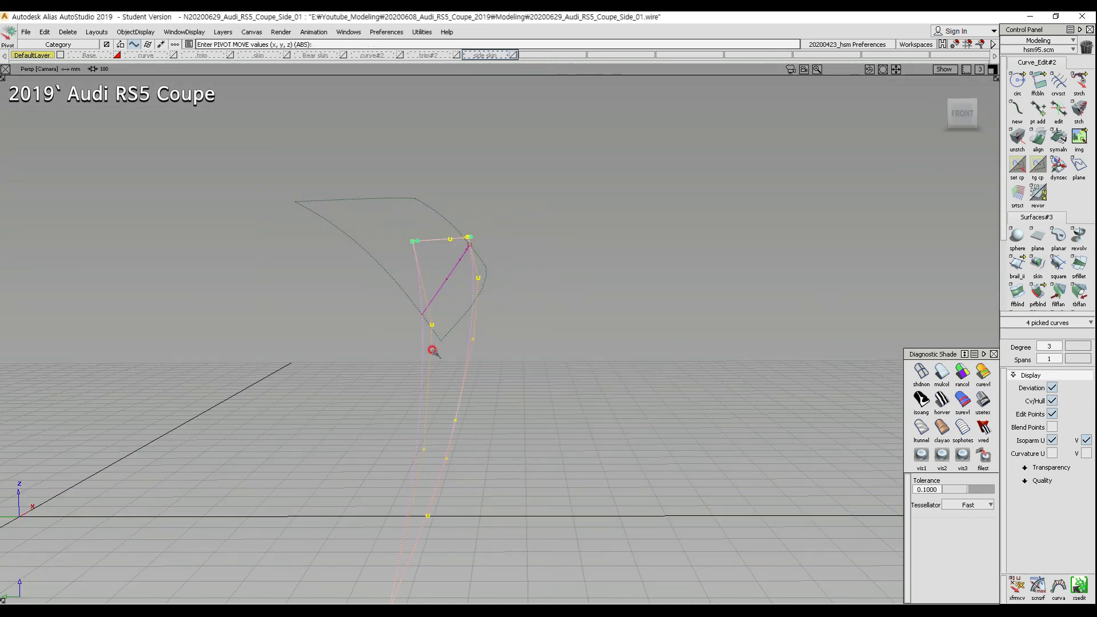
middle_click_drag(524, 344, 523, 338, "ctrl+shift")
left_click_drag(443, 281, 440, 285)
key("ctrl+z")
middle_click_drag(439, 286, 435, 287, "ctrl+shift")
left_click(435, 281)
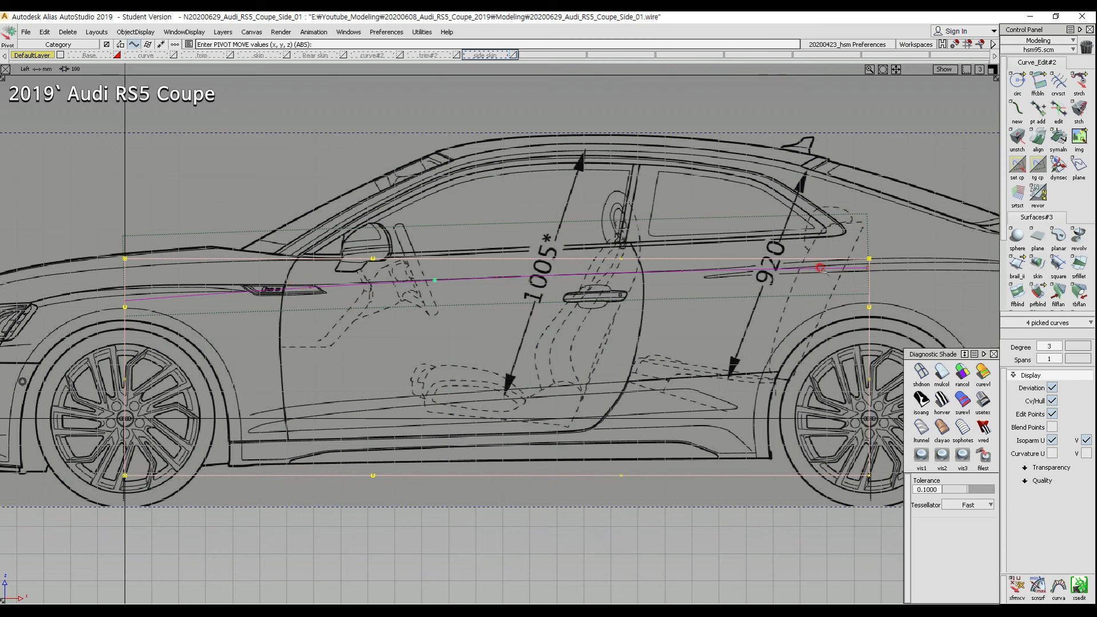
middle_click_drag(522, 289, 532, 268, "ctrl+shift")
mouse_move(535, 277)
left_mouse_down("ctrl+alt")
mouse_move(681, 318)
mouse_move(658, 319)
mouse_move(667, 324)
left_mouse_up("ctrl+alt")
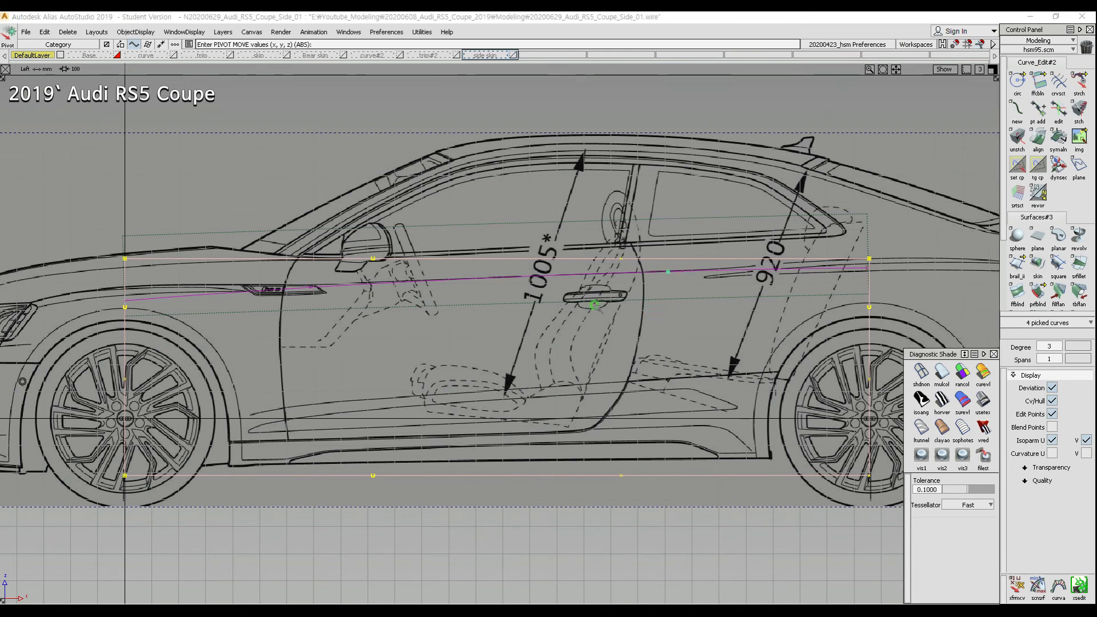
Step: Rotate the lower birail's four curves slightly about the new pivot in the top view
middle_click_drag(597, 307, 599, 354, "ctrl+shift")
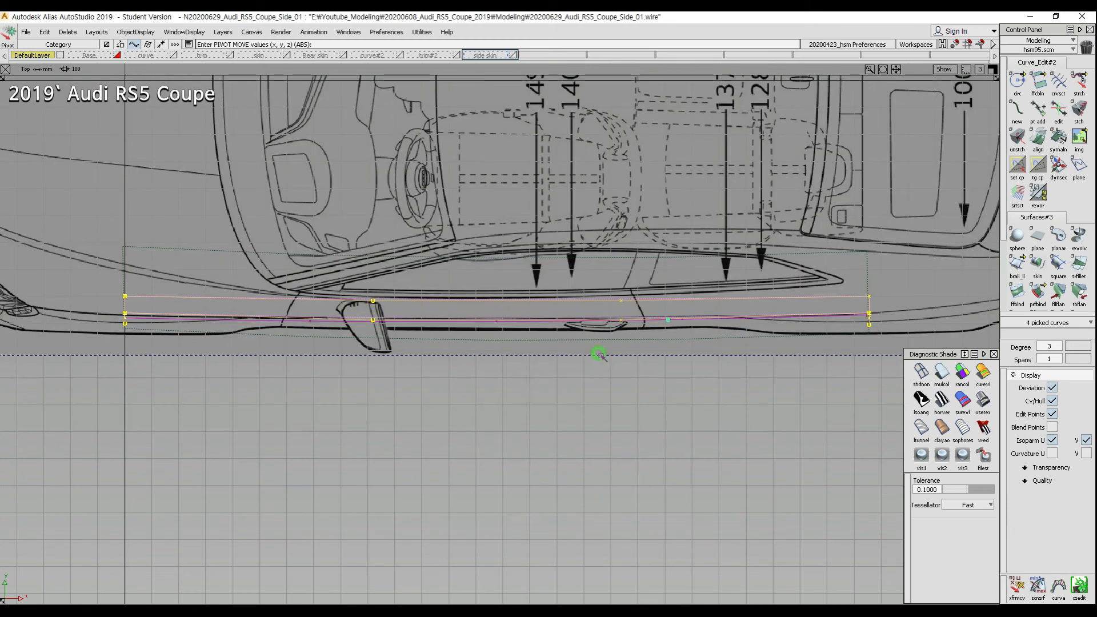
middle_click_drag(410, 354, 542, 358, "alt+shift")
right_click_drag(523, 377, 531, 378, "alt+shift")
middle_click_drag(605, 385, 606, 409, "ctrl+shift")
right_click_drag(646, 400, 724, 325)
left_click(651, 403)
Step: Check the rotated birail's intersection curve along the door and fender in the left and top views
right_click_drag(514, 405, 635, 401, "ctrl+shift")
right_click_drag(559, 310, 587, 384, "ctrl+shift")
middle_click_drag(673, 343, 513, 344, "alt+shift")
right_click_drag(639, 375, 701, 361, "alt+shift")
left_click_drag(705, 354, 705, 394, "ctrl+shift")
left_click_drag(727, 297, 778, 362, "ctrl+shift")
left_click(740, 339)
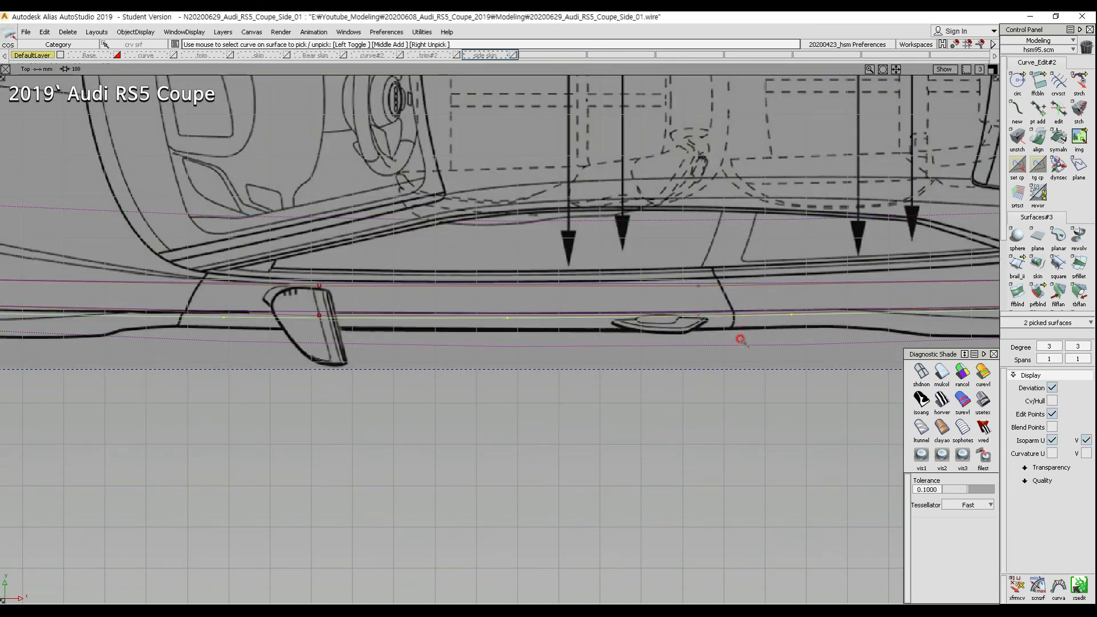
middle_click_drag(240, 330, 656, 336, "alt+shift")
Step: Move the control points at the lower birail's front end inward about 8.3 mm in Y in the top view
left_click_drag(319, 404, 318, 293, "ctrl+shift")
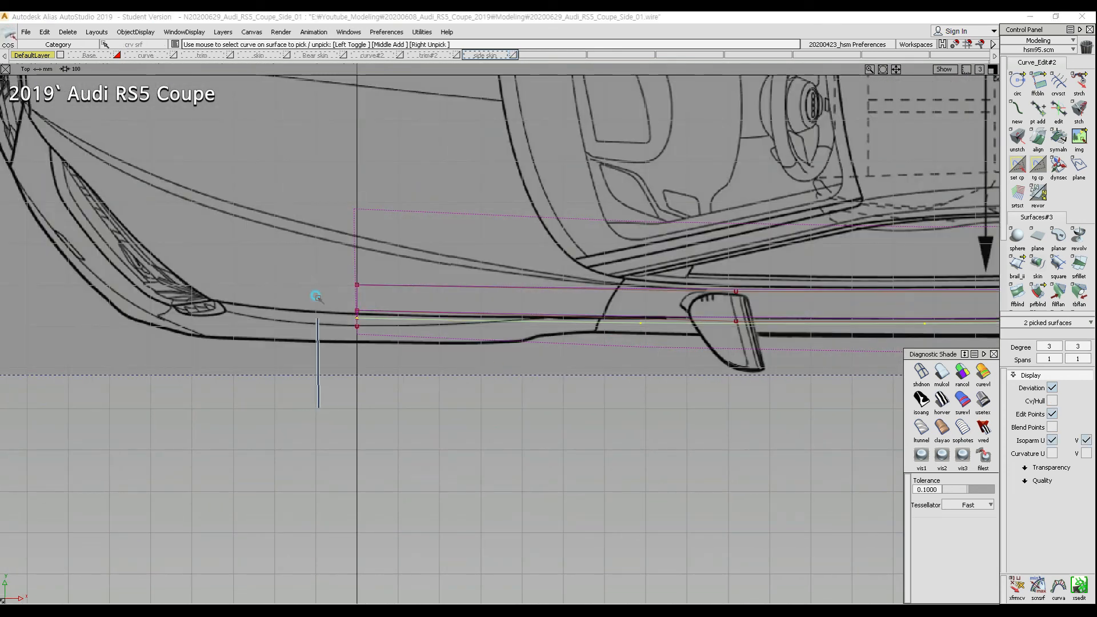
left_click_drag(269, 252, 434, 394)
middle_click_drag(466, 500, 466, 437, "ctrl+shift")
right_click_drag(473, 472, 474, 468)
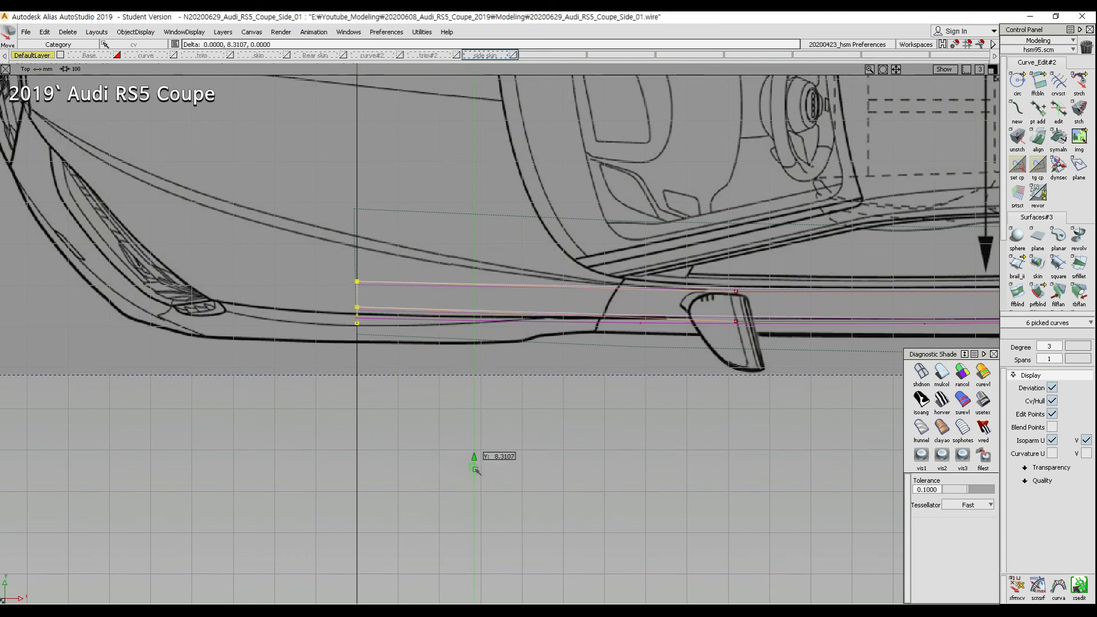
left_click_drag(404, 439, 573, 432, "ctrl+shift")
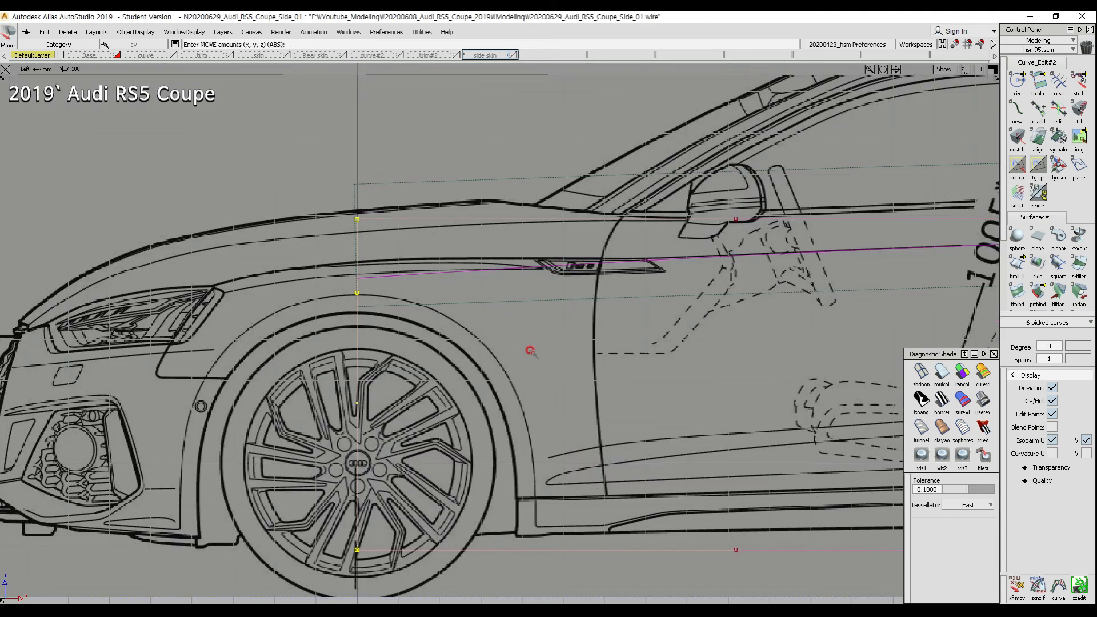
Step: Compare the curve with the blueprint along the side and nudge the birail's front-end control points slightly further inward
middle_click_drag(766, 311, 336, 289, "alt+shift")
left_click_drag(455, 273, 449, 318, "ctrl+shift")
middle_click_drag(336, 292, 667, 304, "alt+shift")
middle_click_drag(452, 475, 455, 431, "ctrl+shift")
right_click_drag(456, 432, 455, 427)
left_click_drag(415, 417, 499, 417, "ctrl+shift")
Step: Select the control points at the lower birail's rear end and nudge them slightly inward in the top view
left_click_drag(574, 359, 580, 277, "ctrl+shift")
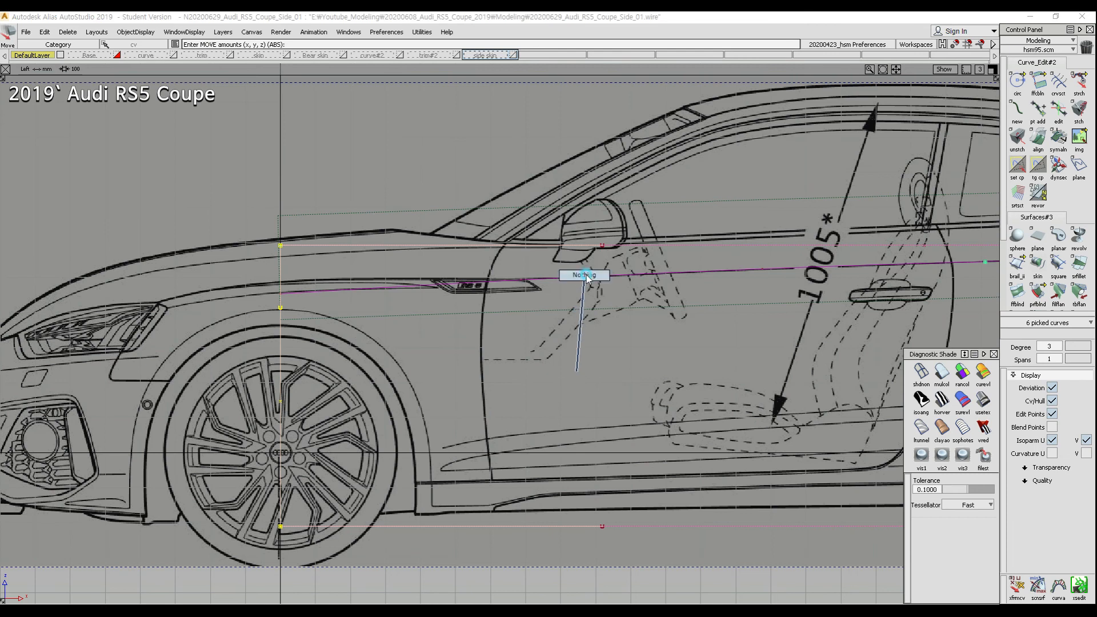
left_click(568, 264)
middle_click_drag(749, 366, 634, 367, "alt+shift")
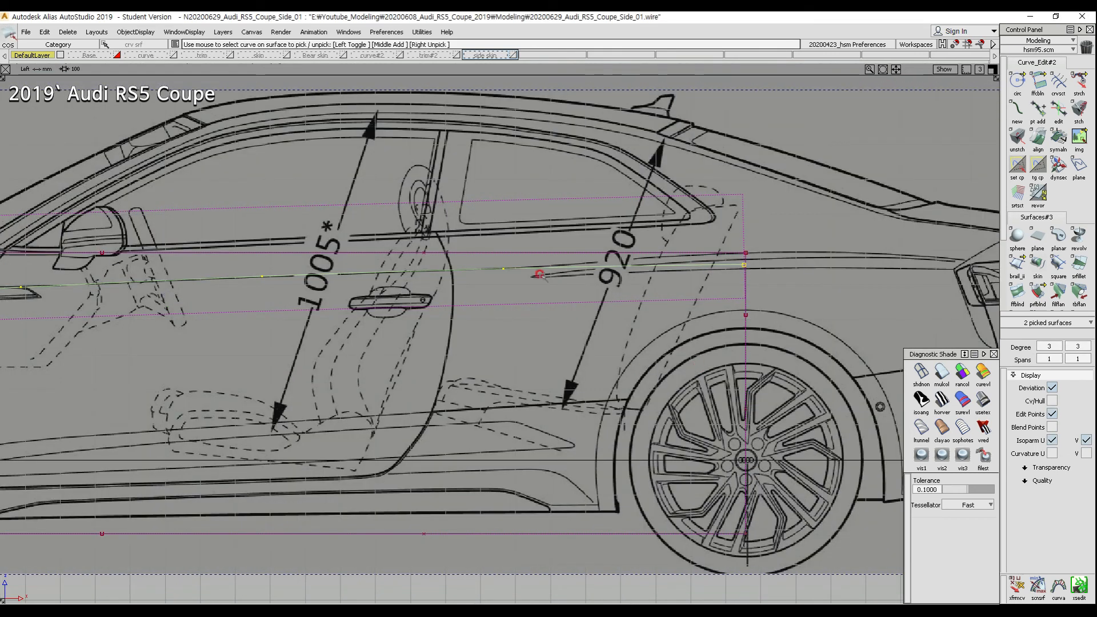
right_click_drag(588, 293, 591, 342, "ctrl+shift")
left_click_drag(698, 399, 693, 277, "ctrl+shift")
left_click_drag(614, 307, 657, 365)
middle_click_drag(759, 461, 769, 384, "ctrl+shift")
right_click_drag(714, 420, 712, 418)
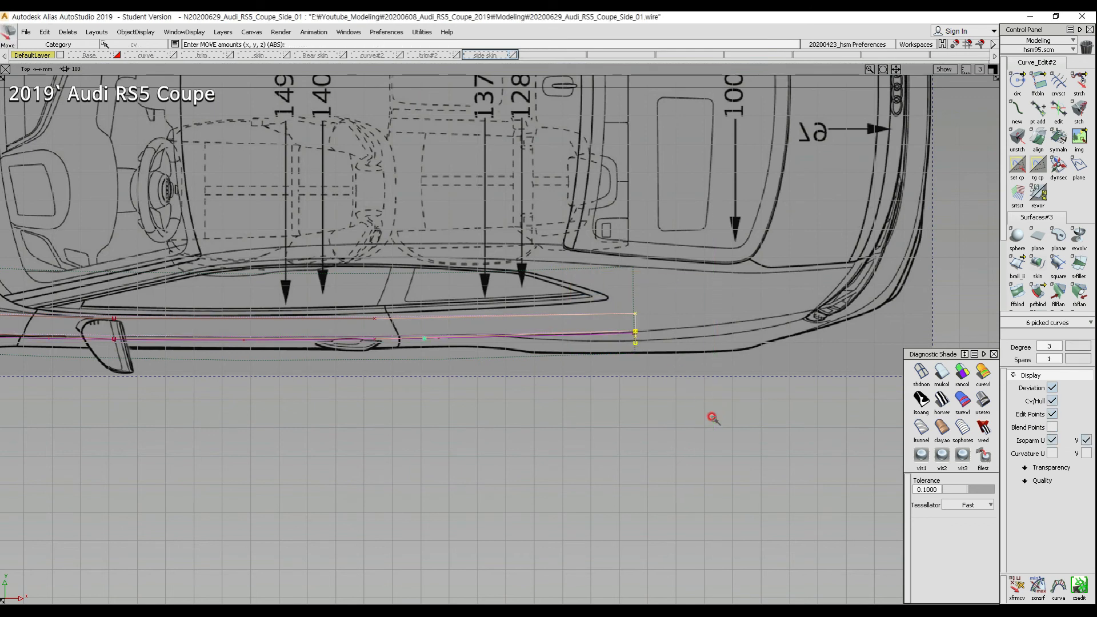
Step: Examine the updated intersection curve against the blueprint in the left, top and front views
left_click_drag(699, 421, 694, 320, "ctrl+shift")
right_click_drag(563, 406, 688, 378, "ctrl+shift")
left_click_drag(691, 377, 577, 311, "ctrl+shift")
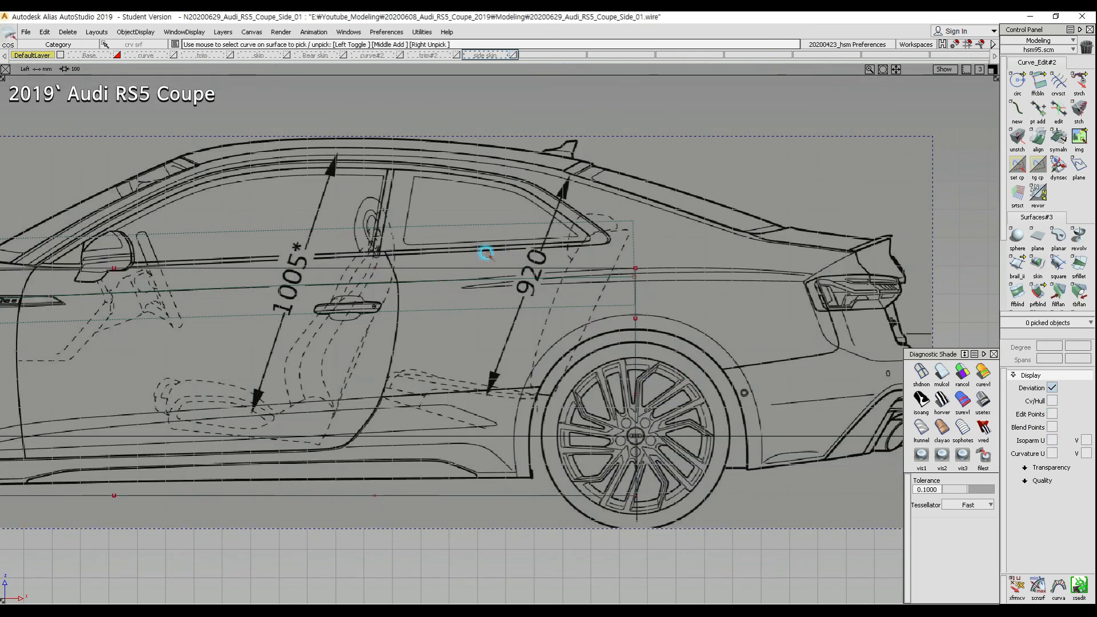
left_click_drag(484, 253, 395, 330)
middle_click_drag(304, 331, 687, 328, "alt+shift")
right_click_drag(594, 269, 595, 317, "ctrl+shift")
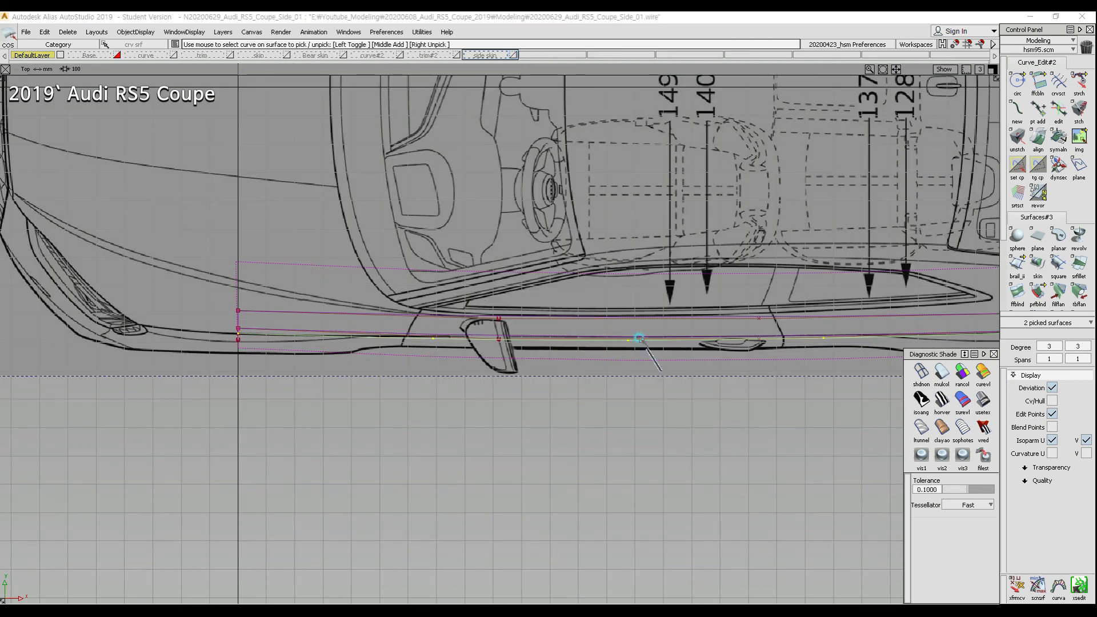
right_click_drag(633, 265, 705, 317, "ctrl+shift")
mouse_move(509, 297)
right_mouse_down("alt+shift")
mouse_move(546, 316)
mouse_move(520, 248)
right_mouse_up("alt+shift")
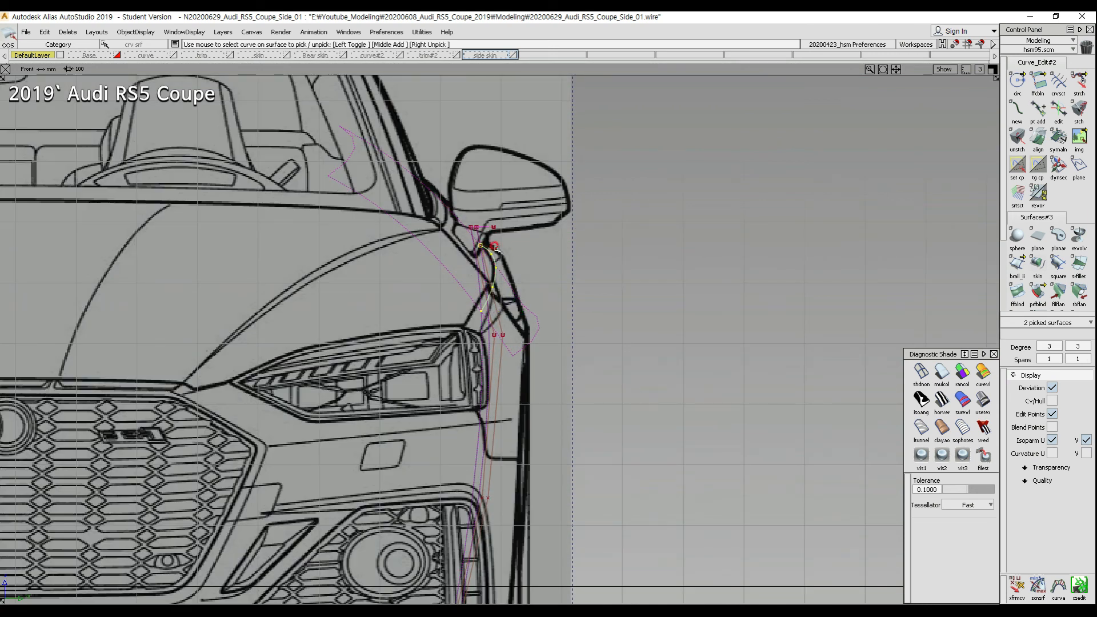
left_click_drag(510, 358, 507, 248, "alt+shift")
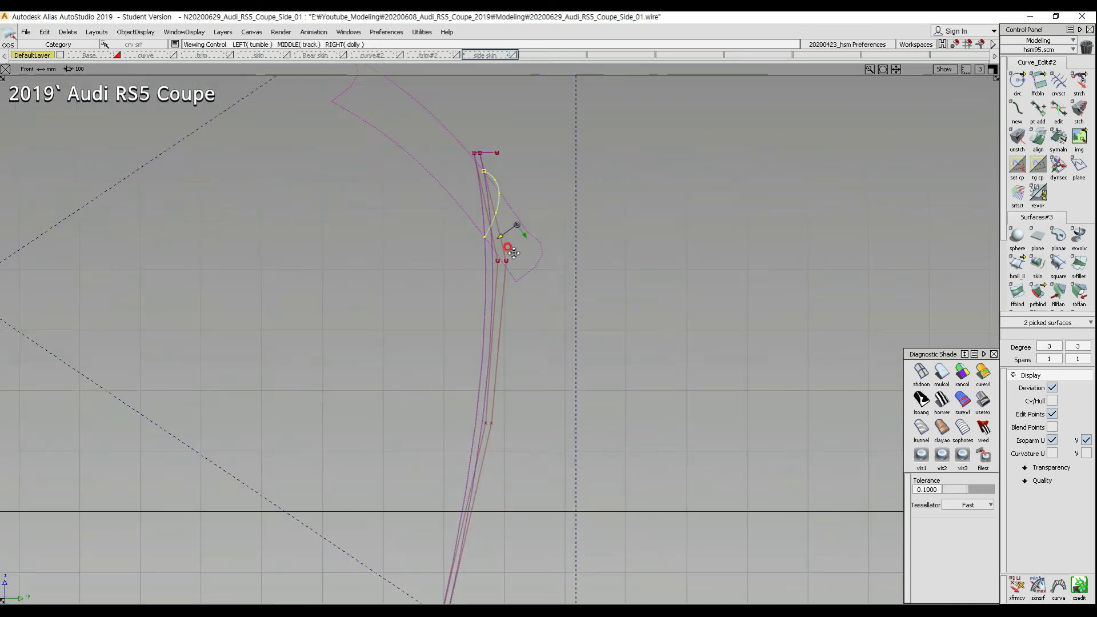
right_click_drag(501, 328, 629, 314, "ctrl+shift")
left_click_drag(629, 314, 575, 320, "alt+shift")
right_click_drag(575, 320, 510, 377, "alt+shift")
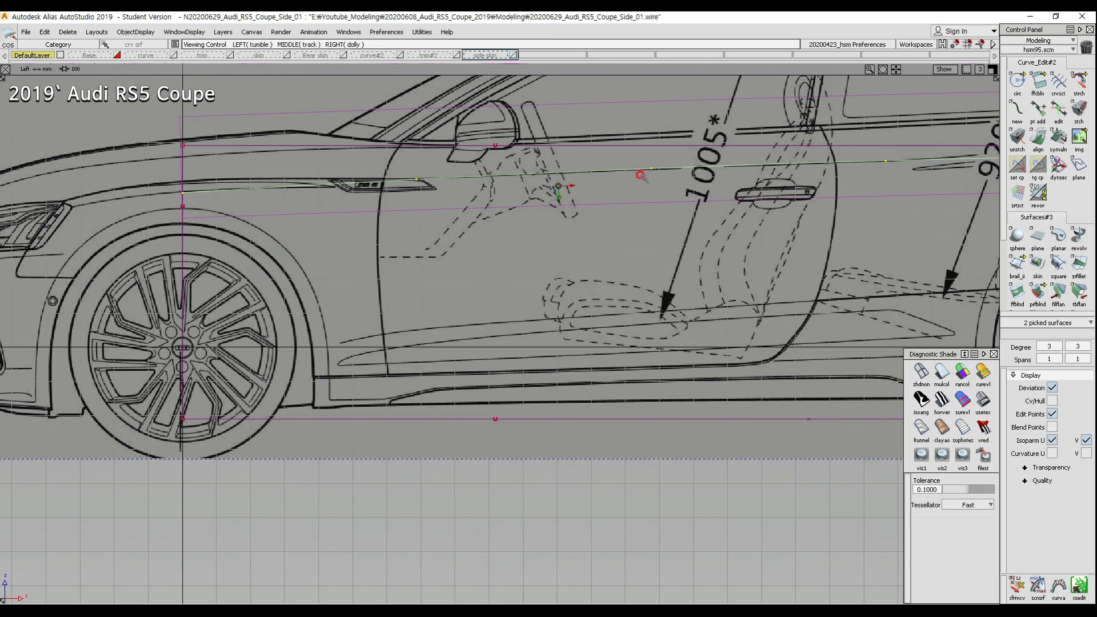
middle_click_drag(641, 166, 524, 171, "alt+shift")
right_click_drag(531, 210, 531, 333, "alt+shift")
left_click_drag(531, 333, 567, 277, "ctrl+shift")
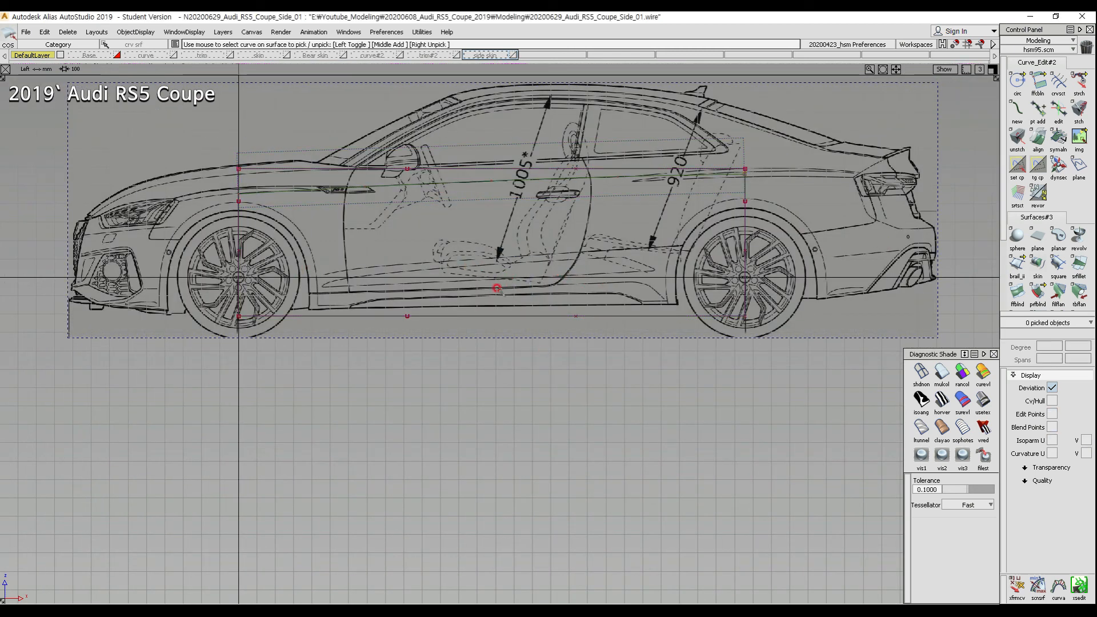
Step: Consult the rear three-quarter reference photo, and sketch a degree 3 curve along the lower door crease between the wheels in Alias
left_click(281, 609)
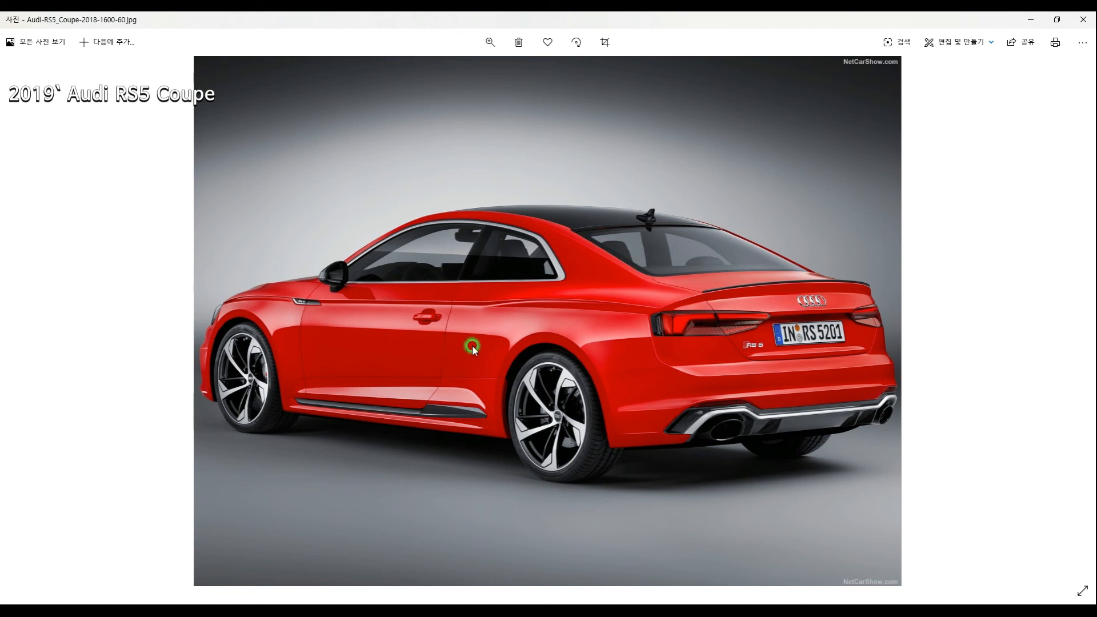
left_click(1030, 19)
right_click_drag(465, 278, 438, 278, "ctrl+shift")
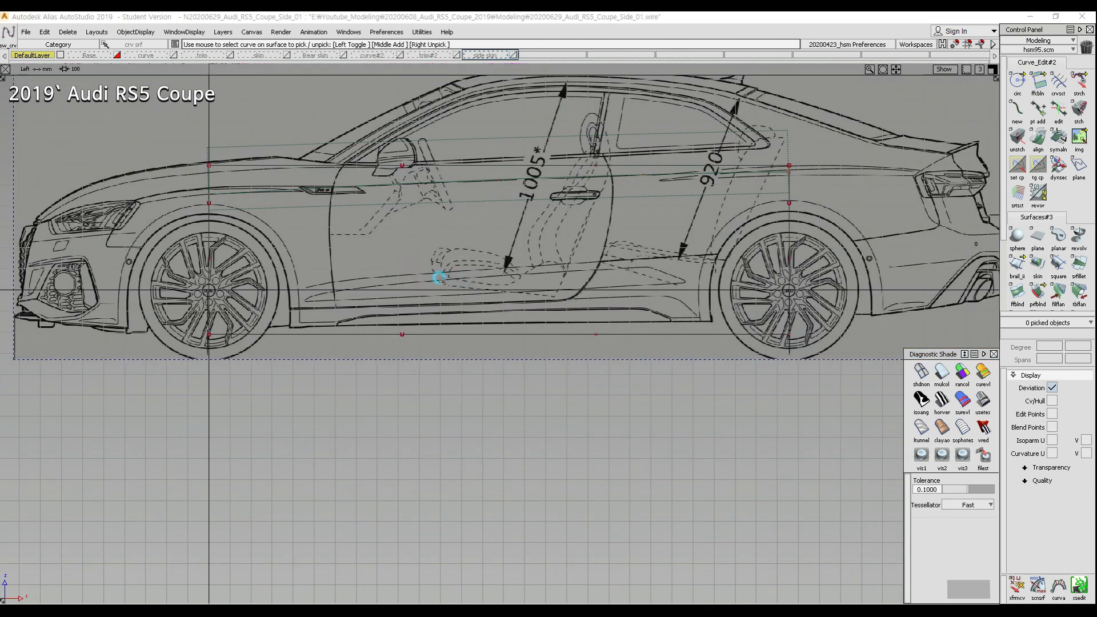
left_click(264, 288)
left_click(804, 244)
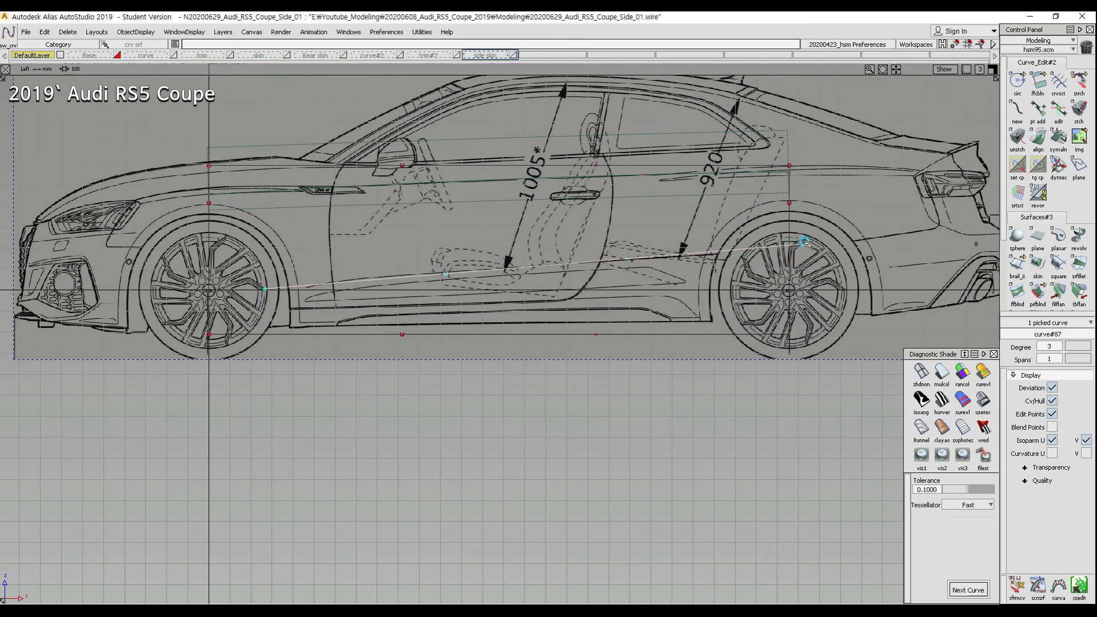
Step: Select the whole lower crease curve and move it slightly down in the left view
right_click_drag(678, 323, 651, 279, "alt+shift")
left_click_drag(523, 337, 503, 262, "ctrl+shift")
left_click_drag(429, 256, 473, 279, "ctrl+shift")
left_click(487, 297)
middle_click_drag(550, 408, 575, 372, "ctrl+shift")
right_click_drag(575, 372, 576, 377)
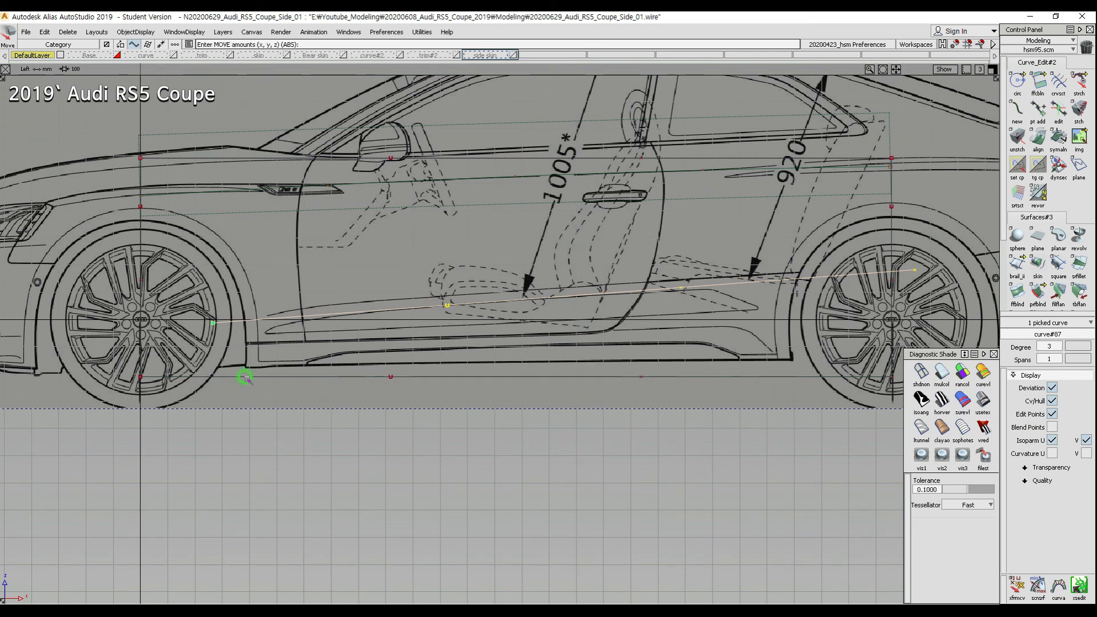
Step: Shift the crease curve's second control point horizontally toward the front of the door
left_click_drag(281, 292, 280, 234, "ctrl+shift")
left_click_drag(186, 296, 223, 296, "ctrl+shift")
left_click_drag(429, 255, 473, 350)
middle_click_drag(729, 423, 743, 395, "ctrl+shift")
middle_click_drag(739, 394, 641, 396)
Step: Move the crease curve's front end control point slightly down and rearward to follow the blueprint's crease
left_click_drag(223, 384, 185, 334, "ctrl+shift")
mouse_move(159, 326)
left_mouse_down("ctrl+shift")
mouse_move(198, 320)
mouse_move(243, 360)
left_mouse_up("ctrl+shift")
middle_click_drag(431, 510, 442, 471, "ctrl+shift")
right_click_drag(441, 460, 442, 469)
middle_click_drag(451, 469, 467, 469)
right_click_drag(498, 489, 557, 376, "ctrl+shift")
right_click_drag(698, 381, 728, 369, "ctrl+shift")
left_click(277, 373)
key("ctrl+z")
Step: Fine-tune the crease curve's front control points horizontally against the blueprint
left_click_drag(354, 443, 364, 320, "ctrl+shift")
left_click(362, 309)
right_click_drag(262, 374, 277, 359, "ctrl+shift")
left_click(258, 346, "ctrl")
right_click_drag(494, 334, 494, 343, "ctrl+shift")
middle_click_drag(512, 350, 513, 349)
Step: Project the lower crease curve onto the lower birail surface along the Y vector and select the projected curve on surface
left_click_drag(518, 366, 524, 318, "ctrl+shift")
middle_click_drag(553, 337, 543, 308, "ctrl+shift")
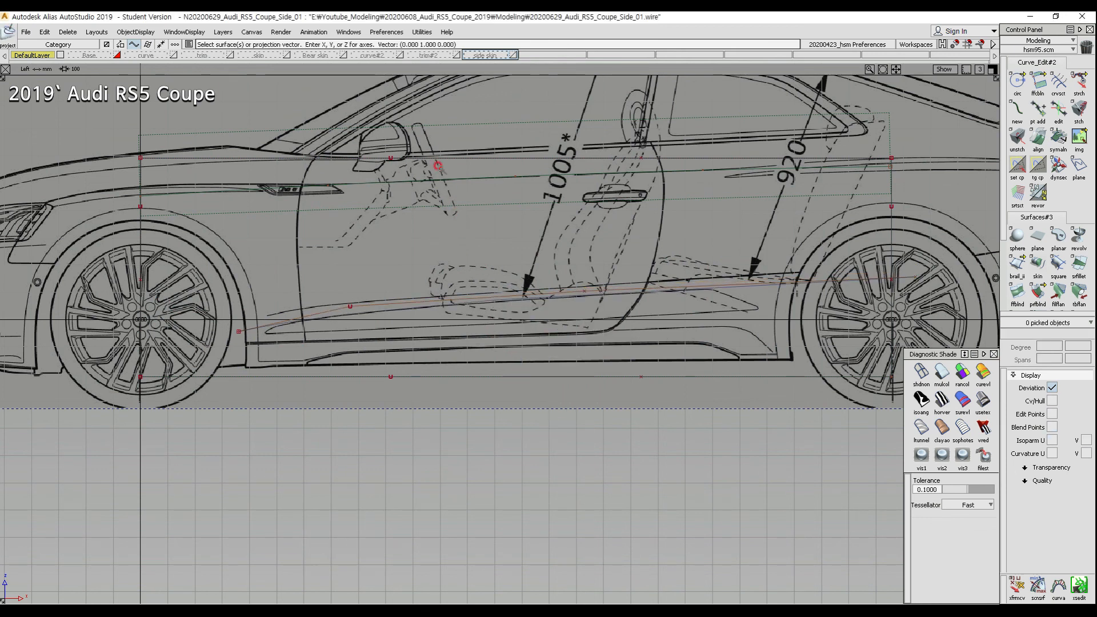
left_click(455, 375)
left_click(438, 311)
left_click_drag(509, 331, 484, 321, "ctrl+shift")
left_click(444, 298)
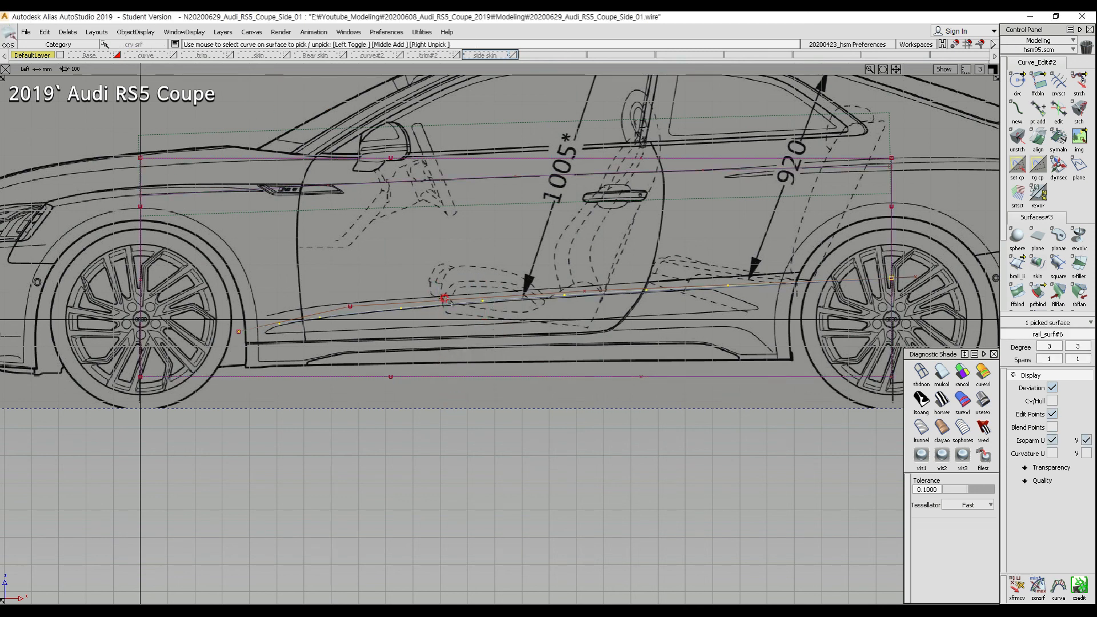
Step: Examine the projected crease curve on the lower side surface in the perspective and side views
right_click(533, 303, "ctrl+shift")
right_click_drag(533, 303, 563, 374, "ctrl+shift")
right_click_drag(504, 391, 480, 402, "ctrl+shift")
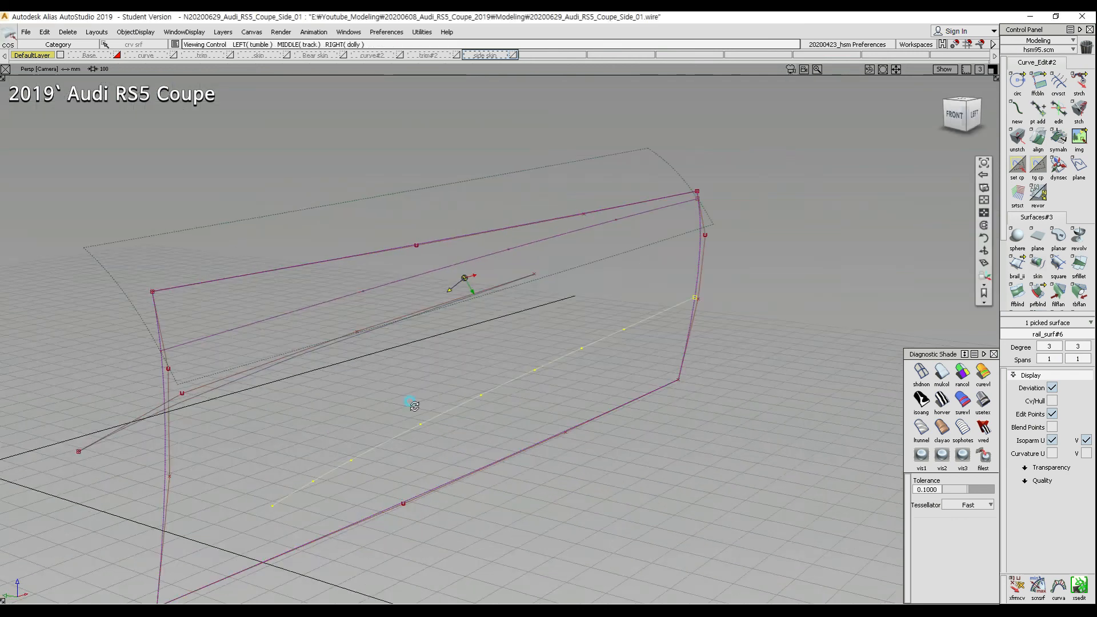
middle_click_drag(768, 386, 626, 404, "alt+shift")
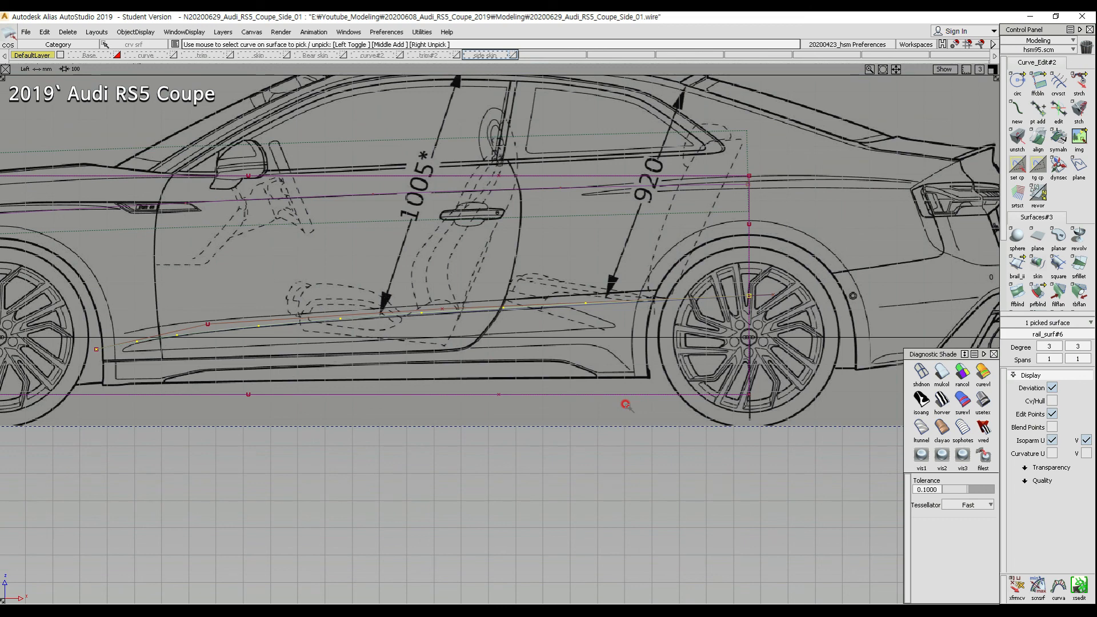
right_click_drag(595, 411, 730, 296, "ctrl+shift")
left_click_drag(730, 296, 661, 352, "alt+shift")
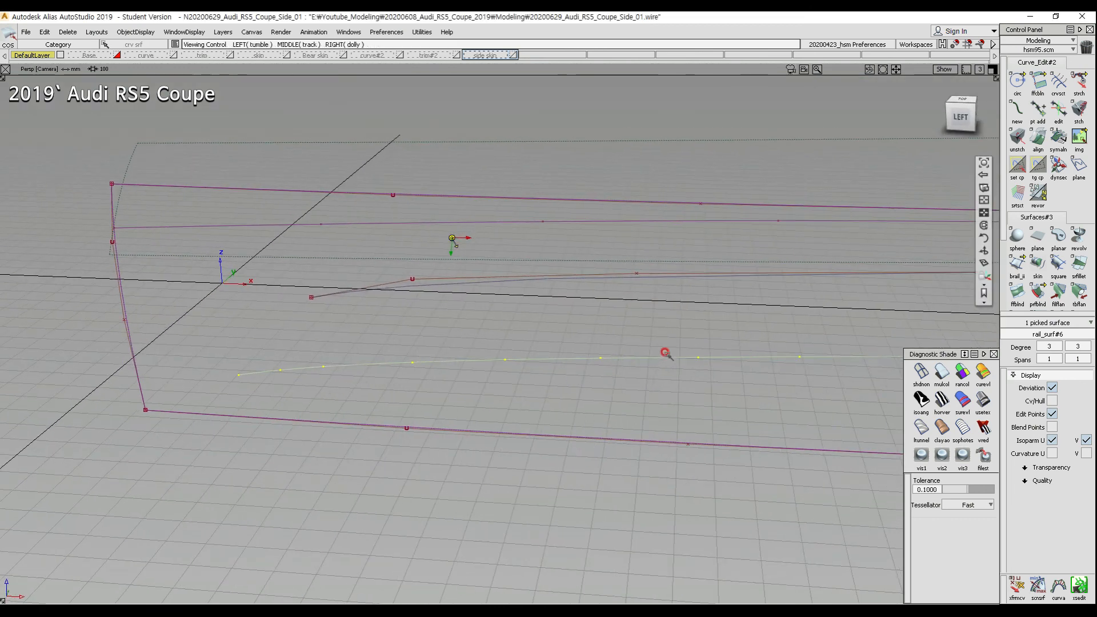
Step: Shade the body-side surfaces, check their highlight flow with horizontal zebra stripes in perspective and side views, and turn the shading off
left_click_drag(829, 400, 859, 357, "ctrl+shift")
left_click(942, 371)
right_click_drag(759, 337, 656, 328, "alt+shift")
mouse_move(656, 328)
left_mouse_down("alt+shift")
mouse_move(637, 345)
mouse_move(802, 266)
mouse_move(923, 274)
mouse_move(845, 321)
mouse_move(479, 304)
left_mouse_up("alt+shift")
left_click(948, 385)
left_click(948, 396)
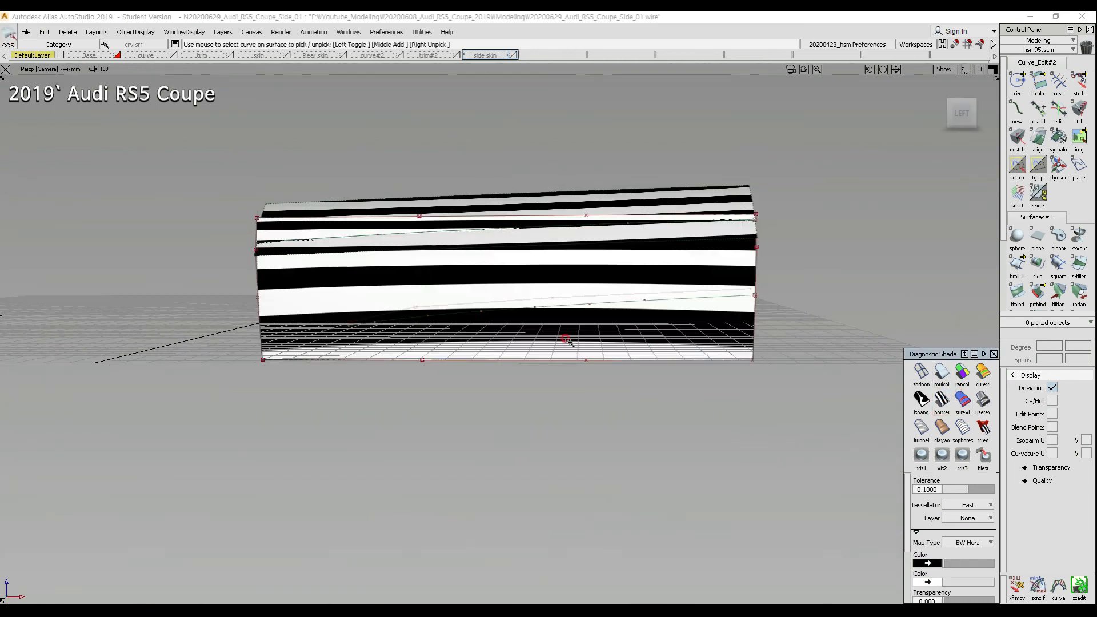
key("F6")
right_click_drag(642, 338, 390, 294, "alt+shift")
middle_click_drag(389, 294, 564, 291, "alt+shift")
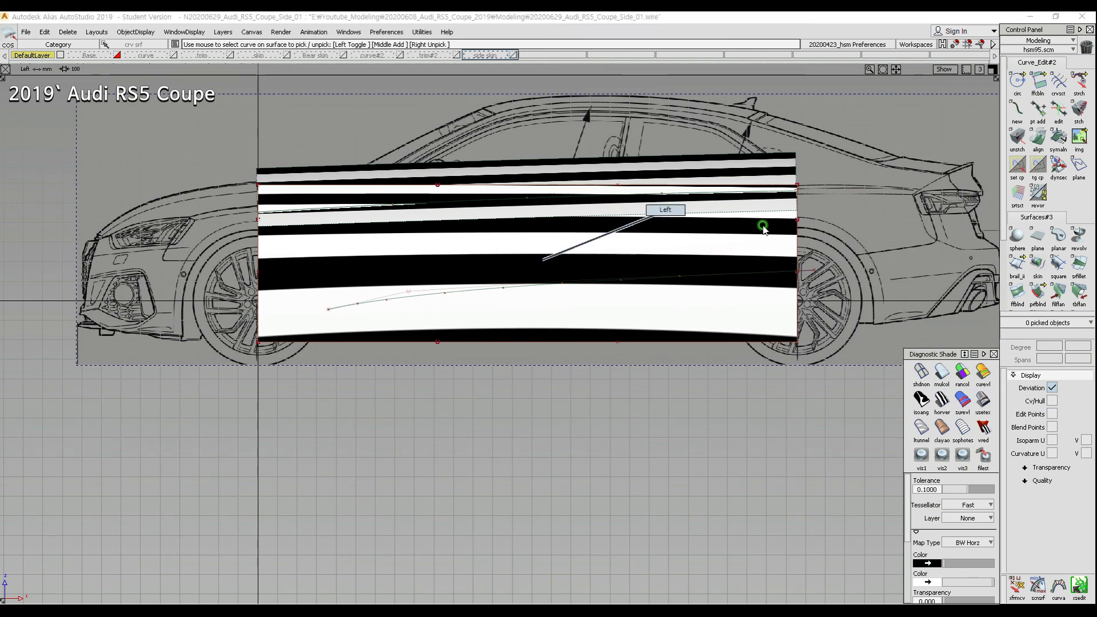
mouse_move(656, 245)
left_mouse_down("alt+shift")
mouse_move(688, 287)
mouse_move(640, 407)
mouse_move(823, 302)
left_mouse_up("alt+shift")
left_click(925, 374)
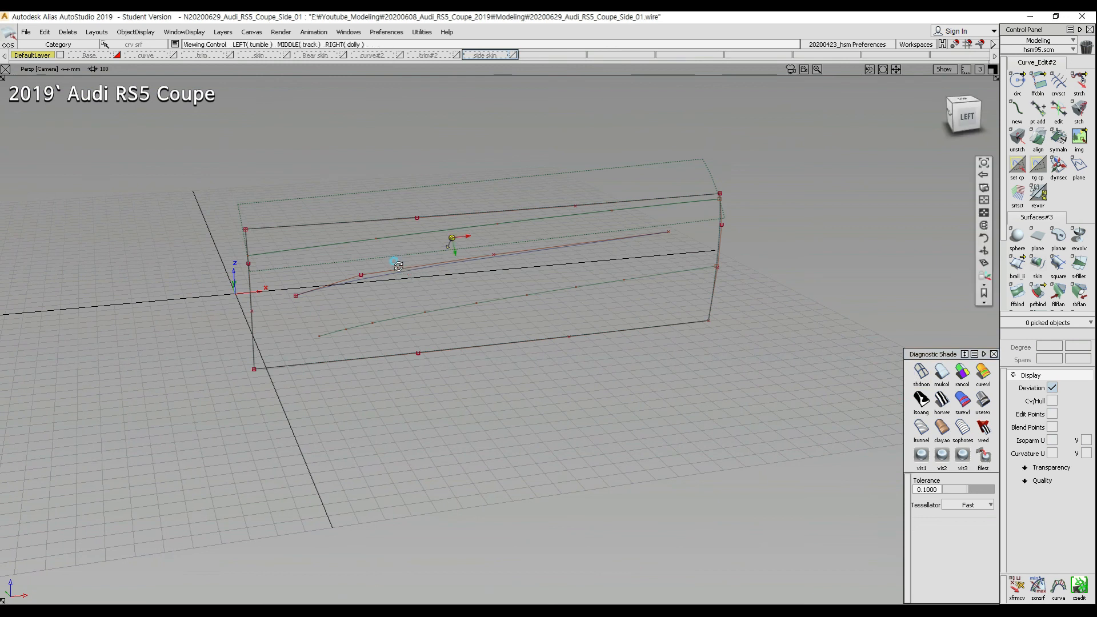
Step: Show the side skin, Rear skin and skin layers and shade all the visible body surfaces
left_click_drag(397, 264, 436, 317, "alt+shift")
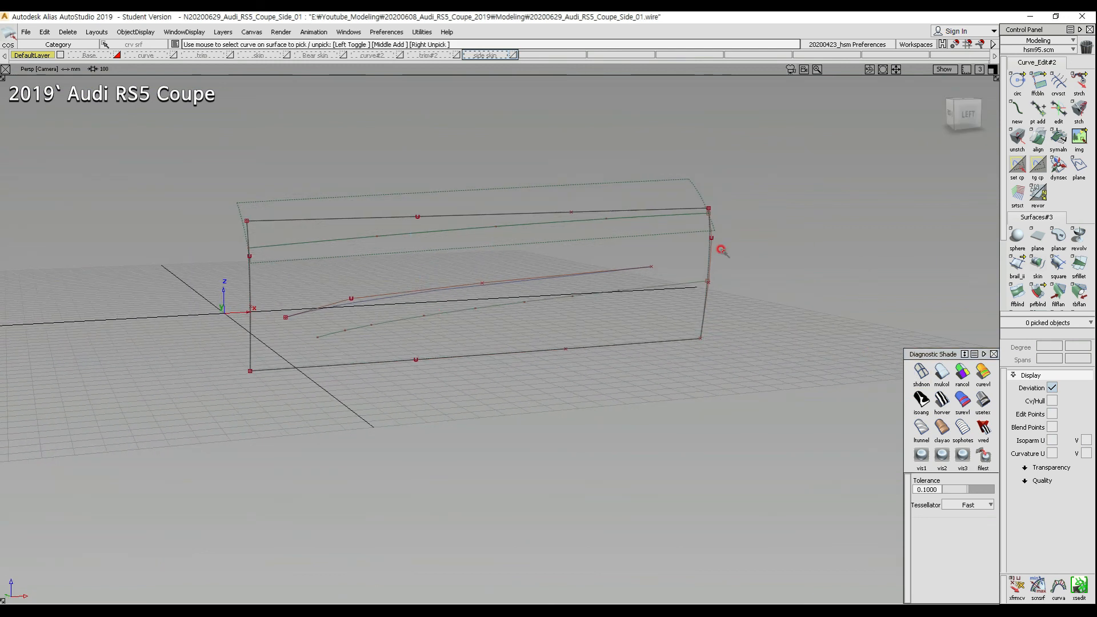
left_click_drag(224, 298, 301, 297, "alt+shift")
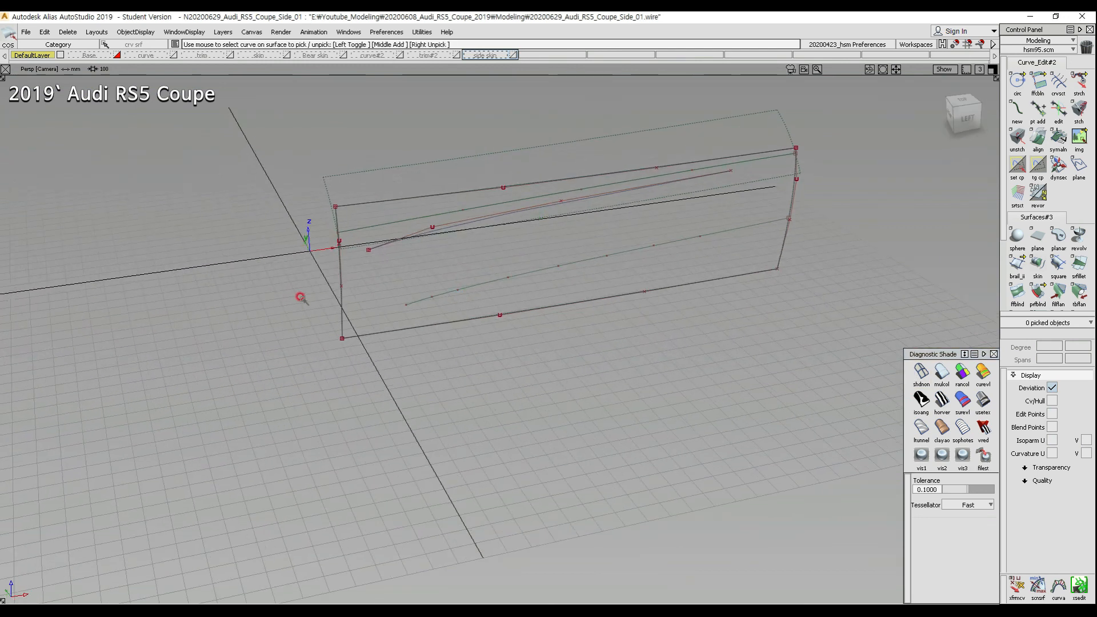
left_click_drag(595, 245, 597, 206, "alt+shift")
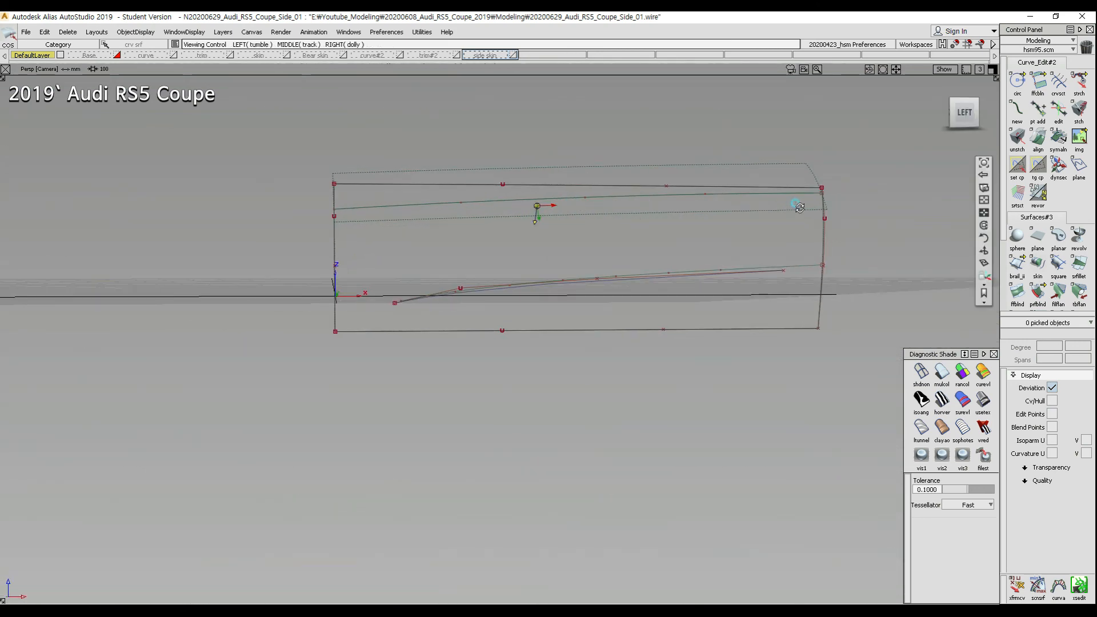
left_click_drag(796, 203, 798, 282, "alt+shift")
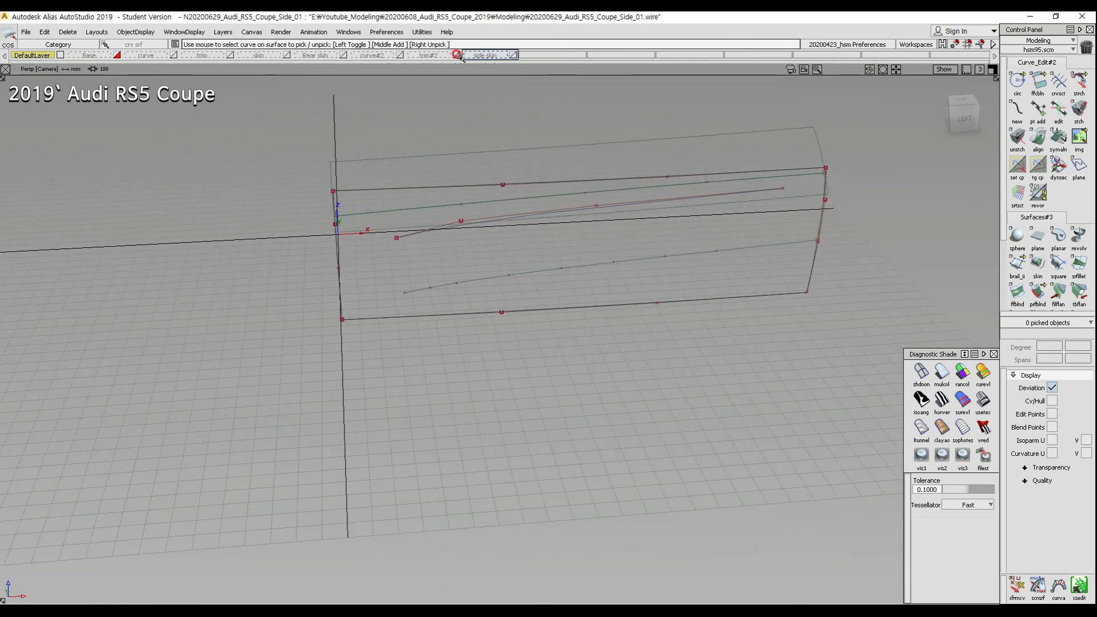
left_click_drag(514, 85, 679, 216, "alt+shift")
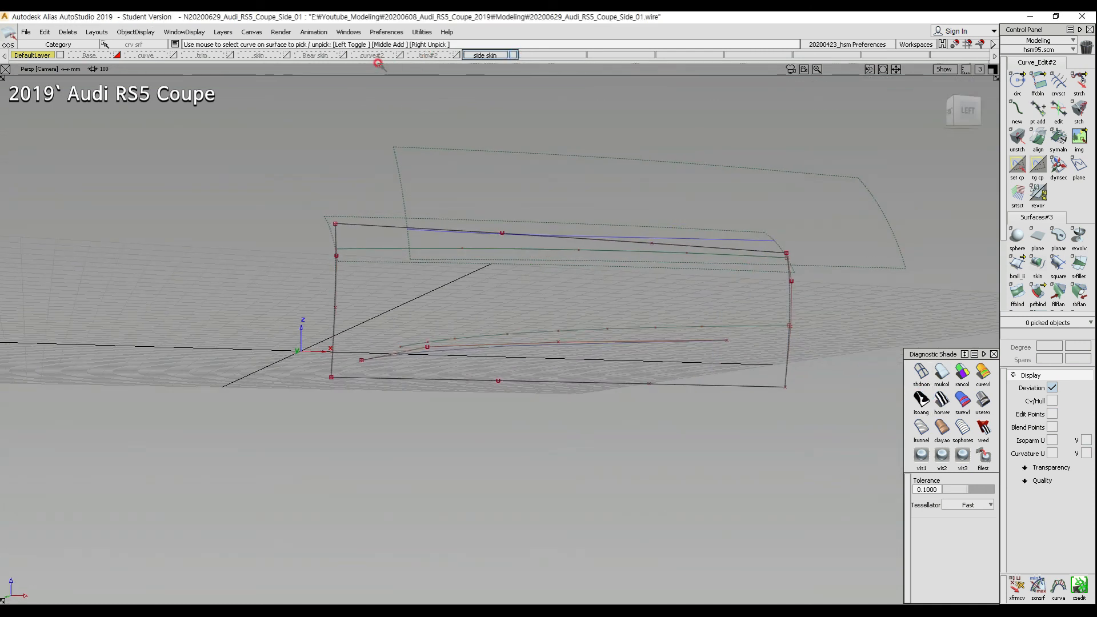
left_click(343, 54)
left_click(287, 55)
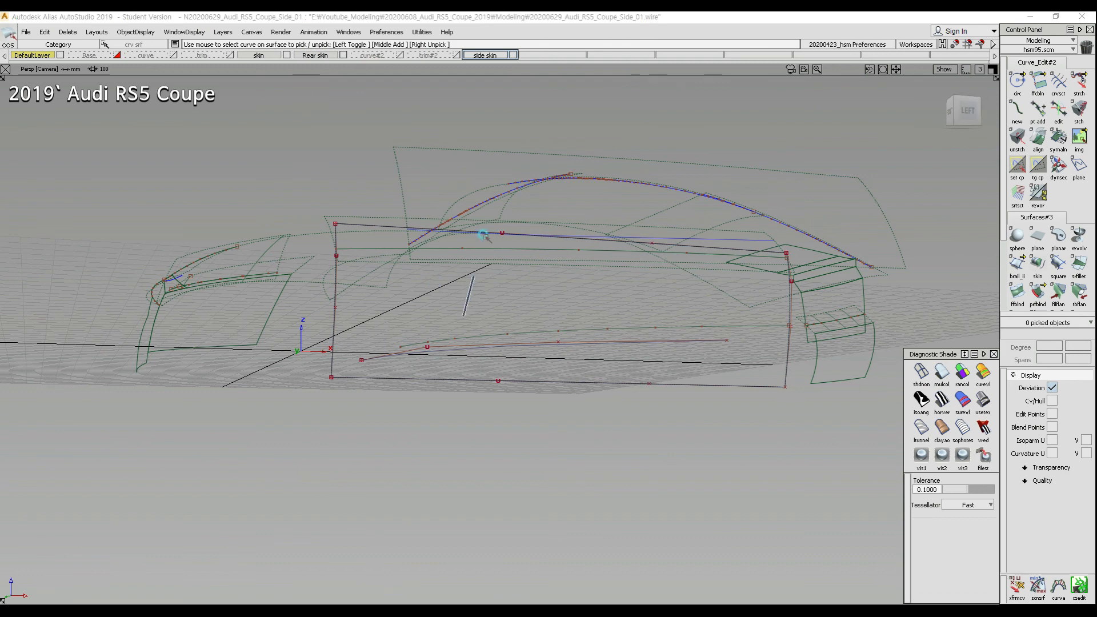
left_click(942, 373)
left_click_drag(514, 234, 581, 310, "alt+shift")
right_click_drag(581, 310, 585, 271, "alt+shift")
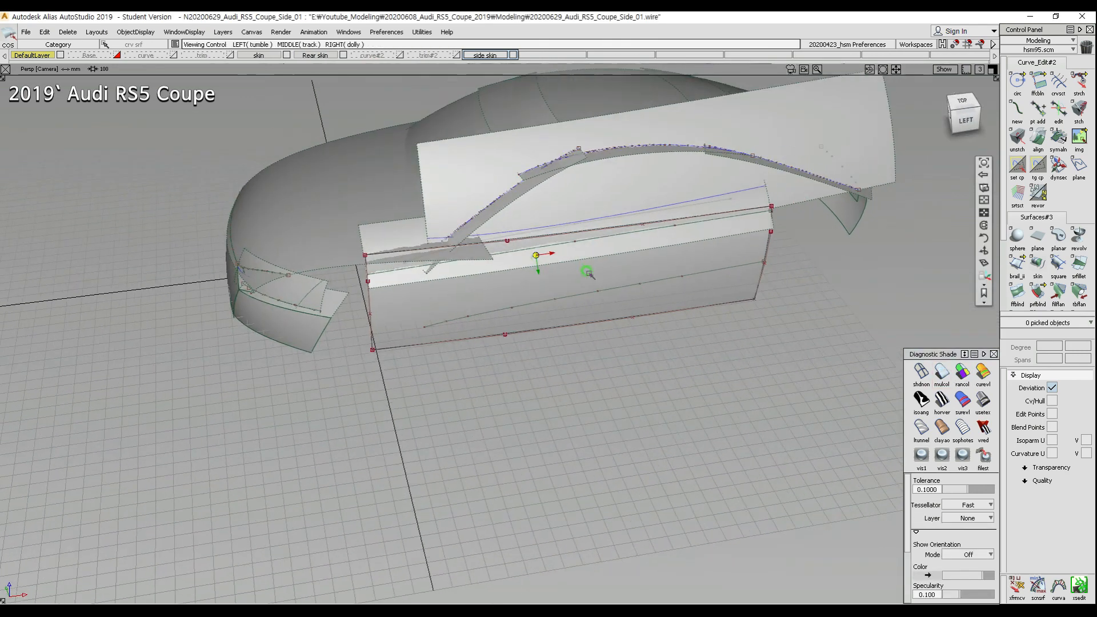
left_click_drag(577, 258, 649, 221, "alt+shift")
Step: Delete the curves on surface across the body side, including the projected lower crease
left_click_drag(350, 137, 839, 405)
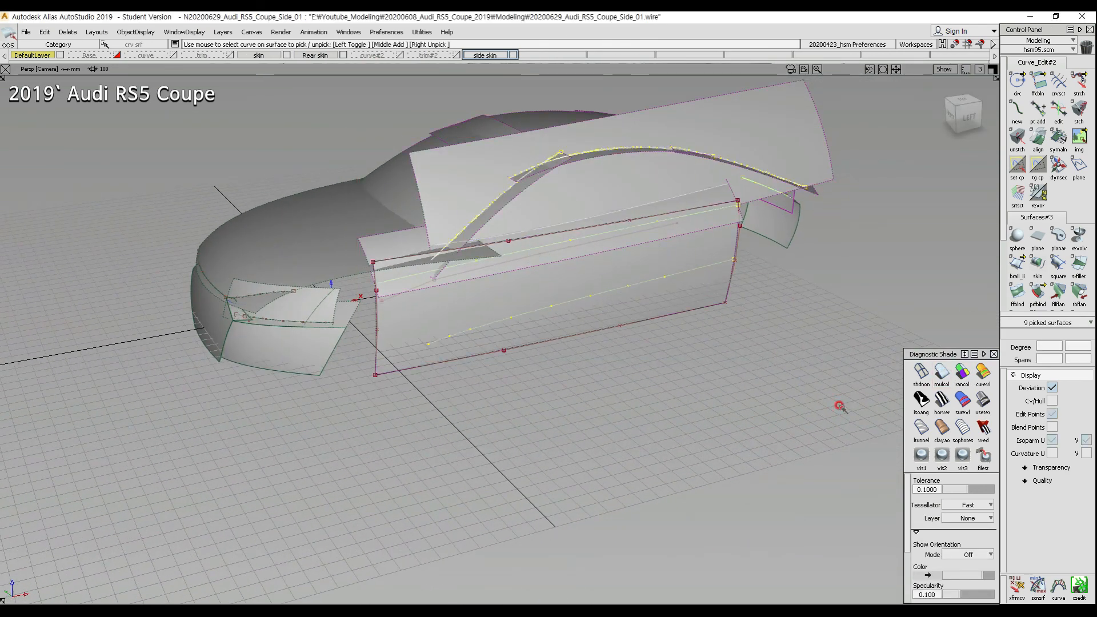
key("Delete")
key("Return")
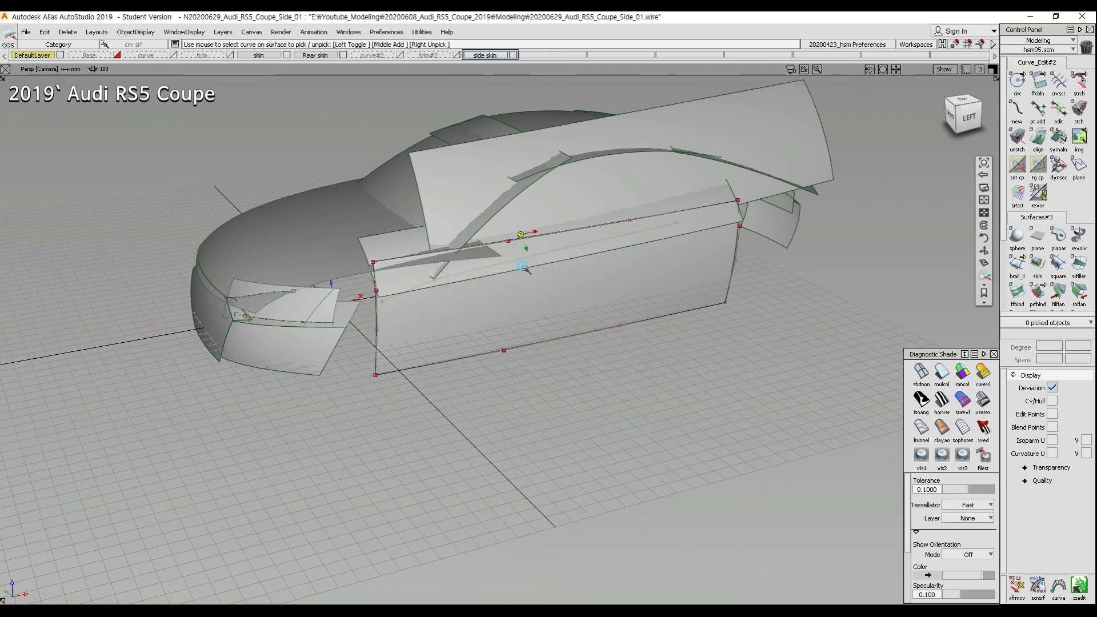
Step: Select the remaining body-side construction curves and assign them to the hidden curve#2 layer
right_click_drag(839, 406, 251, 143, "alt+shift")
left_click_drag(251, 144, 312, 197, "ctrl+shift")
left_click_drag(208, 114, 813, 506)
left_click(384, 55)
left_click(404, 117)
Step: Select the lower birail surface of the body side on the shaded car model
left_click_drag(657, 286, 327, 289, "alt+shift")
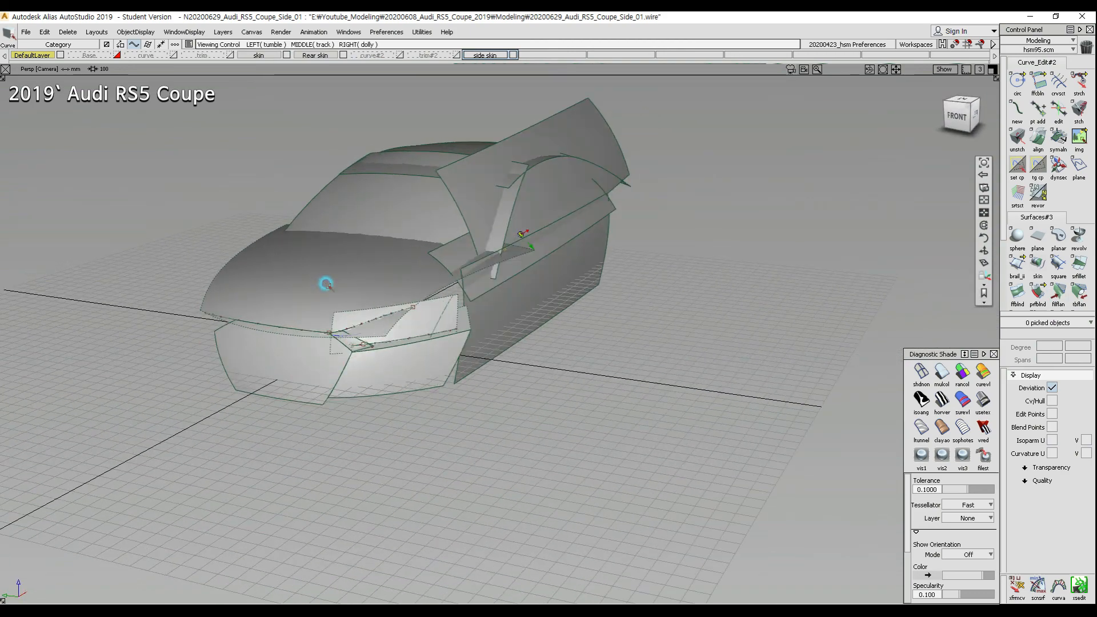
left_click_drag(632, 248, 392, 371, "alt+shift")
left_click_drag(754, 393, 594, 336, "alt+shift")
mouse_move(758, 337)
left_mouse_down("alt+shift")
mouse_move(513, 435)
mouse_move(543, 379)
mouse_move(427, 353)
mouse_move(468, 393)
left_mouse_up("alt+shift")
left_click(510, 423)
mouse_move(532, 449)
left_mouse_down("alt+shift")
mouse_move(387, 427)
mouse_move(275, 372)
mouse_move(807, 455)
mouse_move(834, 400)
mouse_move(506, 336)
mouse_move(567, 328)
mouse_move(659, 289)
mouse_move(519, 355)
mouse_move(754, 390)
mouse_move(583, 366)
mouse_move(593, 345)
mouse_move(524, 333)
left_mouse_up("alt+shift")
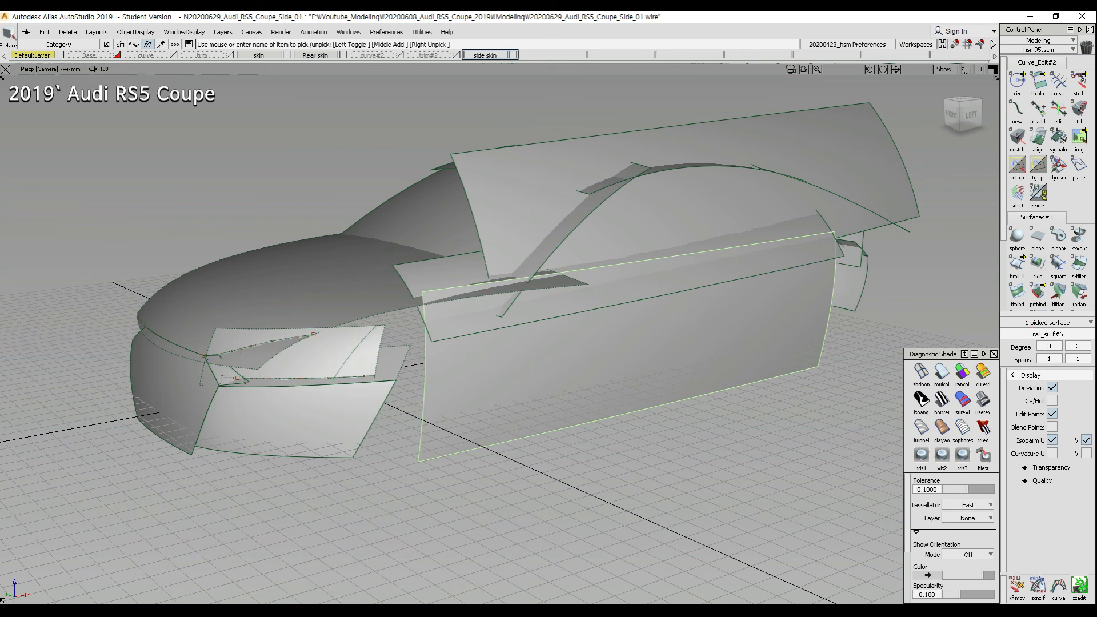
mouse_move(422, 331)
left_mouse_down()
mouse_move(817, 242)
mouse_move(683, 250)
mouse_move(671, 265)
mouse_move(658, 414)
mouse_move(657, 401)
mouse_move(644, 406)
left_mouse_up()
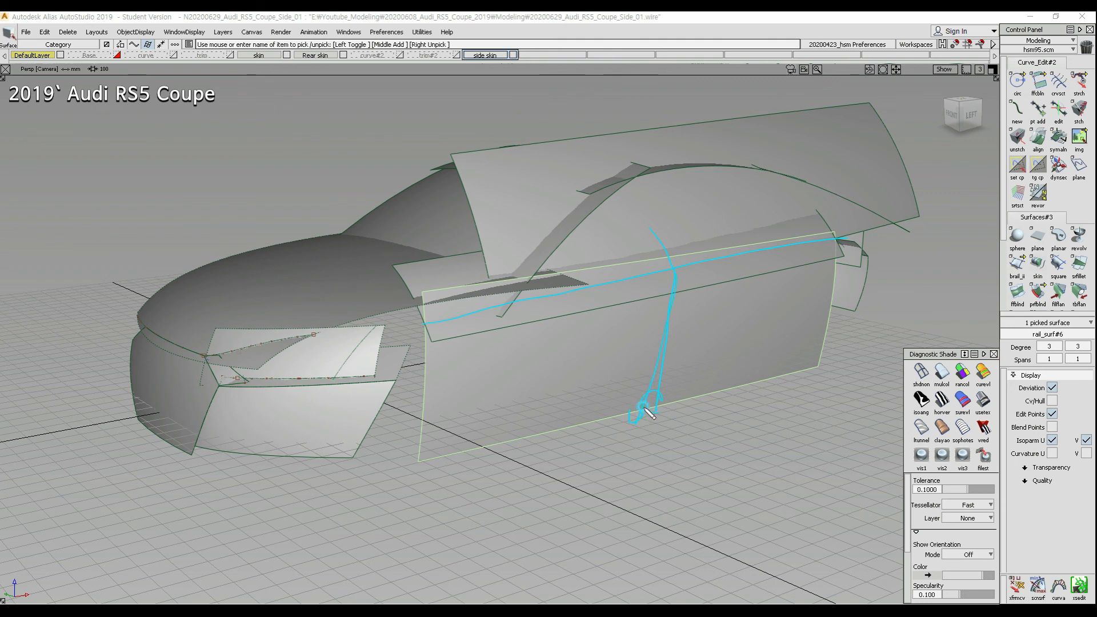
left_click_drag(371, 479, 488, 371)
mouse_move(814, 371)
left_mouse_down()
mouse_move(910, 276)
mouse_move(913, 357)
left_mouse_up()
mouse_move(499, 430)
left_mouse_down()
mouse_move(780, 360)
mouse_move(803, 377)
mouse_move(647, 428)
left_mouse_up()
left_click_drag(523, 418, 524, 419)
mouse_move(642, 373)
left_mouse_down()
mouse_move(768, 358)
mouse_move(525, 416)
mouse_move(497, 408)
left_mouse_up()
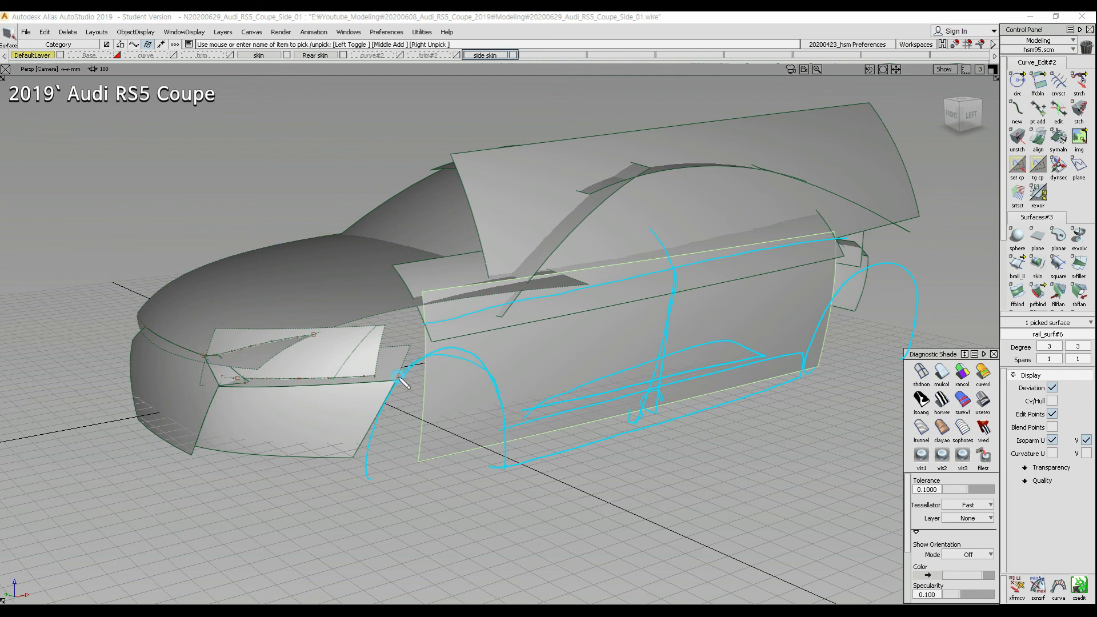
left_click_drag(398, 377, 359, 487)
left_click_drag(801, 367, 895, 324)
left_click_drag(495, 428, 811, 344)
mouse_move(488, 469)
left_mouse_down()
mouse_move(658, 327)
mouse_move(661, 342)
left_mouse_up()
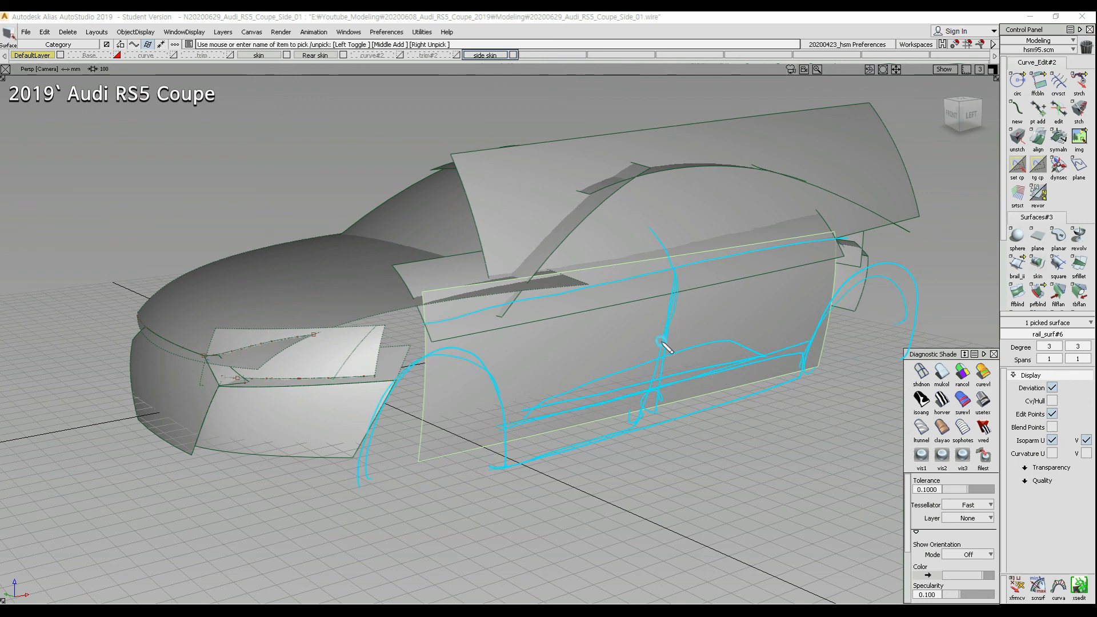
mouse_move(604, 401)
left_mouse_down()
mouse_move(674, 277)
mouse_move(666, 411)
left_mouse_up()
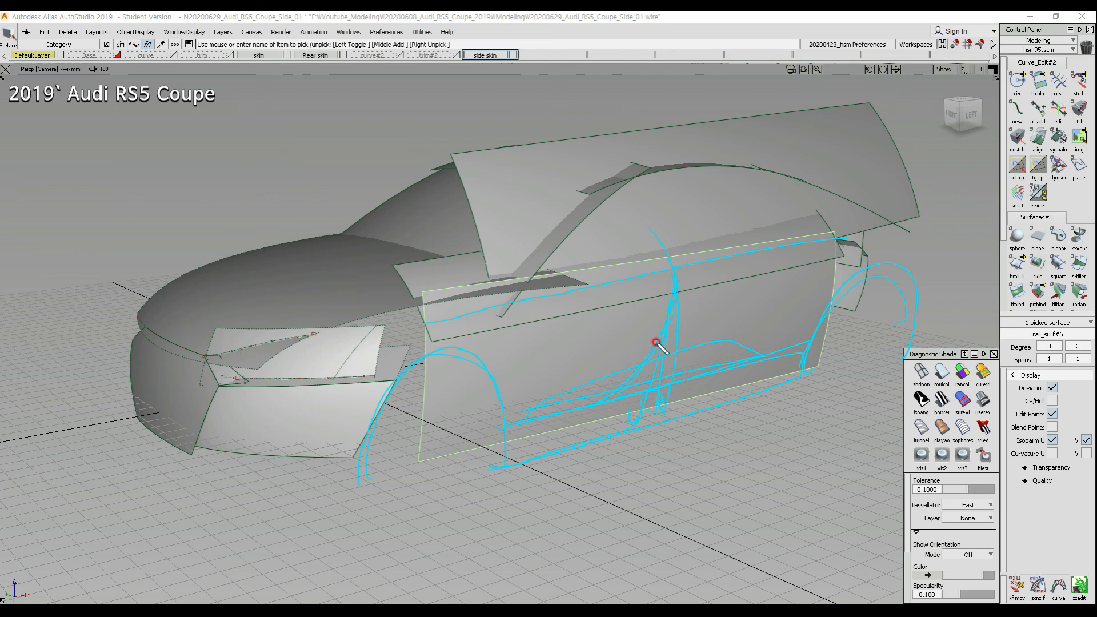
left_click_drag(680, 341, 678, 357)
mouse_move(664, 332)
left_mouse_down()
mouse_move(640, 334)
mouse_move(693, 349)
mouse_move(672, 365)
left_mouse_up()
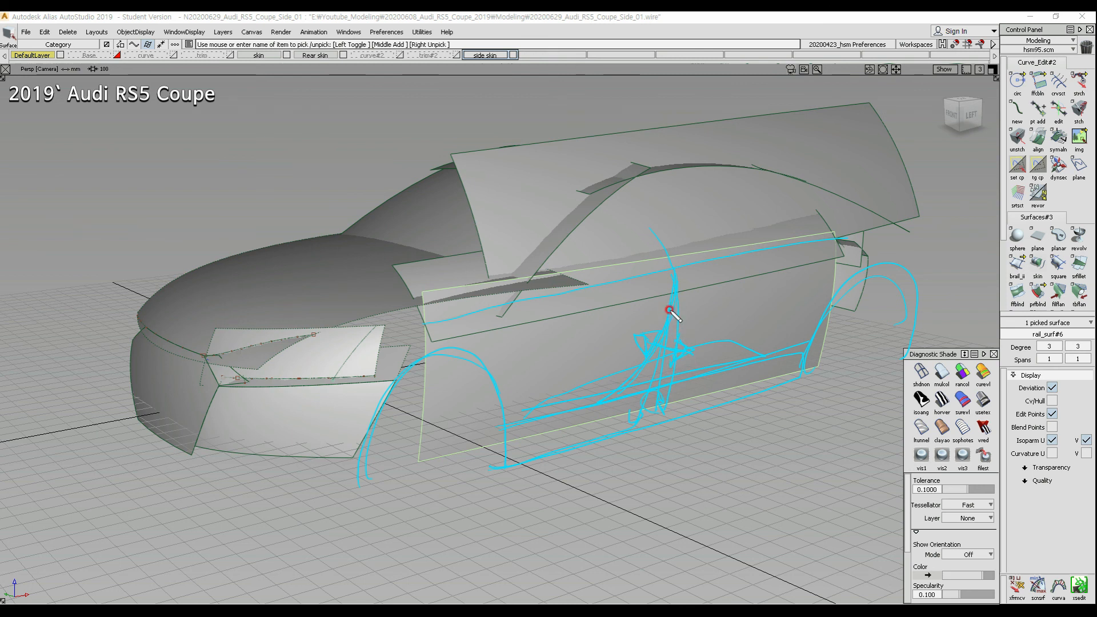